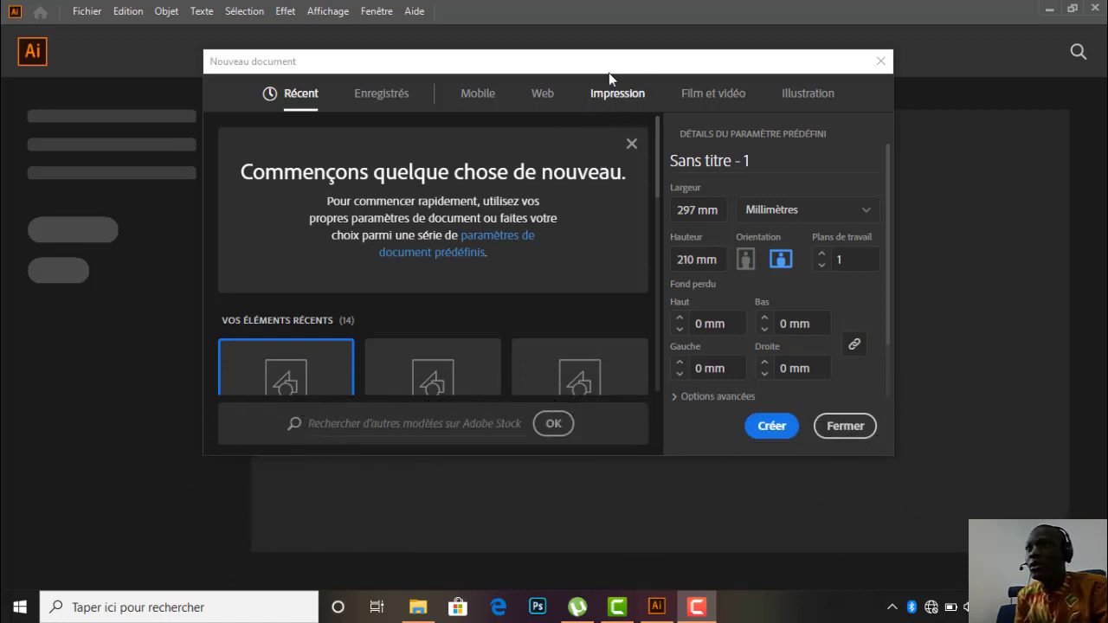
Create an A4 print document in landscape orientation (297 × 210 mm) named "dessin".
click(617, 95)
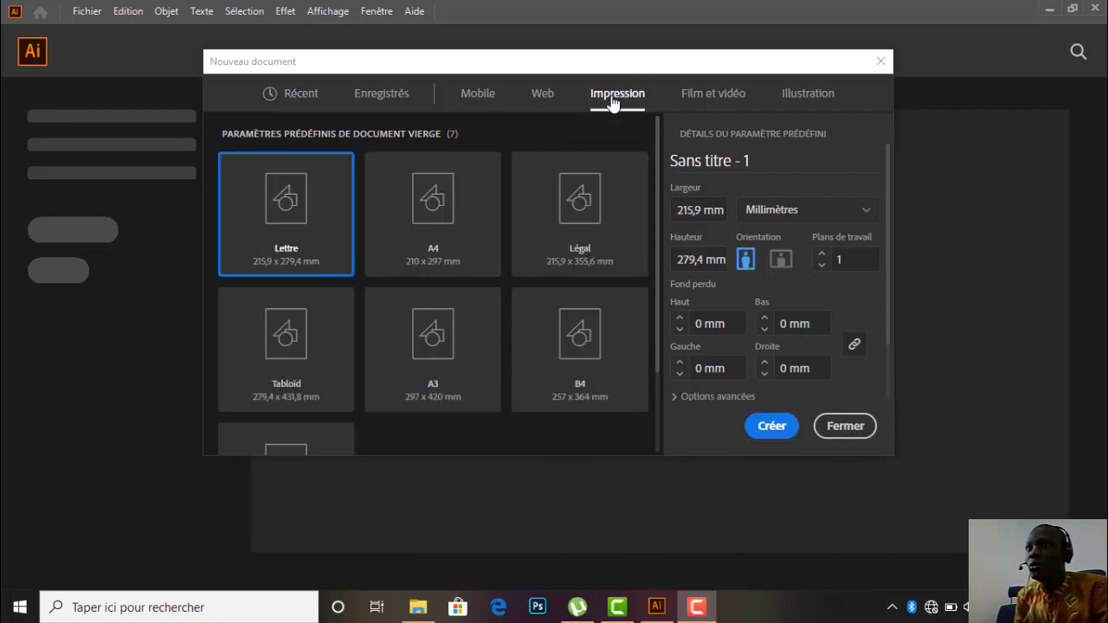
click(455, 244)
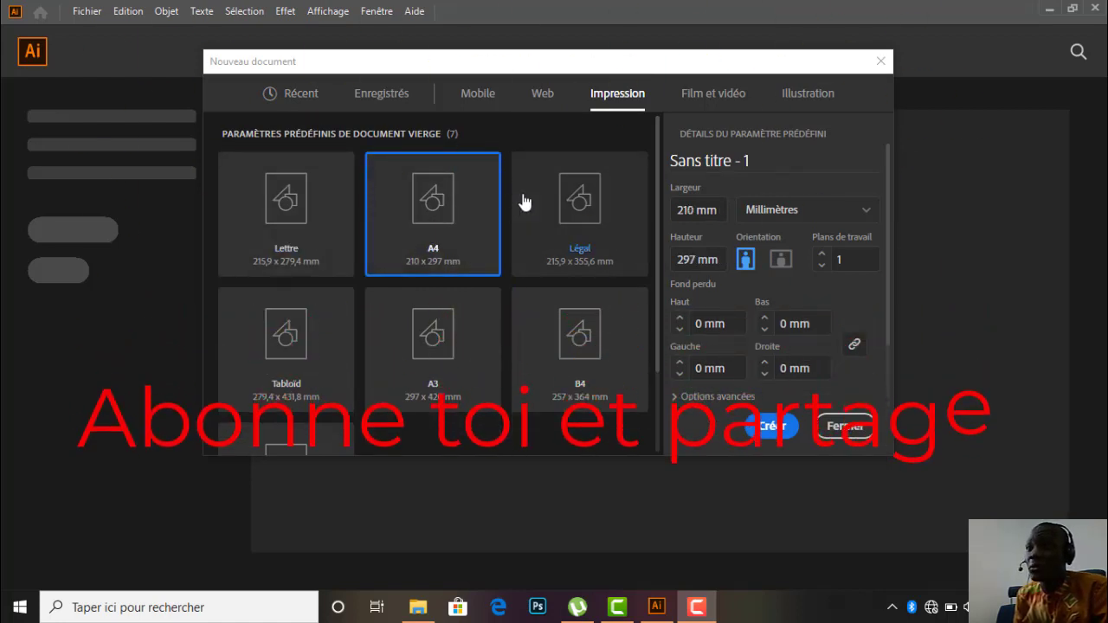
click(780, 259)
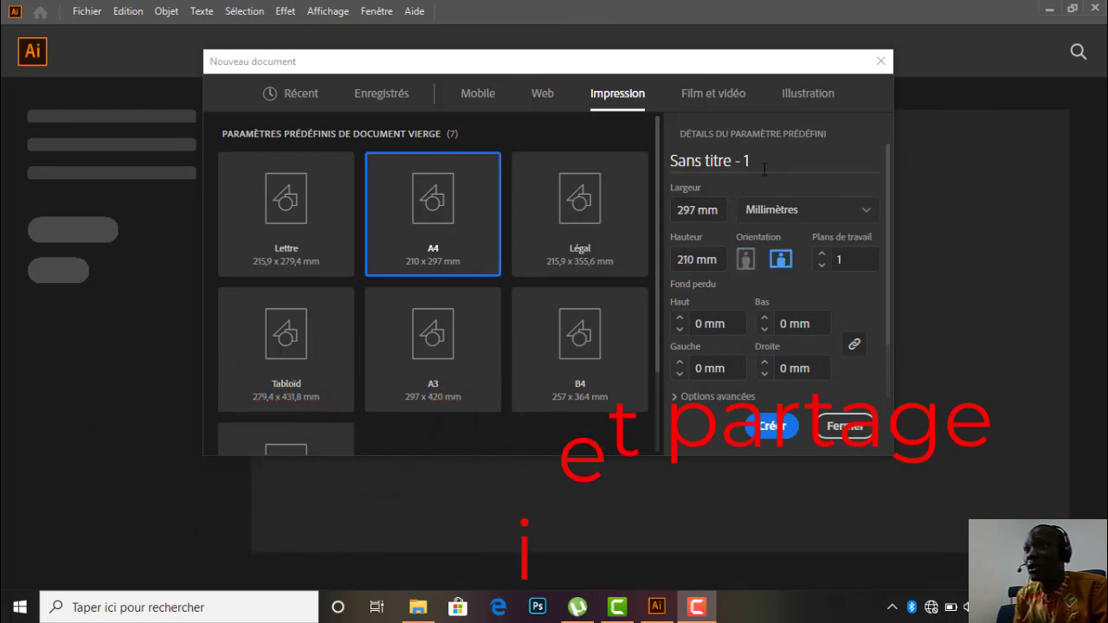
drag(765, 169, 669, 159)
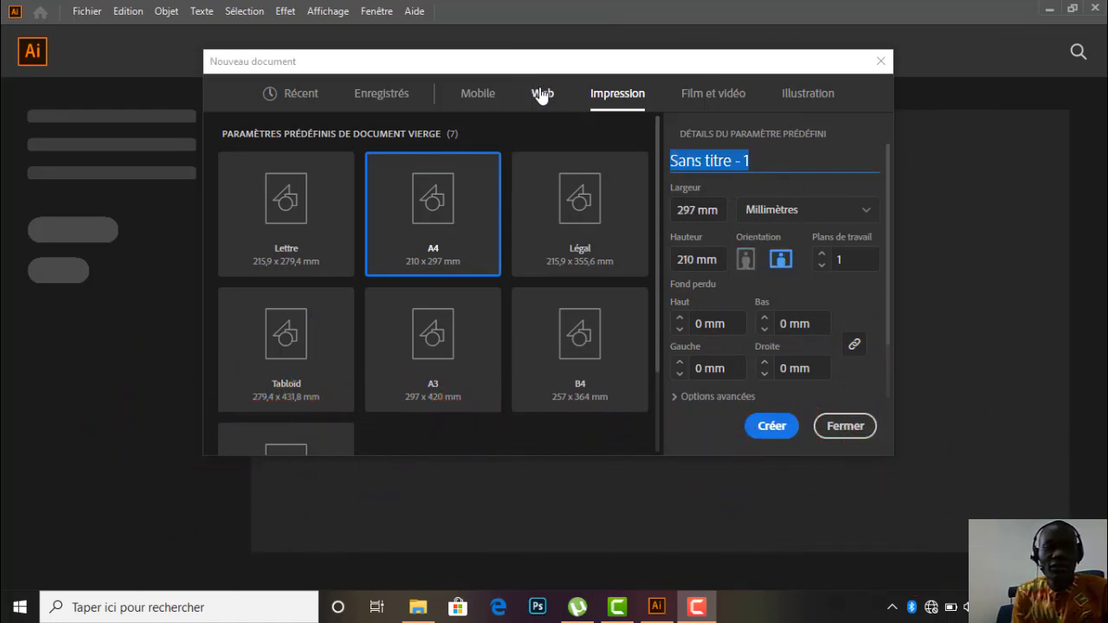
text(dessin)
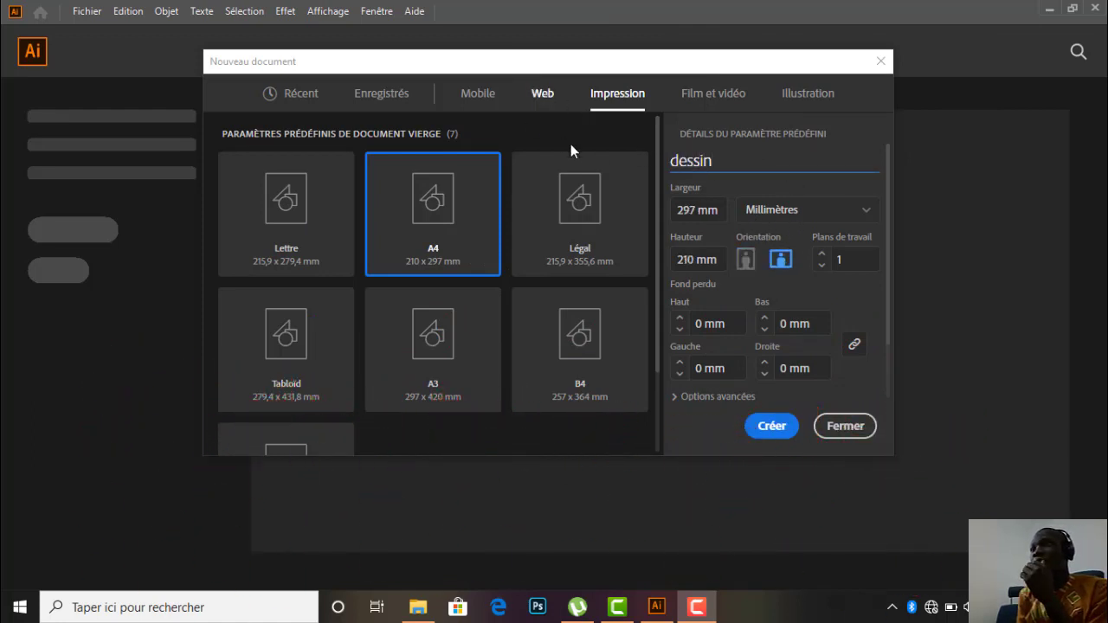
click(766, 426)
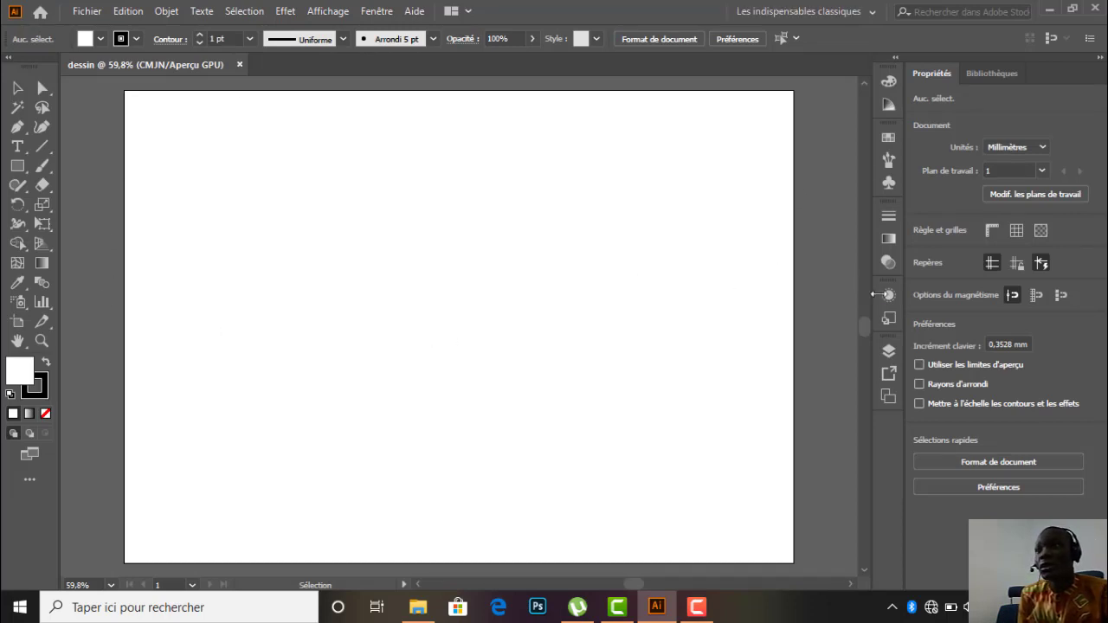
Show the document's layers and place photo IMG_5626 from the FT images folder, closing the stray µTorrent window.
click(889, 351)
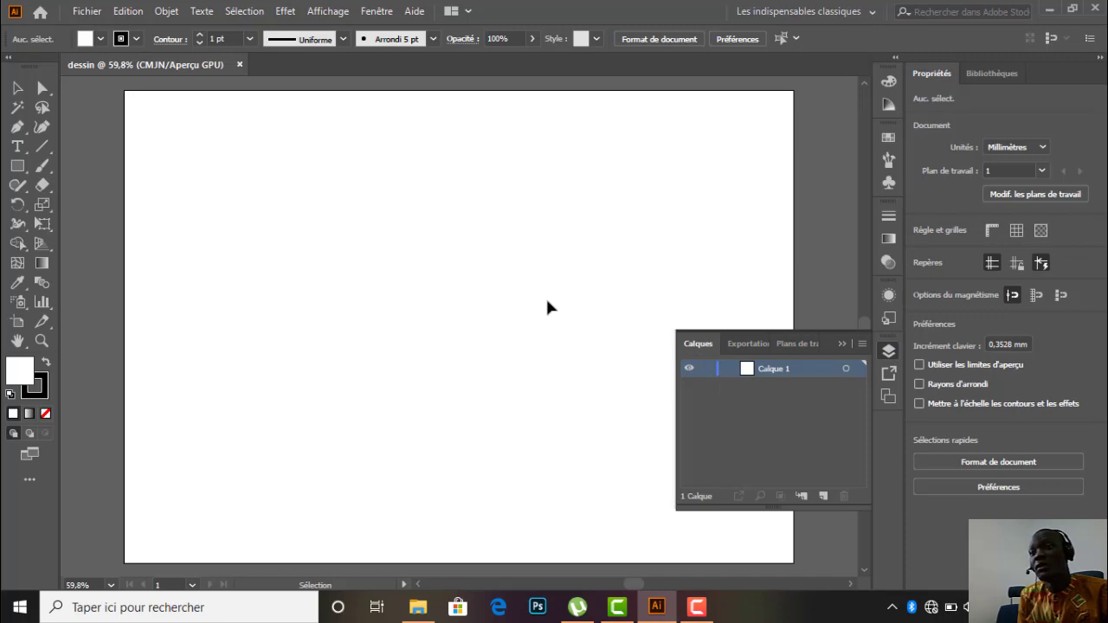
click(418, 607)
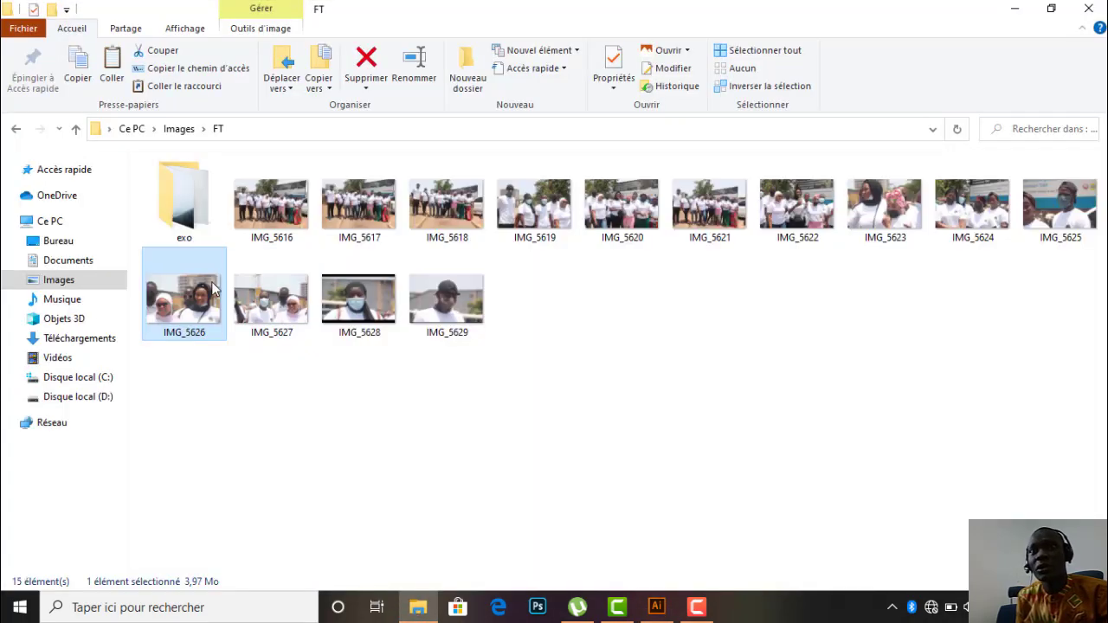
drag(312, 336, 498, 340)
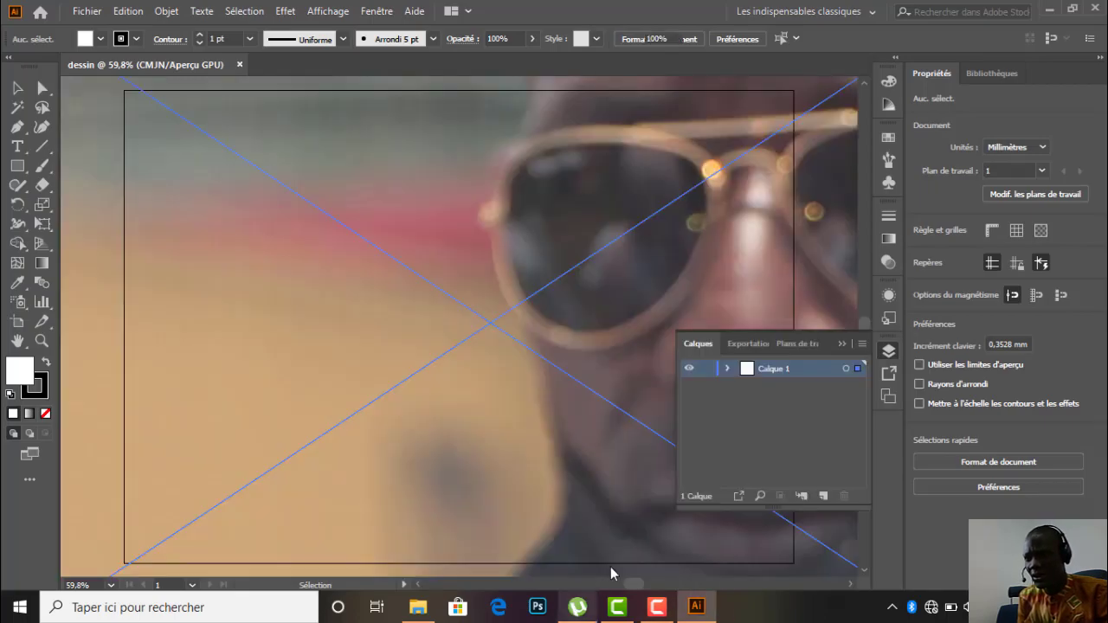
mouse_move(582, 608)
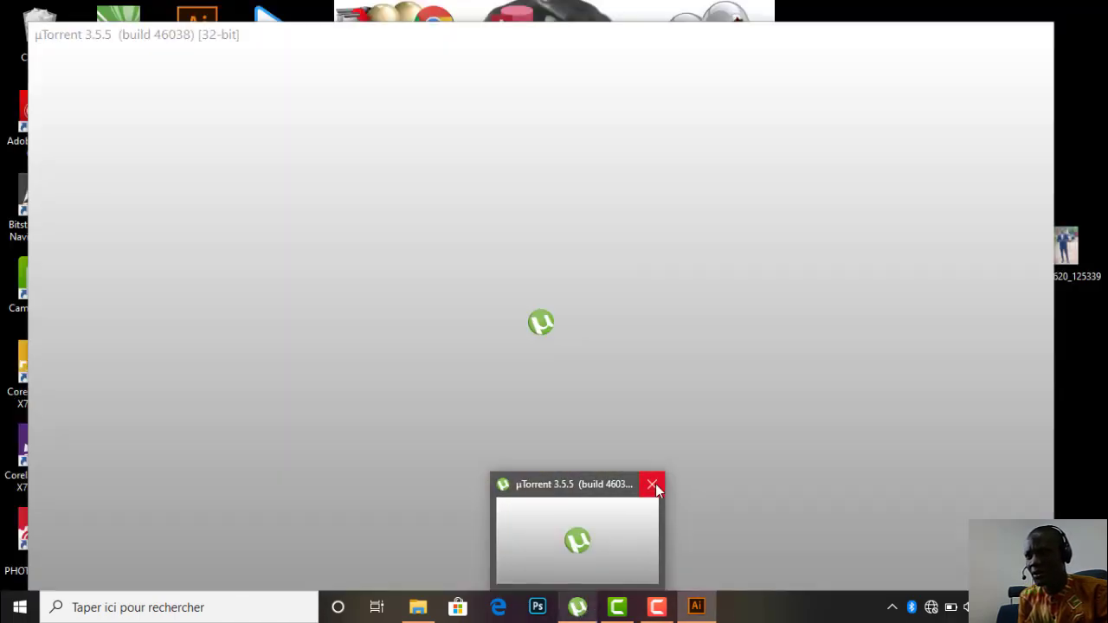
click(655, 485)
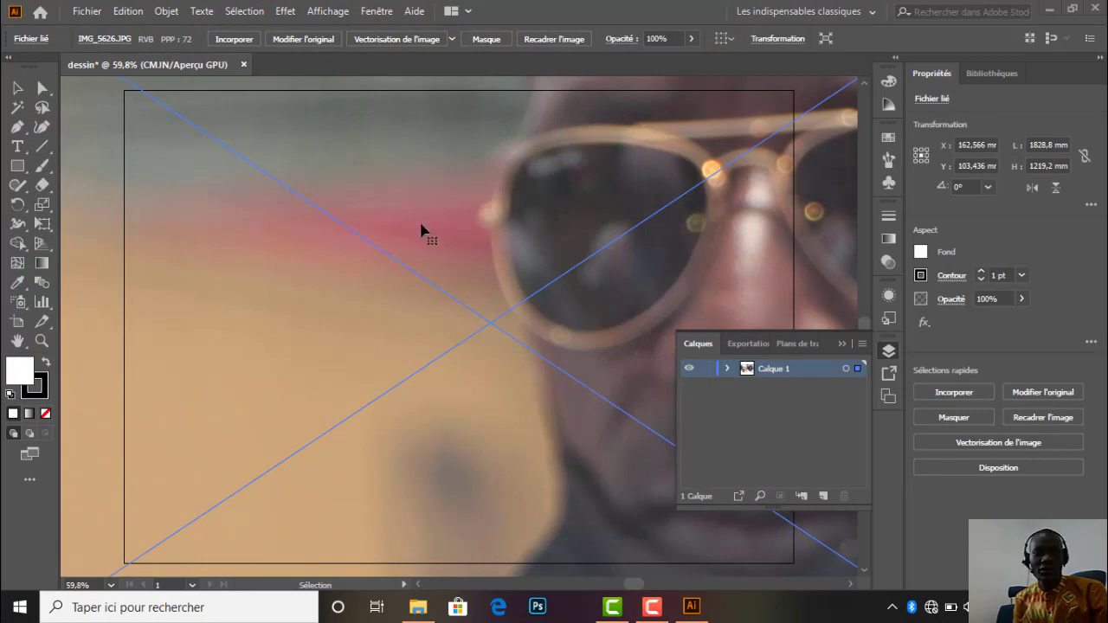
Scale the placed photo down proportionally around its centre to about 310 × 207 mm.
alt+scroll(421, 231, down, 4)
alt+scroll(422, 230, down, 4)
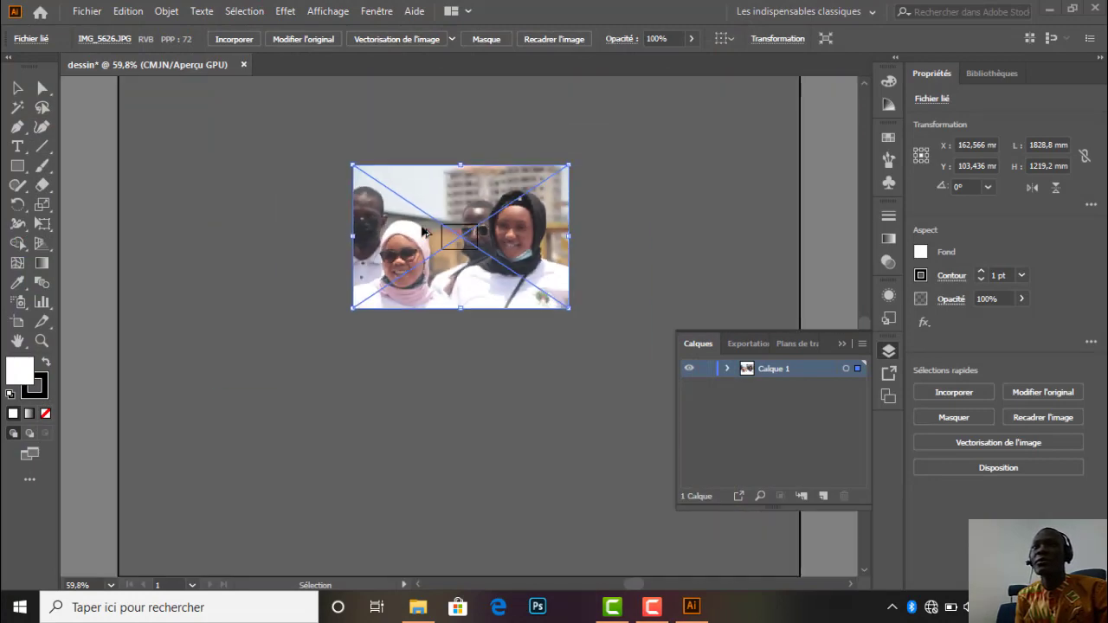
alt+scroll(493, 203, up, 1)
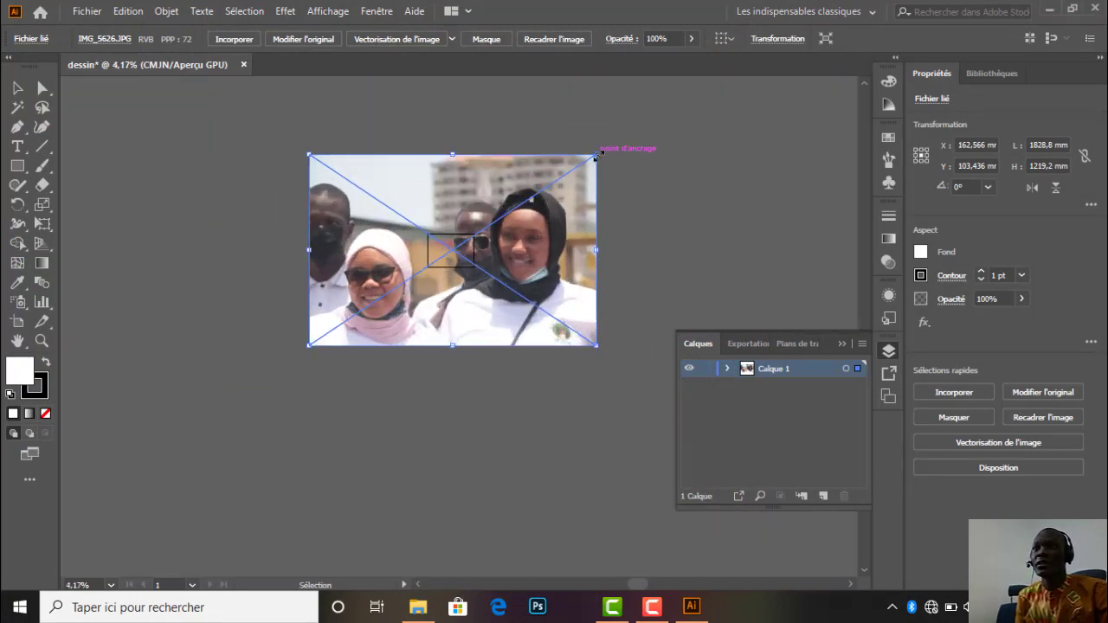
drag(597, 156, 507, 235)
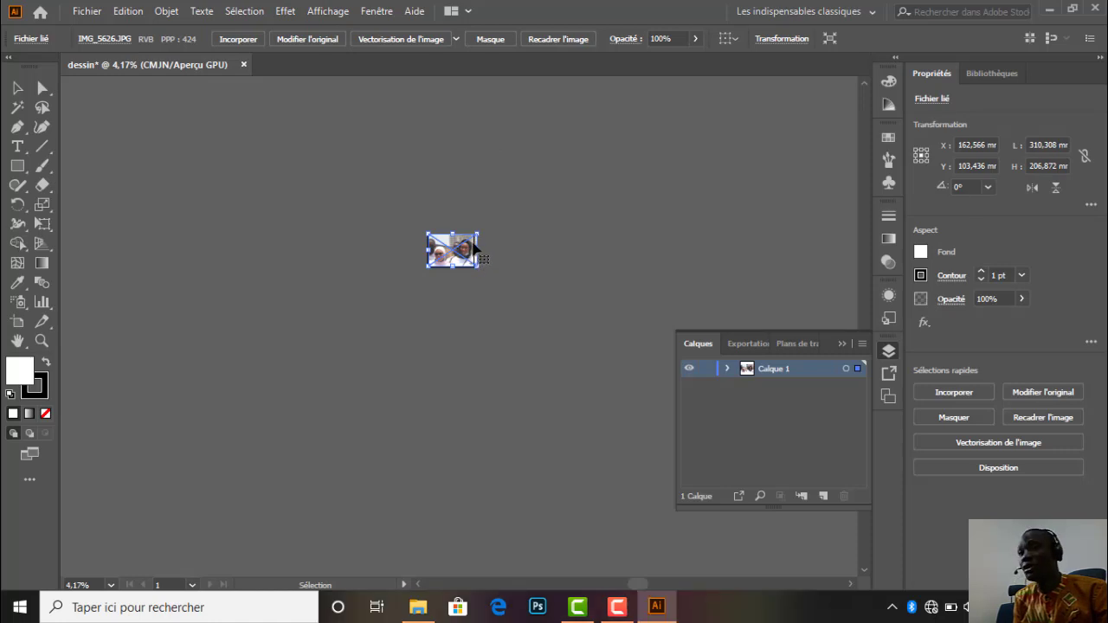
Move the photo so its left edge aligns with the artboard's left edge and it is vertically centred.
scroll(472, 258, up, 5)
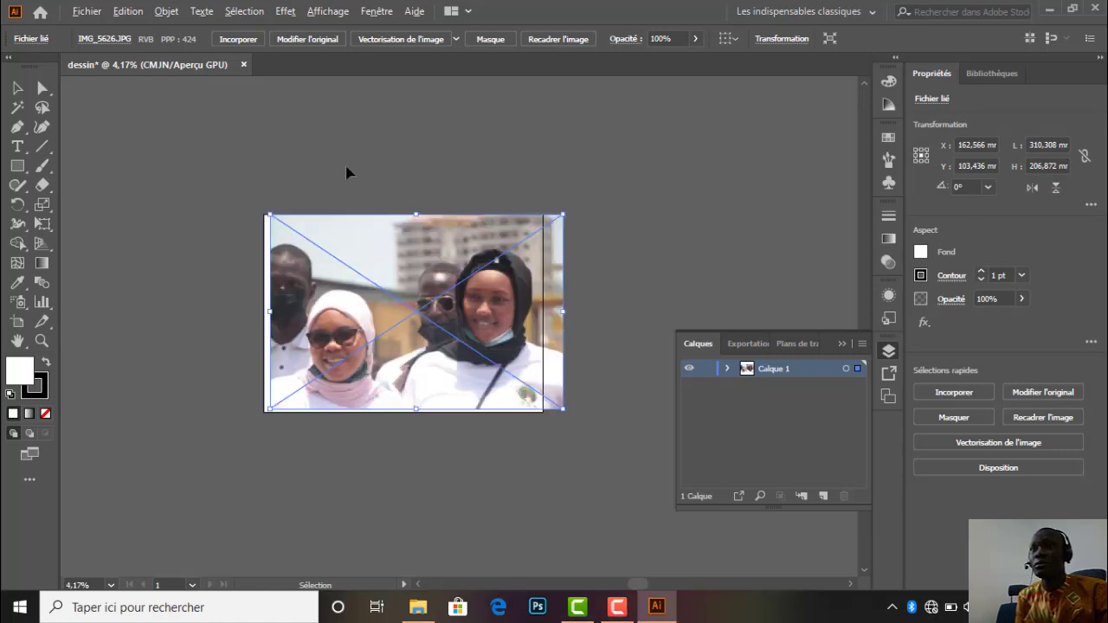
scroll(304, 186, up, 3)
scroll(310, 197, down, 2)
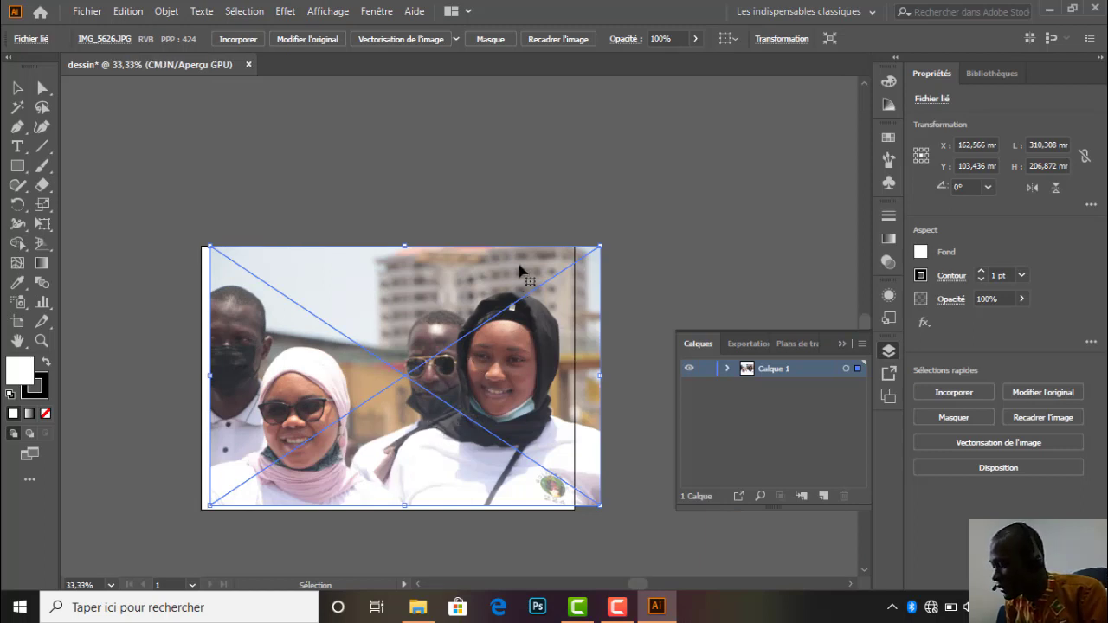
drag(454, 344, 446, 347)
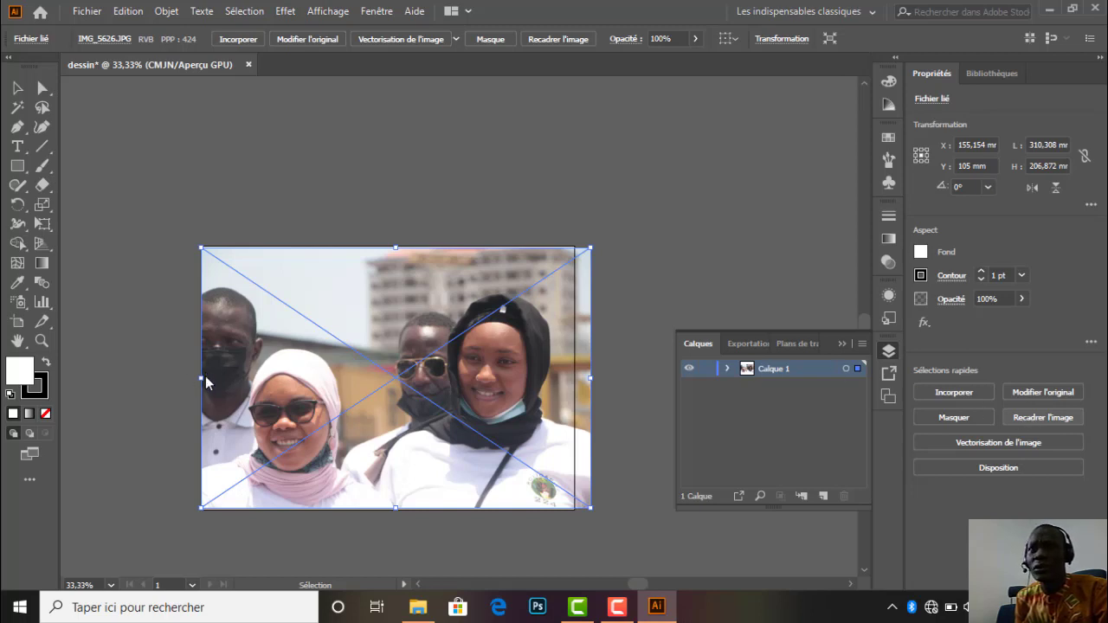
Crop the photo to the woman in the black headscarf, about 161 × 200 mm, and move it inside the artboard.
click(1045, 420)
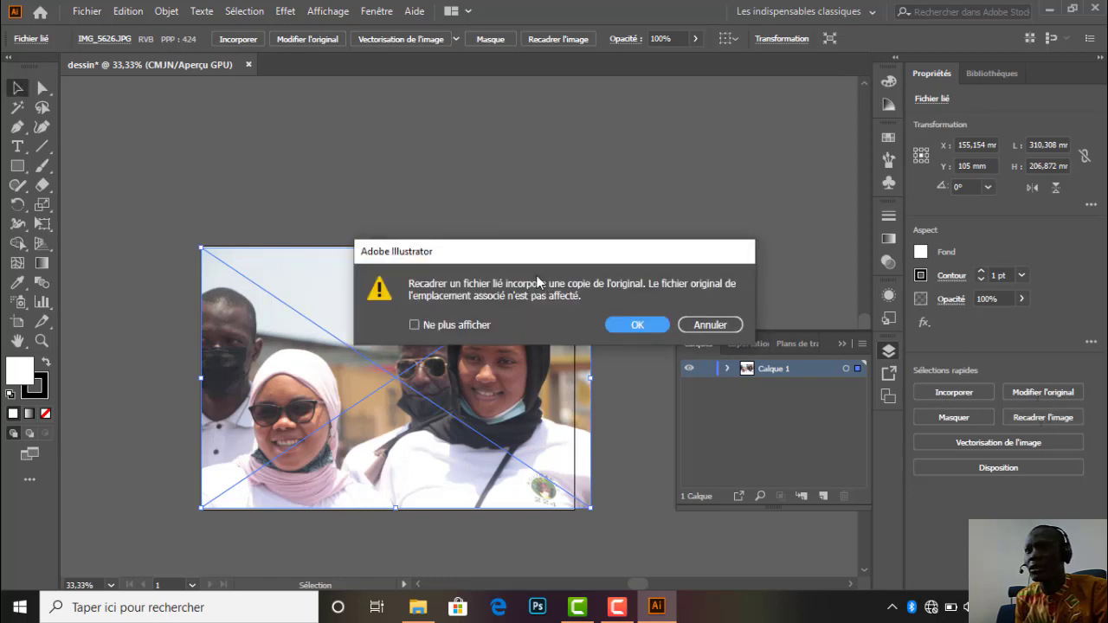
click(641, 327)
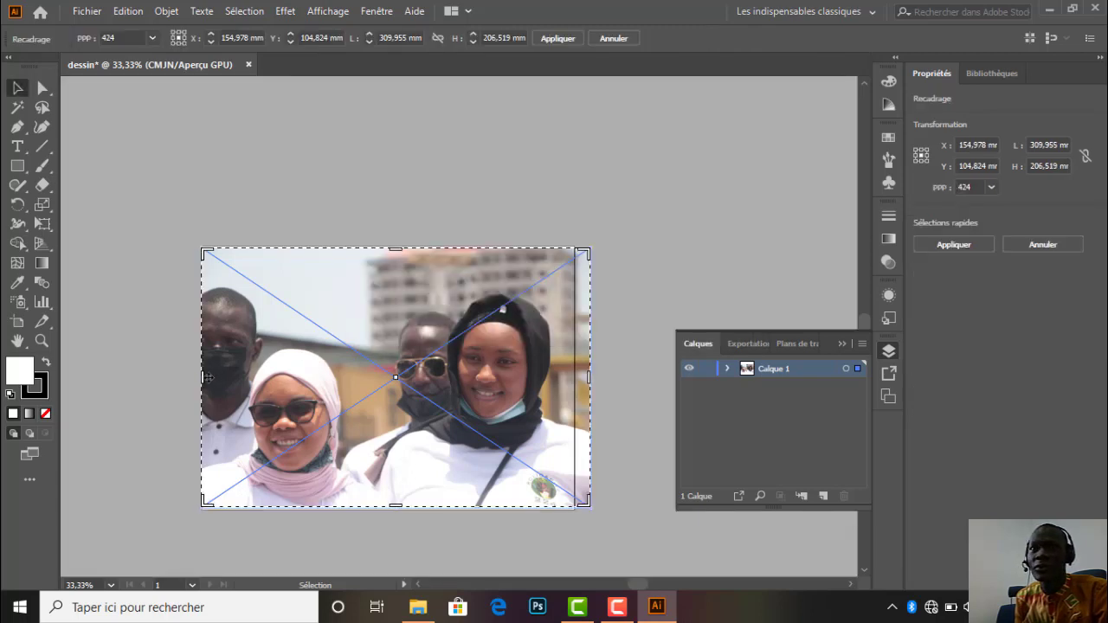
drag(211, 374, 390, 387)
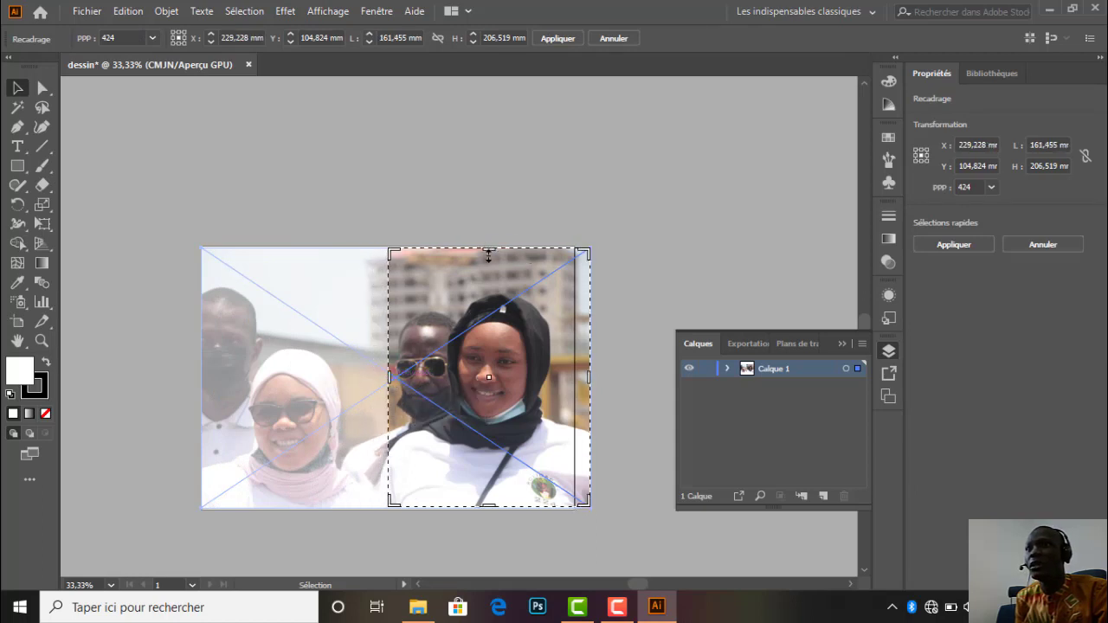
drag(488, 254, 490, 255)
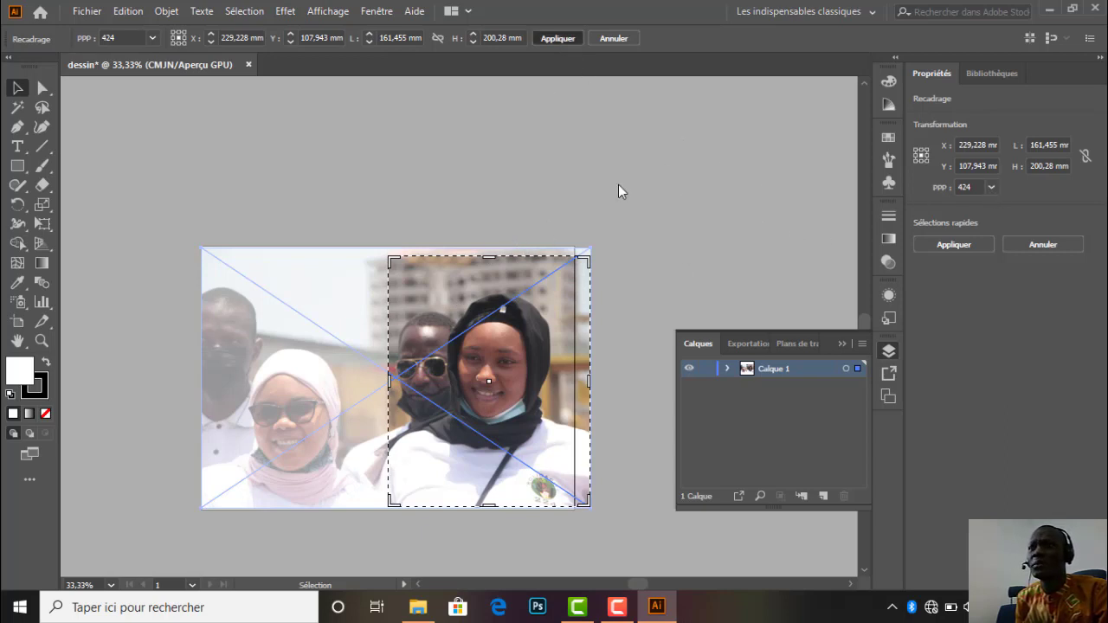
key(Return)
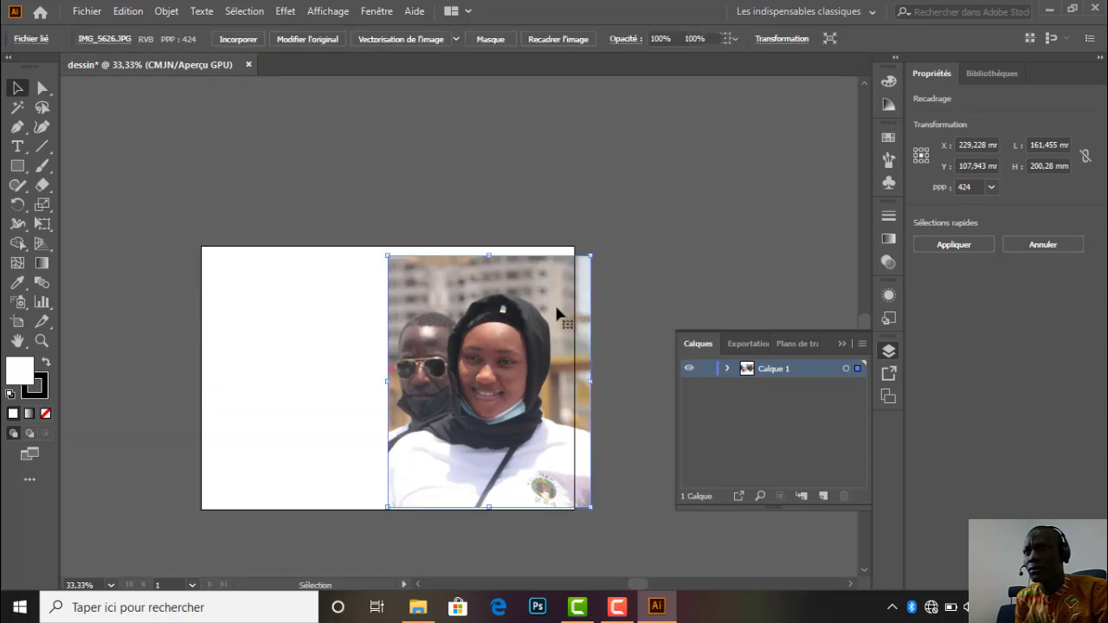
drag(465, 347, 433, 343)
click(274, 305)
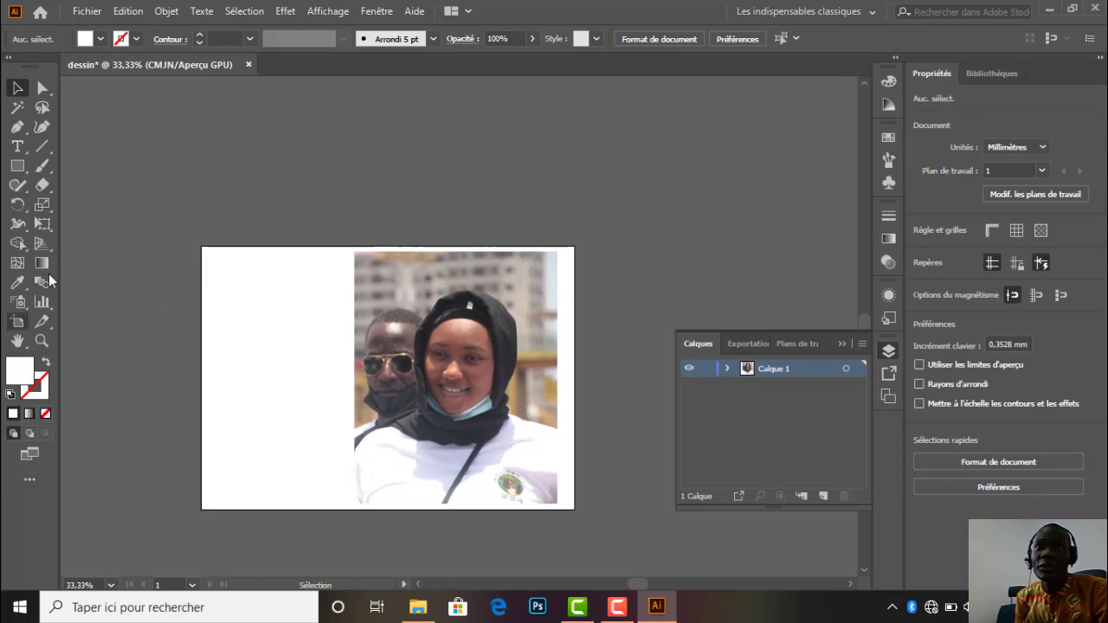
Change the A4 artboard's orientation to portrait, 210 × 297 mm.
click(18, 322)
click(266, 327)
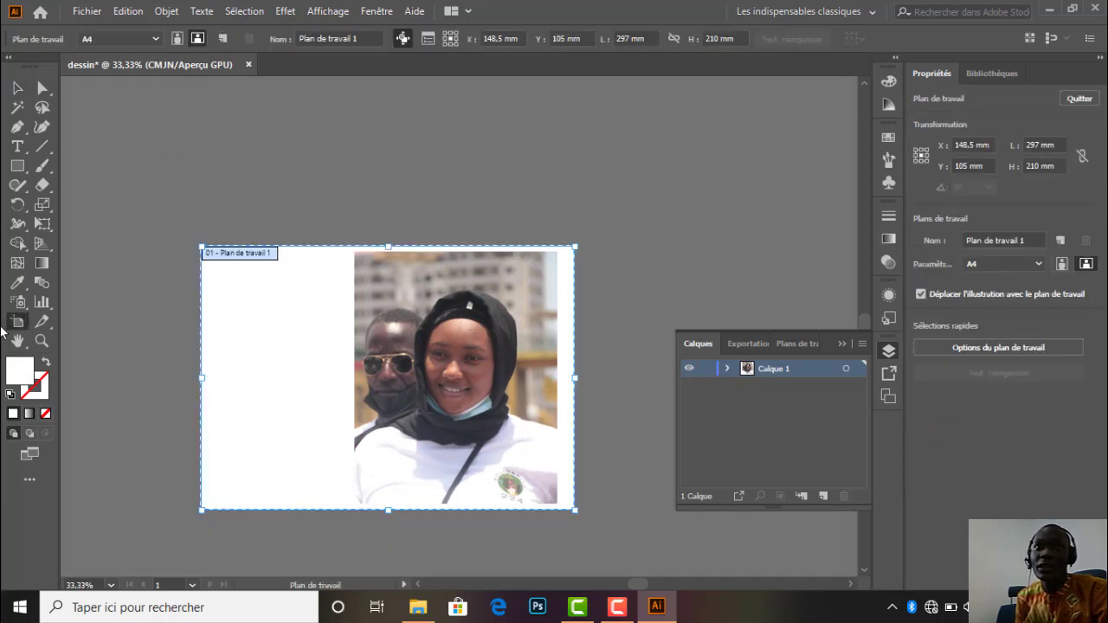
click(178, 39)
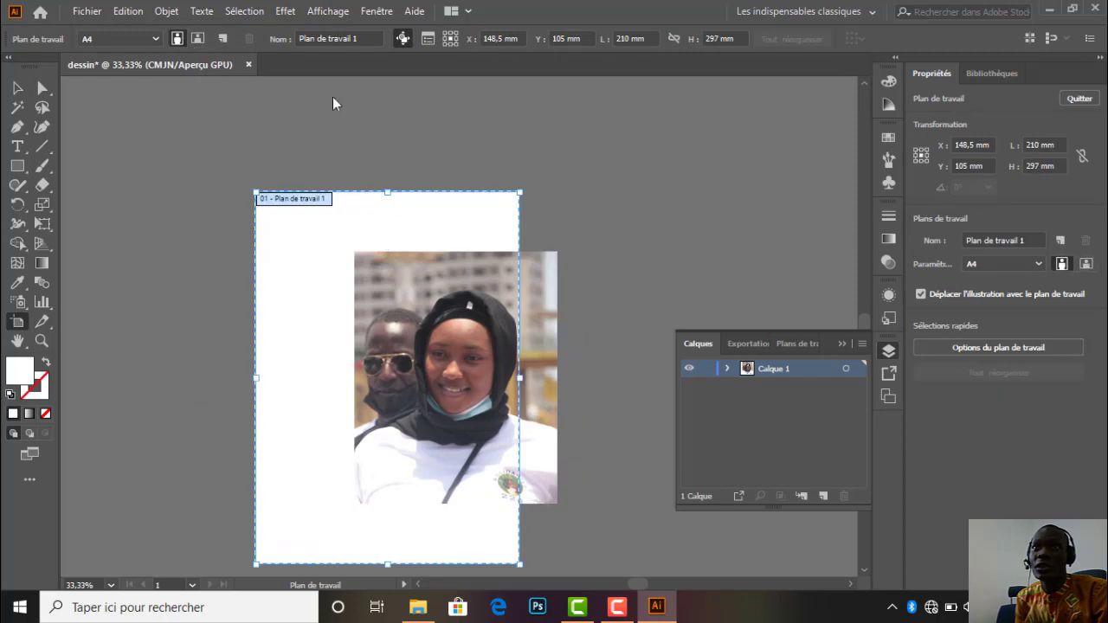
click(17, 88)
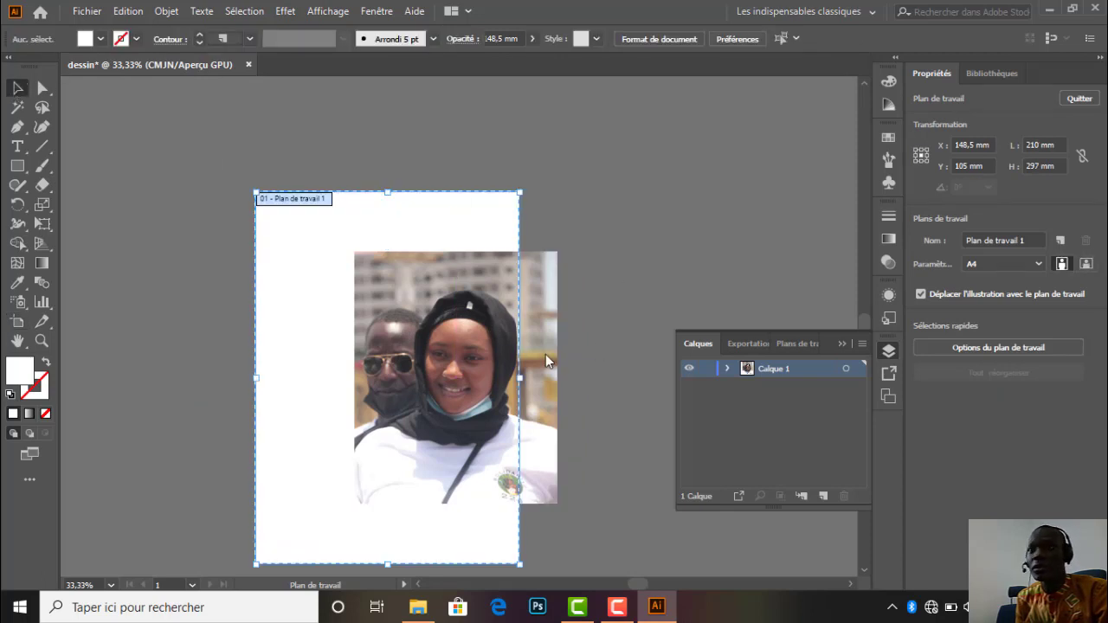
Centre the cropped photo horizontally on the portrait artboard and enlarge it proportionally to about 207 × 256 mm.
drag(481, 324, 413, 327)
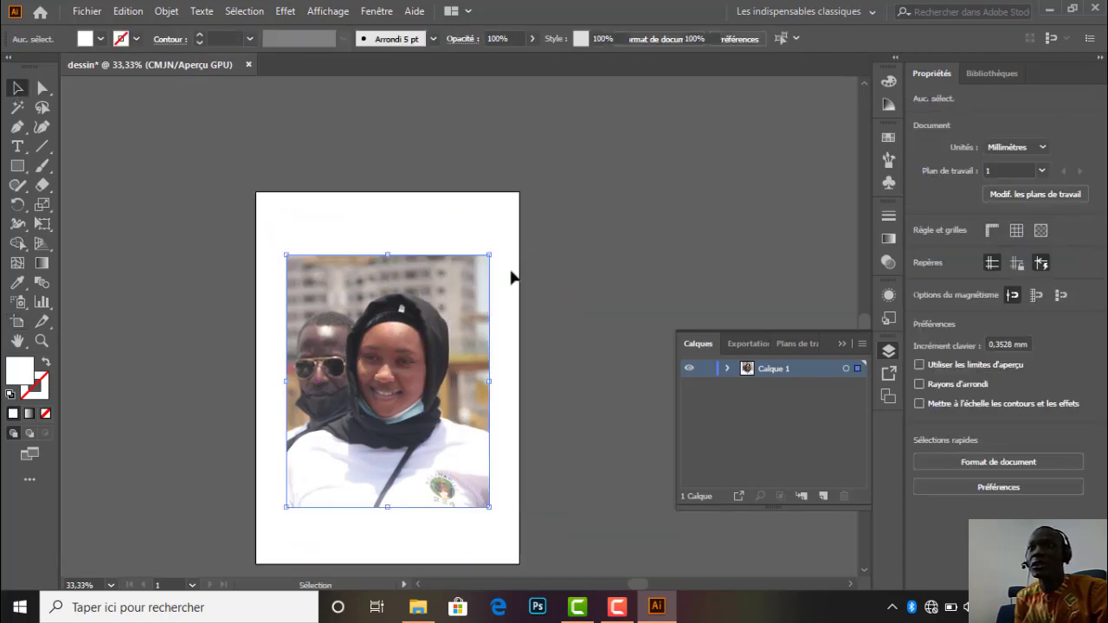
drag(490, 255, 519, 220)
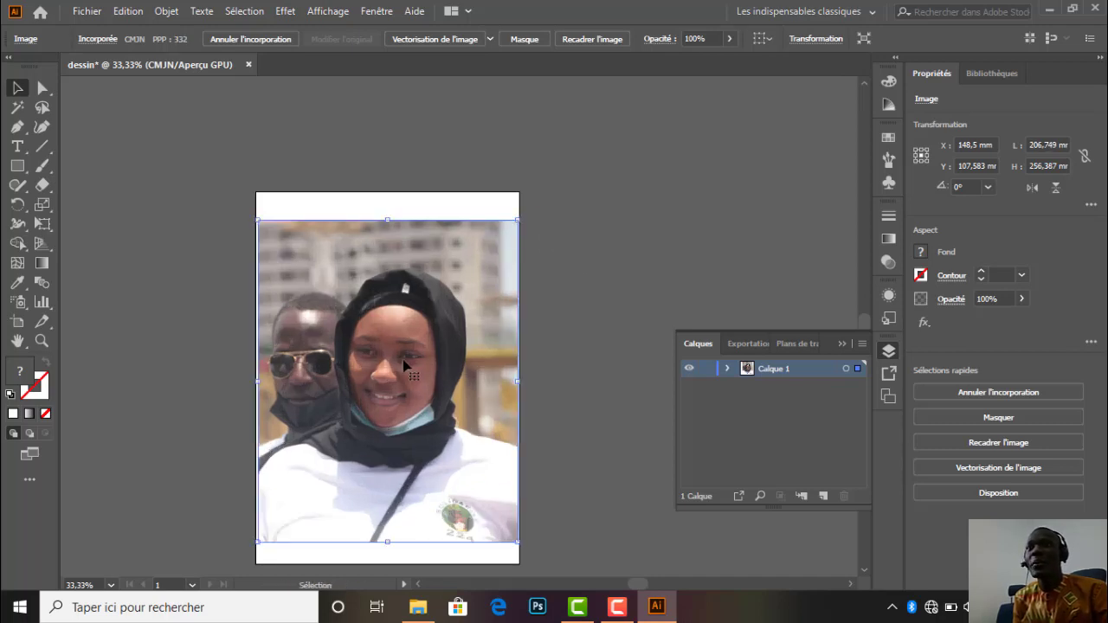
Add a new empty layer above the photo layer.
scroll(390, 354, up, 2)
scroll(355, 459, up, 1)
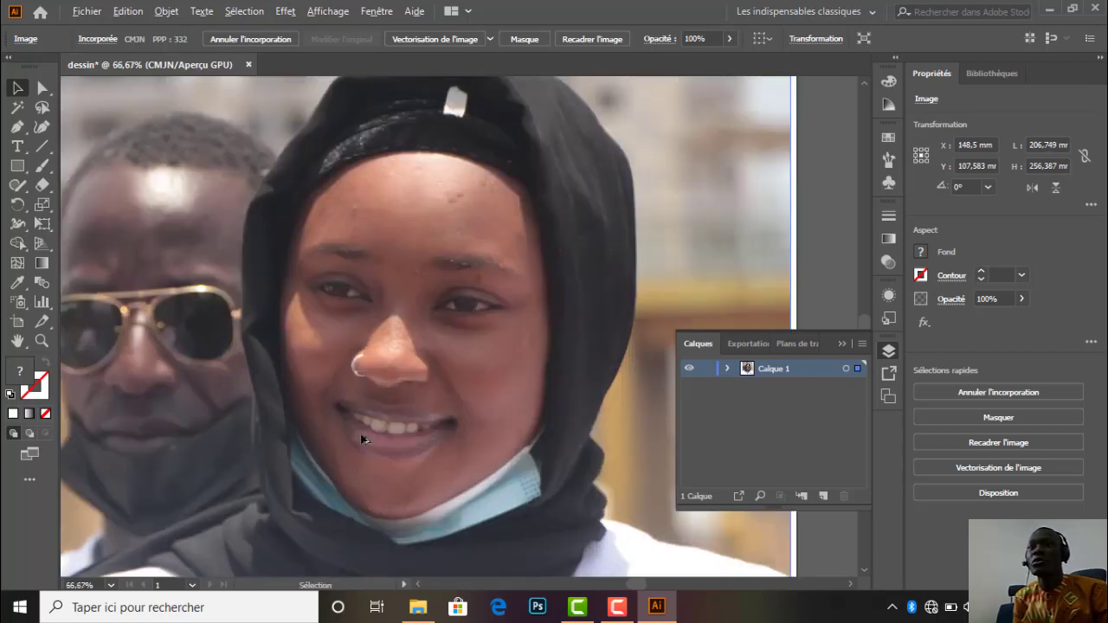
scroll(435, 381, down, 2)
scroll(443, 204, down, 1)
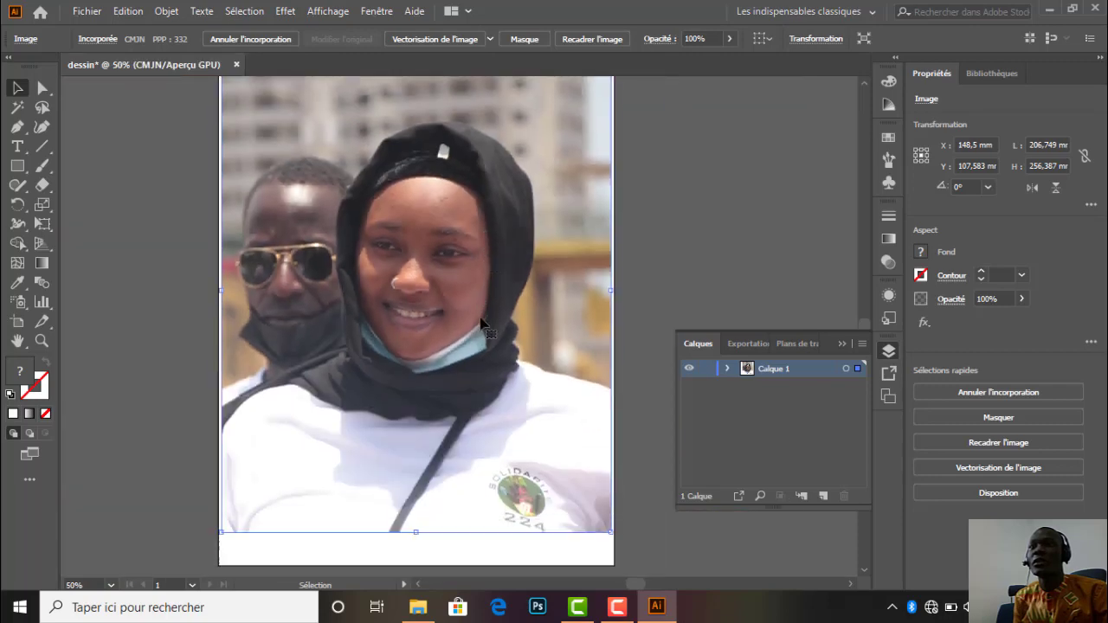
scroll(443, 204, up, 4)
scroll(411, 173, down, 1)
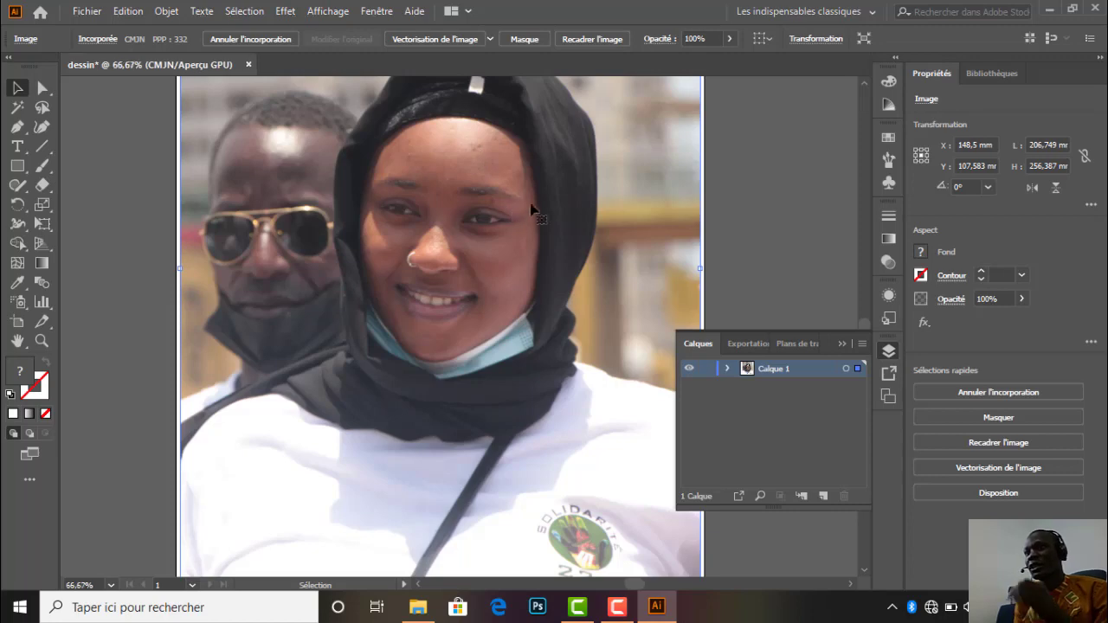
click(763, 424)
click(824, 495)
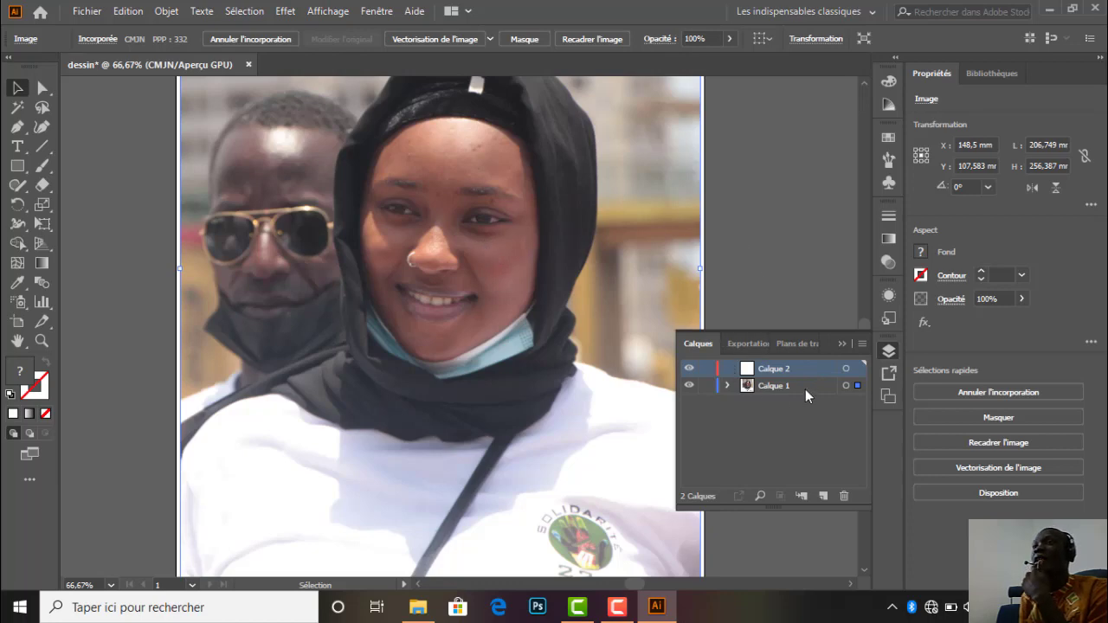
Hide the photo layer and show it again to check the layer separation, and view the woman's face closely.
click(689, 386)
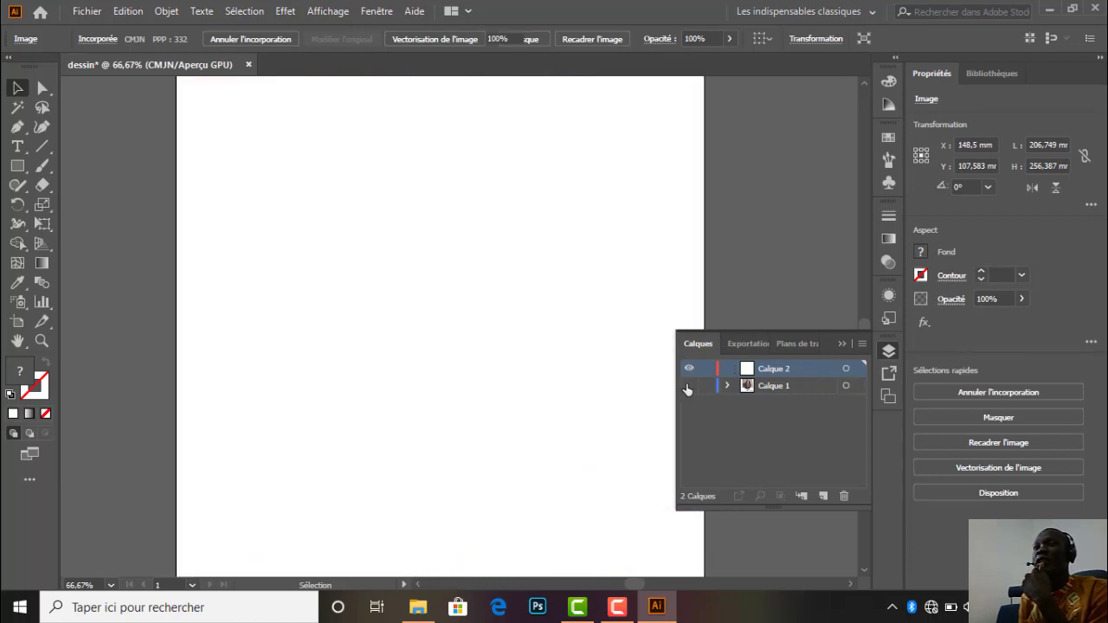
click(689, 386)
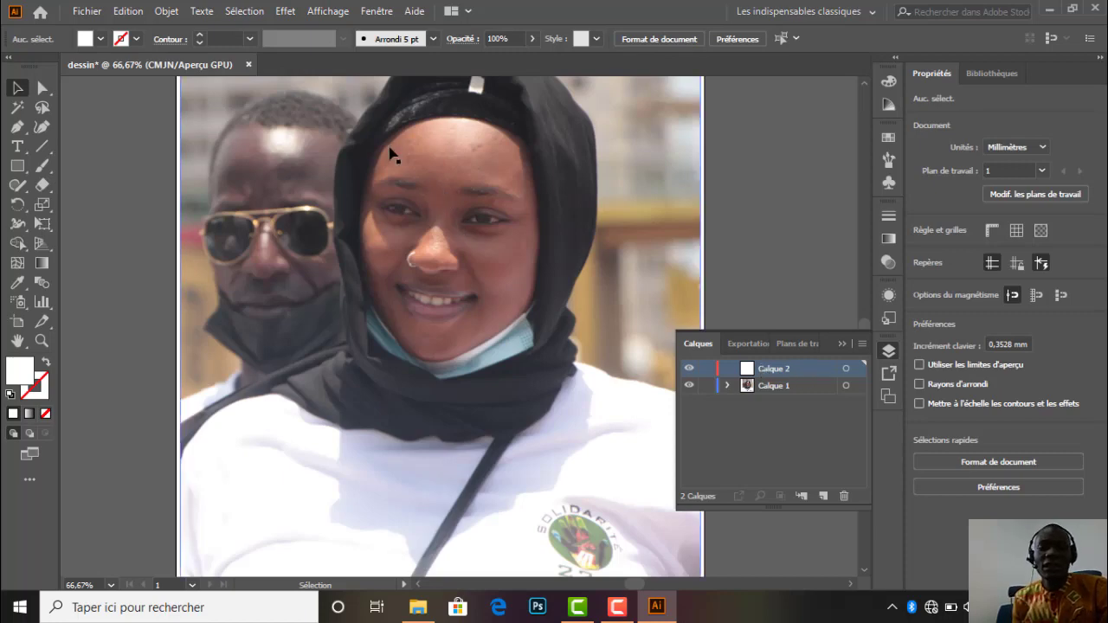
scroll(391, 145, up, 3)
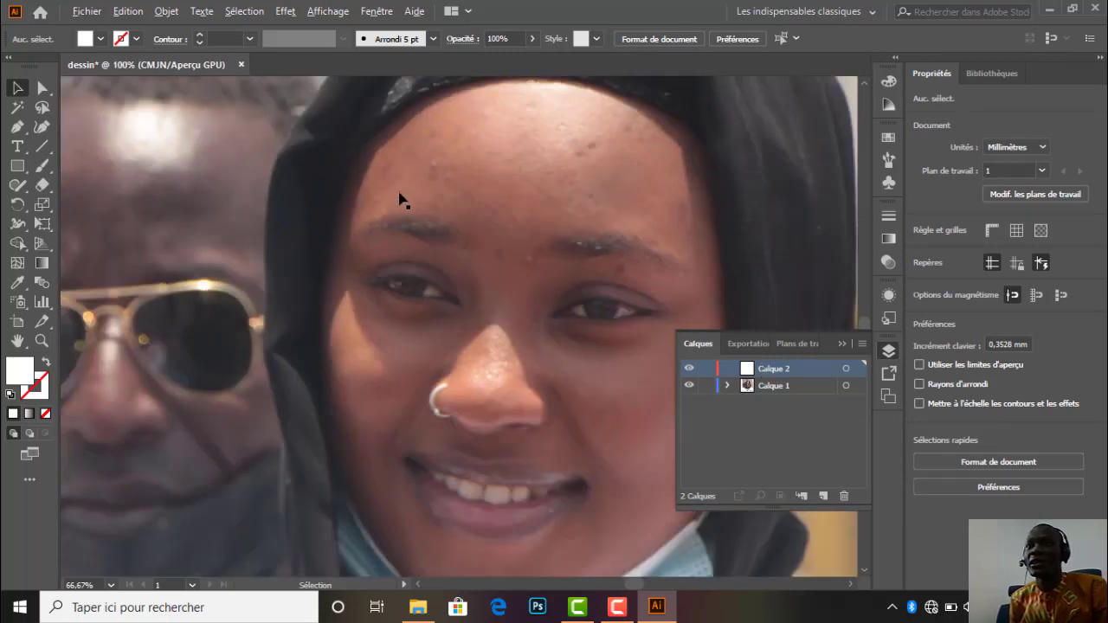
Select the reference photo and set a black stroke colour with the Pen tool active.
scroll(569, 217, up, 2)
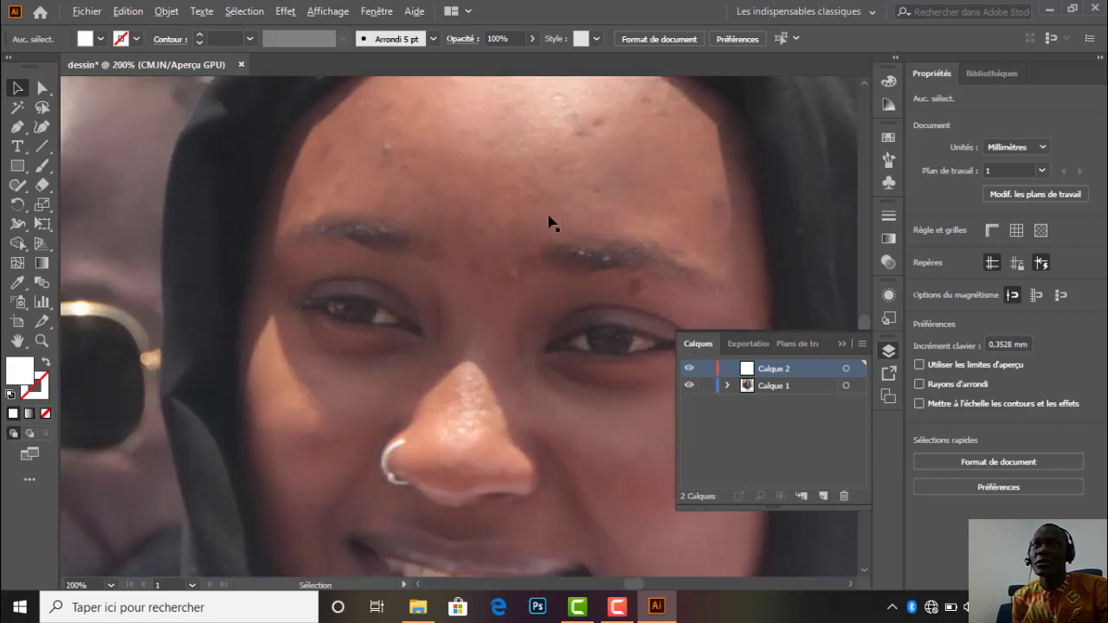
key(ctrl+a)
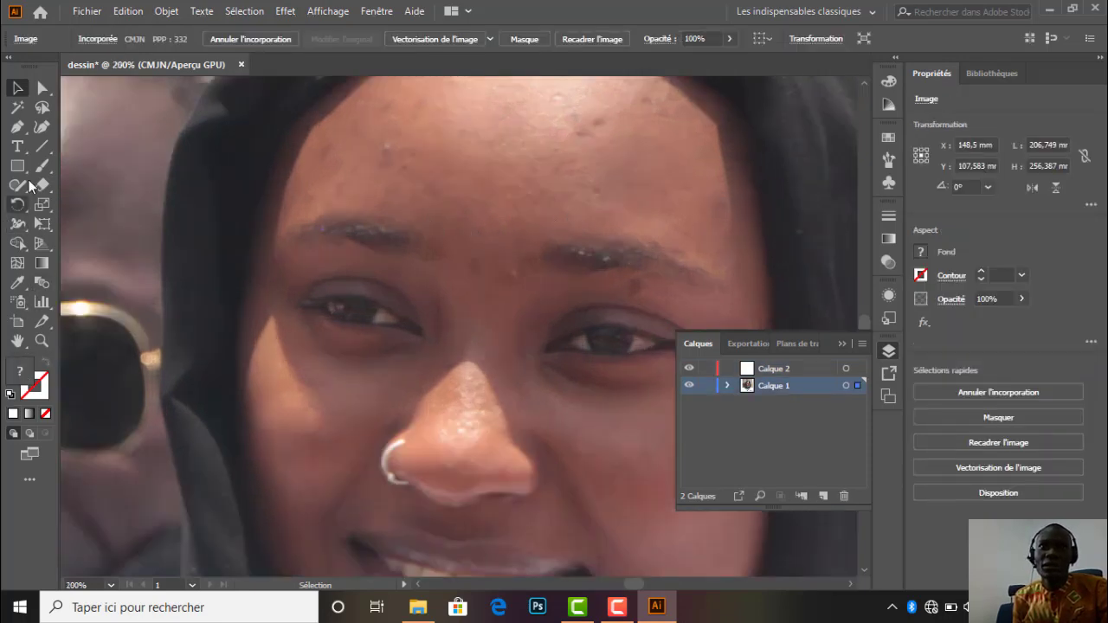
click(18, 127)
right_click(25, 131)
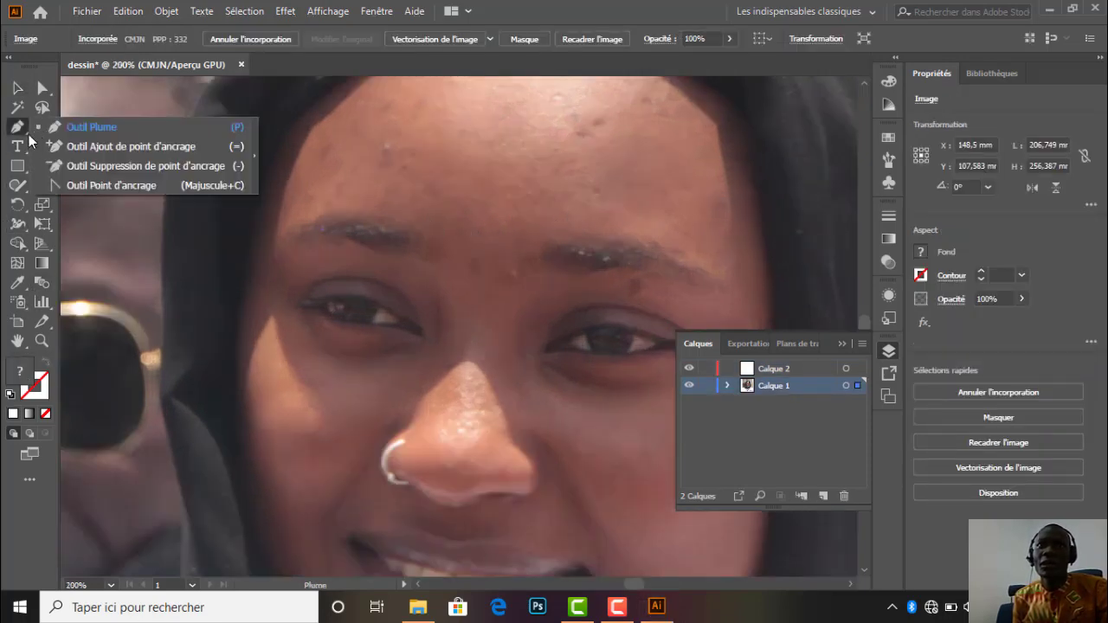
click(82, 131)
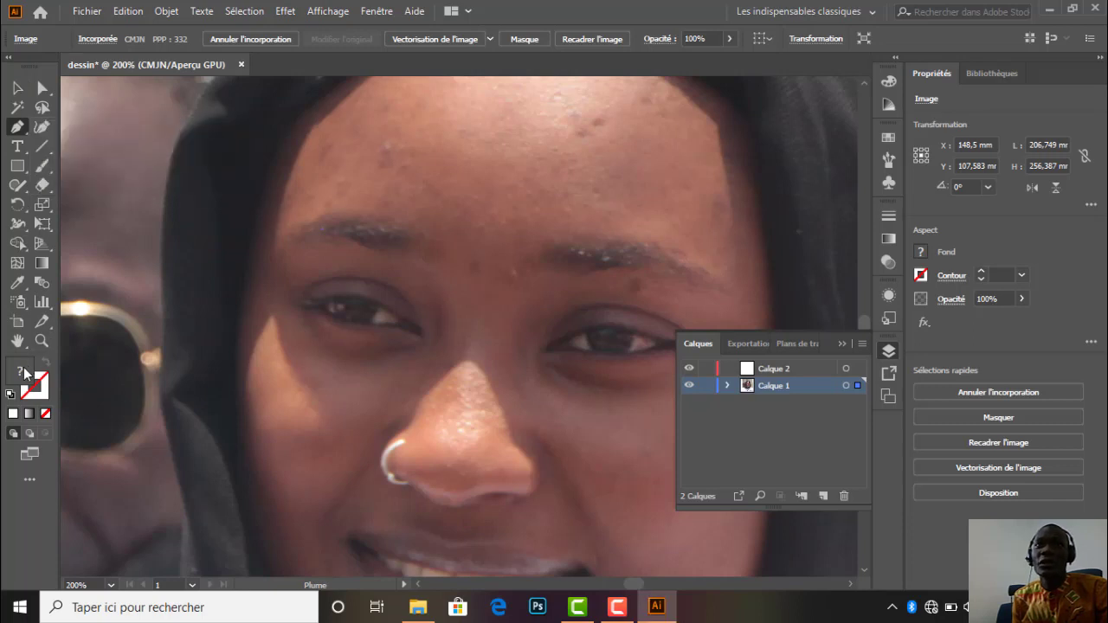
click(42, 386)
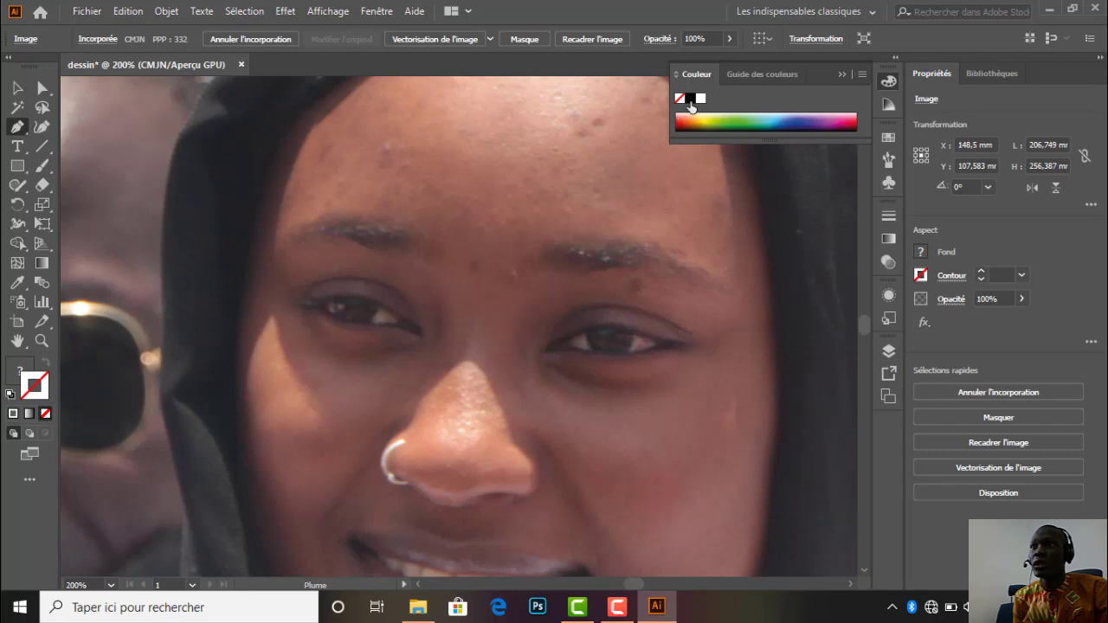
click(690, 98)
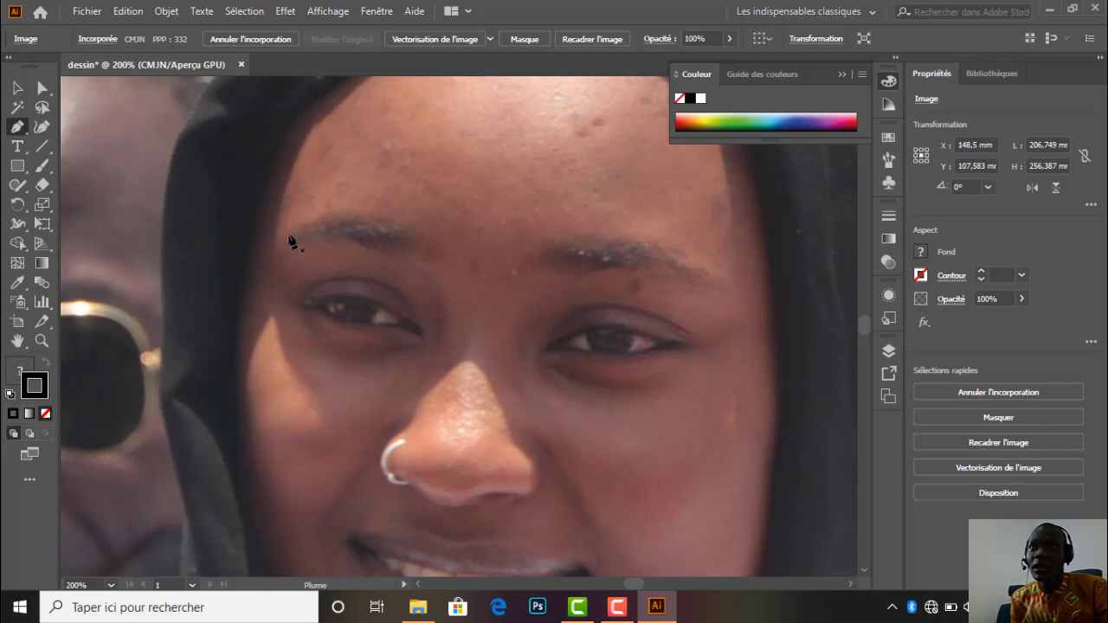
Draw the upper curve of the woman's right eyebrow with the Pen tool, using a 1 pt black stroke and no fill.
click(413, 242)
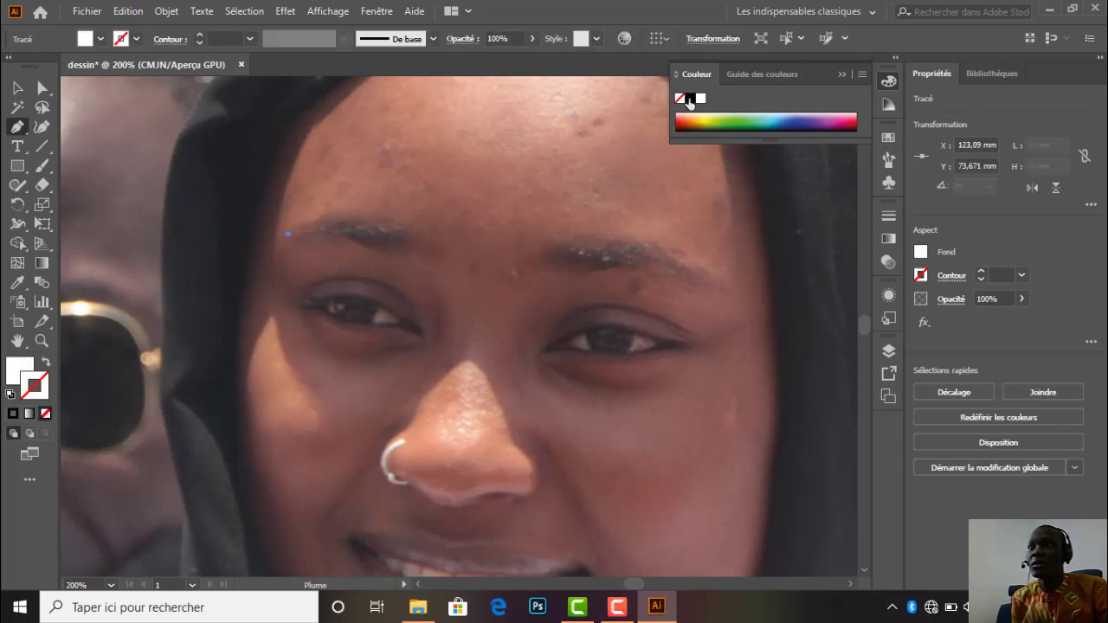
key(d)
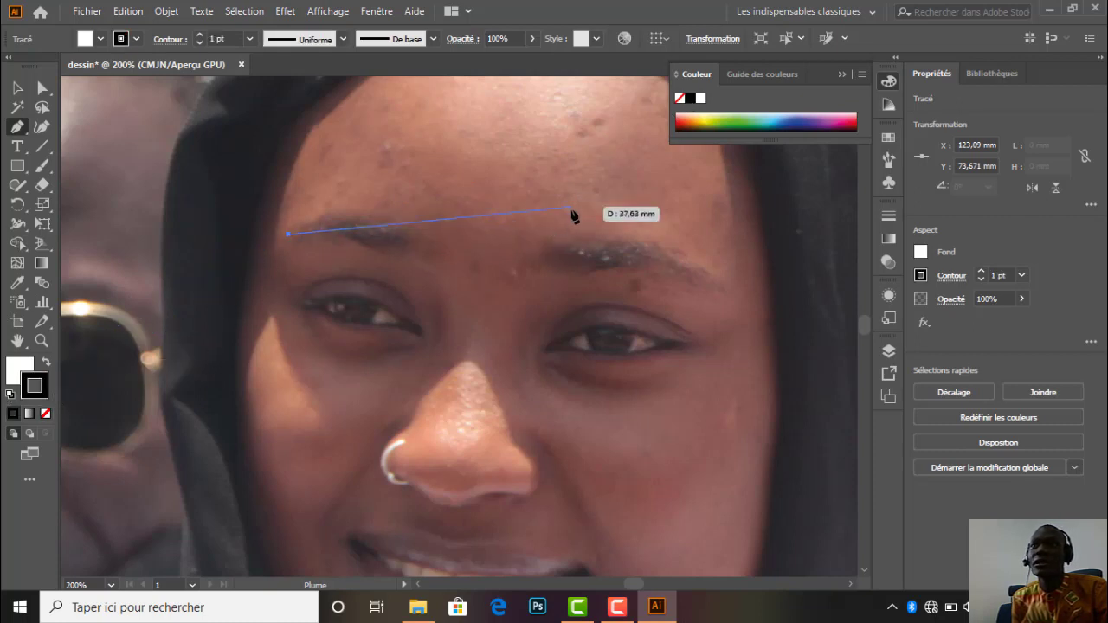
drag(420, 243, 476, 302)
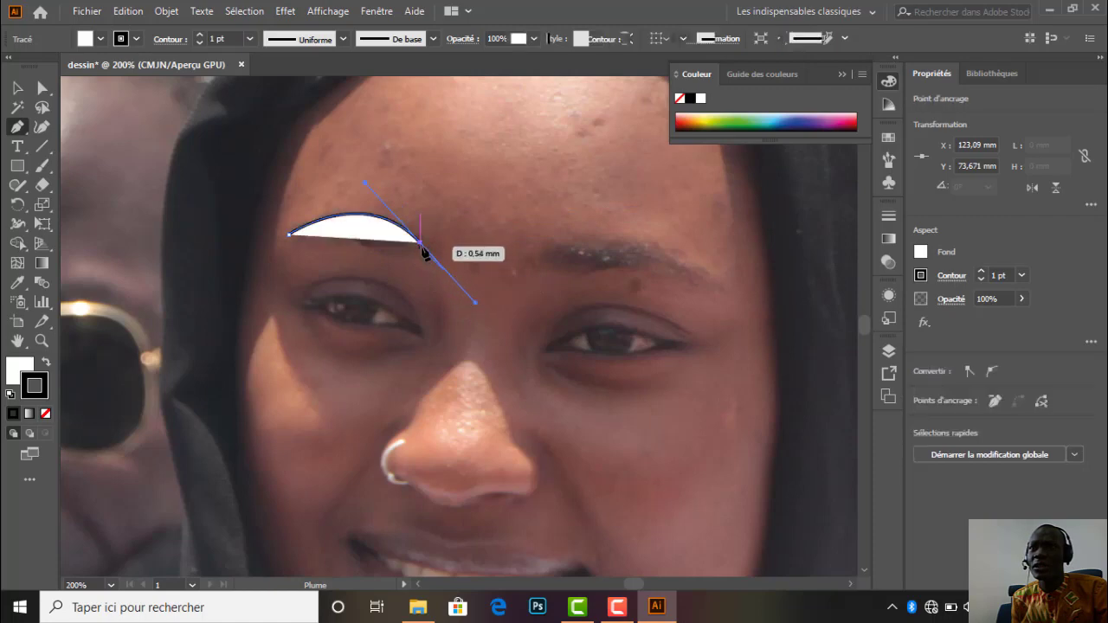
click(30, 367)
click(45, 413)
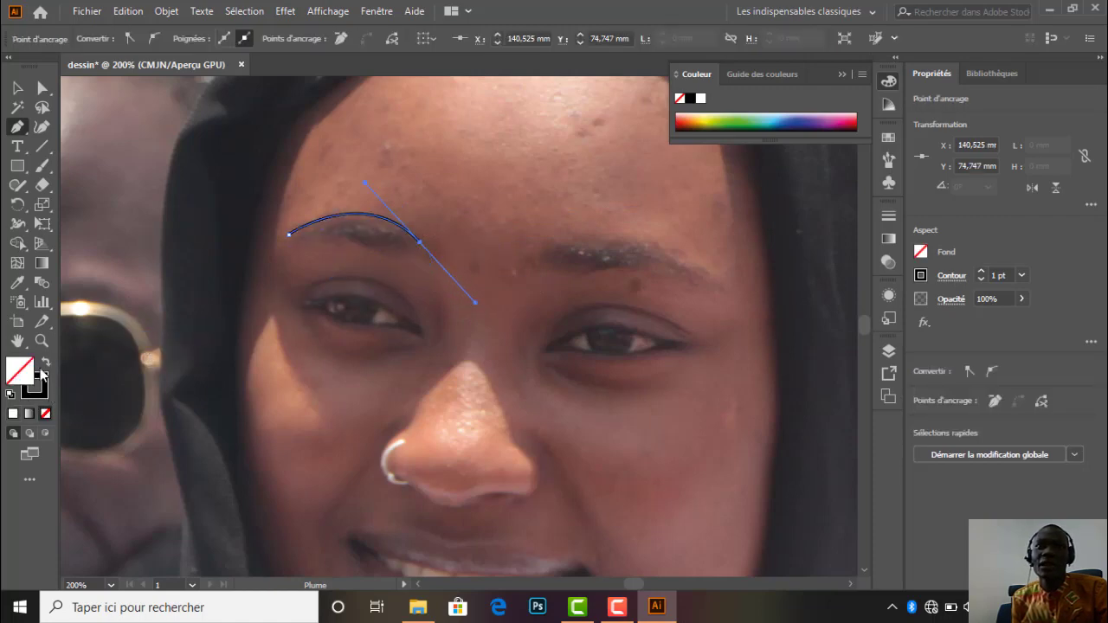
Close the right eyebrow's outline along its lower edge, about 17 × 5 mm overall, fill it black and deselect it.
click(419, 242)
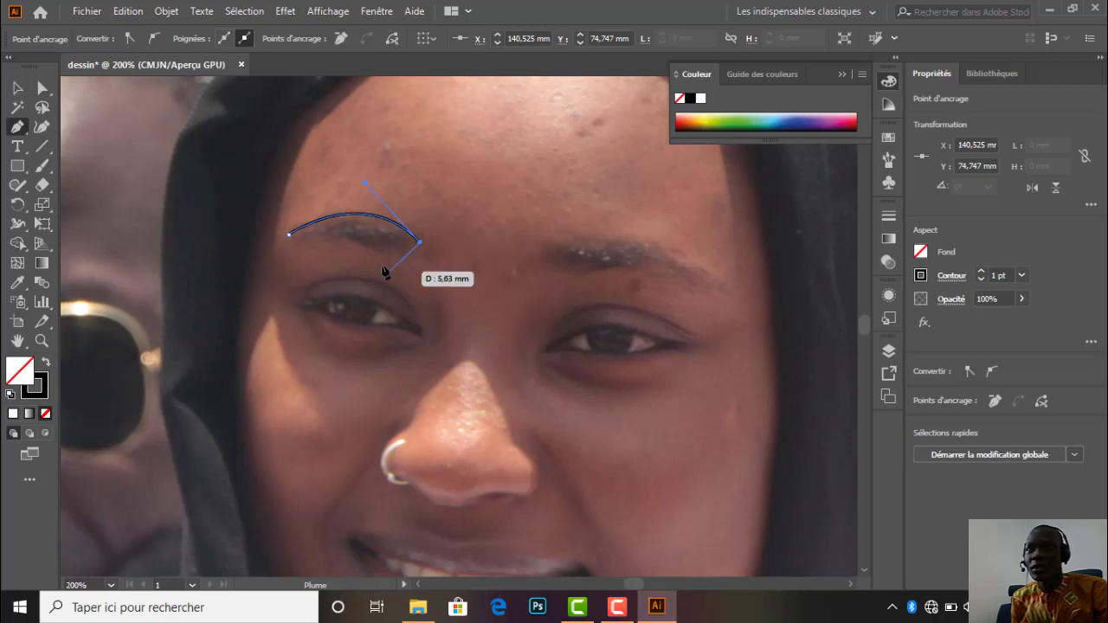
drag(382, 252, 352, 243)
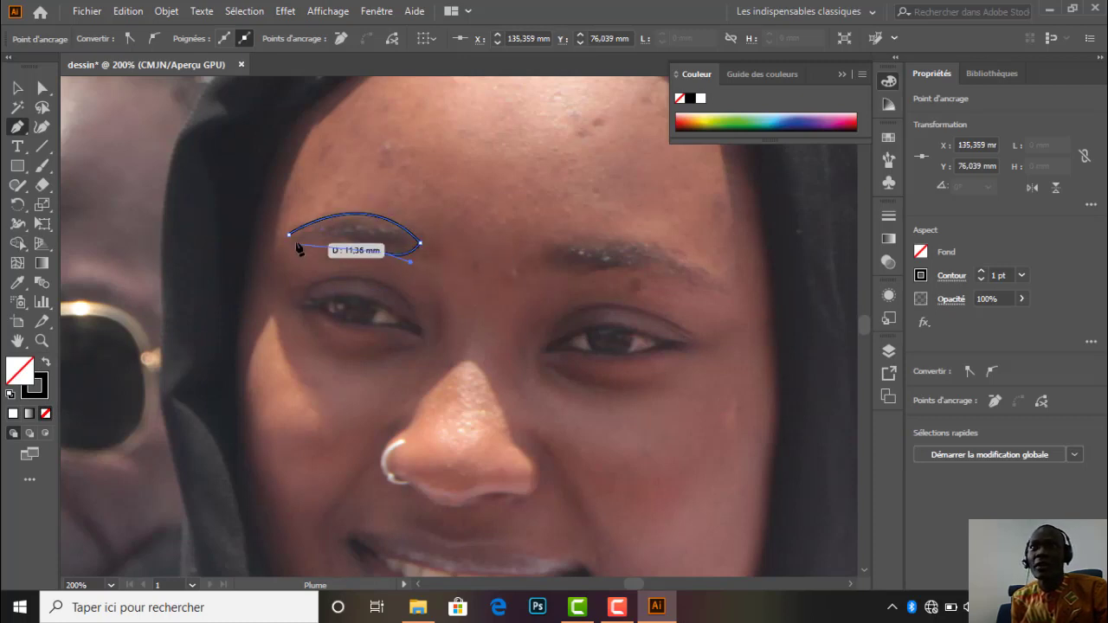
drag(289, 234, 257, 247)
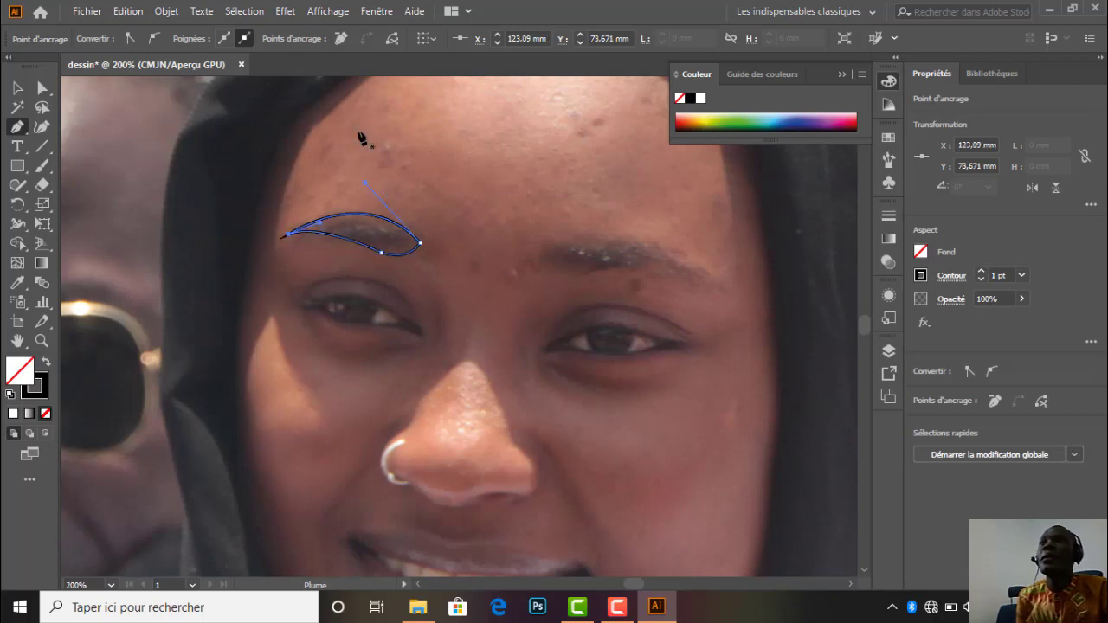
click(691, 99)
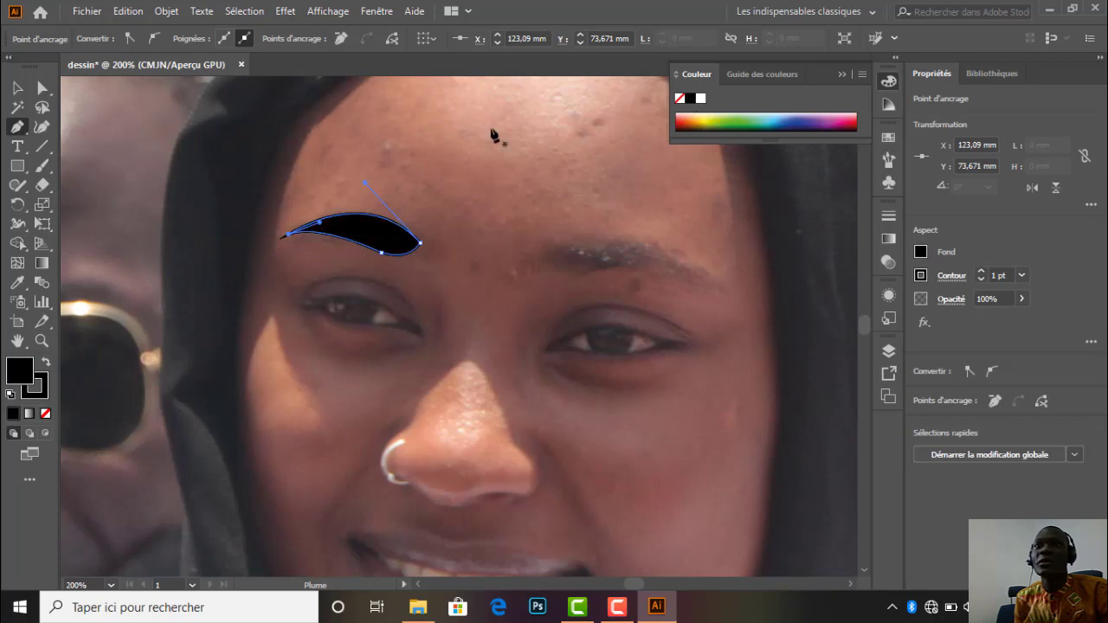
click(17, 88)
click(509, 197)
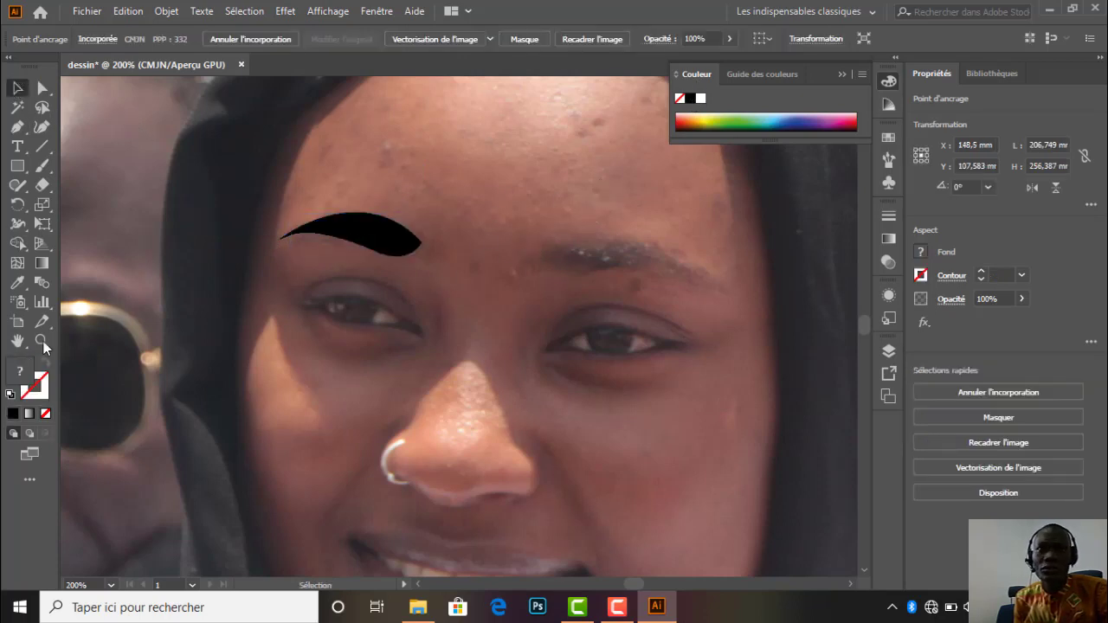
Draw the upper curve of the woman's left eyebrow with a 1 pt black stroke and no fill, ending in a corner point.
click(17, 126)
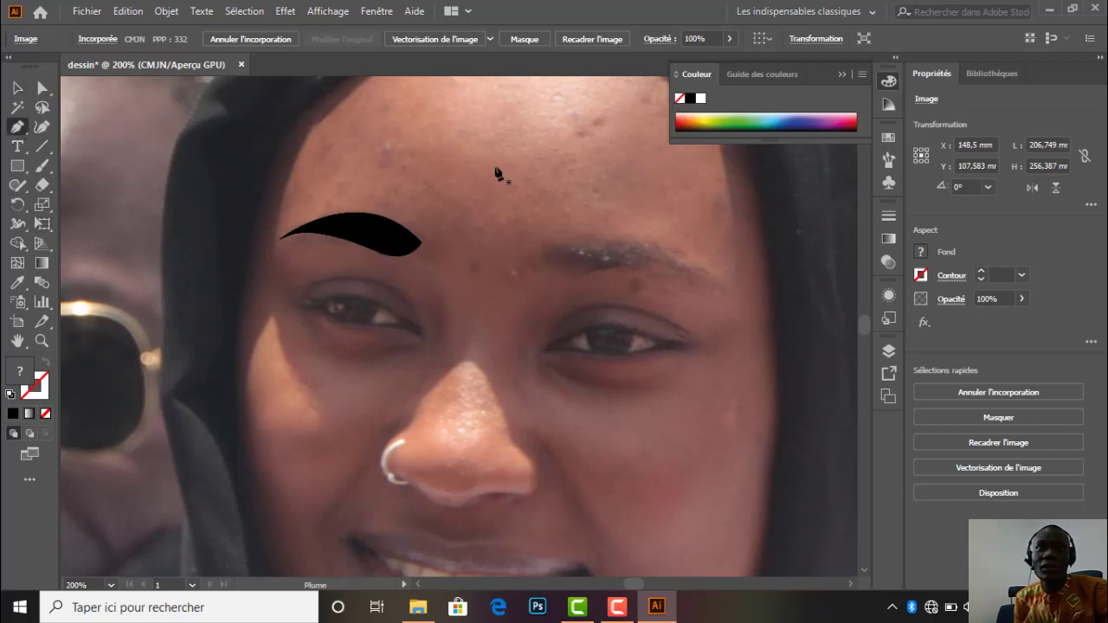
click(534, 252)
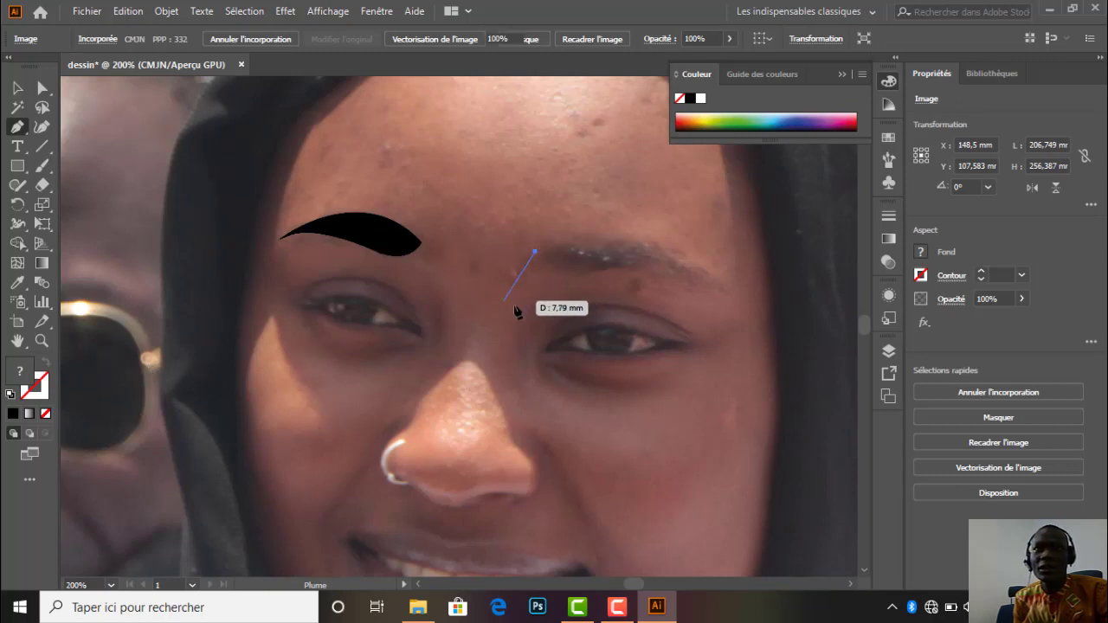
click(681, 101)
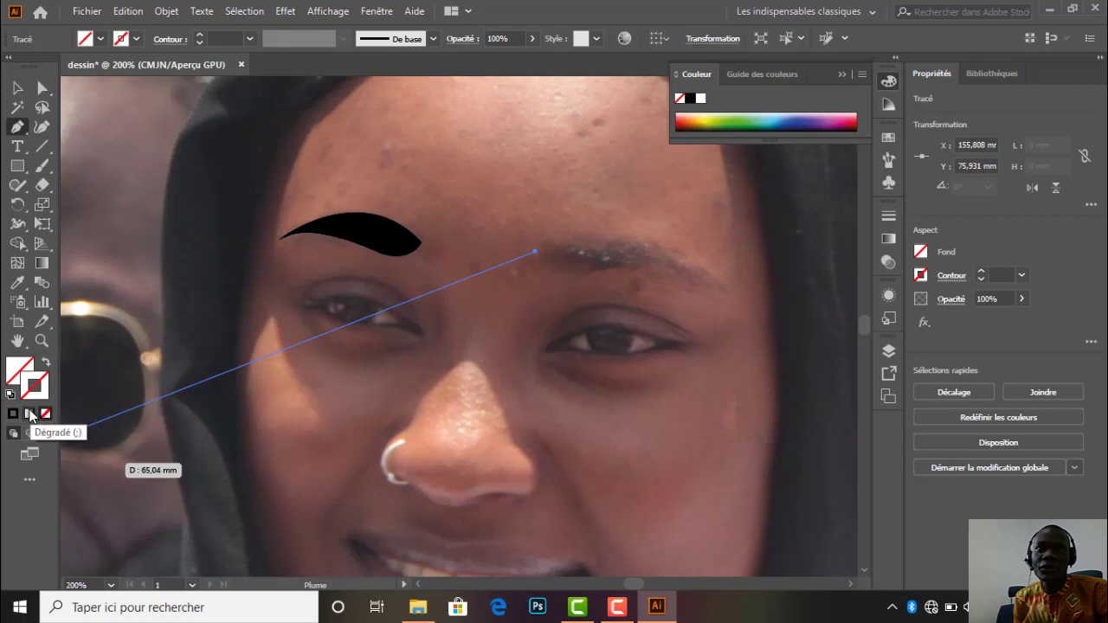
click(13, 414)
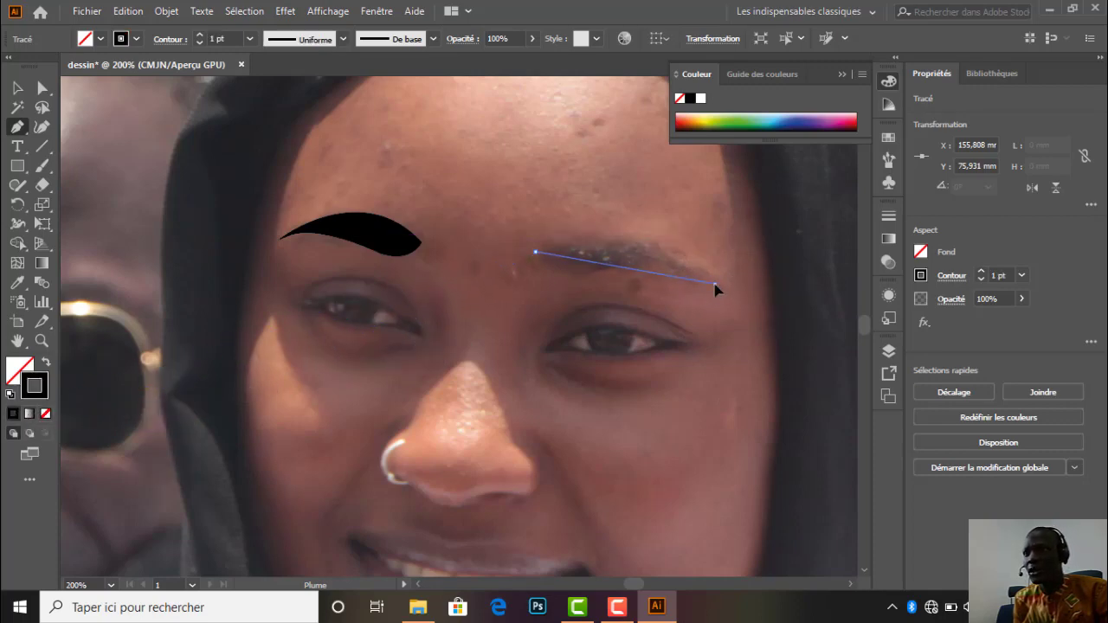
mouse_move(715, 284)
mouse_down()
mouse_move(754, 359)
mouse_move(768, 359)
mouse_up()
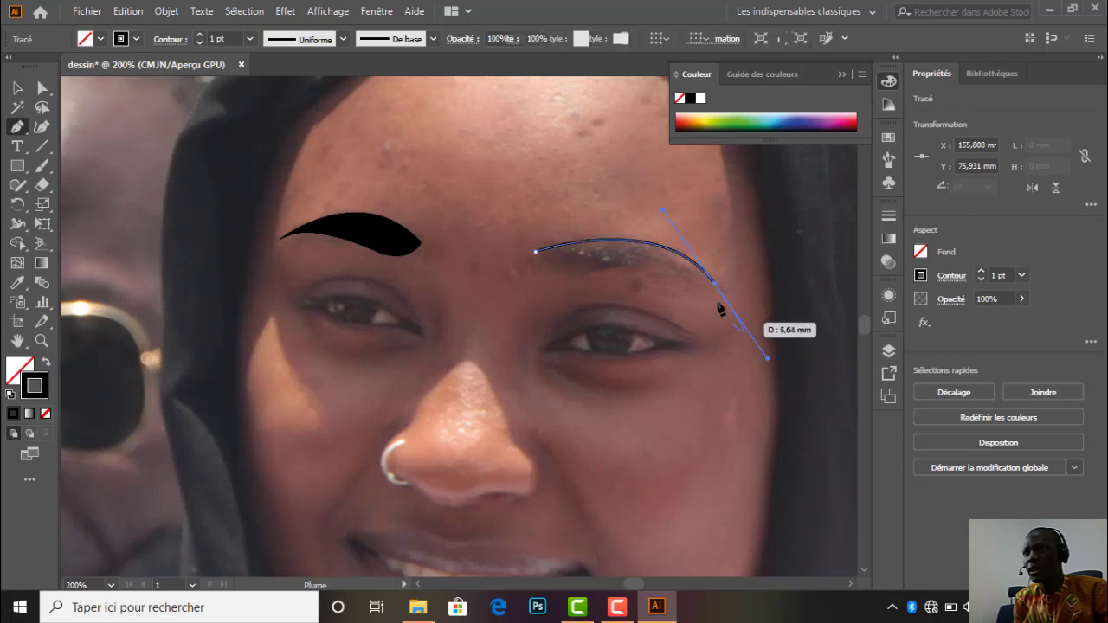
click(716, 284)
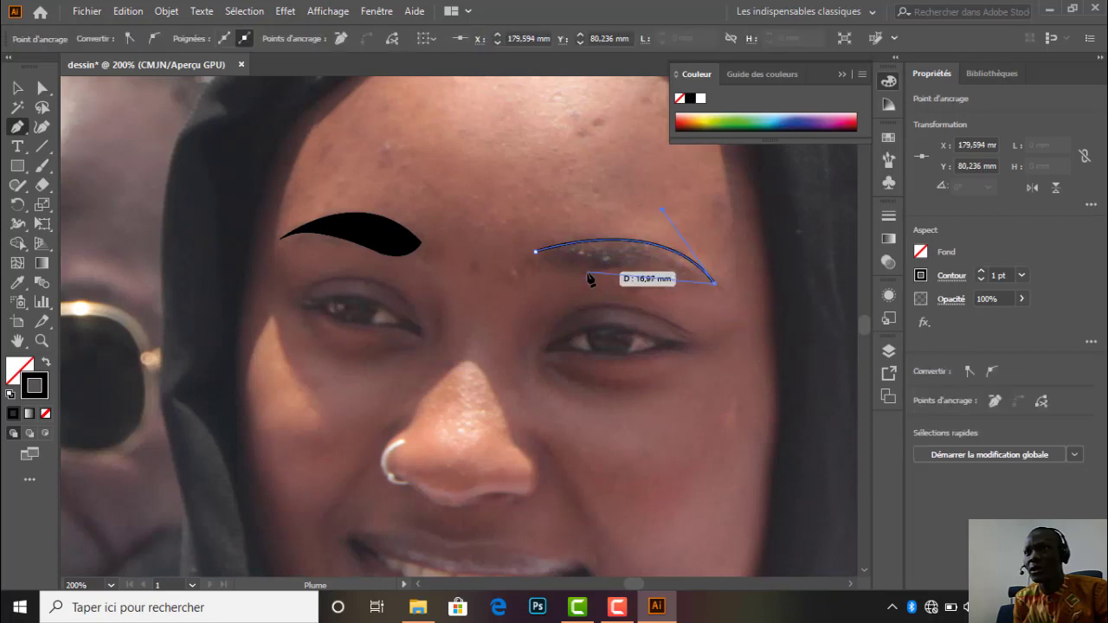
Close the left eyebrow's outline along its lower edge, fill it black and deselect it.
drag(588, 274, 559, 290)
click(588, 273)
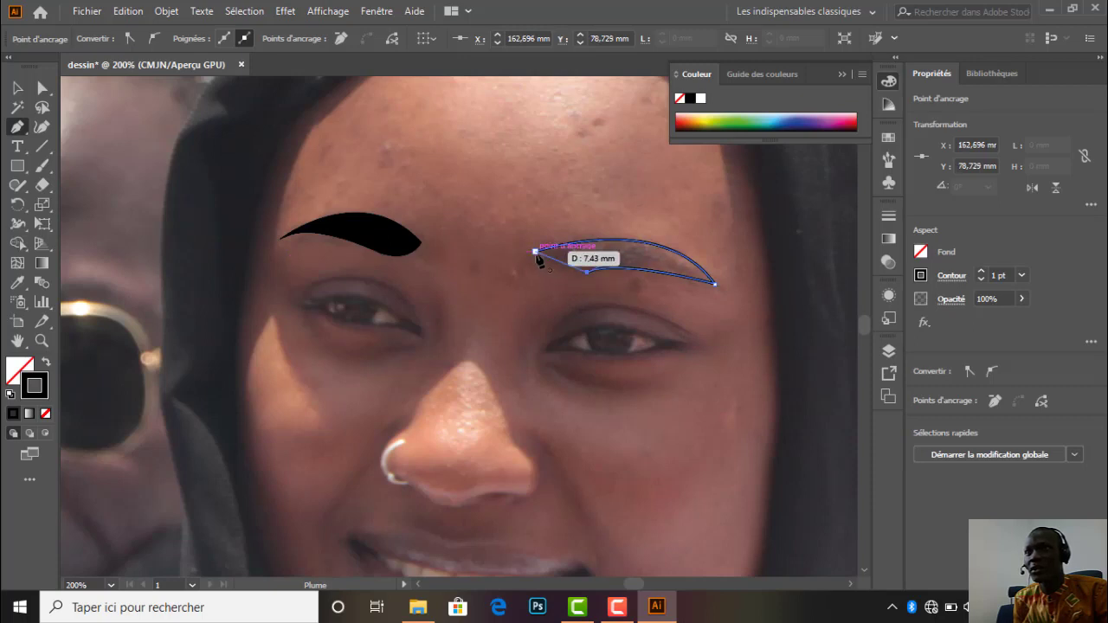
mouse_move(536, 252)
mouse_down()
mouse_move(533, 231)
mouse_move(562, 236)
mouse_up()
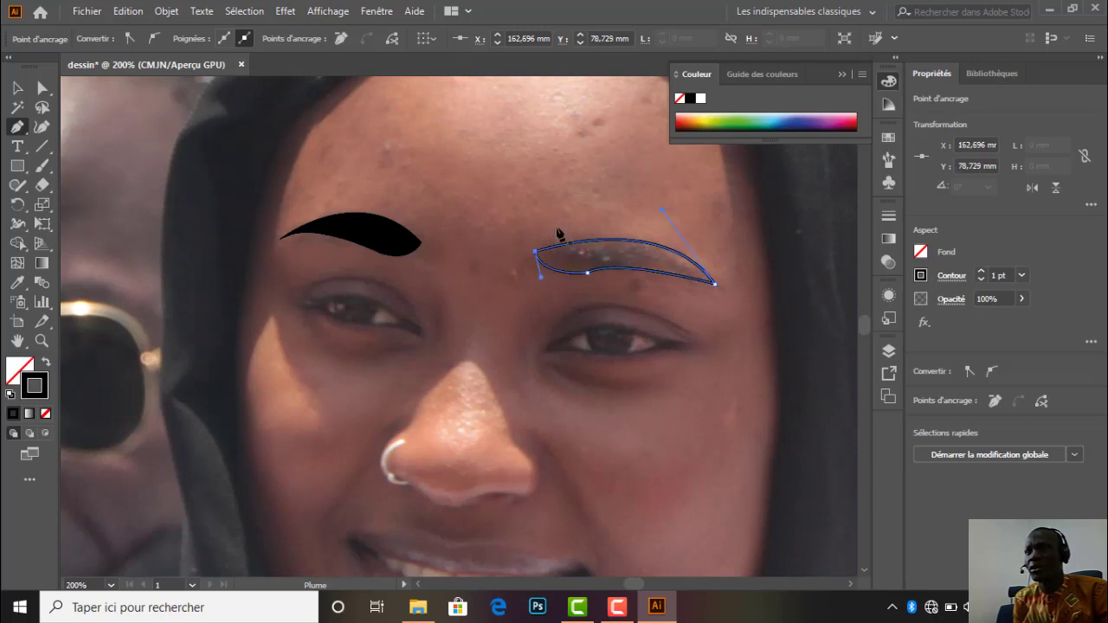
click(28, 365)
click(15, 416)
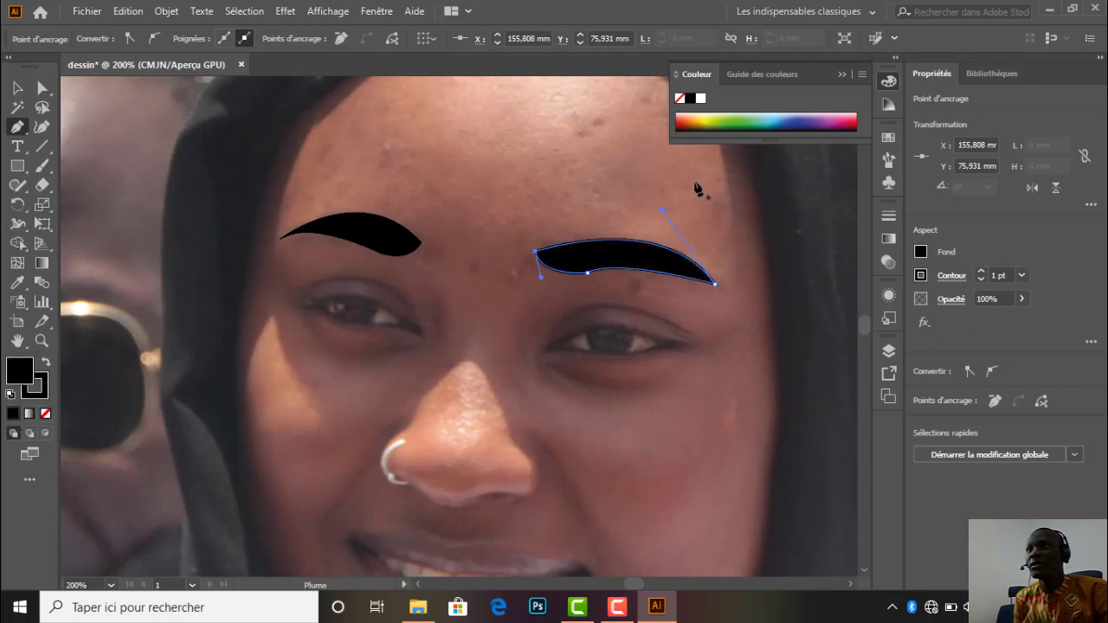
click(18, 88)
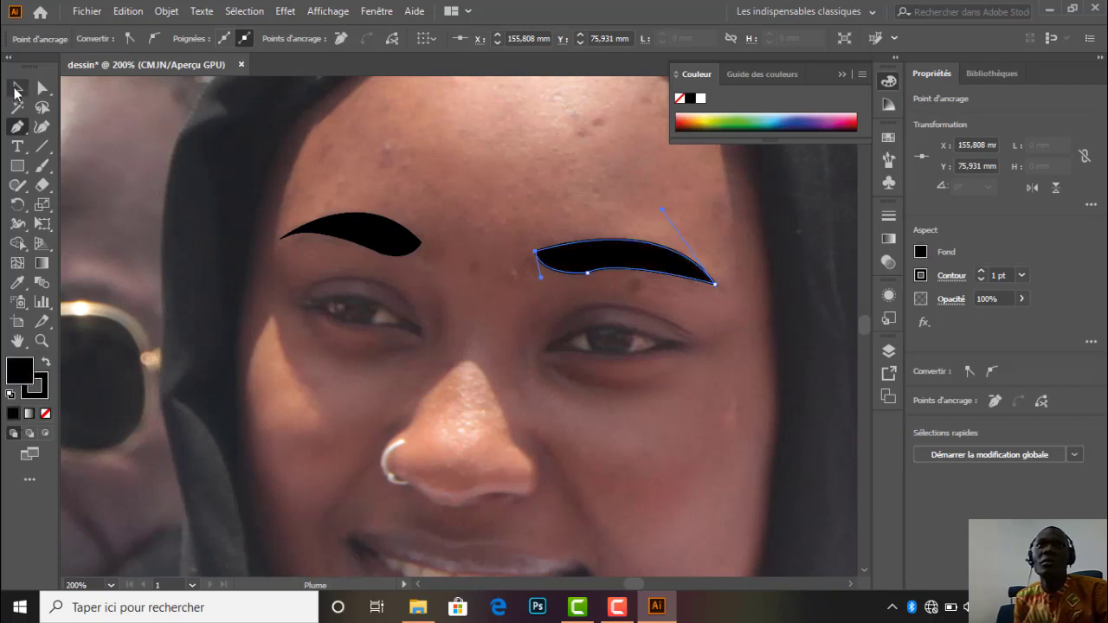
click(408, 161)
Toggle the visibility of Calque 1 off and on to check which layer holds the eyebrow shapes.
click(889, 350)
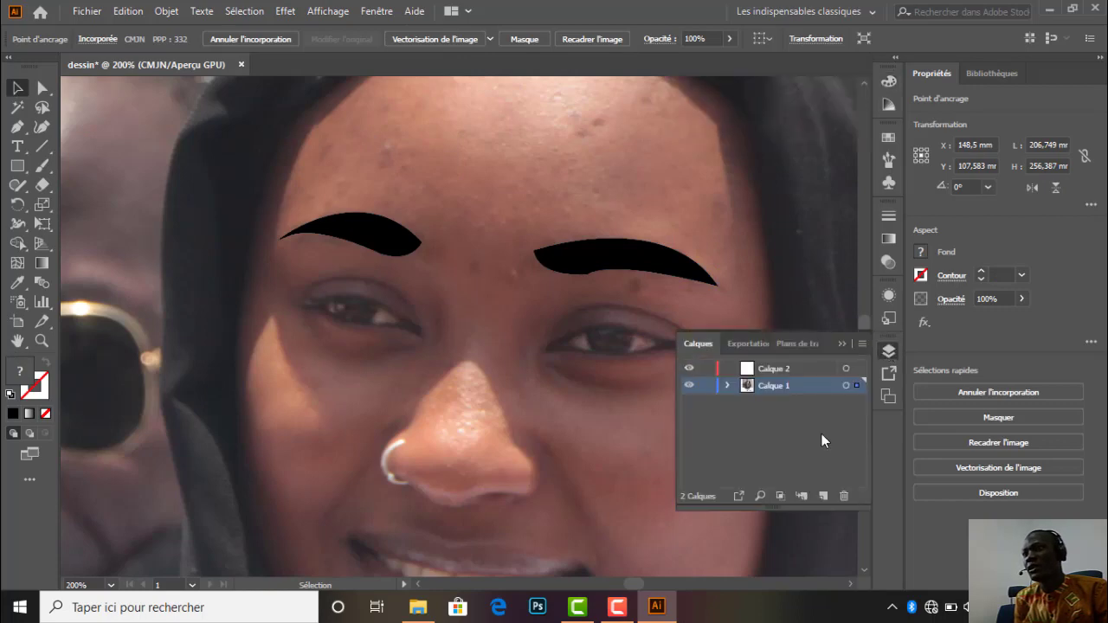
click(690, 385)
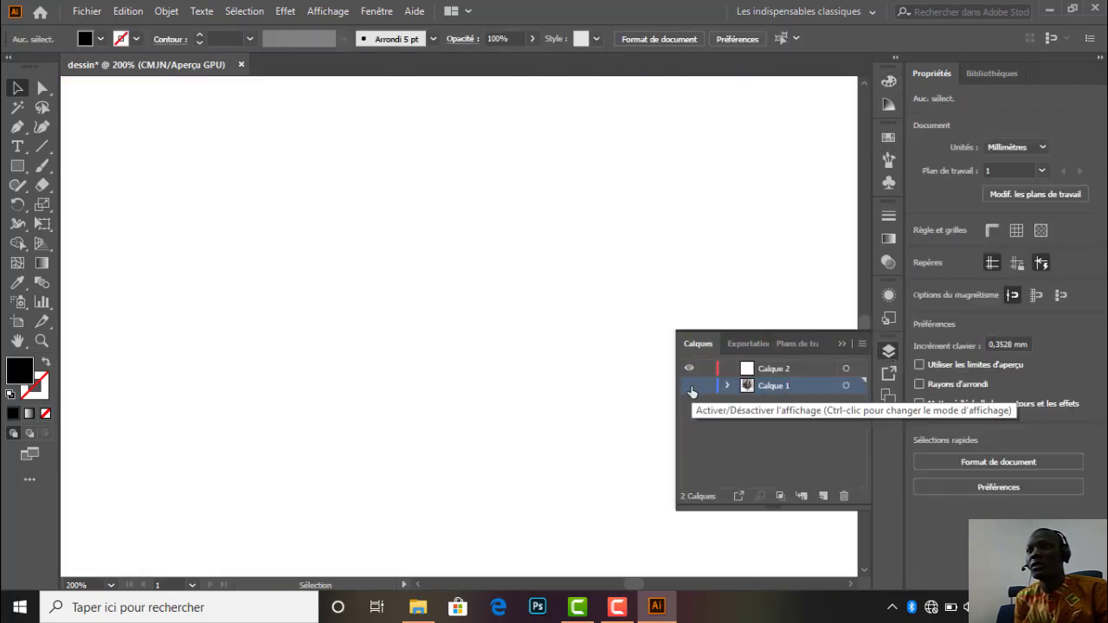
click(691, 386)
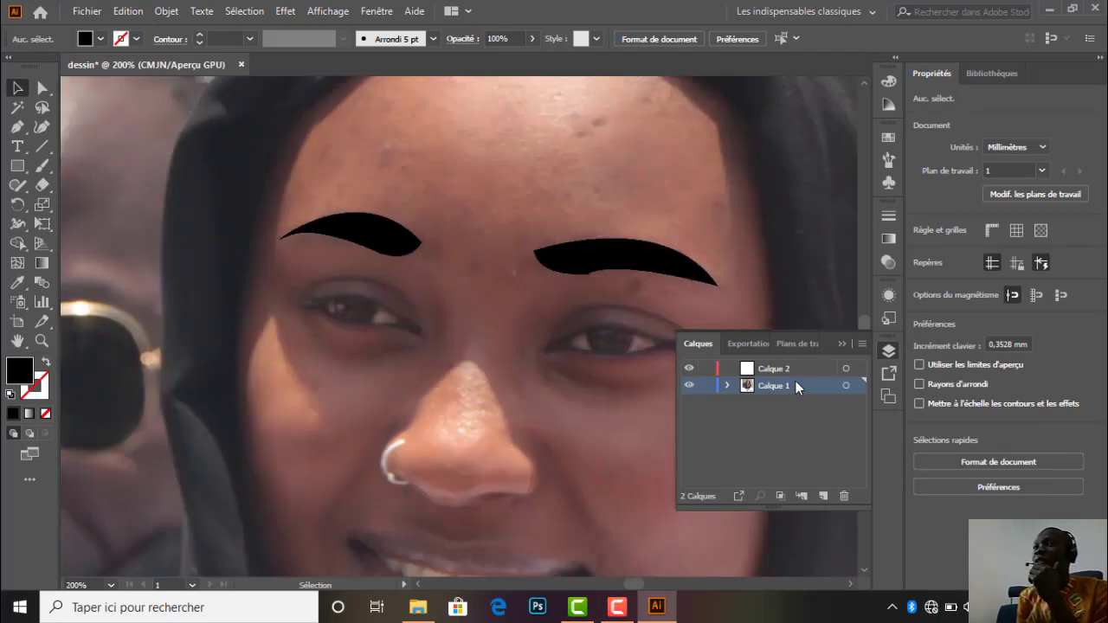
click(690, 385)
click(690, 385)
Undo the drawing of both eyebrow shapes on the photo layer.
click(713, 269)
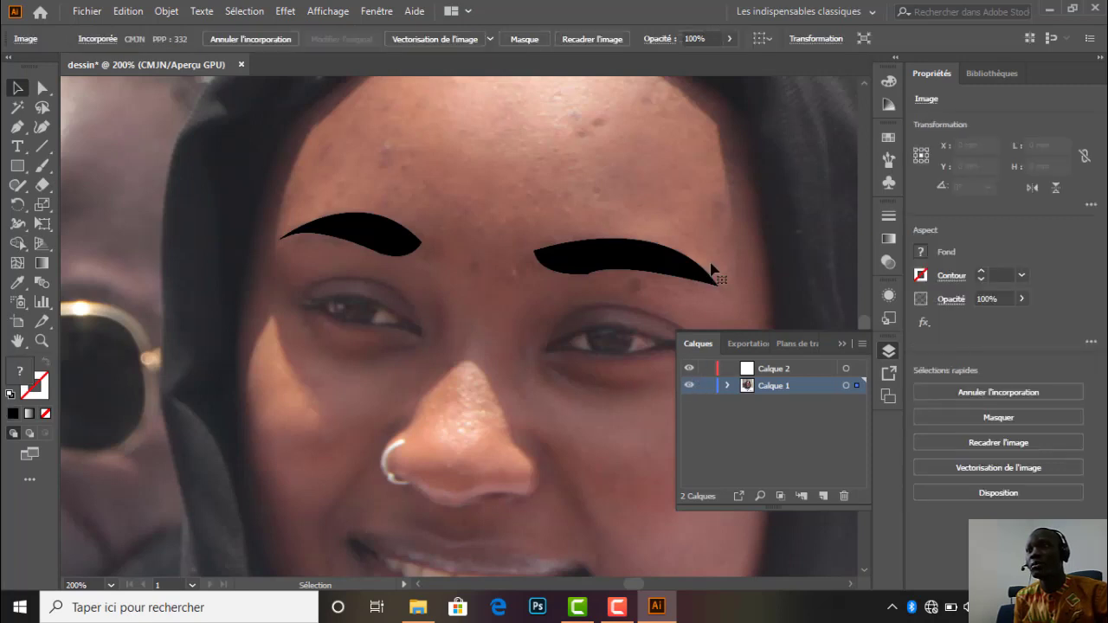
key(a)
click(711, 275)
key(ctrl+z)
key(ctrl+z)
key(ctrl+z)
key(ctrl+z)
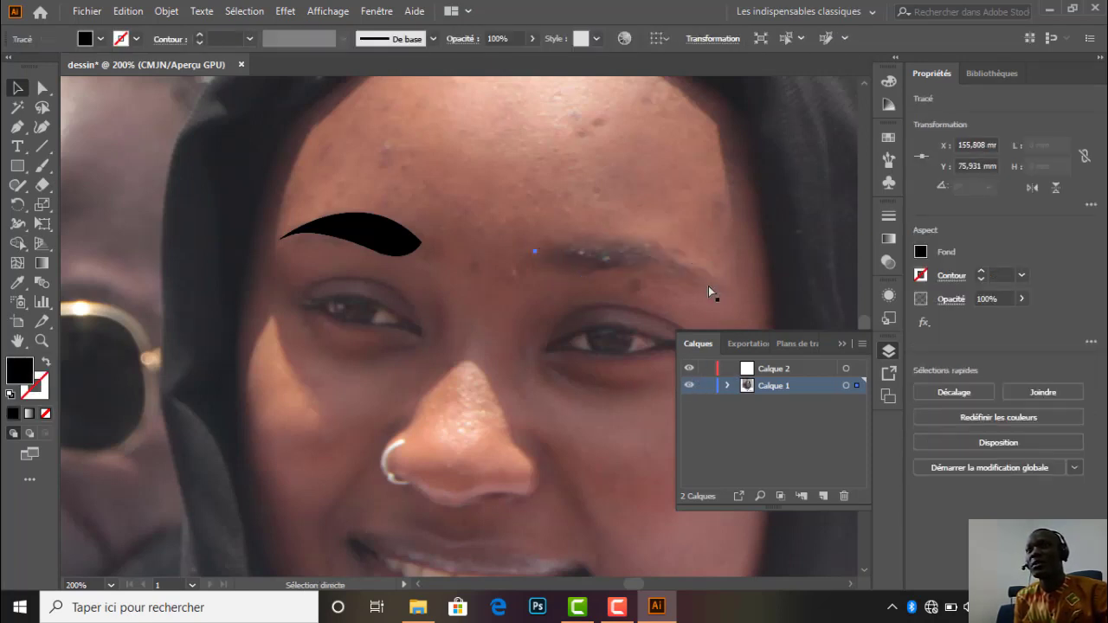
key(ctrl+z)
key(ctrl+z)
key(ctrl+z)
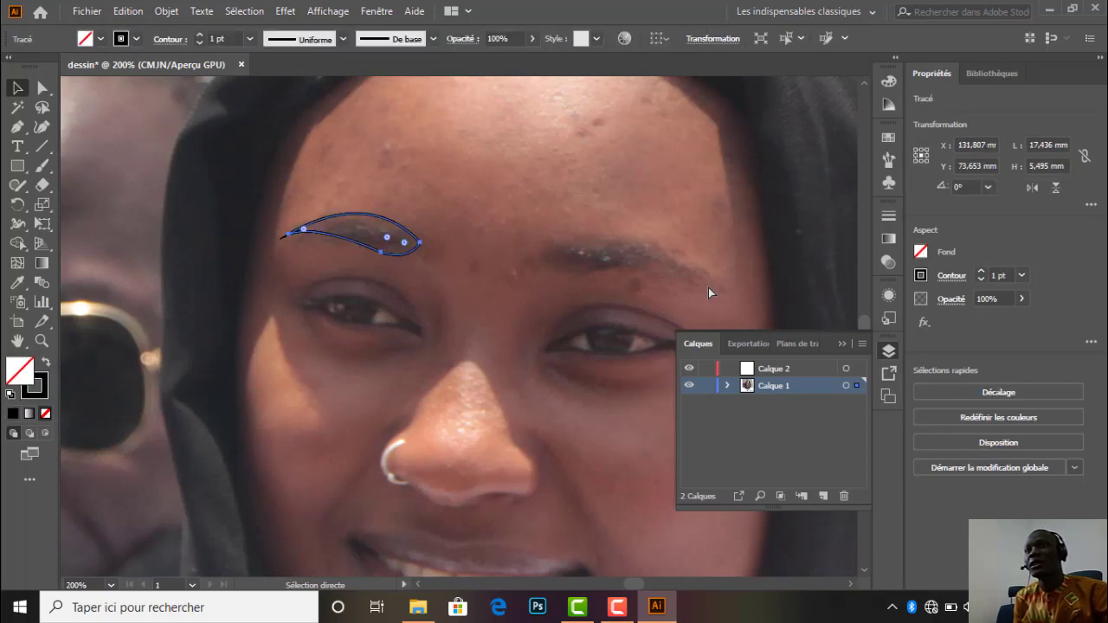
key(ctrl+z)
key(ctrl+z)
key(ctrl+z)
key(ctrl+z)
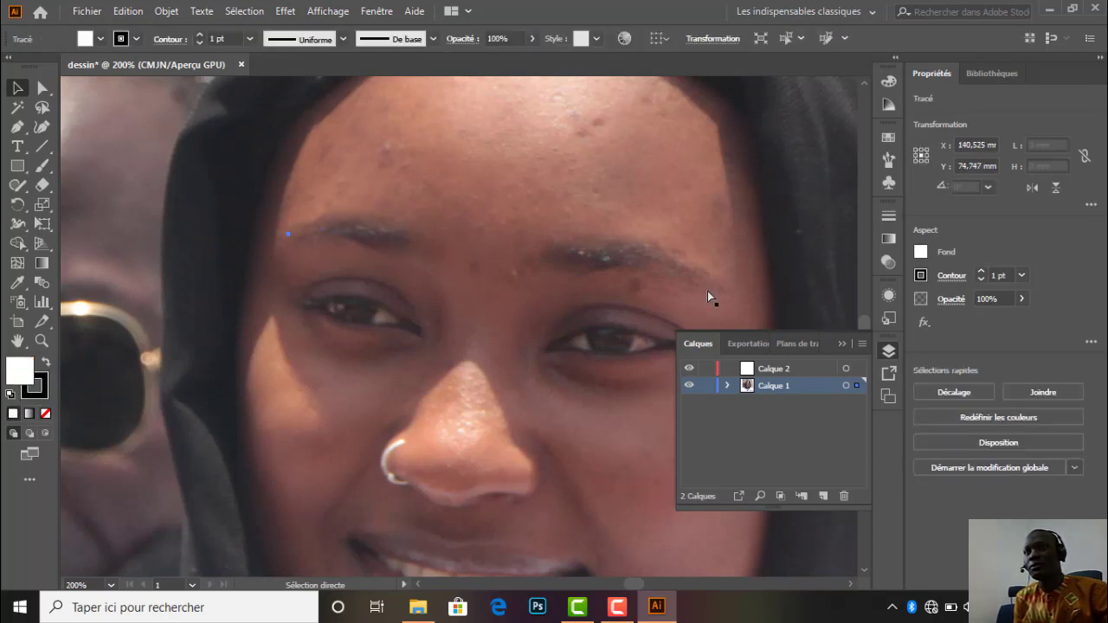
key(ctrl+z)
key(ctrl+z)
key(ctrl+z)
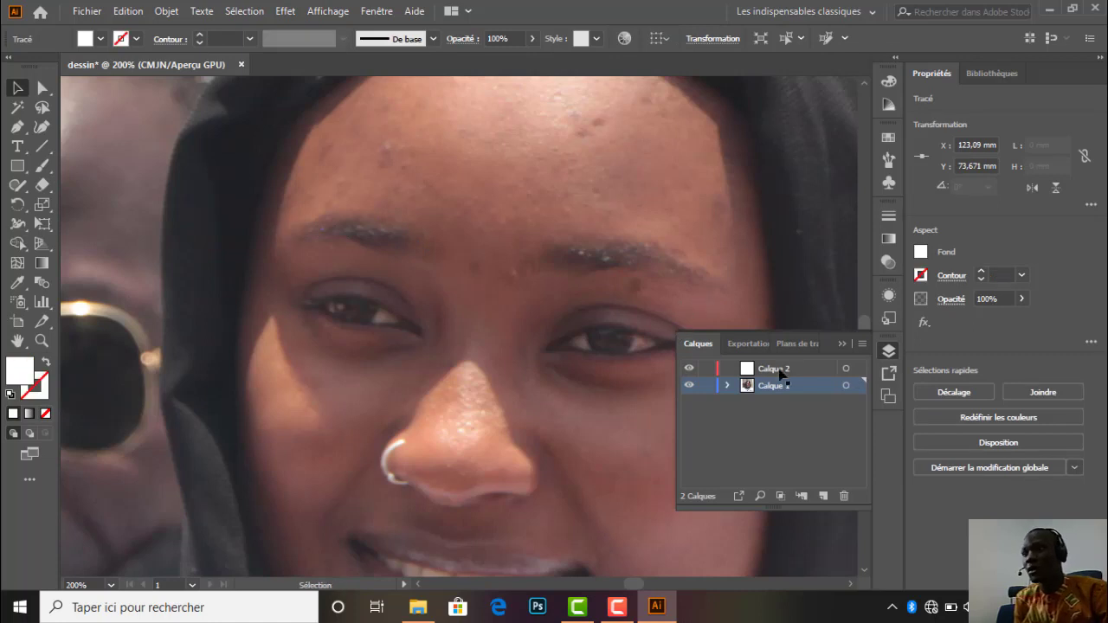
Deselect everything and lock the photo layer Calque 1.
click(804, 440)
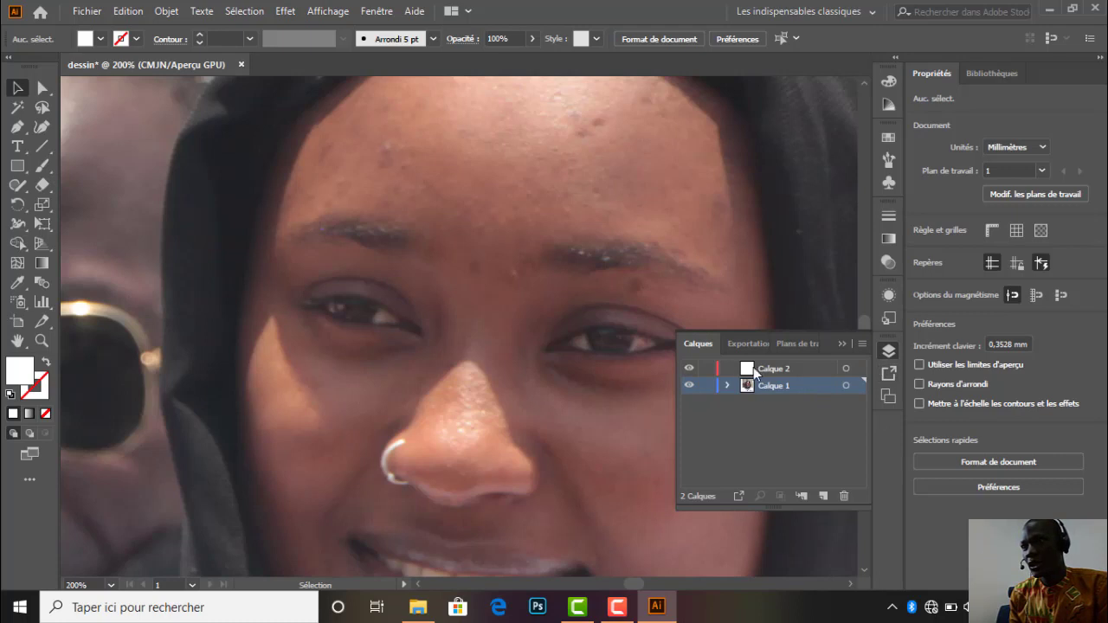
click(727, 386)
click(727, 386)
click(706, 386)
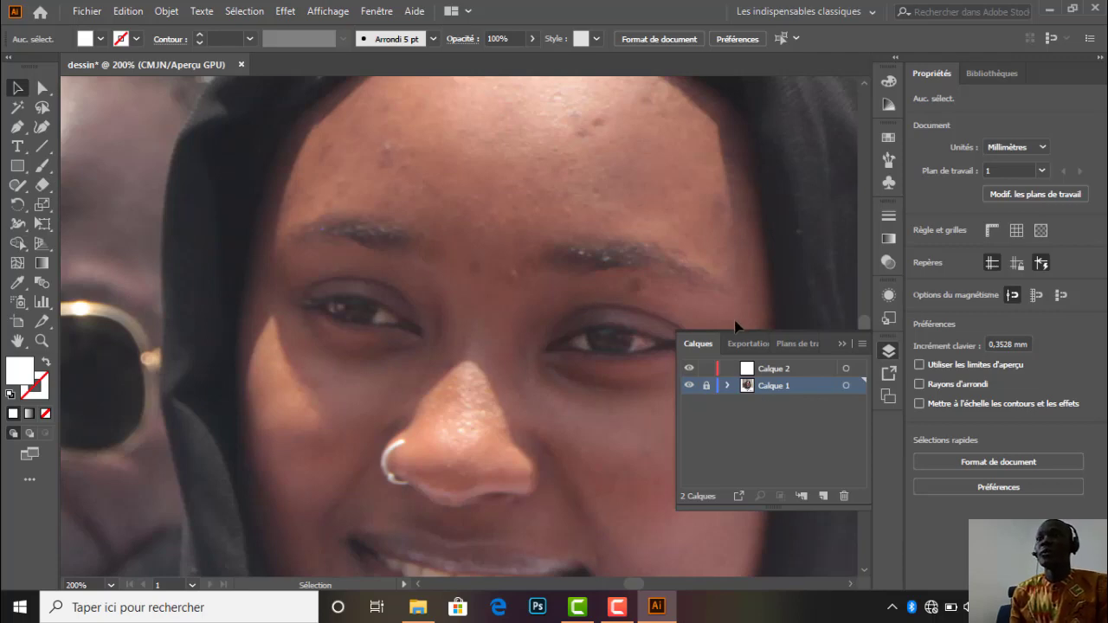
On Calque 2, trace the left eyebrow's closed outline with the Pen tool, using no fill and a black stroke.
click(775, 361)
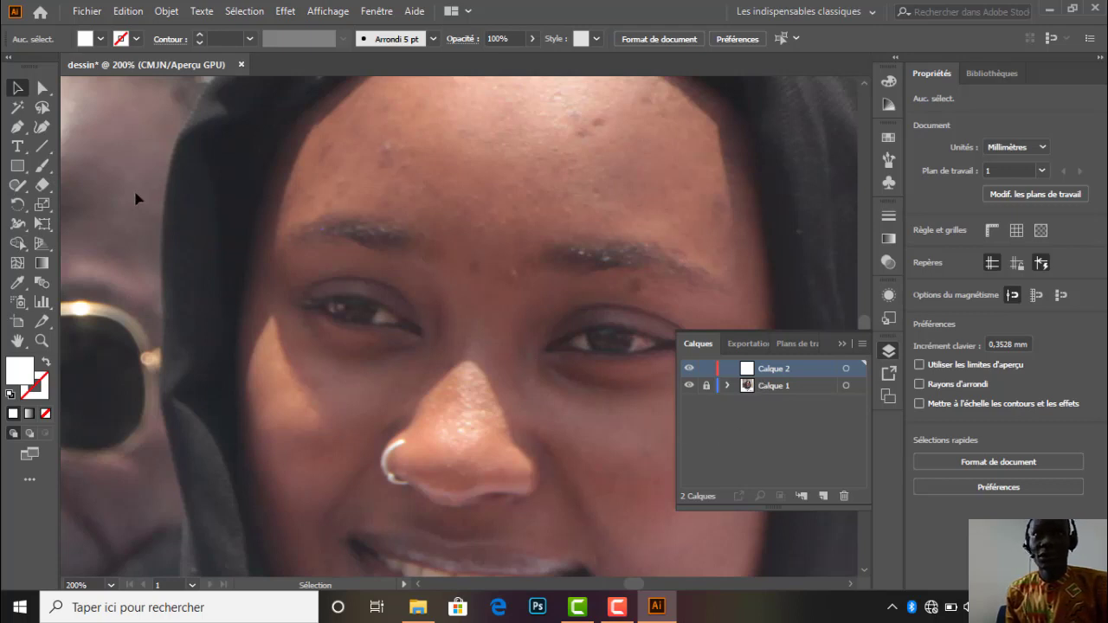
click(17, 127)
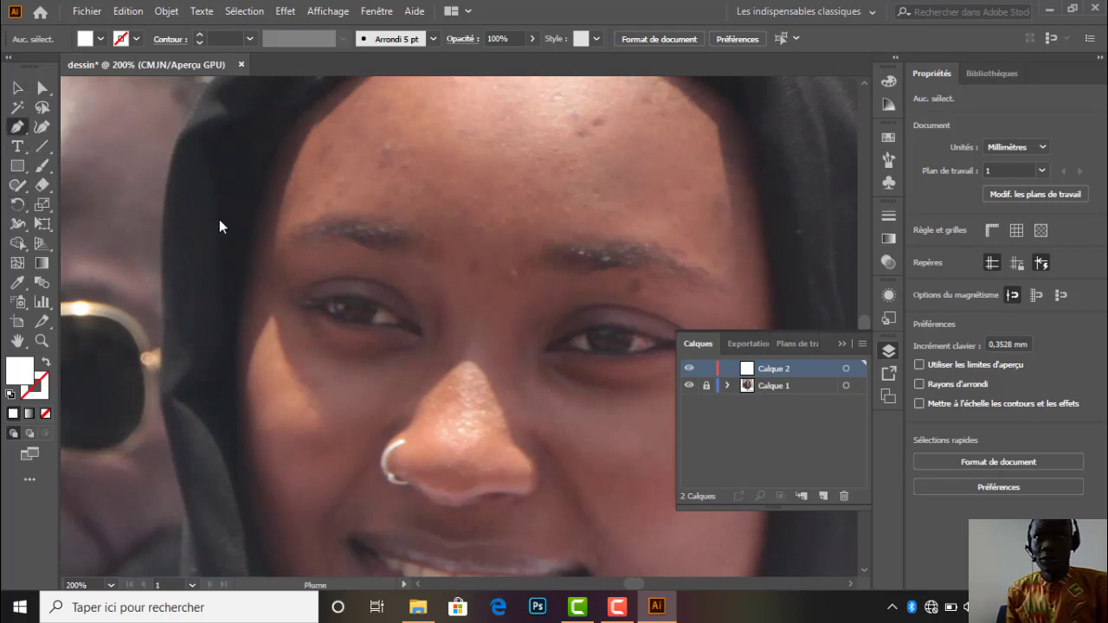
click(297, 233)
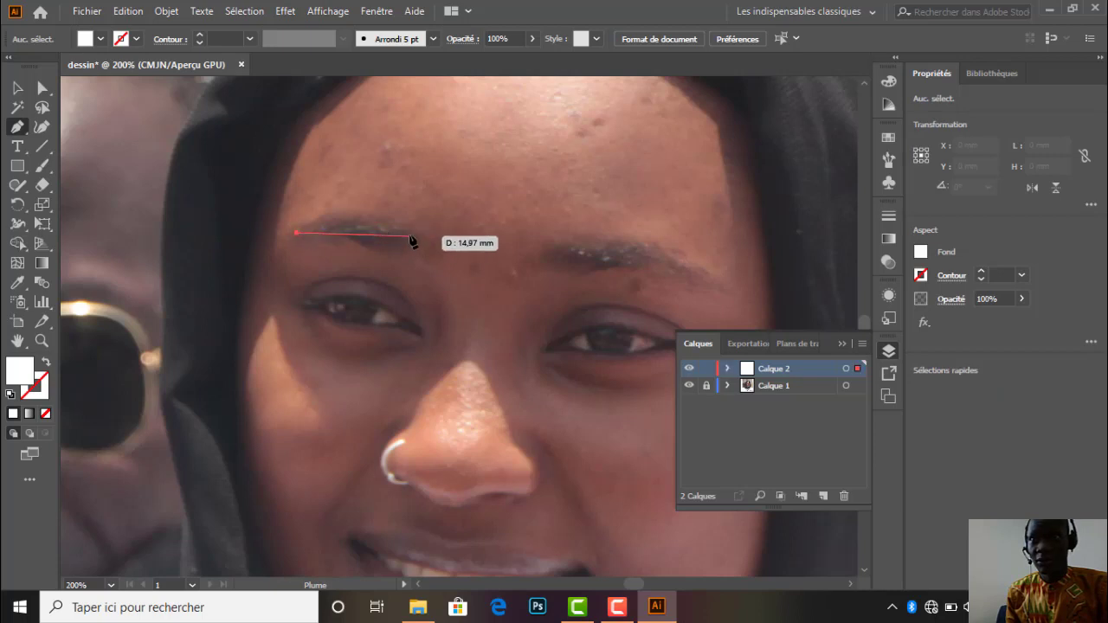
drag(413, 237, 463, 288)
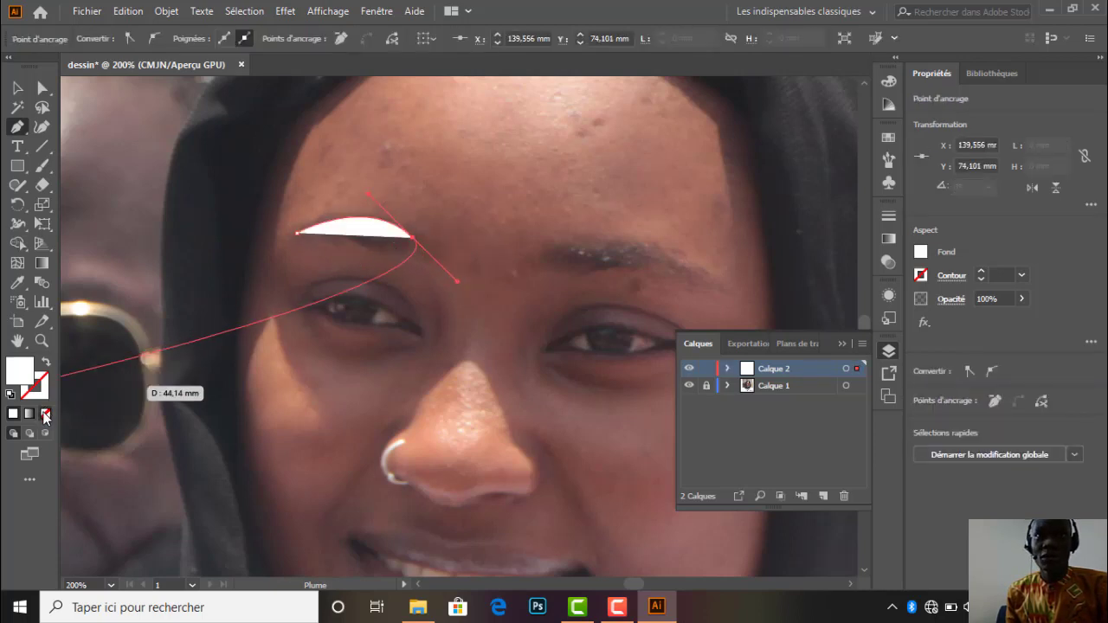
click(45, 413)
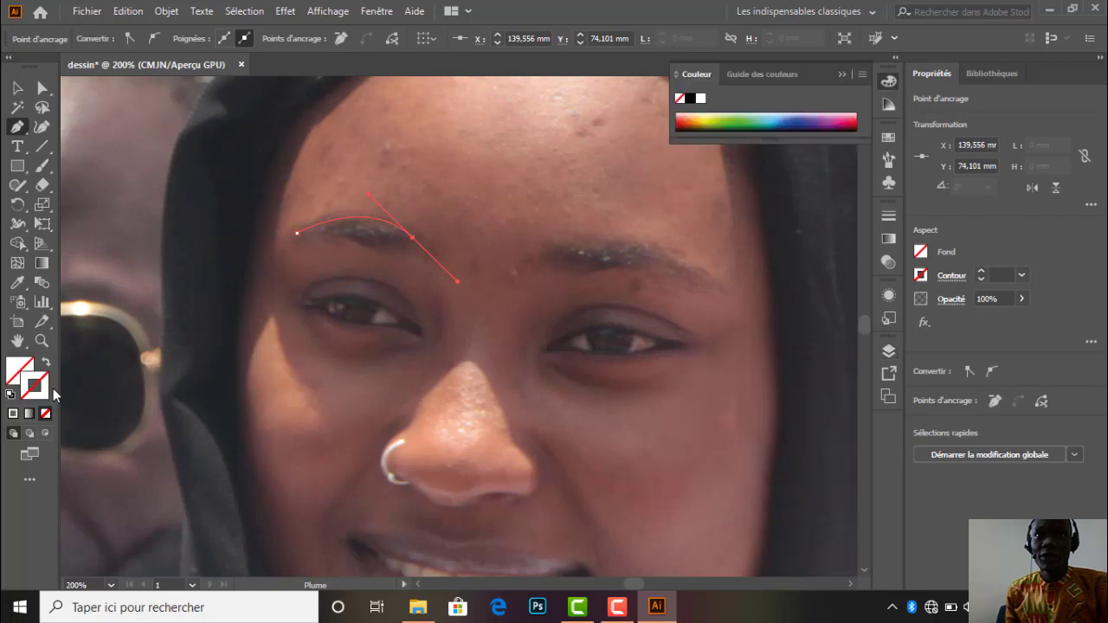
click(690, 98)
drag(413, 238, 286, 244)
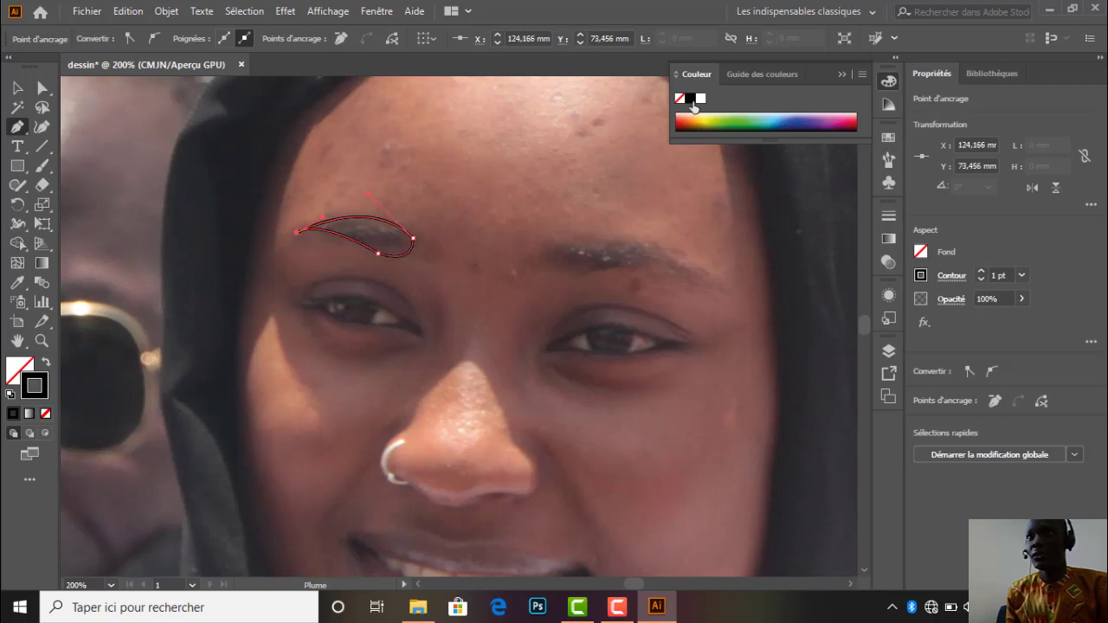
Fill the left eyebrow shape with black and deselect it.
click(13, 414)
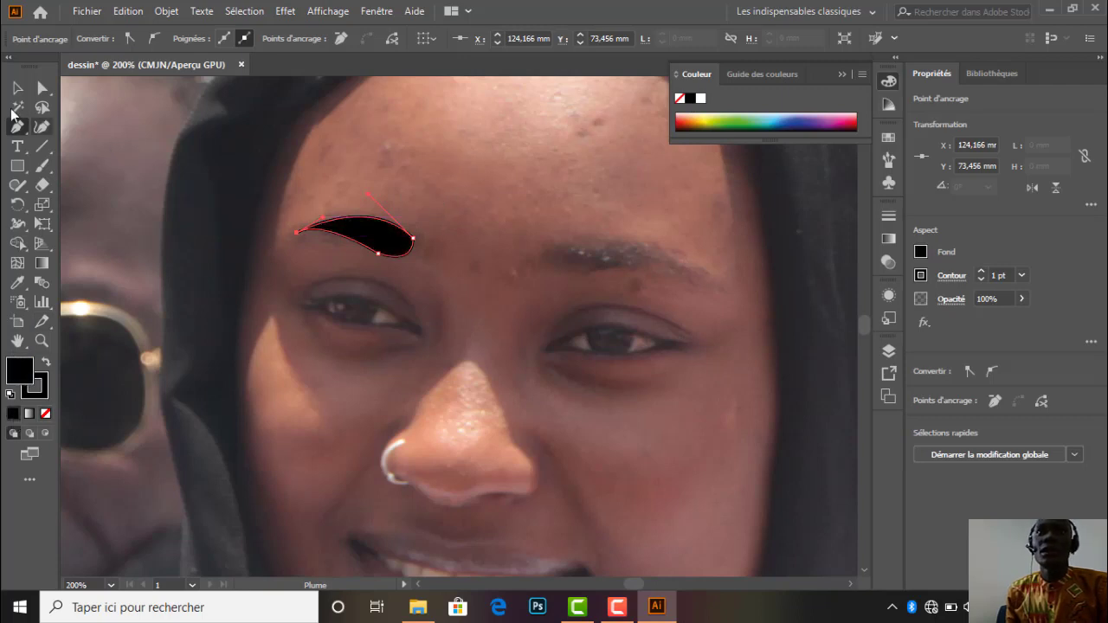
click(16, 87)
click(511, 274)
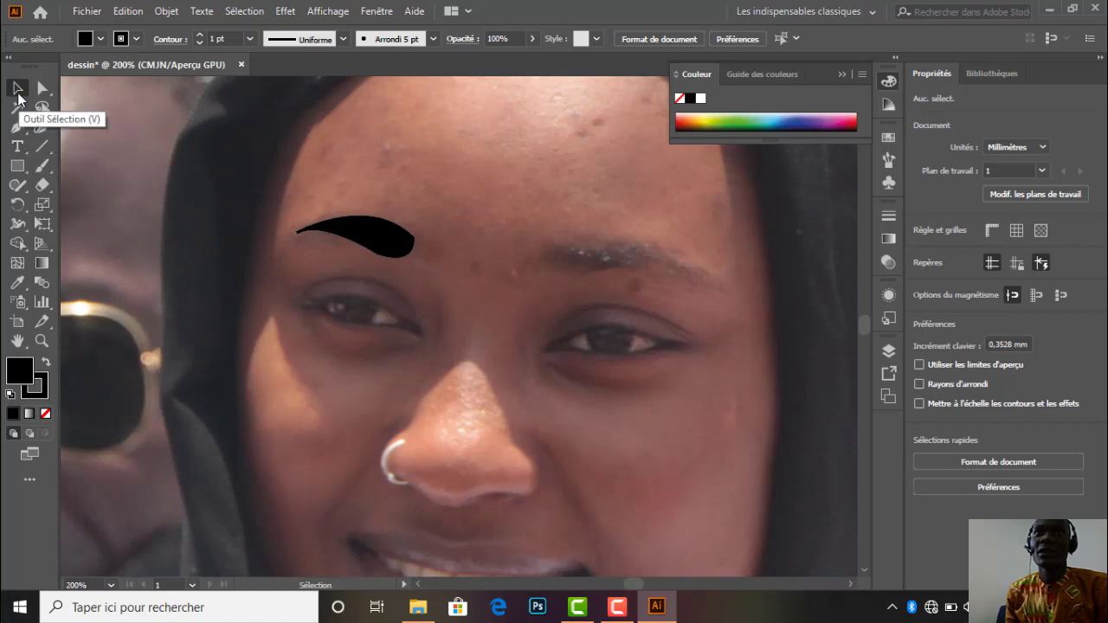
Trace the right eyebrow's closed outline with the Pen tool, removing the fill to keep the photo visible.
key(p)
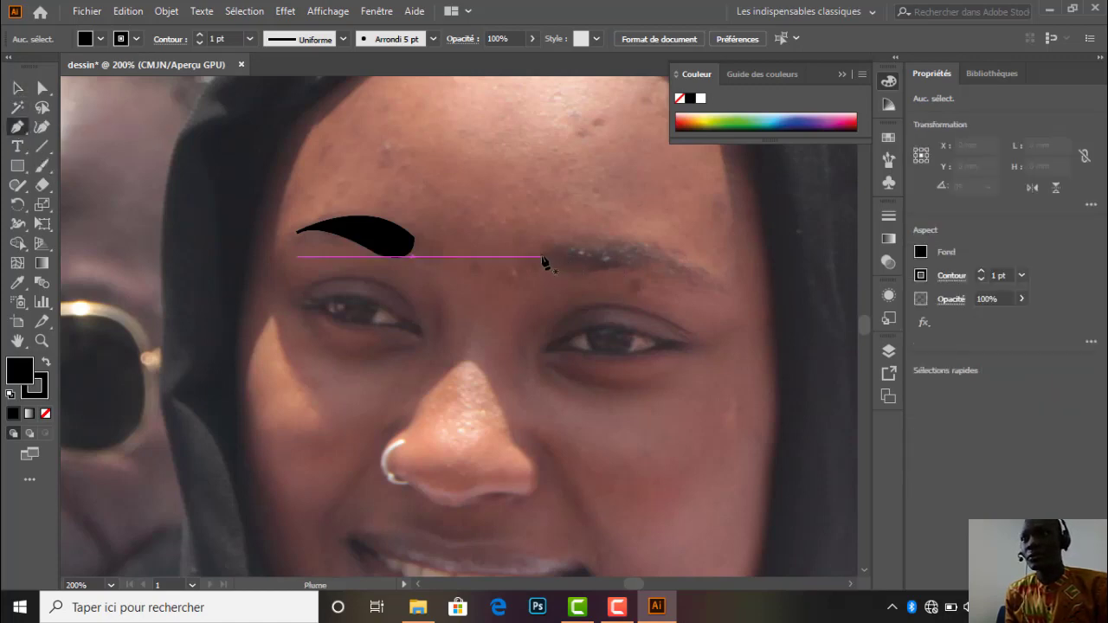
drag(718, 283, 782, 351)
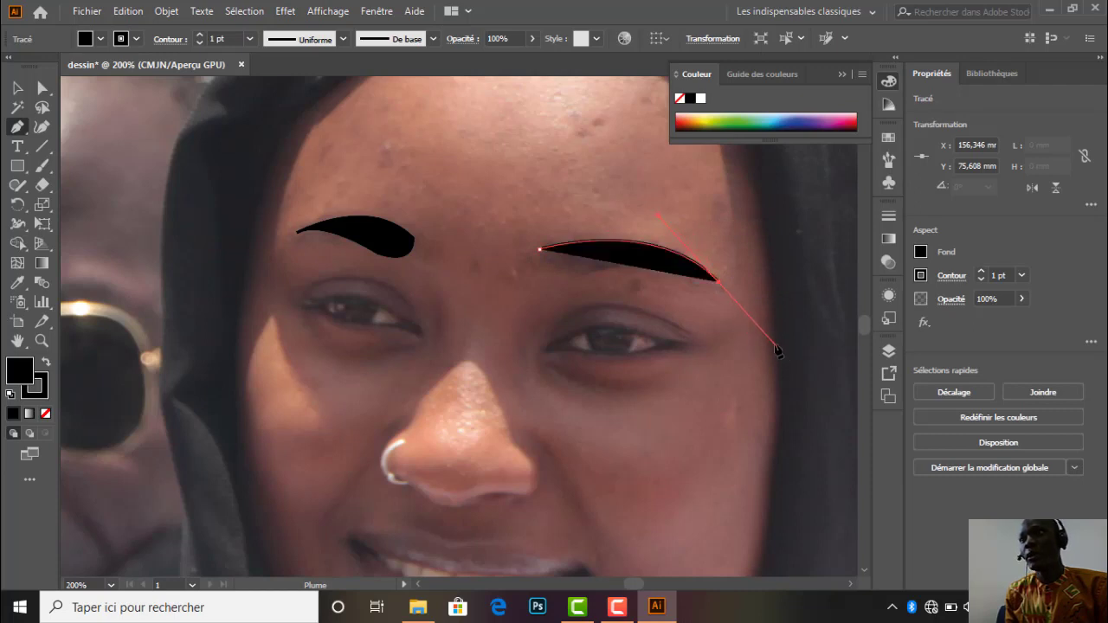
click(680, 99)
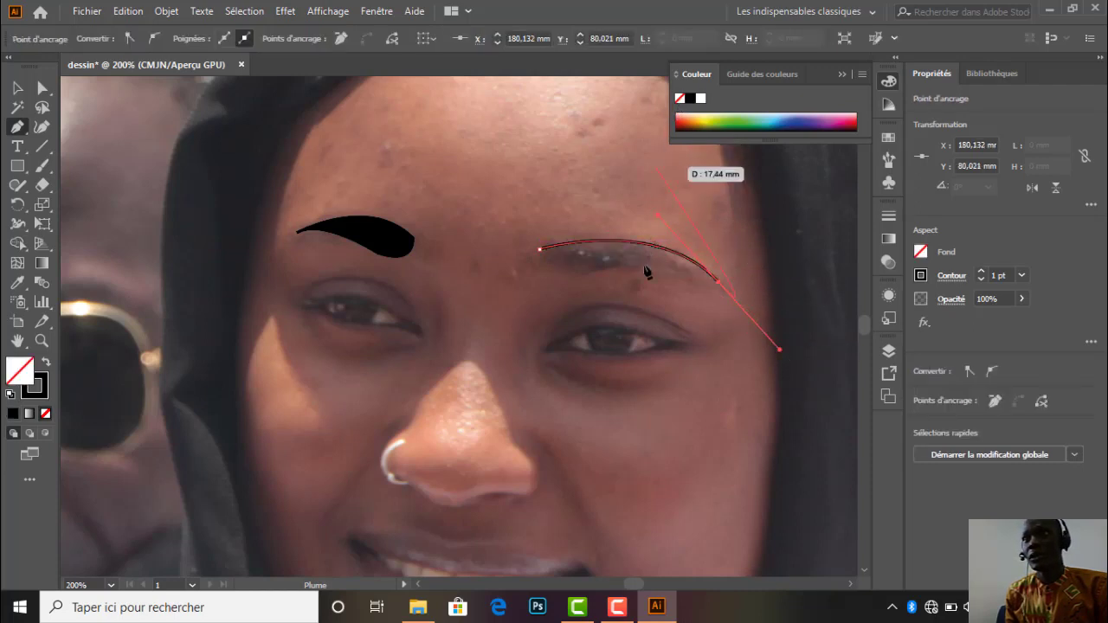
click(718, 282)
mouse_move(592, 272)
mouse_down()
mouse_move(542, 291)
mouse_move(549, 221)
mouse_up()
click(592, 271)
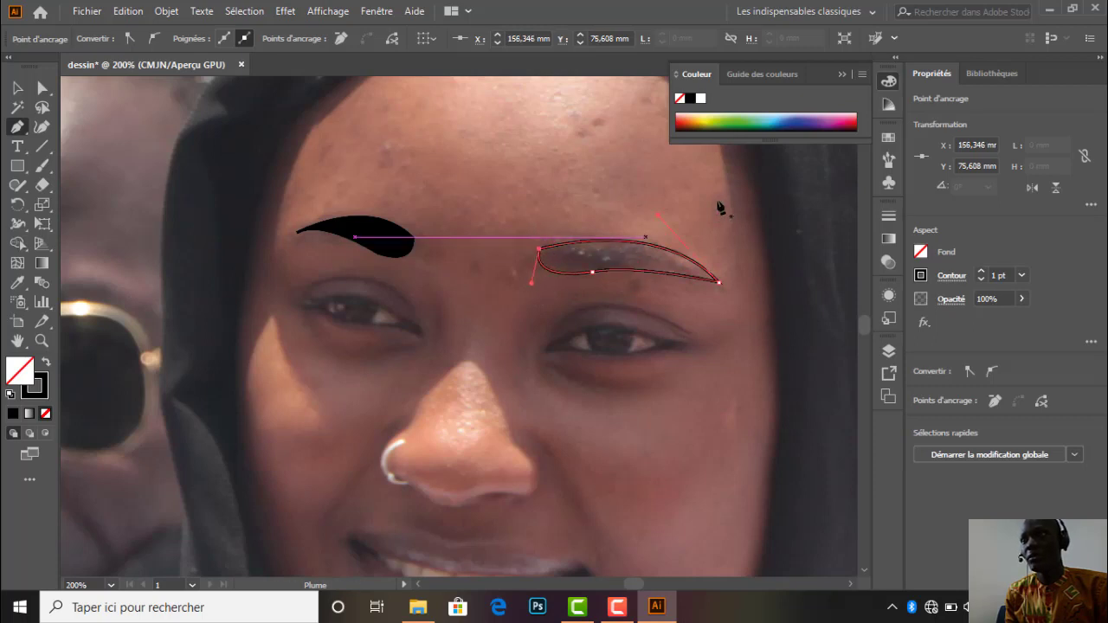
Fill the right eyebrow shape with black and deselect it.
click(690, 100)
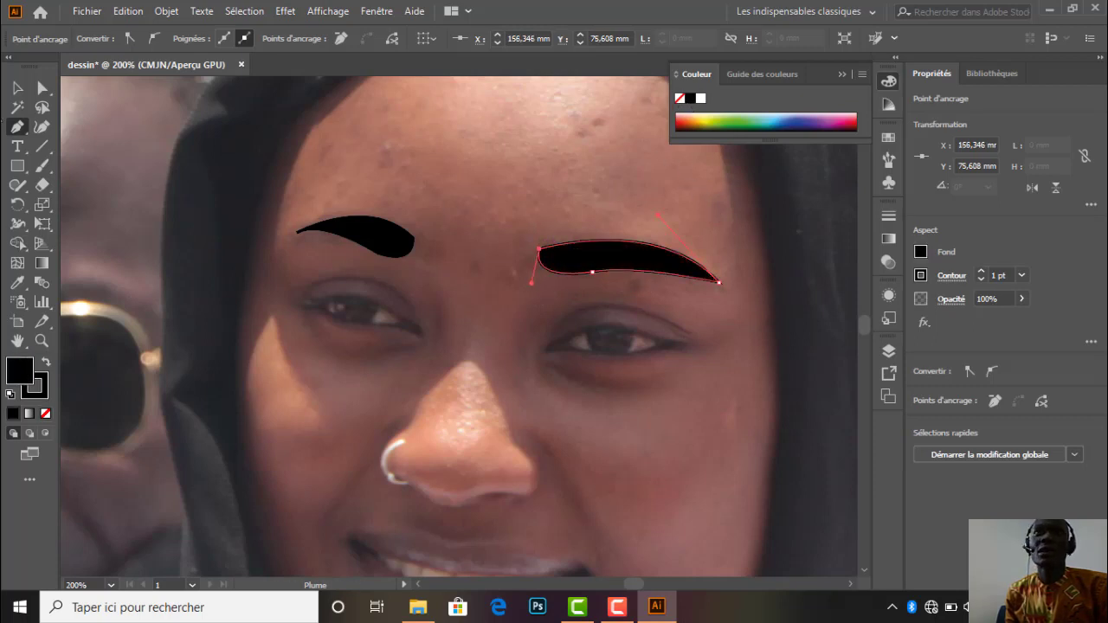
key(v)
click(693, 233)
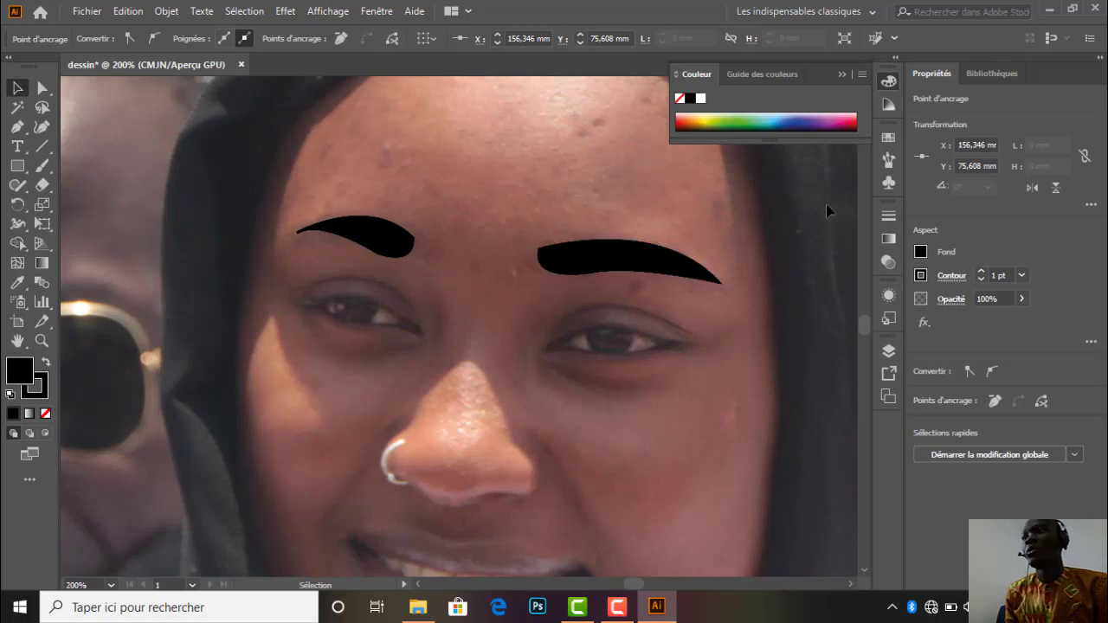
Toggle the visibility of Calque 1 to view the two eyebrows without the photo, leaving the photo shown.
click(887, 353)
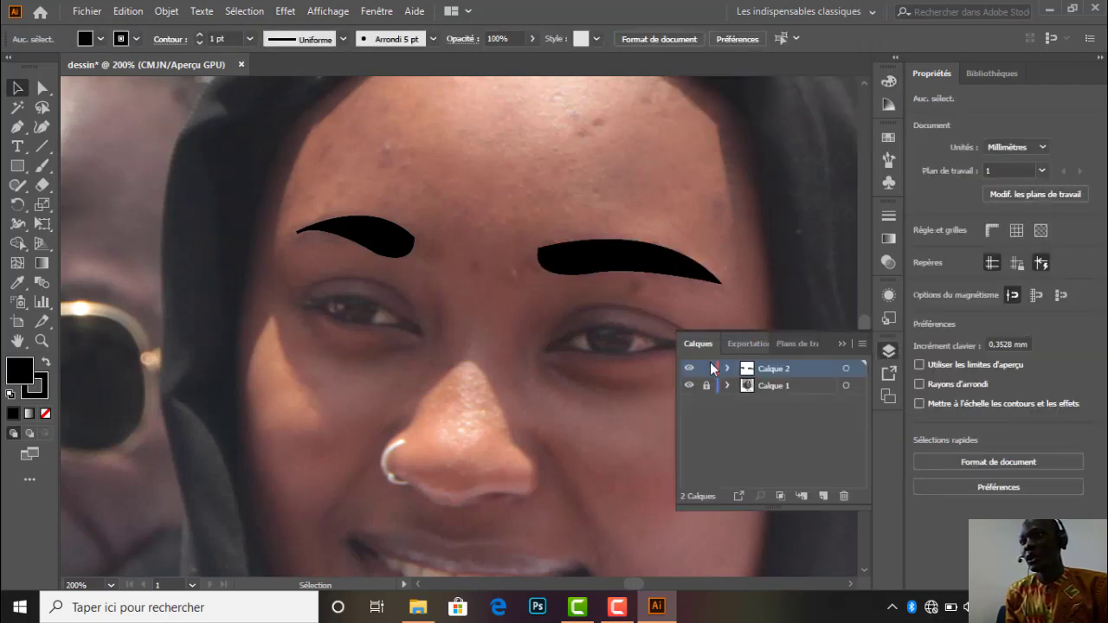
click(690, 391)
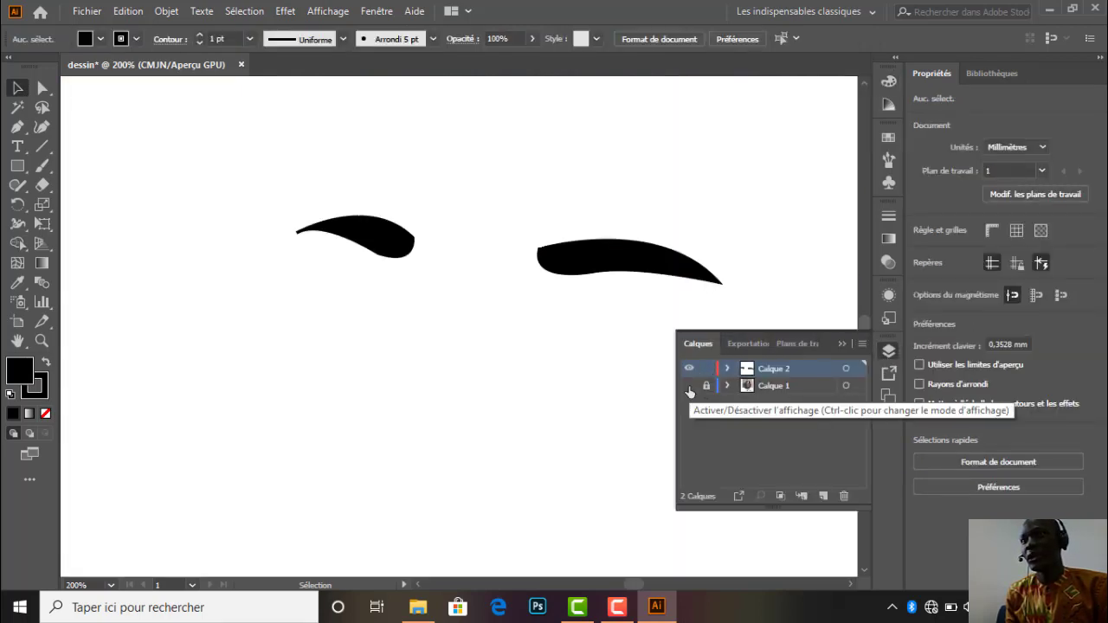
click(690, 391)
click(690, 389)
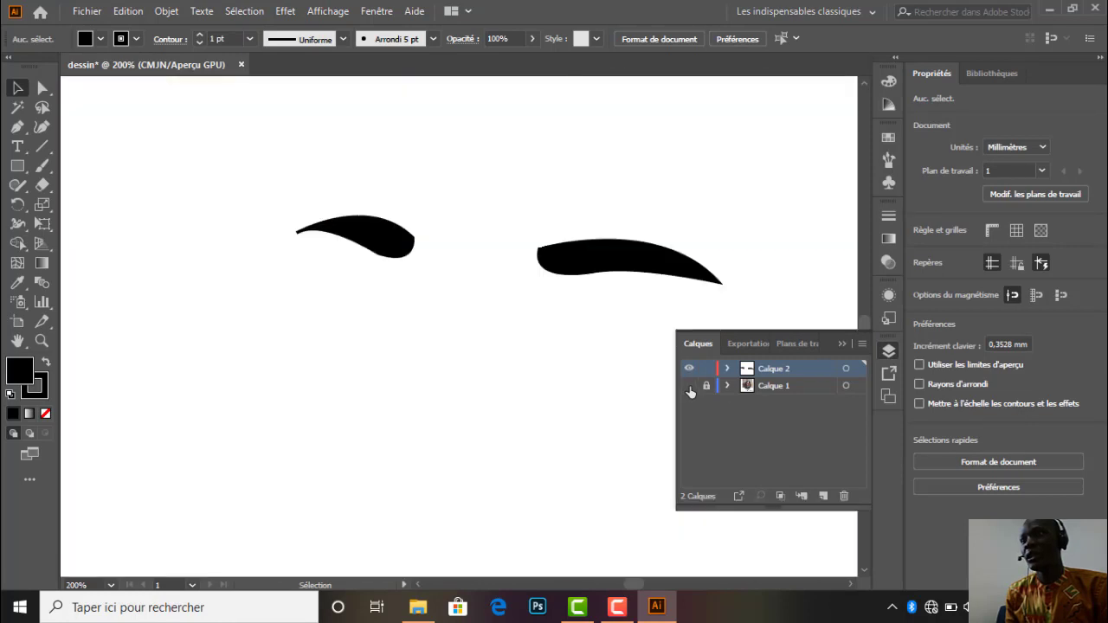
click(689, 386)
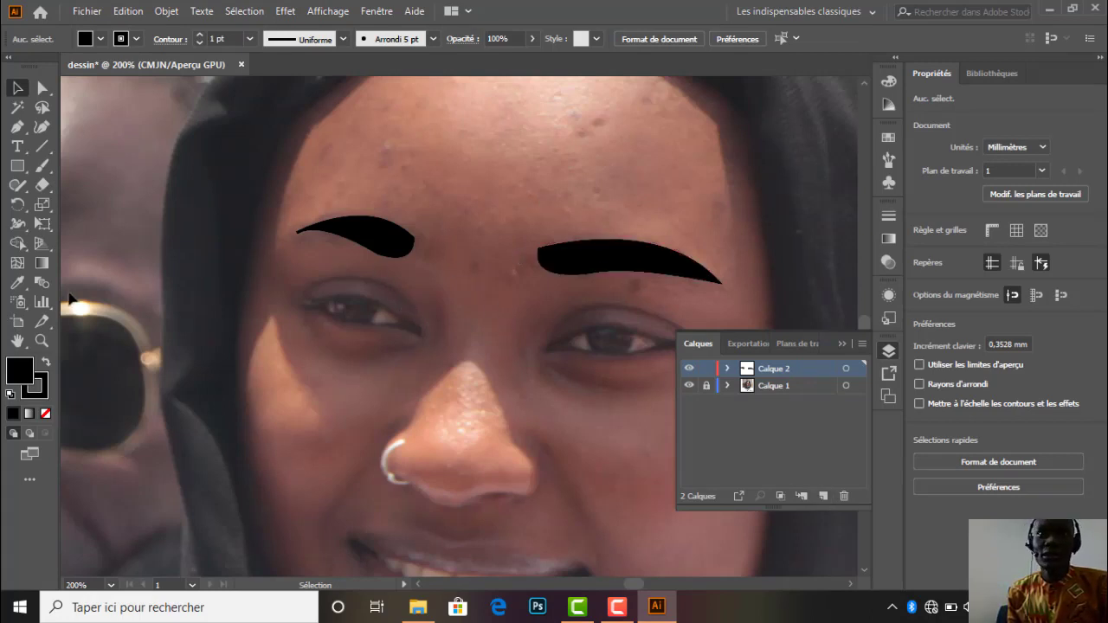
Draw the left eye's eyelid crease as an open Pen curve with no fill and a 1 pt black stroke, and deselect it.
click(18, 127)
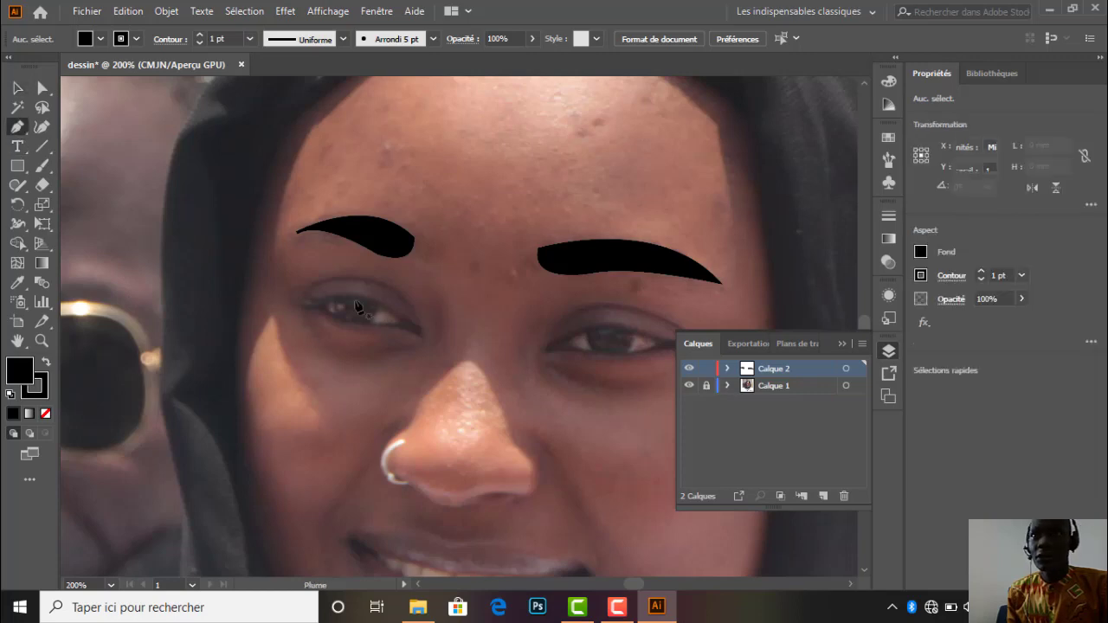
click(310, 287)
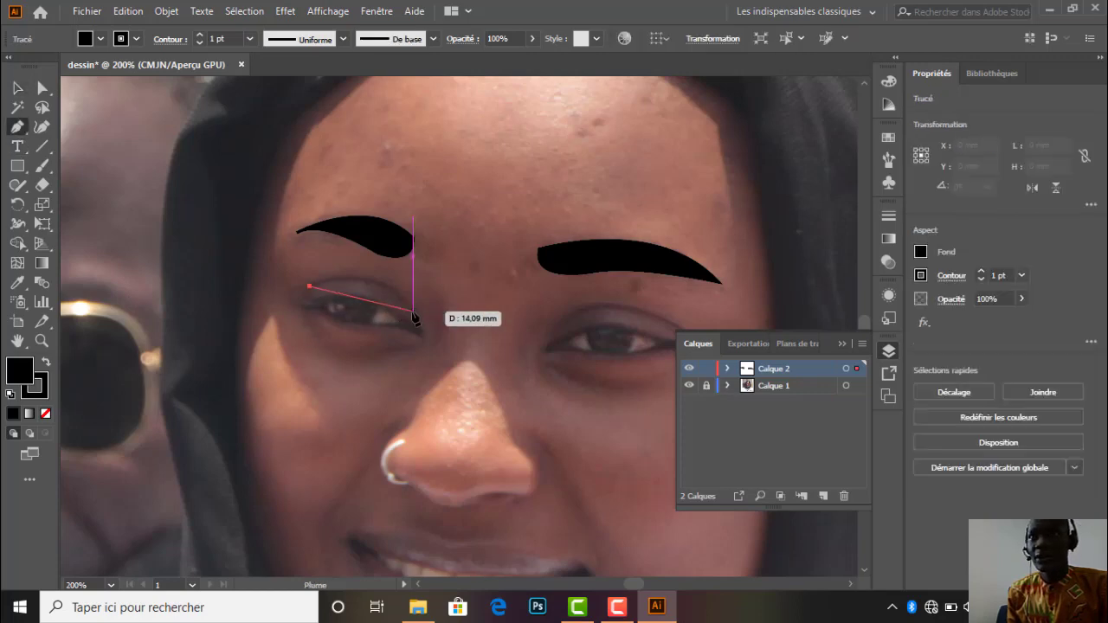
drag(412, 312, 441, 366)
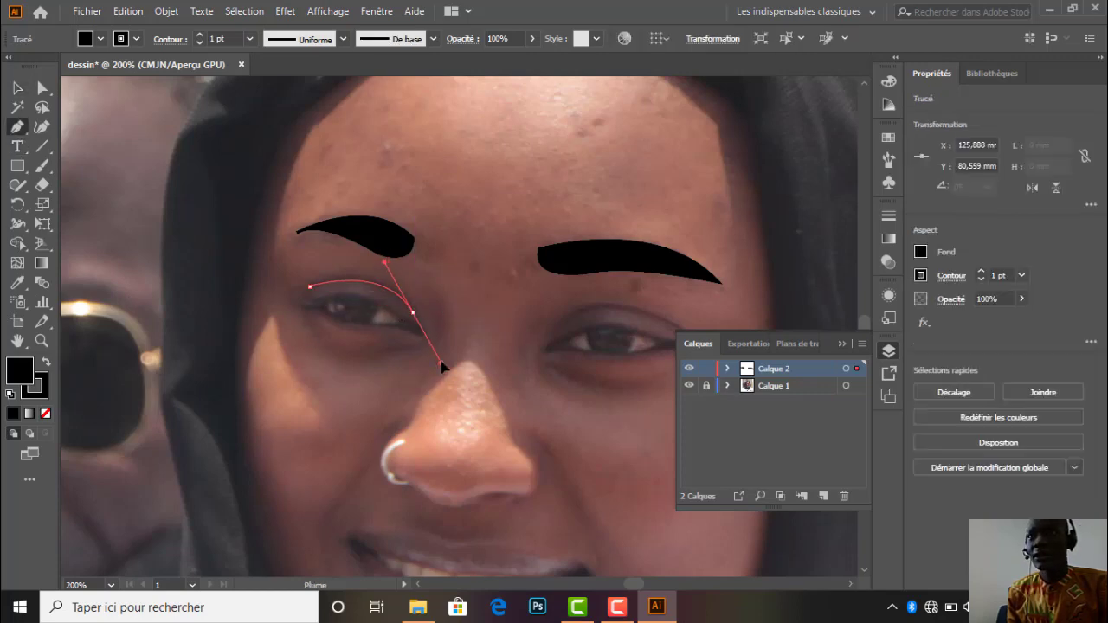
click(412, 313)
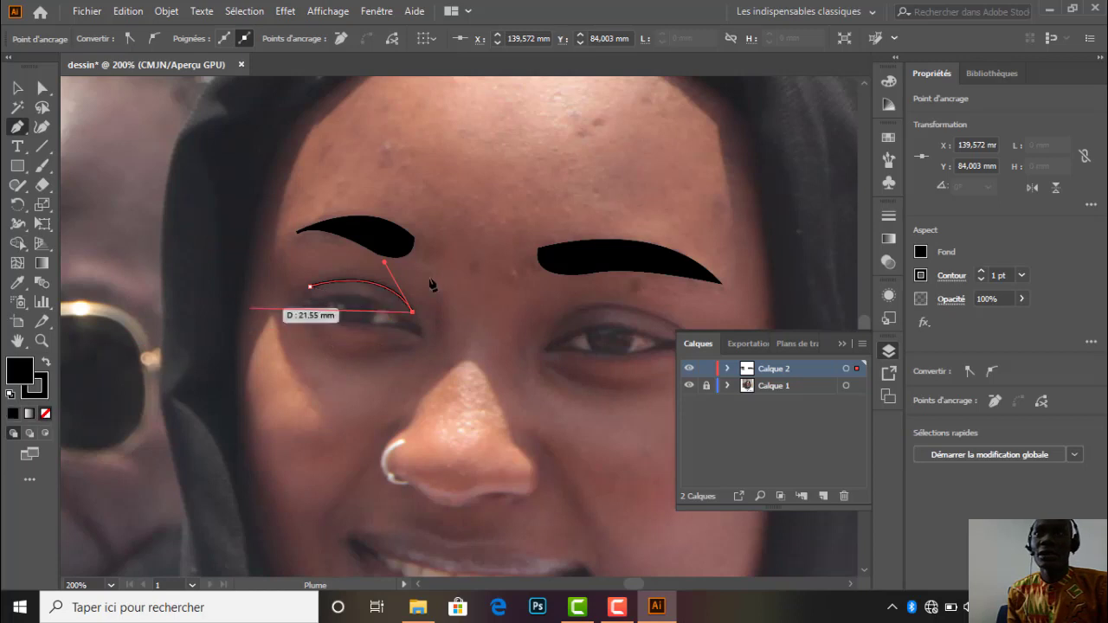
key(slash)
drag(414, 317, 467, 329)
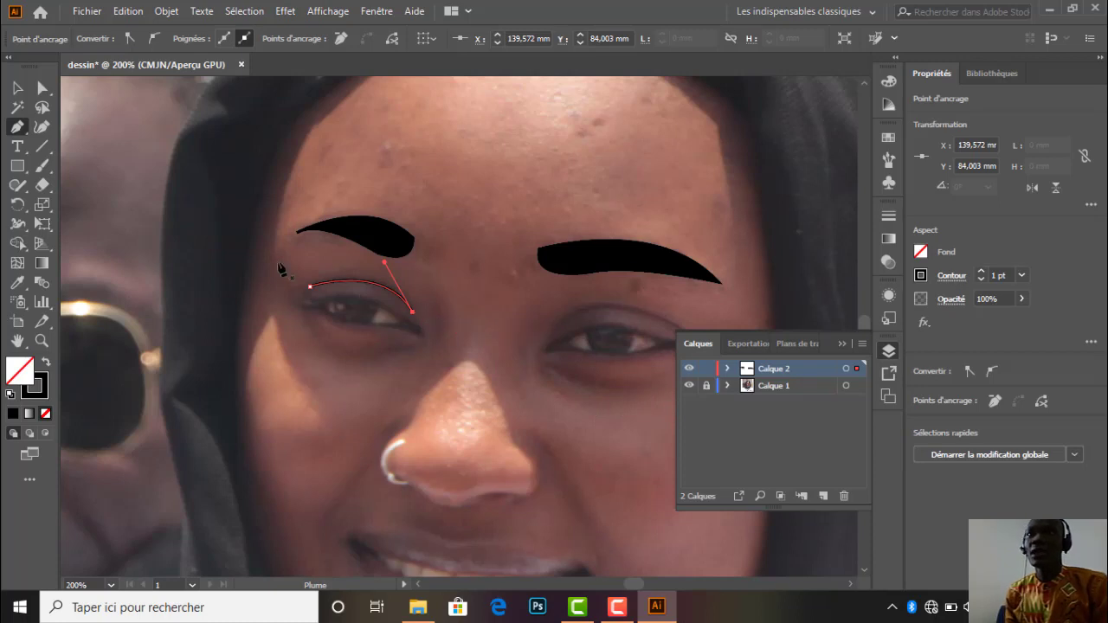
click(15, 88)
click(466, 196)
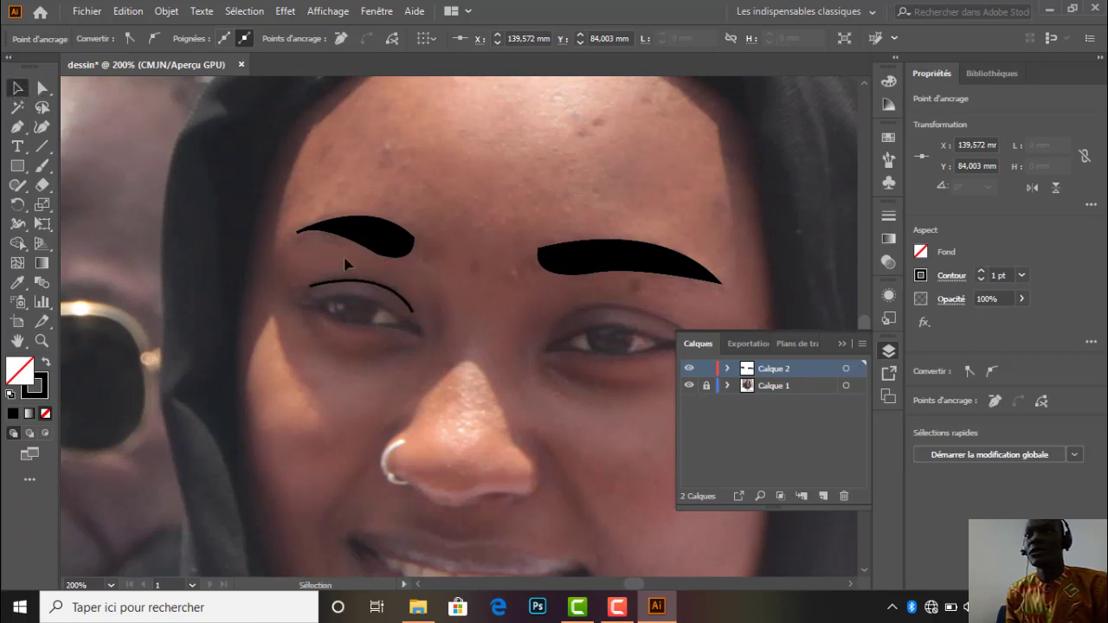
Collapse the layer list, draw the right eye's eyelid crease as an open Pen curve and deselect it.
click(840, 343)
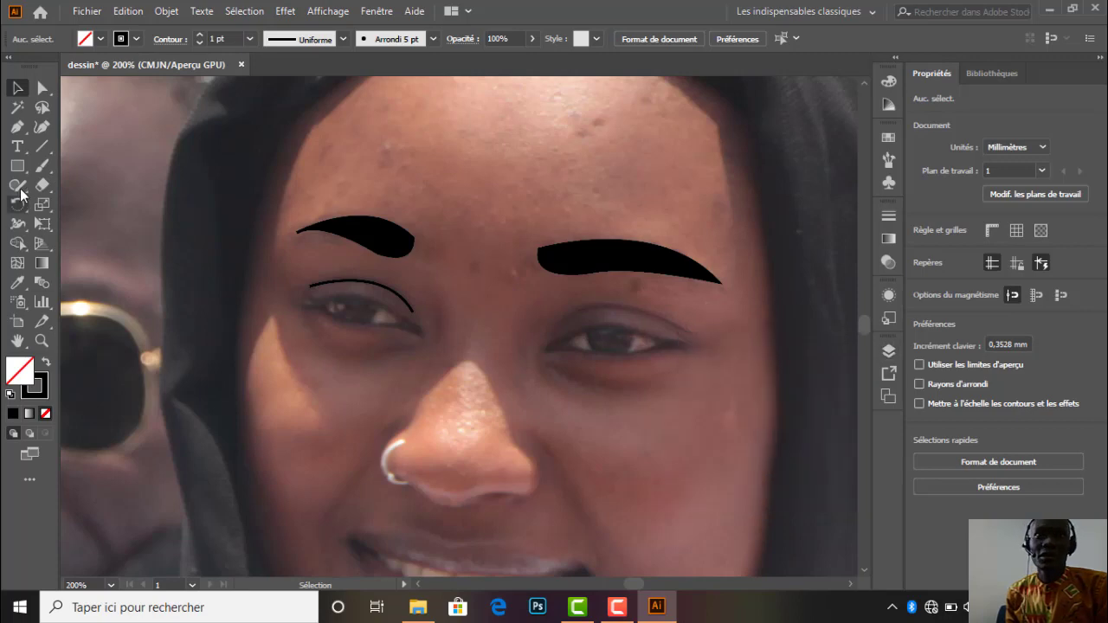
click(17, 126)
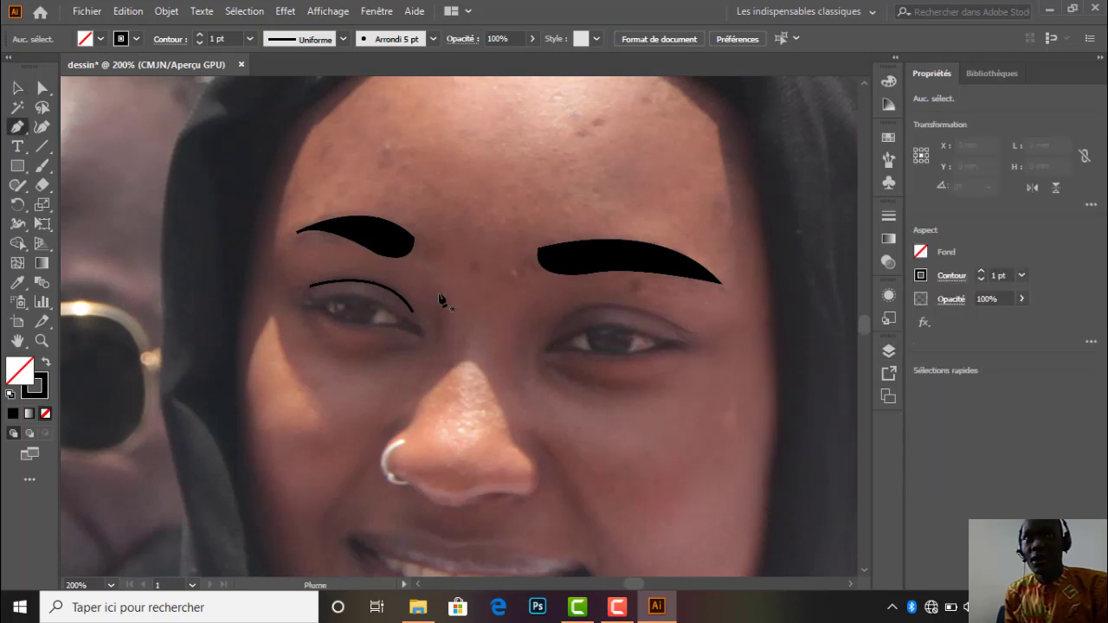
click(551, 334)
drag(695, 335, 803, 394)
click(696, 336)
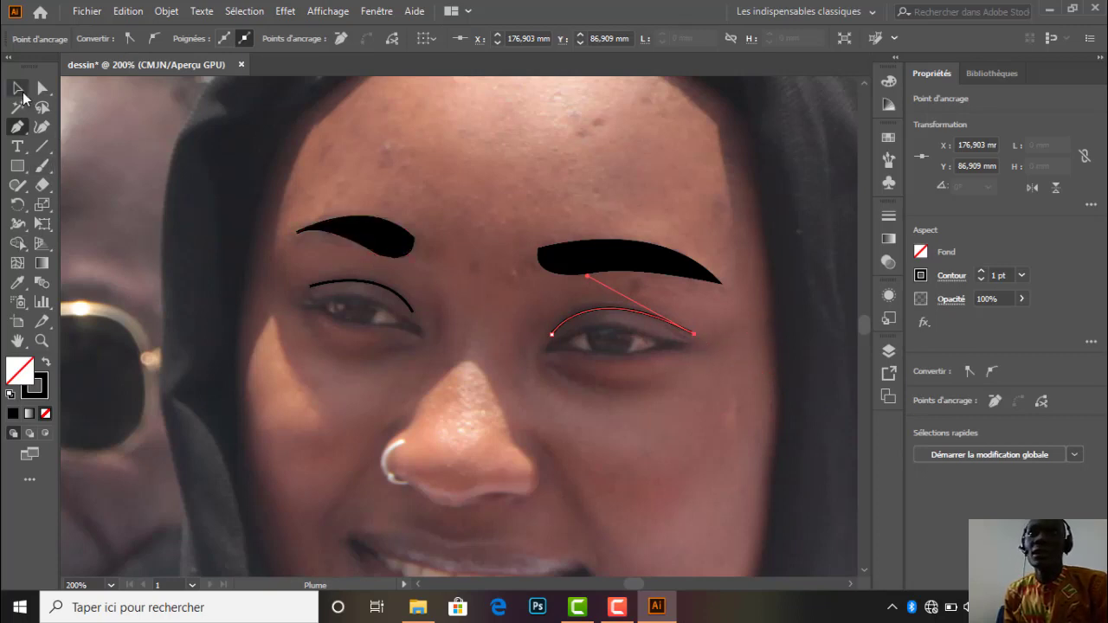
click(19, 89)
click(364, 161)
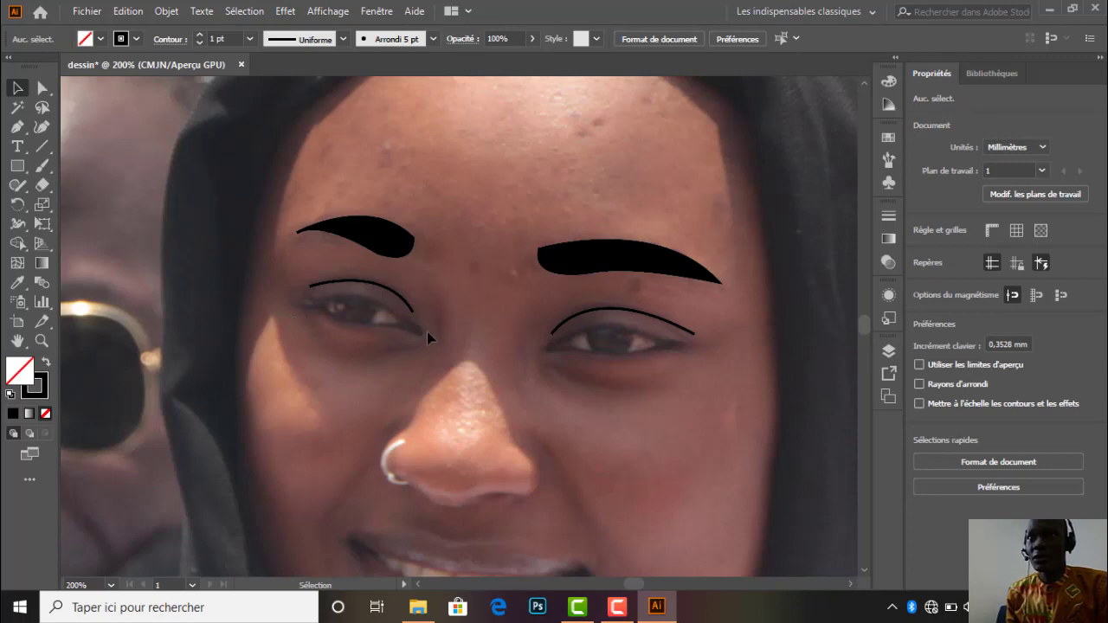
Trace the left eye's upper lash line as a Pen curve from the outer corner to near the inner corner.
click(17, 126)
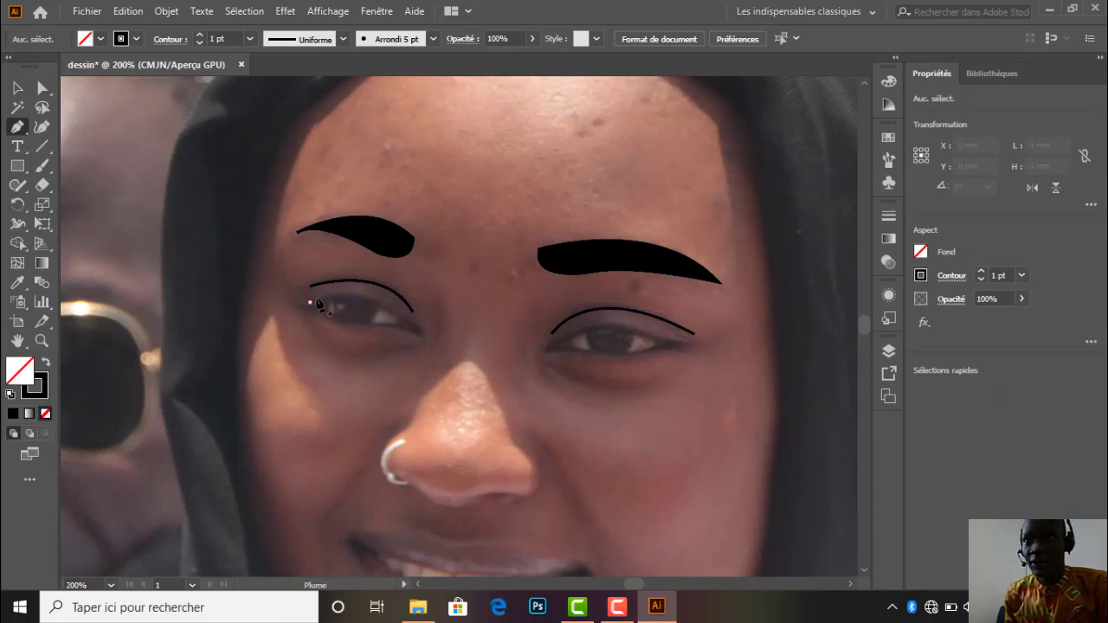
click(309, 302)
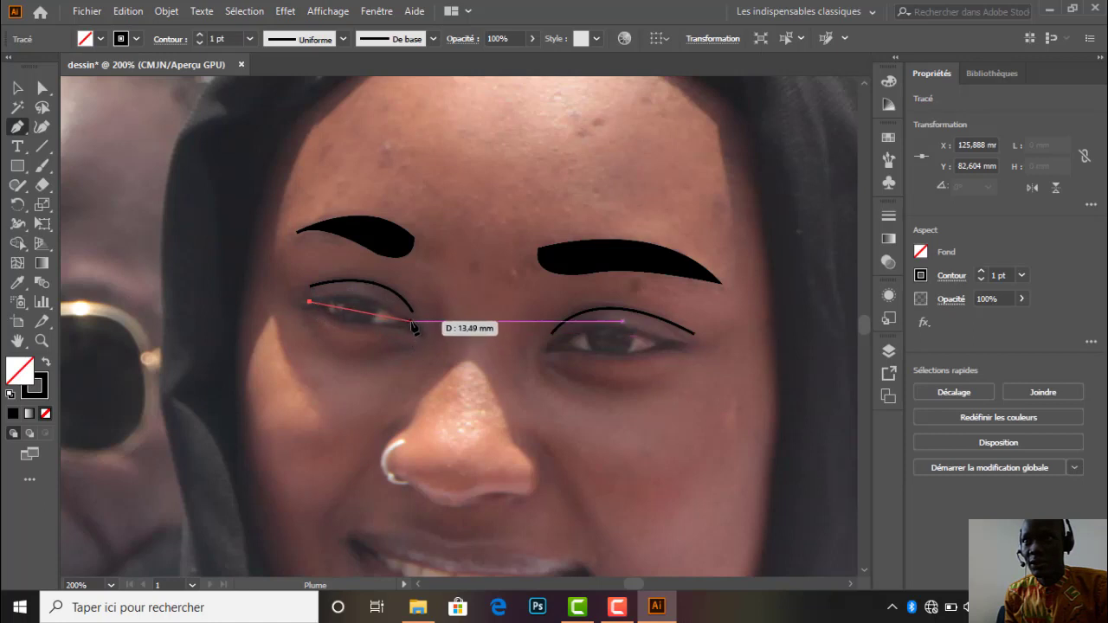
drag(407, 322, 447, 365)
click(409, 322)
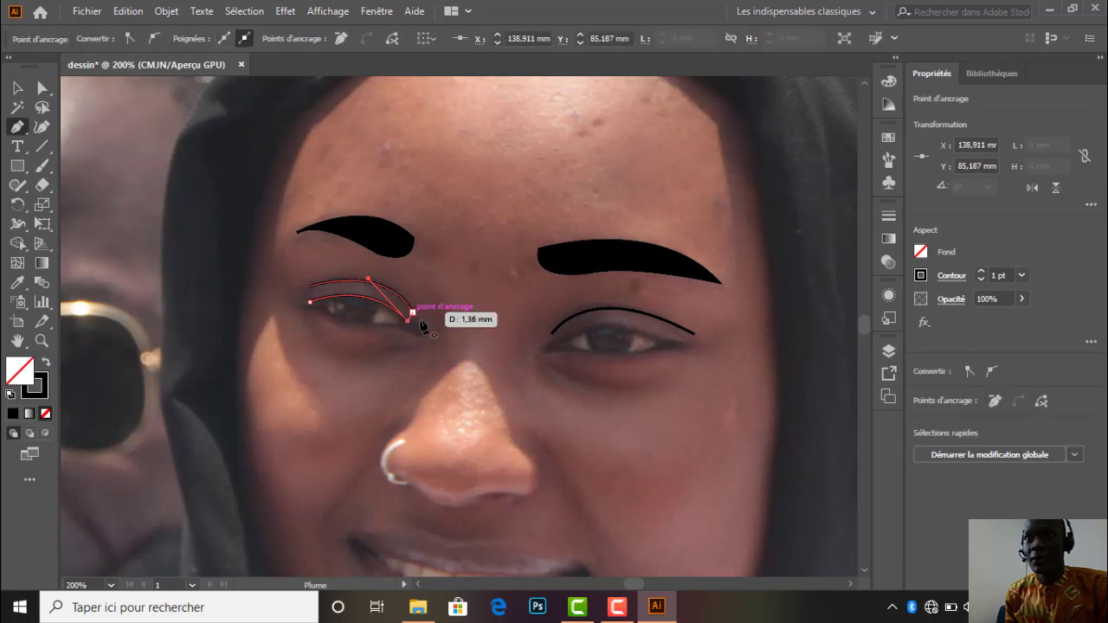
Complete the left eye's outline as a closed Pen path around the inner corner and along the lower lid, and deselect it.
click(418, 341)
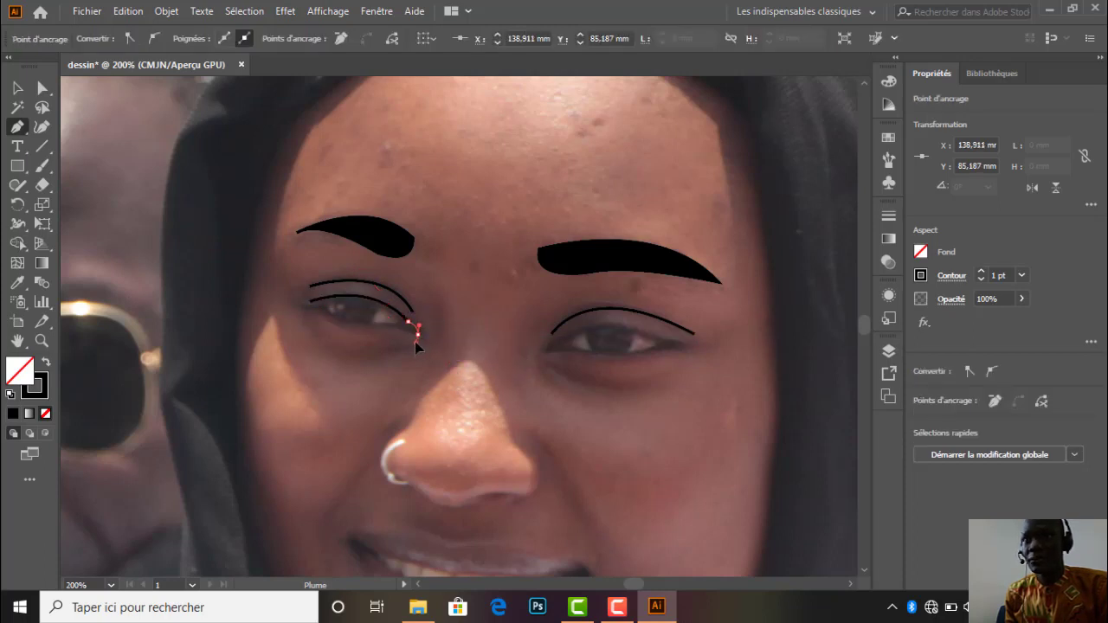
drag(416, 341, 416, 341)
click(419, 334)
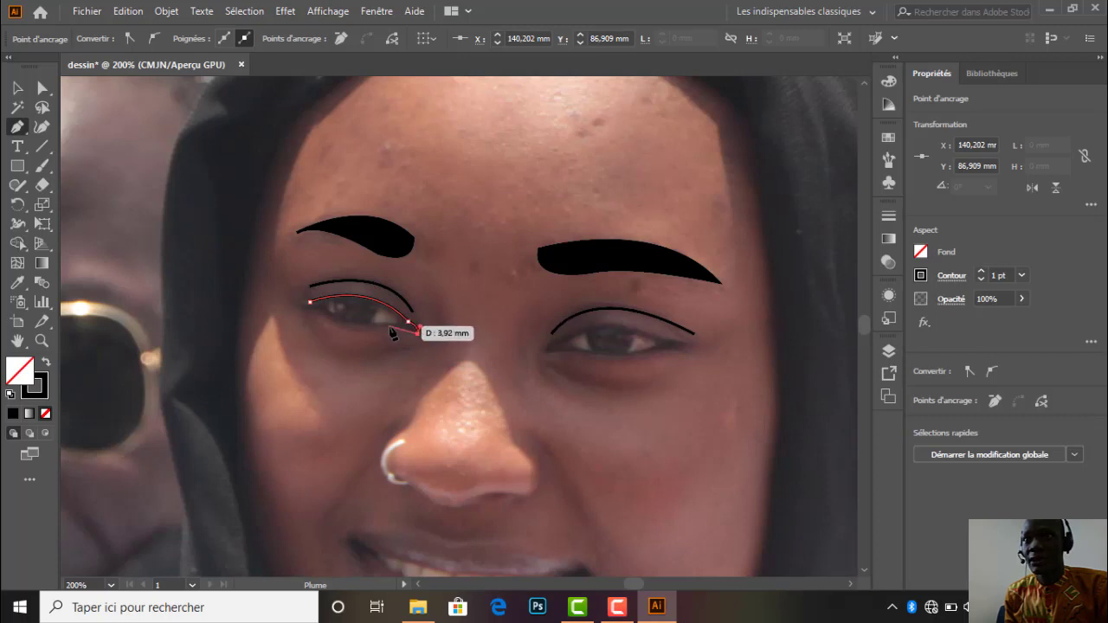
click(389, 328)
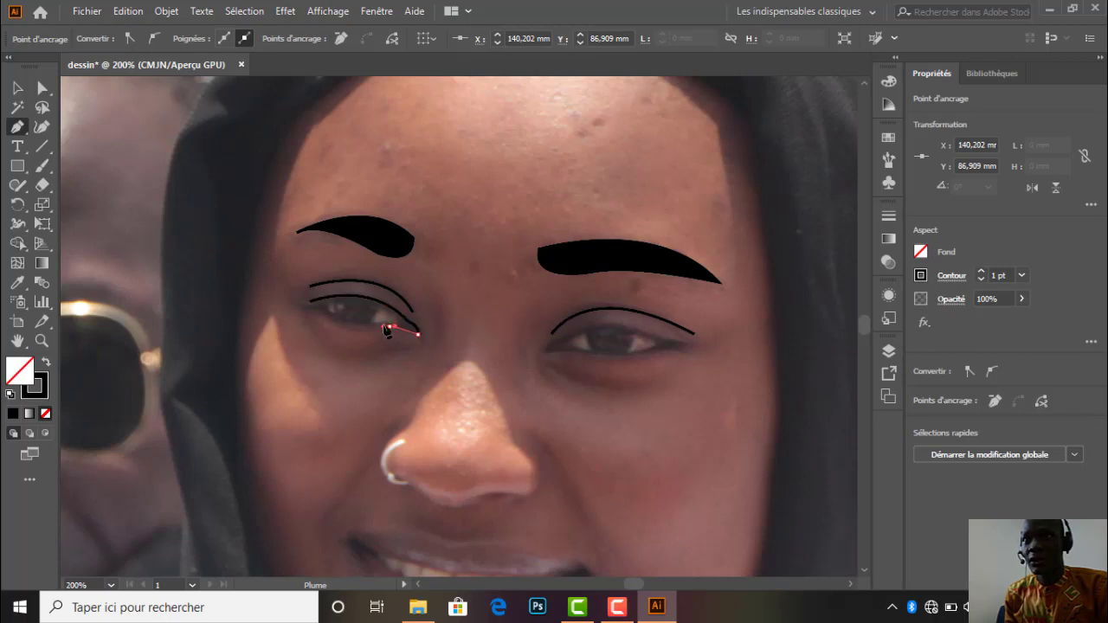
drag(385, 327, 384, 327)
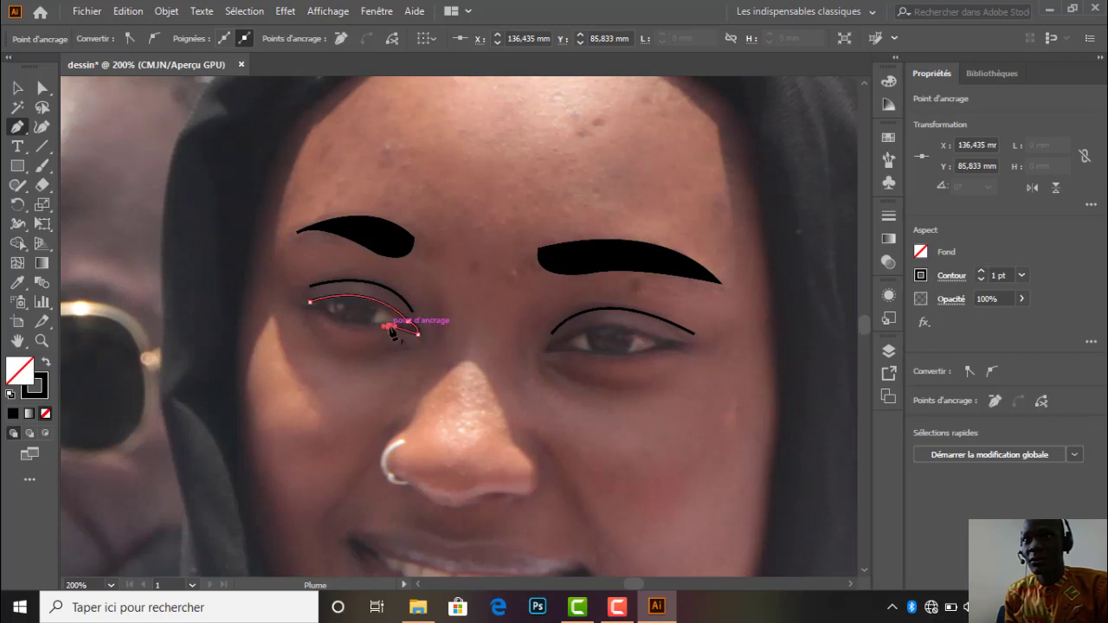
drag(314, 308, 289, 285)
click(314, 308)
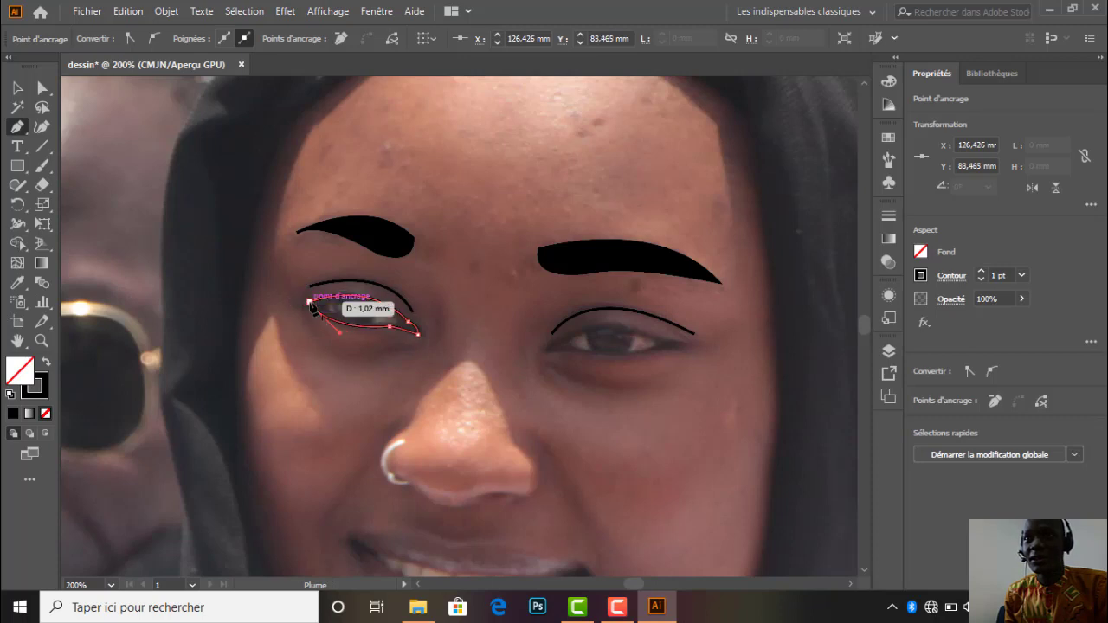
click(309, 302)
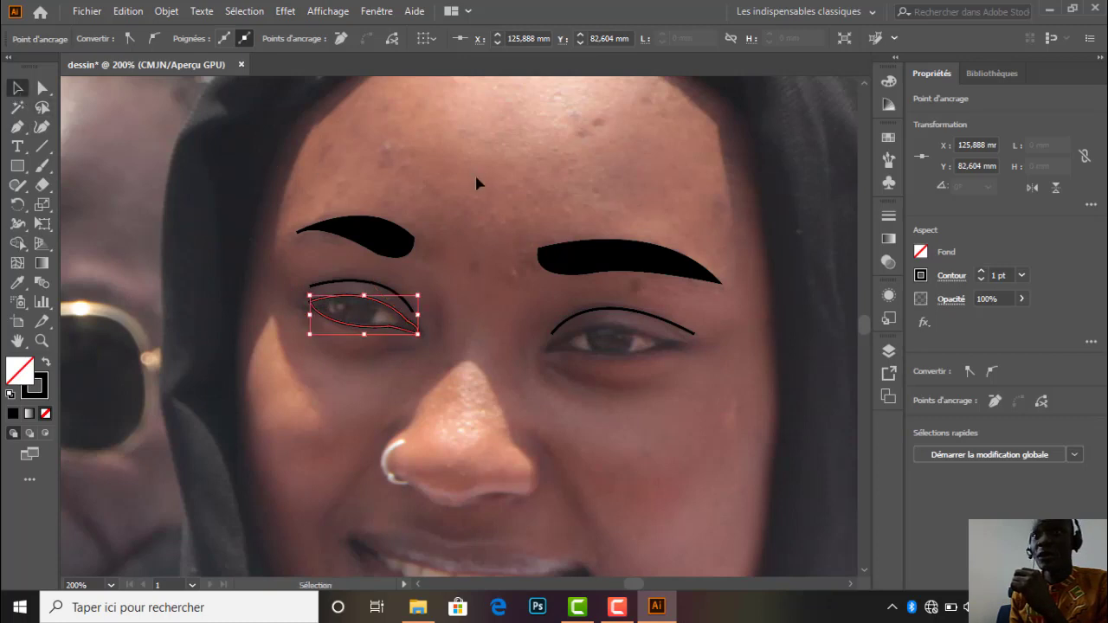
click(17, 87)
click(474, 172)
Draw a small circle about 0.83 mm wide with the Ellipse tool inside the left eye, over the light reflection.
click(415, 327)
scroll(347, 316, up, 2)
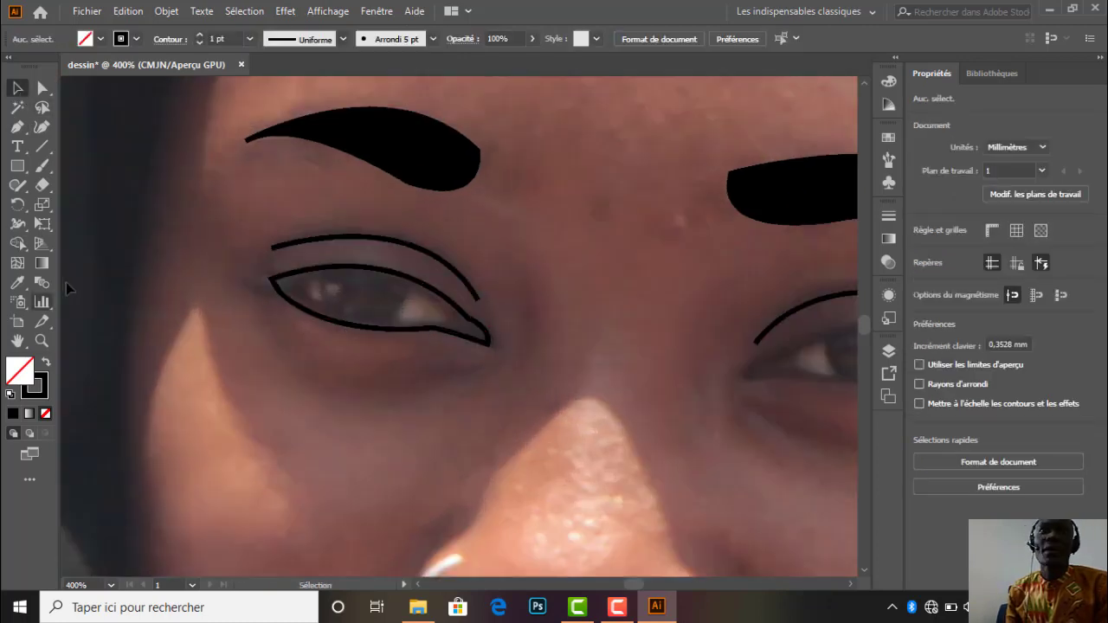
click(28, 171)
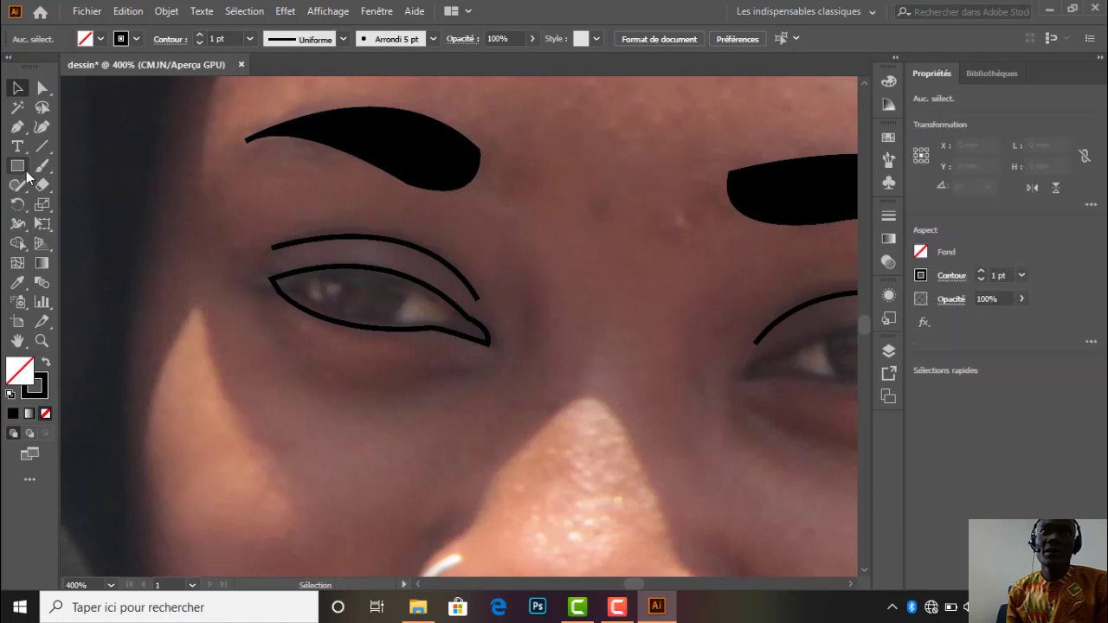
click(71, 205)
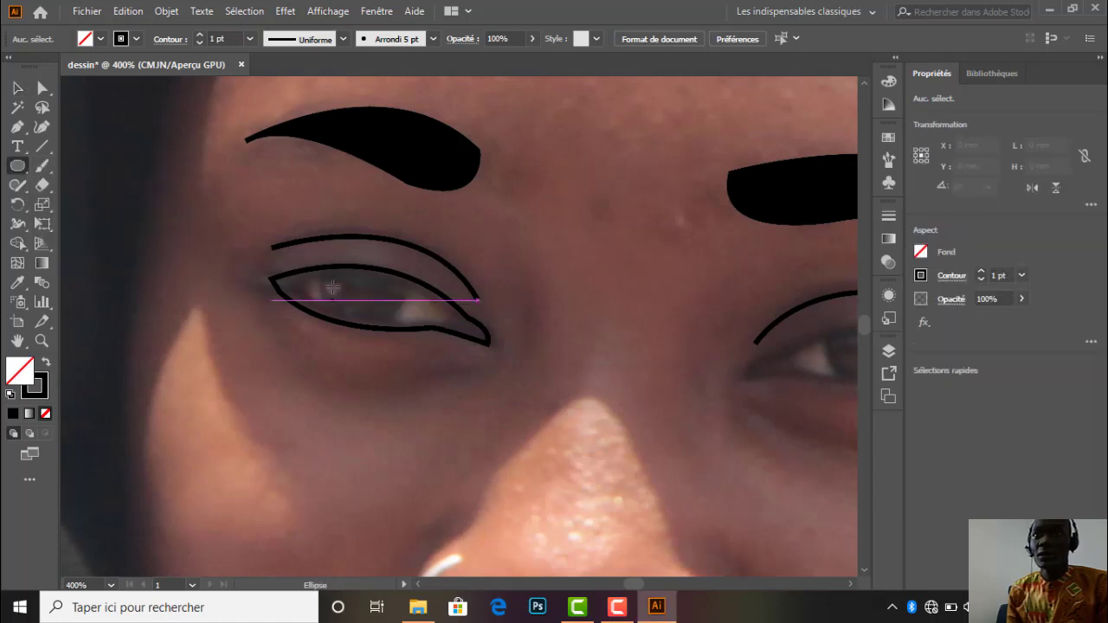
drag(334, 286, 332, 290)
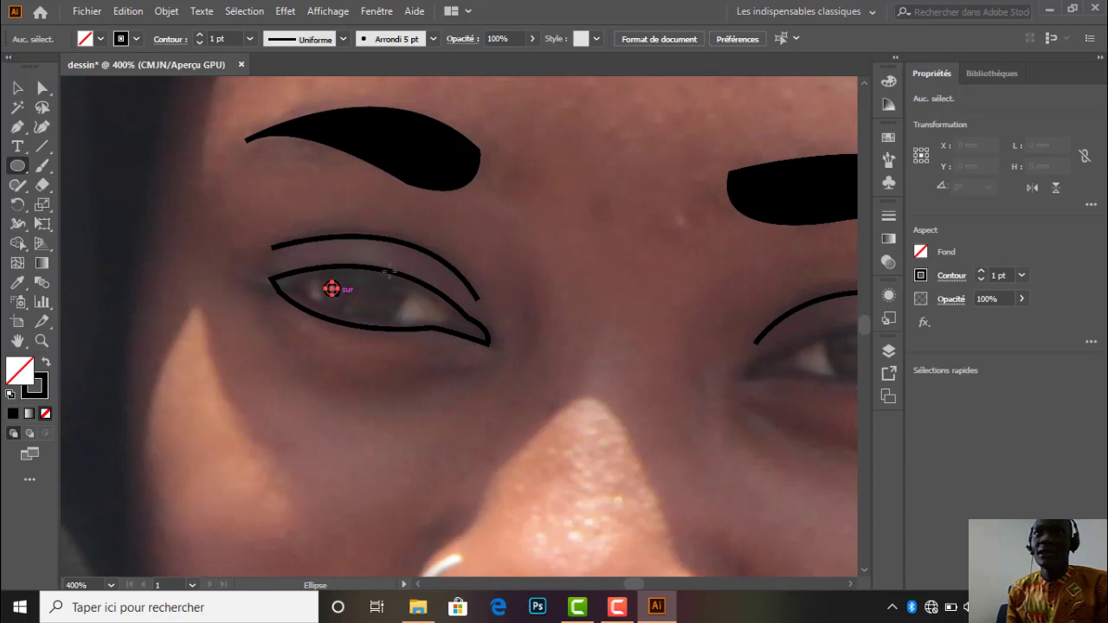
Fill the small reflection circle with the very light grey swatch and deselect it.
click(97, 38)
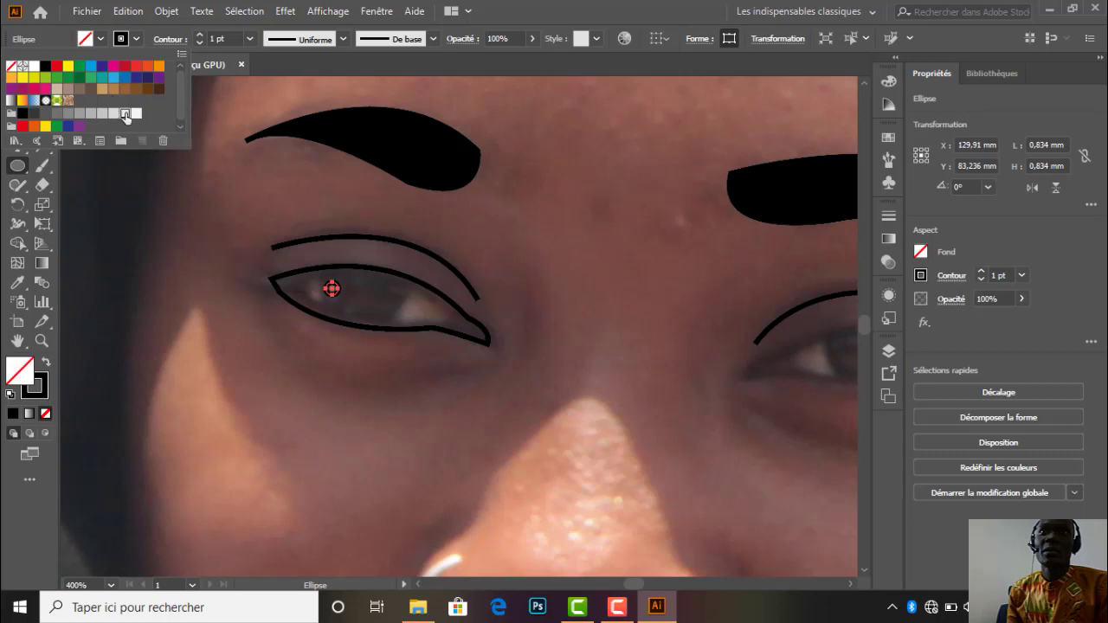
click(125, 114)
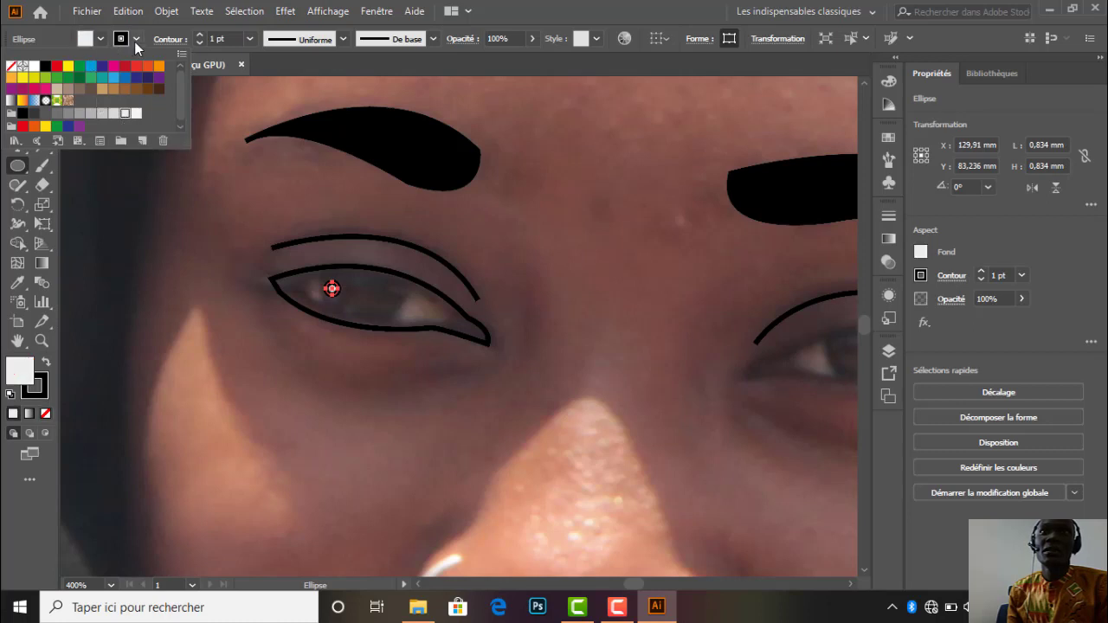
click(101, 39)
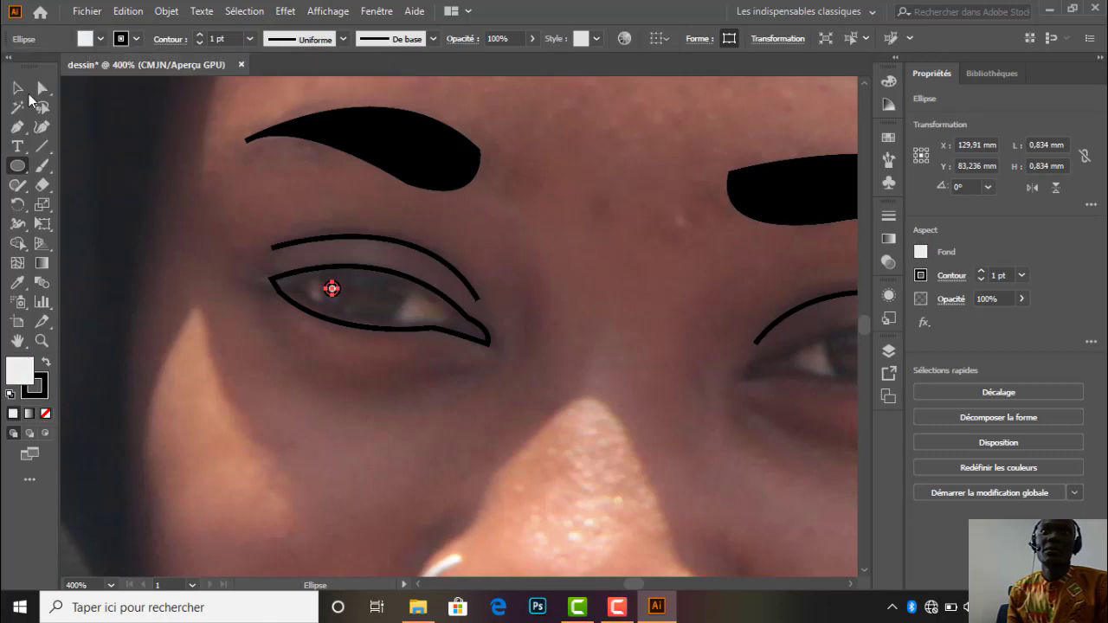
click(17, 88)
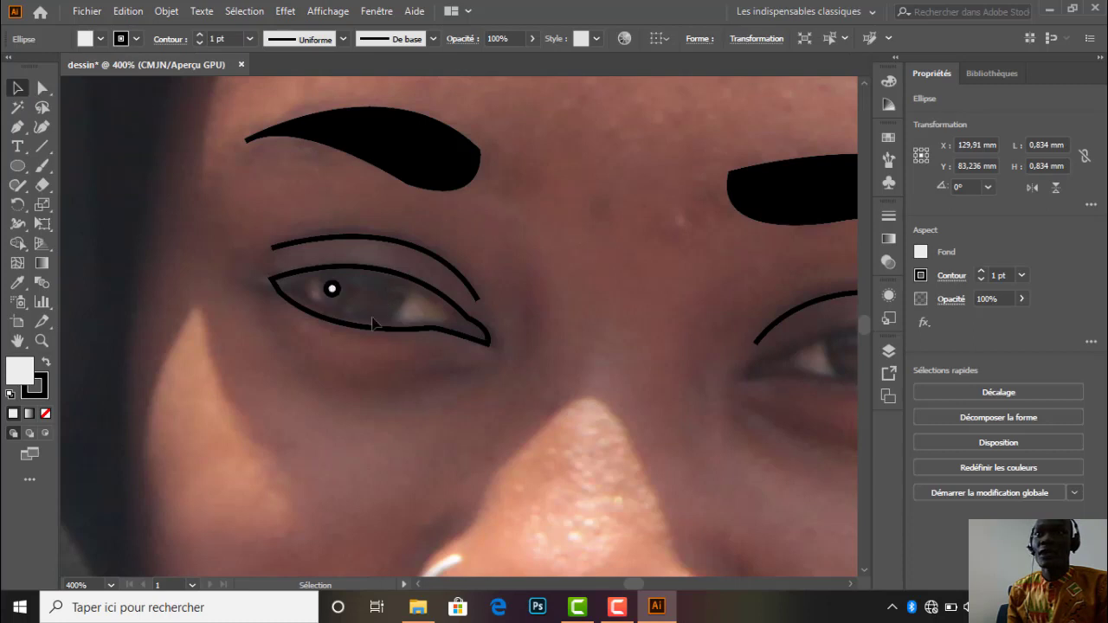
click(334, 310)
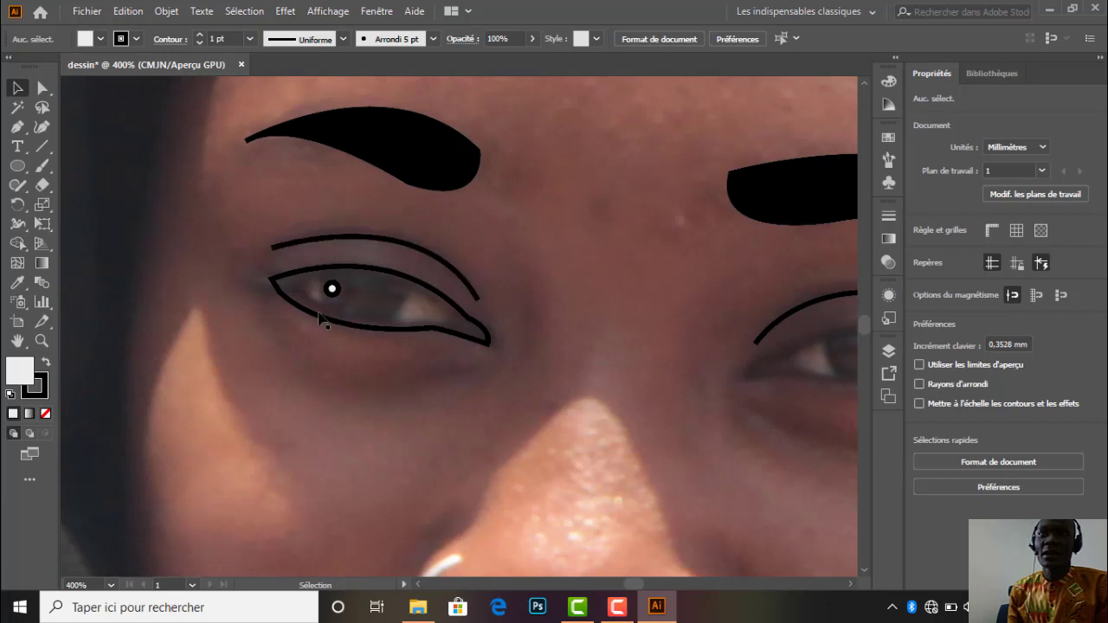
Draw the left eye's iris as an ellipse about 4.8 by 3.3 mm and fill it with the white-to-black gradient swatch.
click(18, 165)
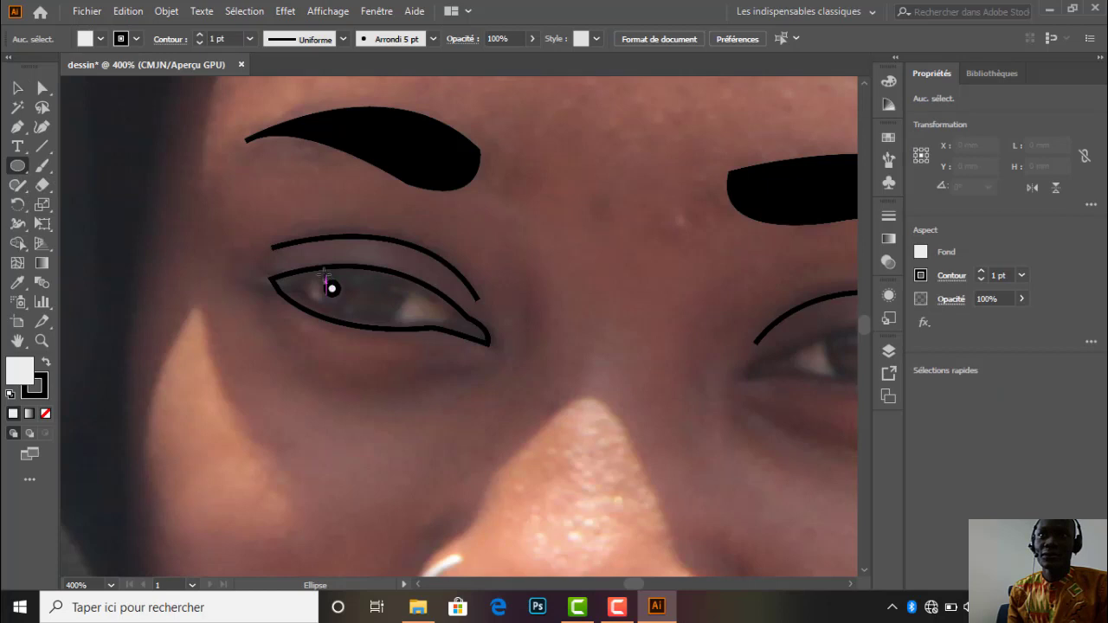
drag(325, 276, 398, 325)
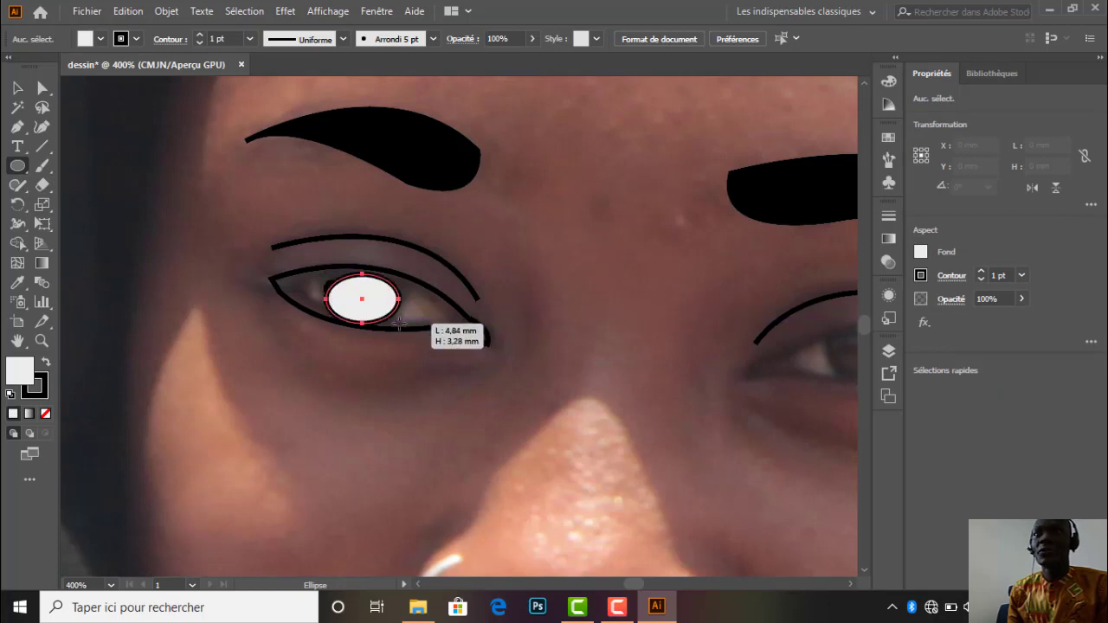
click(101, 38)
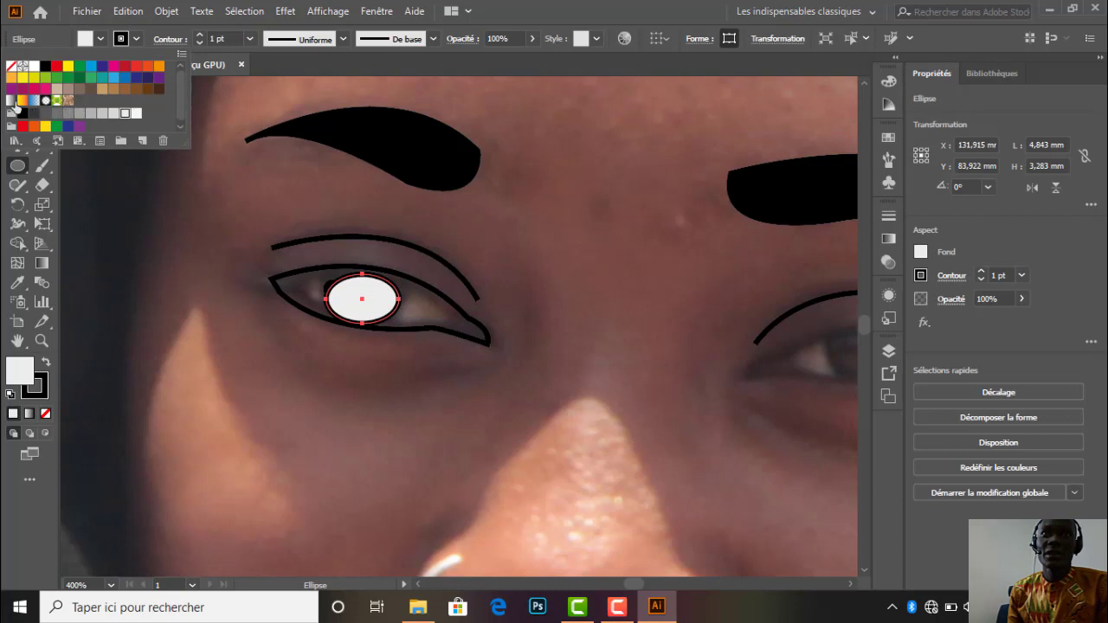
click(11, 101)
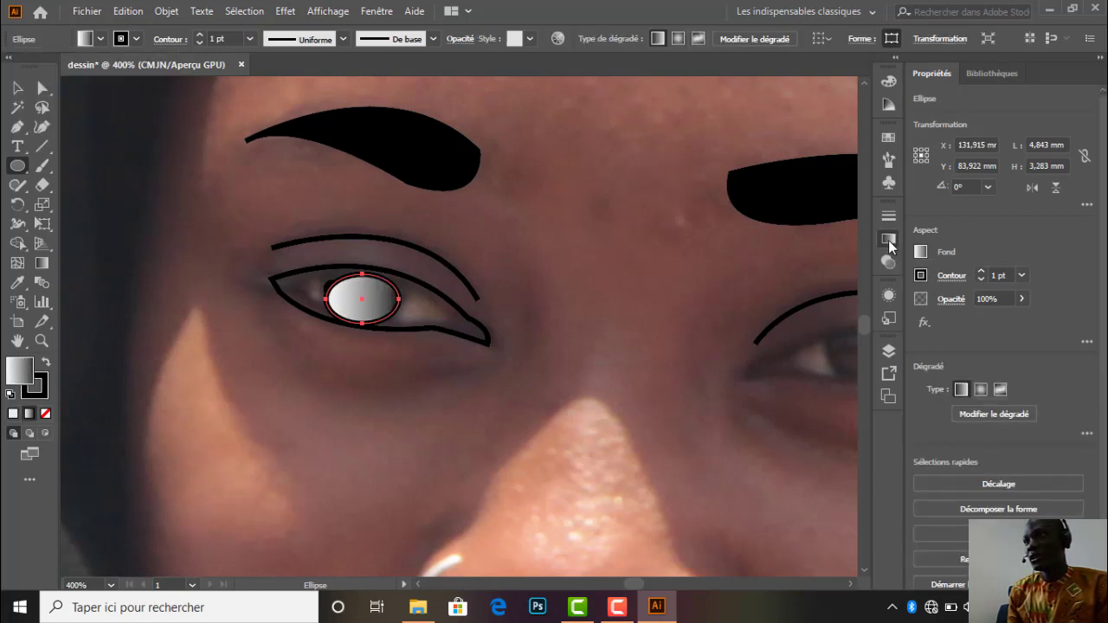
Change the iris gradient to radial and set its inner colour stop to the darkest brown swatch.
click(888, 240)
click(718, 238)
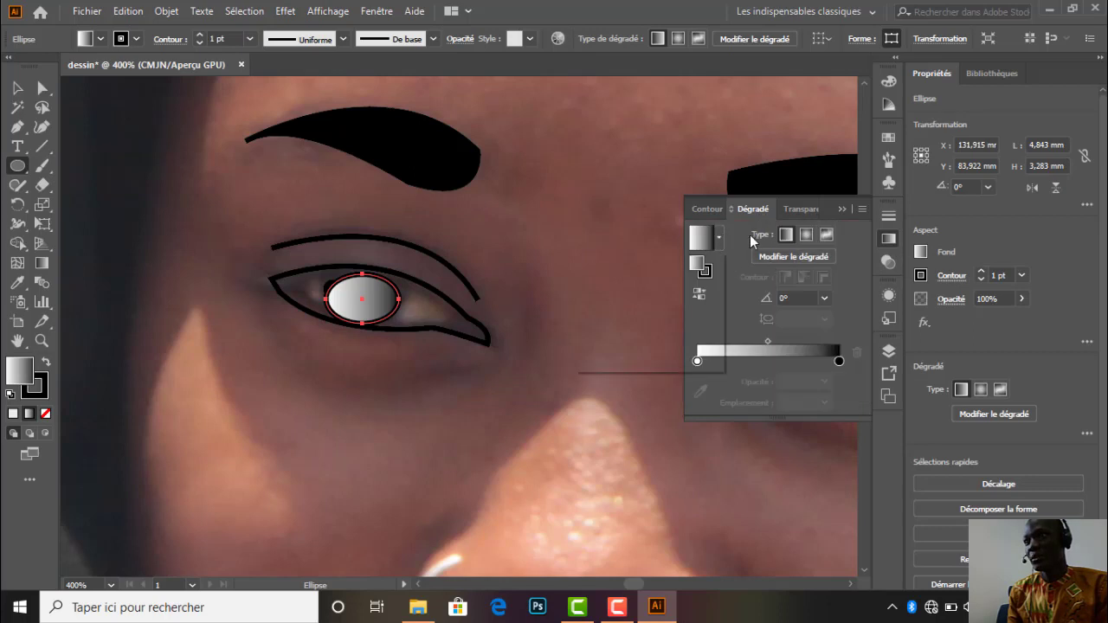
click(807, 236)
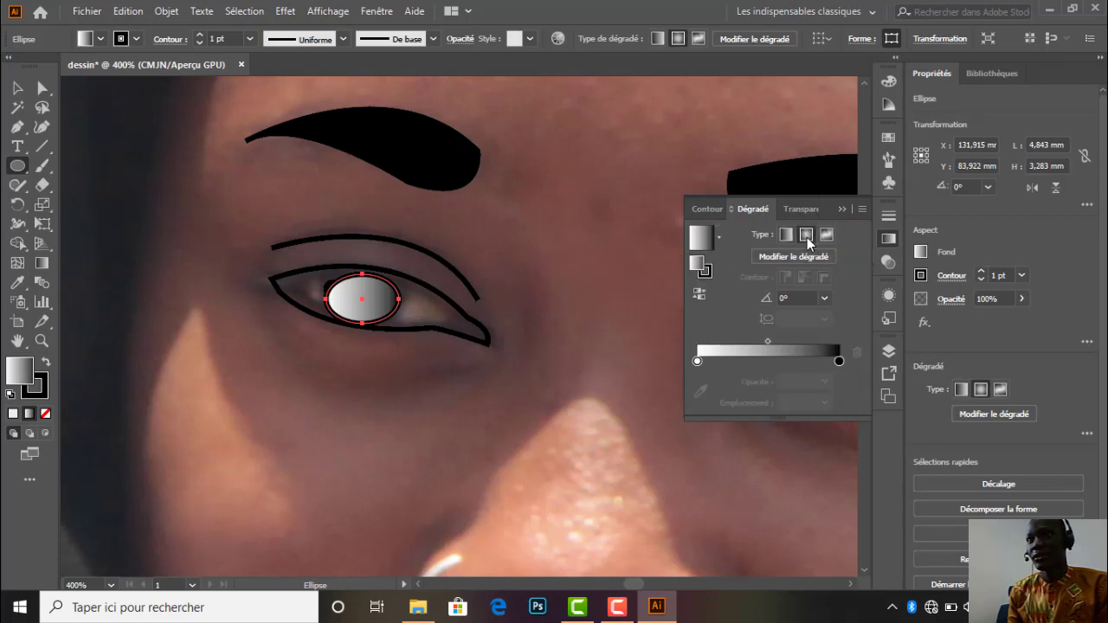
click(698, 361)
double_click(697, 361)
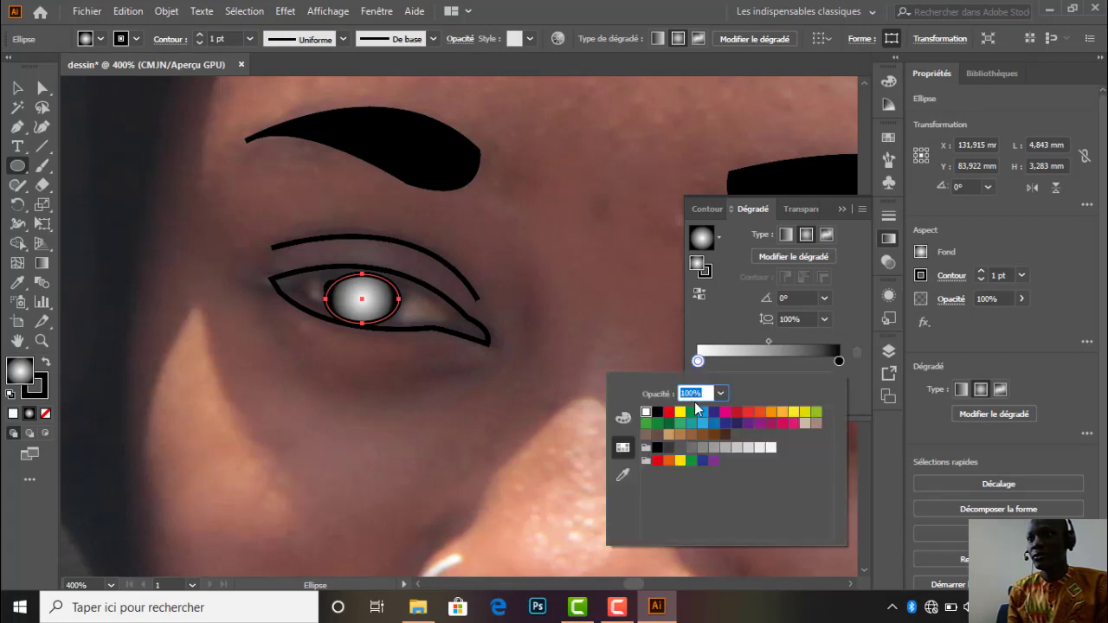
click(705, 437)
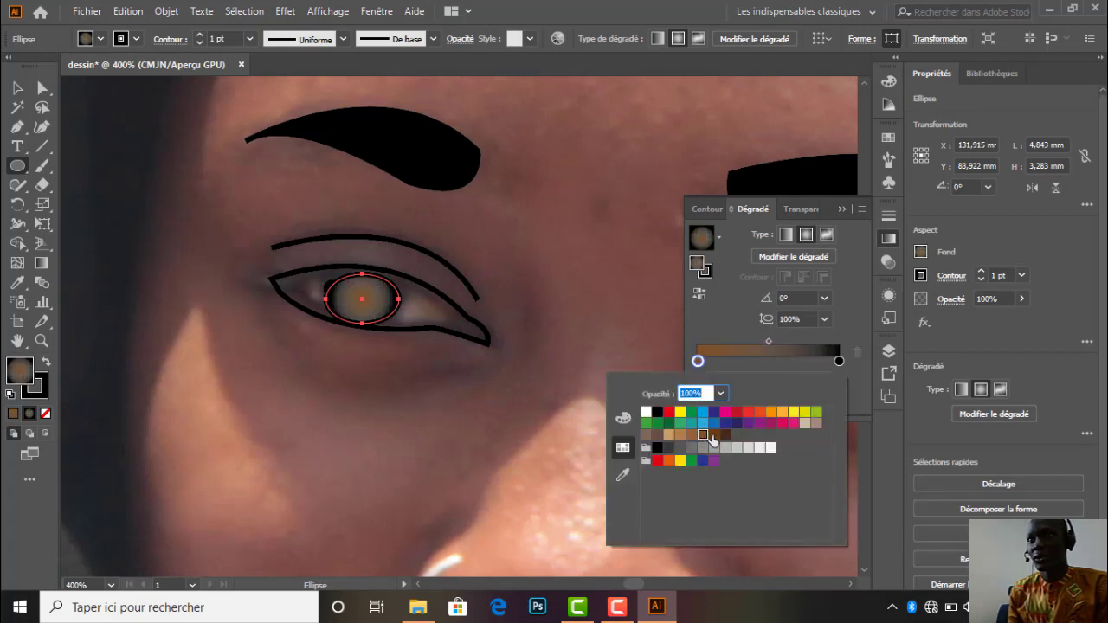
click(725, 435)
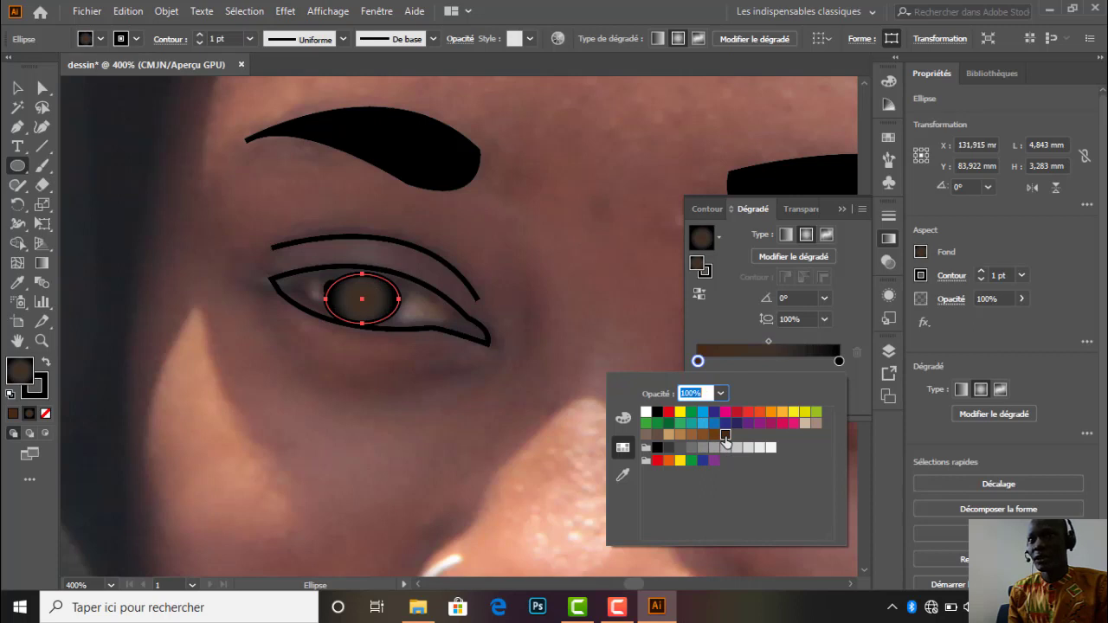
Set the outer colour stop of the iris gradient to the dark grey-brown swatch.
click(840, 361)
double_click(839, 361)
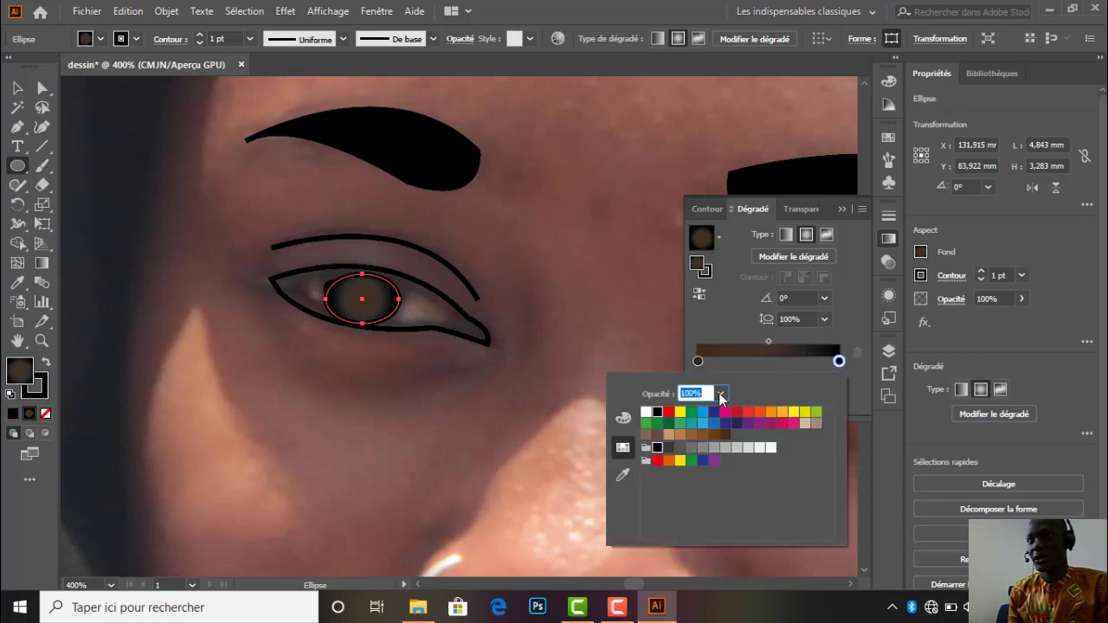
click(703, 435)
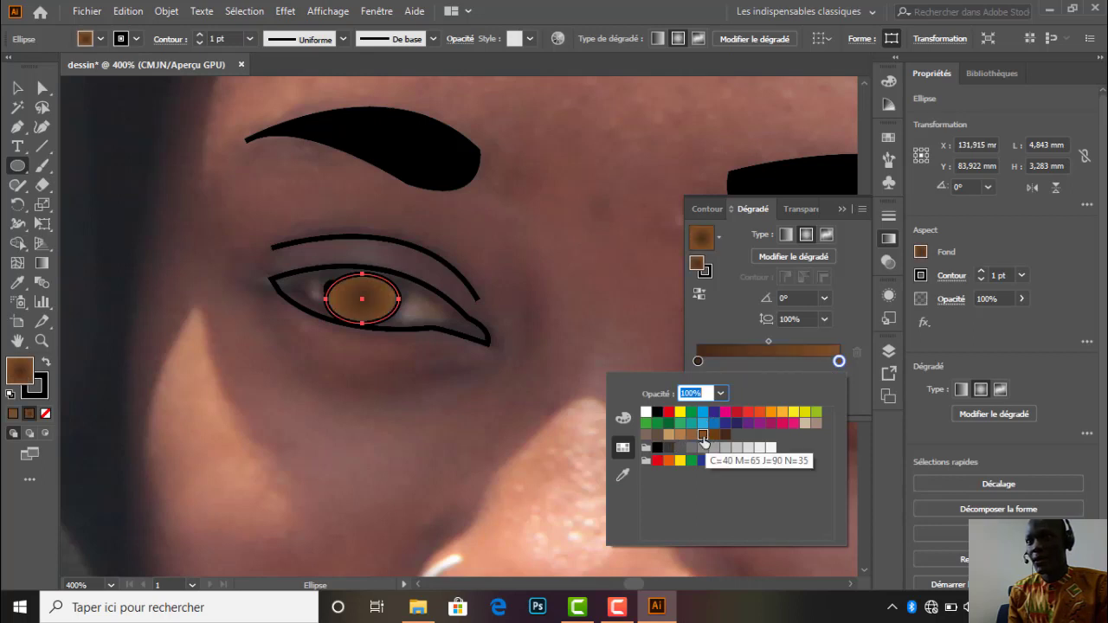
click(658, 436)
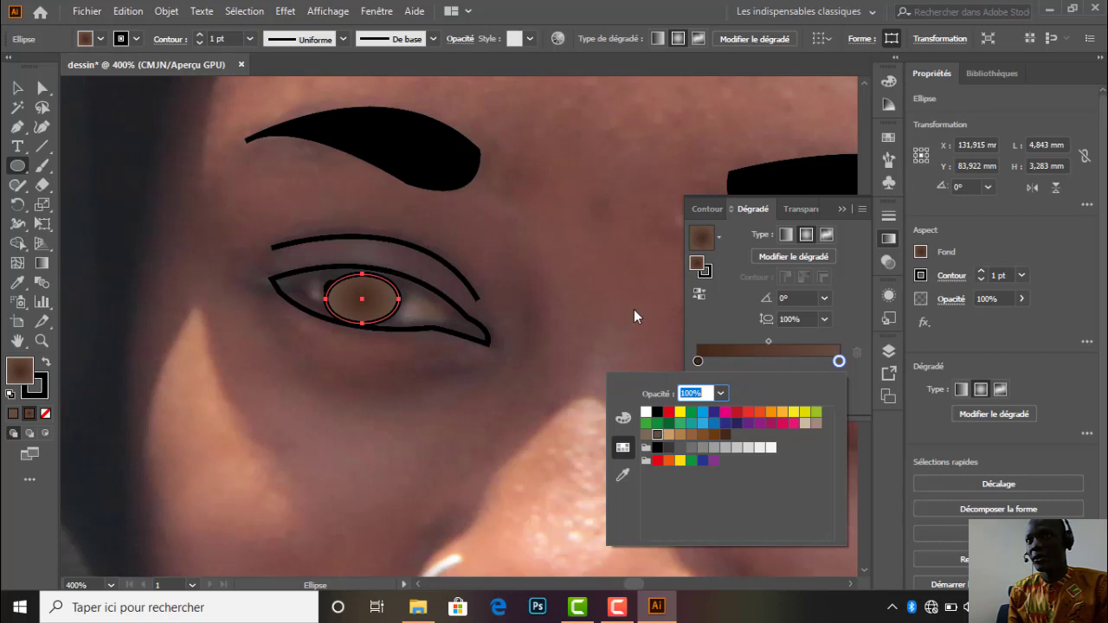
click(847, 207)
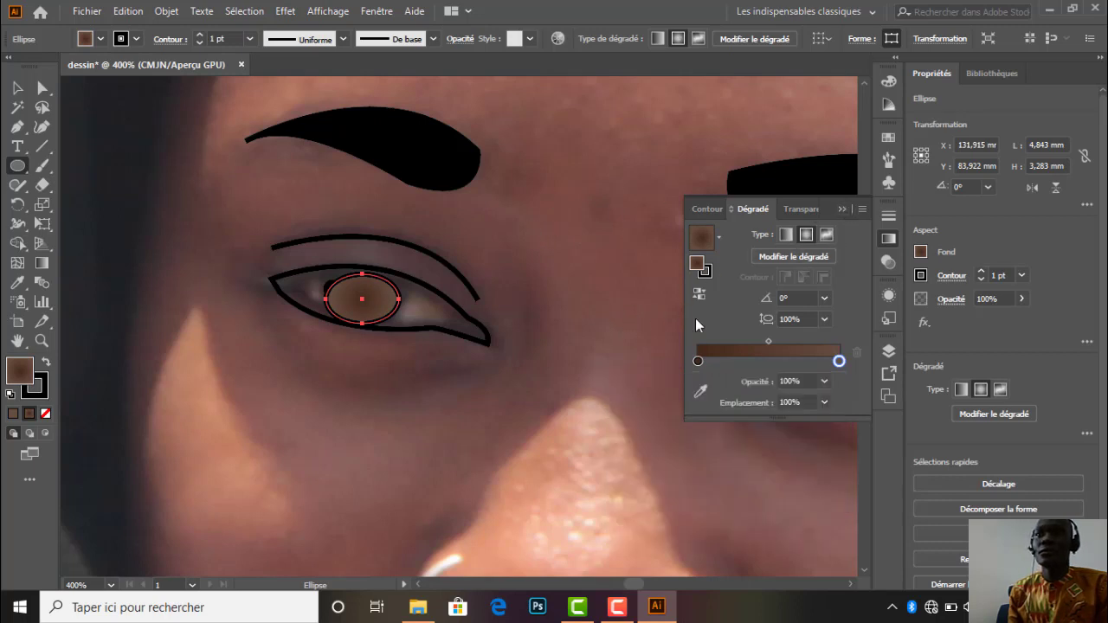
Remove the stroke from the iris ellipse and deselect it.
click(133, 39)
click(13, 66)
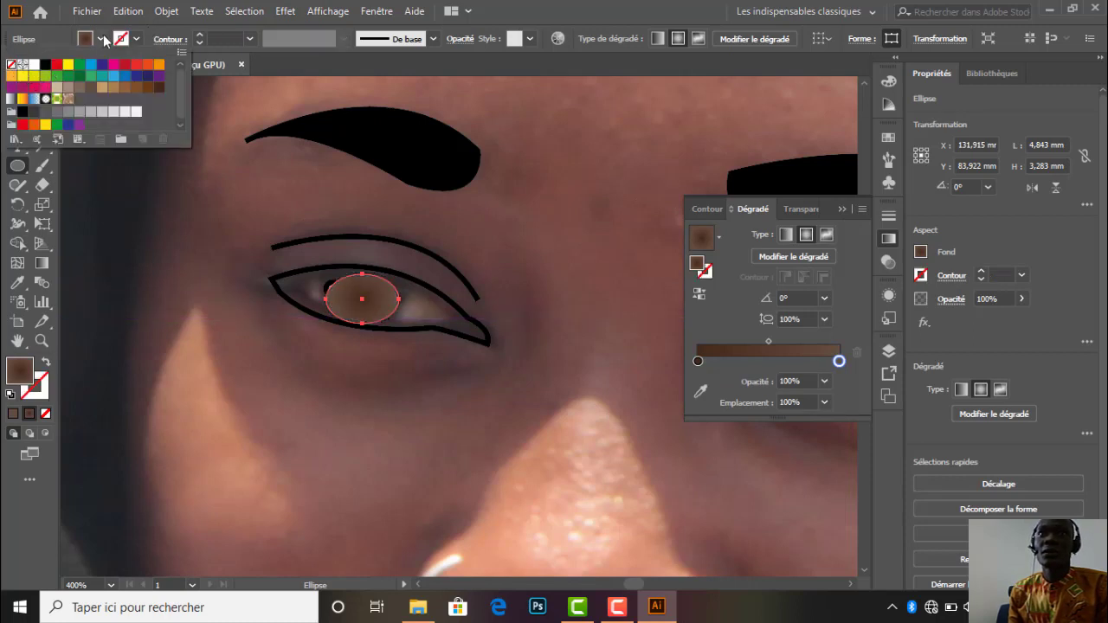
click(17, 88)
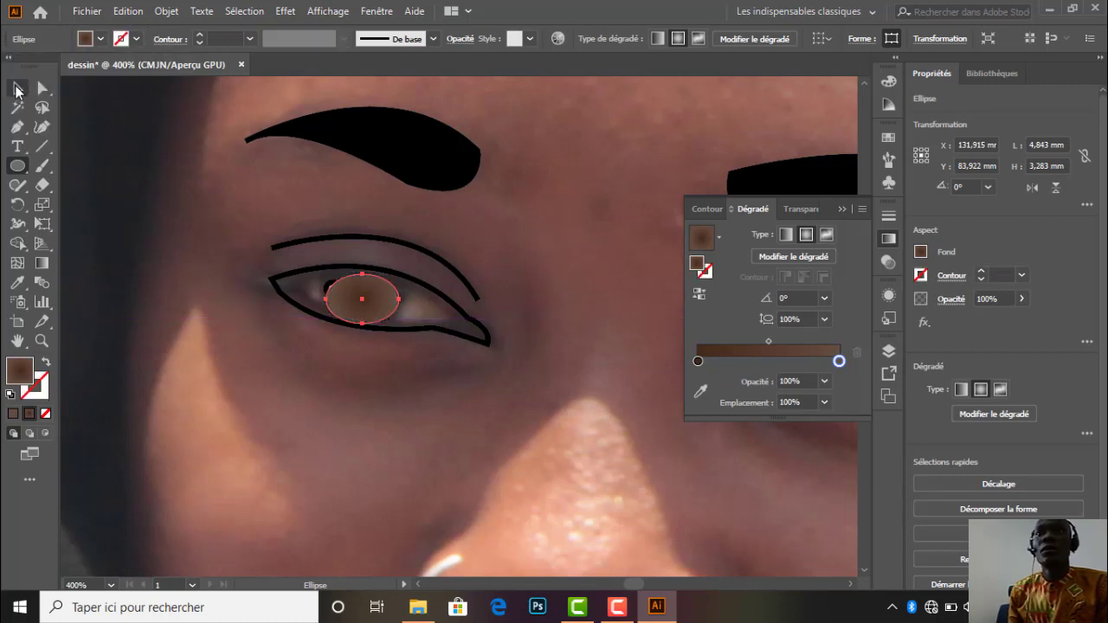
click(545, 247)
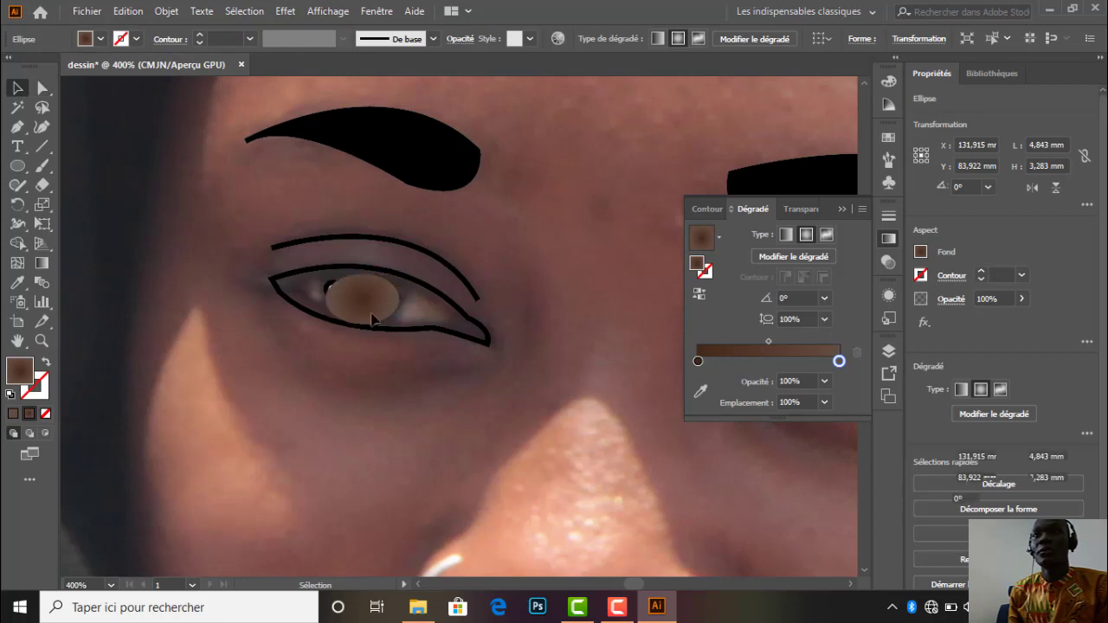
Bring the small light reflection circle in front of the brown iris and deselect it.
right_click(330, 286)
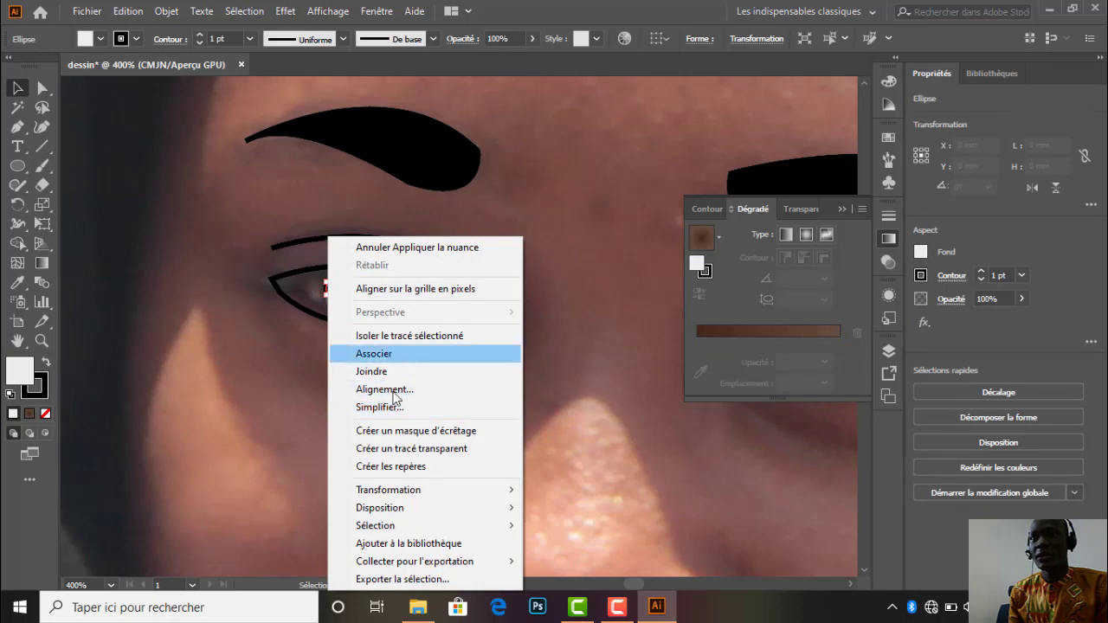
mouse_move(502, 493)
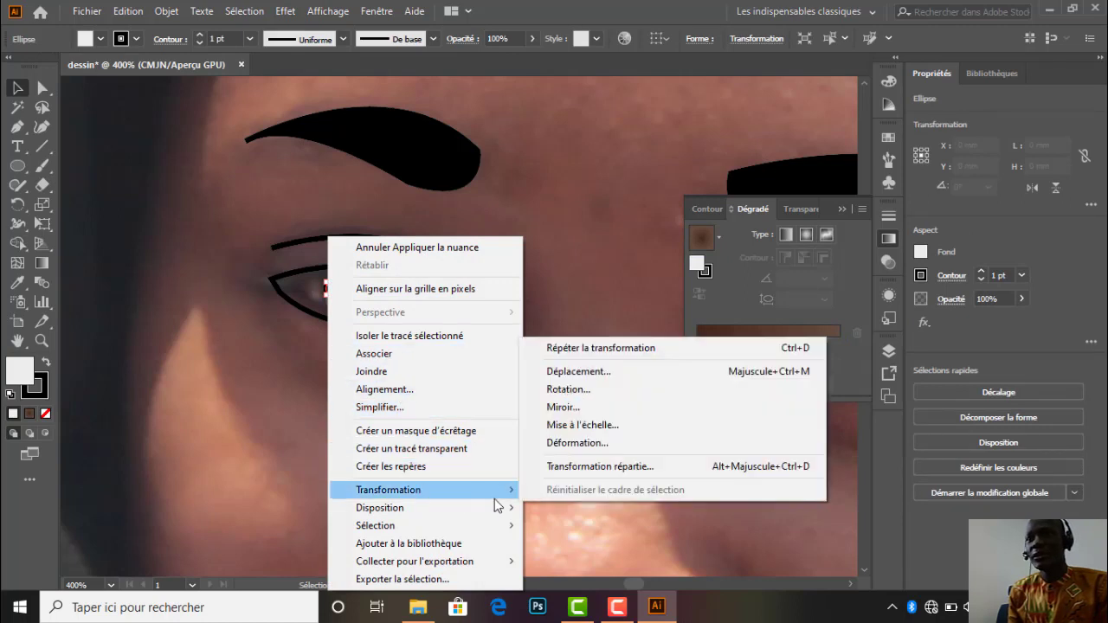
click(592, 508)
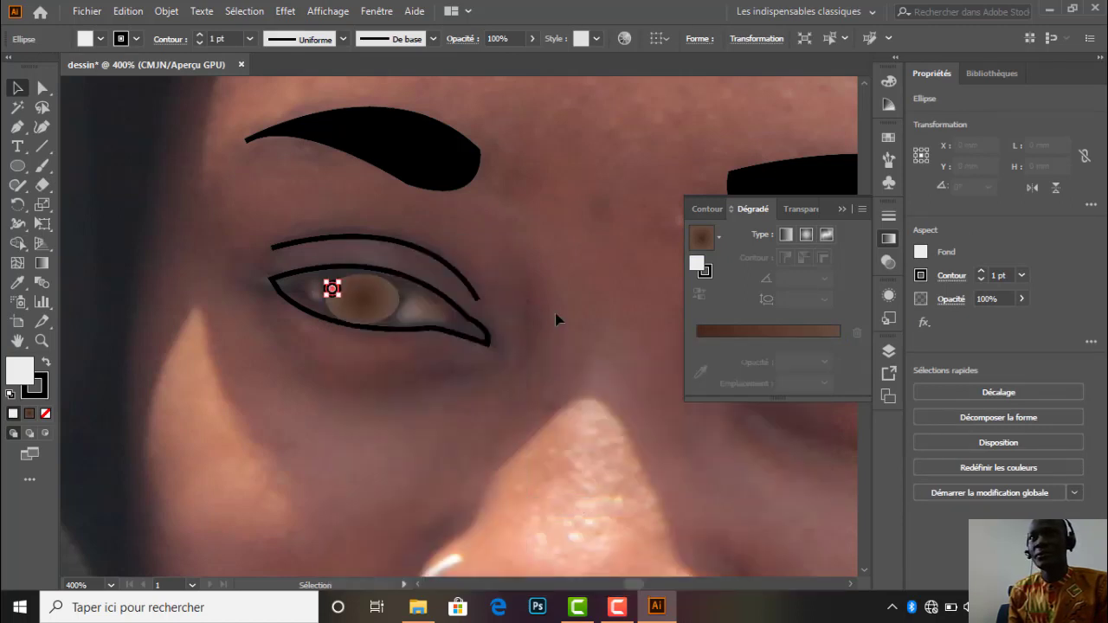
click(333, 289)
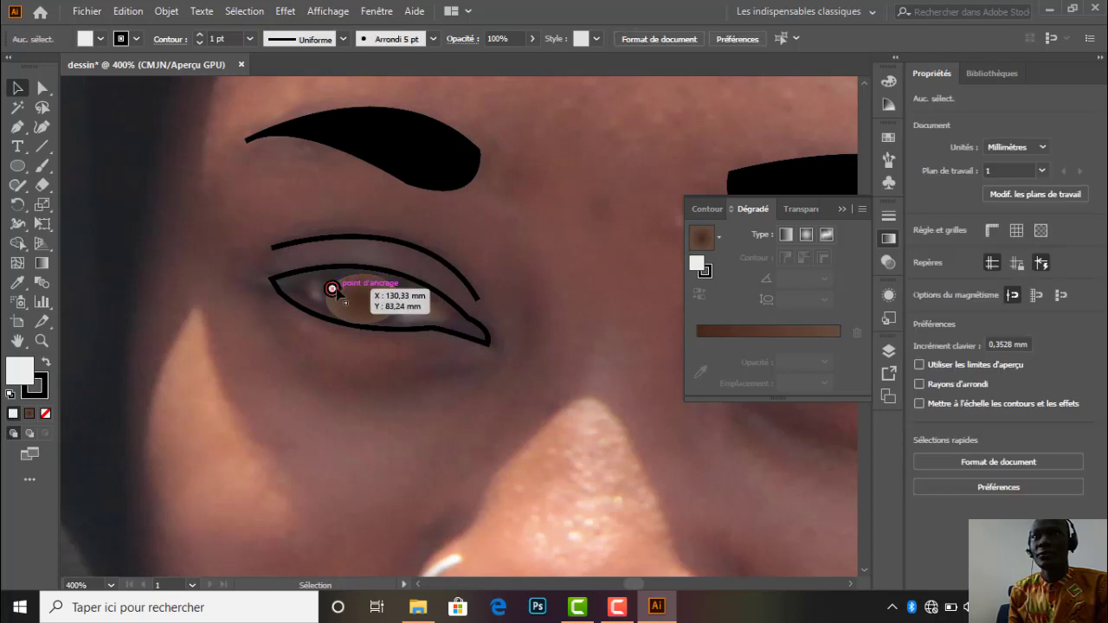
Remove the stroke from the small light reflection circle in the iris and deselect it.
click(332, 289)
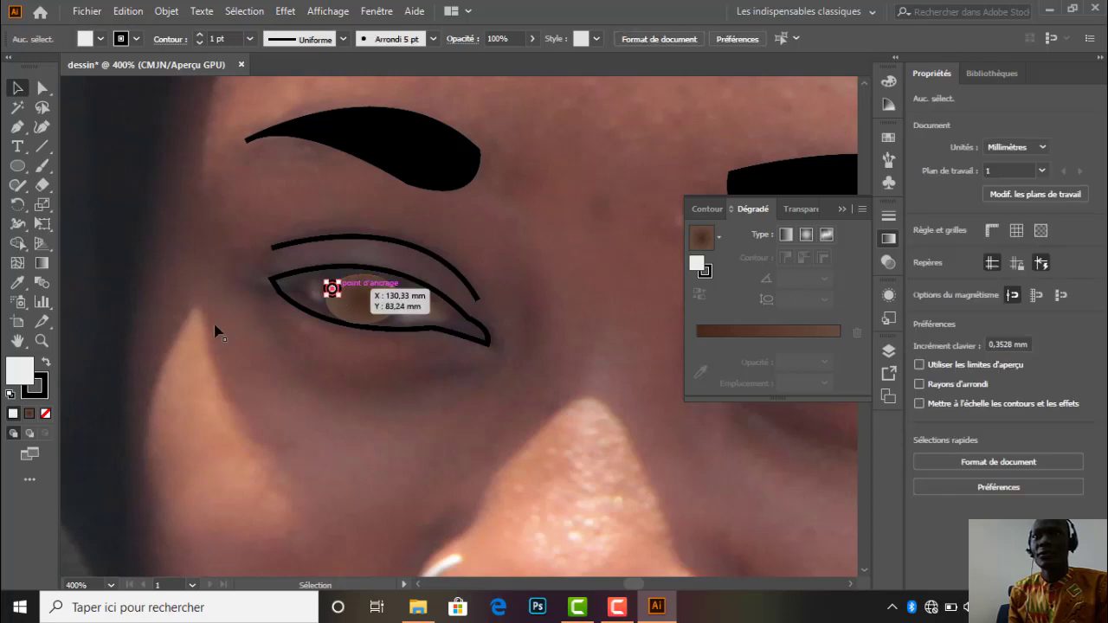
click(132, 39)
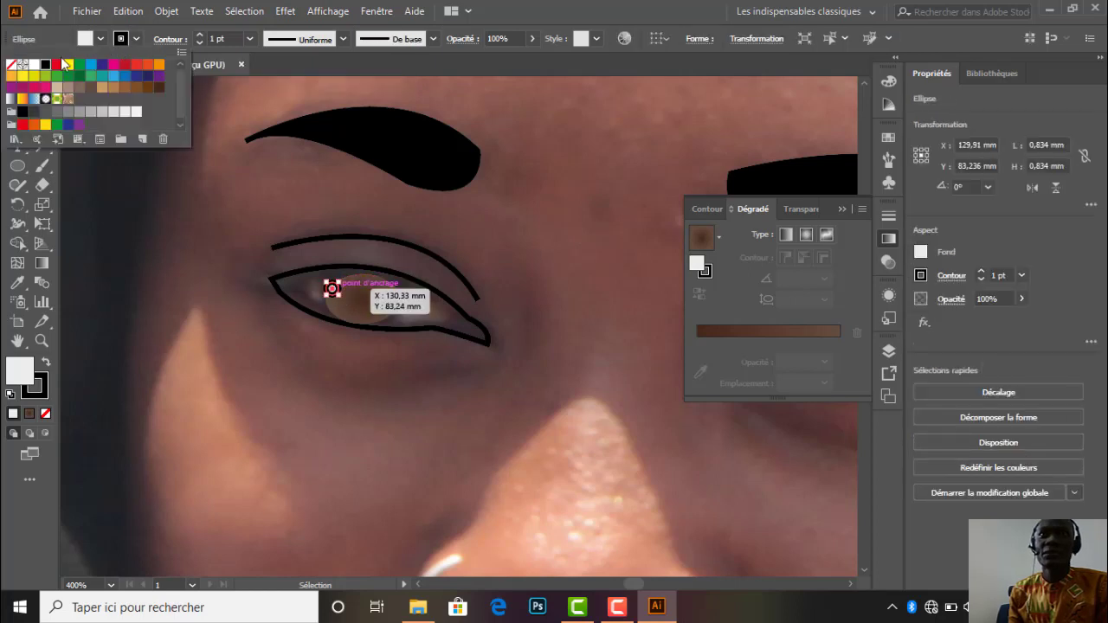
click(12, 67)
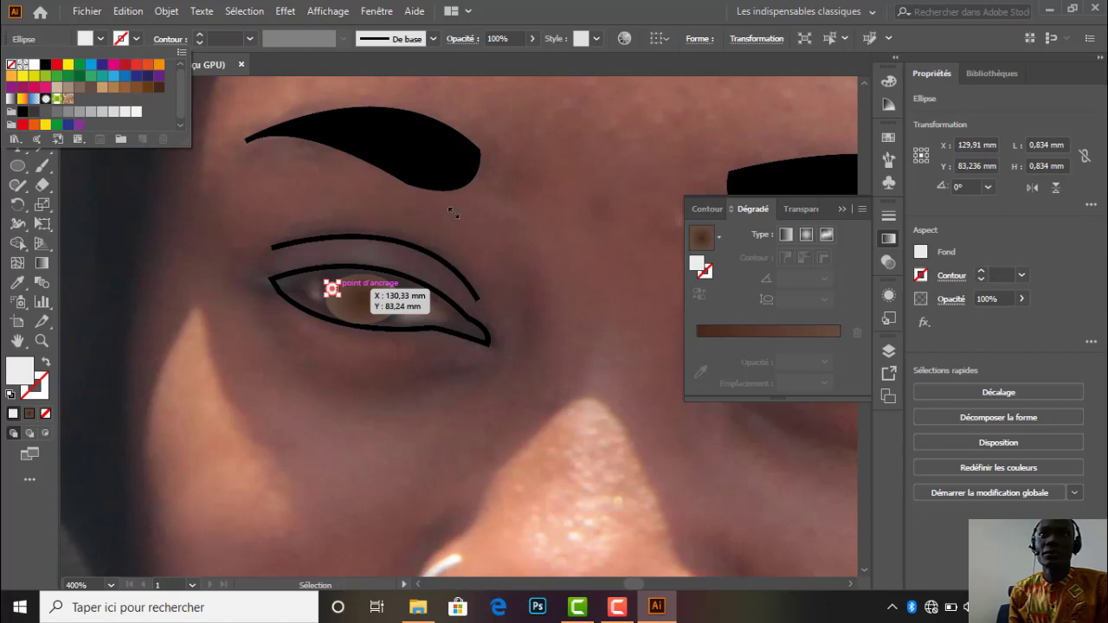
click(345, 350)
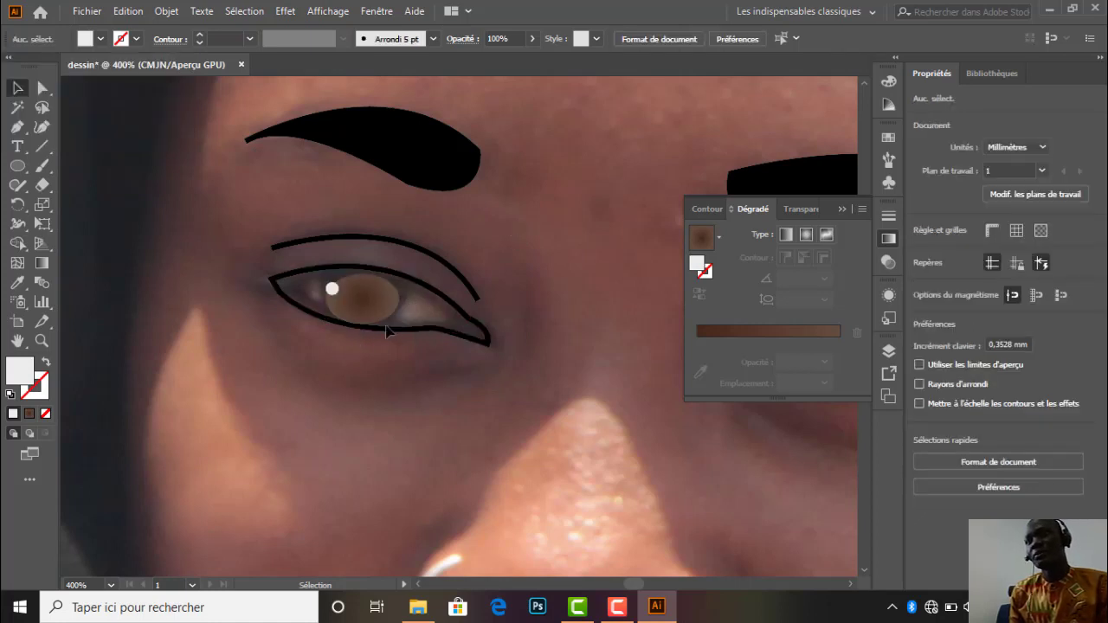
Reshape the brown iris by moving its top anchor up to the upper lid line and bulging its left side outward, and deselect it.
click(361, 294)
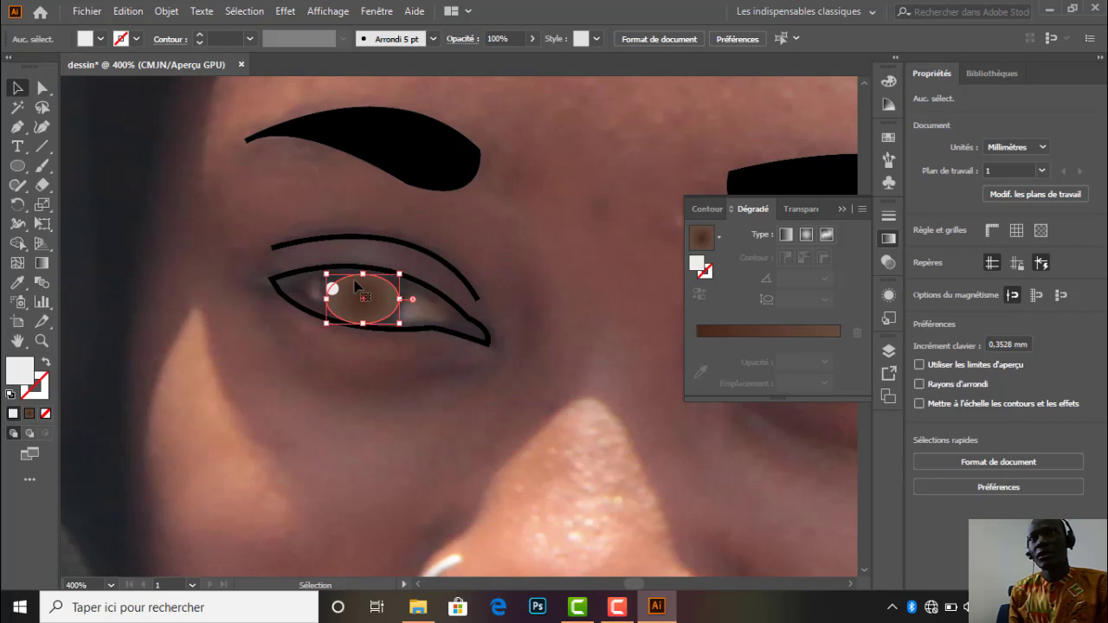
click(42, 87)
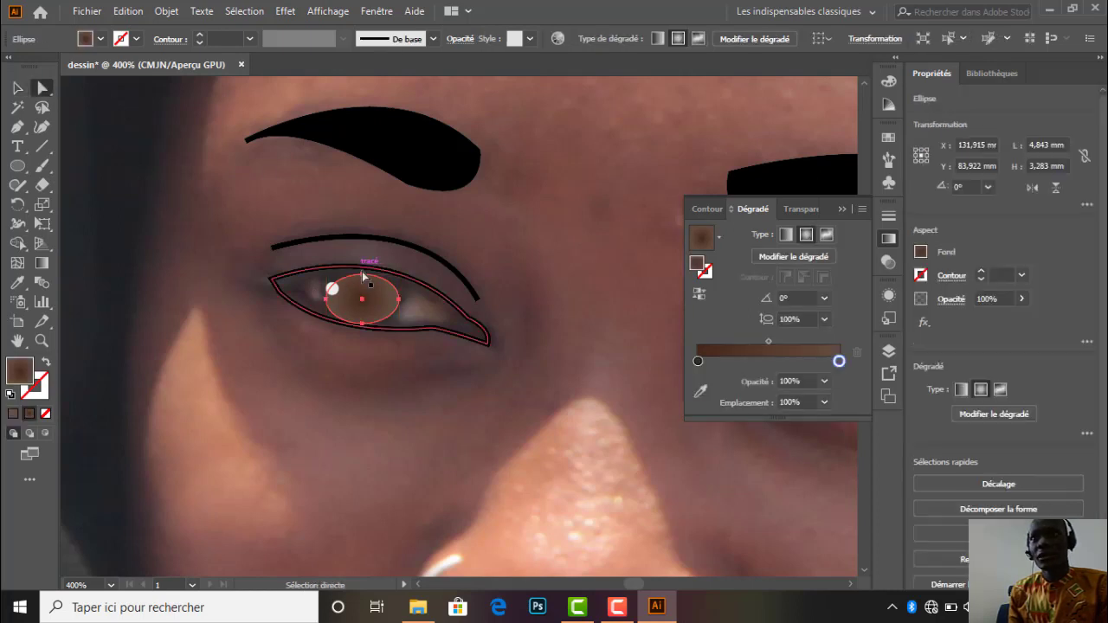
drag(362, 278, 363, 277)
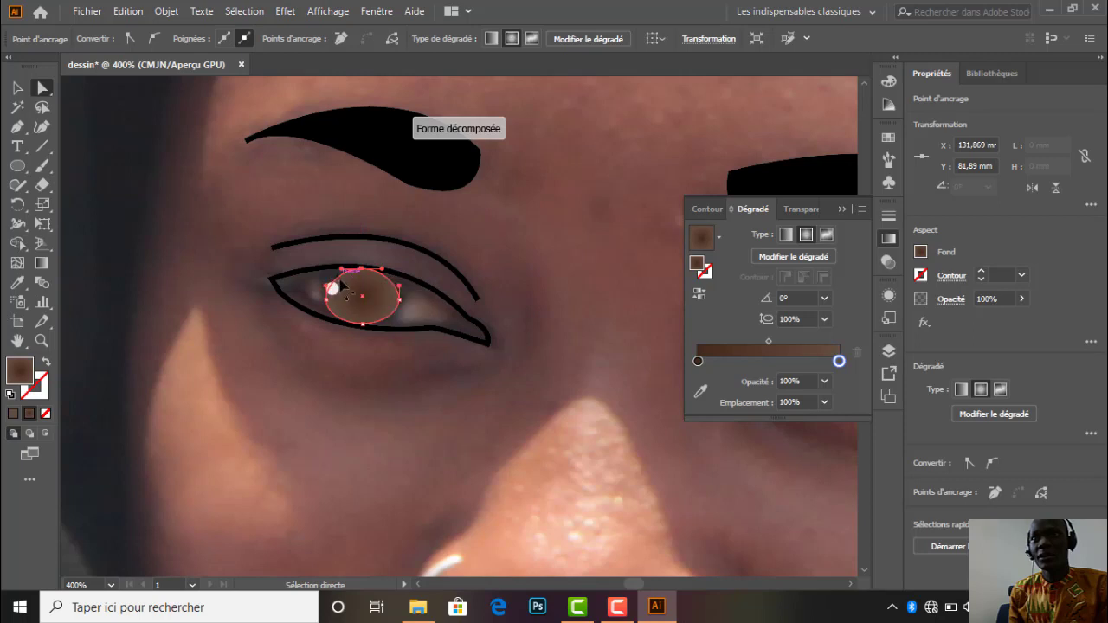
drag(339, 280, 326, 305)
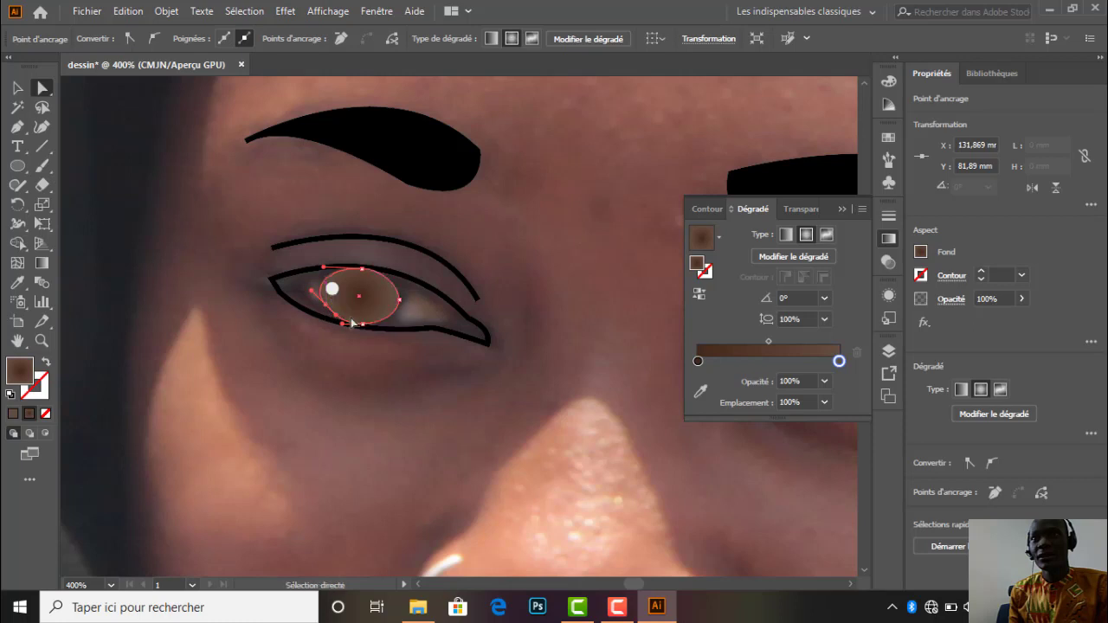
click(400, 300)
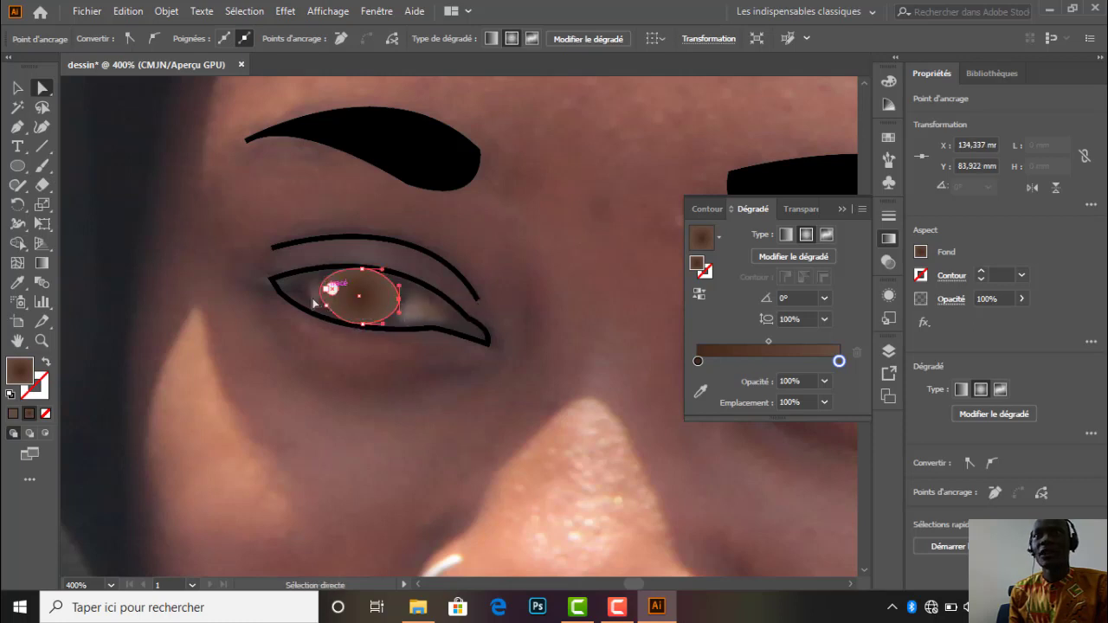
key(v)
click(440, 357)
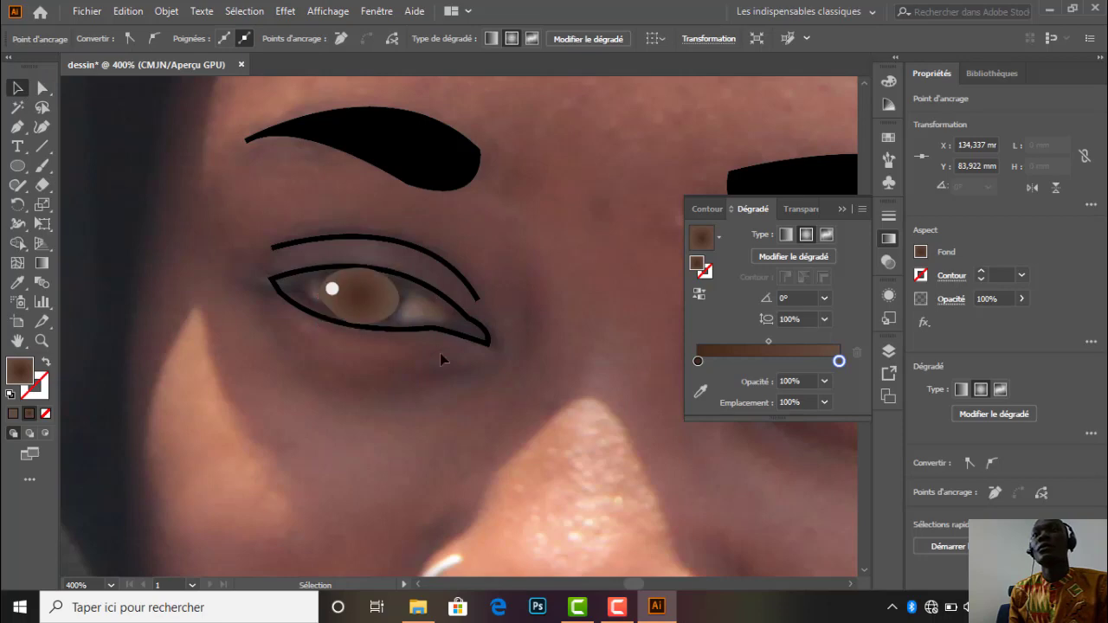
Set up the Pen tool with no fill and a black stroke for tracing the second eye.
scroll(280, 339, down, 4)
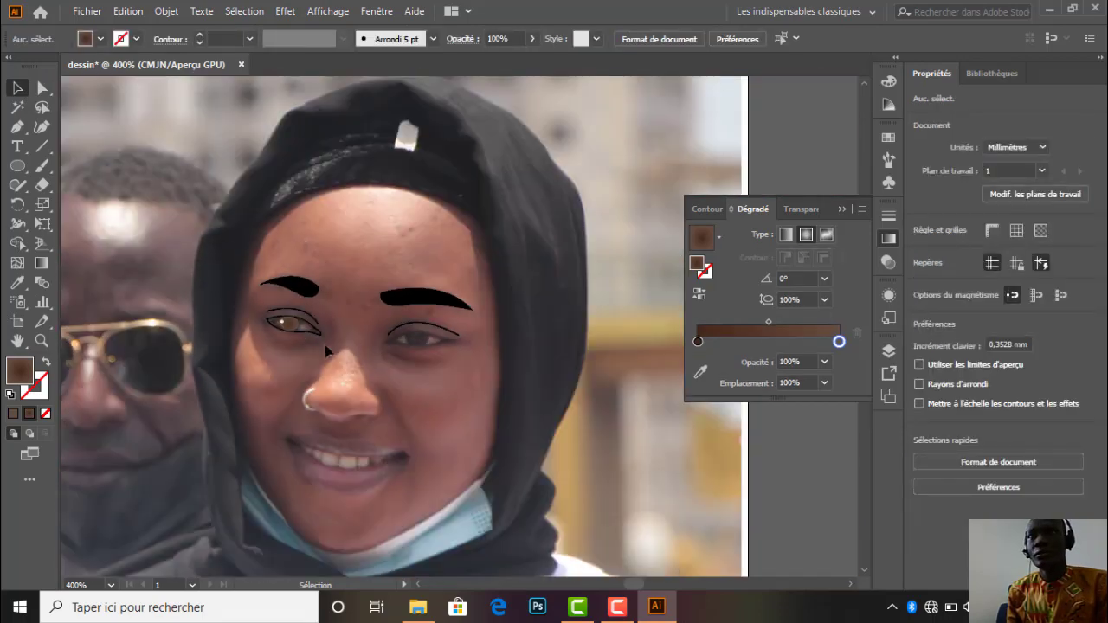
scroll(329, 346, up, 3)
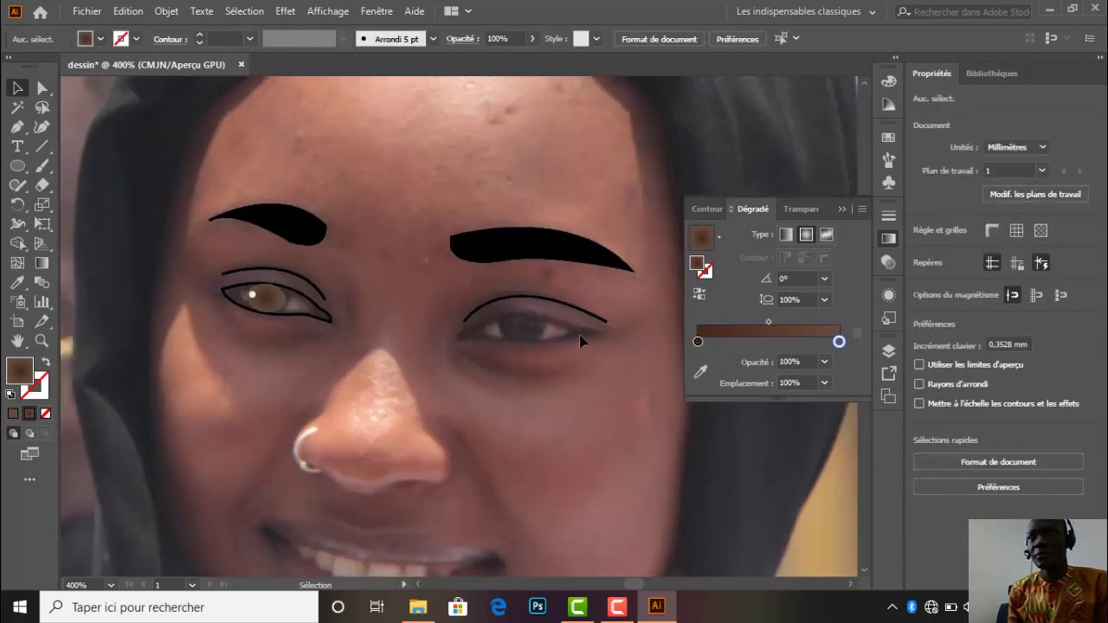
scroll(548, 329, up, 1)
scroll(547, 329, up, 1)
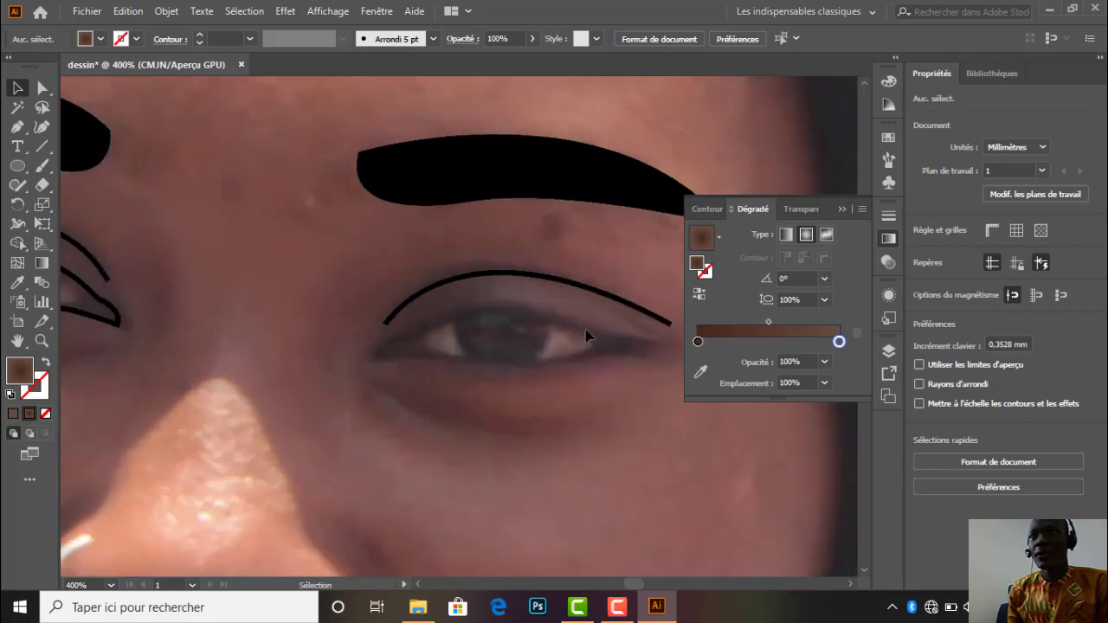
click(17, 127)
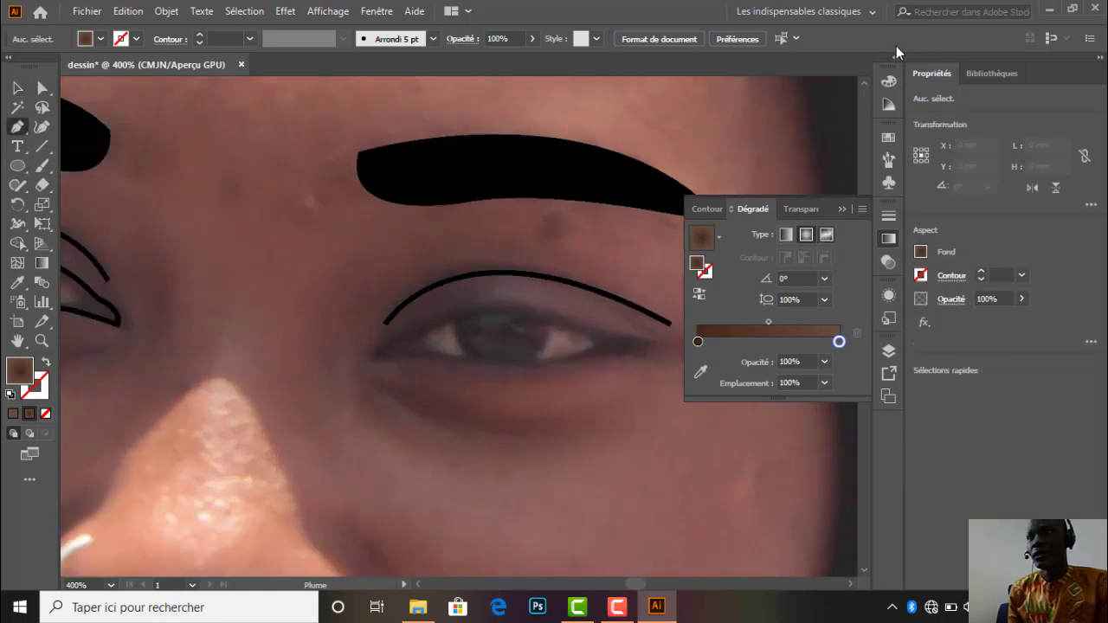
click(890, 81)
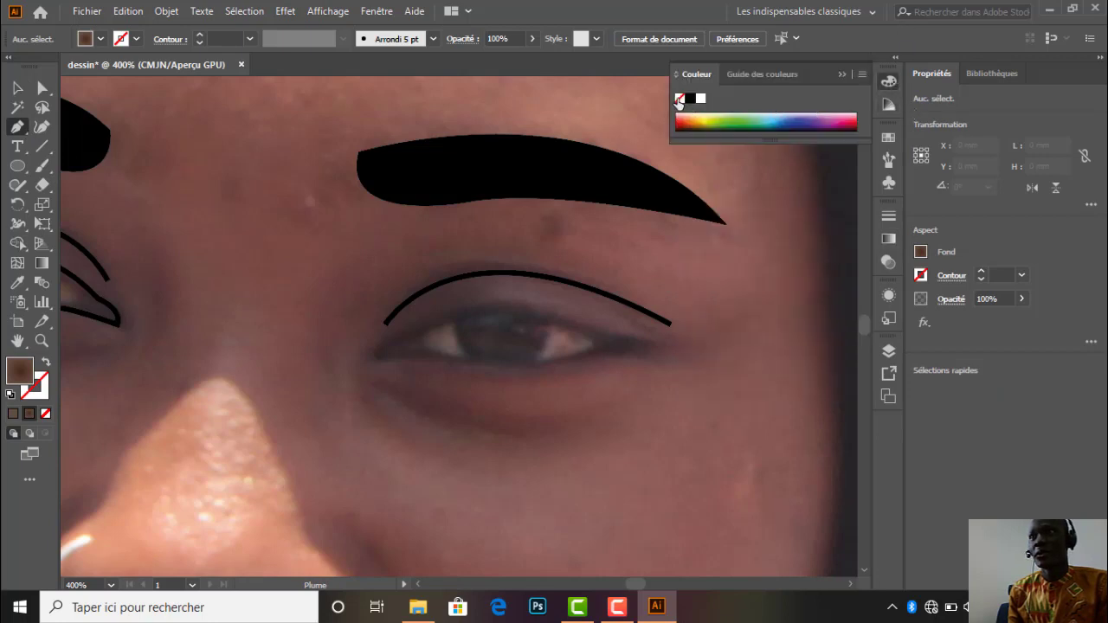
click(679, 99)
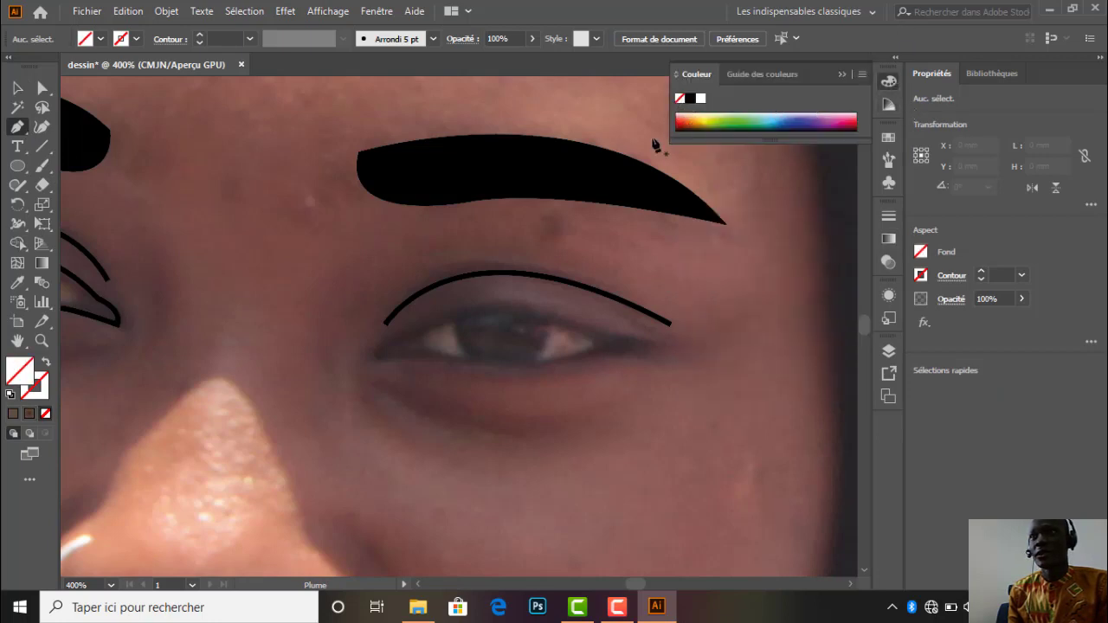
click(37, 396)
click(690, 98)
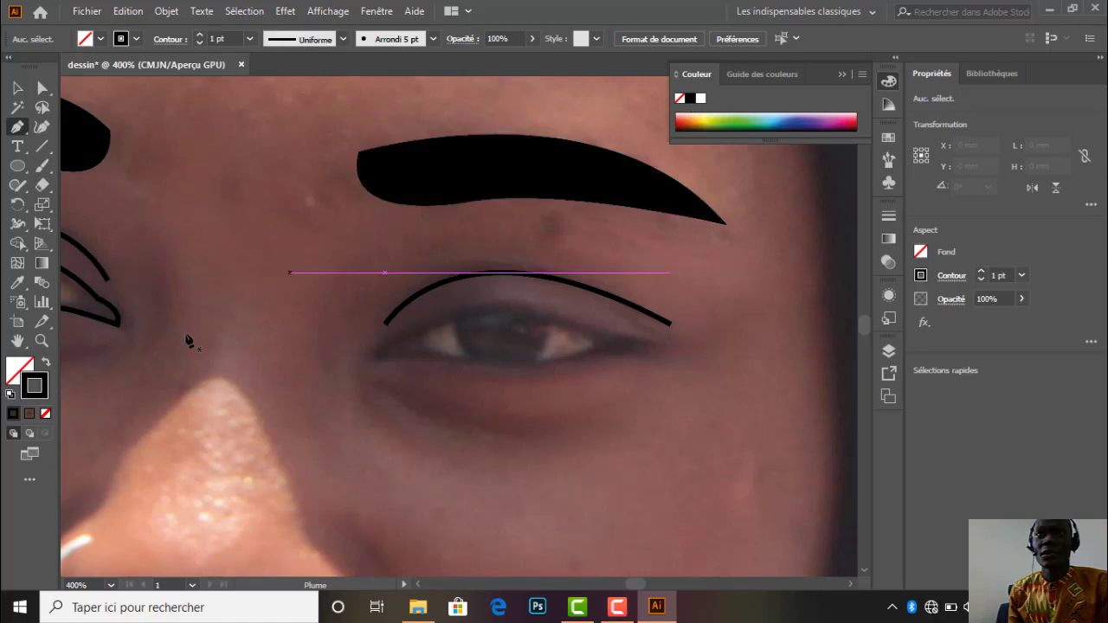
Trace the second eye's upper lid as a curve about 16 mm wide from the inner corner, and round its outer corner.
click(377, 351)
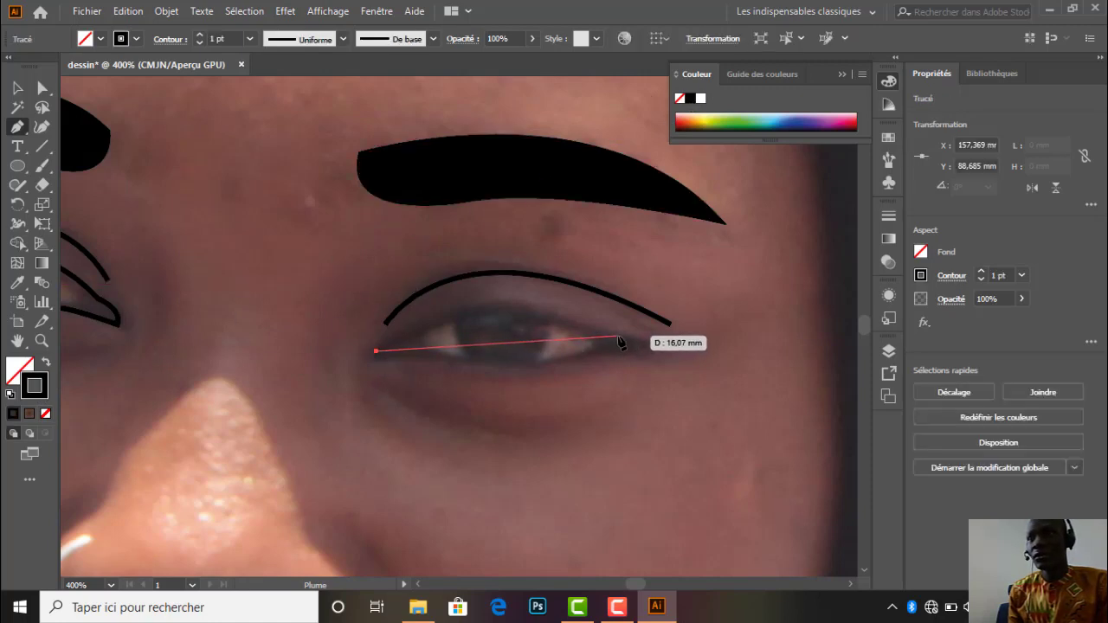
drag(619, 336, 754, 417)
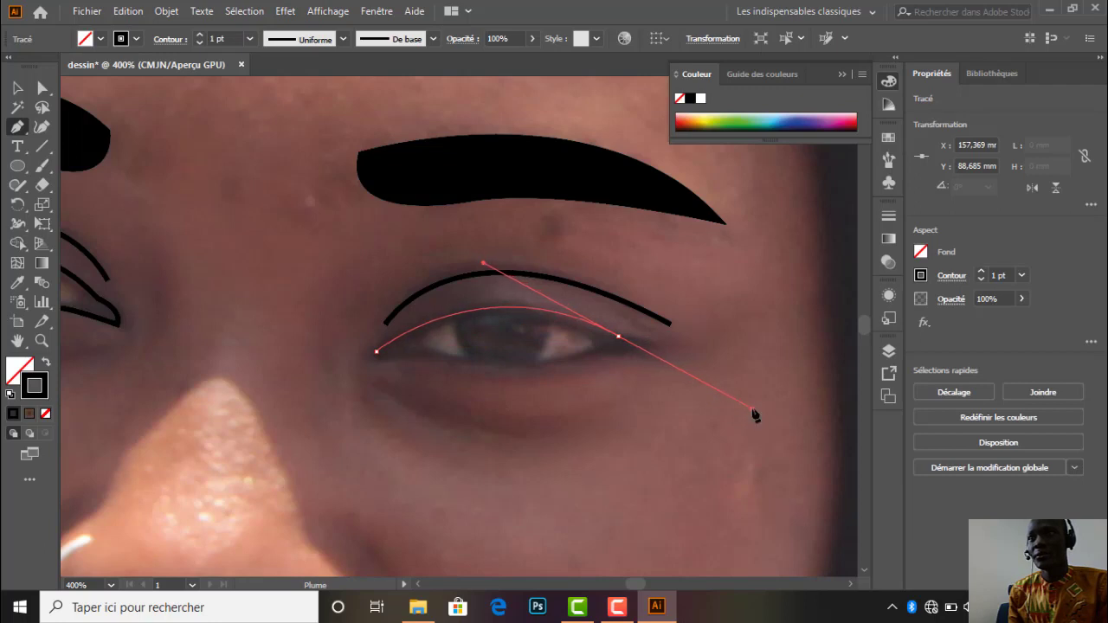
click(618, 342)
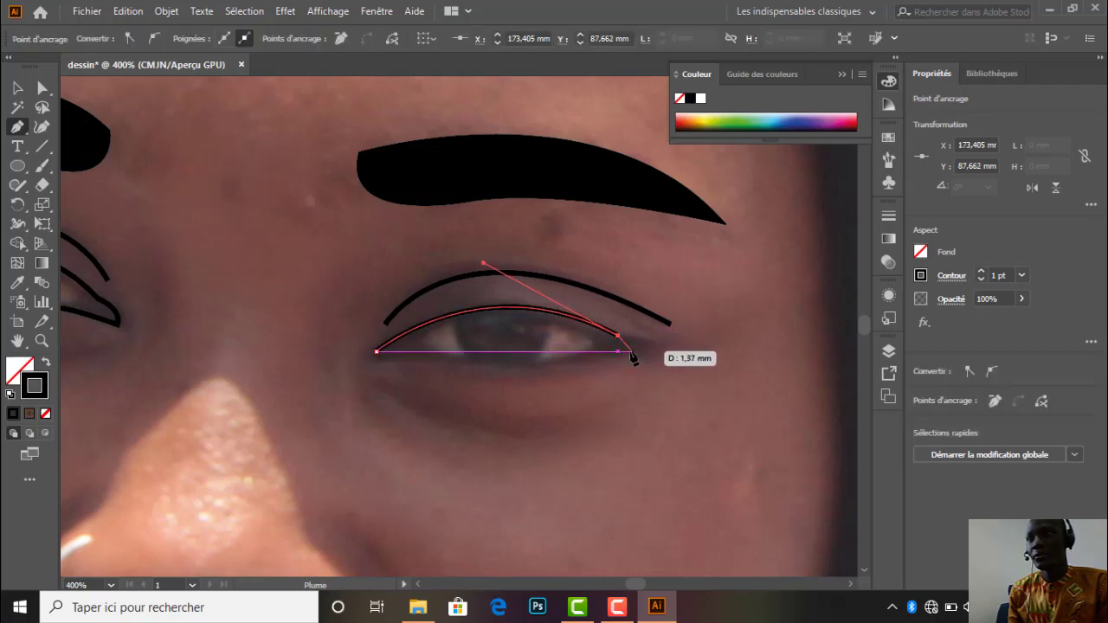
ctrl+click(614, 359)
click(618, 335)
drag(631, 351, 604, 365)
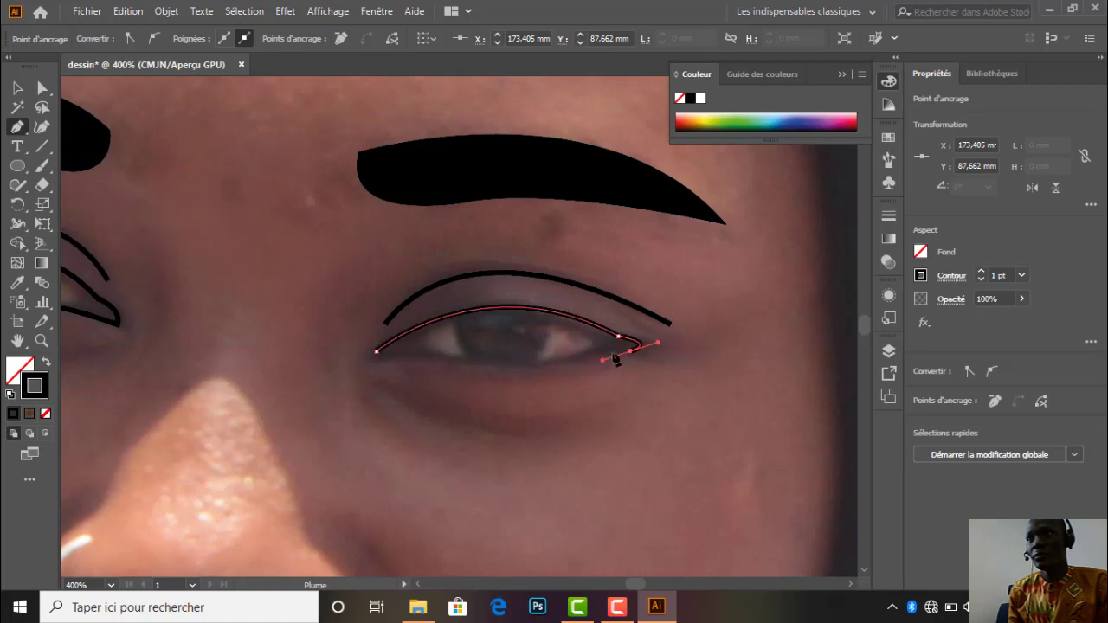
click(631, 351)
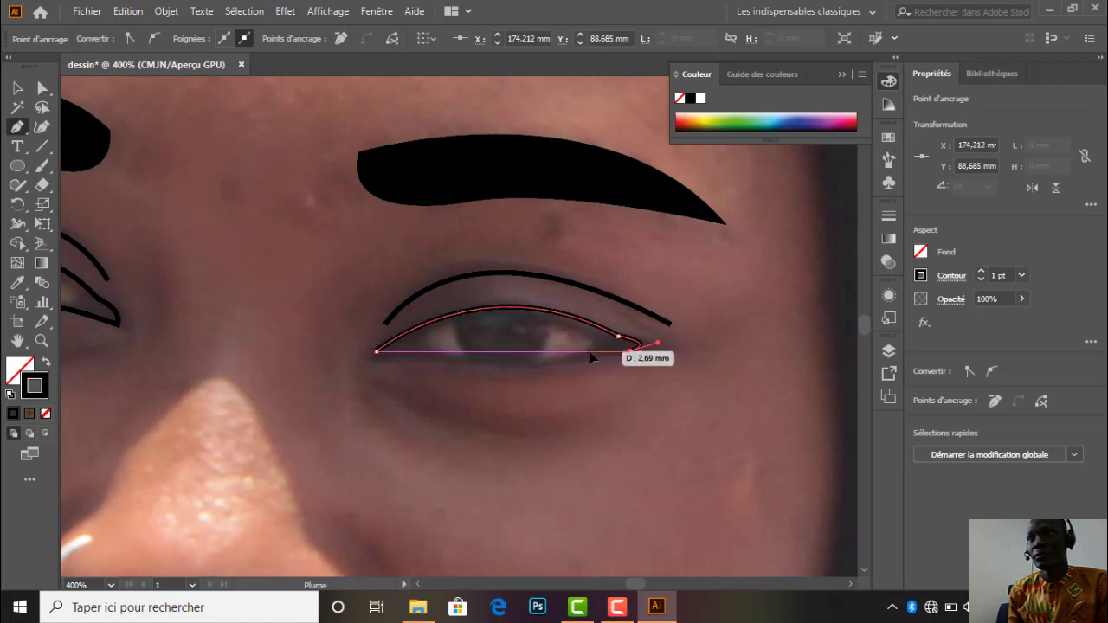
Trace the second eye's lower lid back to the inner corner, close the outline and deselect it.
click(590, 350)
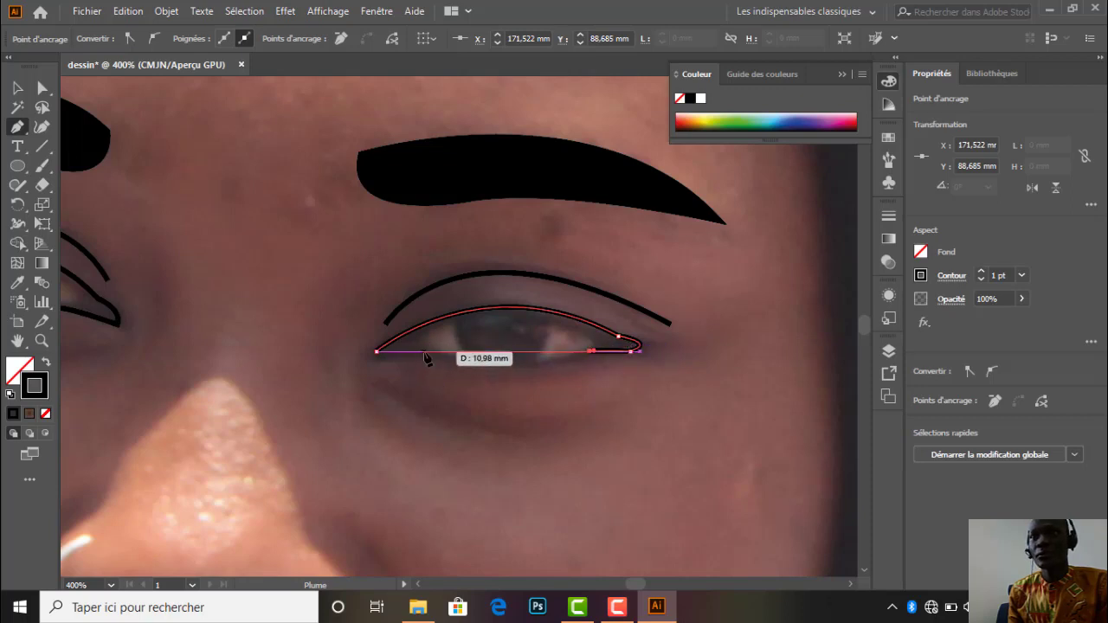
drag(423, 350, 517, 385)
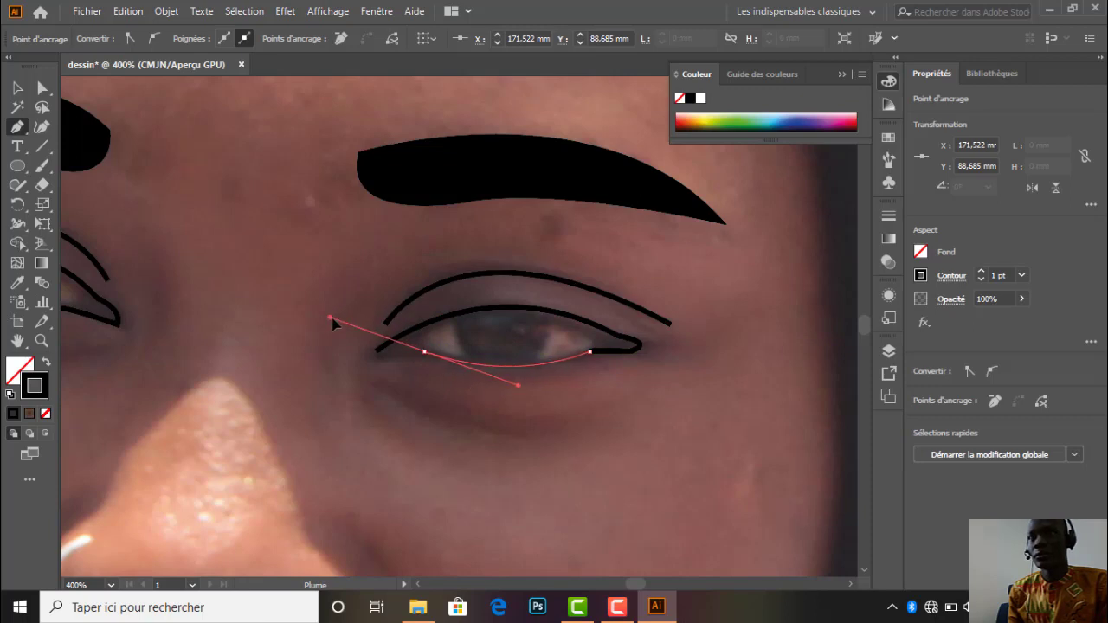
click(424, 351)
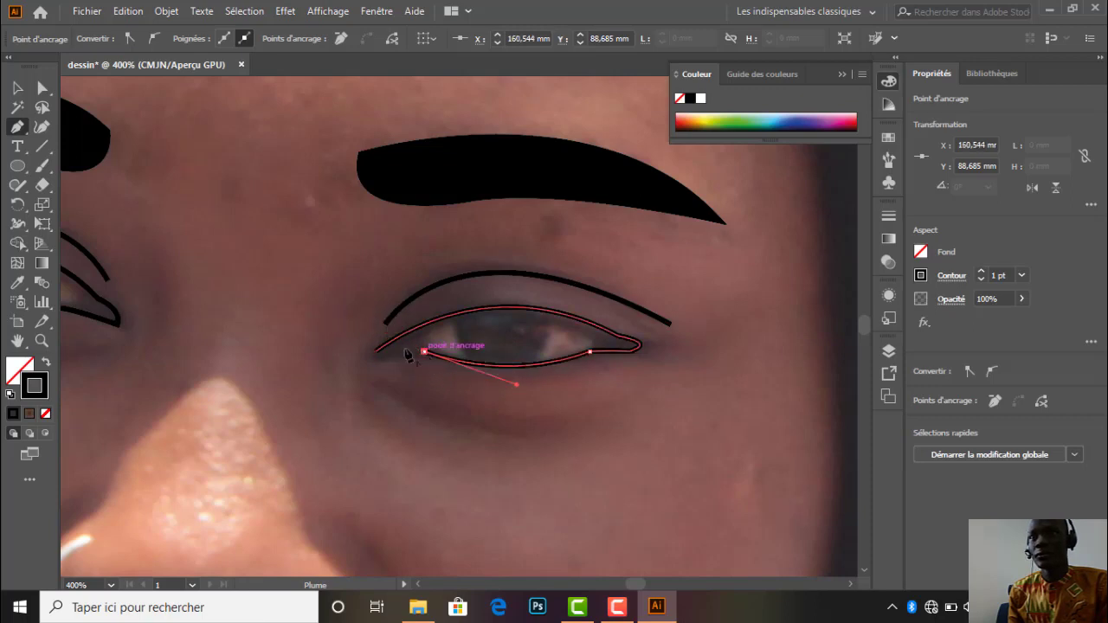
drag(375, 351, 378, 342)
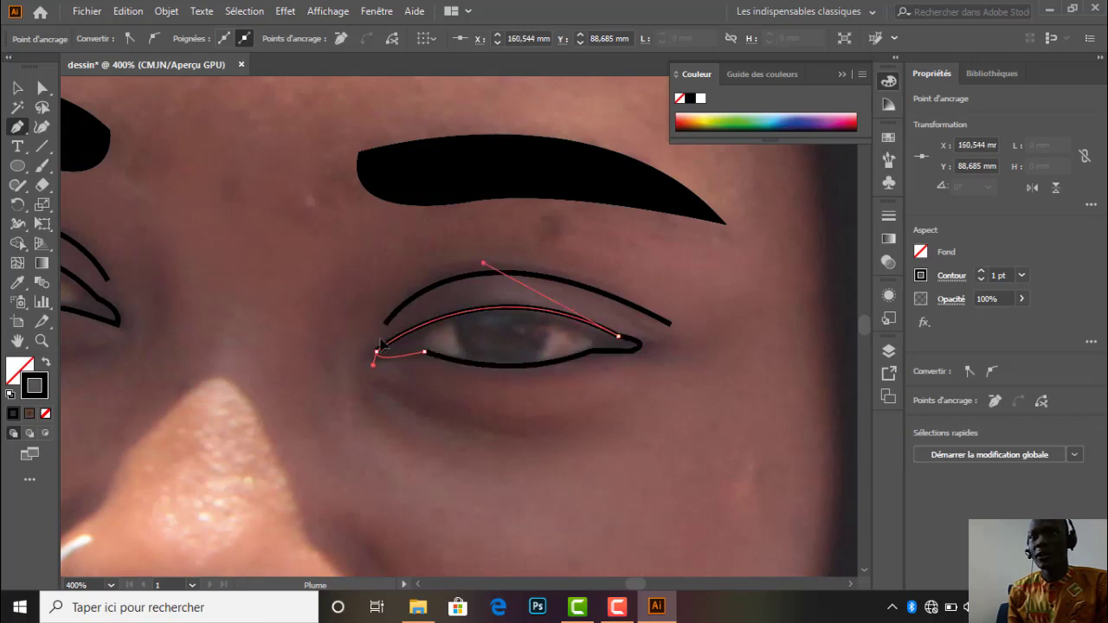
click(19, 87)
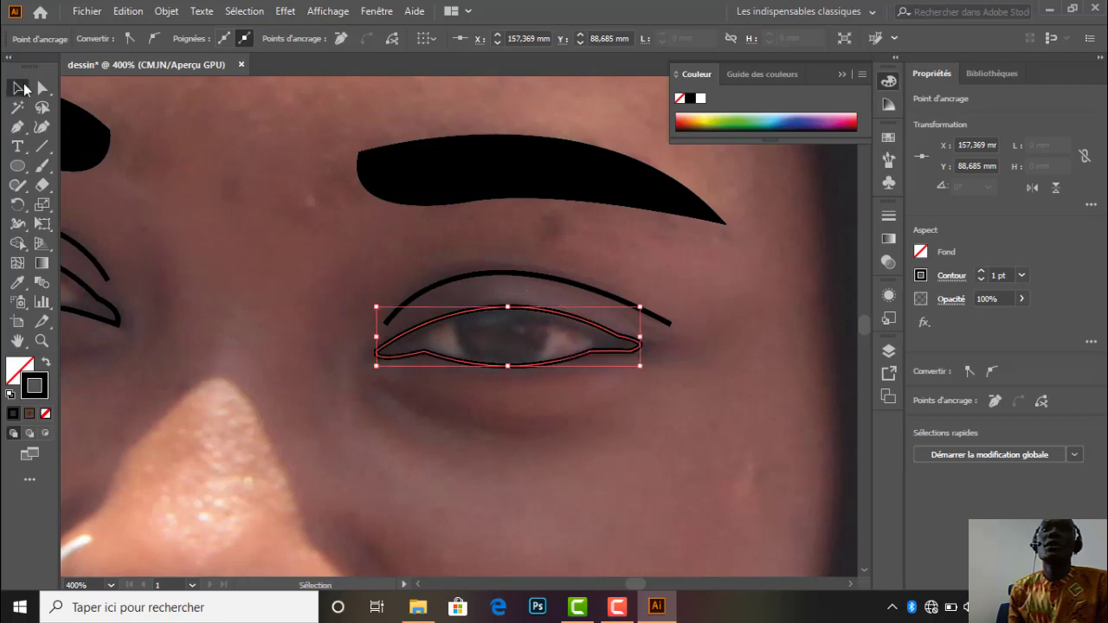
click(203, 159)
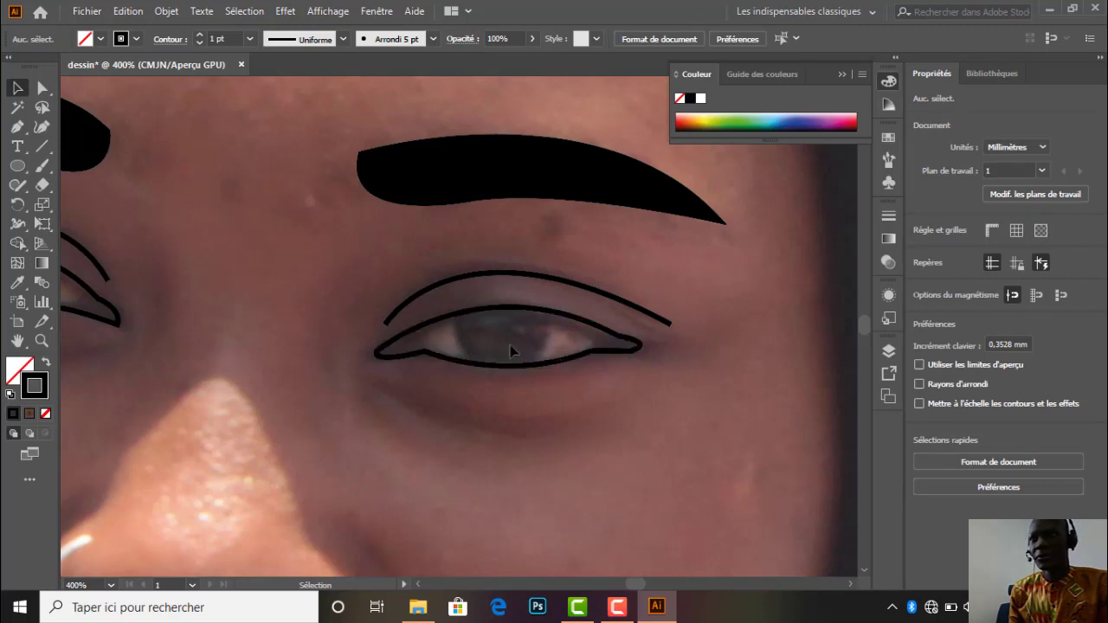
Draw a small reflection ellipse about 1.3 by 0.8 mm on the second eye's iris and fill it with light grey.
key(l)
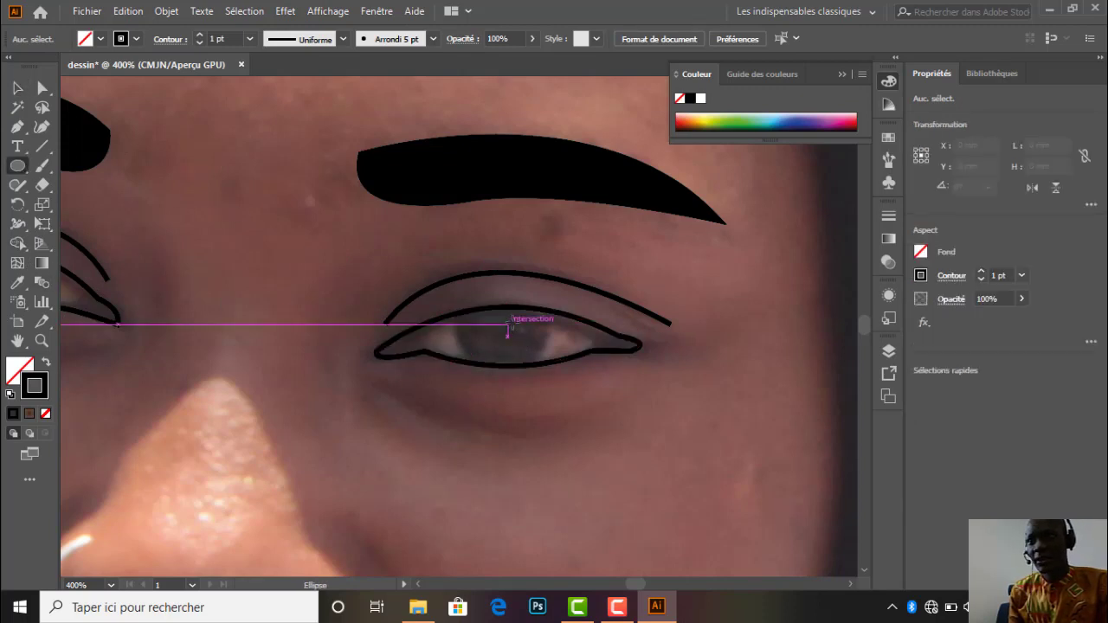
drag(508, 327, 526, 336)
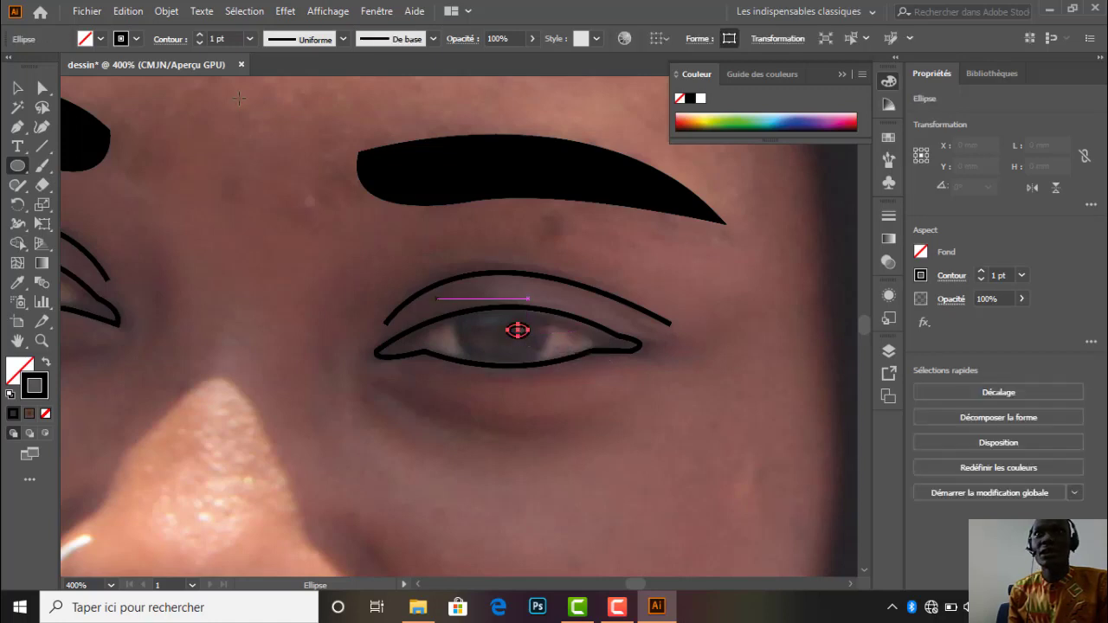
click(98, 39)
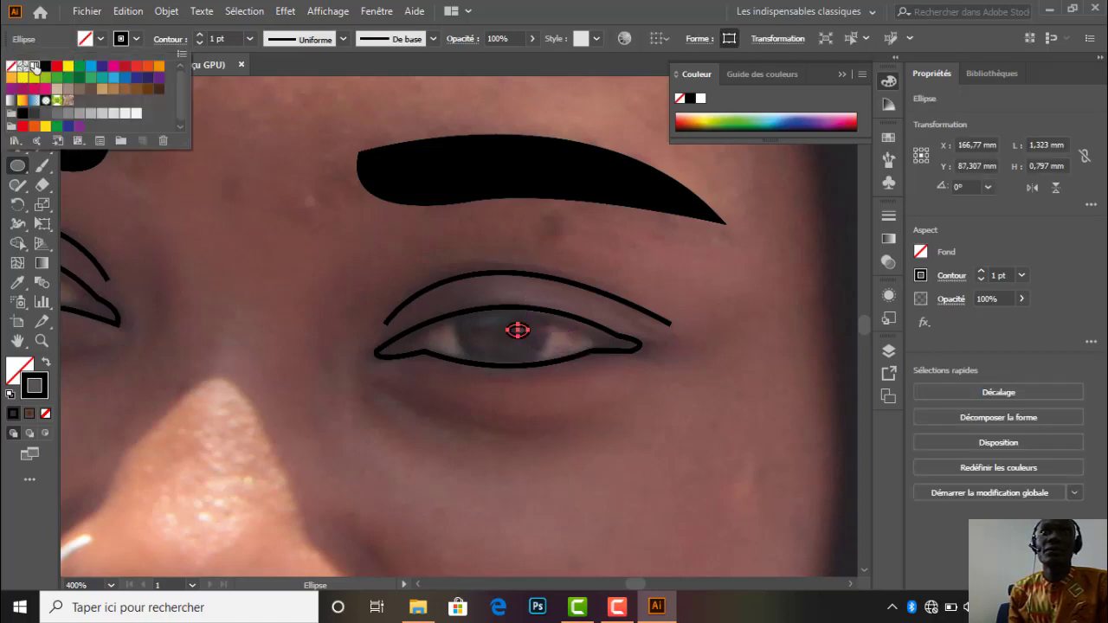
click(34, 65)
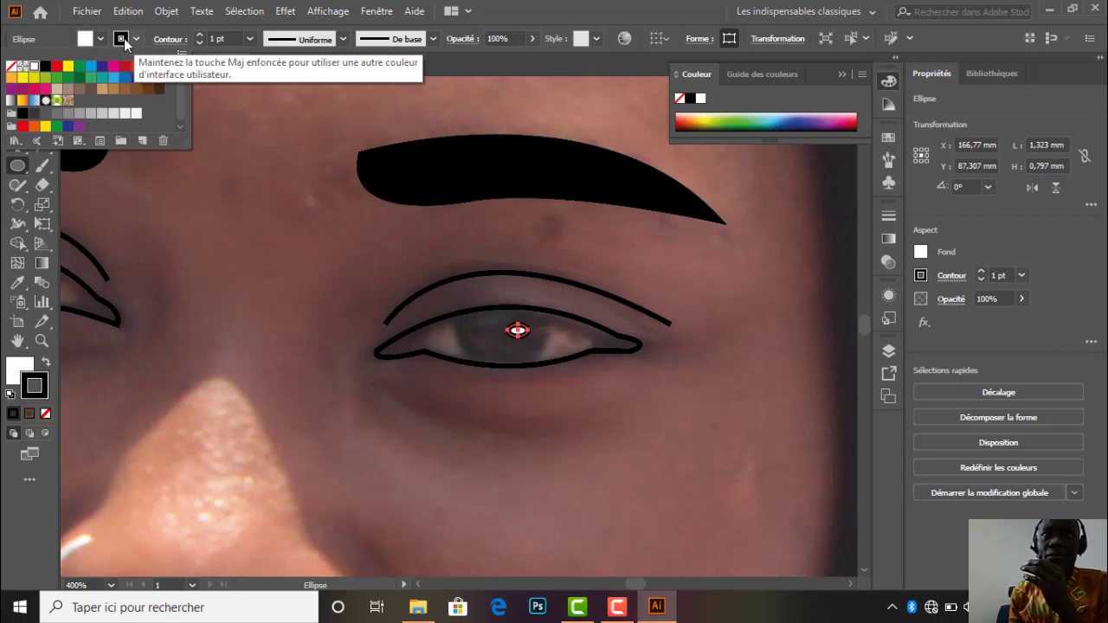
click(123, 113)
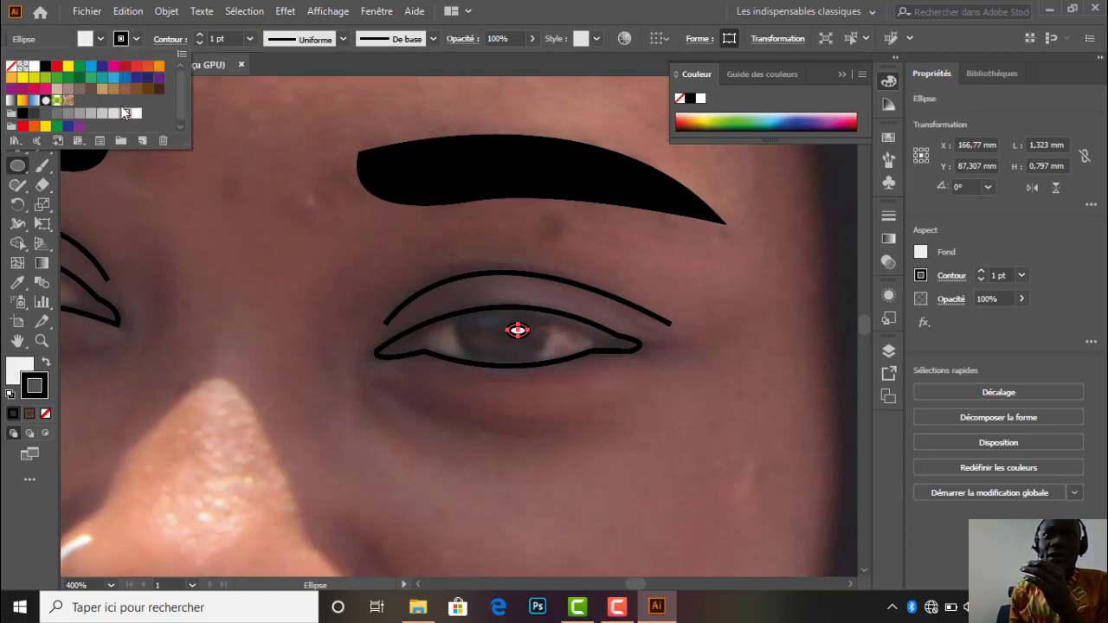
click(101, 114)
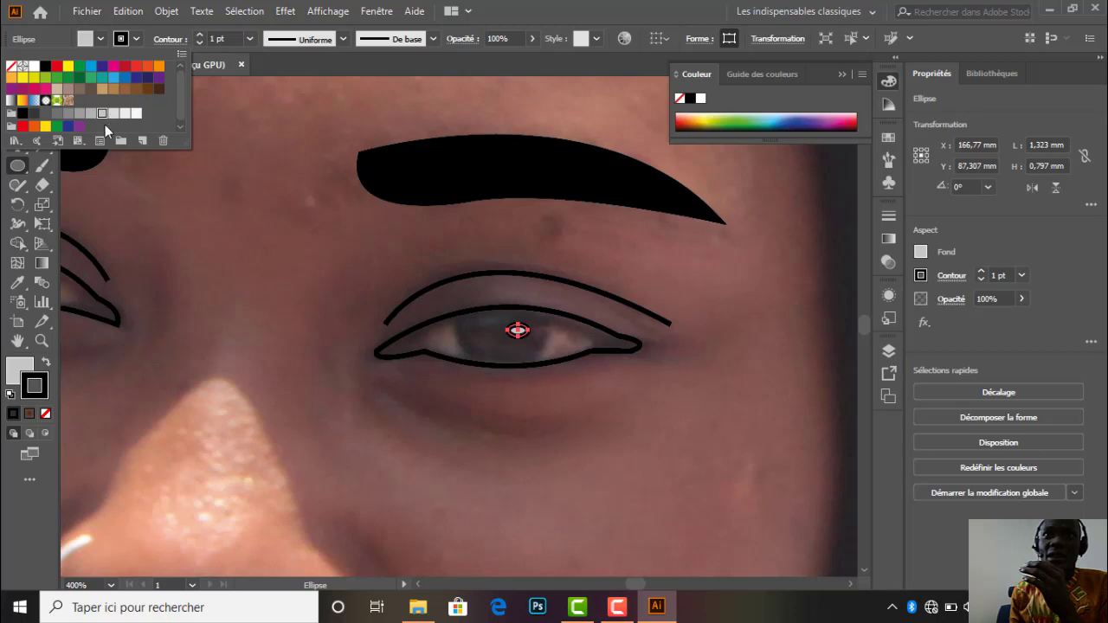
Remove the stroke from the second eye's grey reflection ellipse and deselect it.
click(136, 42)
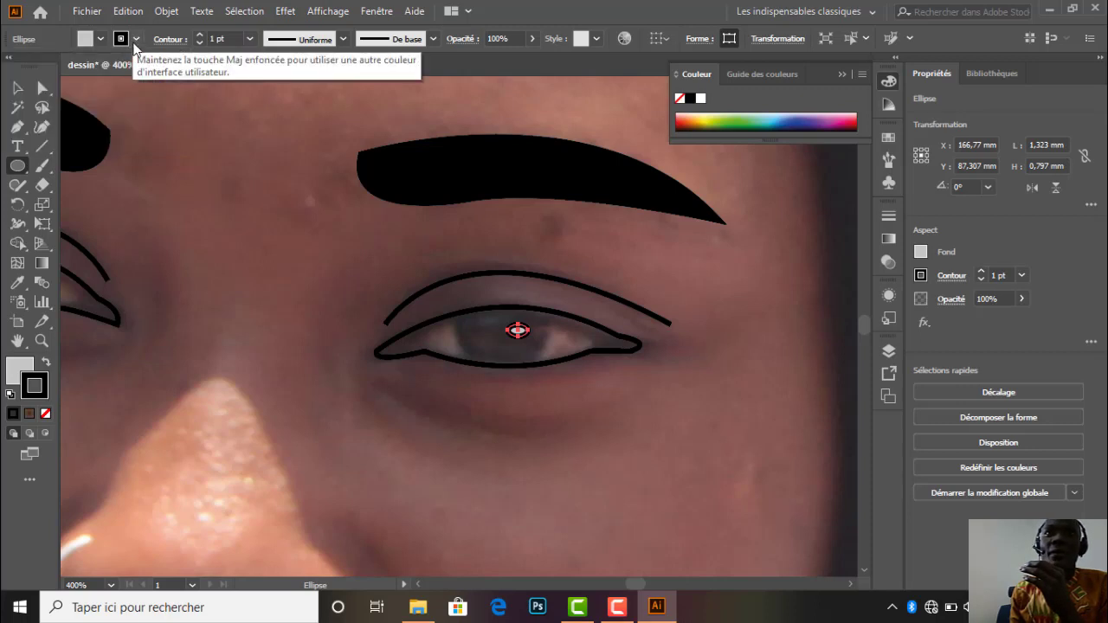
click(136, 42)
click(12, 66)
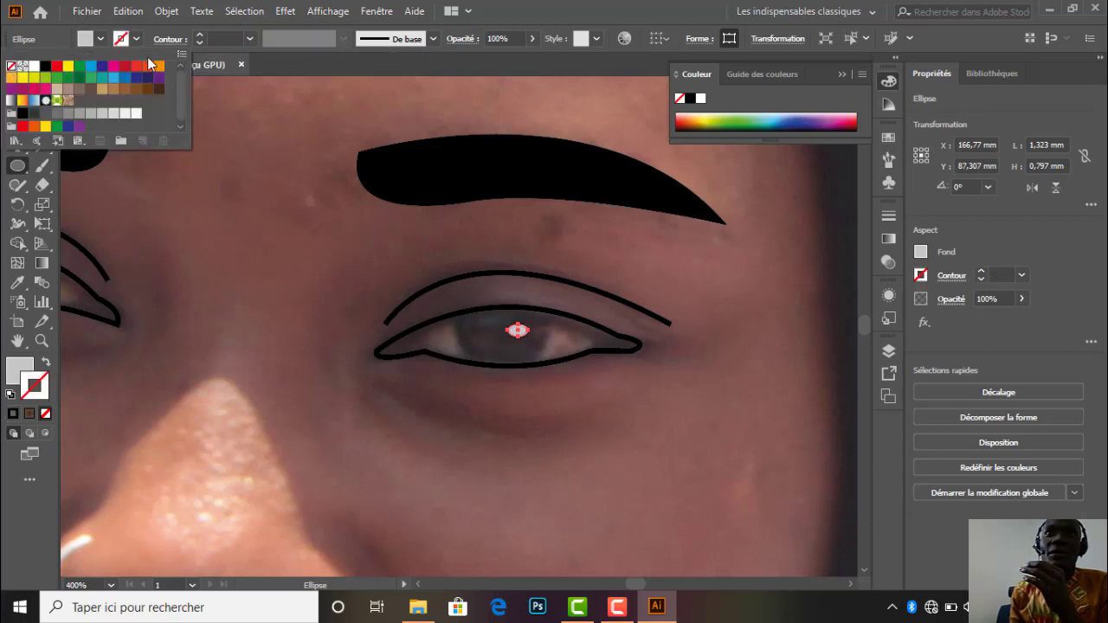
key(Escape)
click(19, 88)
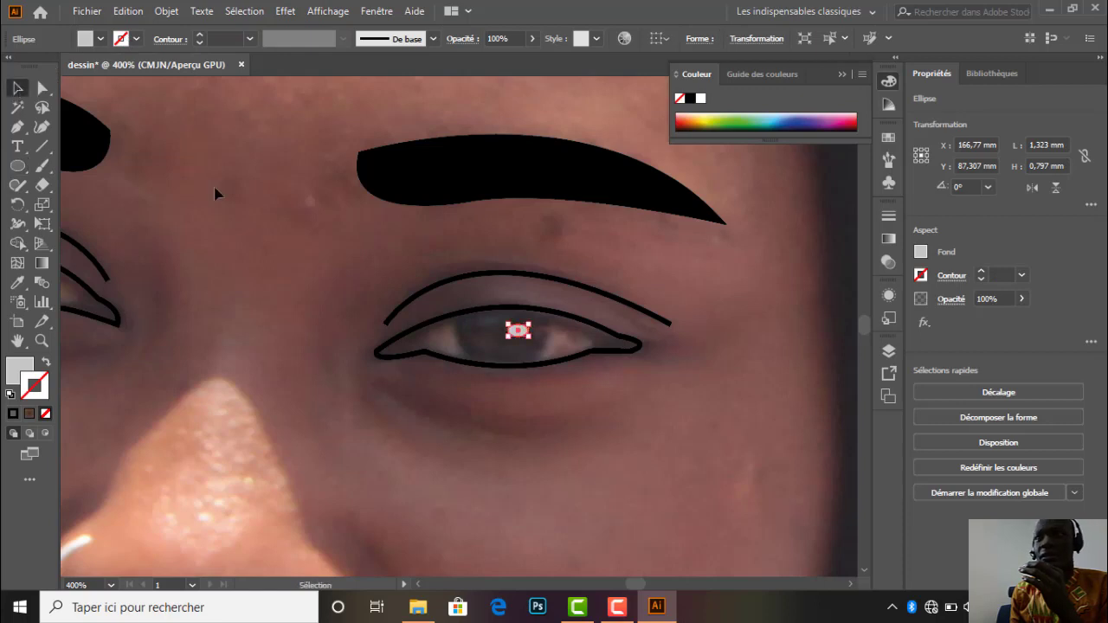
click(413, 378)
Draw an iris ellipse about 5.3 by 2.9 mm inside the second eye's outline and fill it with the white-to-black gradient.
click(17, 166)
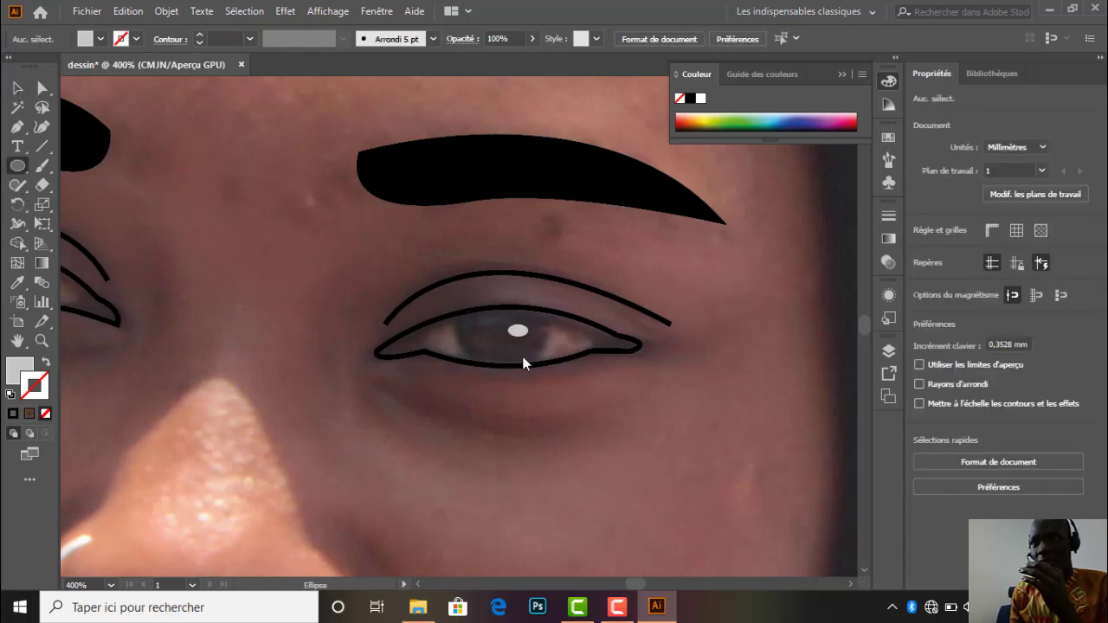
drag(459, 316, 539, 360)
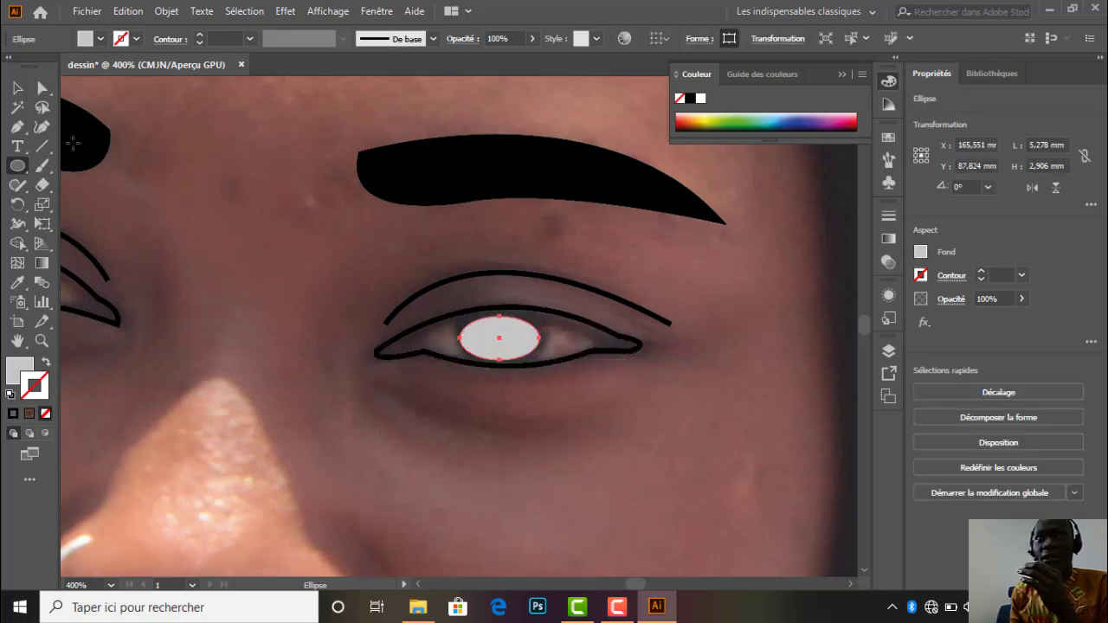
click(100, 39)
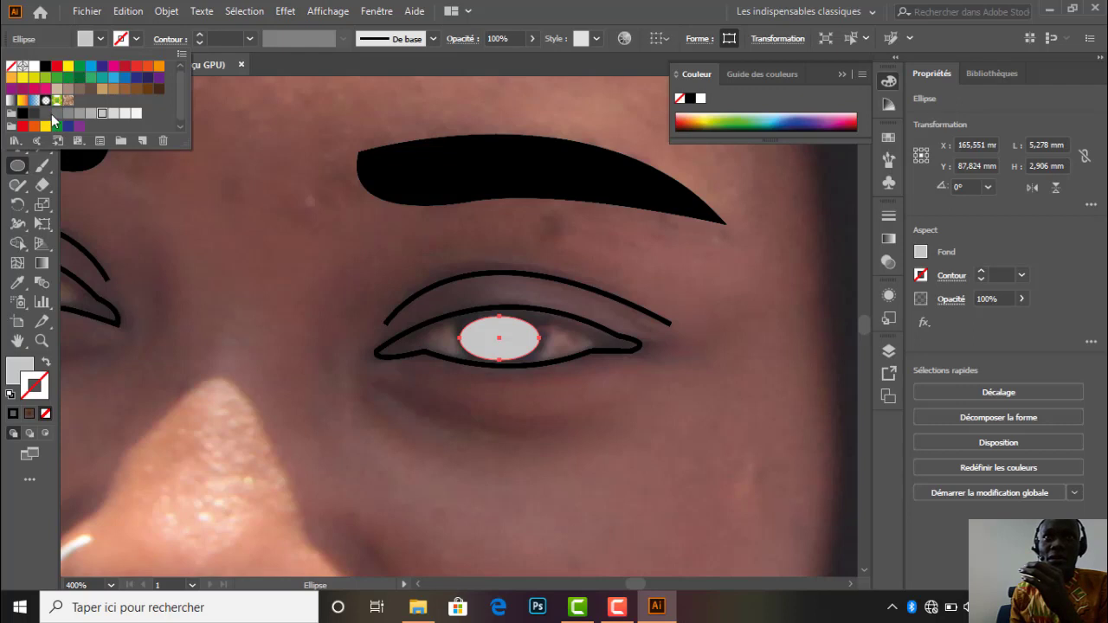
click(12, 101)
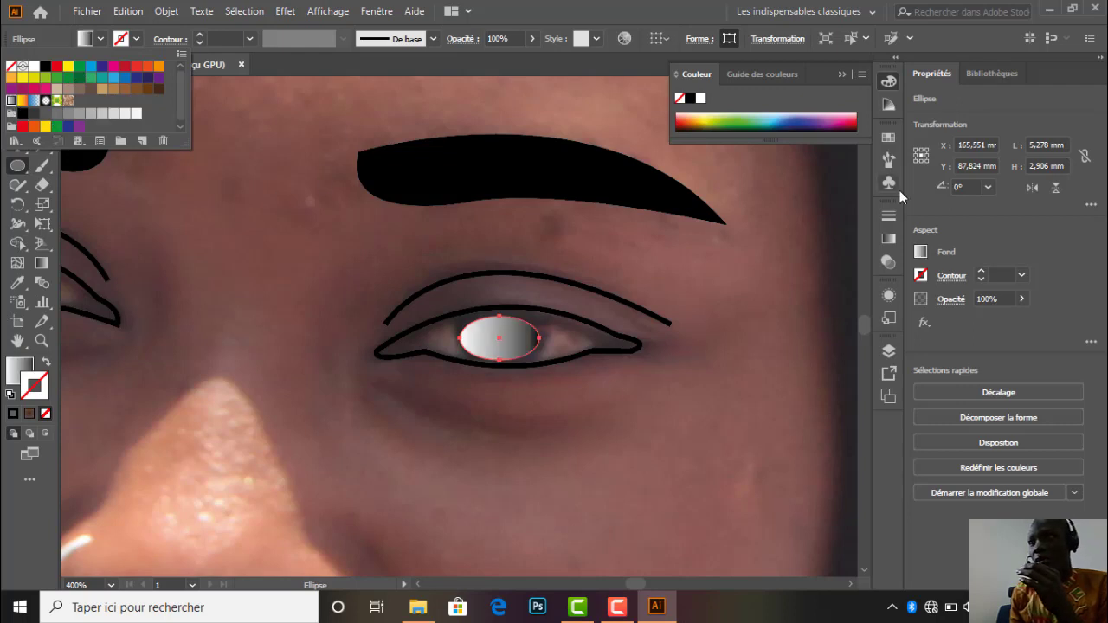
Apply the radial brown gradient to the iris ellipse's stroke and set its first stop, at 1.68%, to a medium brown.
click(891, 239)
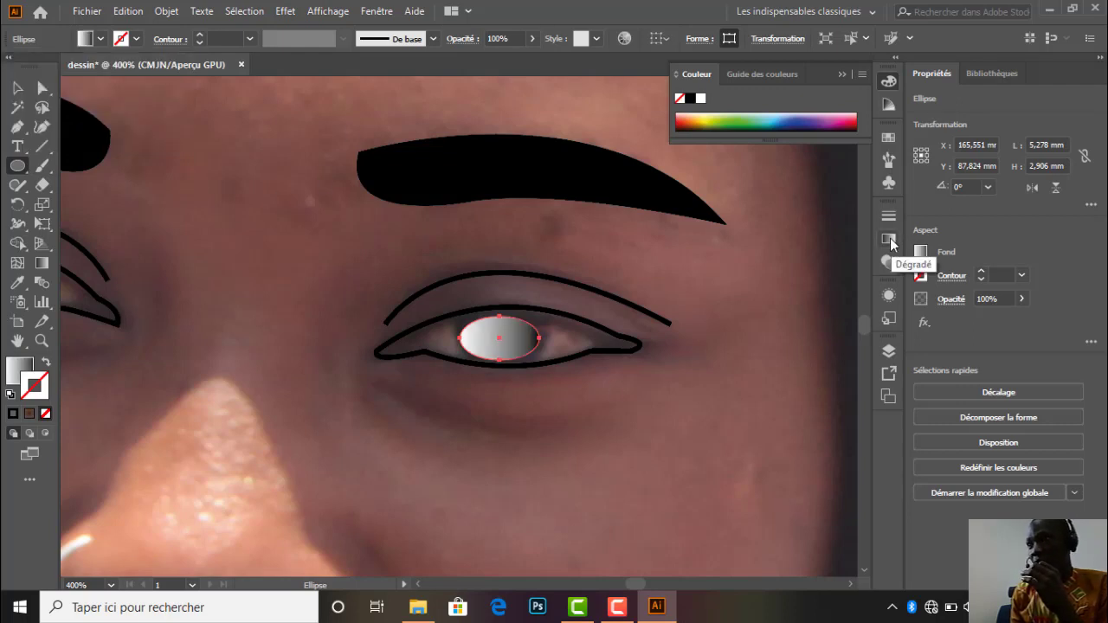
click(889, 240)
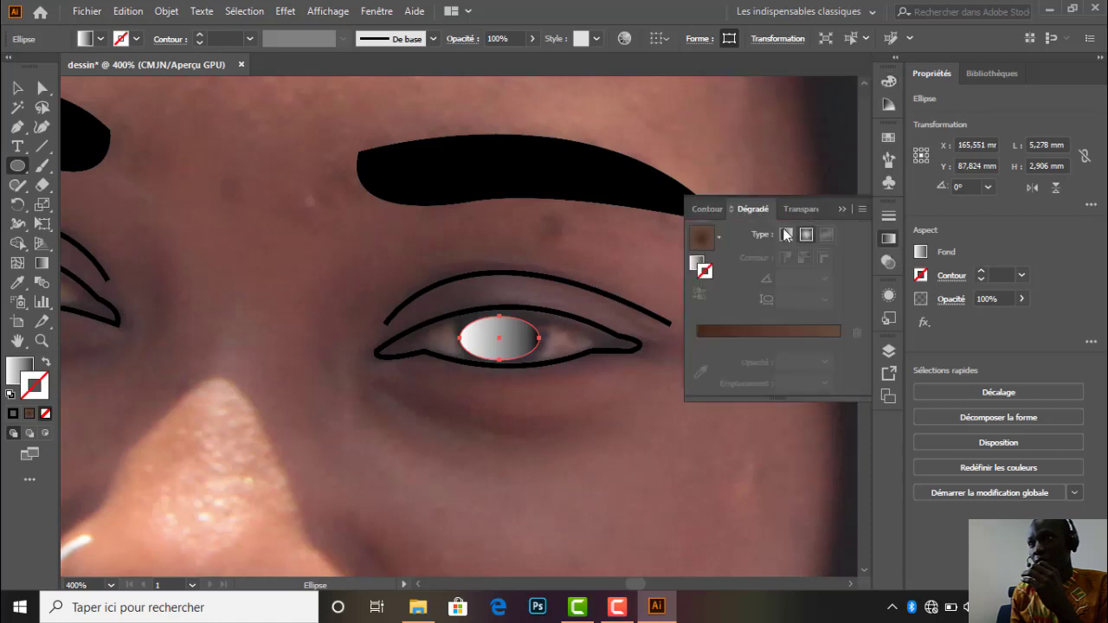
click(807, 238)
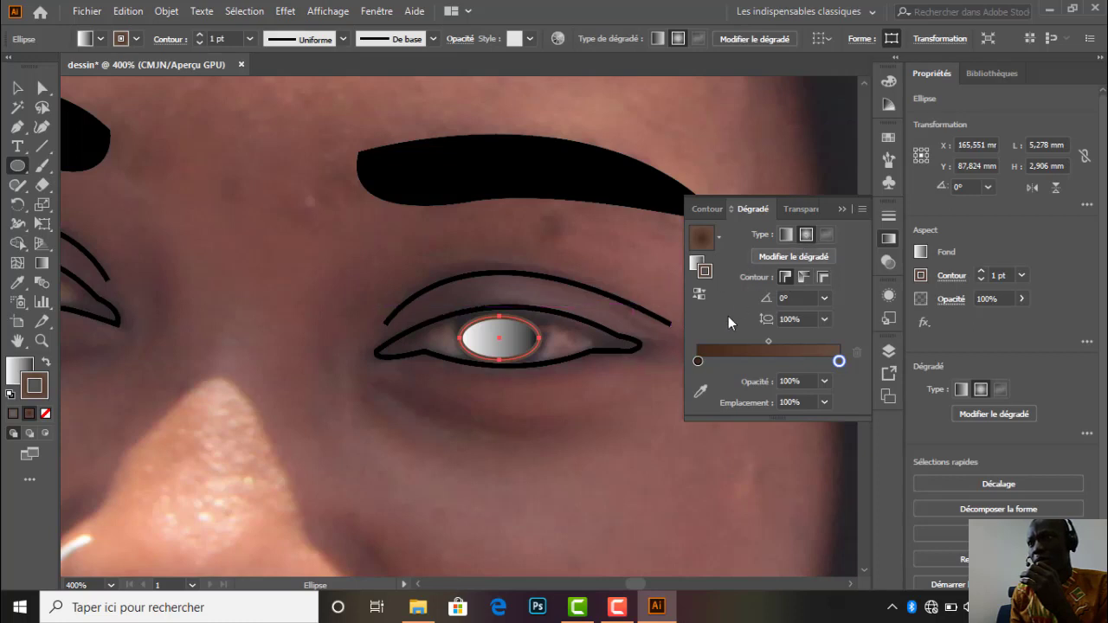
drag(698, 362, 700, 362)
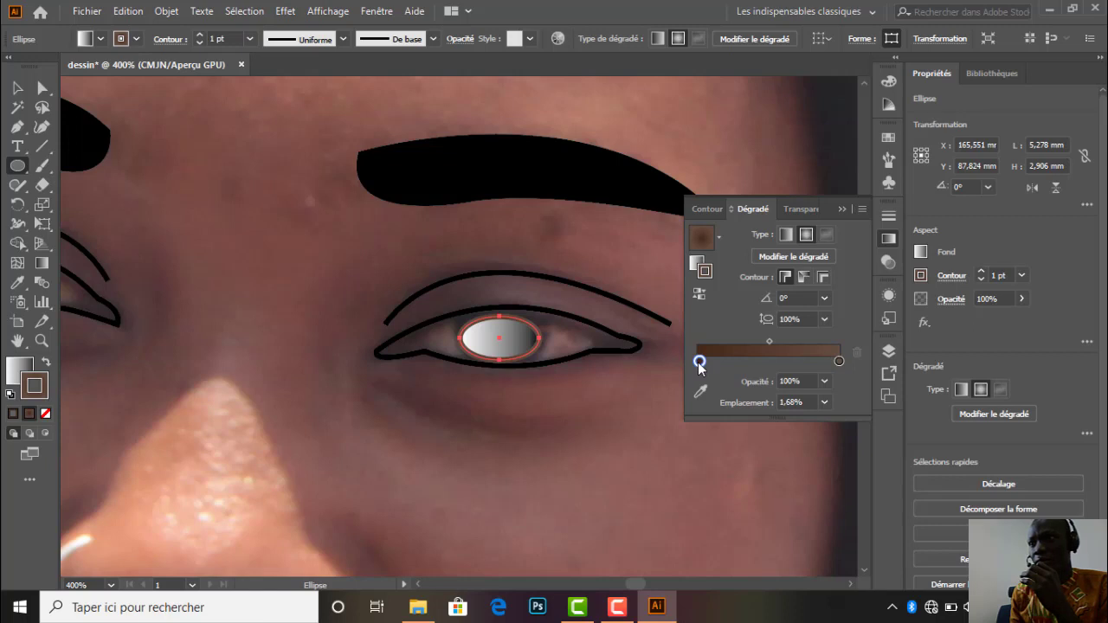
double_click(699, 362)
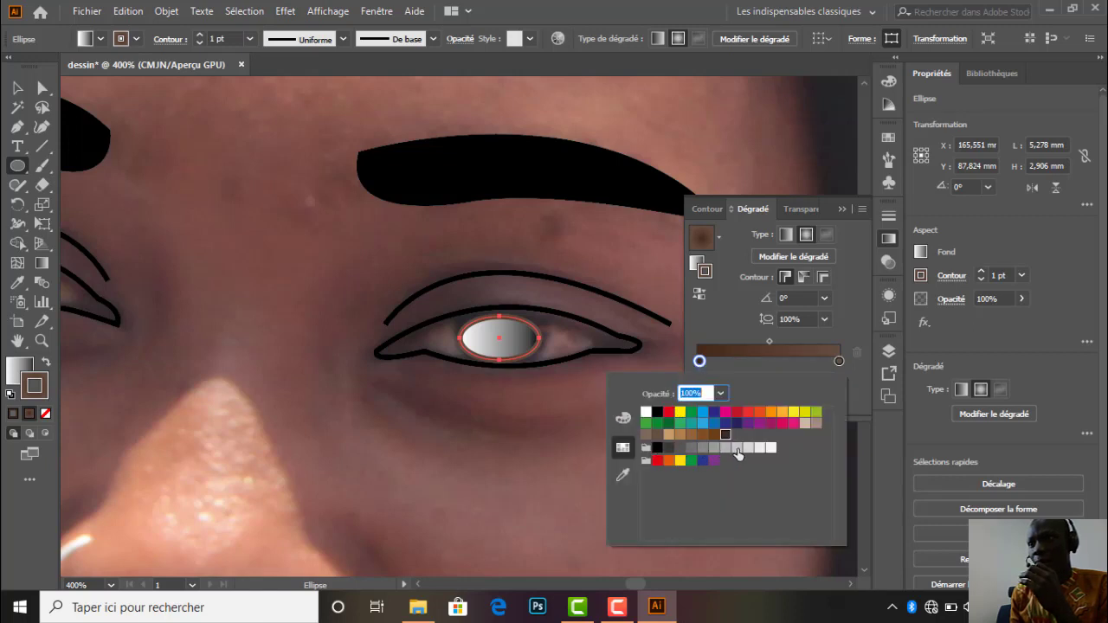
click(702, 435)
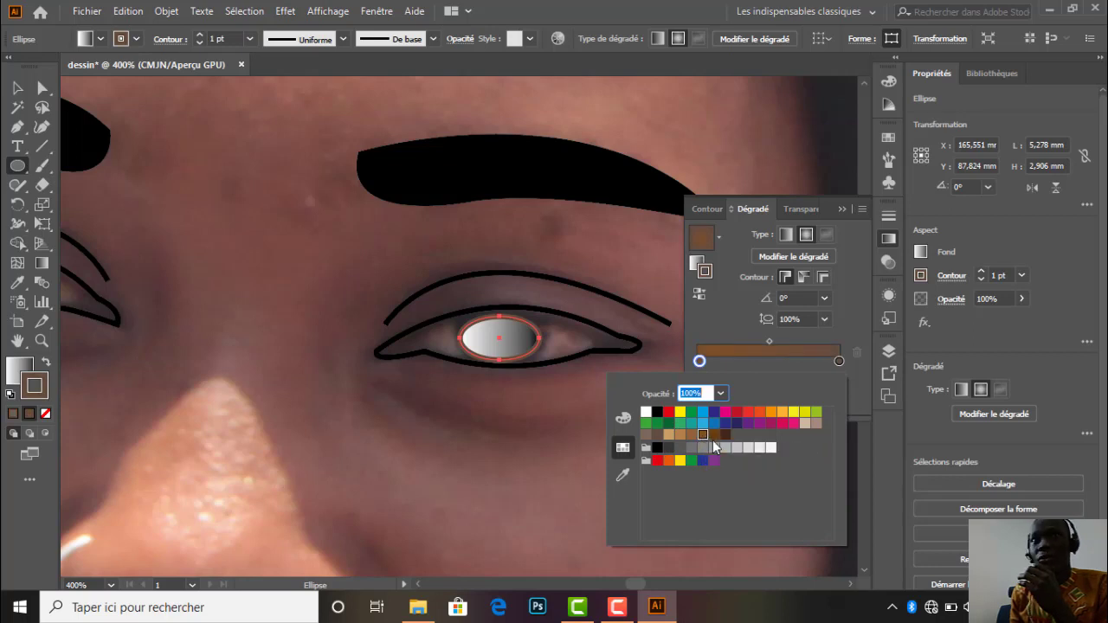
Swap the iris ellipse's fill and stroke so the brown radial gradient fills it, and remove the stroke.
click(45, 365)
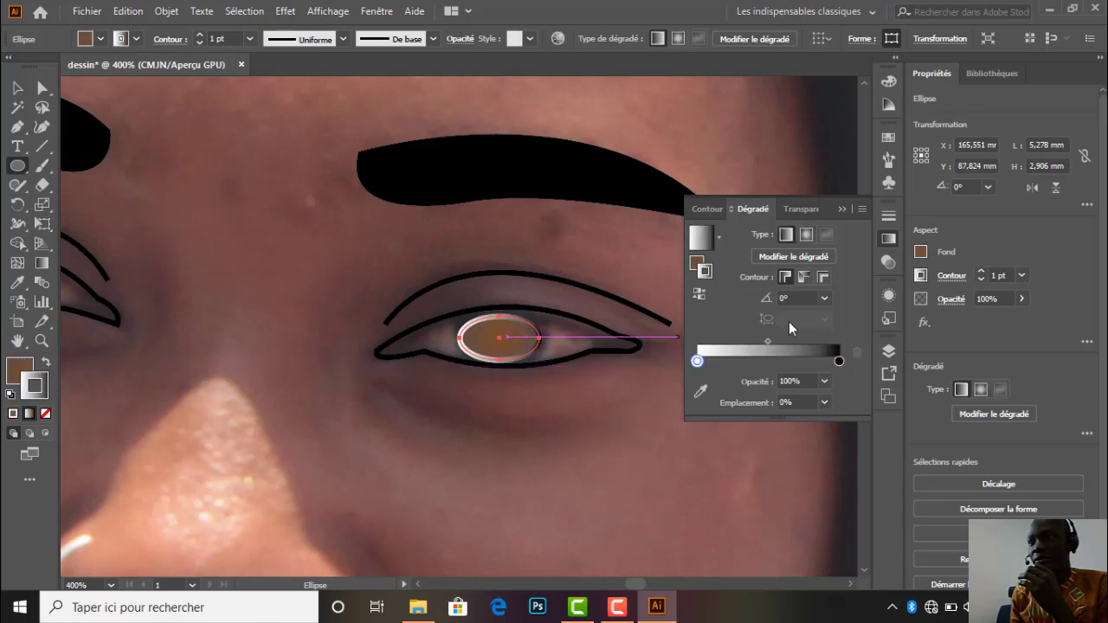
click(806, 234)
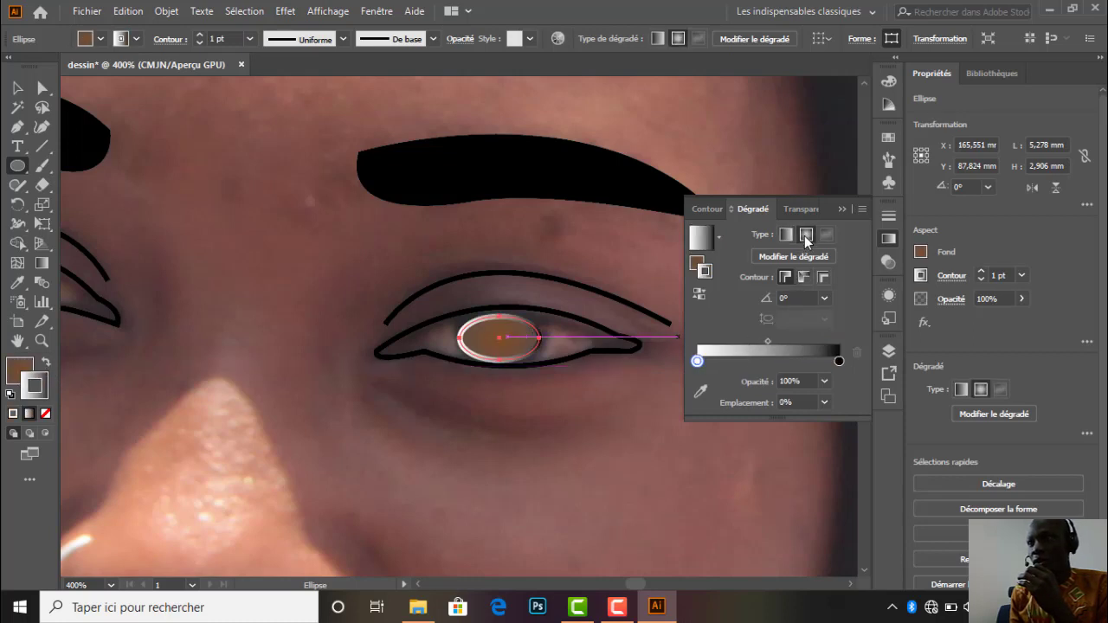
double_click(698, 361)
click(41, 365)
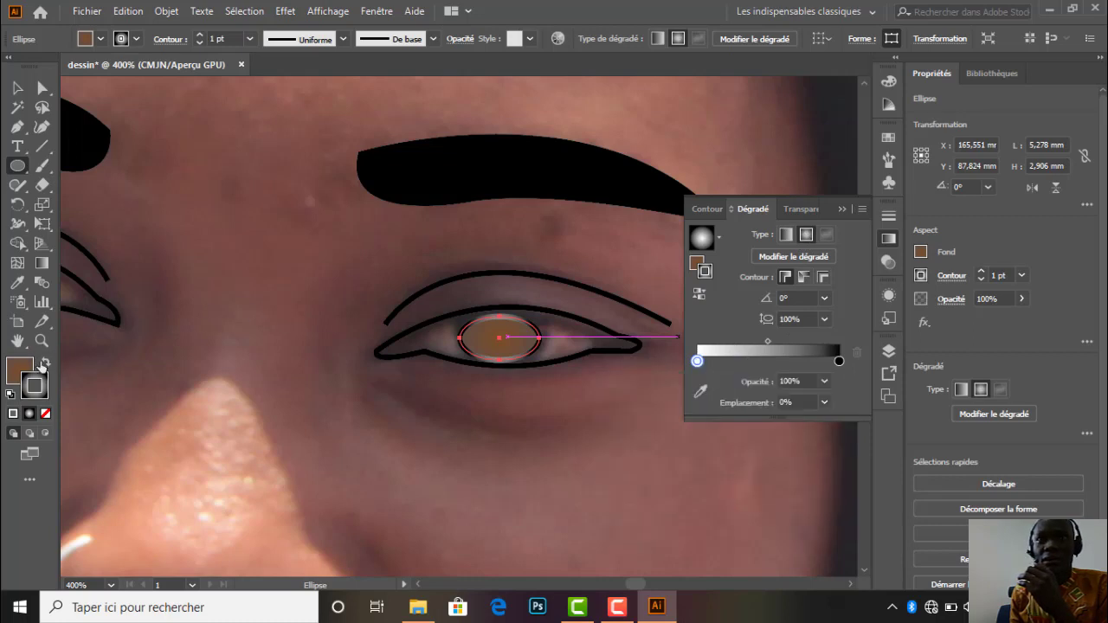
click(45, 365)
click(45, 365)
click(45, 413)
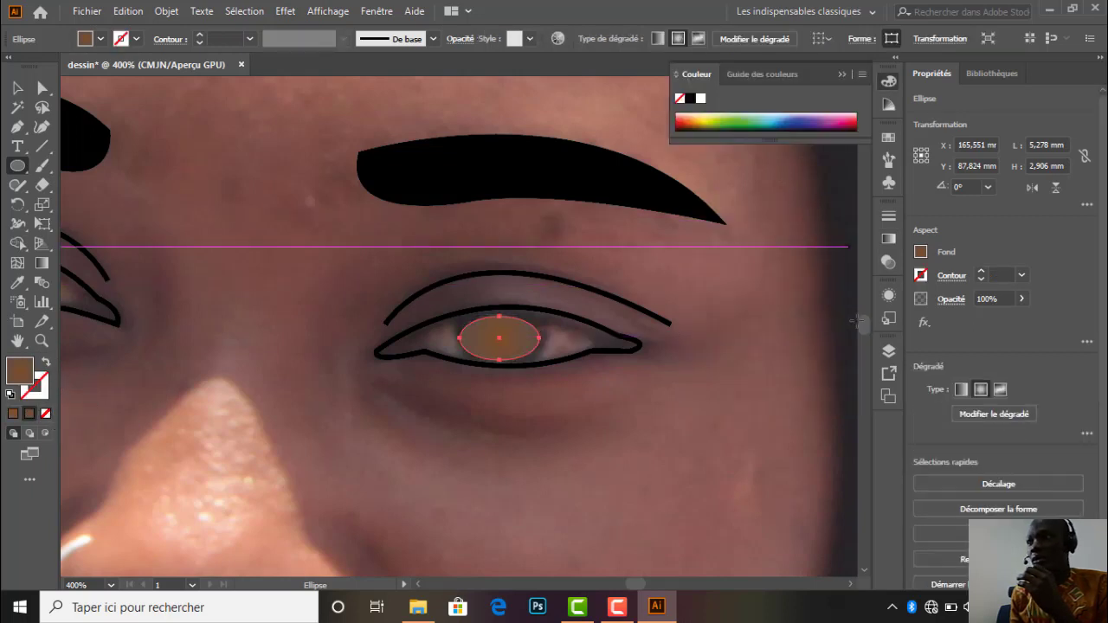
Recolour the first stop of the iris gradient with a dark purplish grey sampled from the eye in the photo.
click(887, 240)
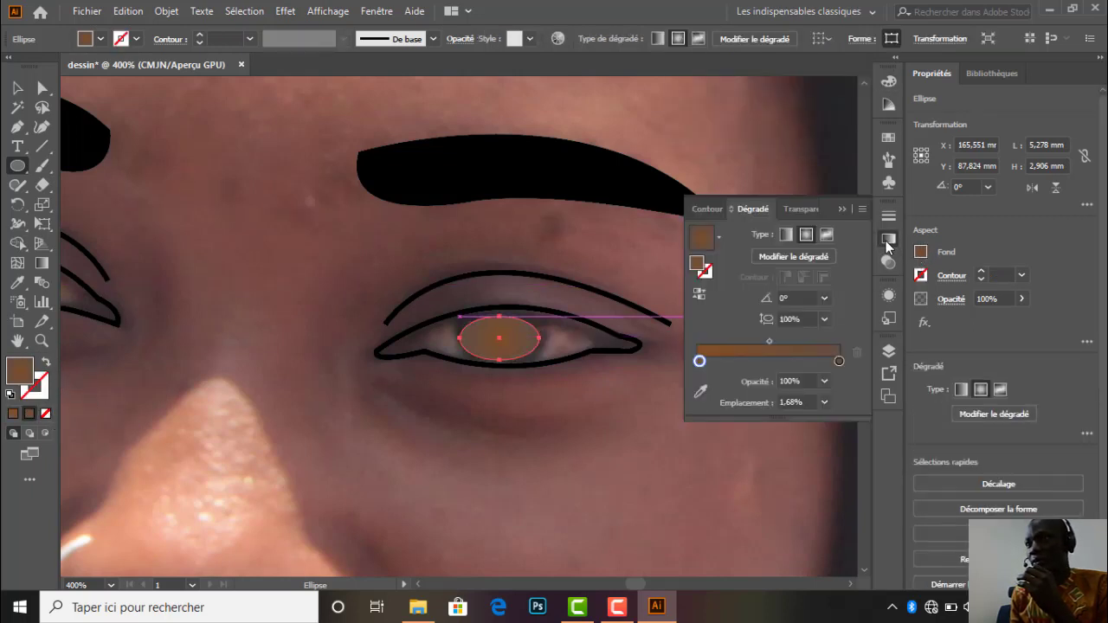
double_click(699, 362)
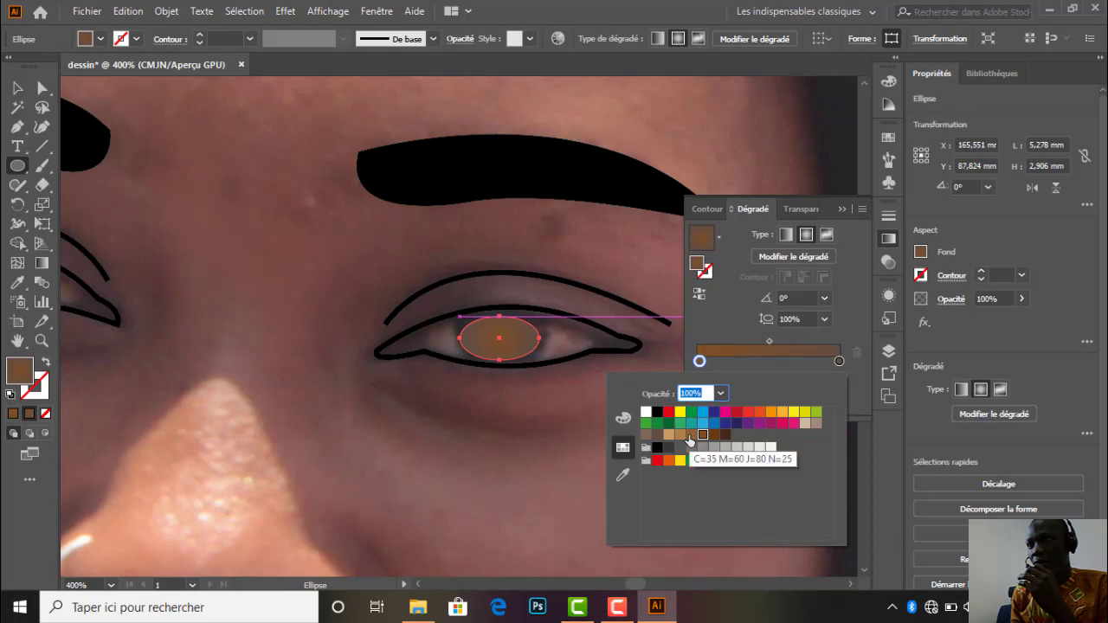
click(692, 437)
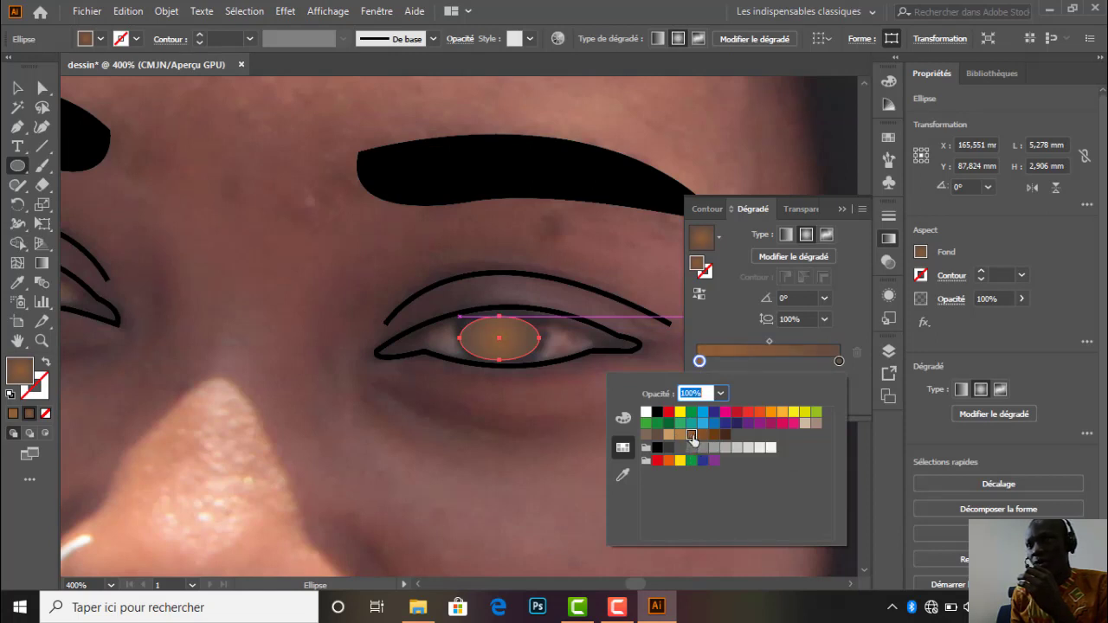
click(622, 468)
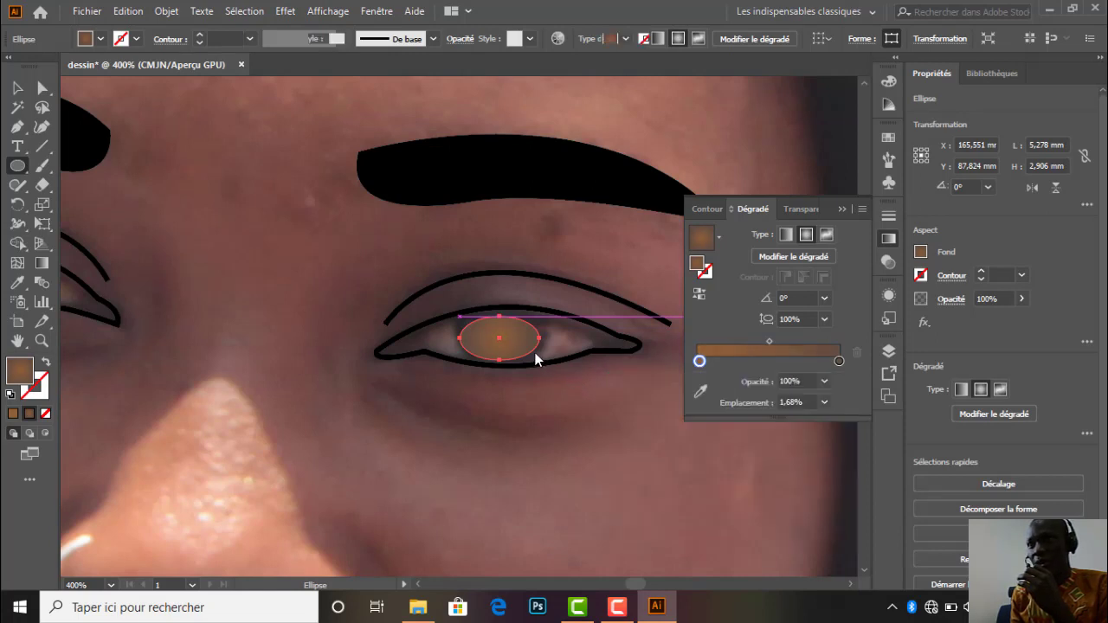
click(542, 347)
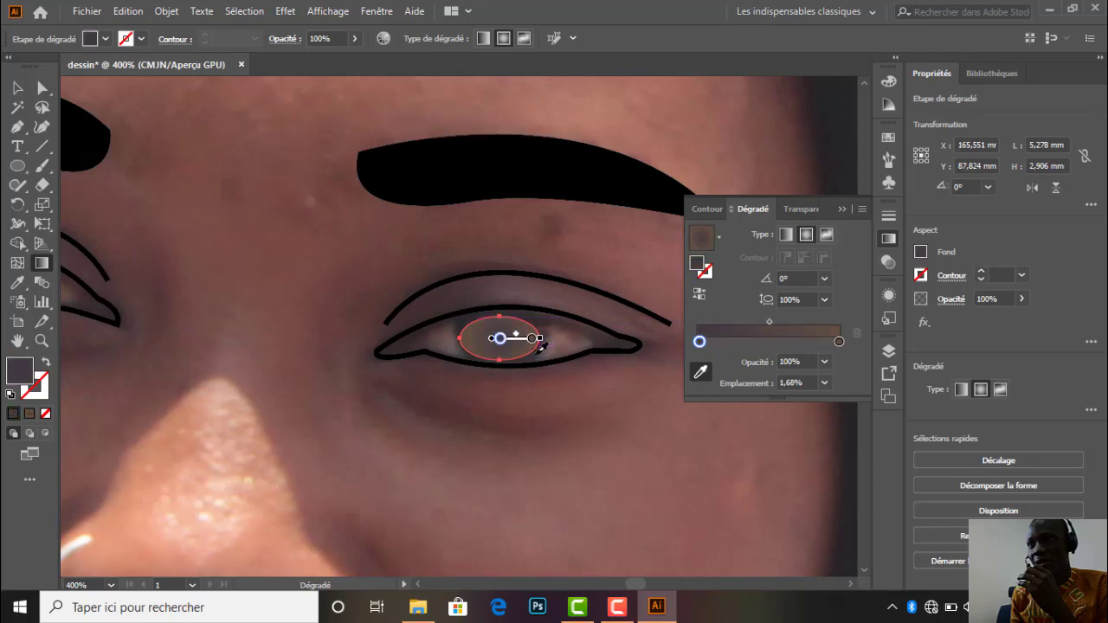
Try several darker and lighter brown swatches on the outer stop of the iris gradient, returning to the muted grey-brown.
click(840, 342)
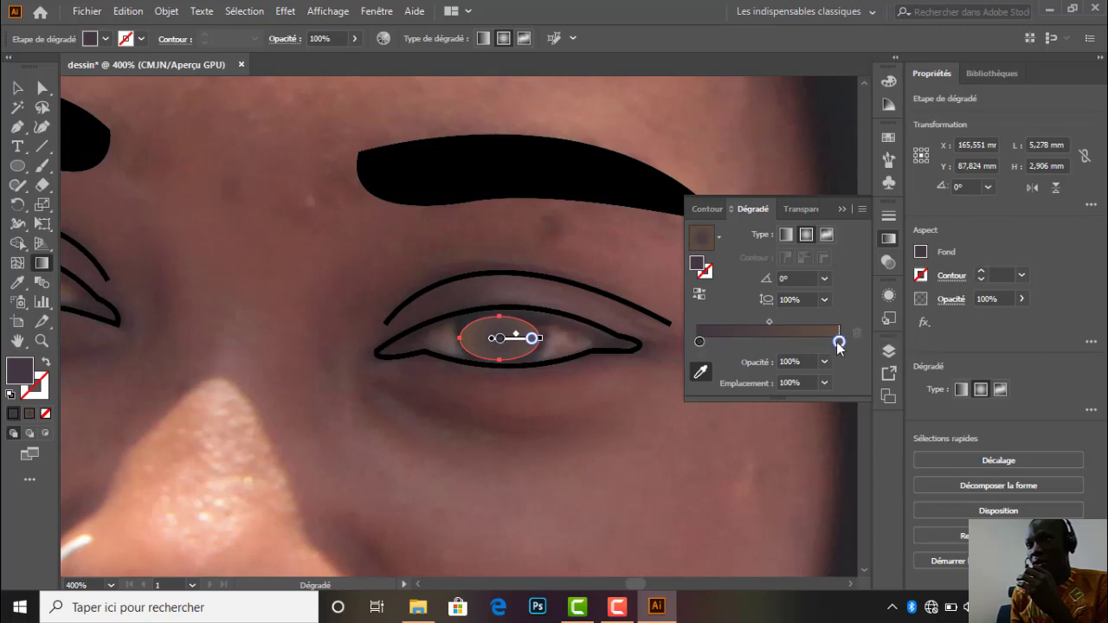
double_click(838, 342)
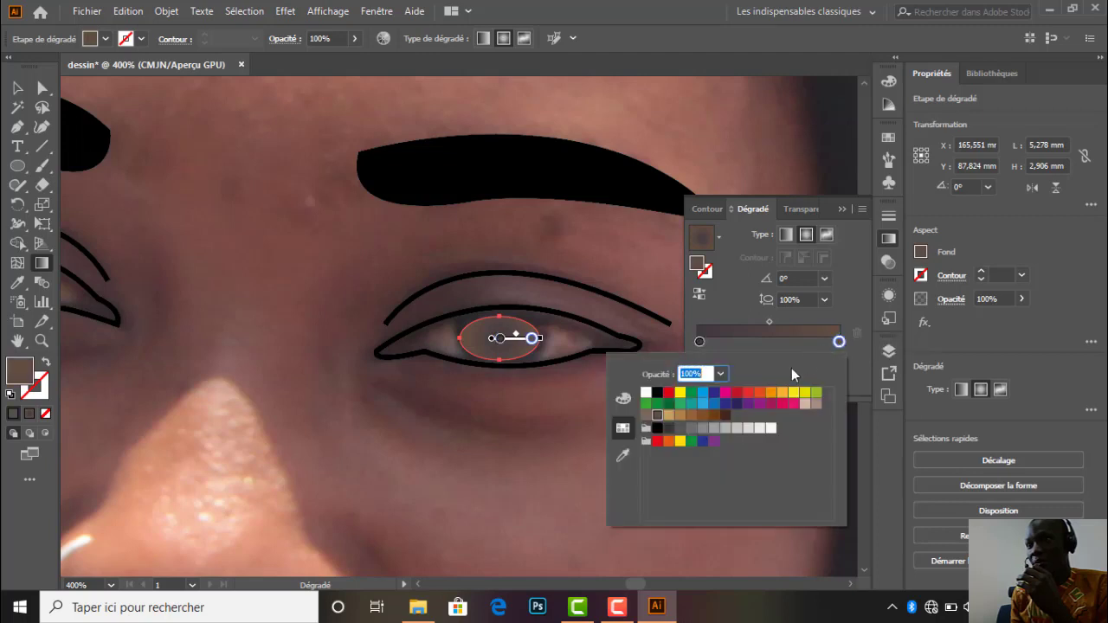
click(726, 416)
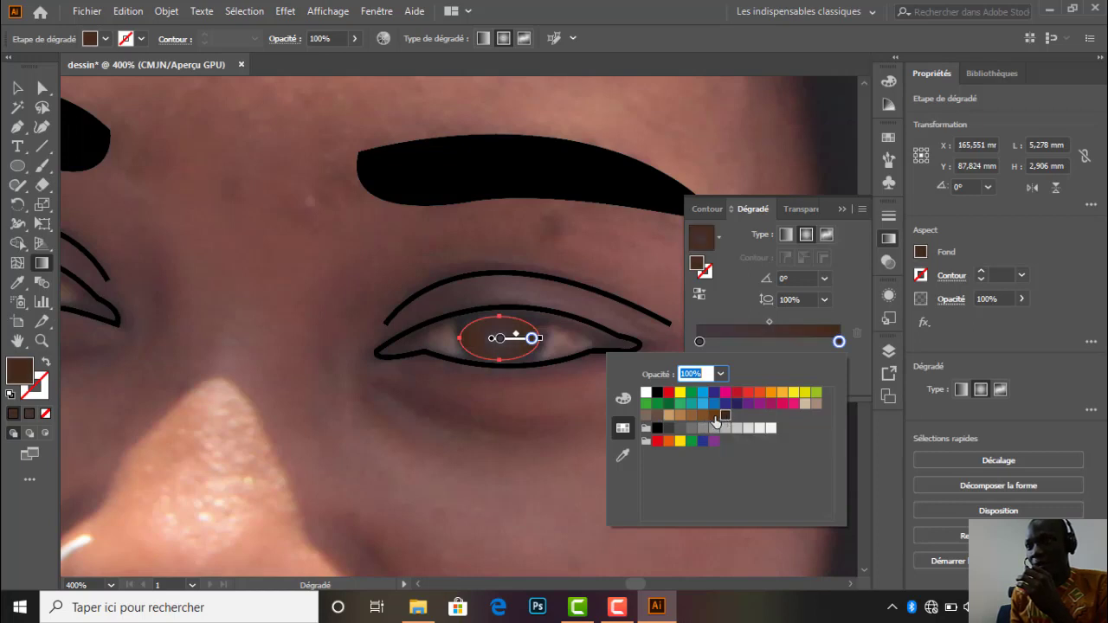
click(712, 415)
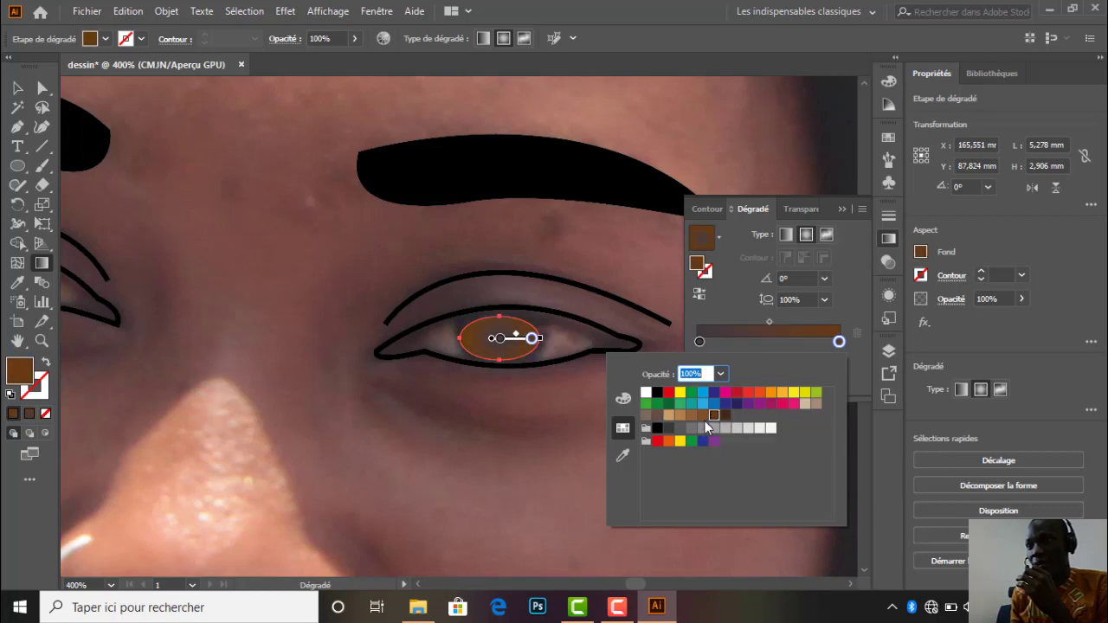
click(702, 415)
click(691, 417)
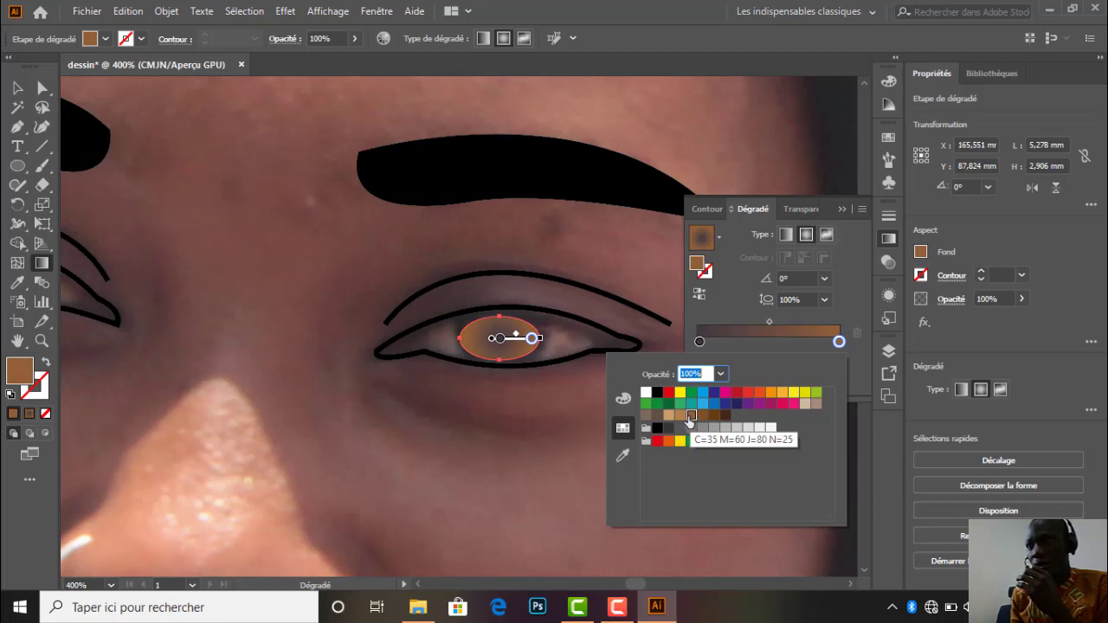
click(668, 416)
click(657, 416)
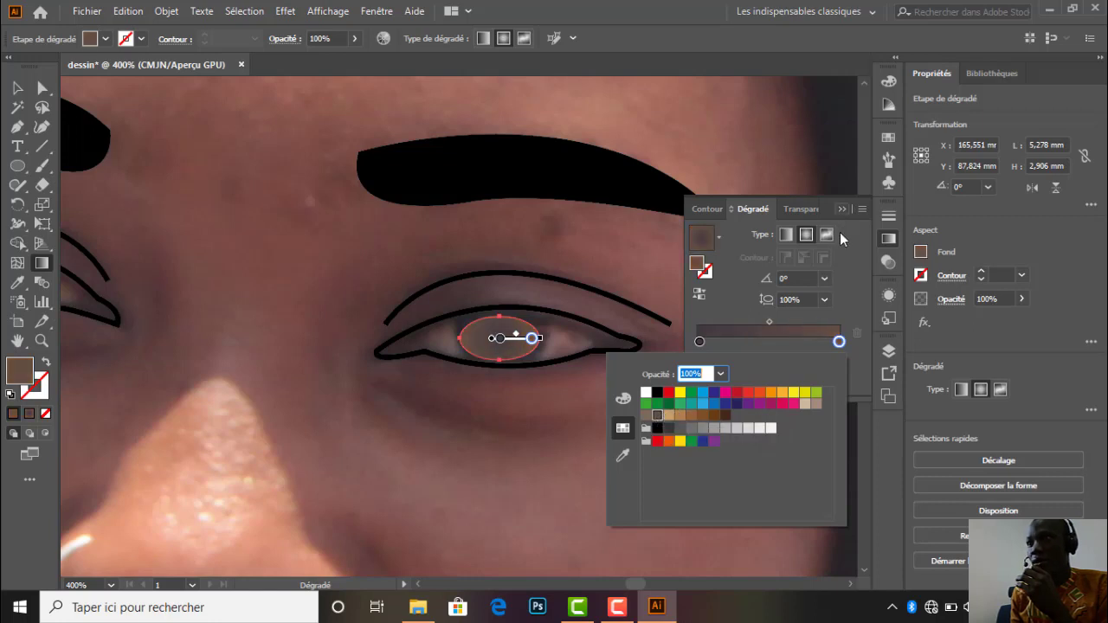
click(846, 211)
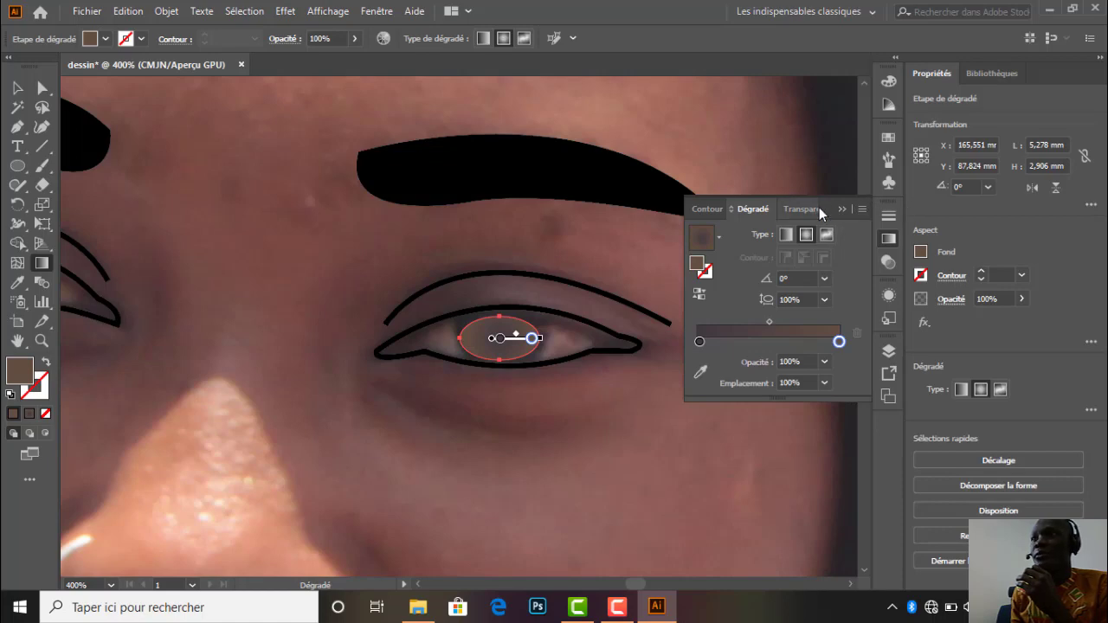
Deselect the iris and toggle the photo layer Calque 1 off and on to examine the drawn brows and eyes alone.
click(842, 209)
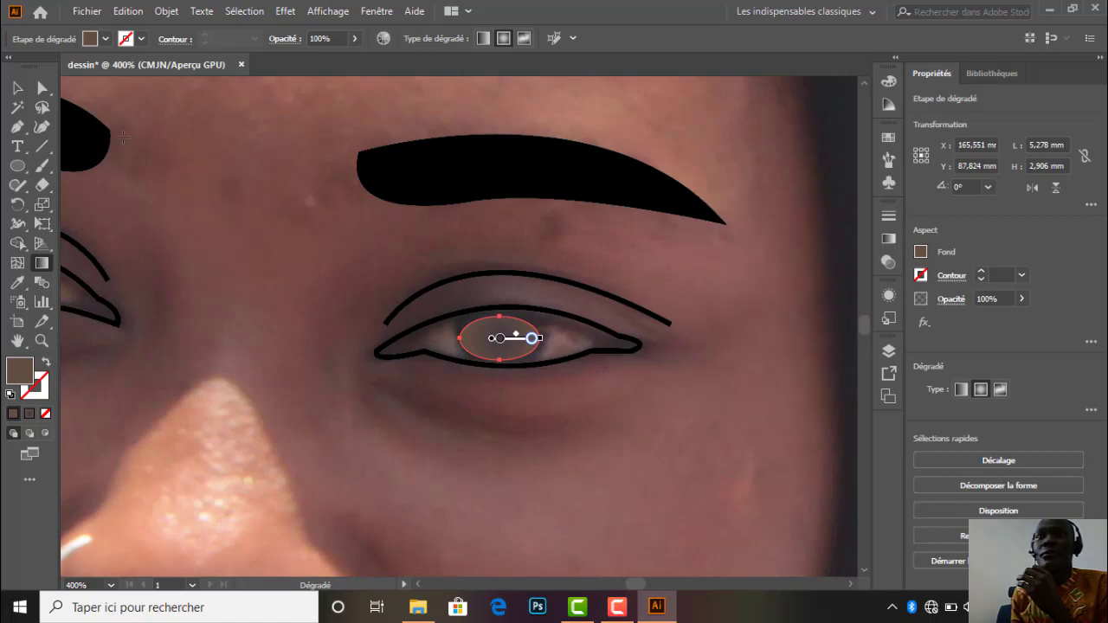
click(19, 90)
click(515, 414)
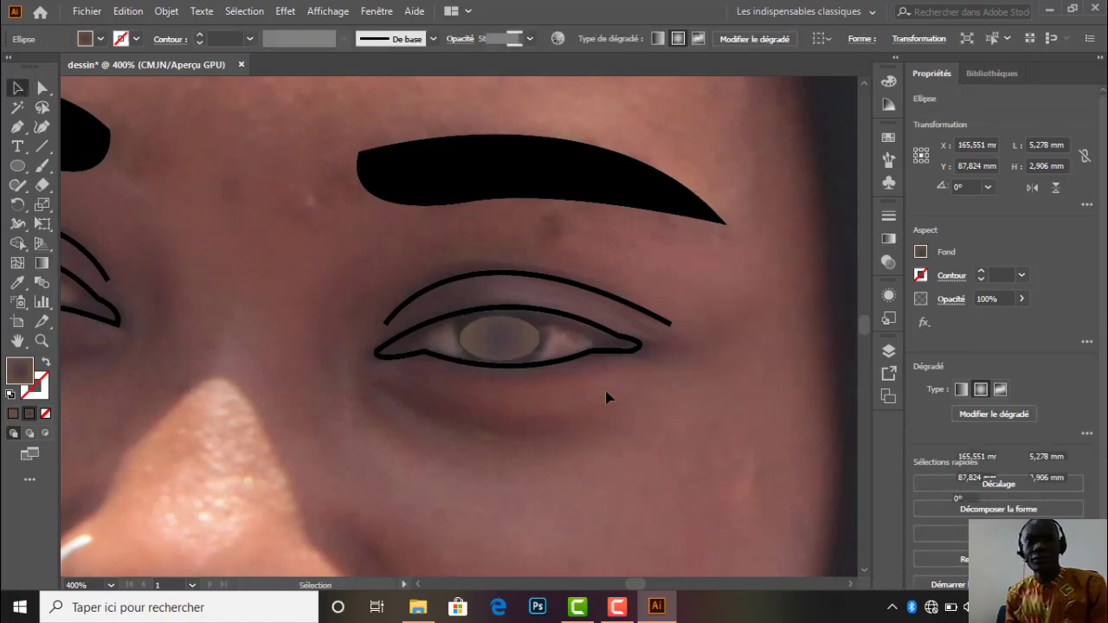
key(ctrl+0)
scroll(620, 427, up, 3)
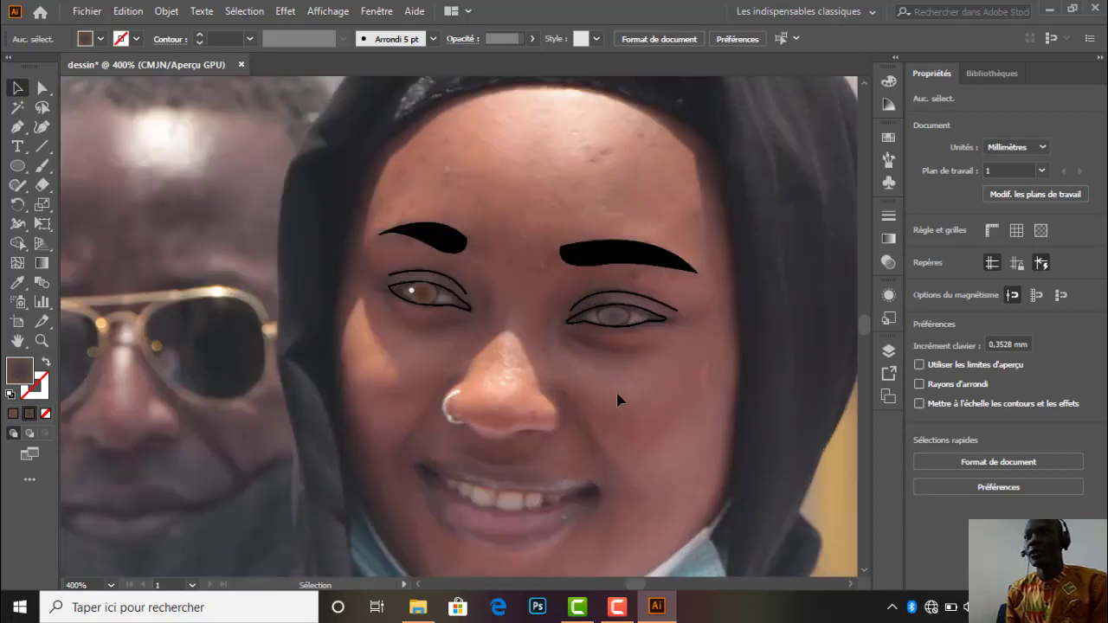
scroll(785, 310, down, 1)
click(890, 353)
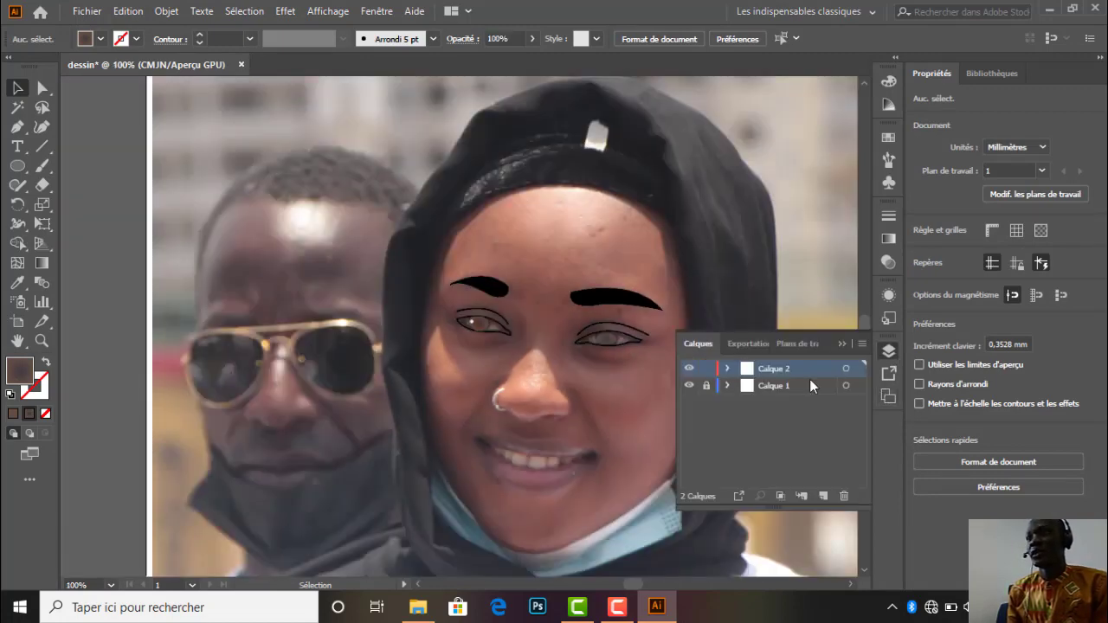
click(689, 385)
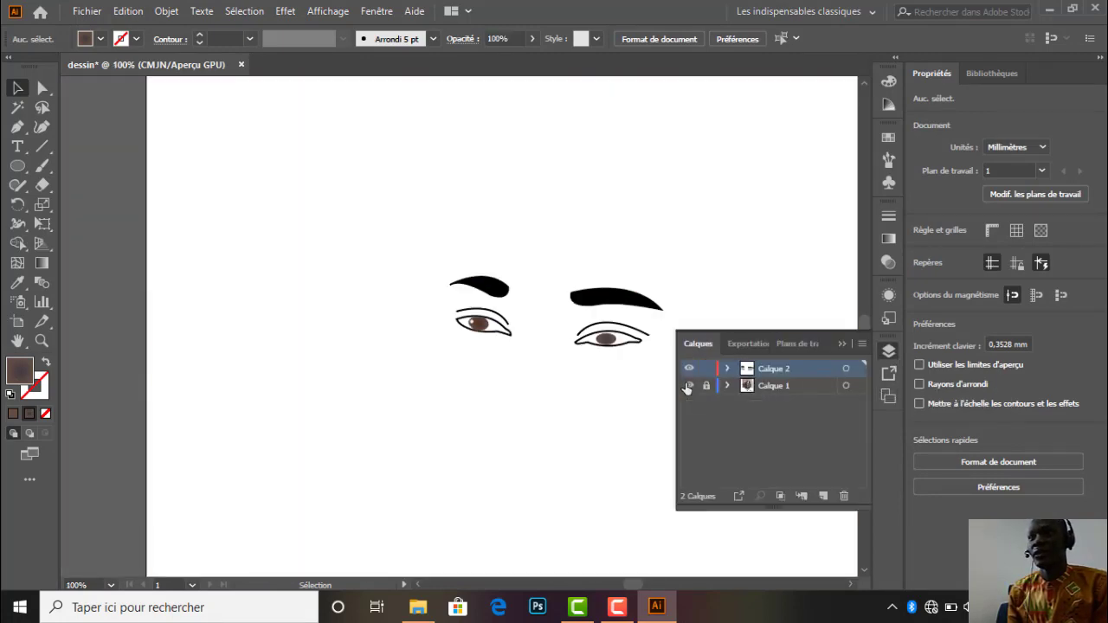
click(688, 385)
click(688, 386)
click(689, 386)
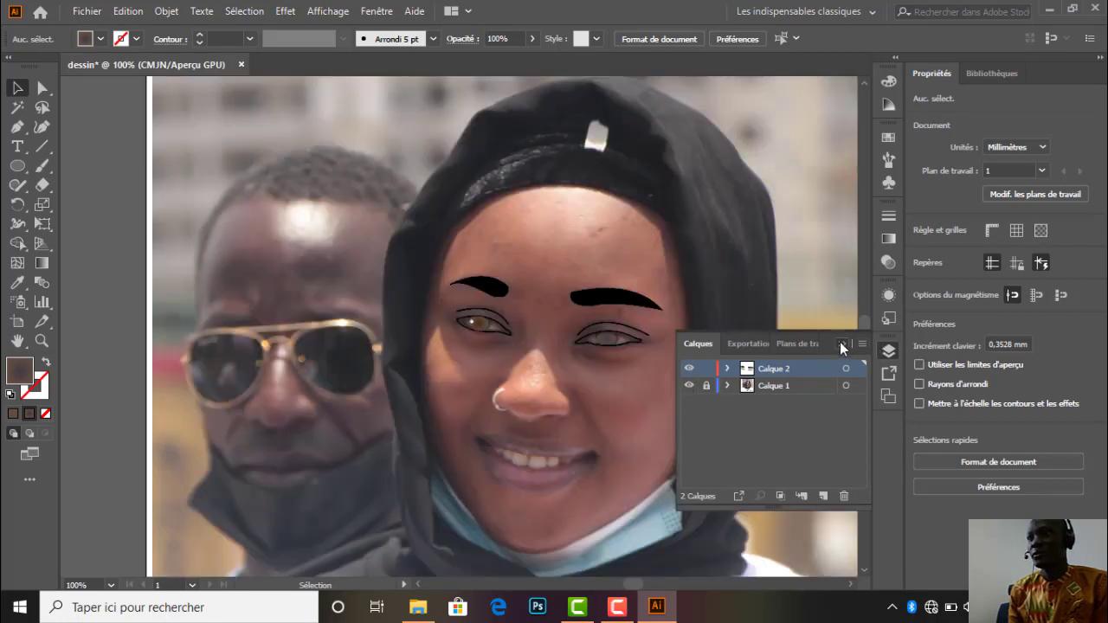
click(654, 413)
Start an eye-white Pen path inside the left-hand eye, curving from below the iris through the inner corner to the iris's upper edge.
scroll(692, 400, up, 1)
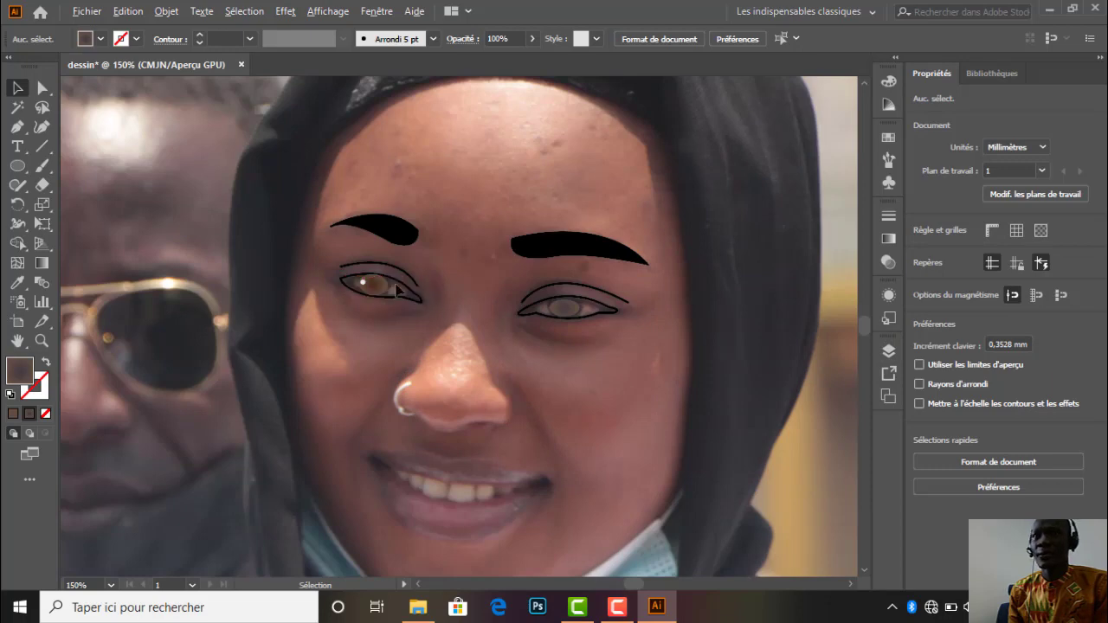
scroll(355, 284, up, 3)
scroll(429, 336, down, 1)
scroll(429, 336, up, 4)
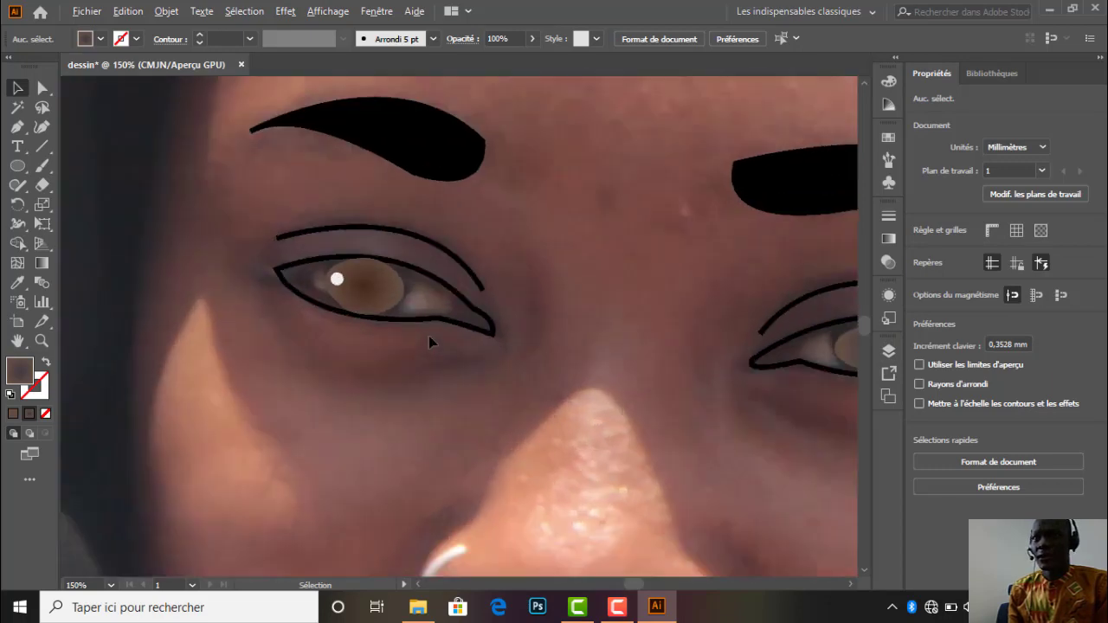
click(18, 126)
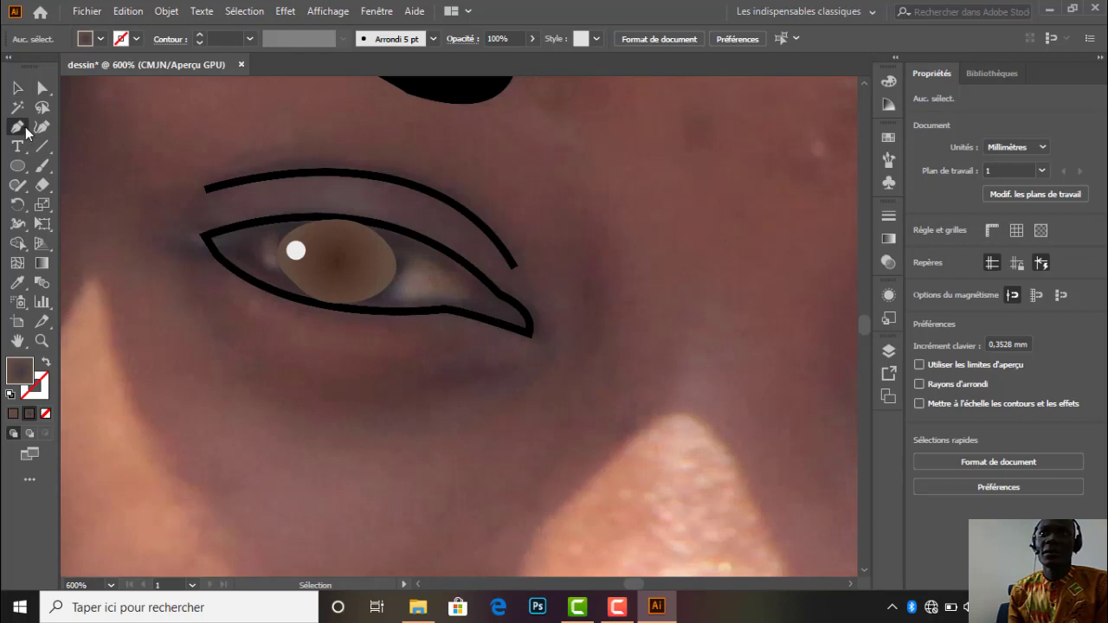
click(433, 297)
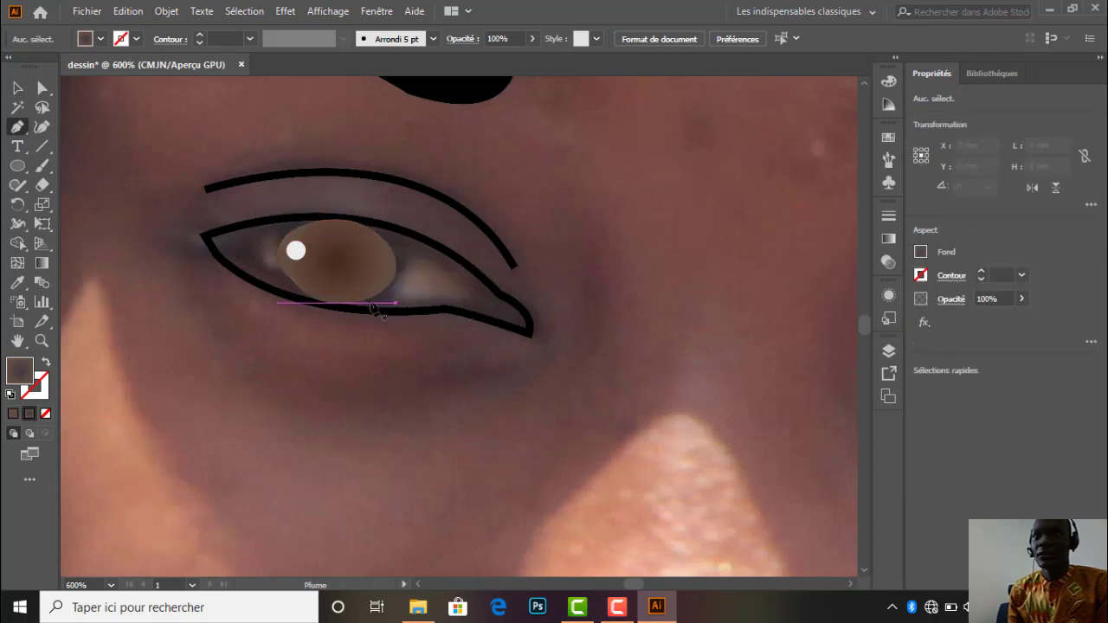
click(372, 303)
drag(470, 290, 350, 231)
click(391, 242)
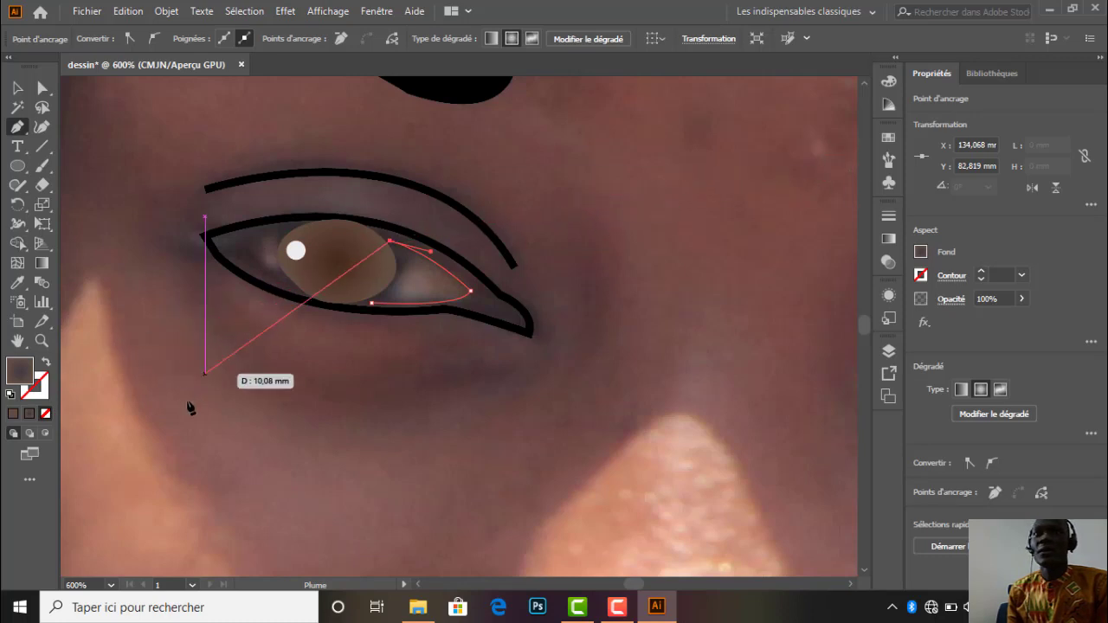
Set the open eye-white path to no fill and a black stroke.
click(890, 90)
click(890, 90)
click(885, 84)
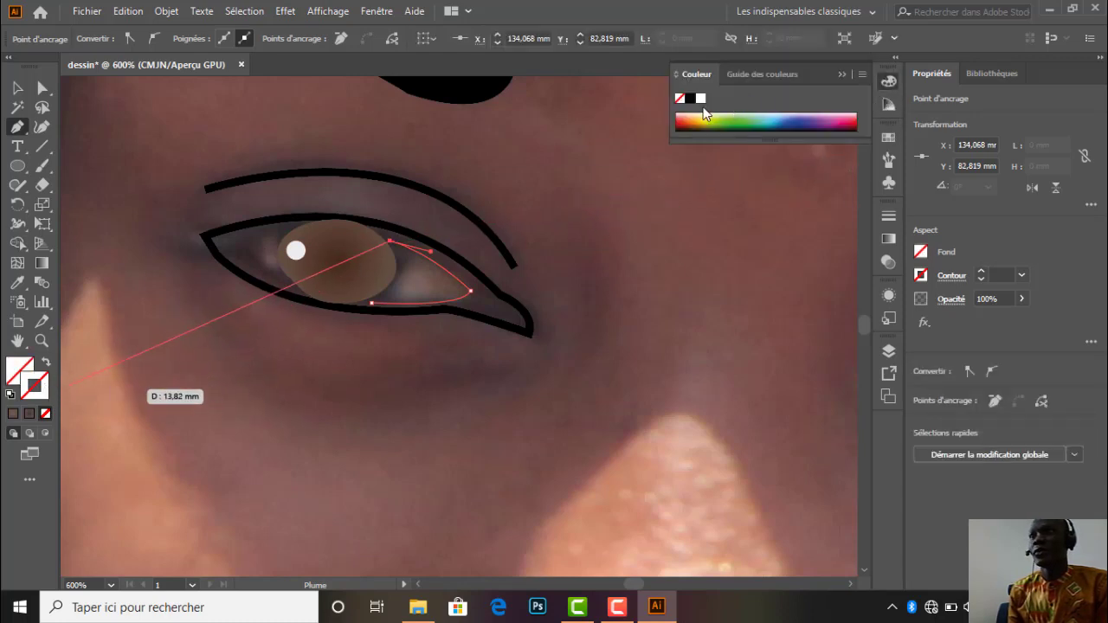
click(690, 98)
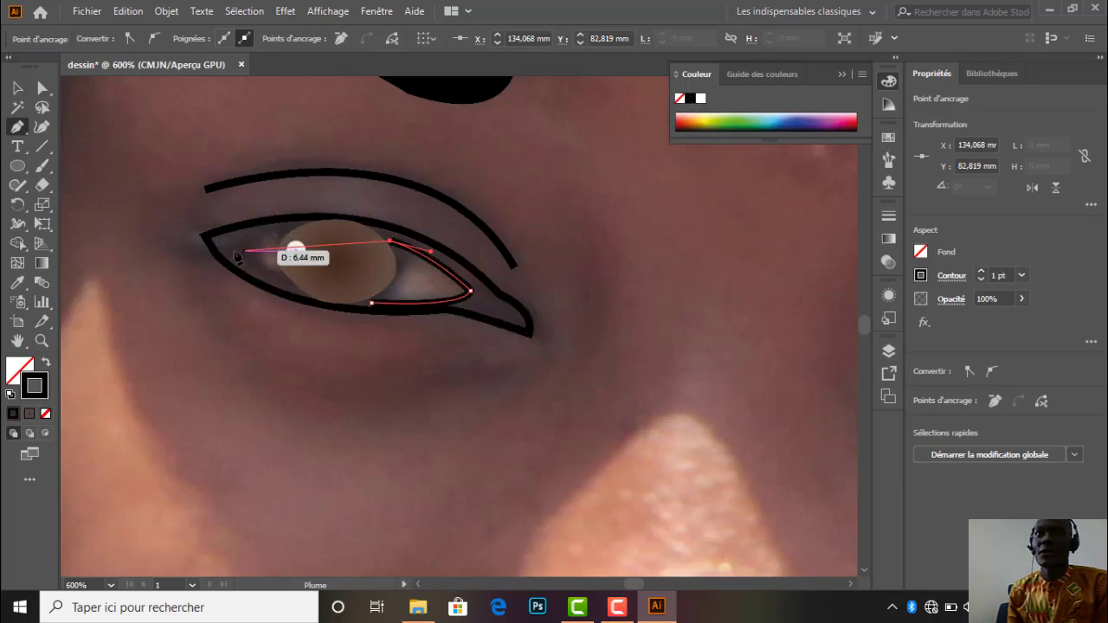
Continue the eye-white path over the iris to the outer corner and close it with a curve along the lower lid.
drag(232, 251, 161, 304)
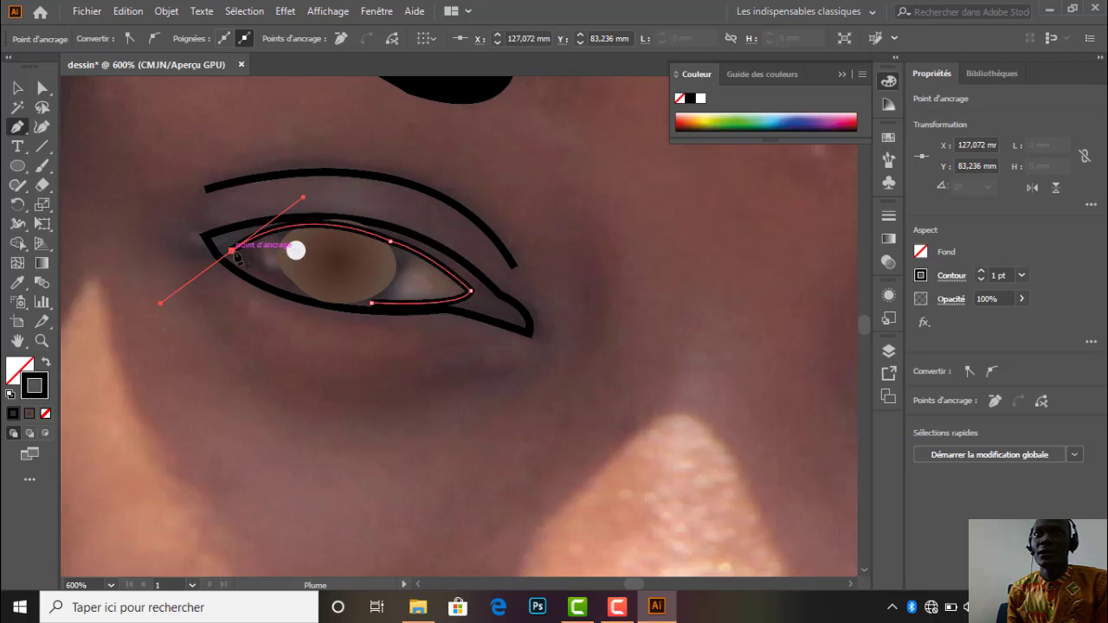
key(ctrl+z)
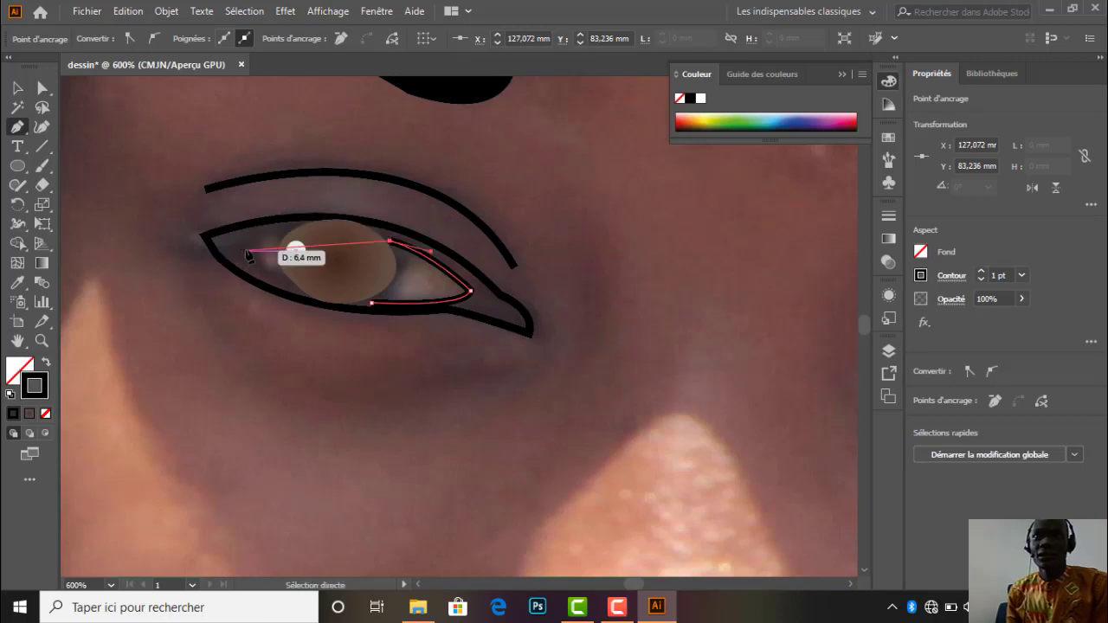
drag(239, 241, 168, 271)
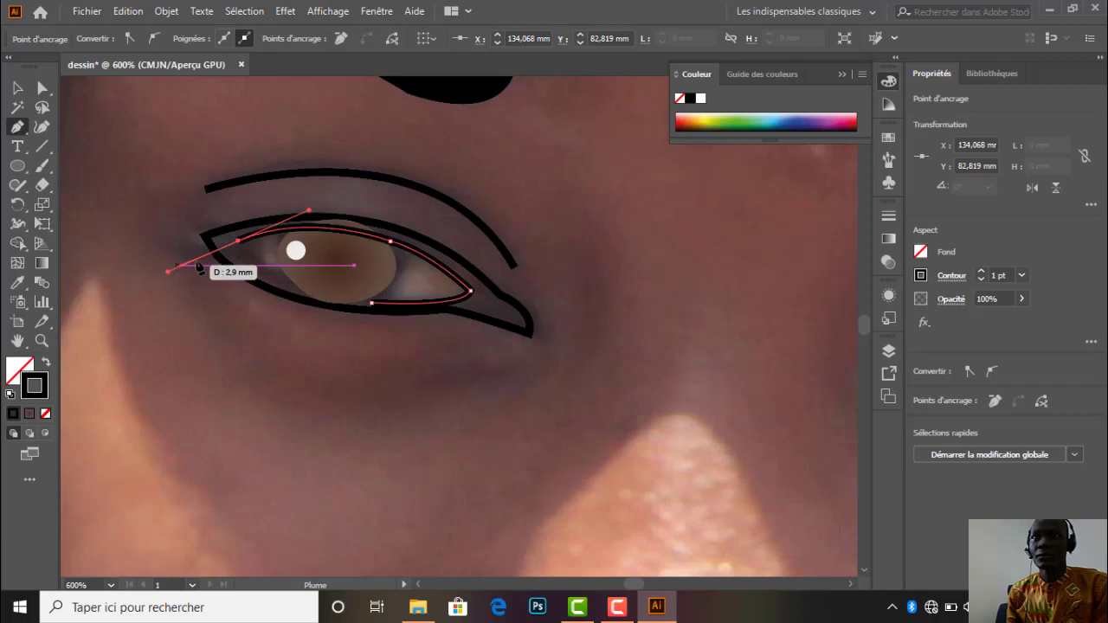
click(238, 240)
drag(370, 304, 475, 316)
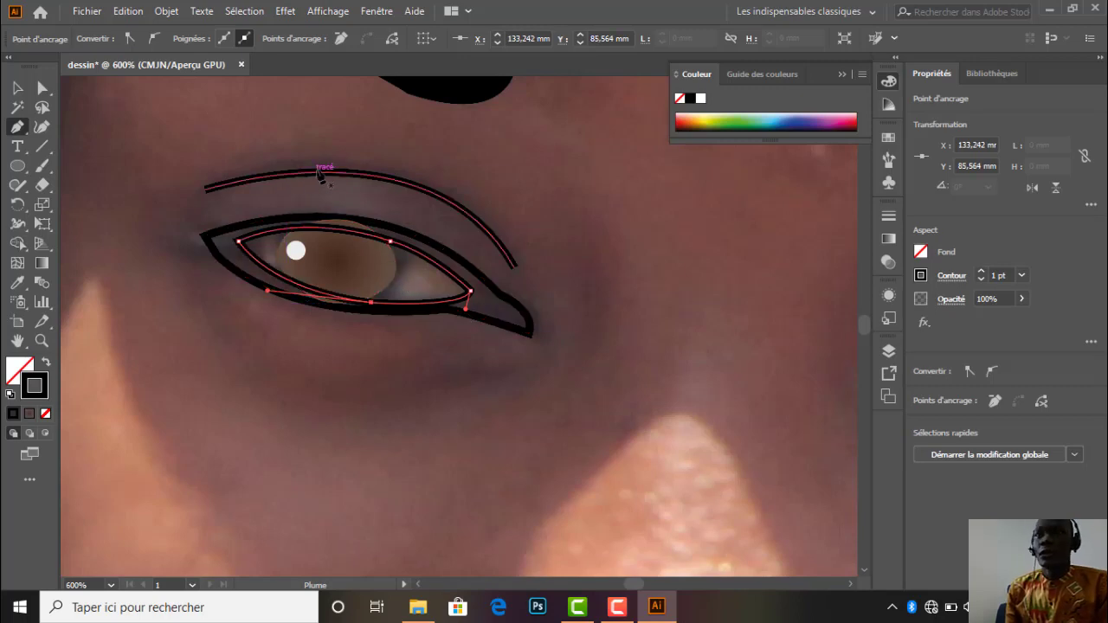
Fill the closed eye-white shape with white, keep its black stroke, and deselect it.
click(45, 364)
click(46, 365)
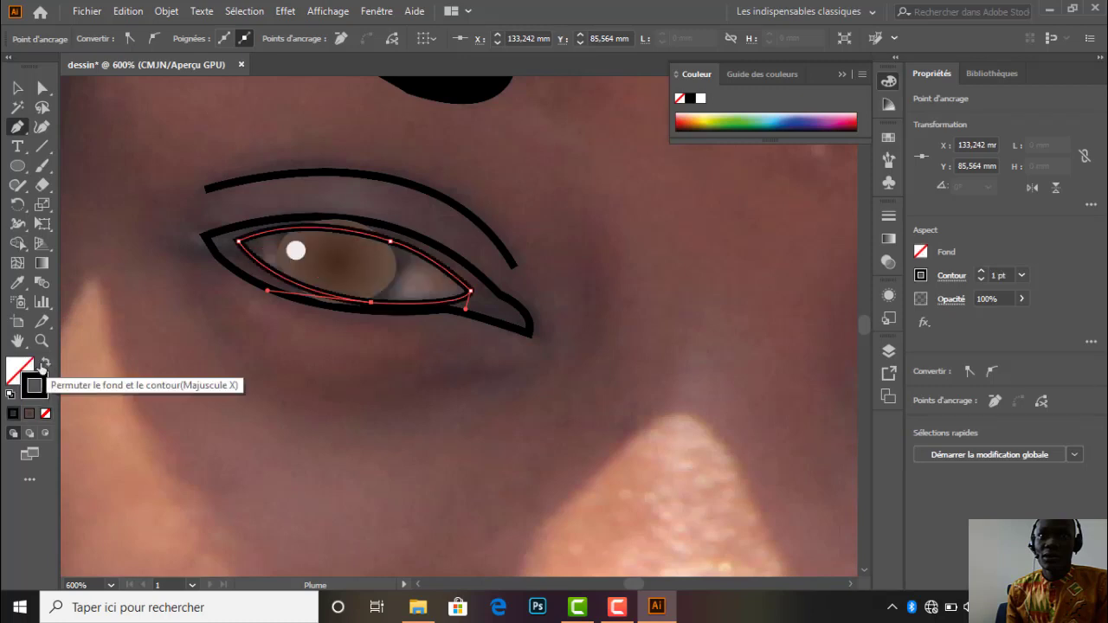
click(18, 367)
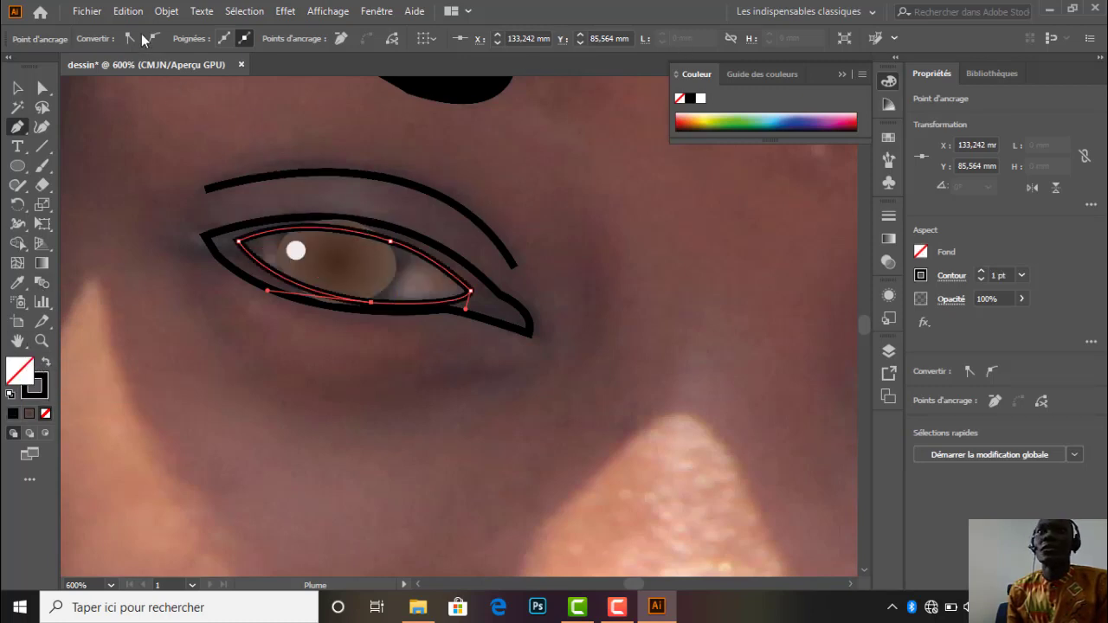
click(702, 100)
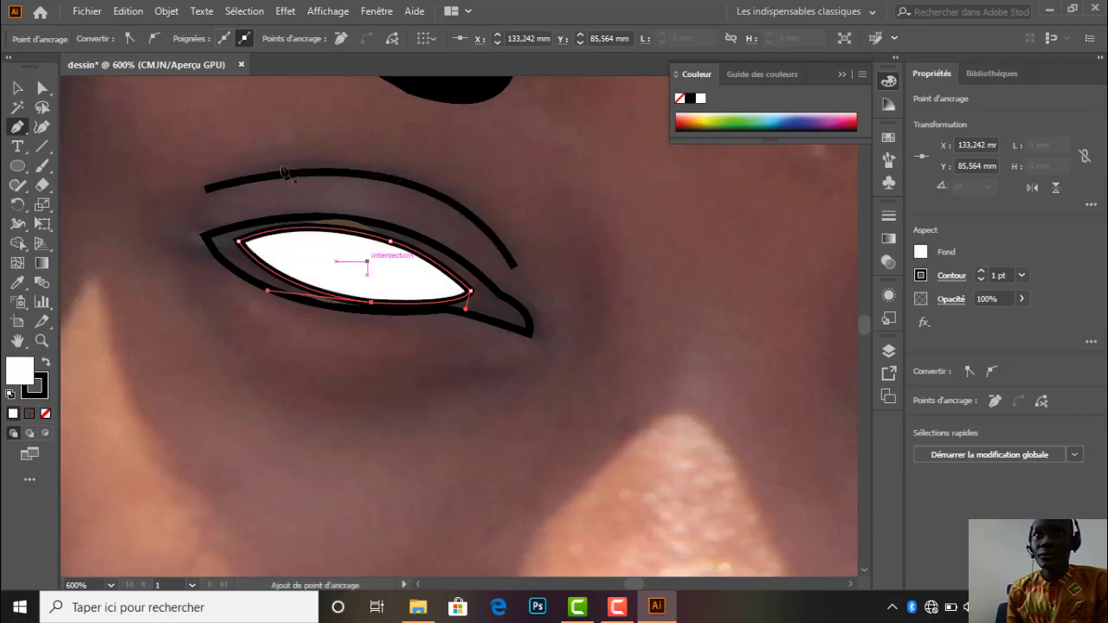
click(18, 107)
click(17, 89)
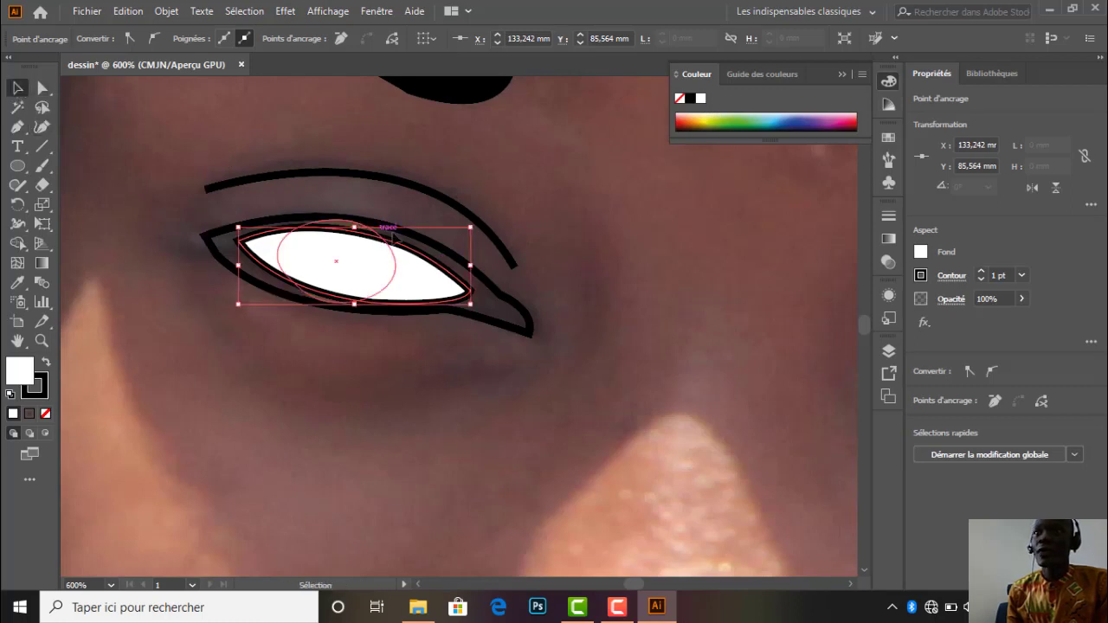
key(ctrl+shift+a)
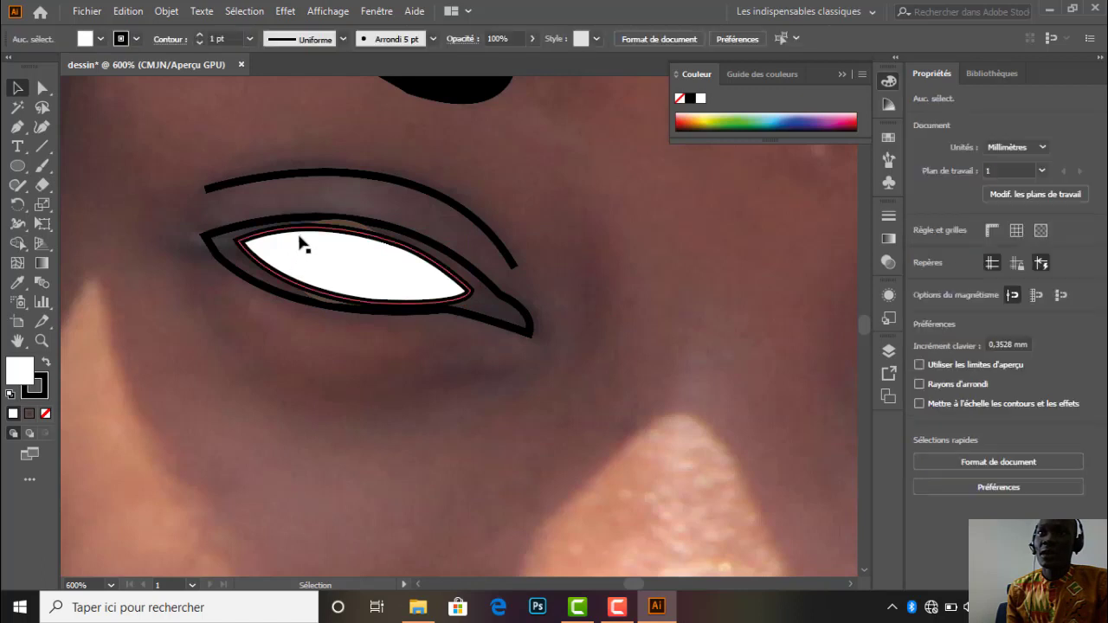
Send the white eye shape to the back of its layer, behind the iris and reflection.
click(313, 238)
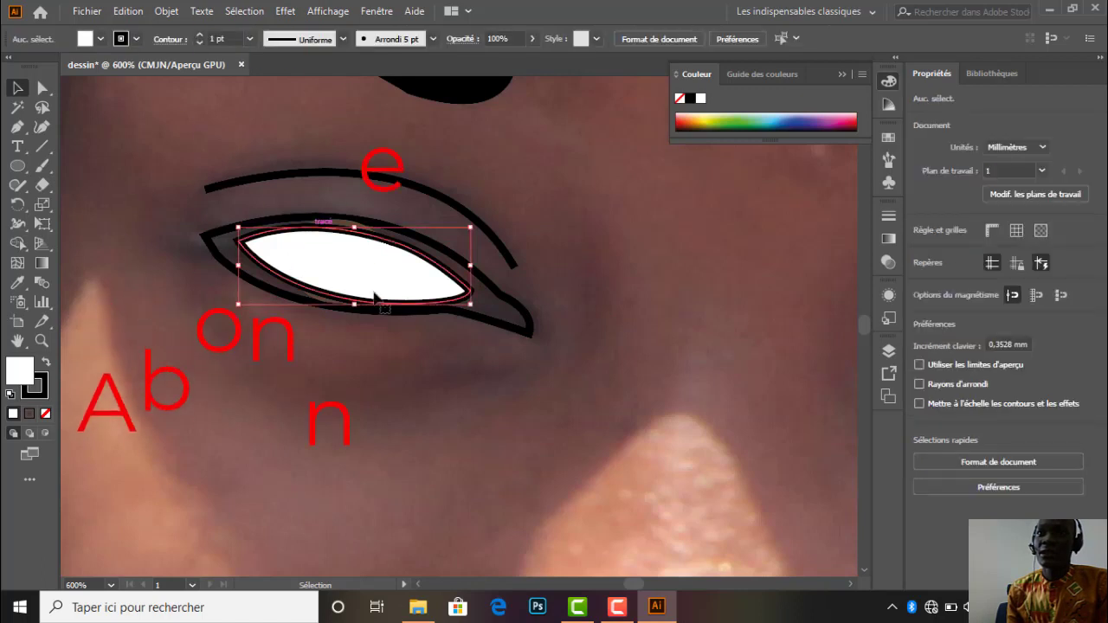
right_click(313, 234)
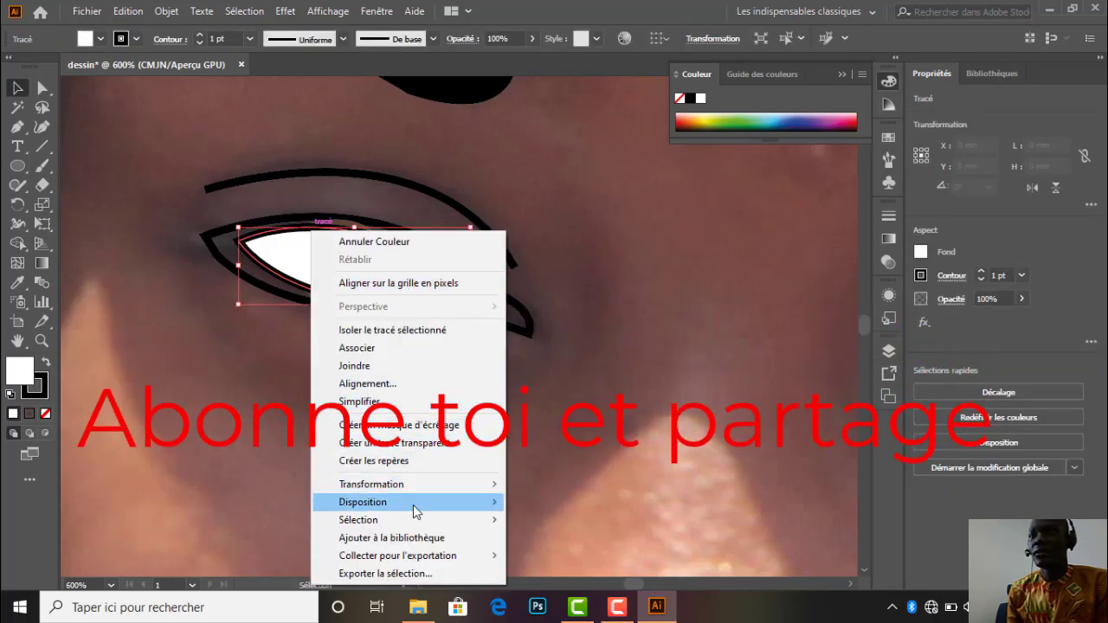
mouse_move(409, 506)
click(563, 538)
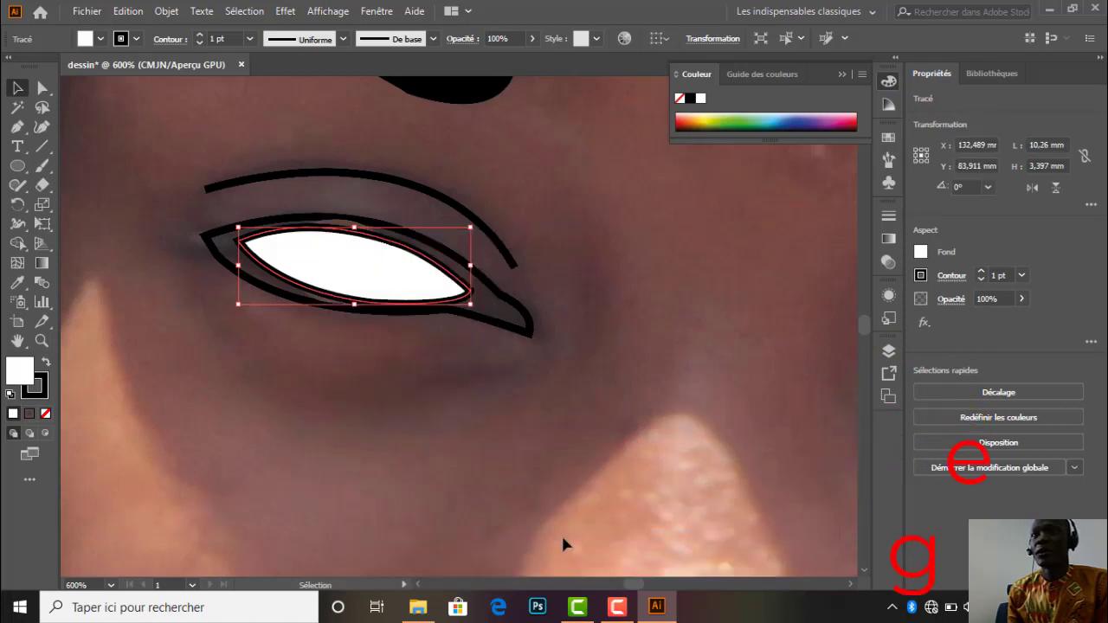
right_click(450, 298)
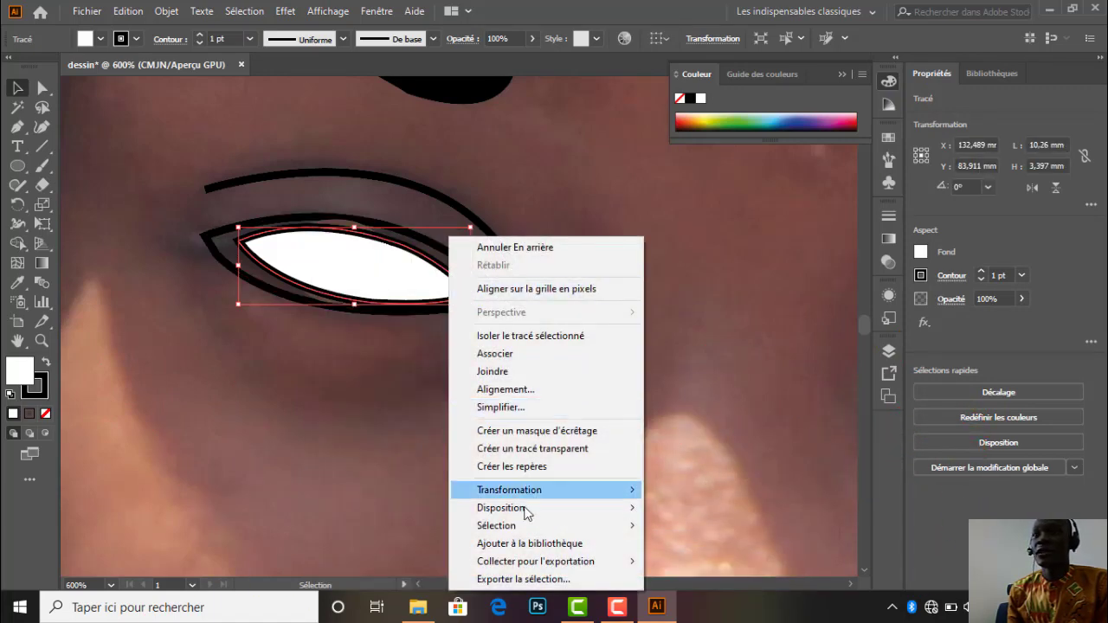
mouse_move(524, 508)
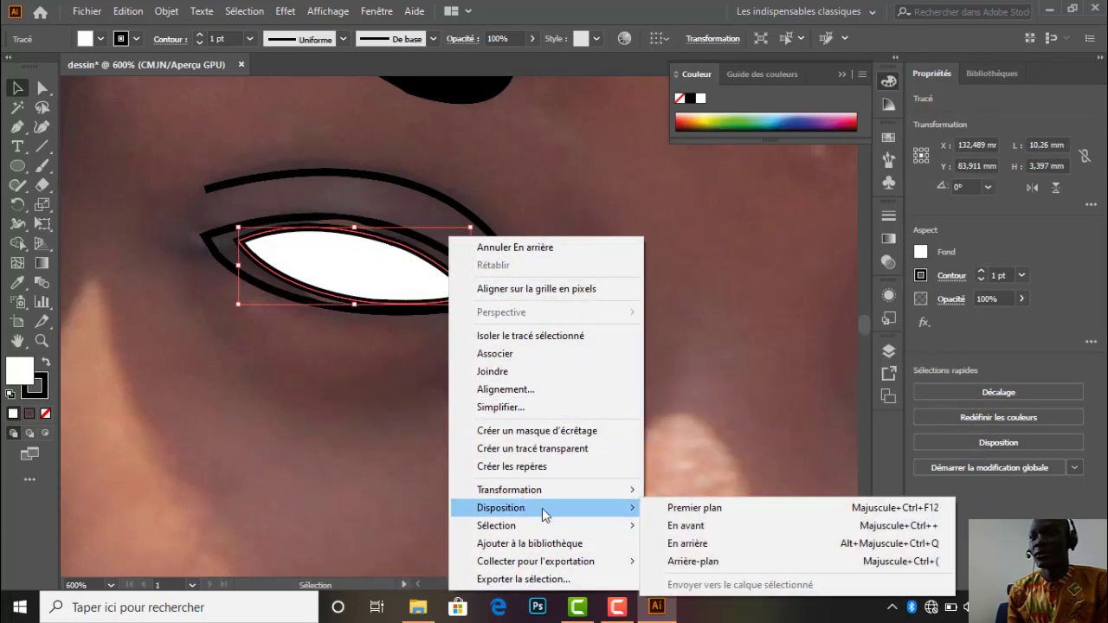
click(684, 563)
click(384, 347)
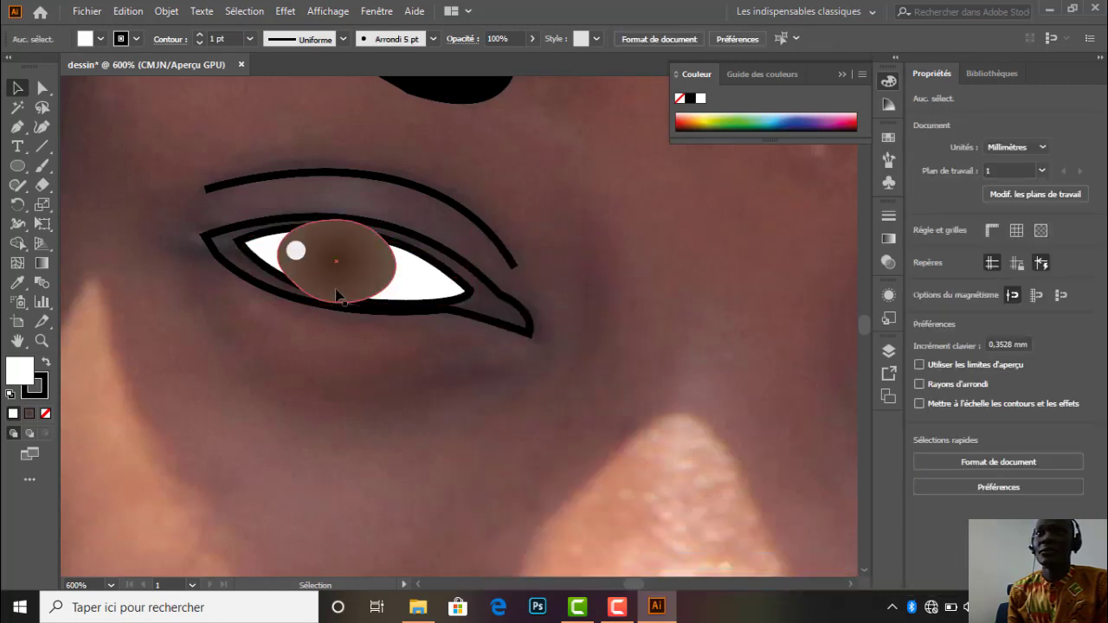
Try to subtract the iris and reflection from the white eye shape with the Pathfinder's Minus Front operation.
click(296, 250)
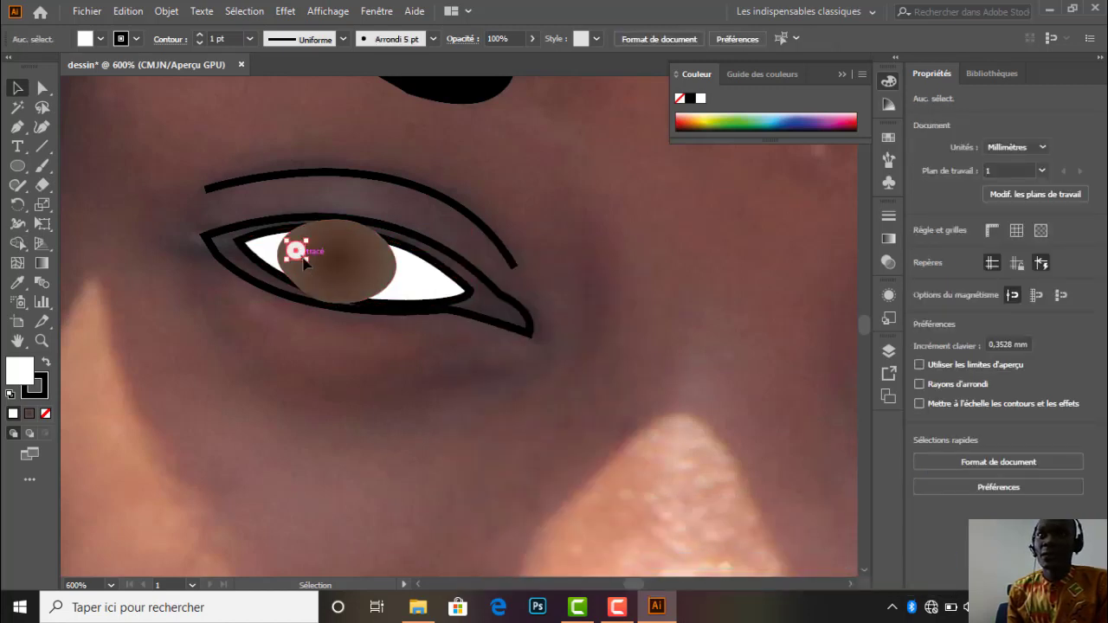
shift+click(371, 270)
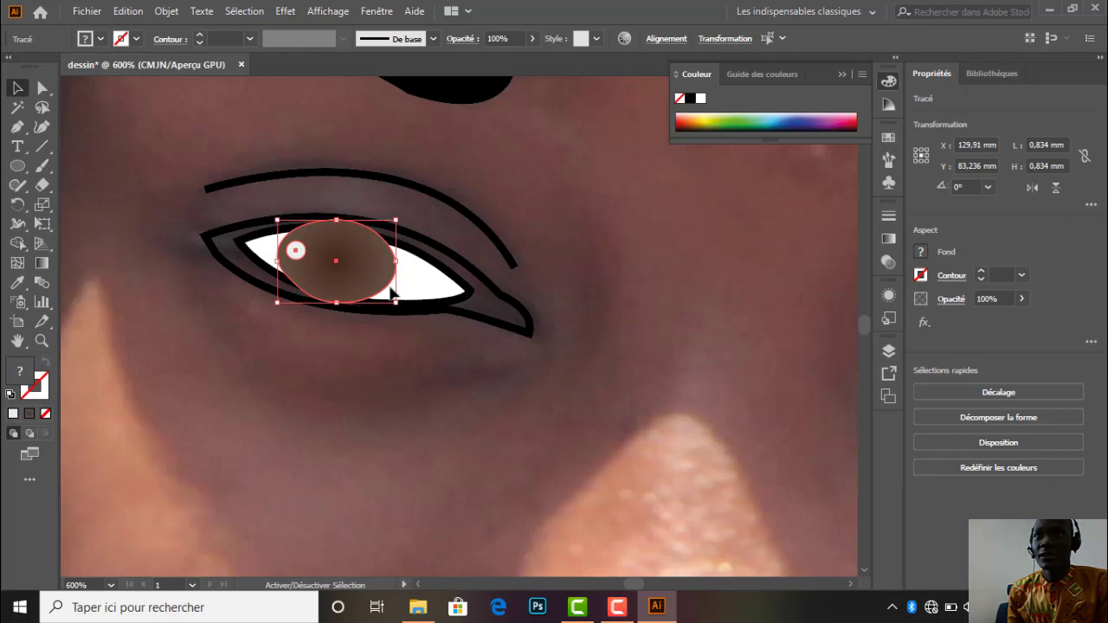
shift+click(456, 289)
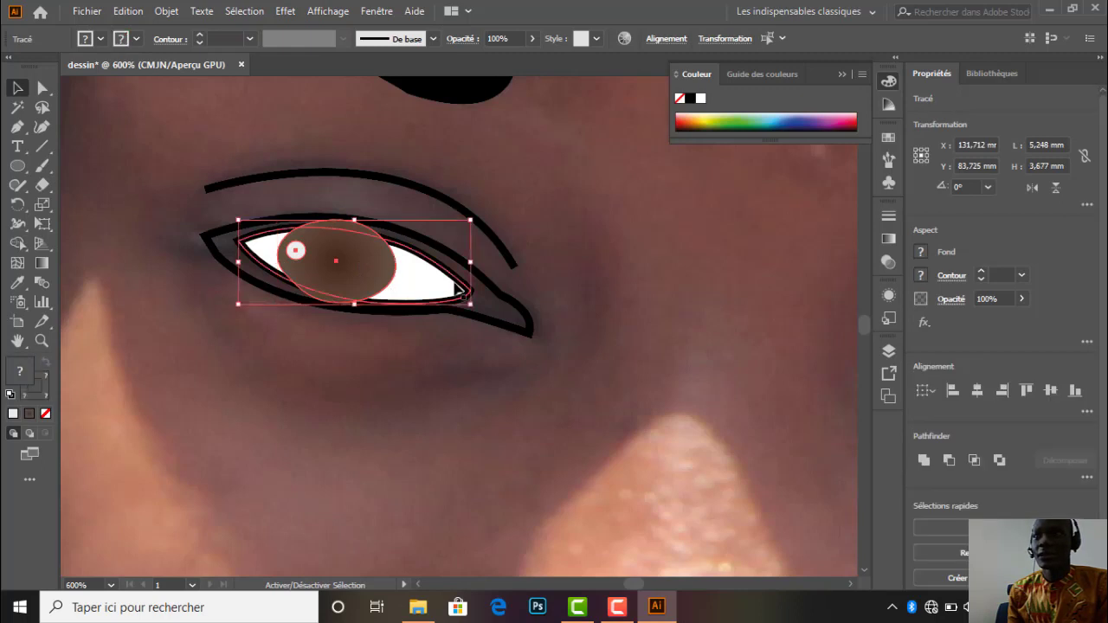
click(950, 460)
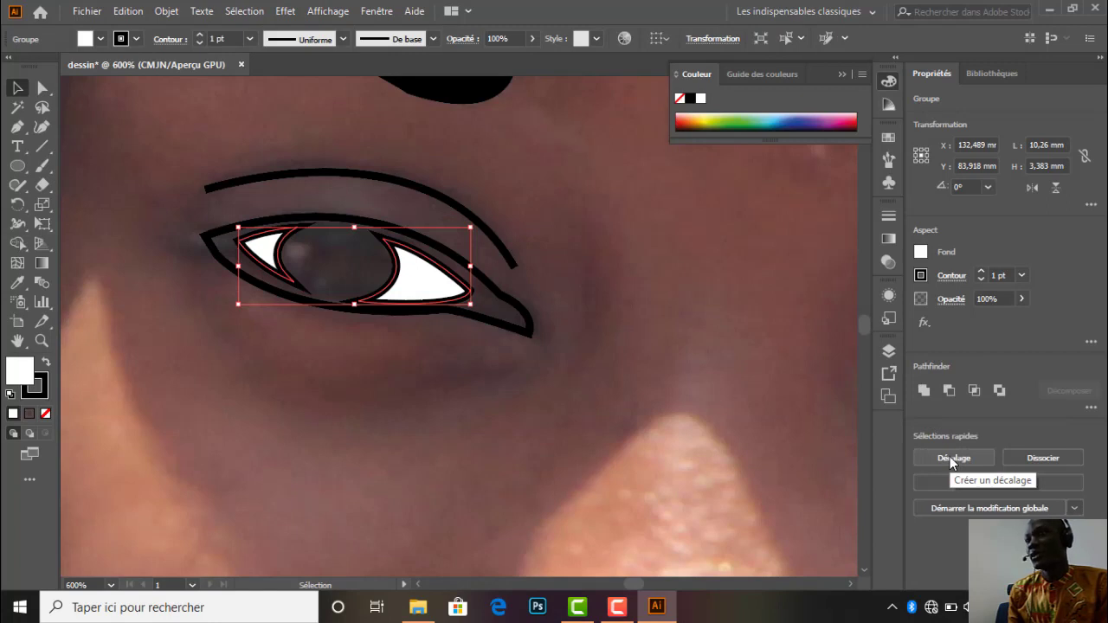
click(946, 388)
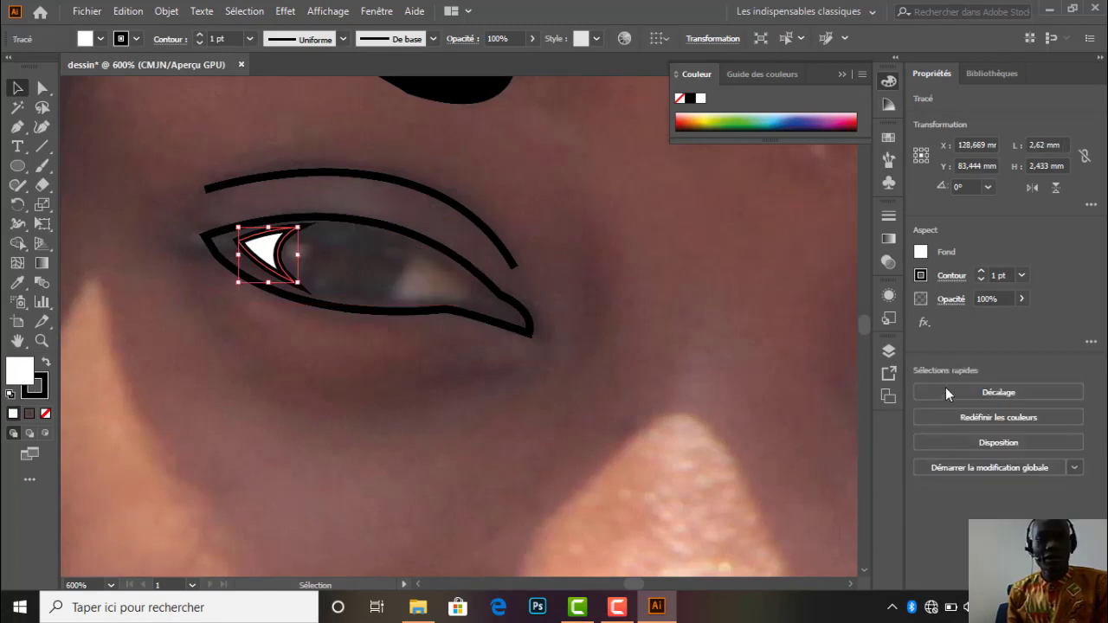
key(ctrl+z)
key(z)
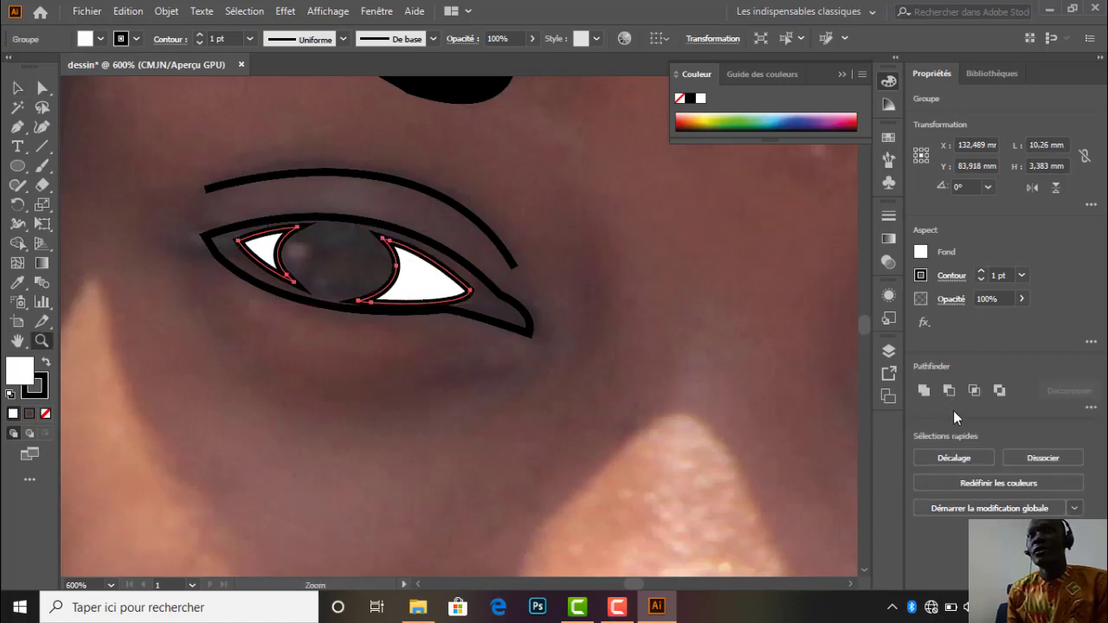
key(ctrl+z)
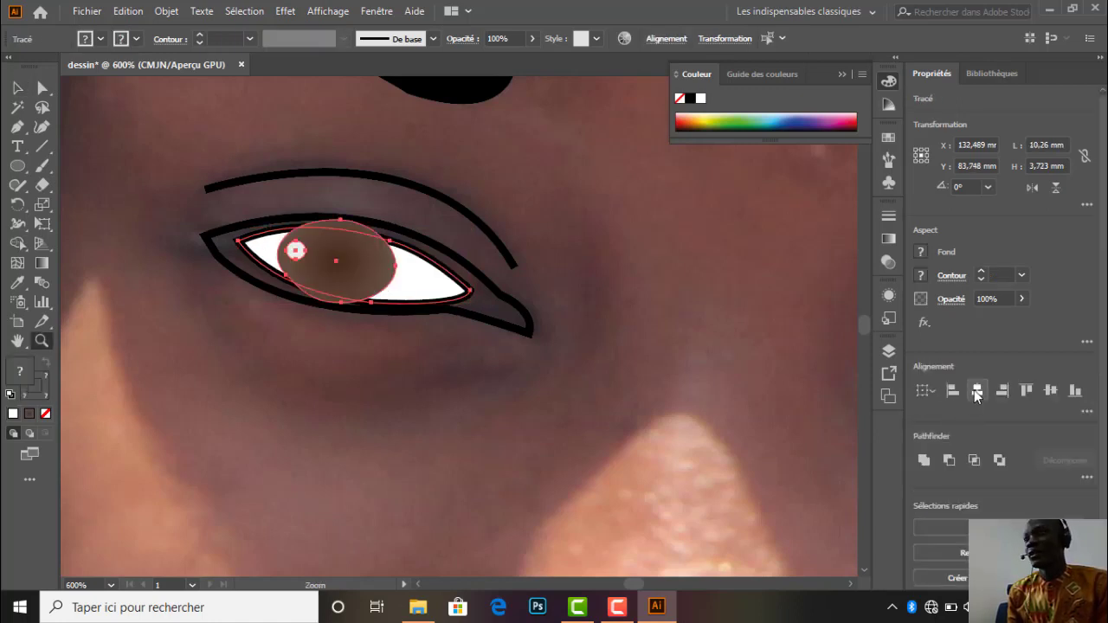
Try the Pathfinder's Intersect and Exclude operations on the white eye shape, iris and reflection.
click(972, 461)
key(ctrl+z)
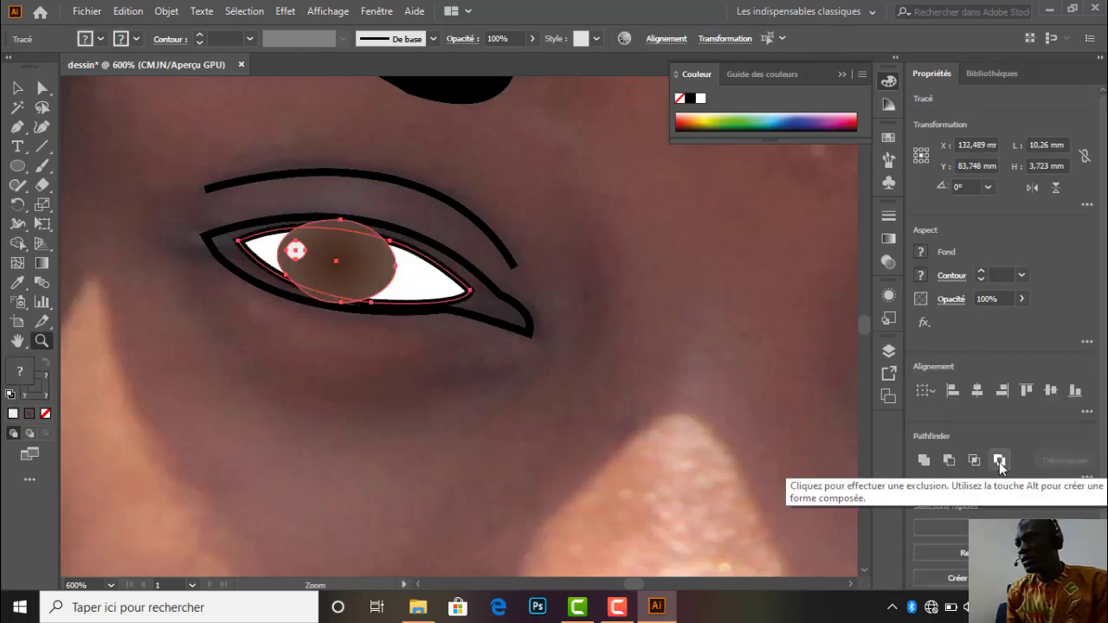
click(999, 461)
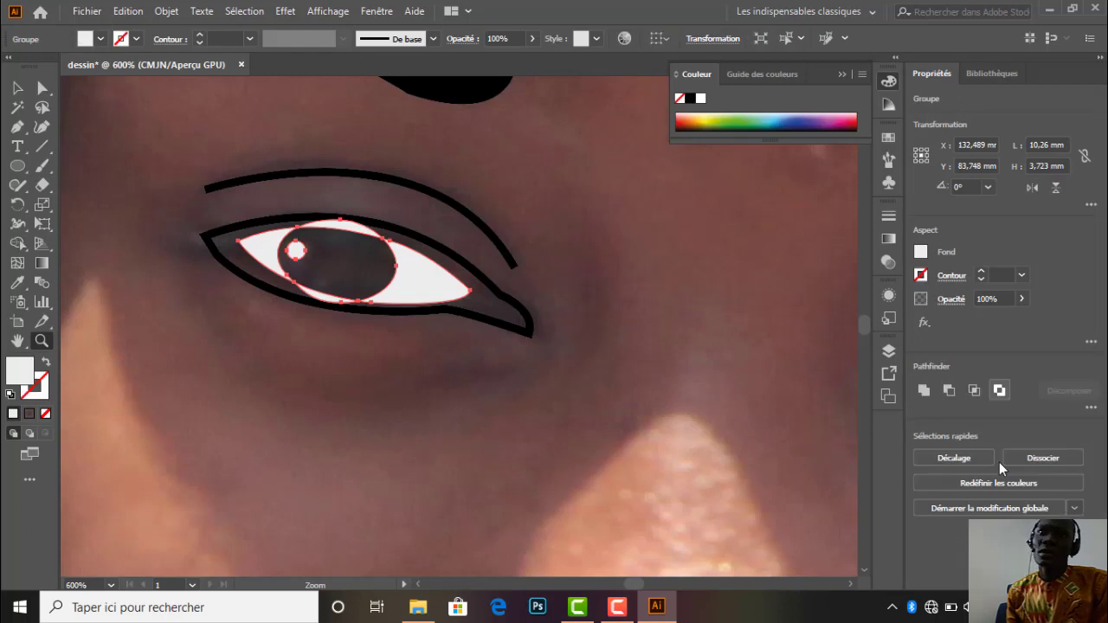
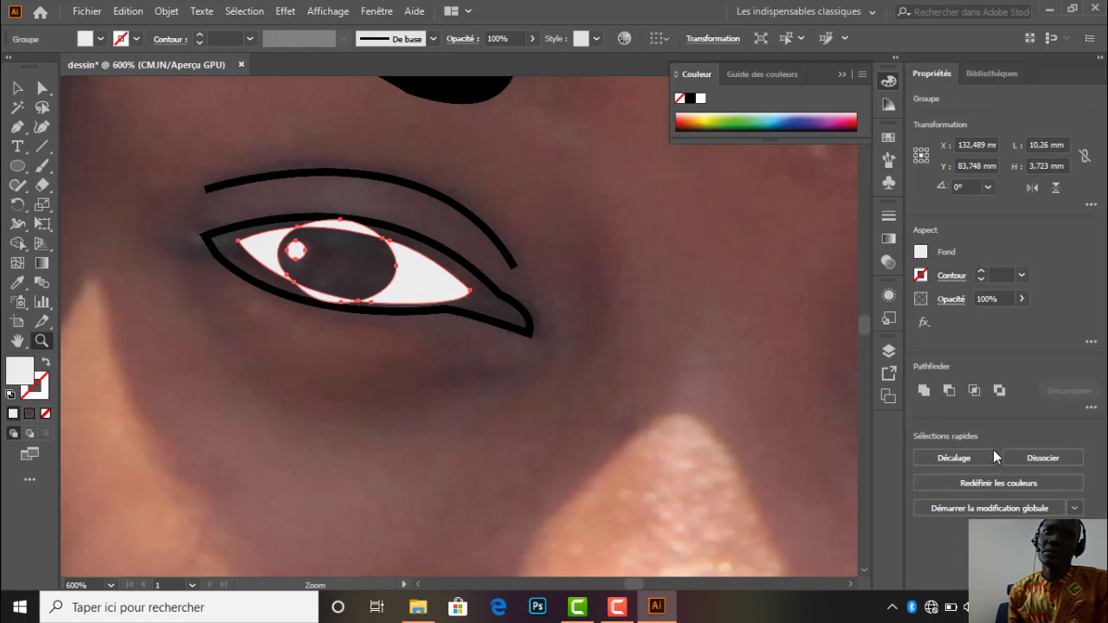
click(17, 86)
click(588, 305)
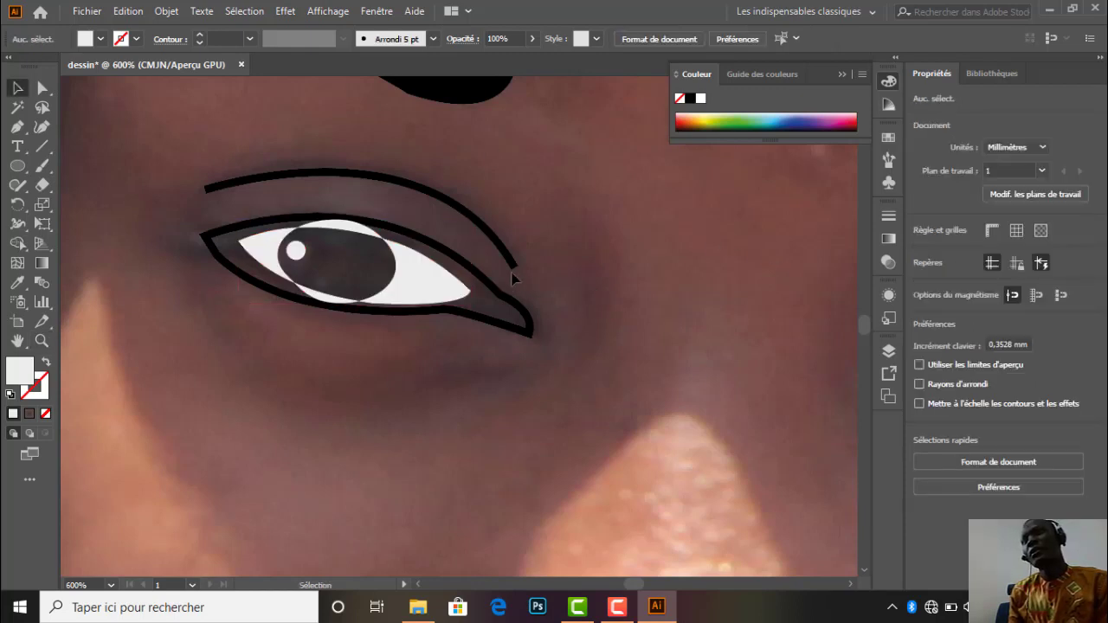
Undo the Pathfinder exclusion and the earlier stacking change of the white eye shape.
key(ctrl+z)
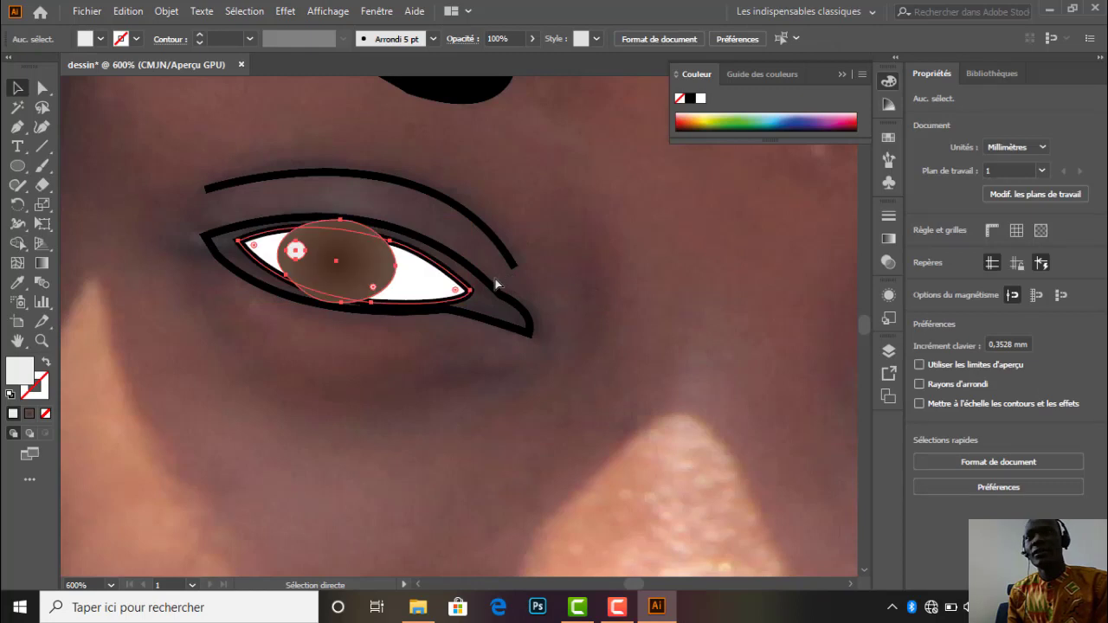
key(ctrl+z)
click(573, 259)
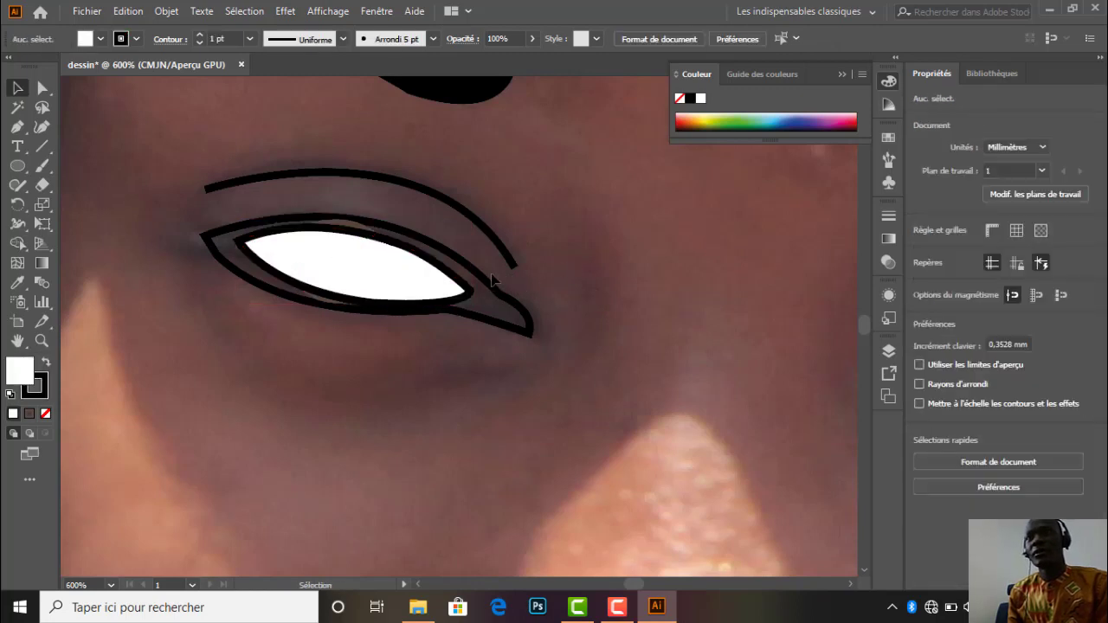
Send the white eye shape behind the iris and reflection again and deselect it.
click(321, 303)
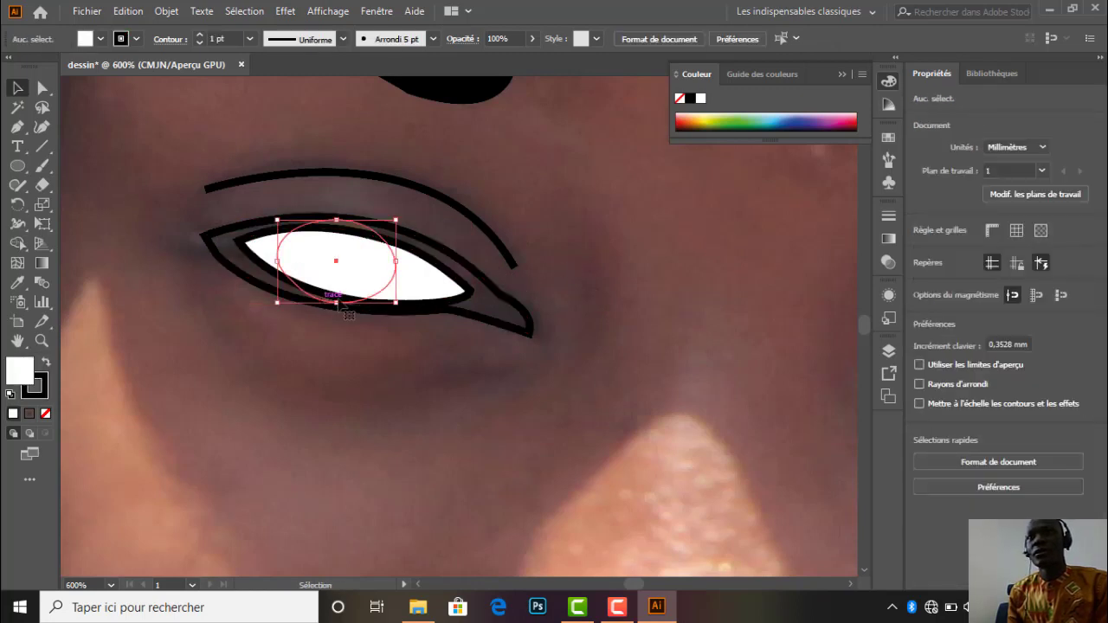
click(437, 303)
right_click(452, 303)
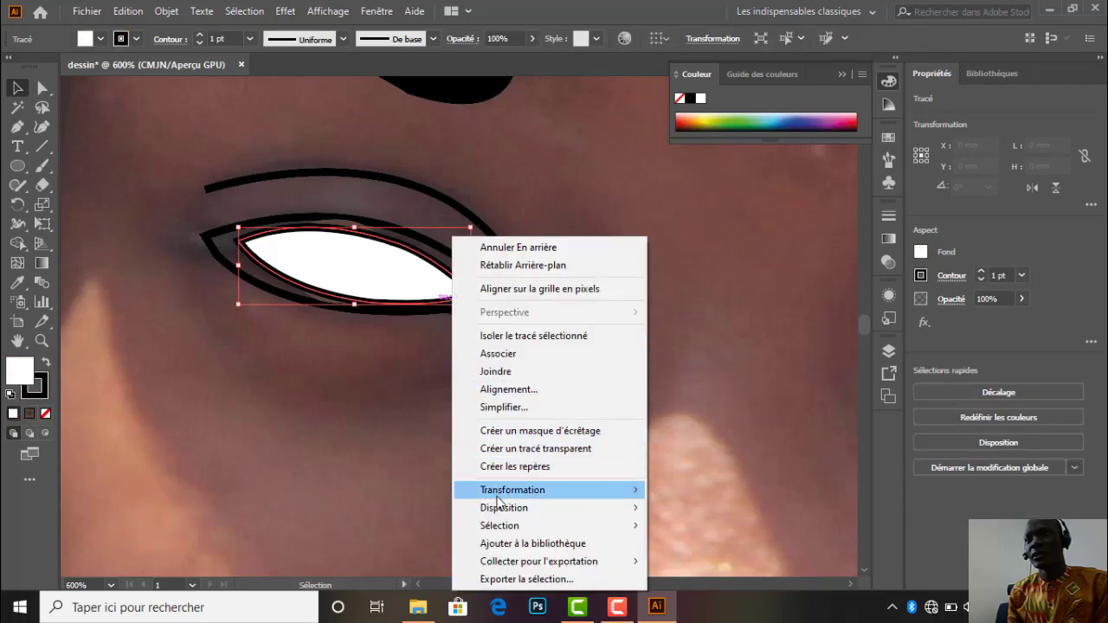
mouse_move(537, 507)
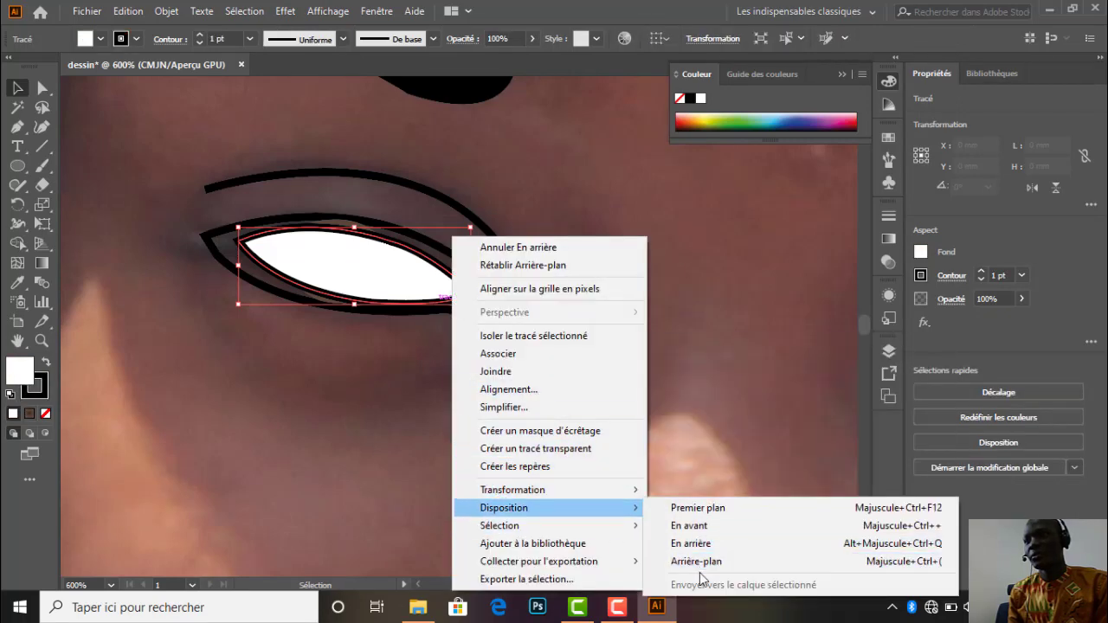
click(698, 562)
click(631, 374)
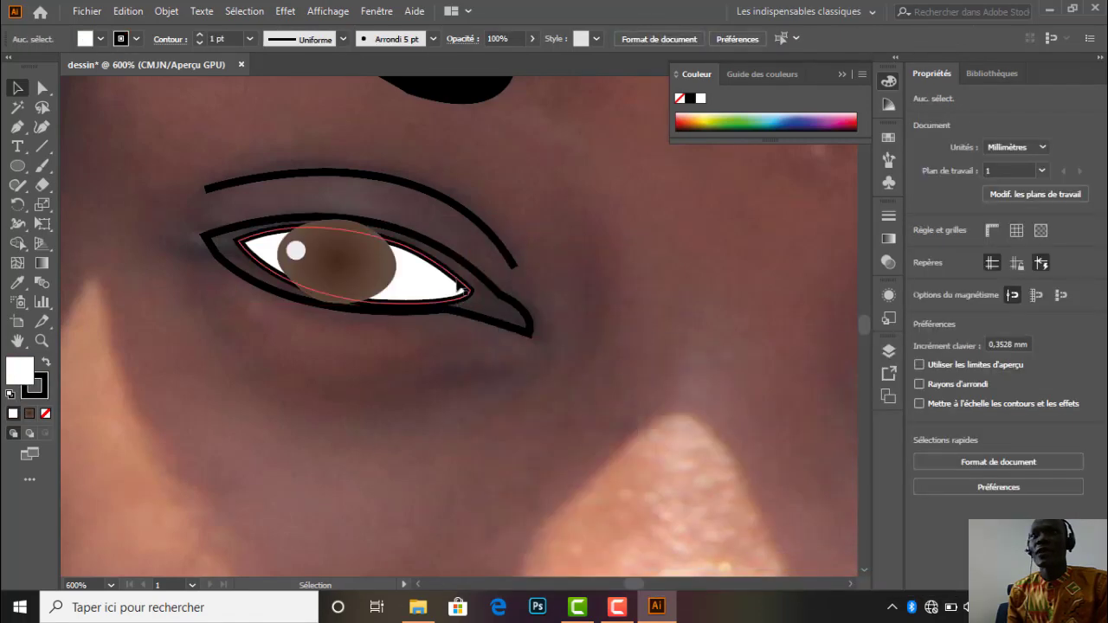
Remove the black stroke from the white eye shape, keeping only its white fill, and deselect it.
click(469, 295)
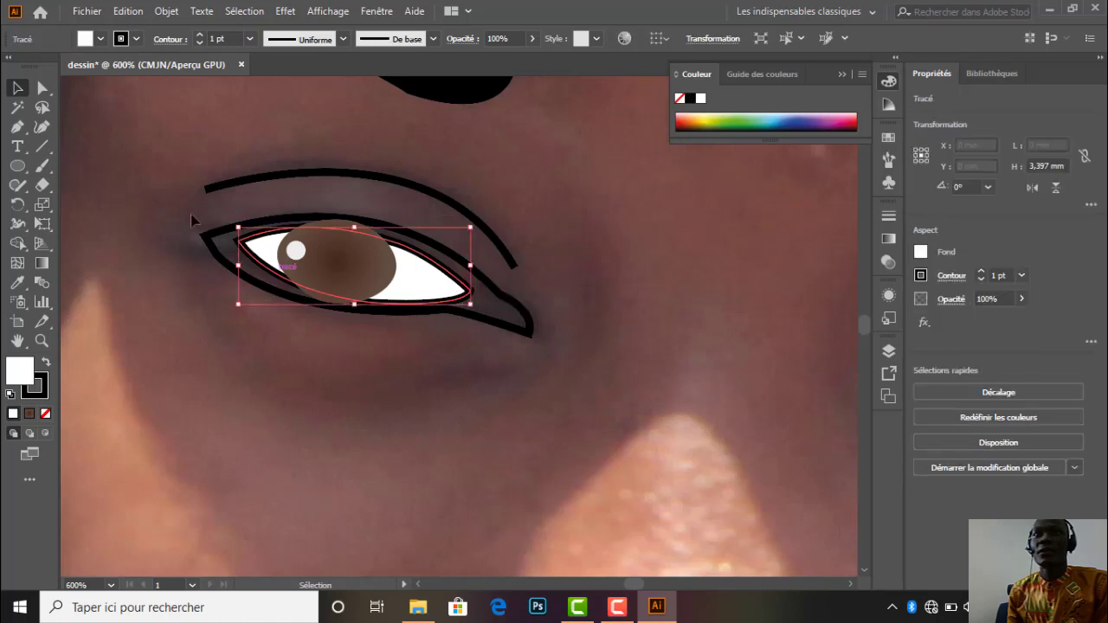
click(125, 39)
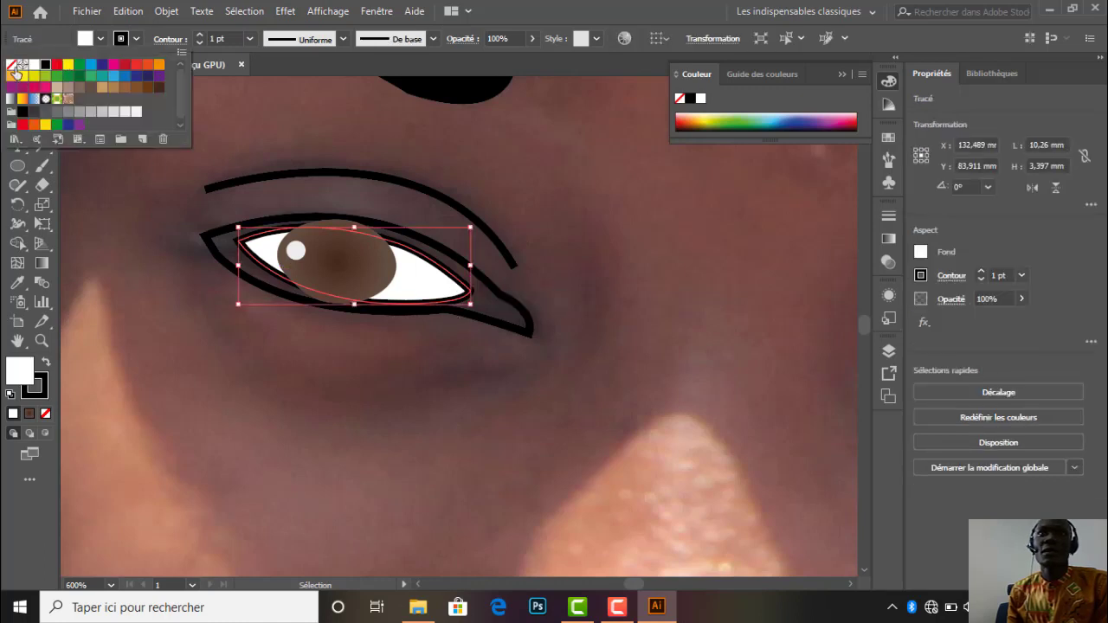
click(11, 65)
click(488, 204)
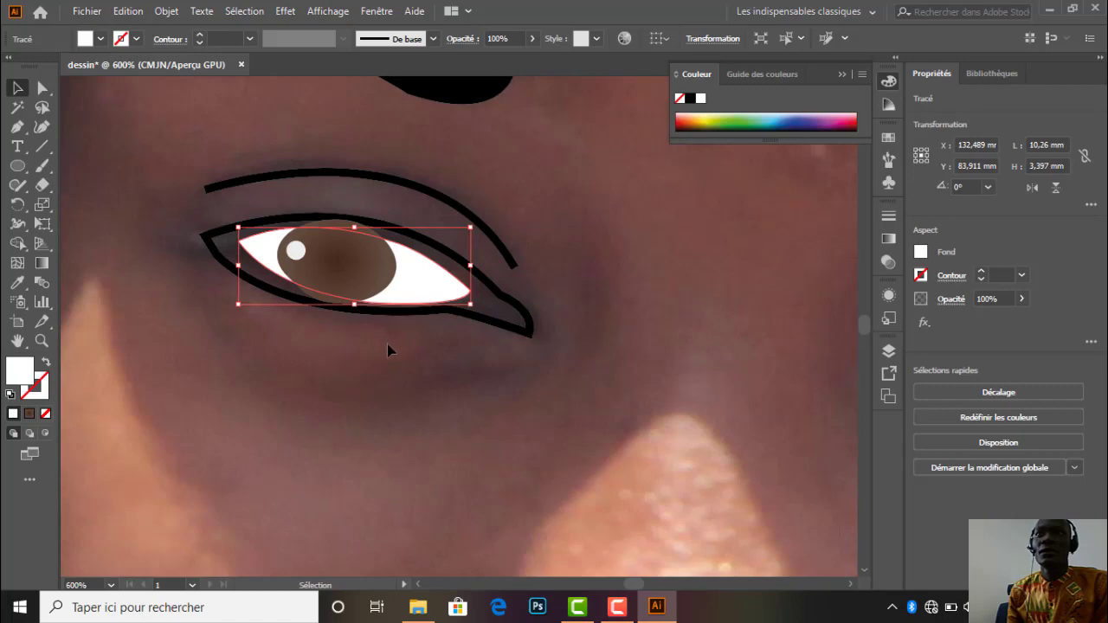
click(290, 351)
Trace a closed eye-white outline inside the lids of the second eye with the Pen tool, using no fill and a 1 pt black stroke.
scroll(282, 349, down, 3)
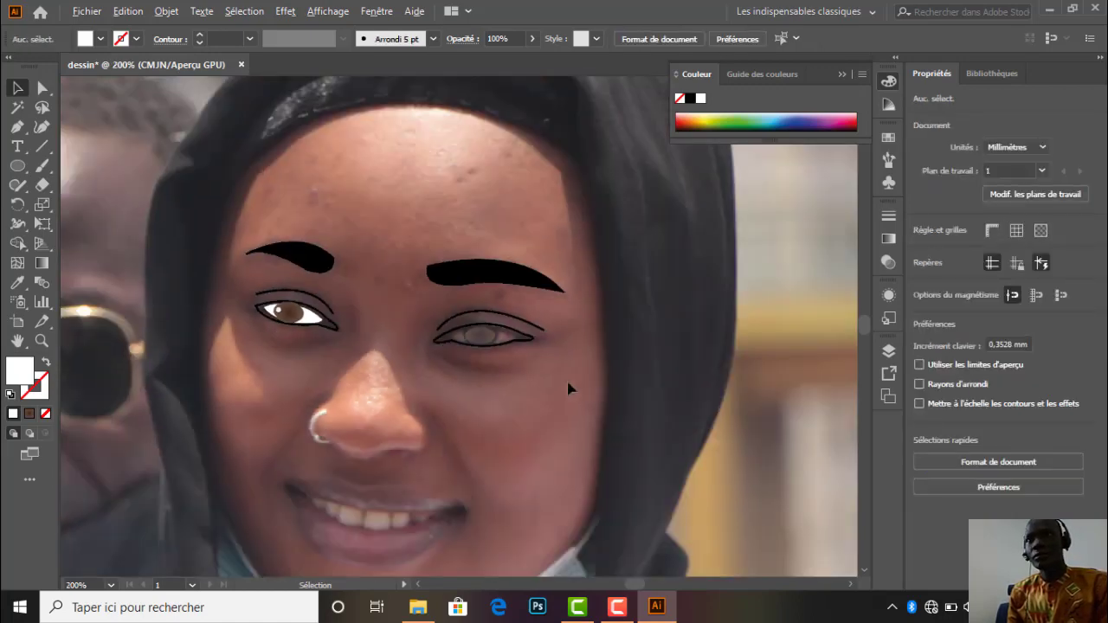
scroll(511, 320, up, 3)
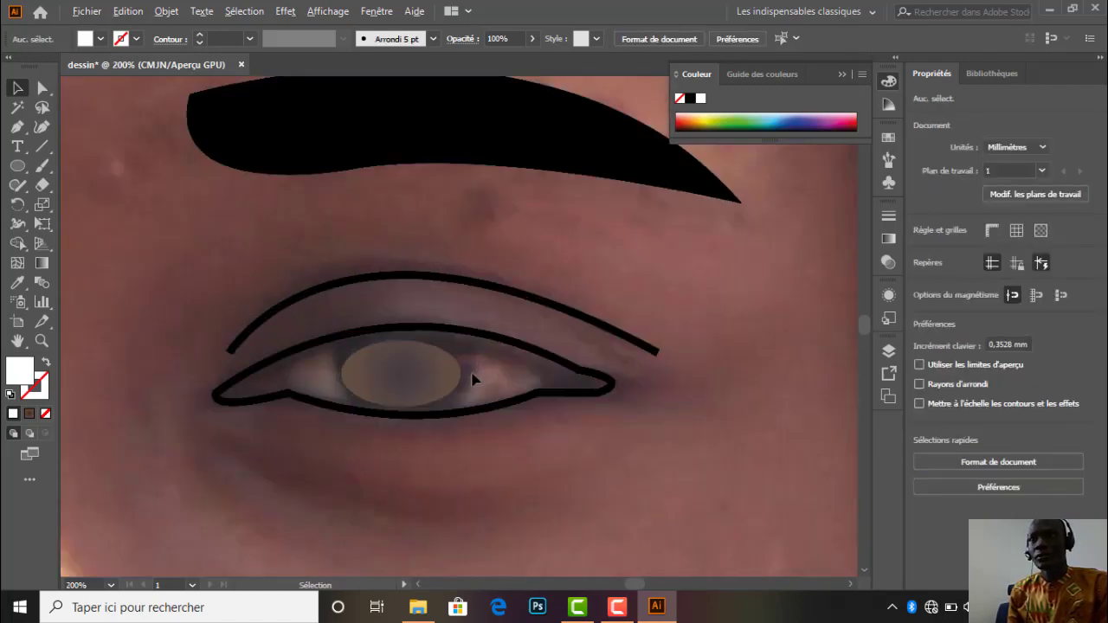
click(17, 127)
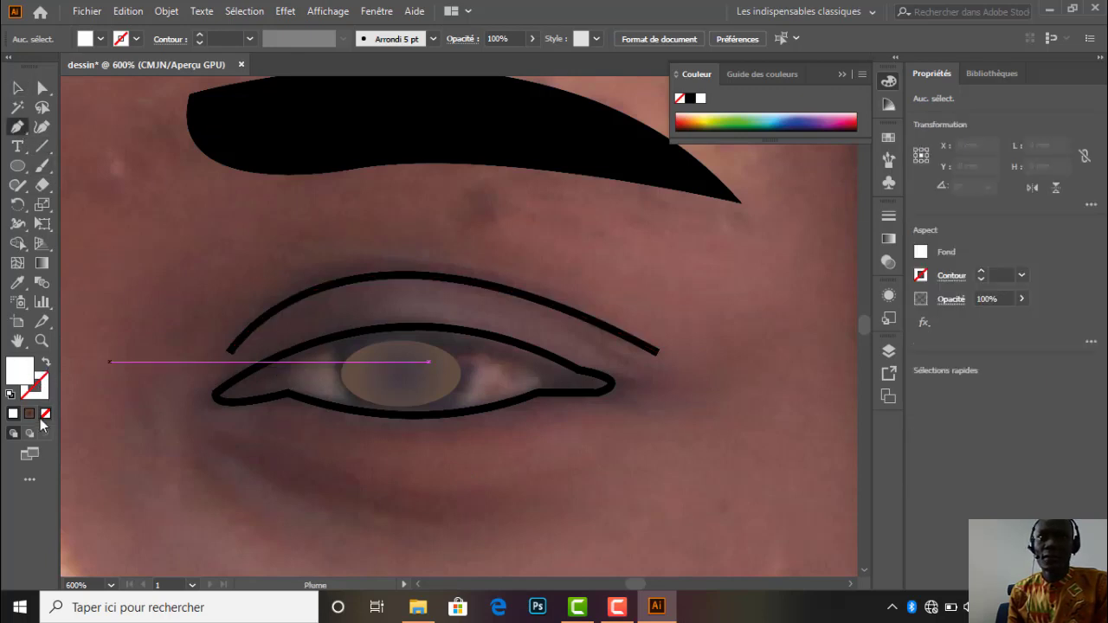
click(45, 413)
click(44, 396)
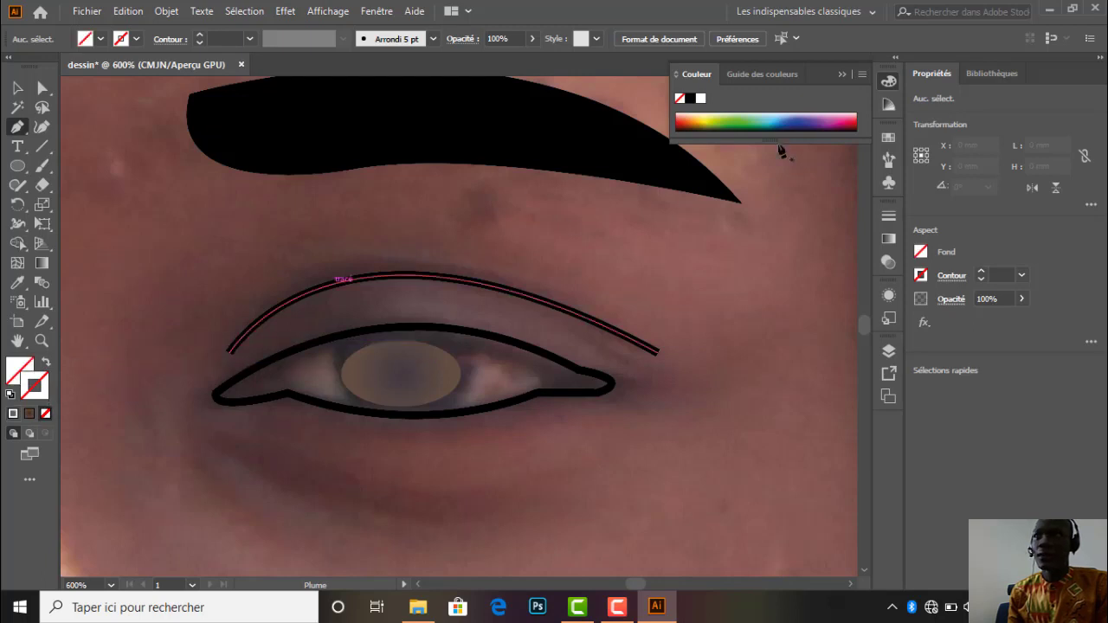
click(691, 98)
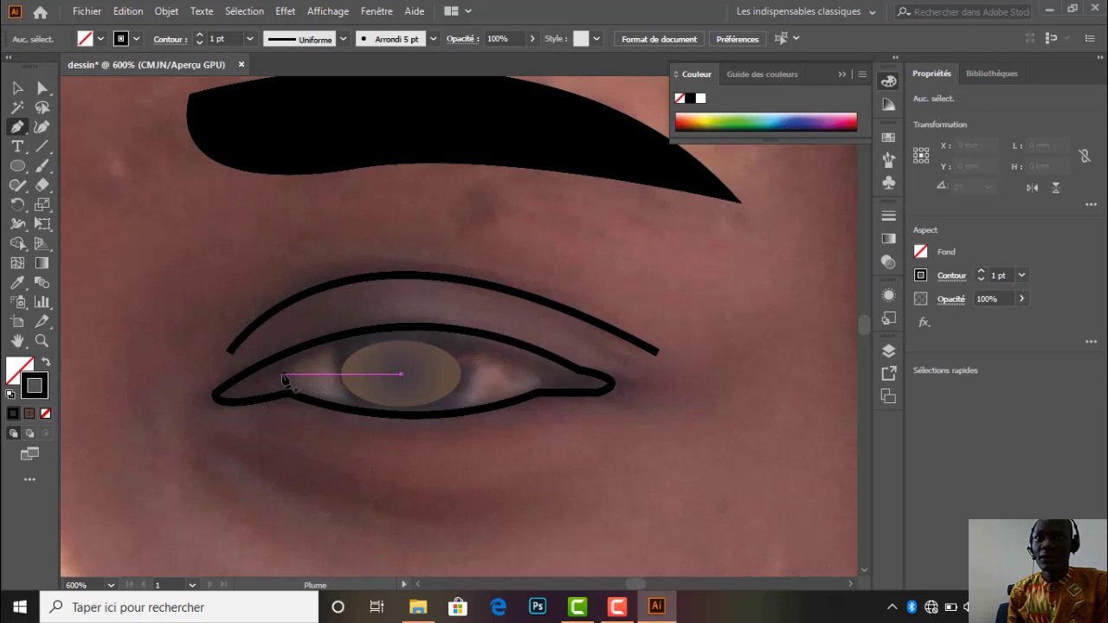
mouse_move(542, 374)
mouse_down()
mouse_move(606, 443)
mouse_move(668, 474)
mouse_move(708, 467)
mouse_move(567, 378)
mouse_move(543, 375)
mouse_up()
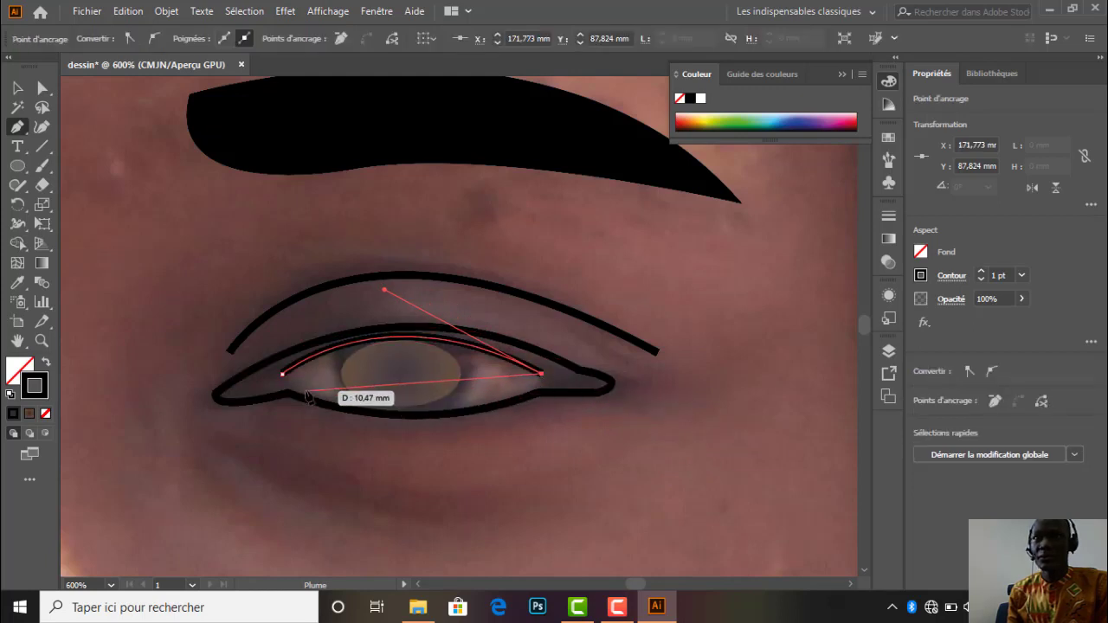
drag(309, 390, 217, 336)
click(309, 389)
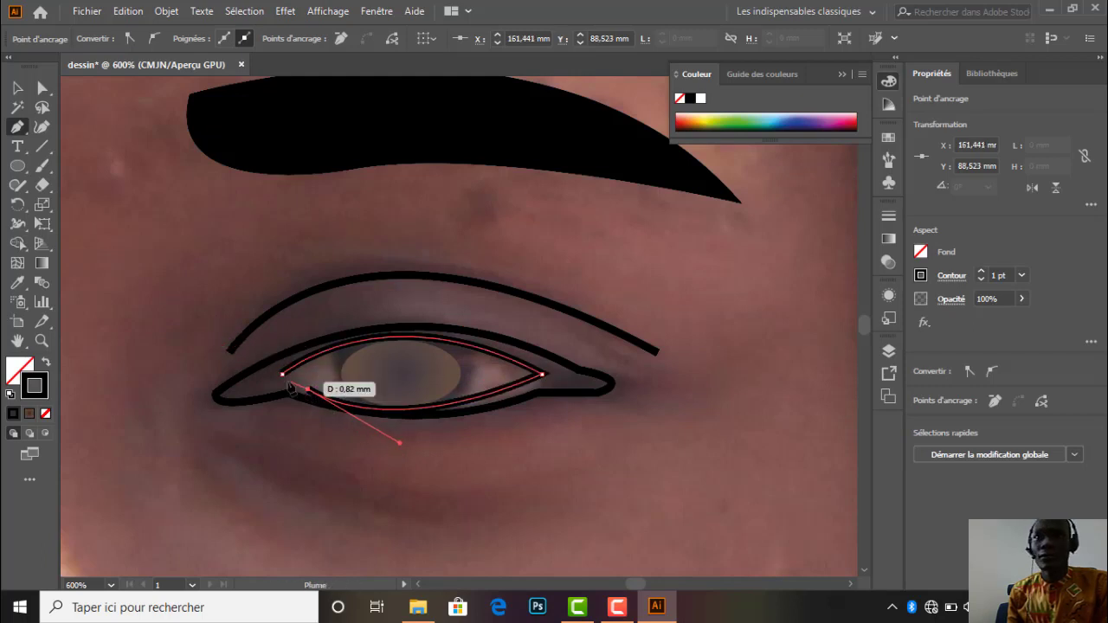
click(282, 374)
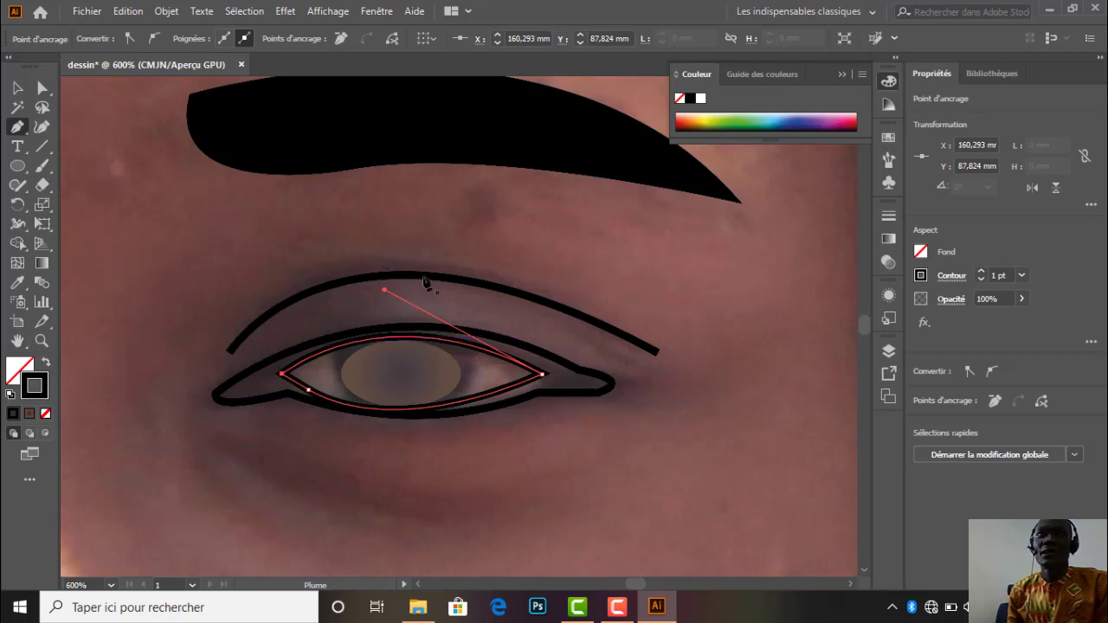
Fill the second eye's closed eye-white shape with white and remove its stroke.
click(47, 365)
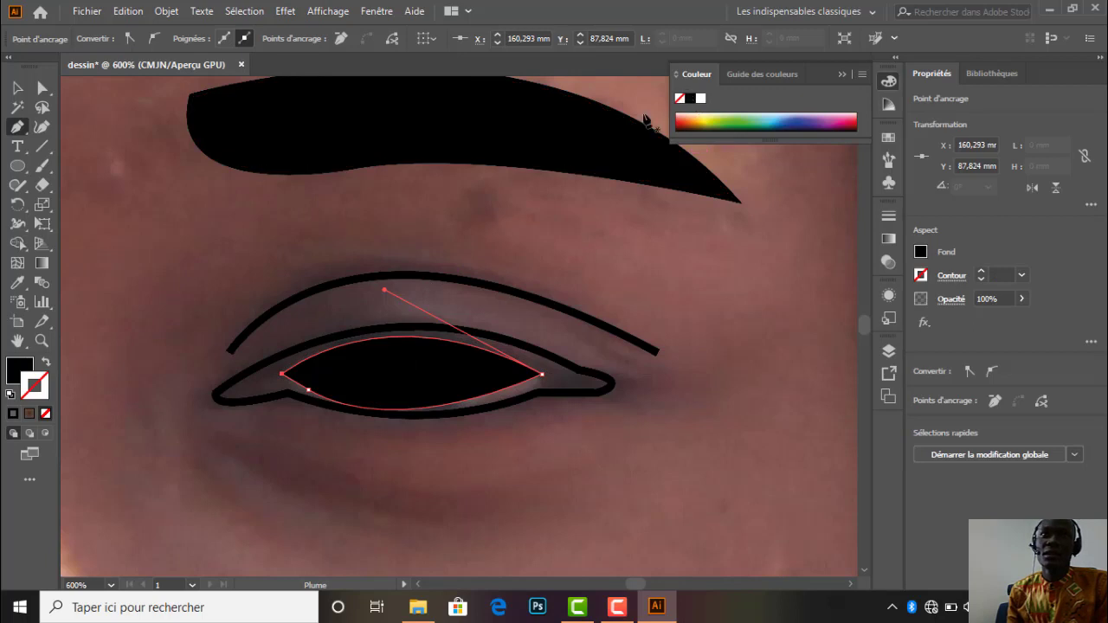
click(47, 363)
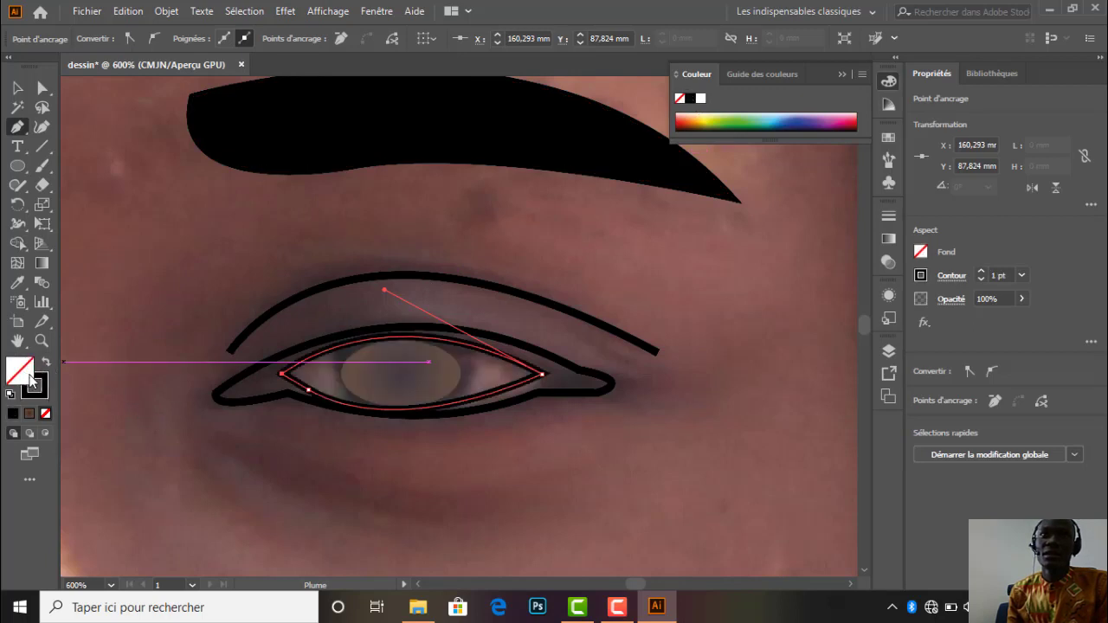
click(14, 413)
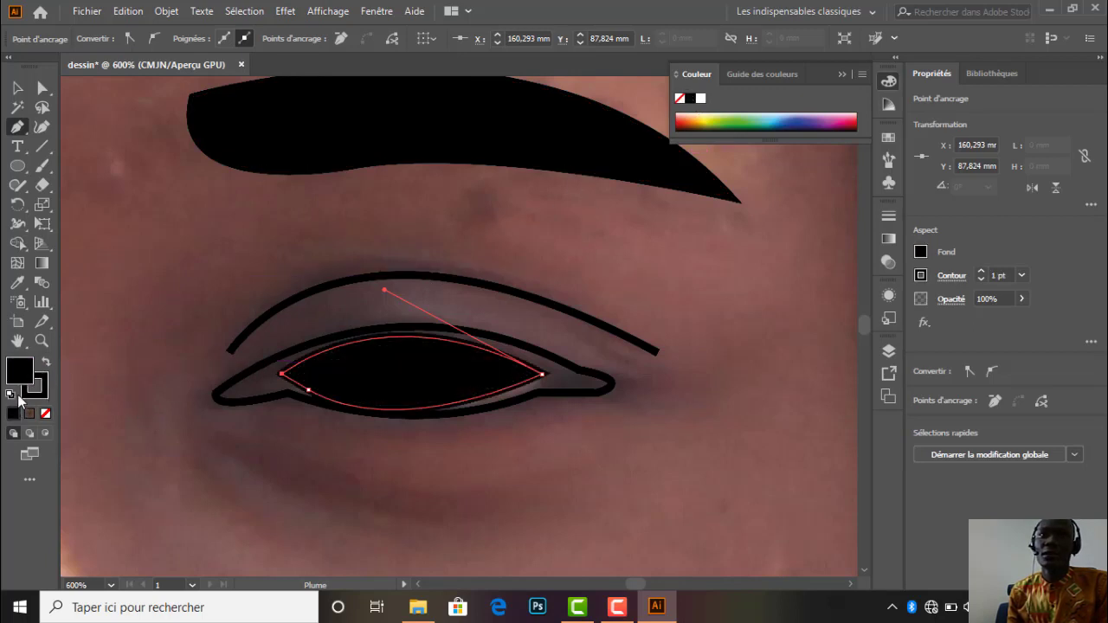
click(700, 99)
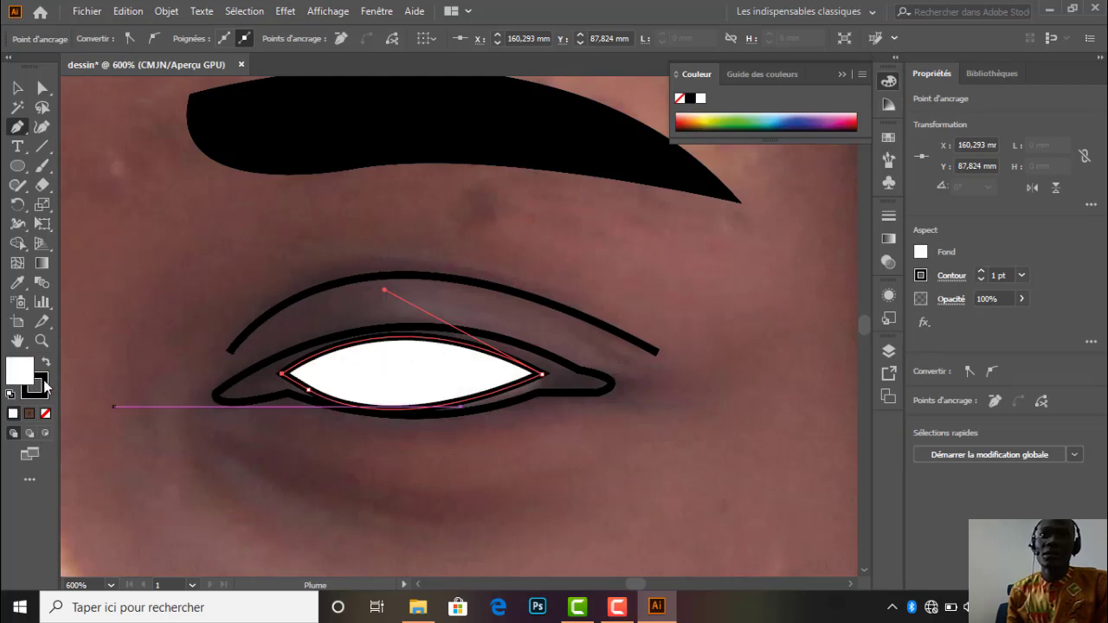
click(46, 387)
click(46, 414)
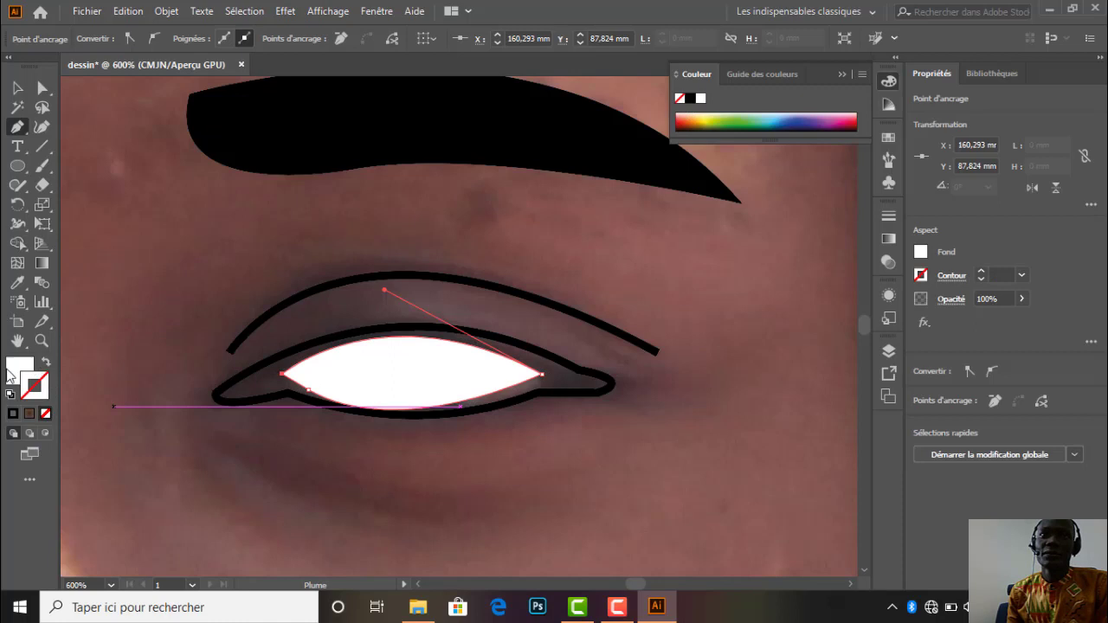
click(10, 370)
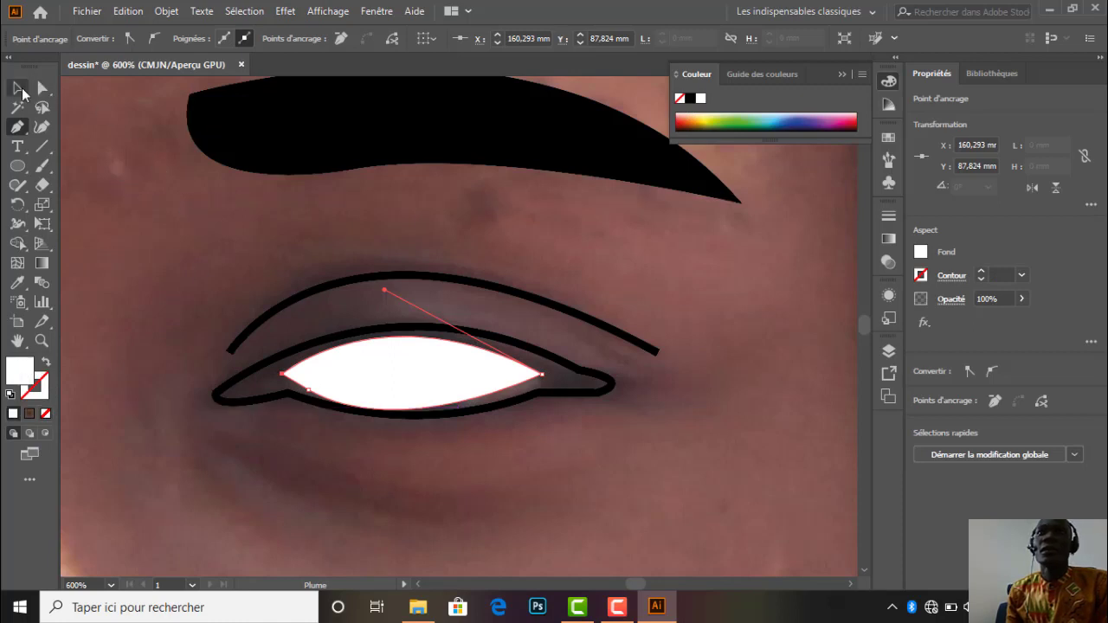
Send the second eye's white shape to the back, behind its iris, and deselect it.
click(18, 89)
right_click(512, 387)
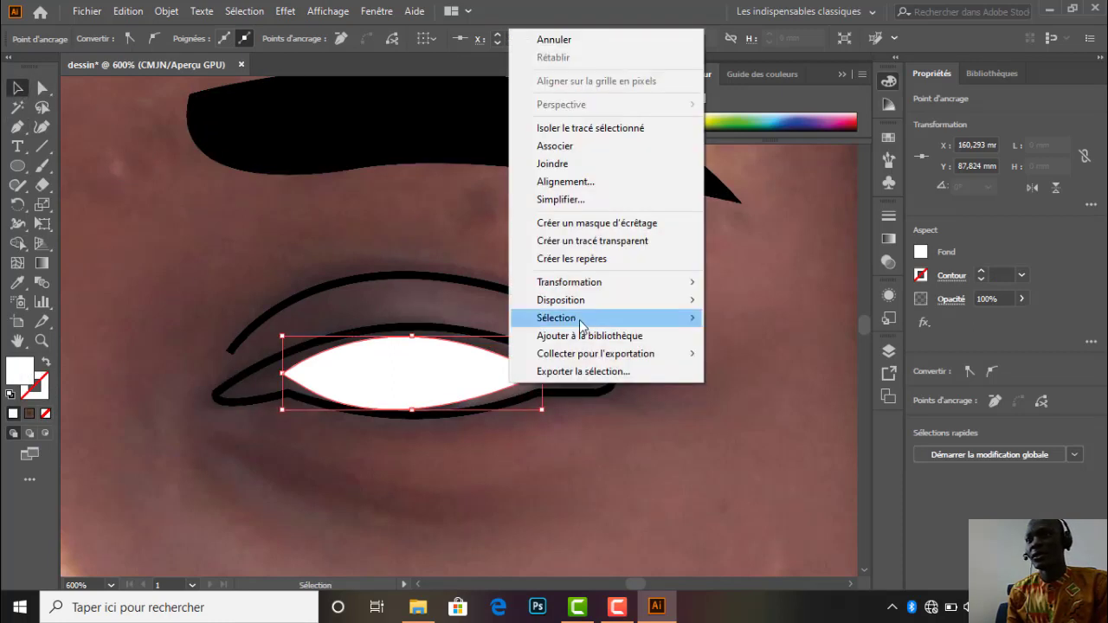
mouse_move(589, 303)
click(736, 354)
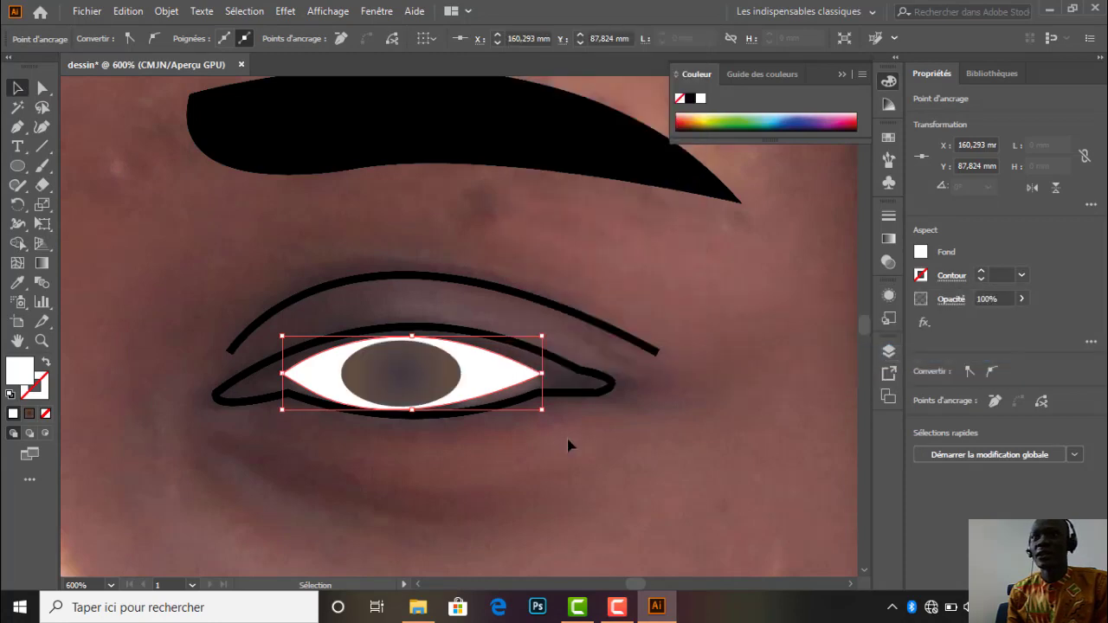
click(559, 442)
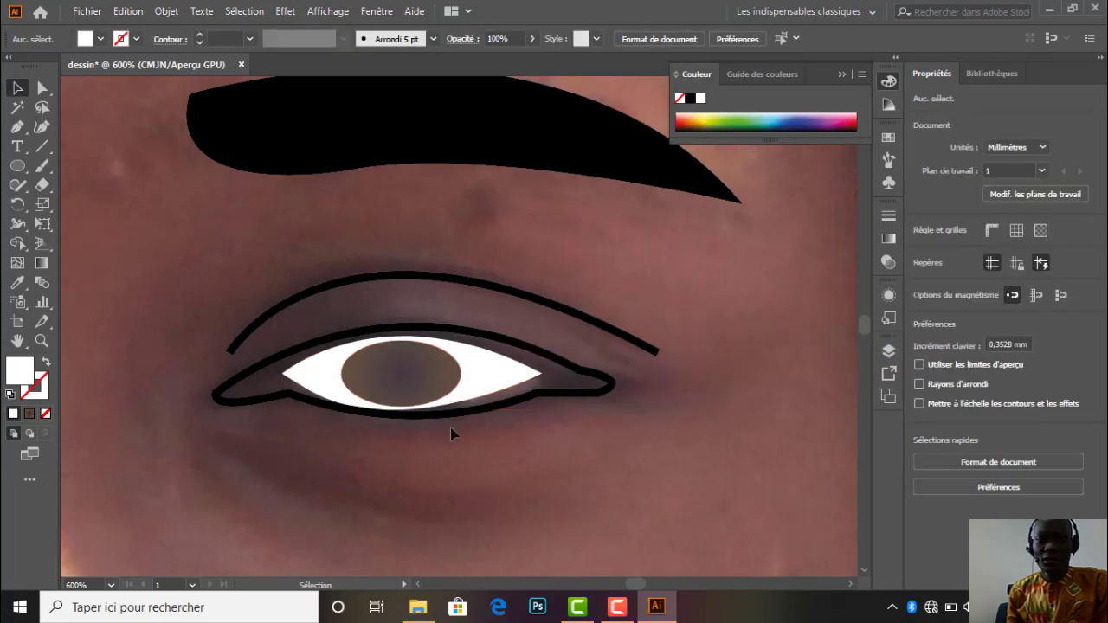
Select the second eye's iris and white shape together and move them up between the brow and the lid crease.
scroll(446, 440, down, 4)
scroll(450, 433, up, 2)
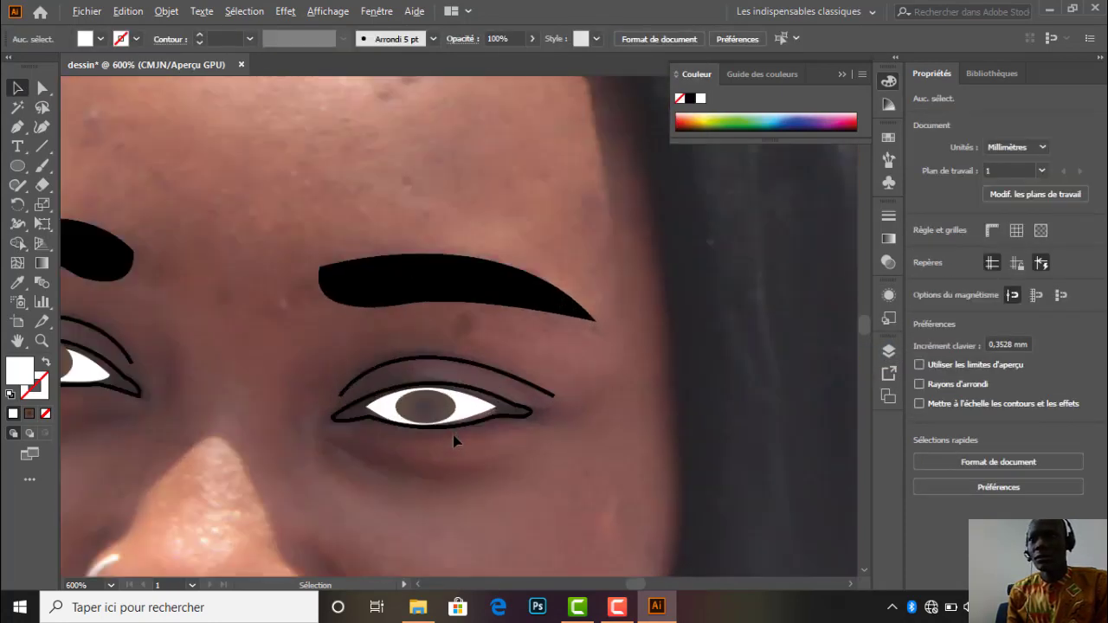
click(450, 417)
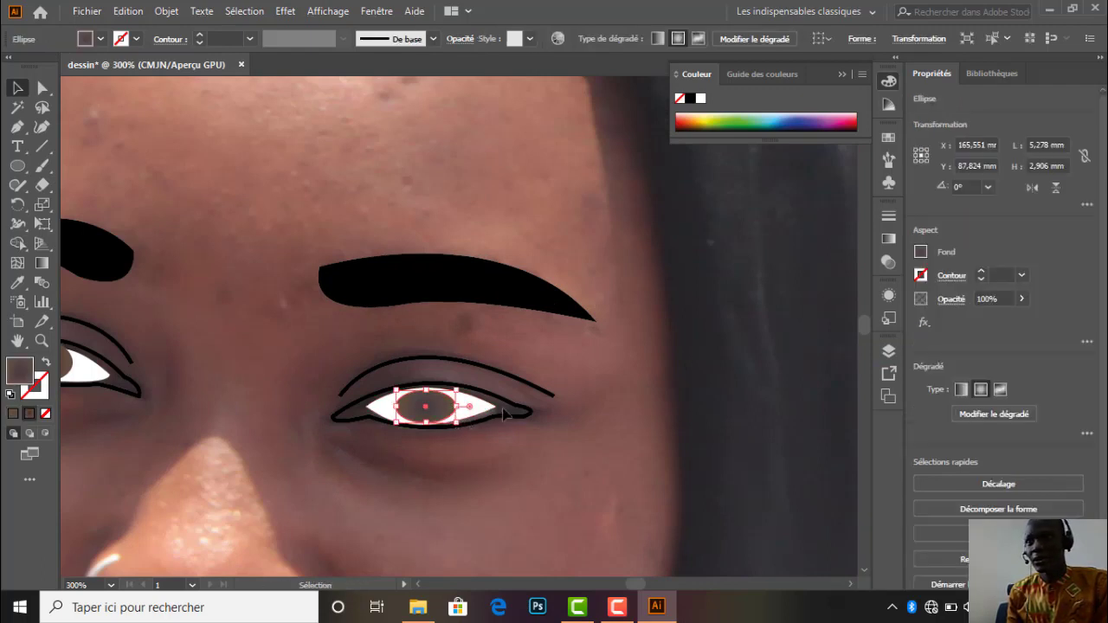
click(482, 416)
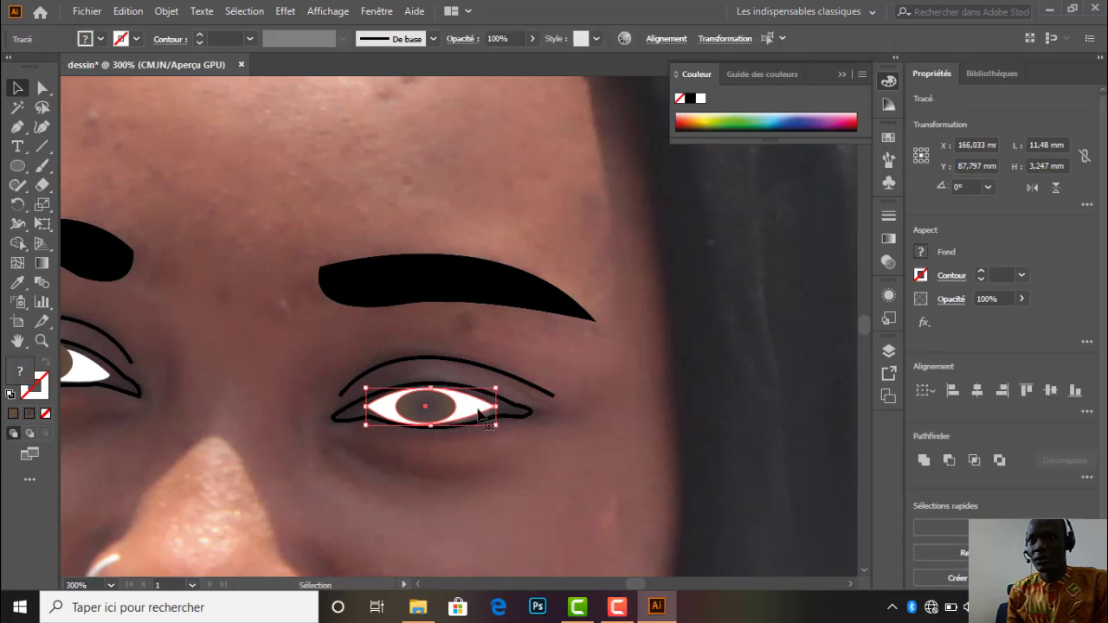
drag(482, 416, 485, 366)
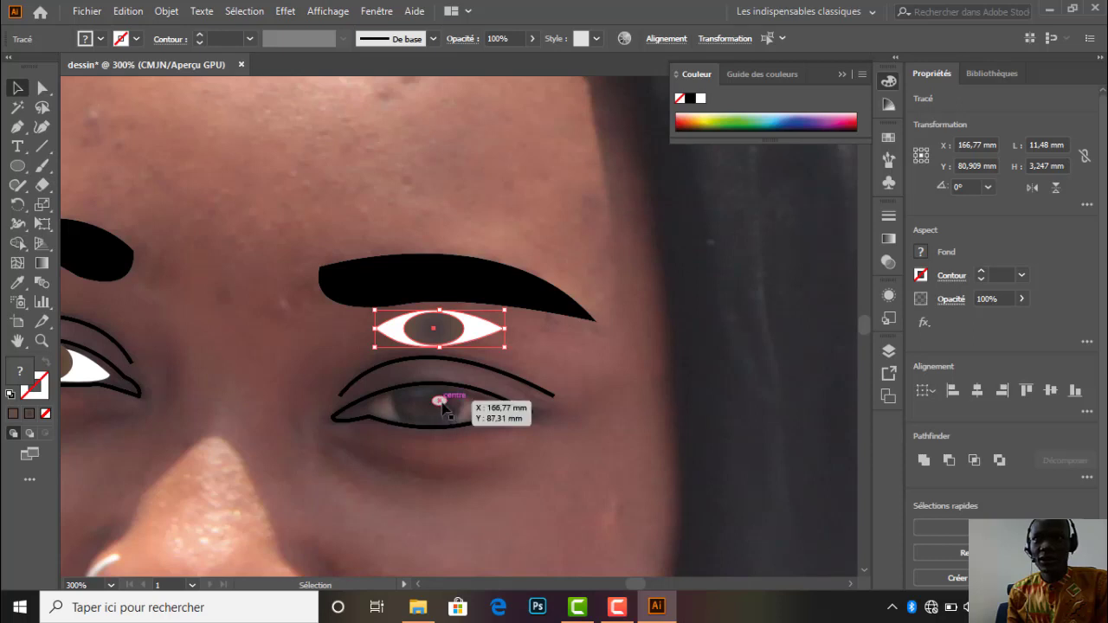
Select the small reflection ellipse in the second eye's opening and bring up its object commands.
click(438, 401)
right_click(440, 402)
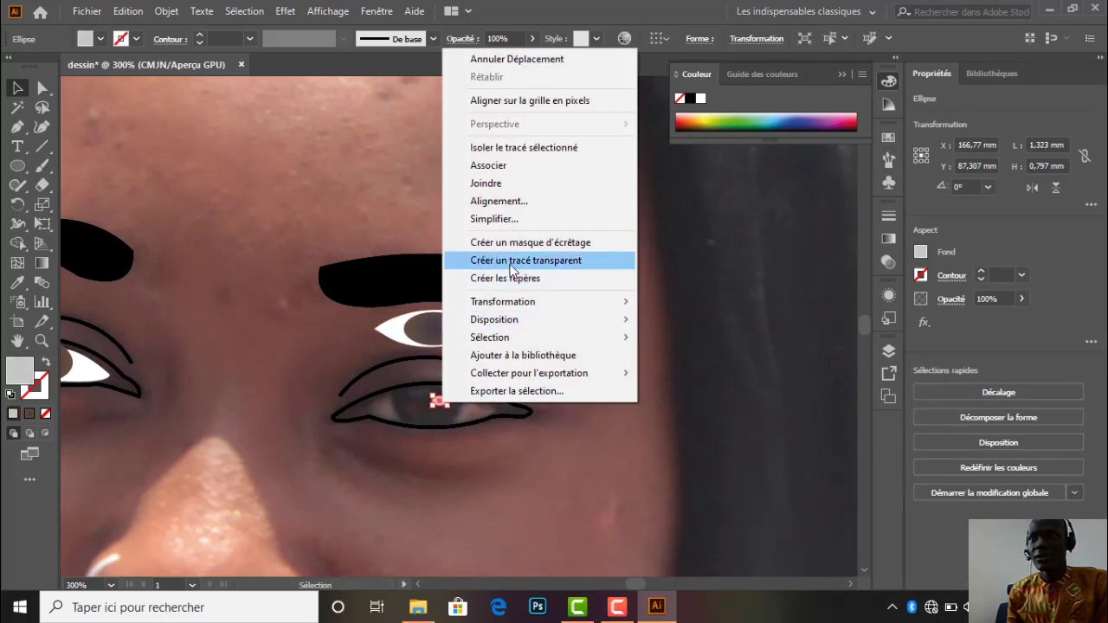
Bring the small light-grey highlight ellipse in the second eye to the front of the stacking order.
mouse_move(517, 341)
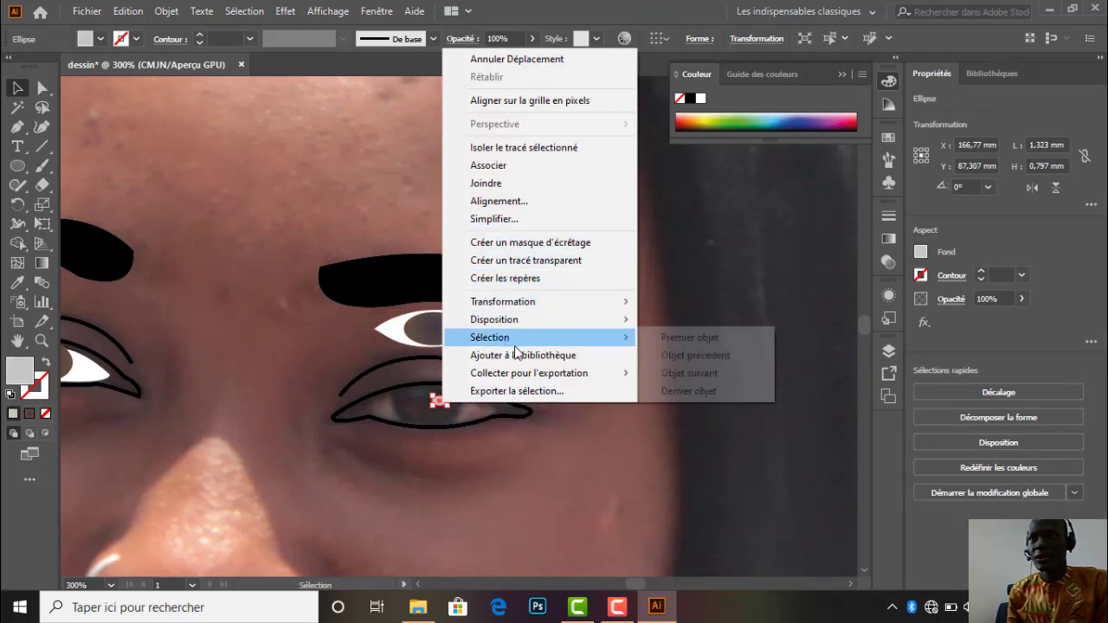
mouse_move(615, 324)
click(680, 320)
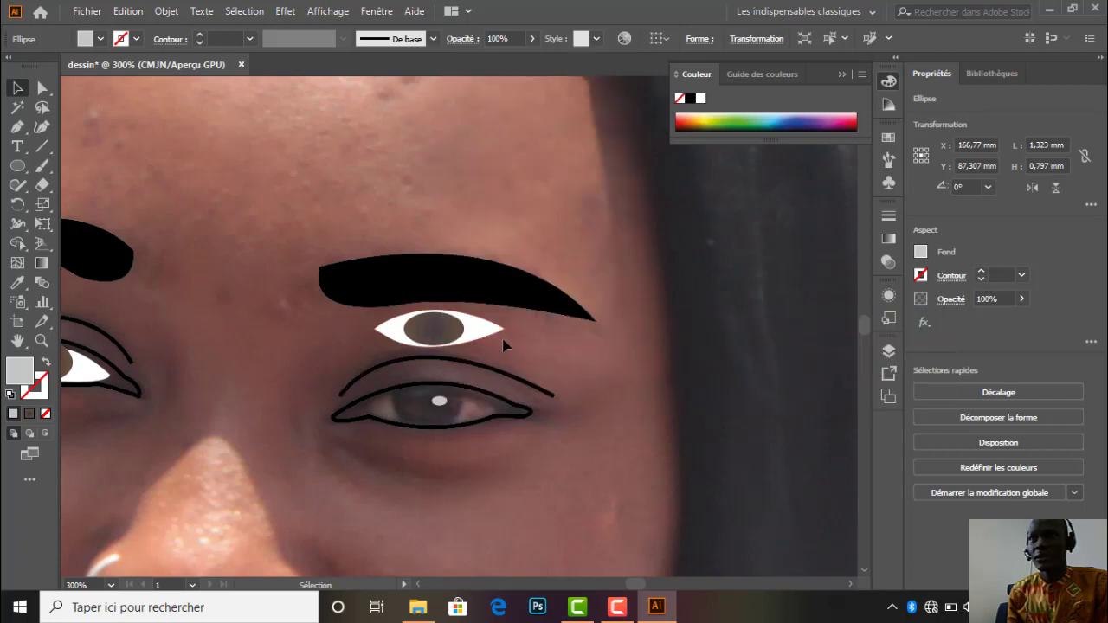
Move the white eyeball with its brown iris down into the second eye's outline and deselect it.
click(438, 329)
drag(443, 329, 452, 407)
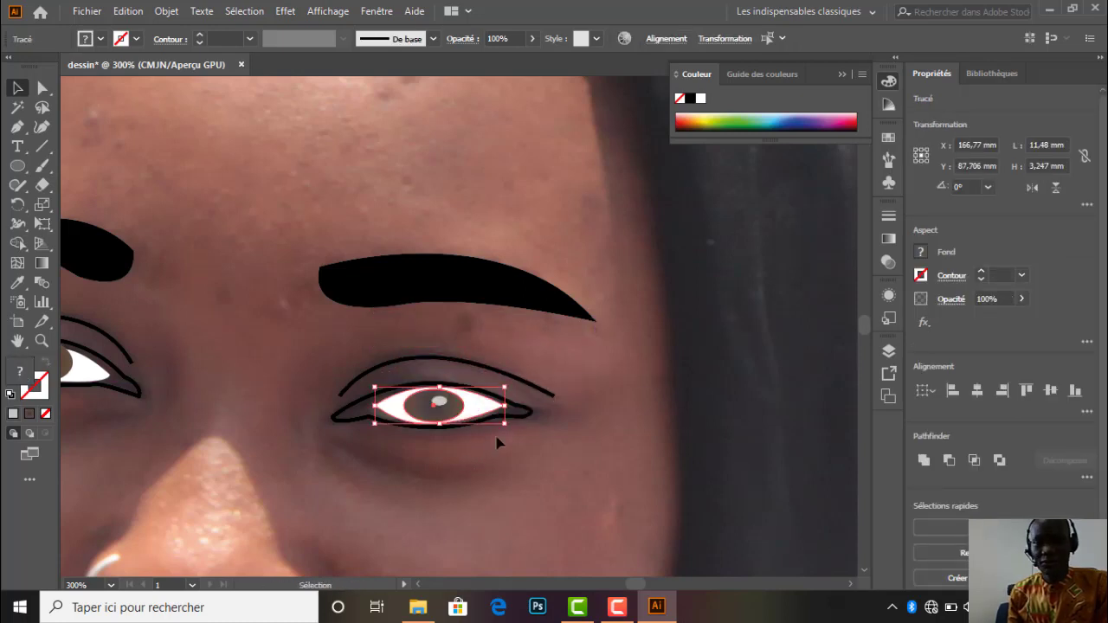
scroll(541, 429, down, 3)
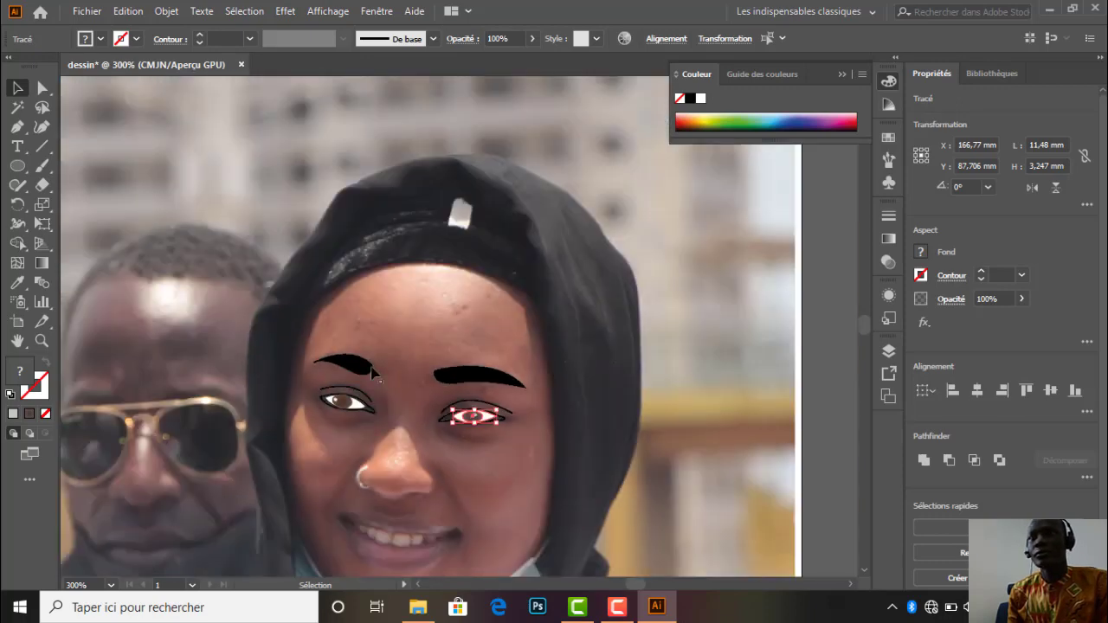
click(369, 369)
click(641, 448)
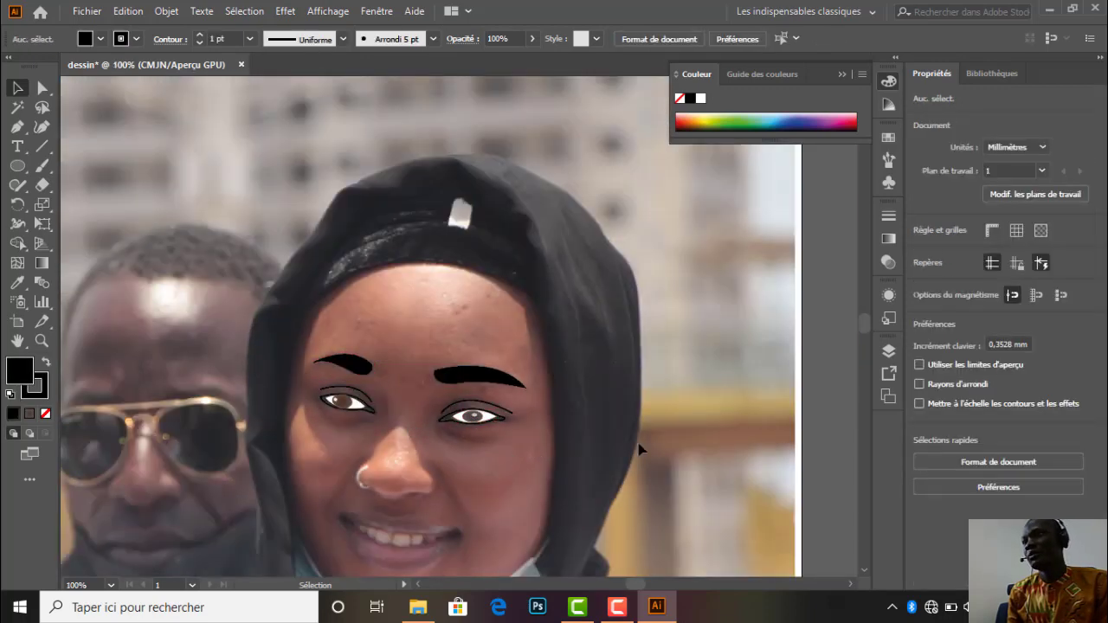
Hide the photo layer Calque 1 to examine the traced eyes and eyebrows alone, and show it again.
click(887, 352)
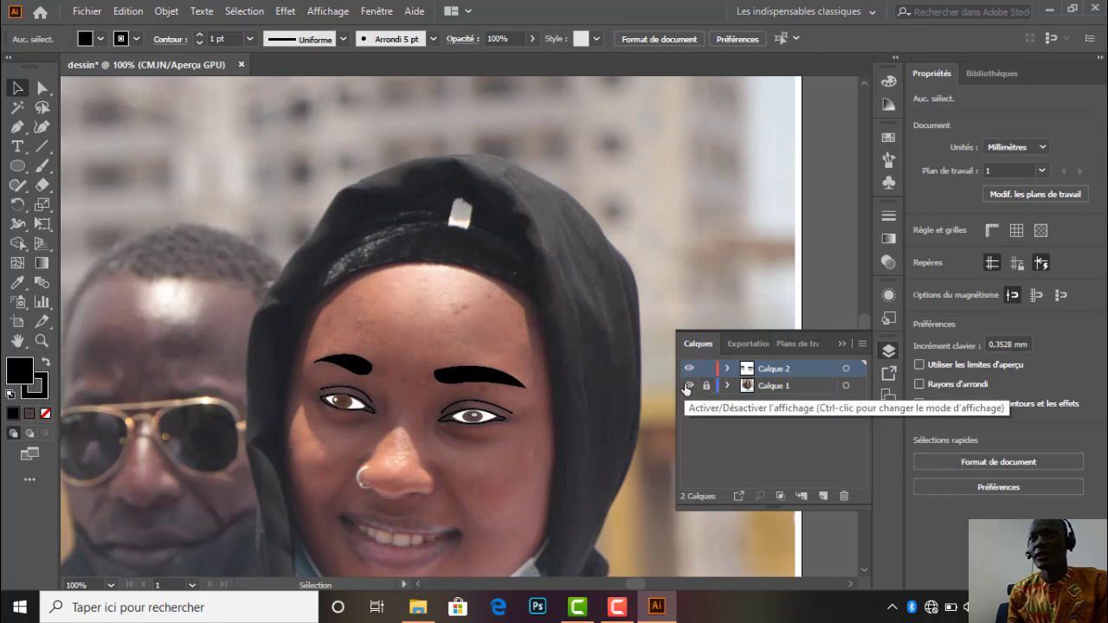
click(689, 386)
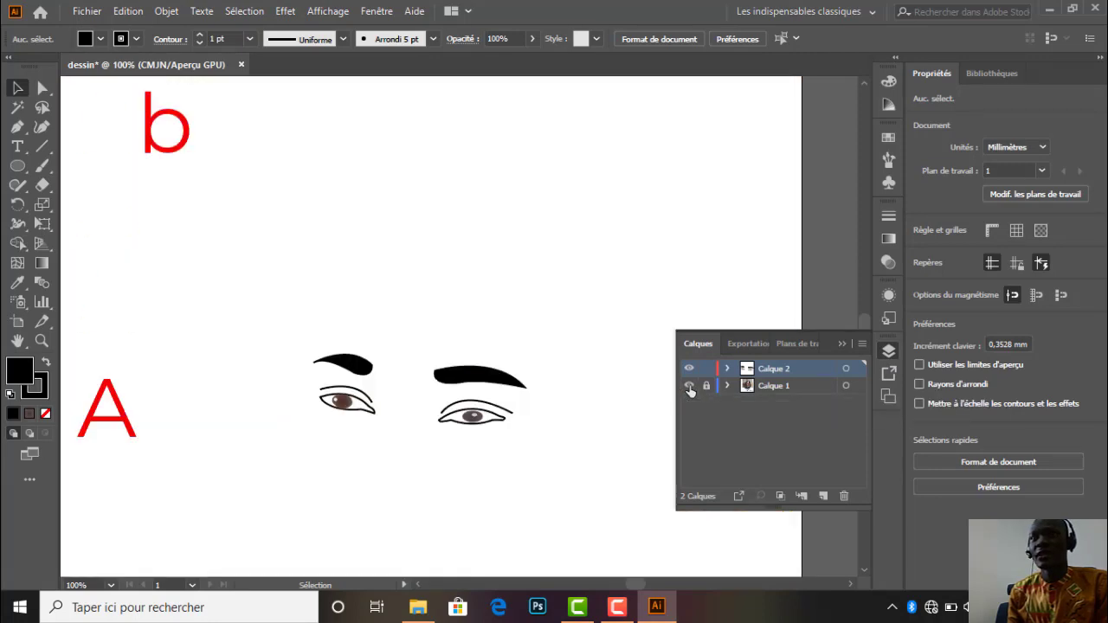
click(689, 386)
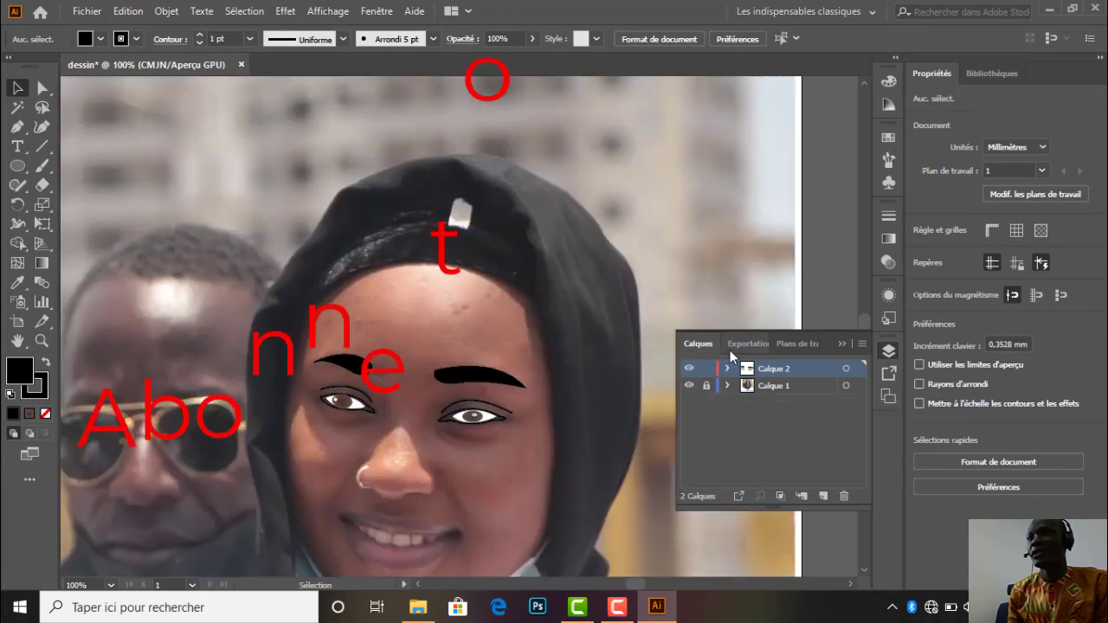
click(842, 343)
Start the nose outline with the Pen tool, no fill and a black 1 pt stroke, curving around the nostril with the ring.
scroll(622, 296, down, 2)
scroll(623, 297, down, 3)
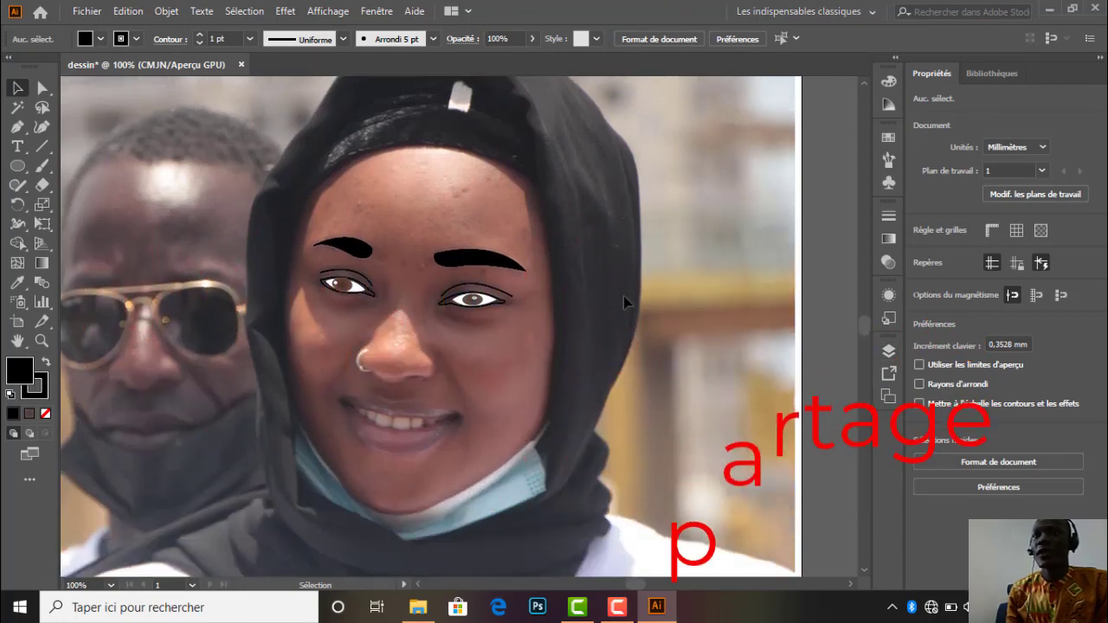
scroll(317, 324, up, 2)
scroll(367, 369, up, 2)
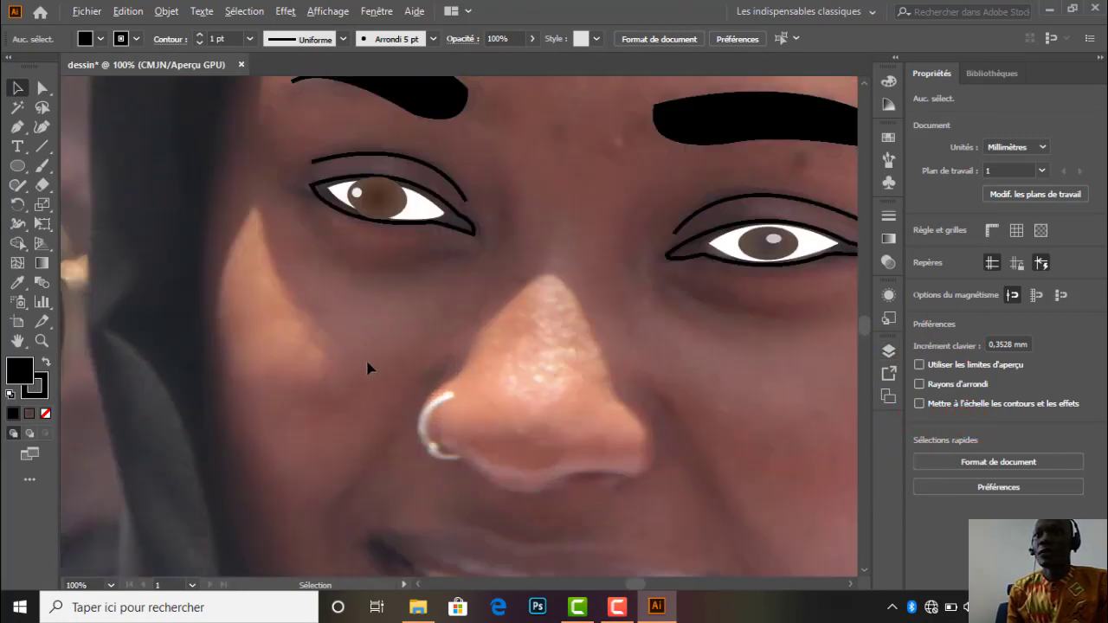
scroll(464, 388, down, 2)
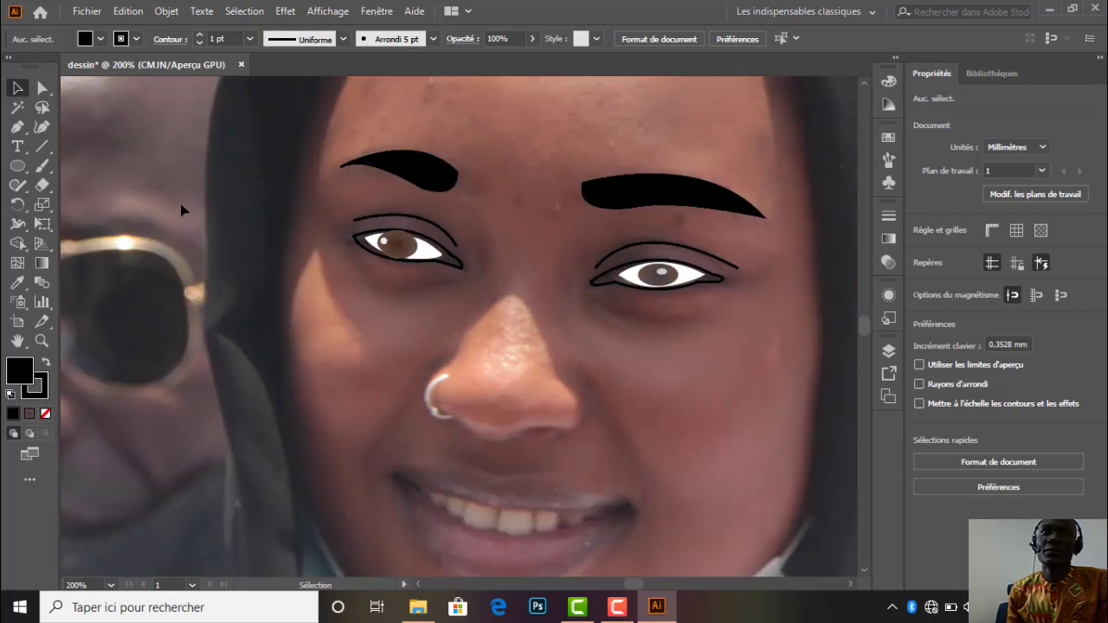
click(16, 127)
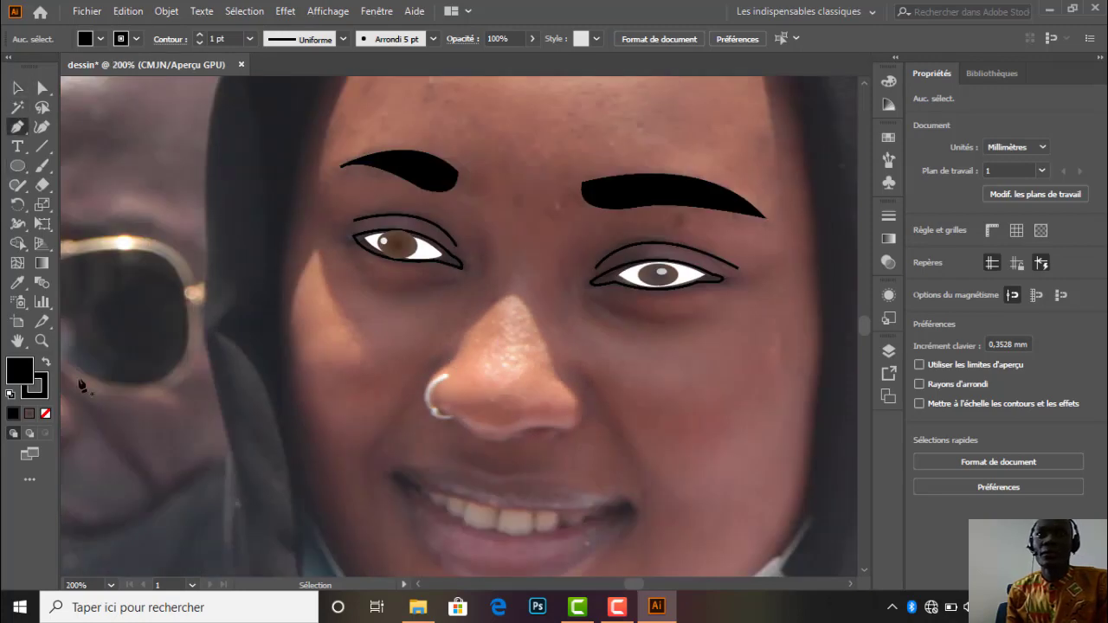
click(45, 413)
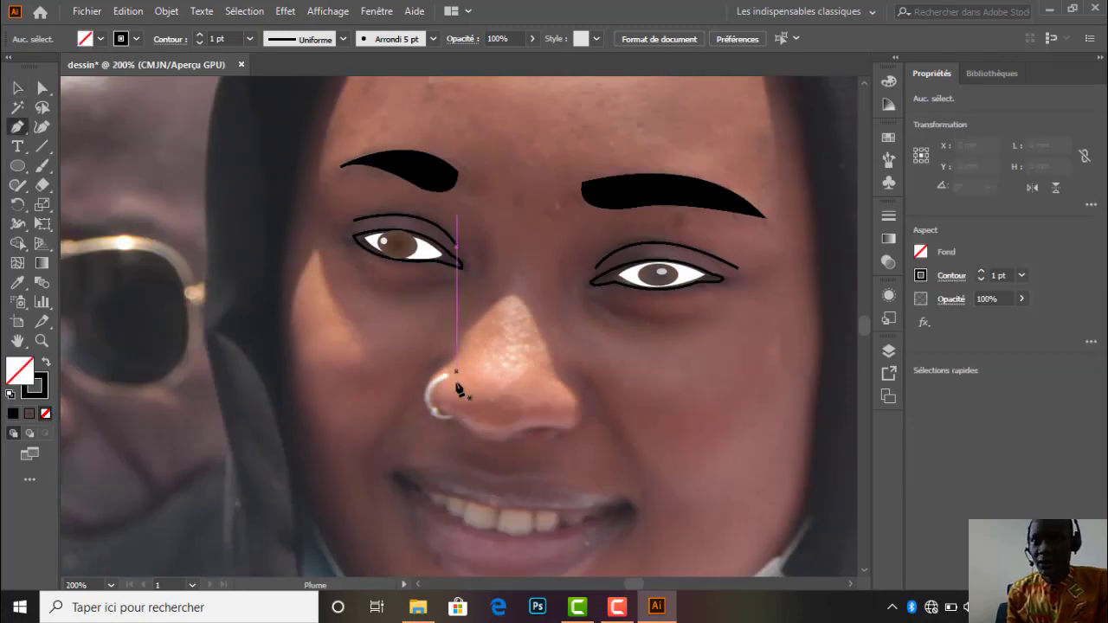
click(442, 356)
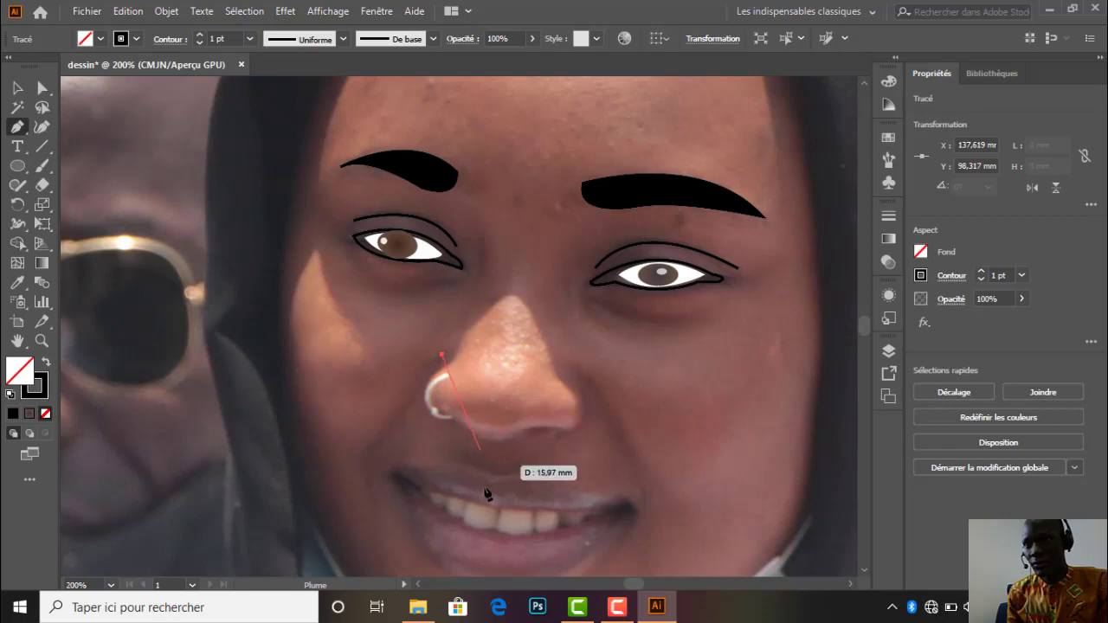
mouse_move(455, 424)
mouse_down()
mouse_move(517, 452)
mouse_move(518, 434)
mouse_up()
click(457, 425)
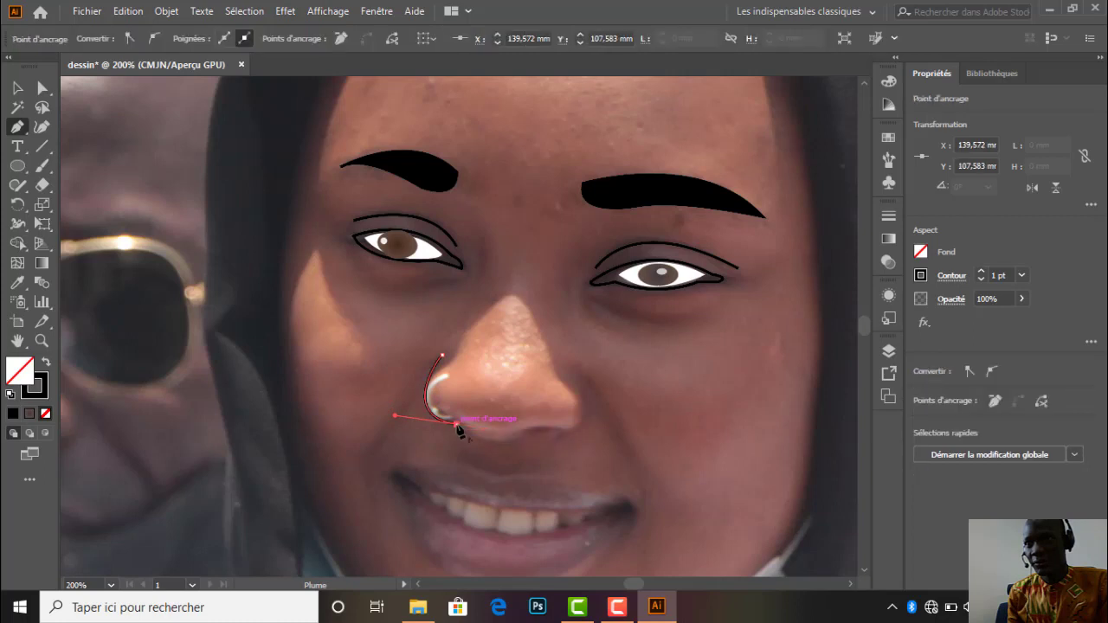
Continue the nose outline along the underside of the nose and up around the other nostril.
drag(520, 445, 554, 432)
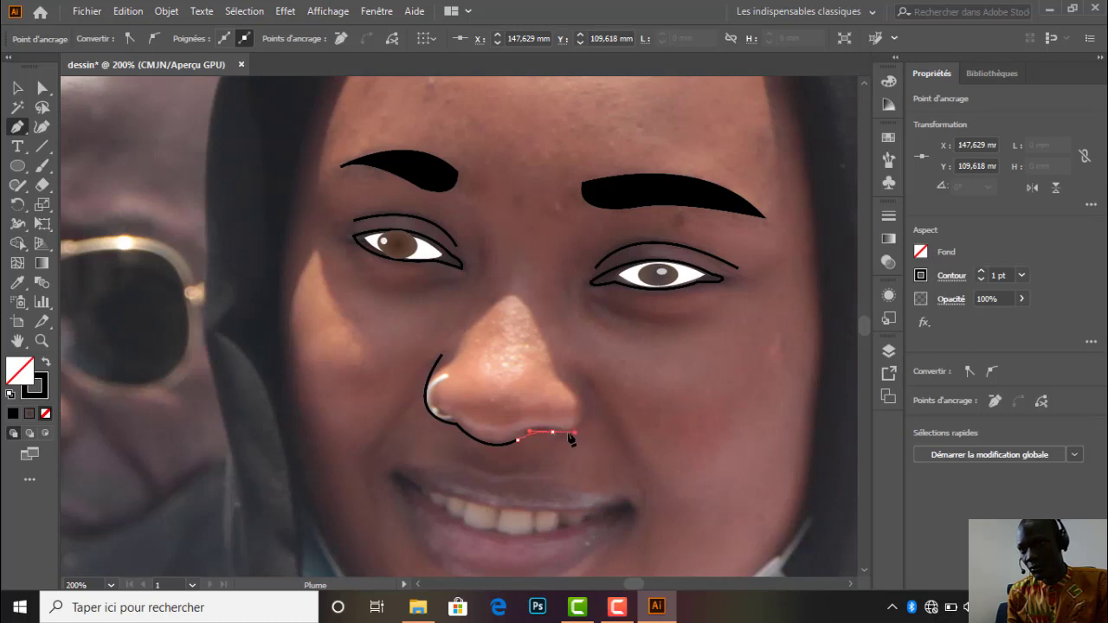
click(554, 433)
drag(578, 384, 558, 330)
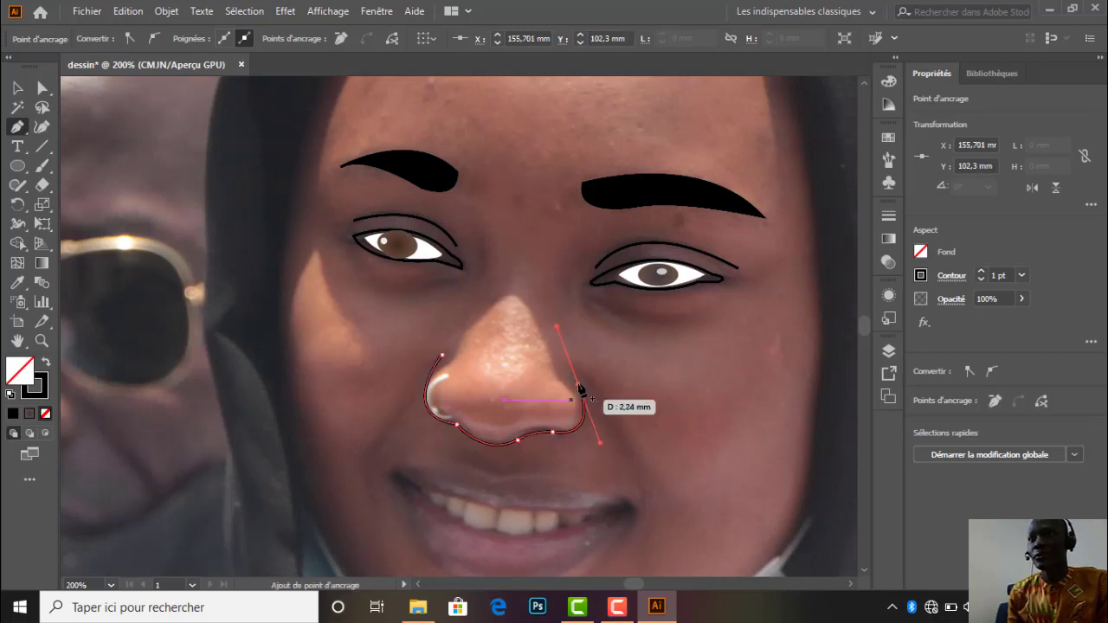
click(579, 388)
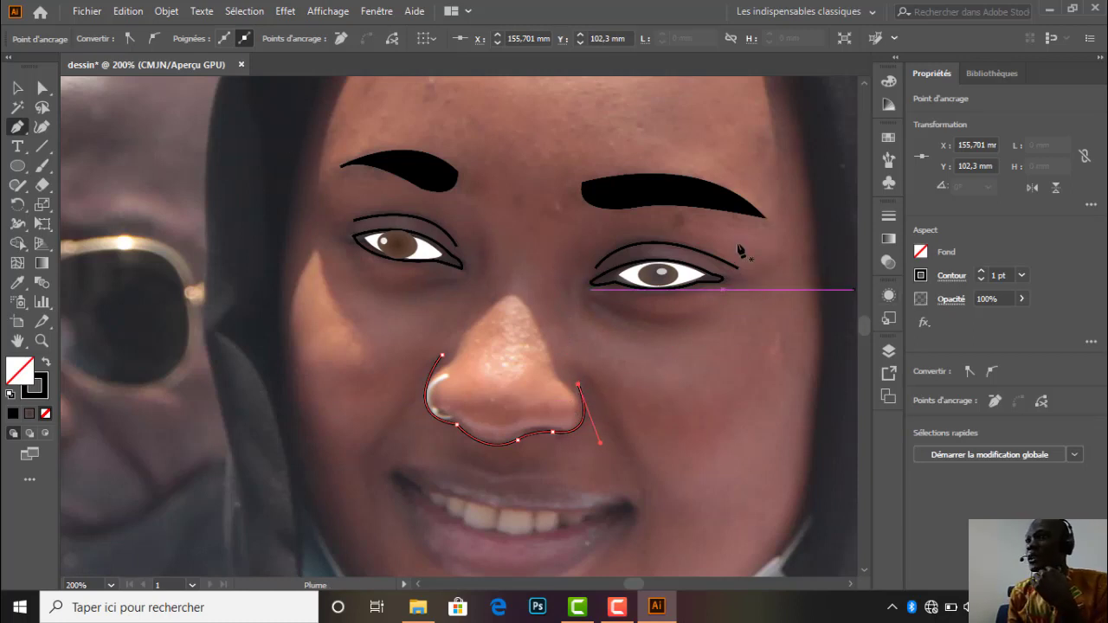
Try a 2 pt stroke weight on the nose outline and return it to 1 pt.
click(983, 274)
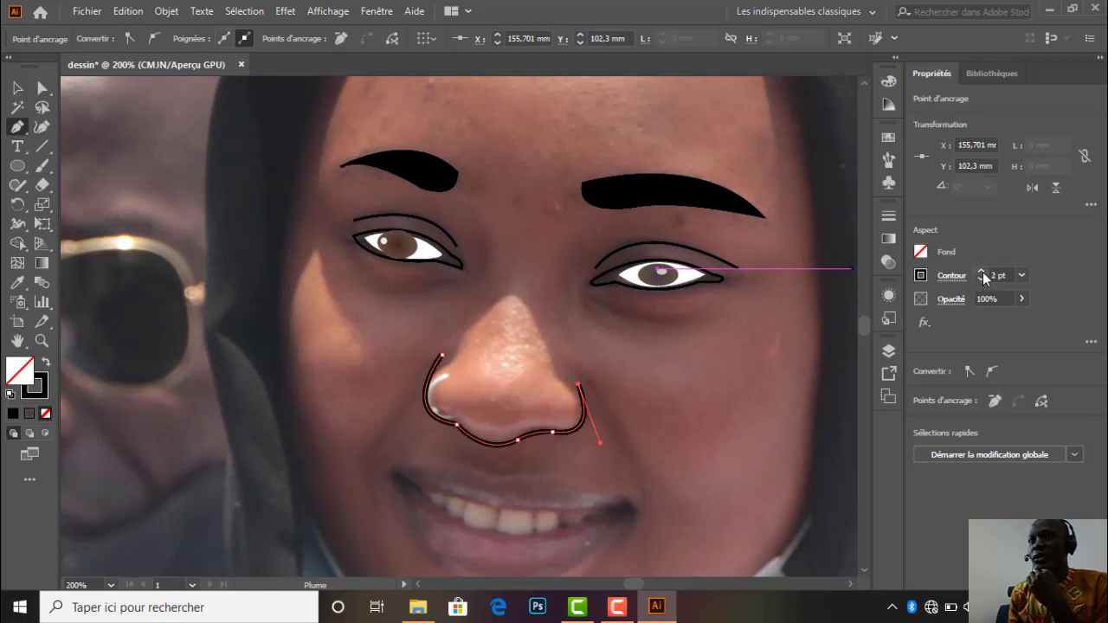
click(982, 280)
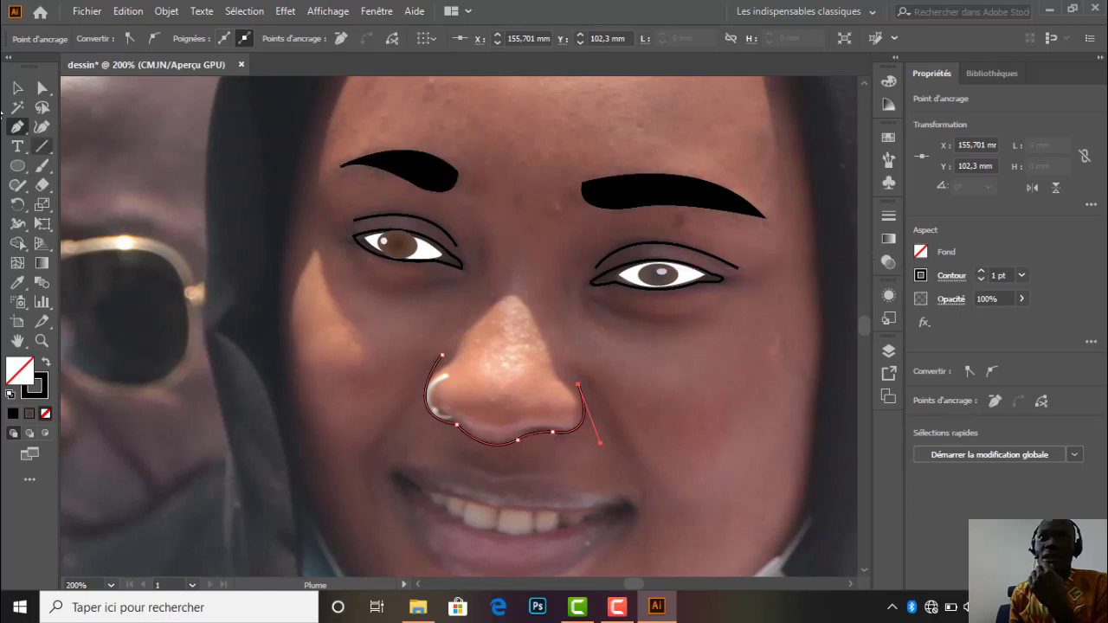
click(22, 164)
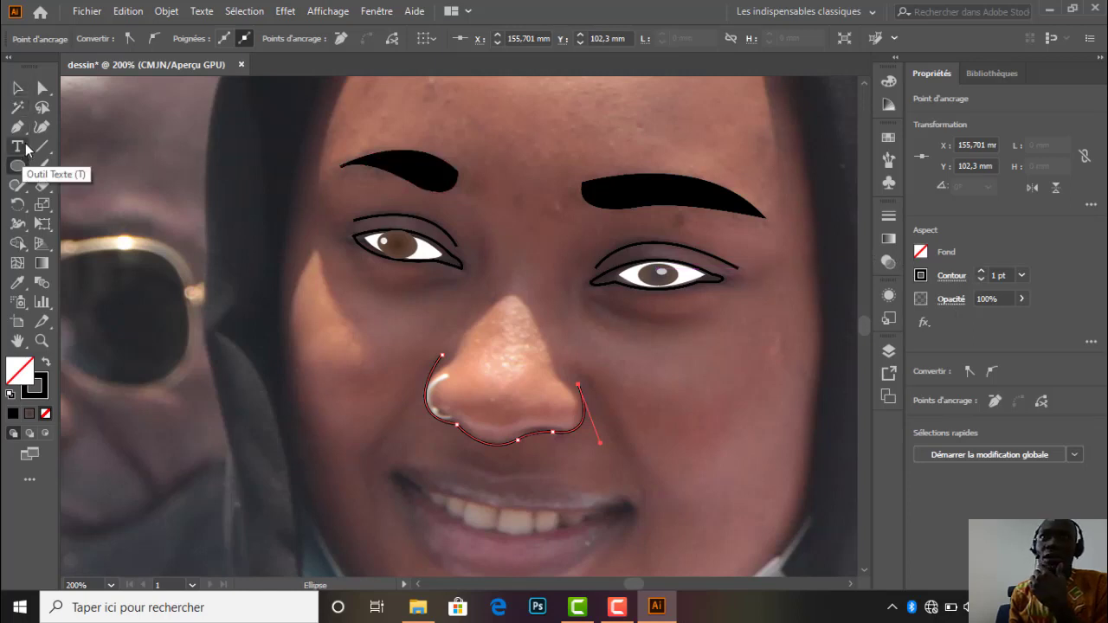
Check the available stroke weights for the nose outline without changing them, and deselect the path.
click(18, 89)
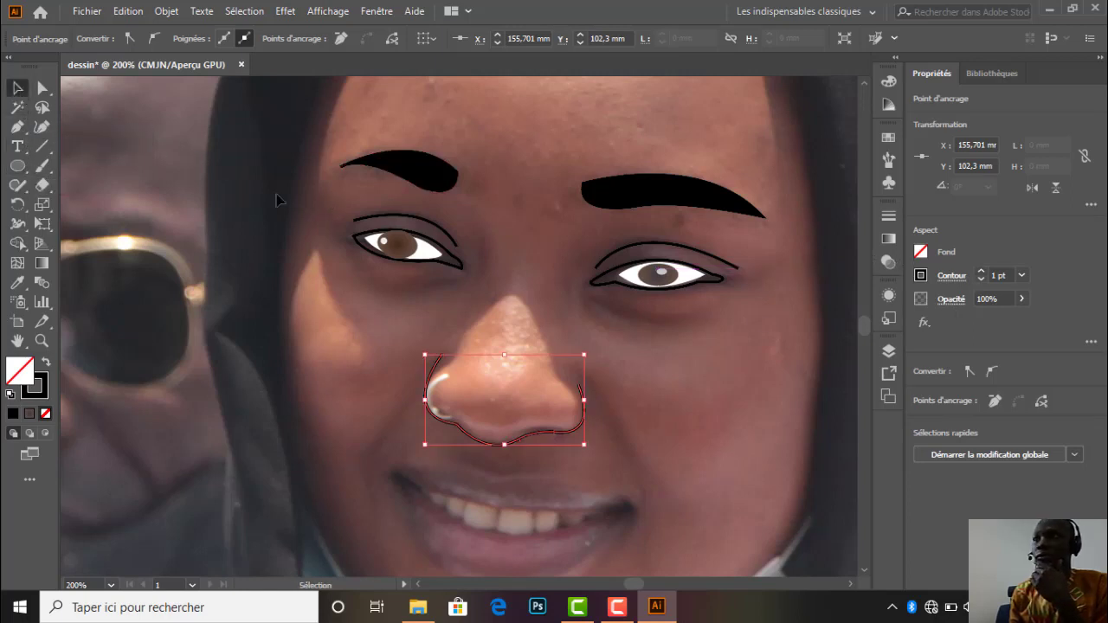
click(889, 217)
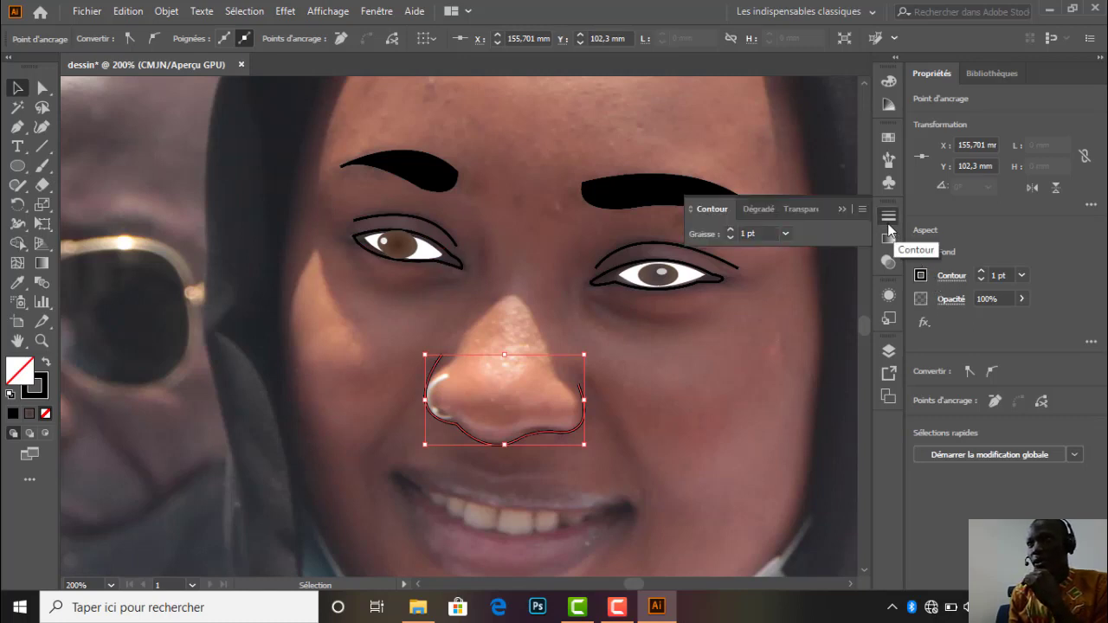
click(786, 234)
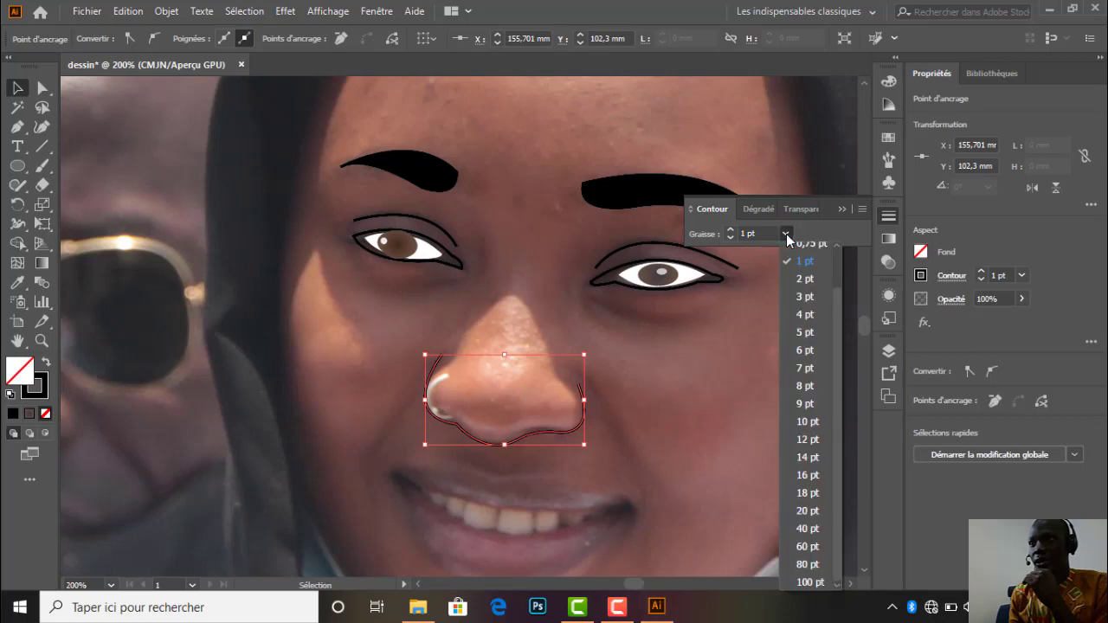
click(786, 233)
click(758, 211)
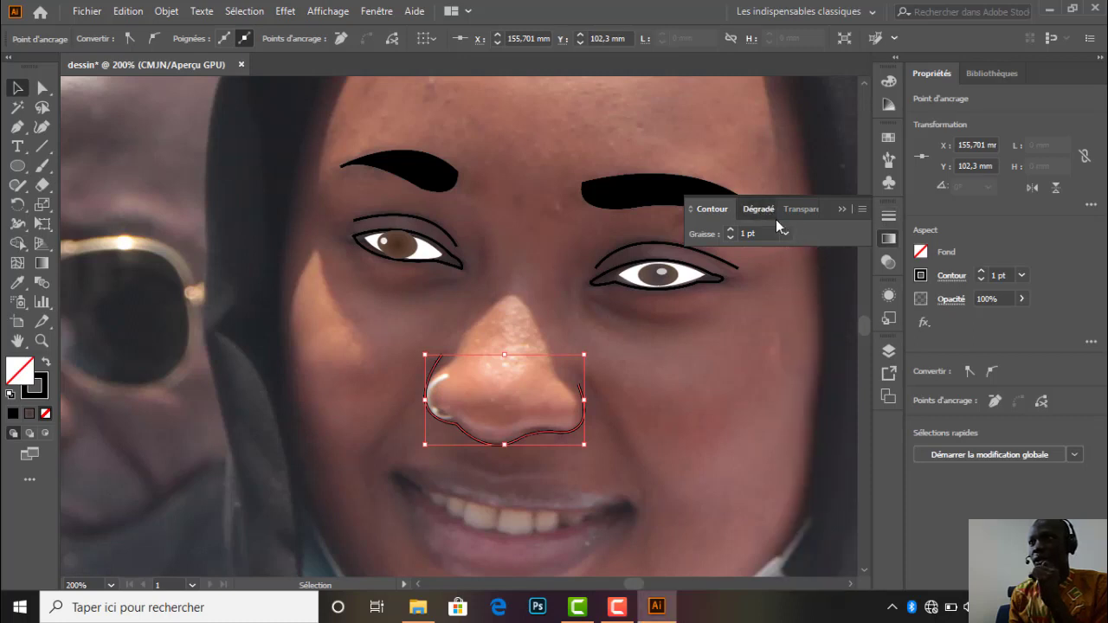
click(766, 209)
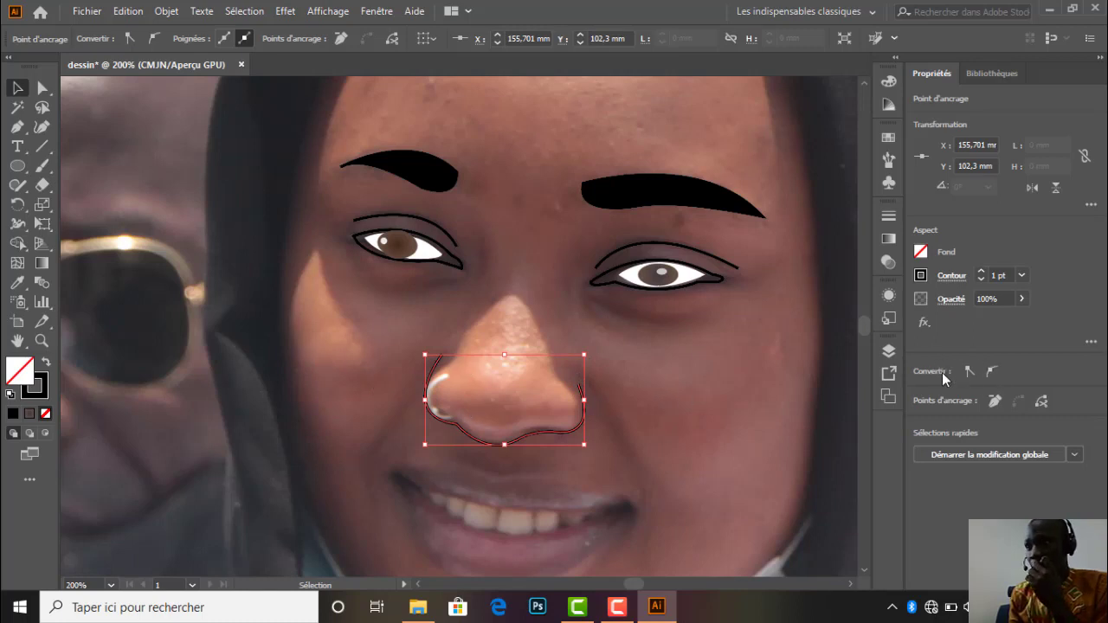
click(632, 404)
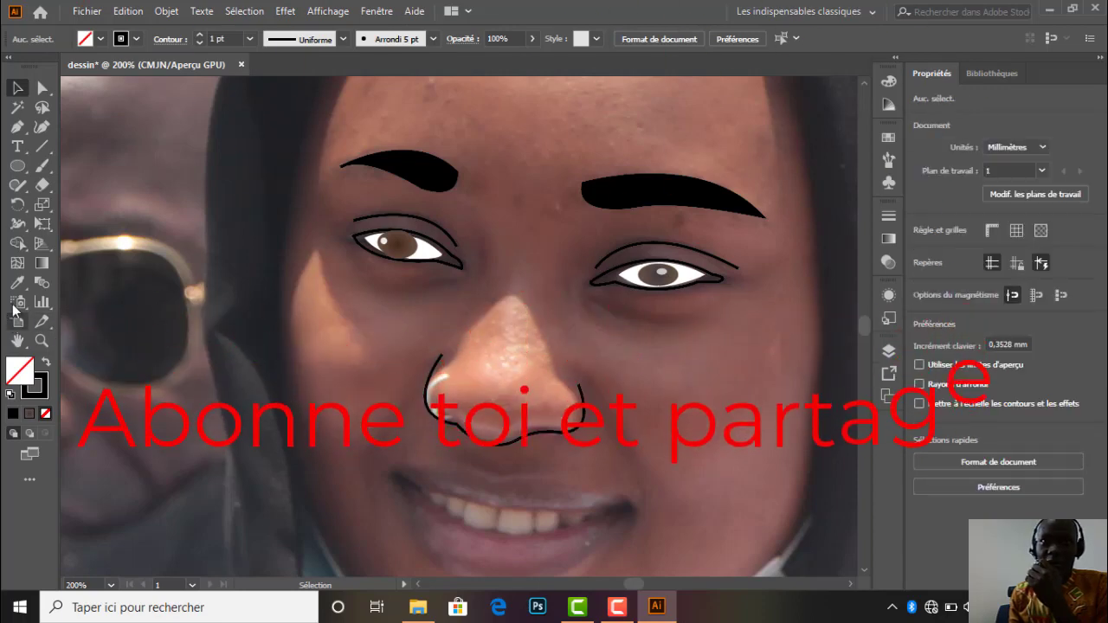
Trace the nose ring's main arc with the Pen tool, from its upper end down to the base of the nostril.
click(17, 126)
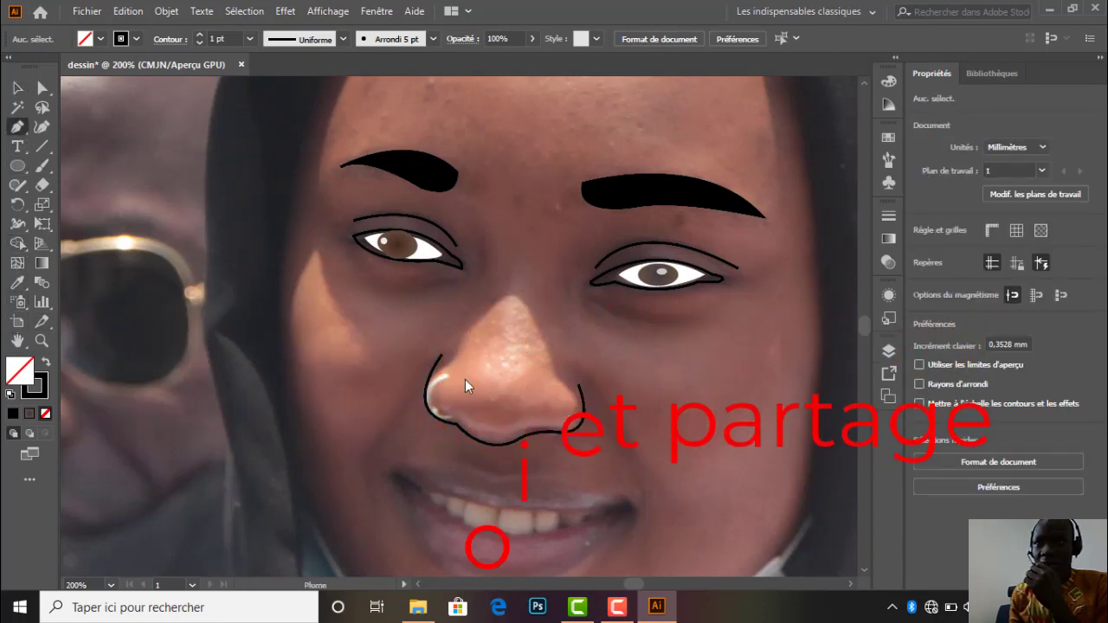
drag(435, 411, 502, 428)
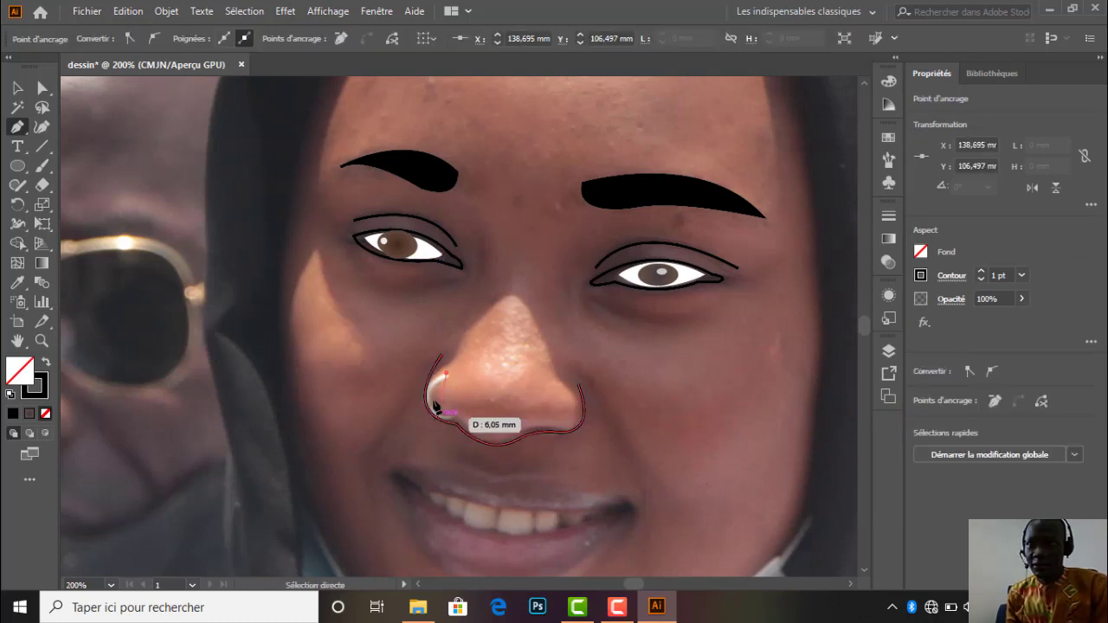
drag(437, 413, 453, 444)
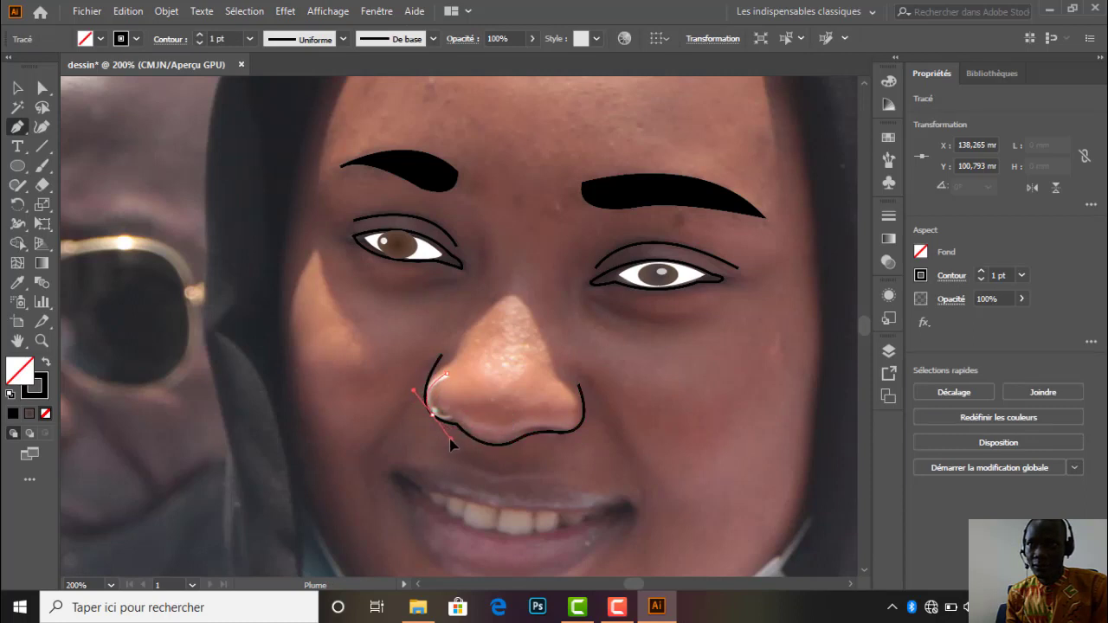
drag(449, 445, 447, 439)
Finish the nose ring path with a short curved segment under the nostril, redrawing it once, and deselect the path.
drag(438, 413, 452, 417)
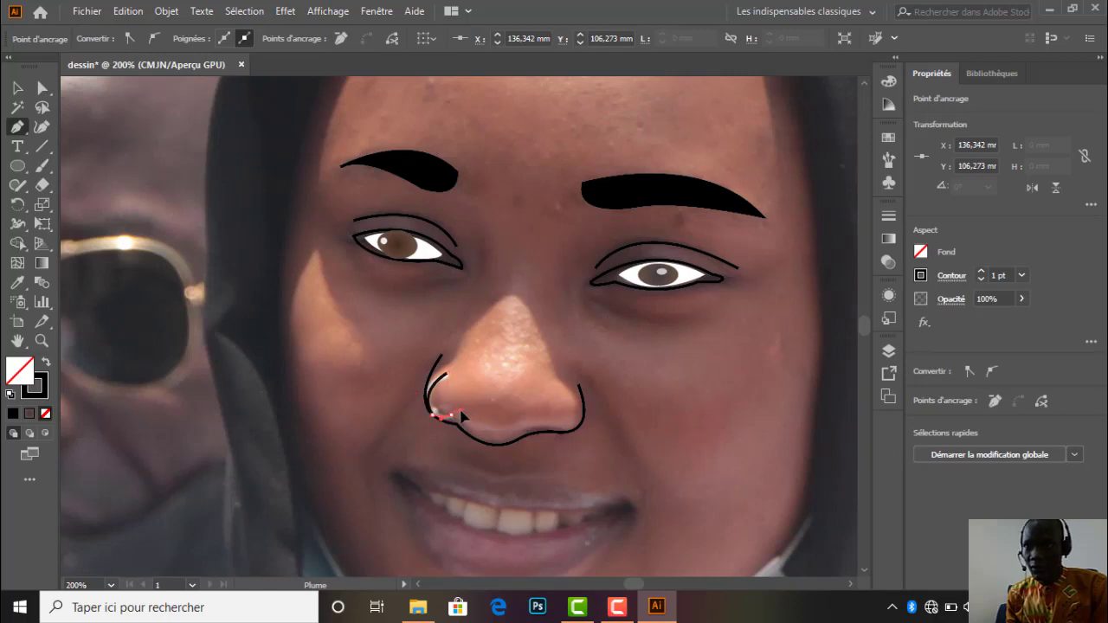
key(ctrl)
mouse_move(463, 421)
mouse_down()
mouse_move(454, 444)
mouse_move(455, 410)
mouse_move(476, 389)
mouse_move(456, 414)
mouse_up()
scroll(459, 419, up, 1)
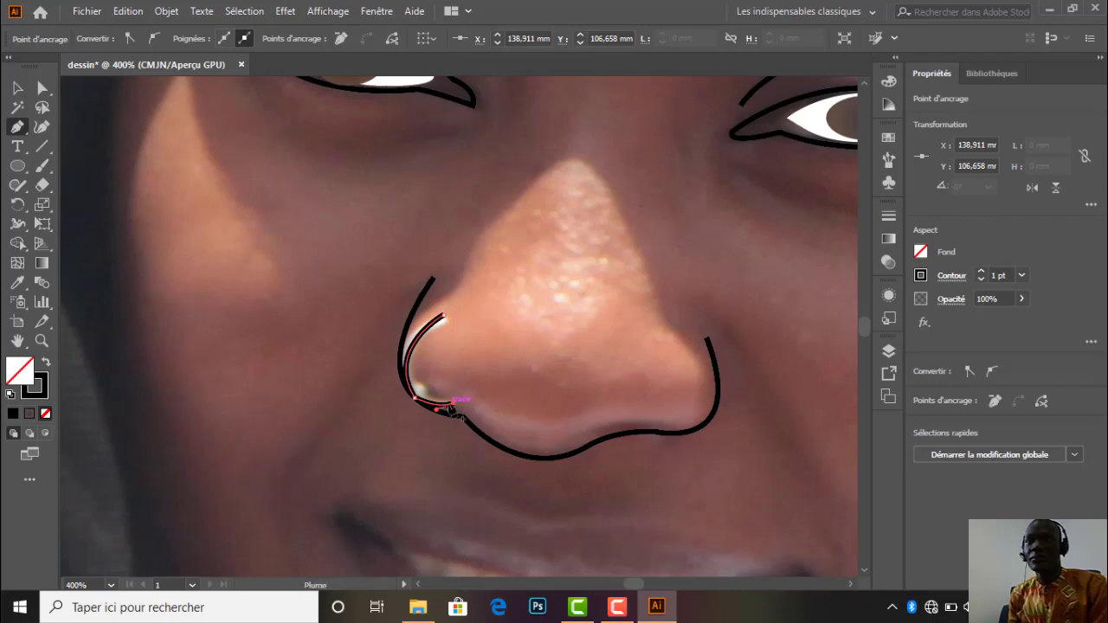
scroll(488, 351, down, 4)
scroll(492, 349, up, 2)
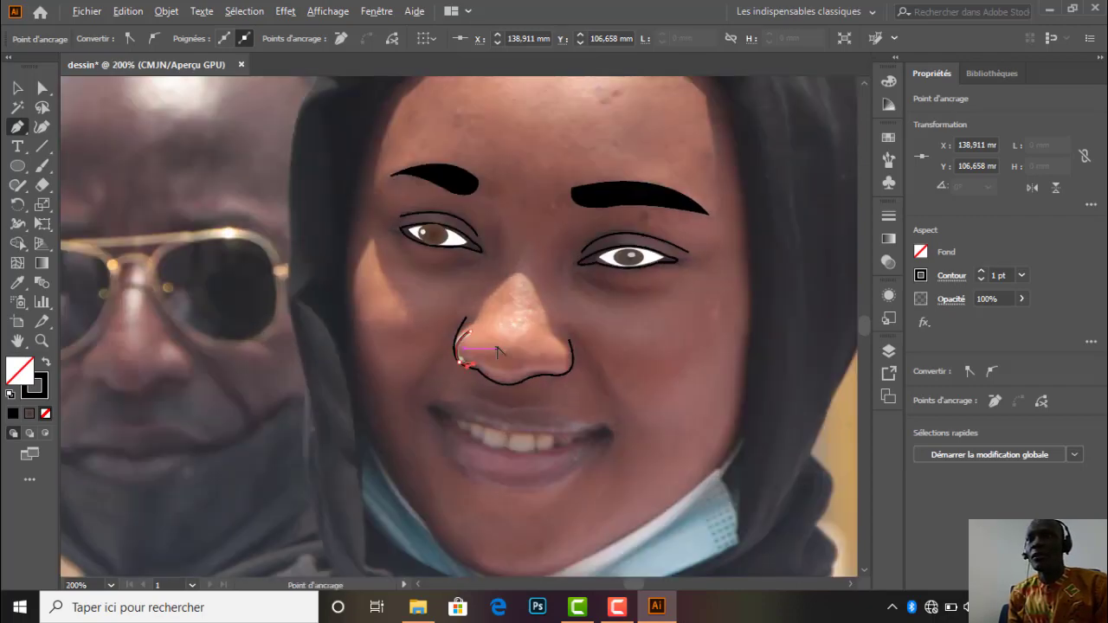
click(17, 87)
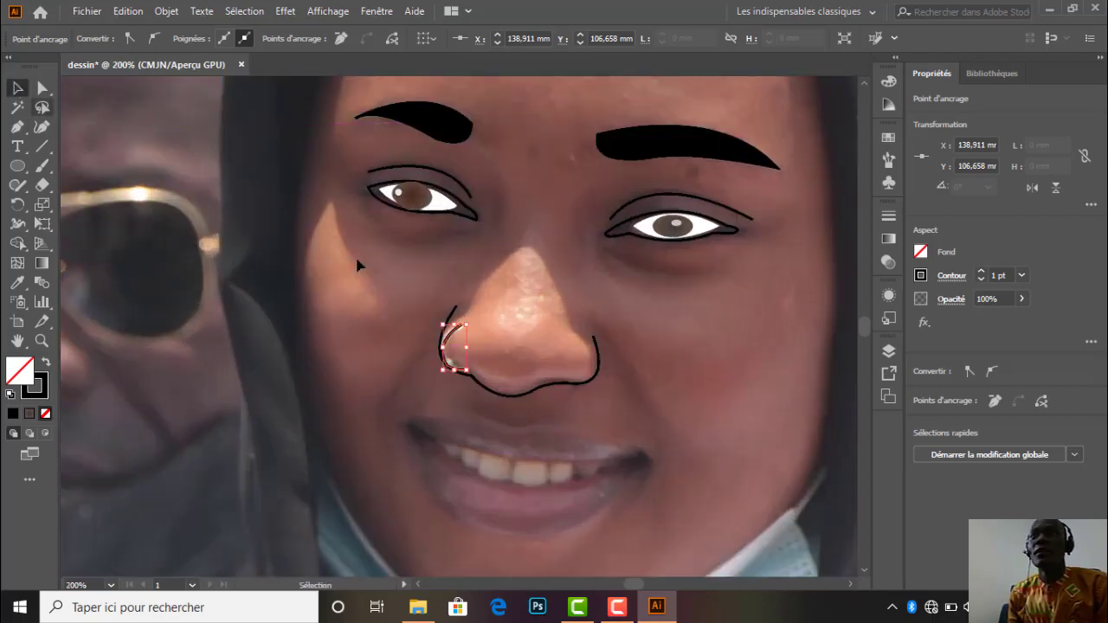
click(561, 412)
scroll(561, 412, up, 2)
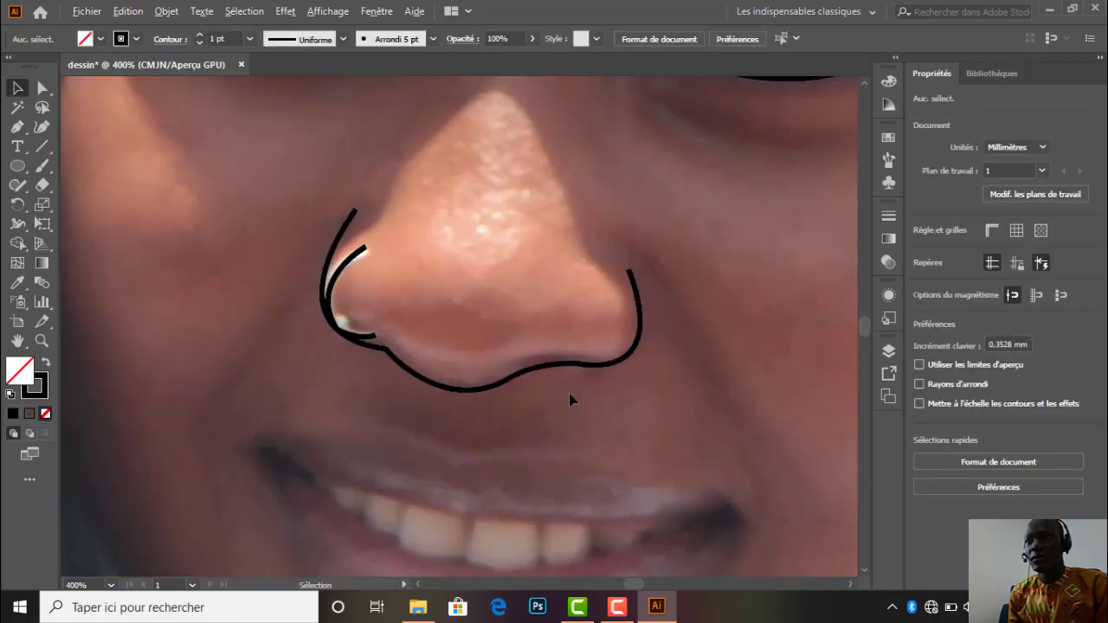
Draw a thin closed nostril shape about 4.9 mm wide with the Pen tool along the nose's lower edge, near the side without the ring.
click(17, 127)
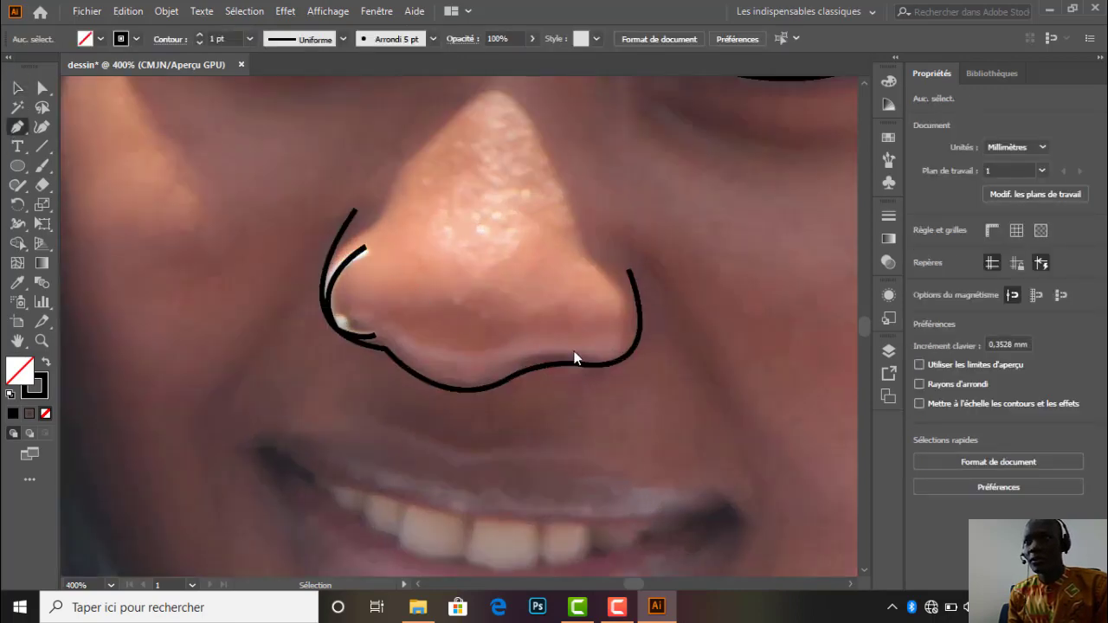
mouse_move(595, 363)
mouse_down()
mouse_move(551, 362)
mouse_move(559, 369)
mouse_move(514, 390)
mouse_move(521, 371)
mouse_move(594, 363)
mouse_up()
click(600, 353)
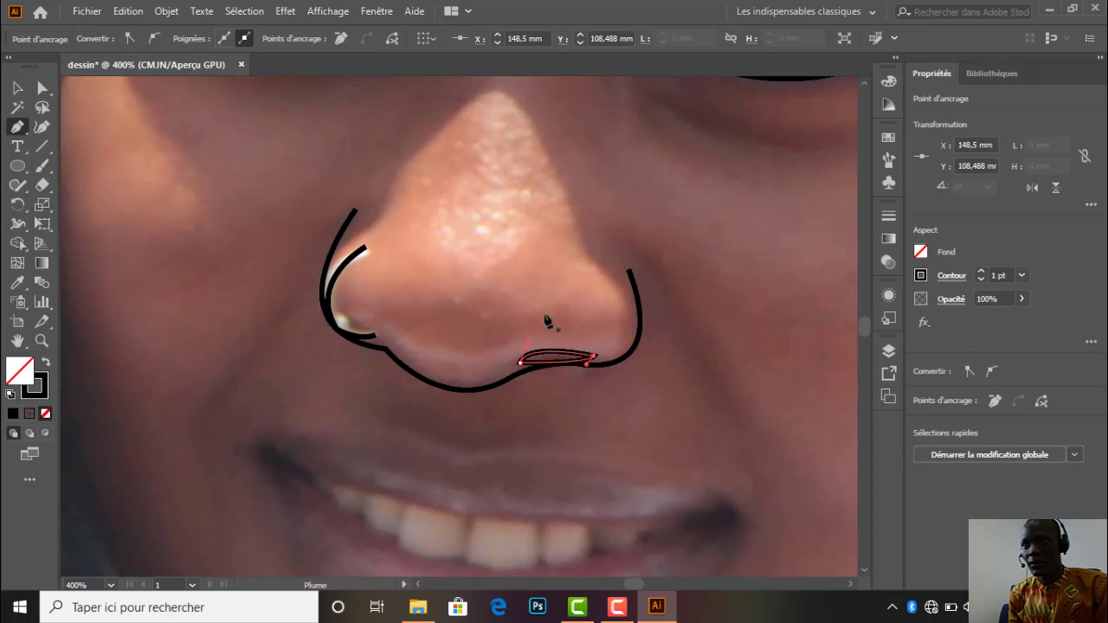
Fill the nostril shape with black, remove its stroke and deselect it.
key(comma)
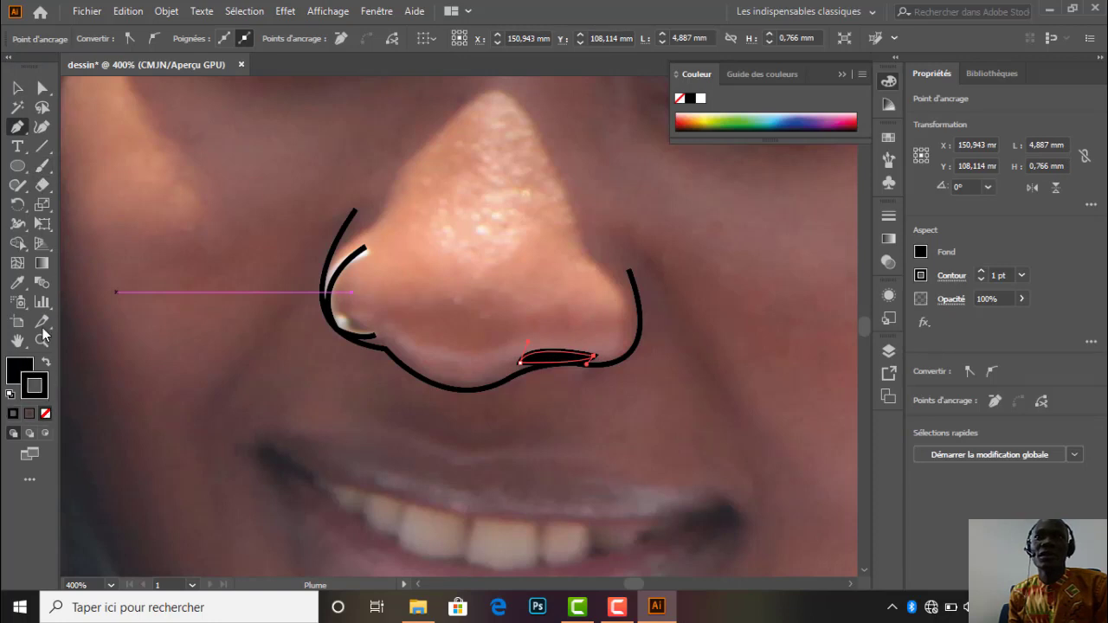
click(45, 413)
click(18, 88)
click(216, 179)
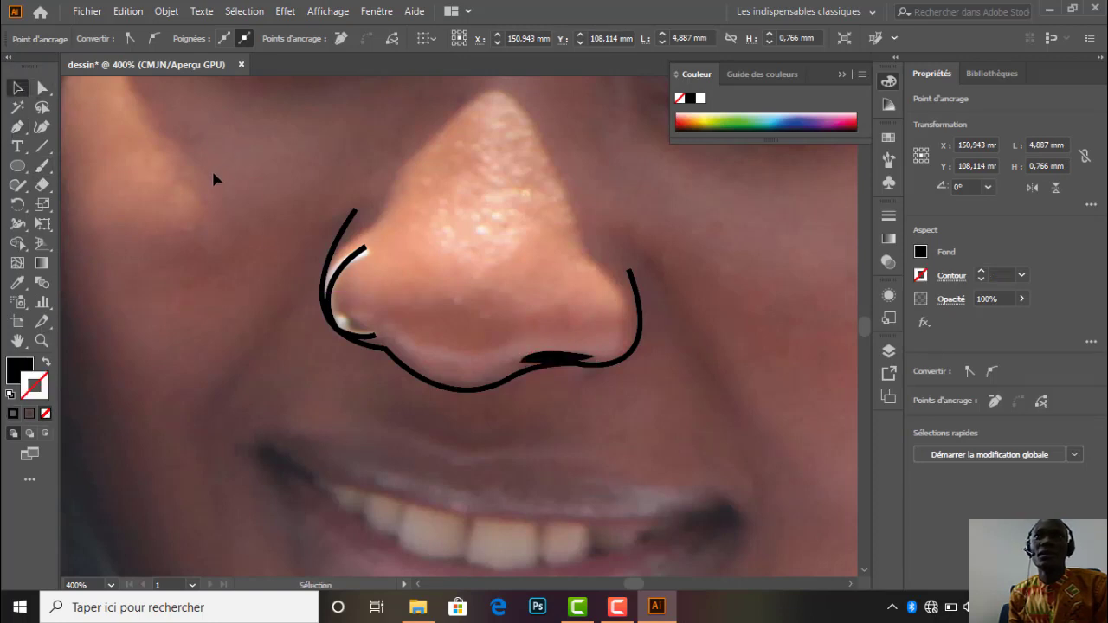
Set no fill and a black 1 pt stroke for drawing the mouth with the Pen tool.
scroll(358, 303, down, 4)
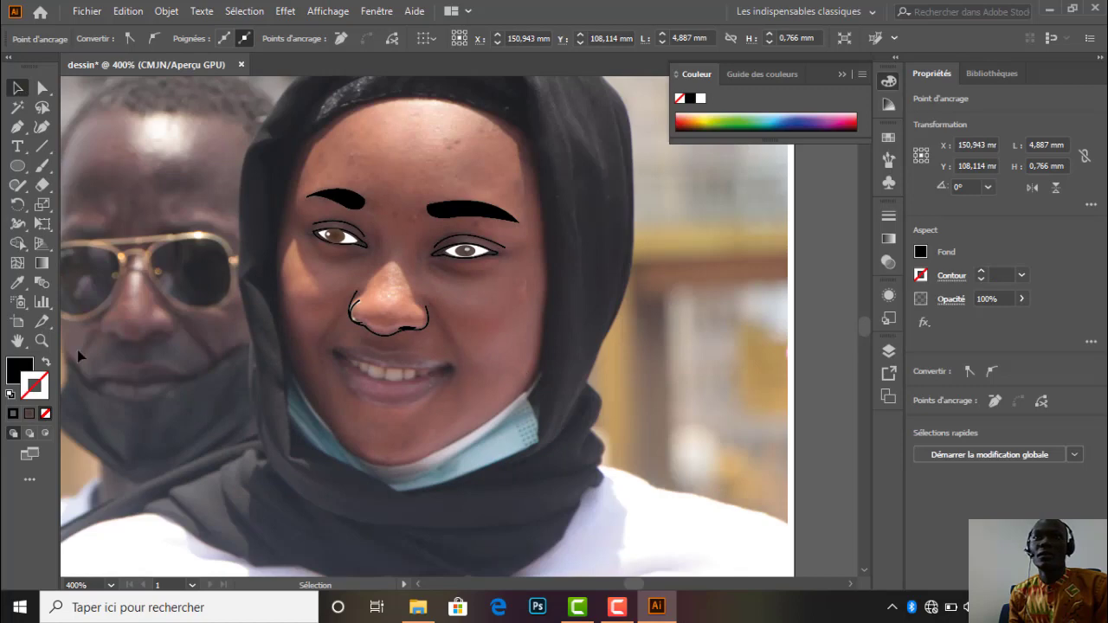
click(15, 370)
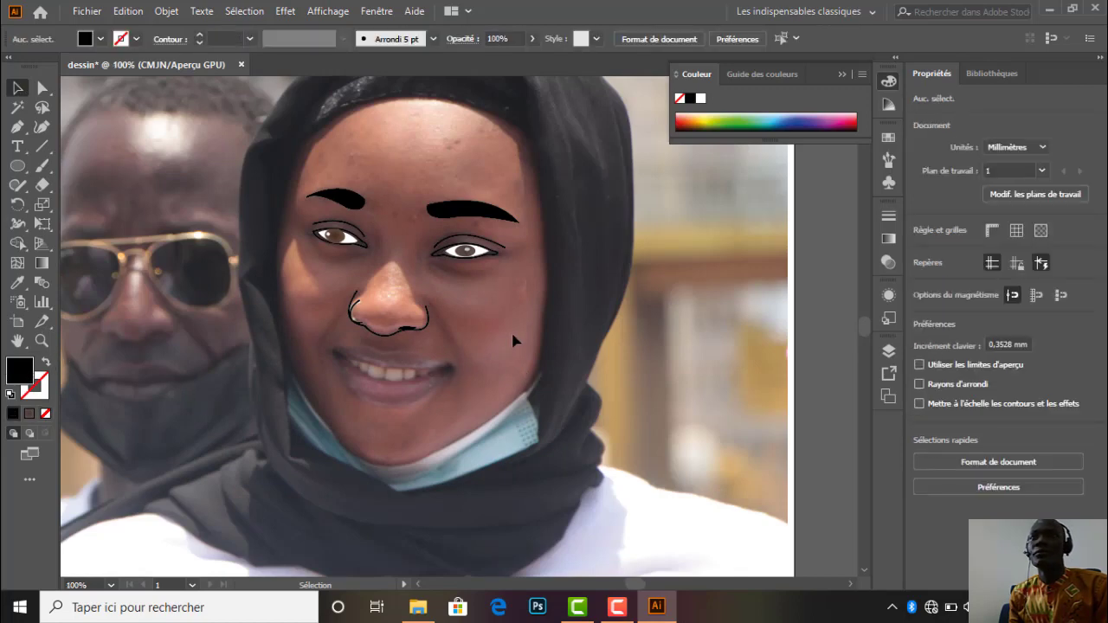
scroll(303, 297, up, 1)
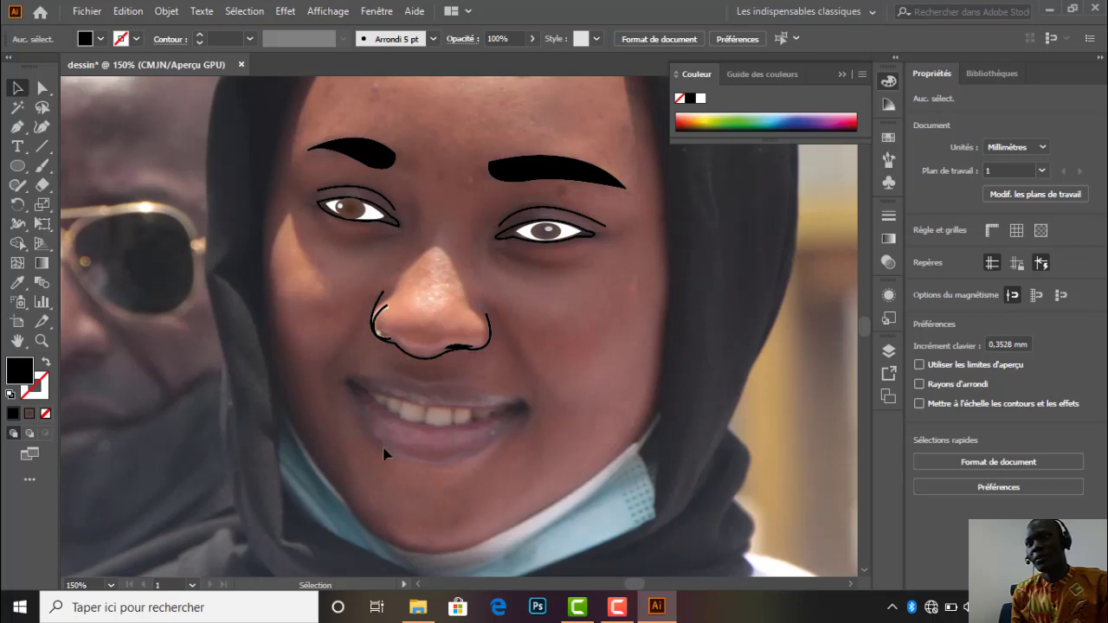
scroll(385, 455, up, 2)
scroll(425, 469, down, 1)
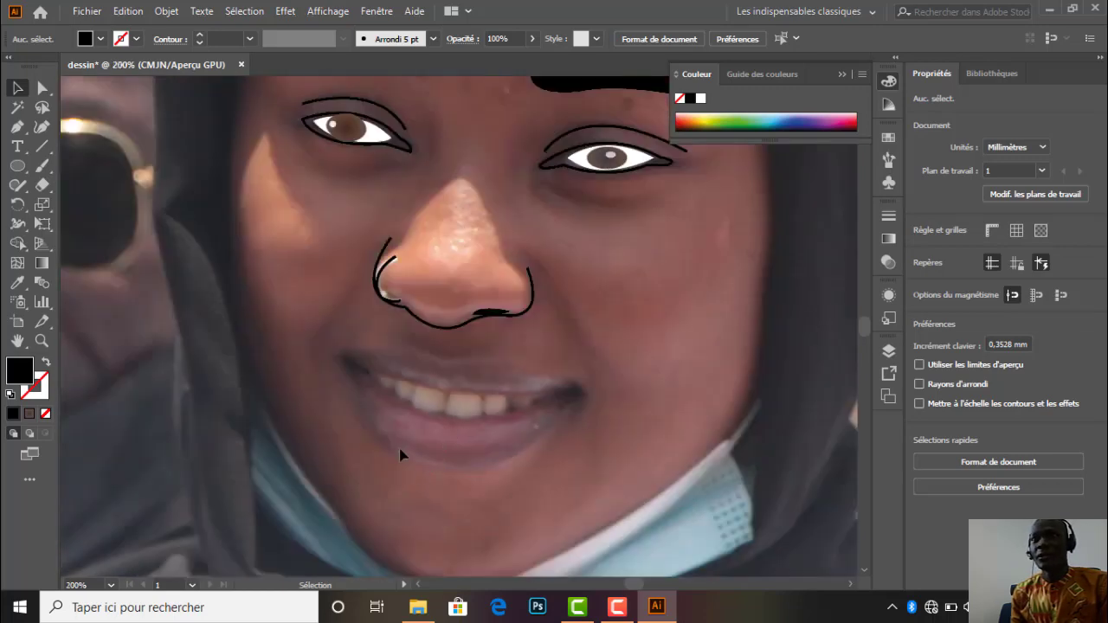
click(620, 610)
click(447, 148)
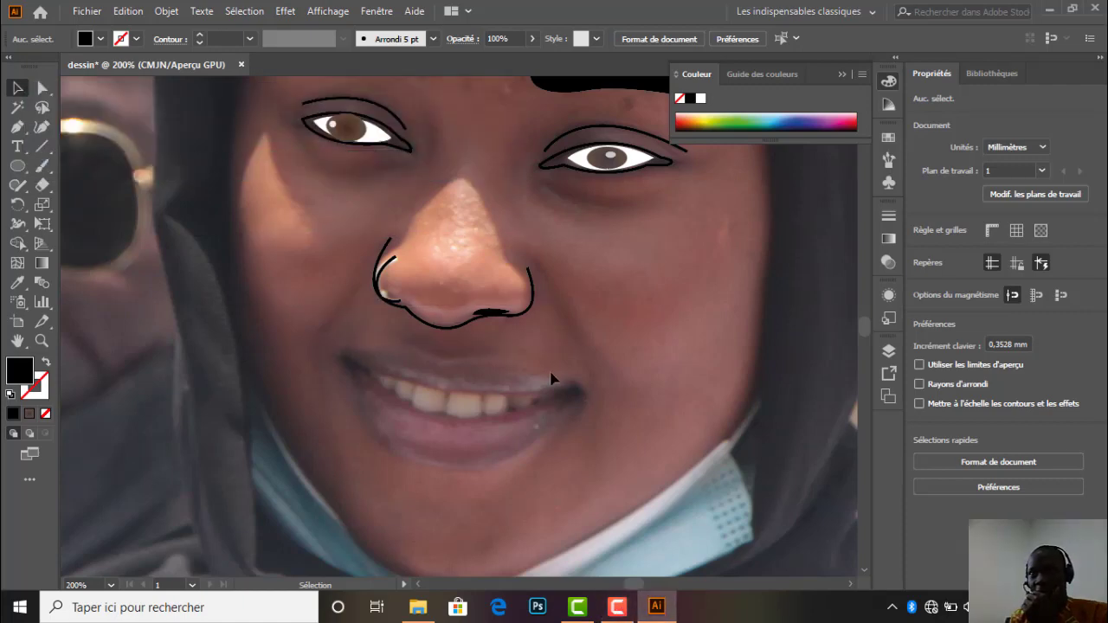
key(p)
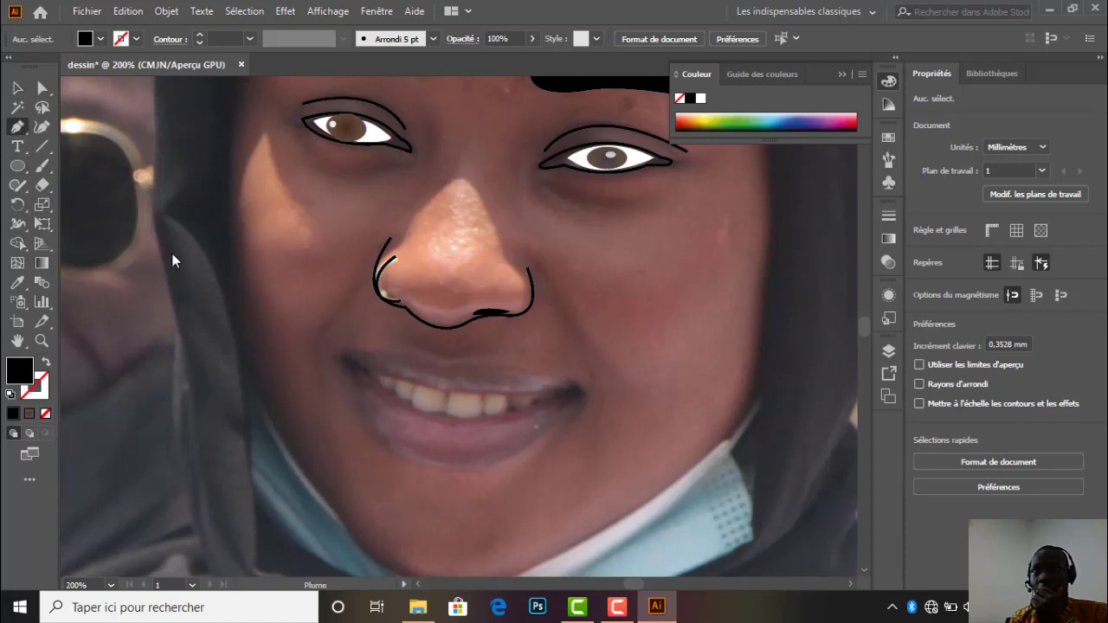
click(45, 414)
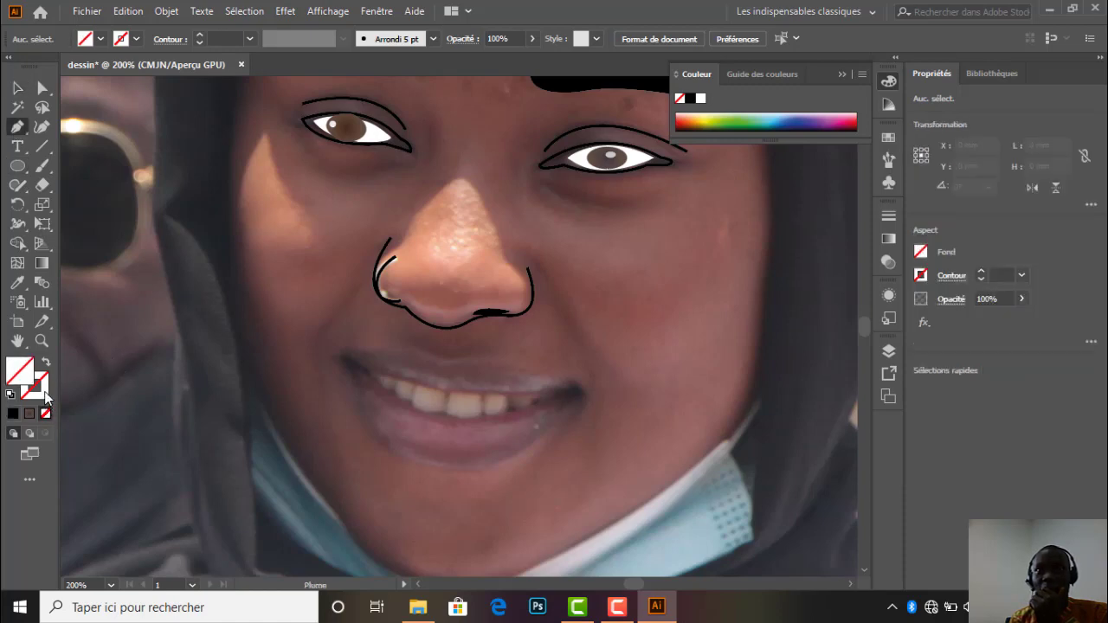
click(14, 414)
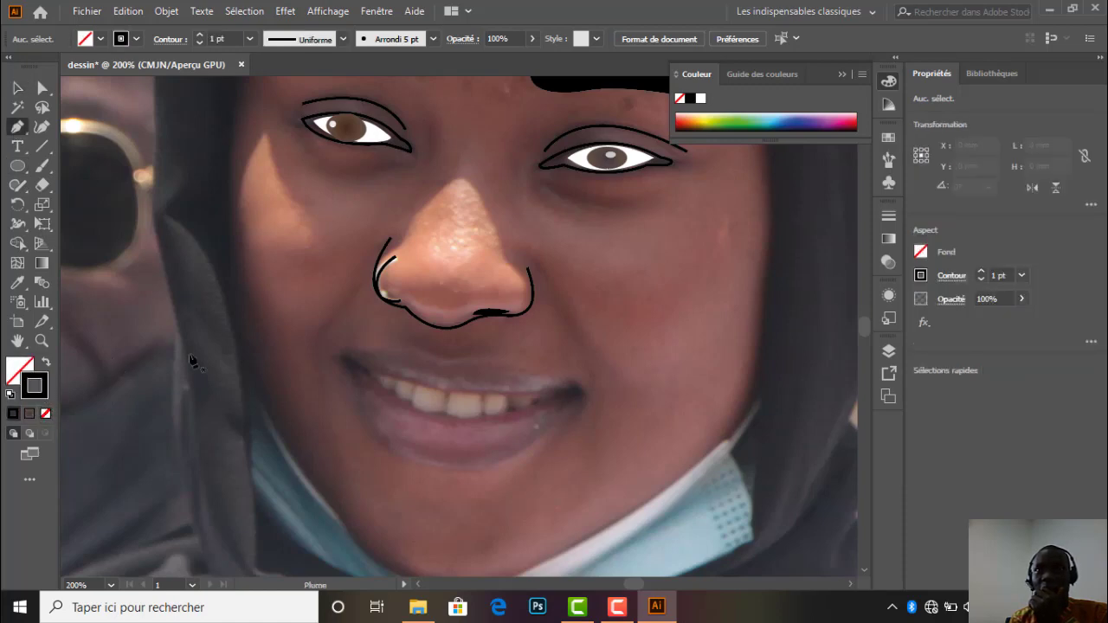
Trace the upper lip as a closed path, following its curved top edge from corner to corner and returning along the teeth.
click(346, 351)
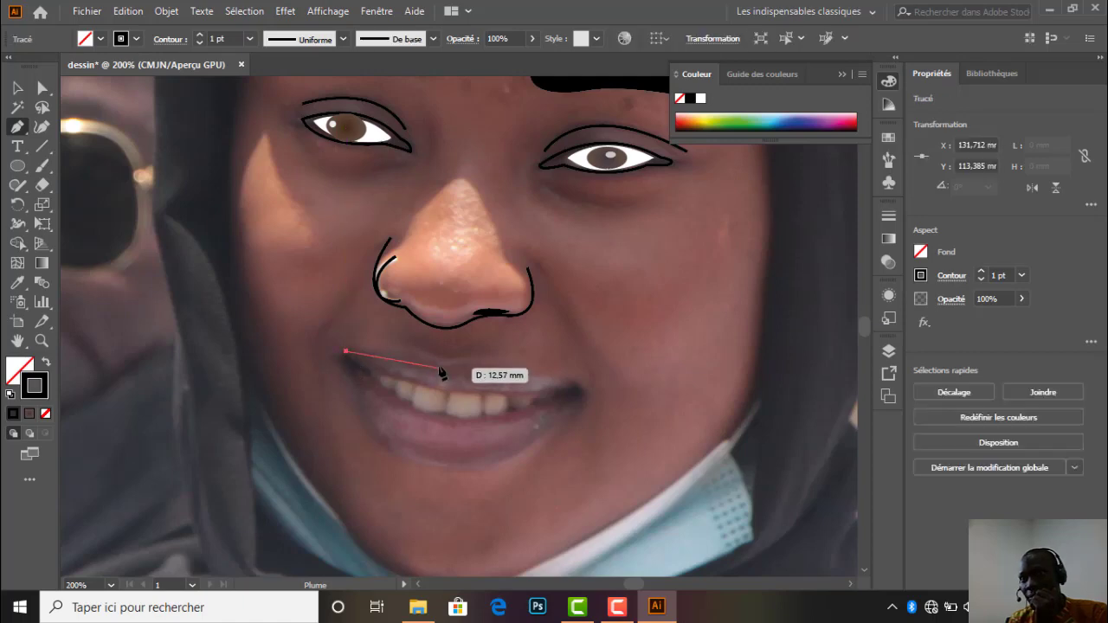
drag(438, 363, 460, 397)
click(438, 364)
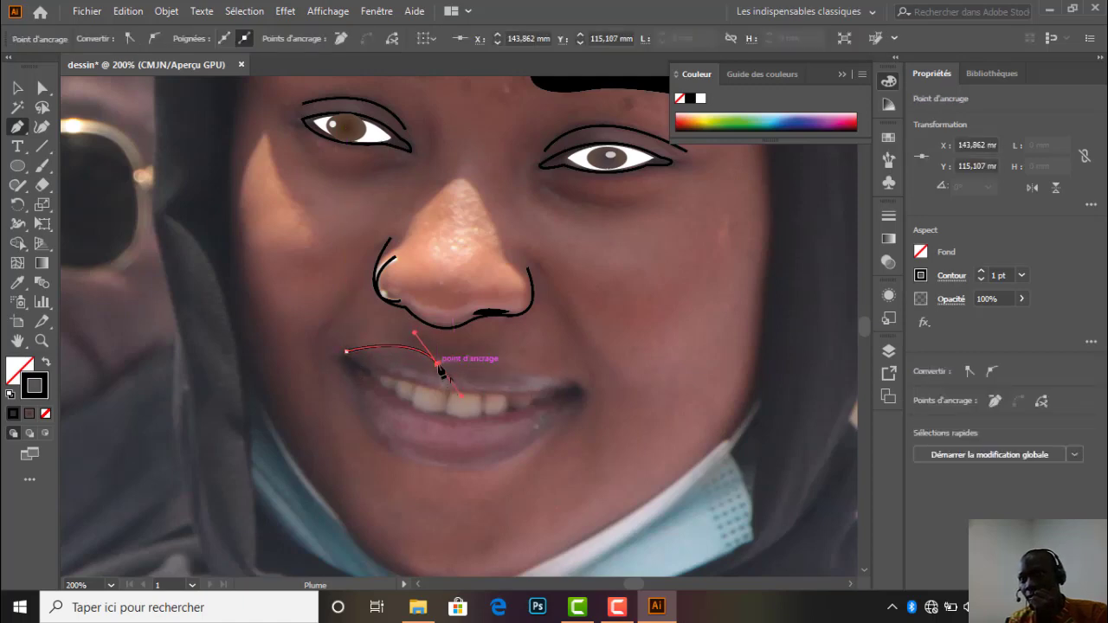
drag(575, 386, 626, 435)
click(575, 384)
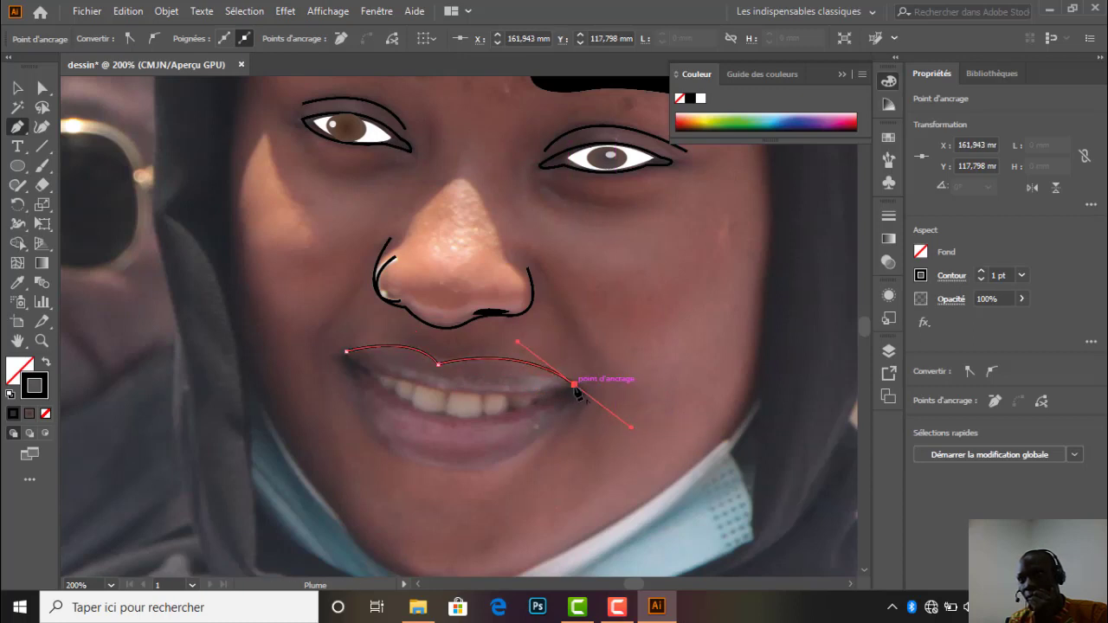
drag(446, 390, 411, 379)
click(447, 390)
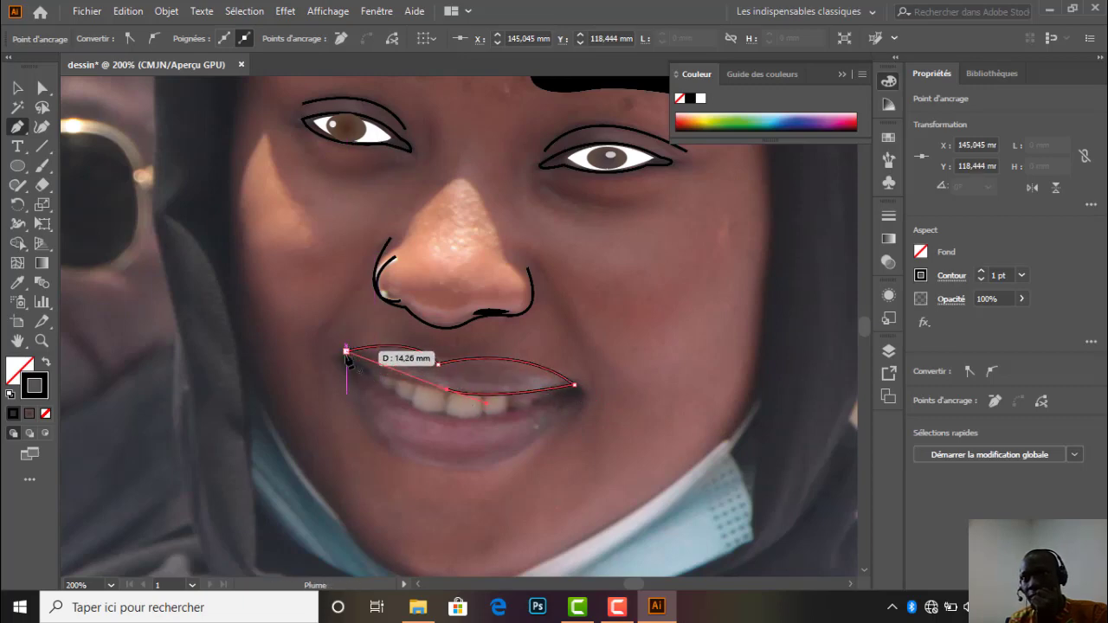
drag(347, 353, 328, 319)
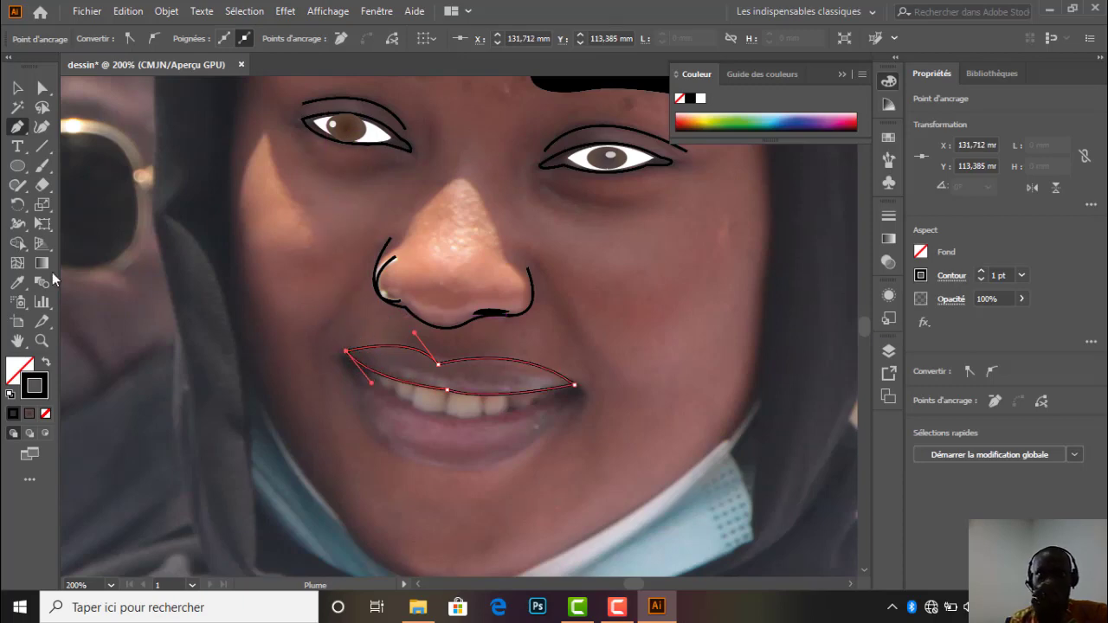
Fill the upper lip with the lip colour sampled from the photo using the Eyedropper, and deselect the shape.
click(18, 284)
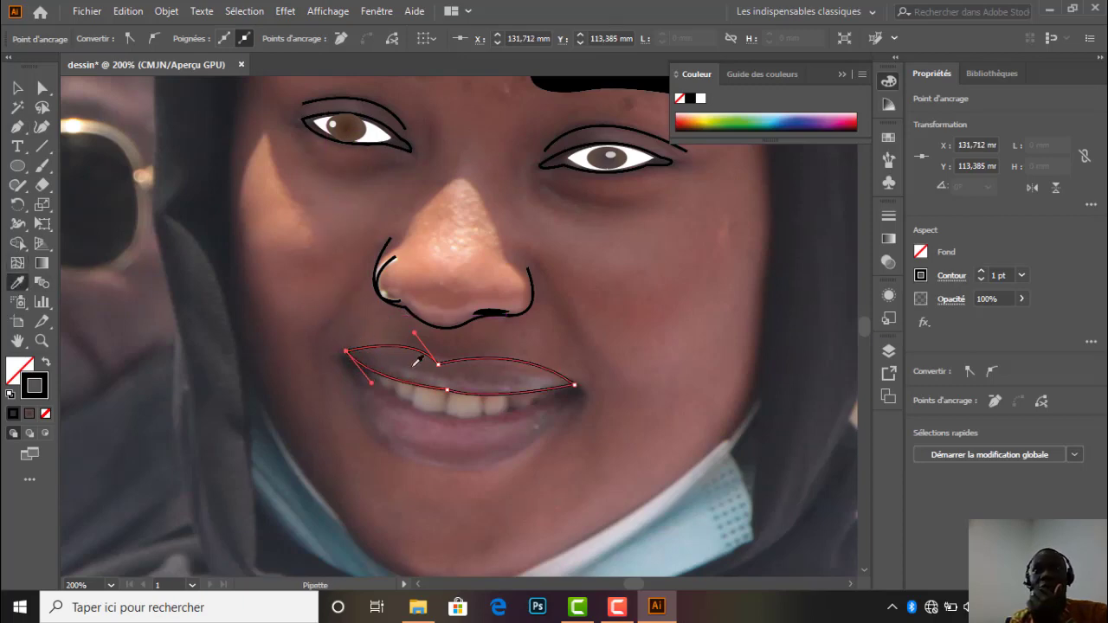
click(488, 384)
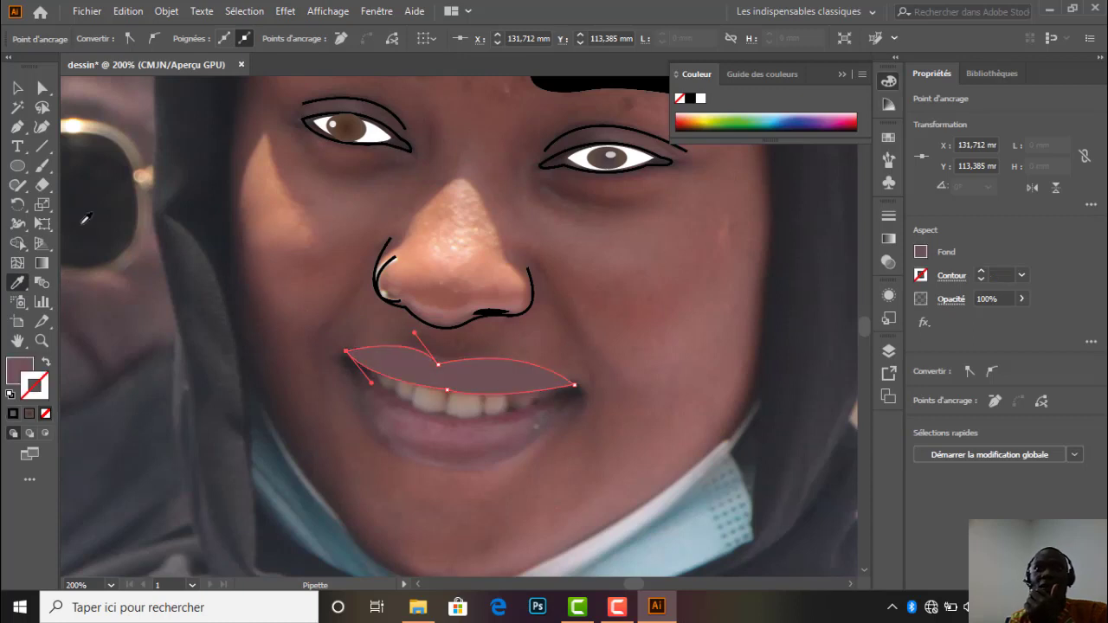
click(17, 87)
click(288, 303)
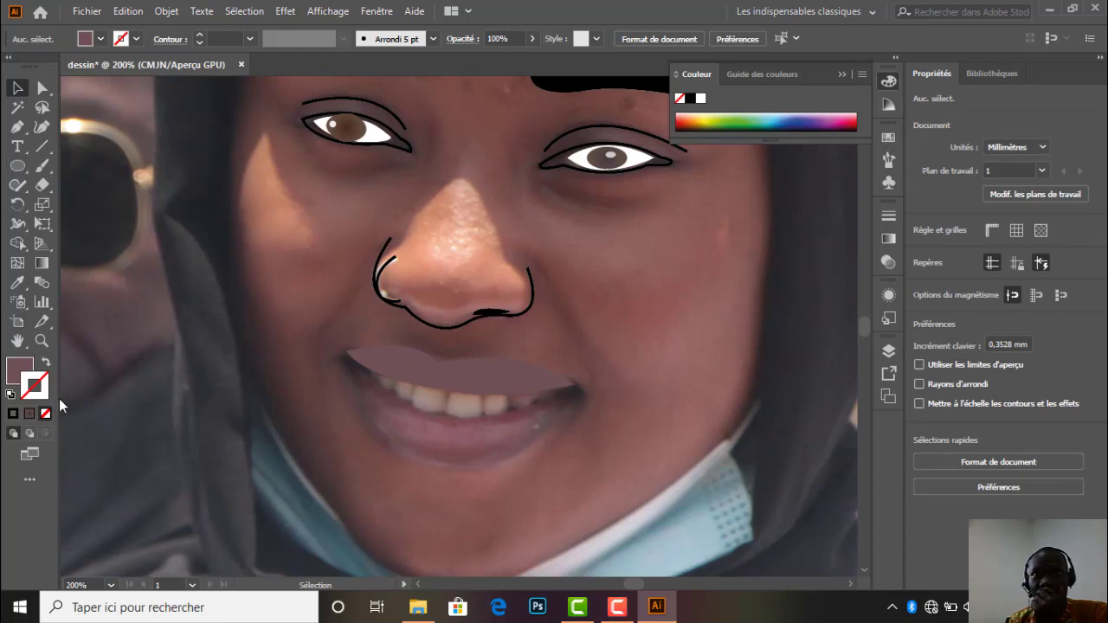
Swap the sampled lip colour to the stroke with no fill, and trace the lower lip's inner edge beneath the teeth from right to left.
click(28, 369)
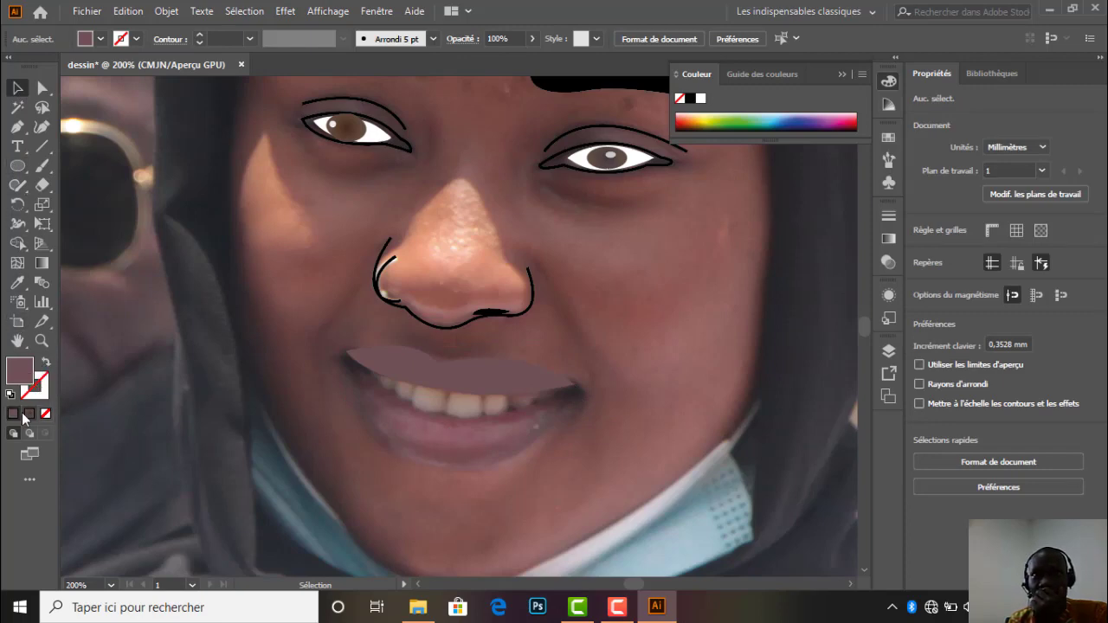
click(47, 365)
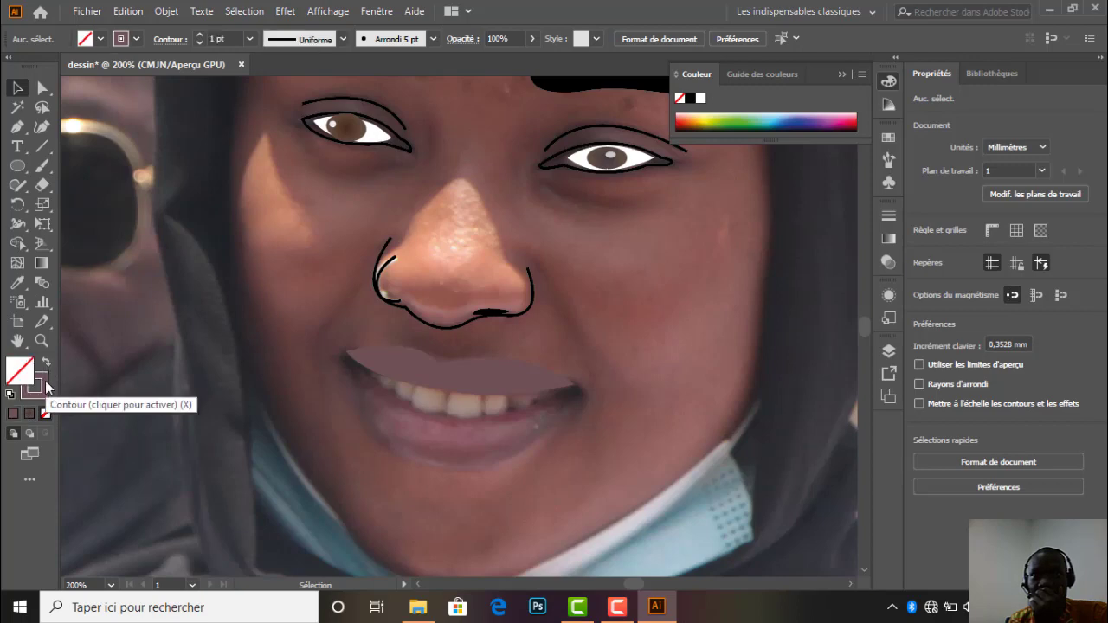
click(36, 388)
click(16, 126)
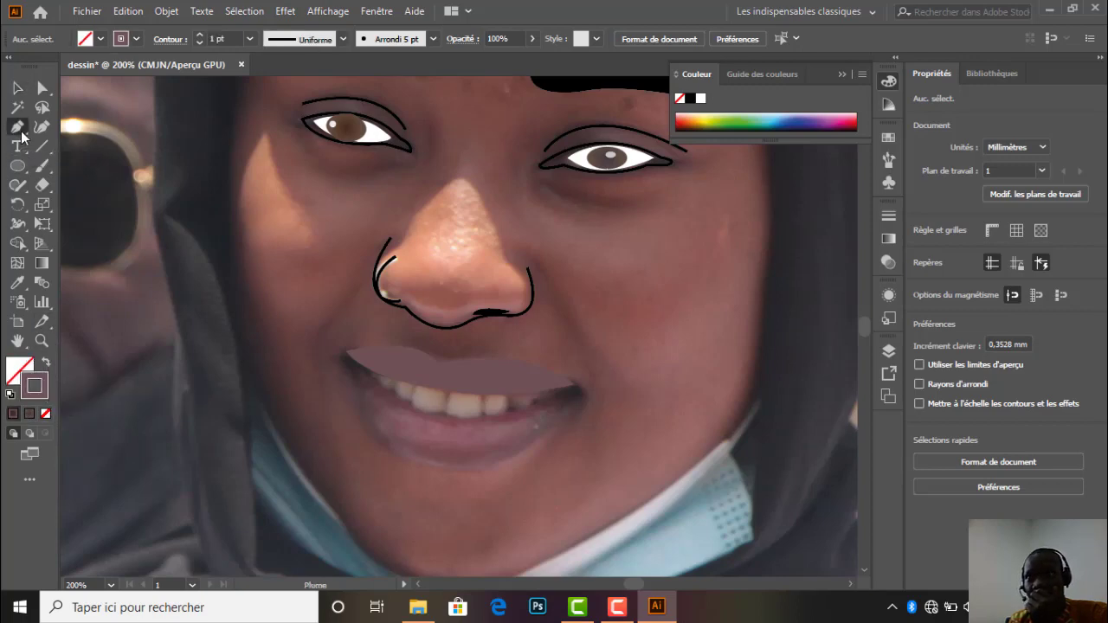
click(560, 394)
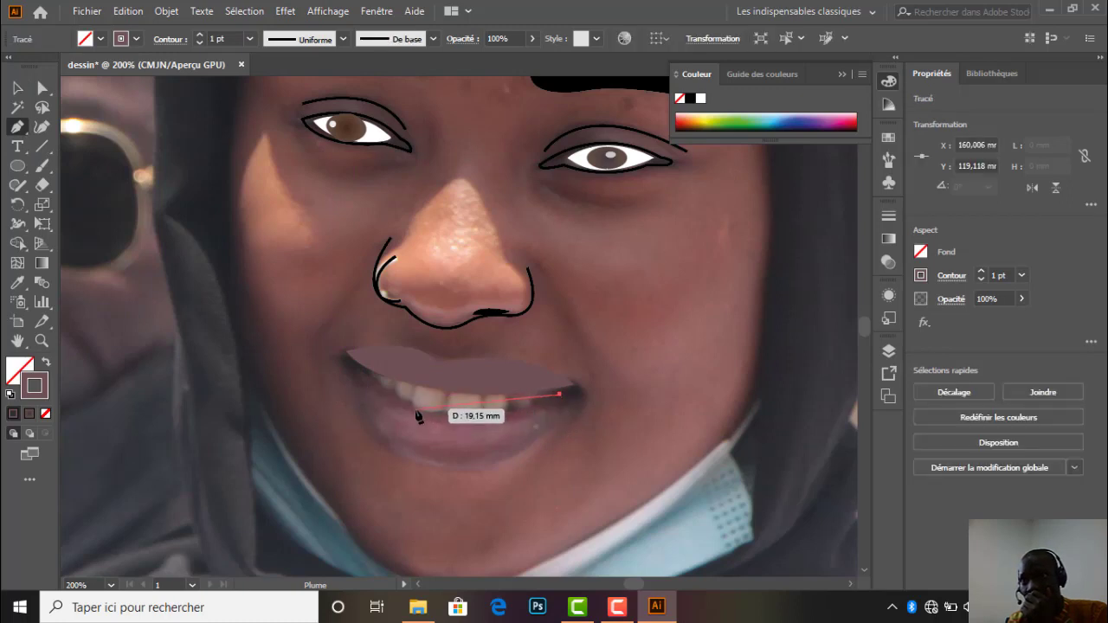
drag(423, 414, 361, 396)
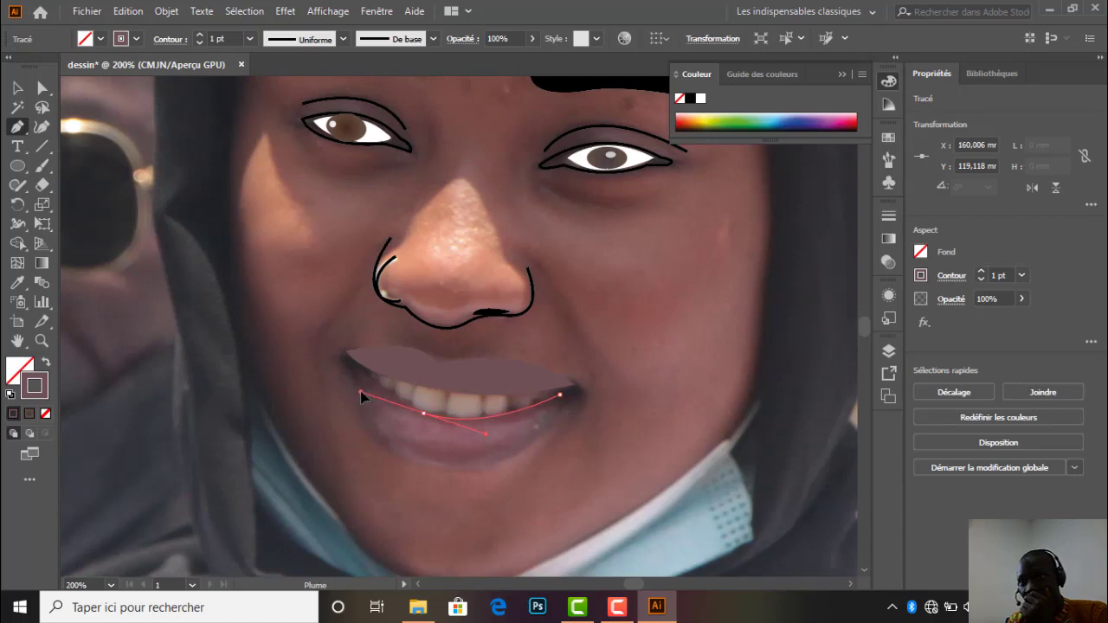
click(424, 414)
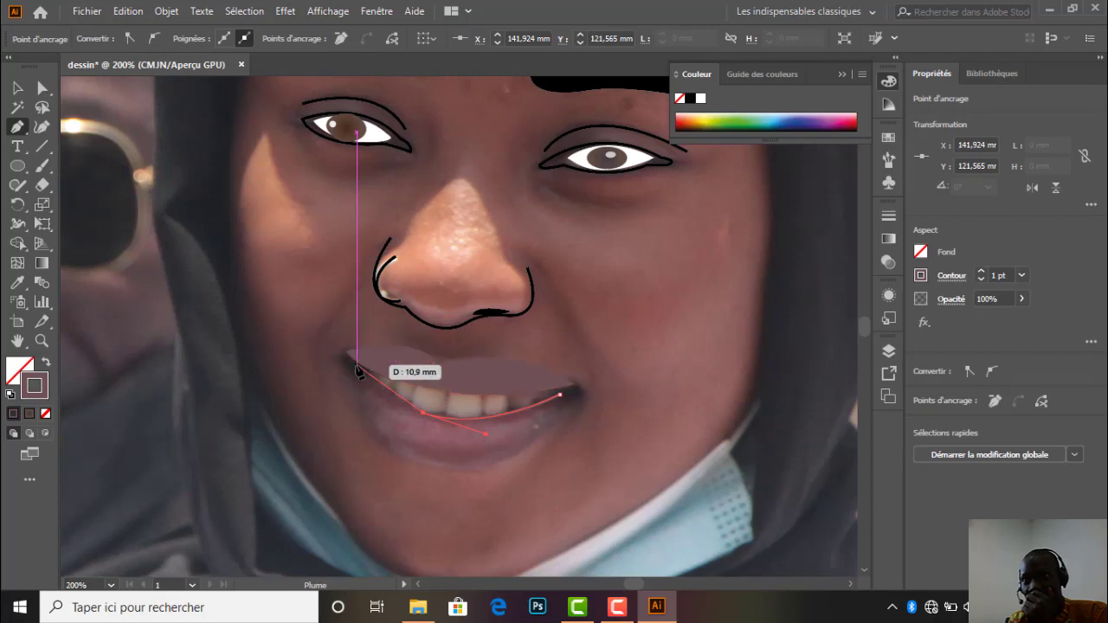
drag(358, 366, 342, 342)
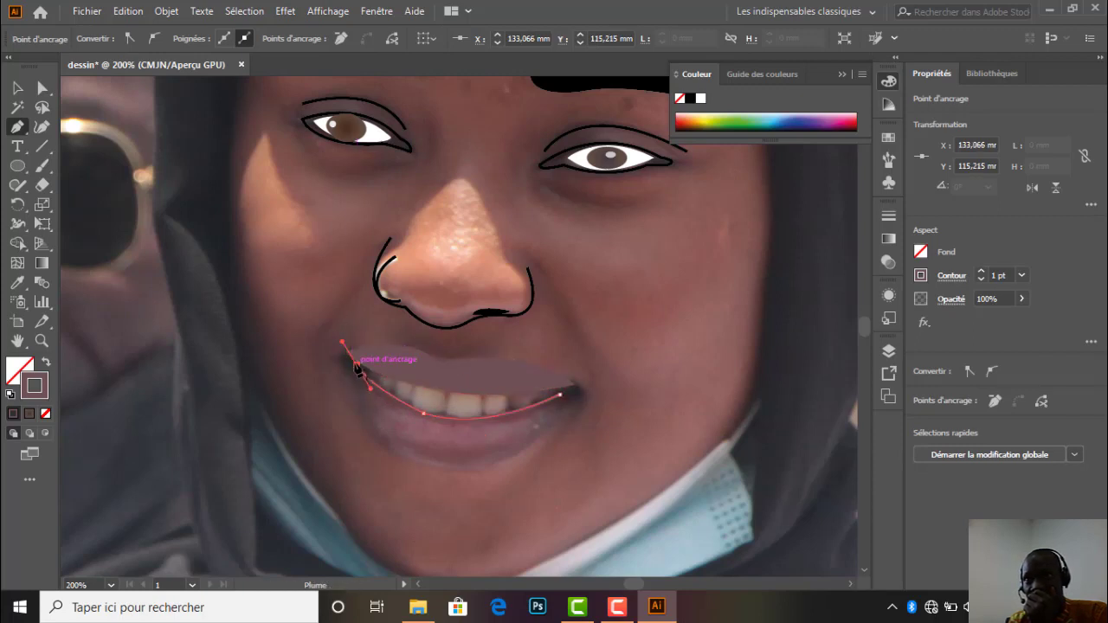
click(357, 365)
Complete the lower lip outline from the left mouth corner around its bottom edge, closing the path at the right corner.
click(345, 355)
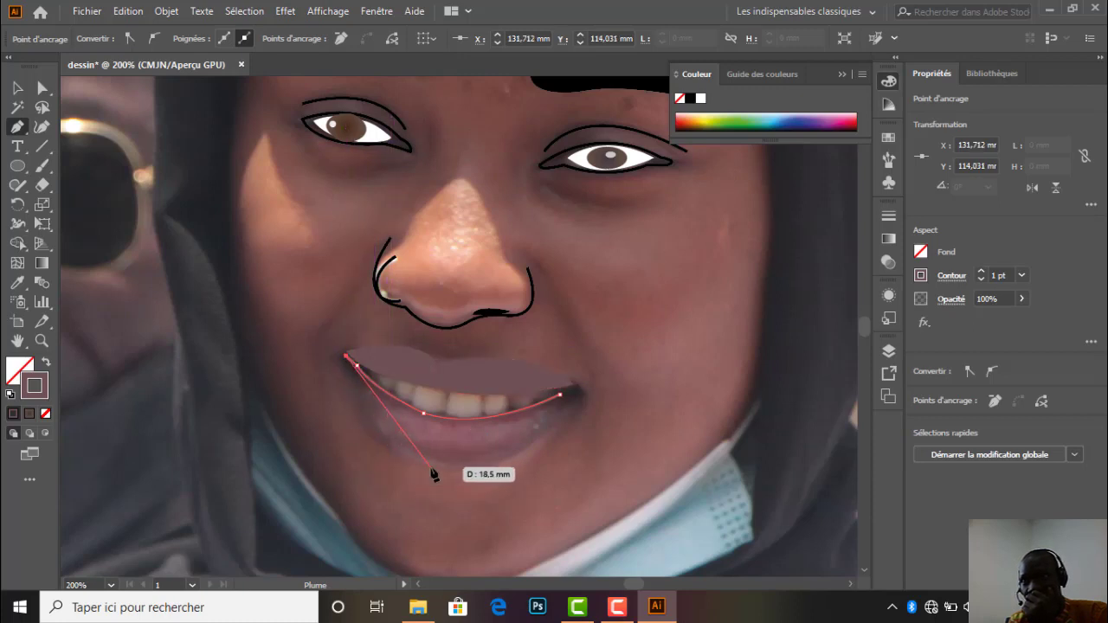
drag(431, 467, 508, 483)
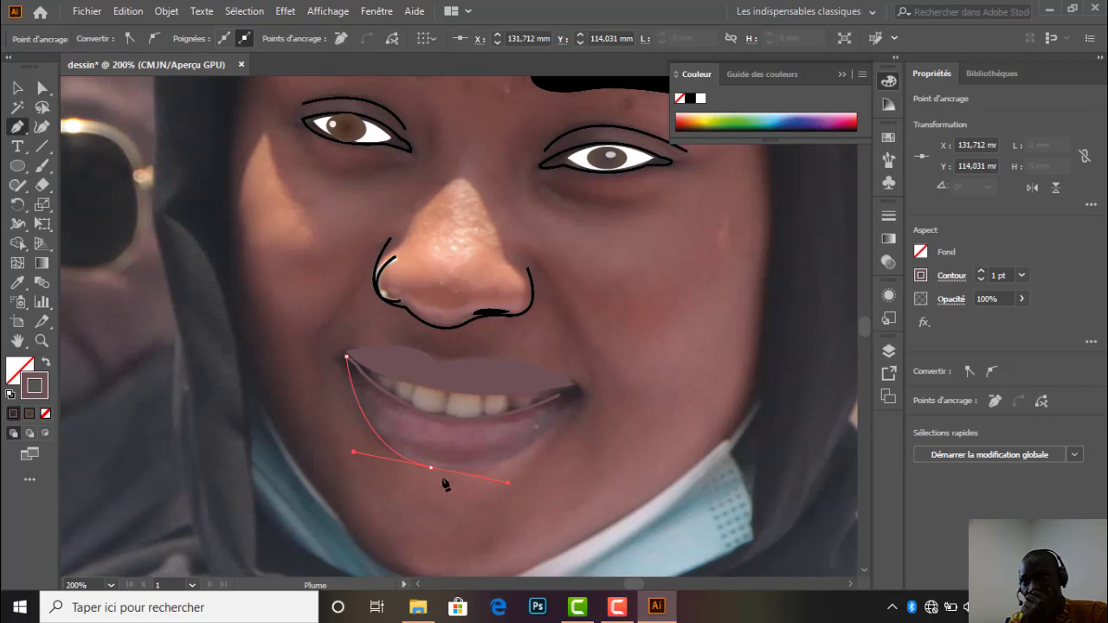
mouse_move(563, 396)
mouse_down()
mouse_move(574, 435)
mouse_move(596, 348)
mouse_move(625, 304)
mouse_move(584, 396)
mouse_move(567, 398)
mouse_move(577, 390)
mouse_move(568, 405)
mouse_move(574, 392)
mouse_up()
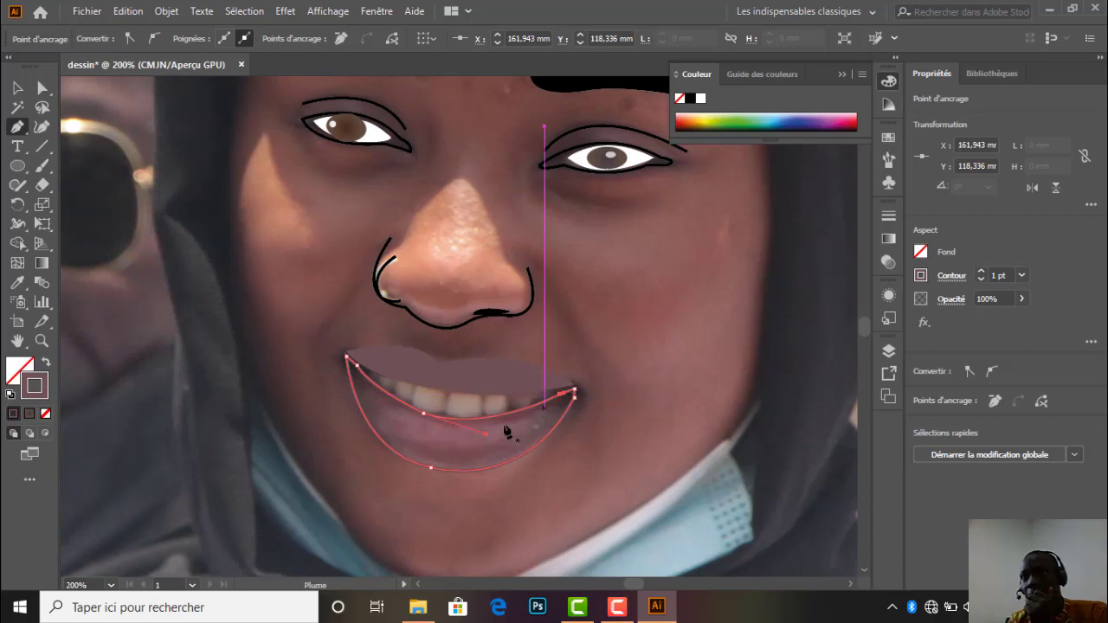
Fill the lower lip with the pinkish lip colour sampled from the photo using the Eyedropper, and deselect the shape.
click(17, 282)
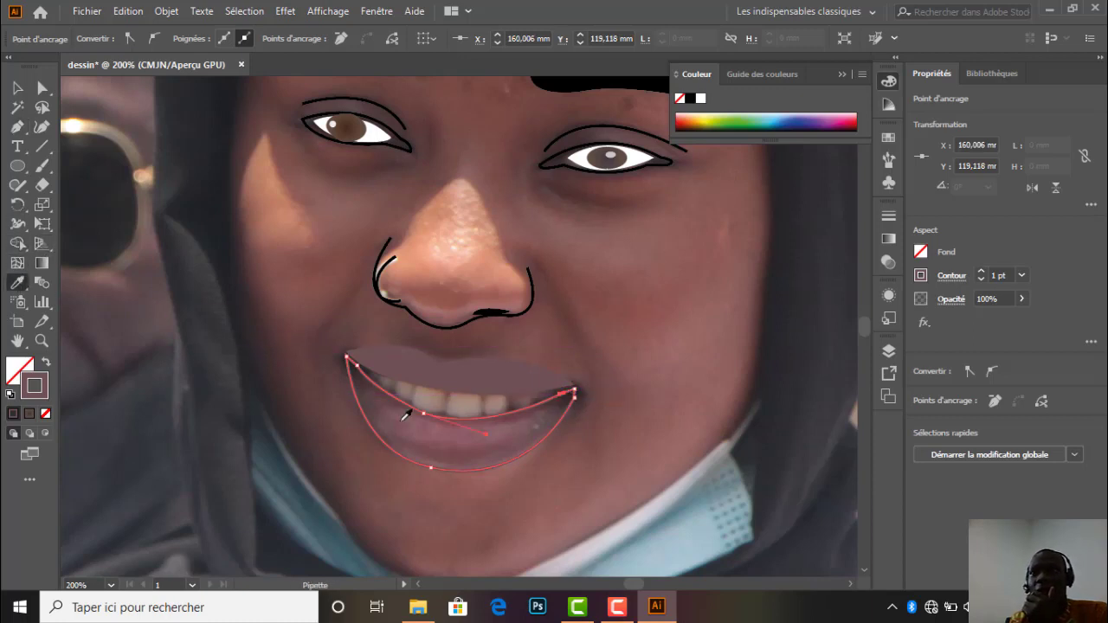
click(438, 426)
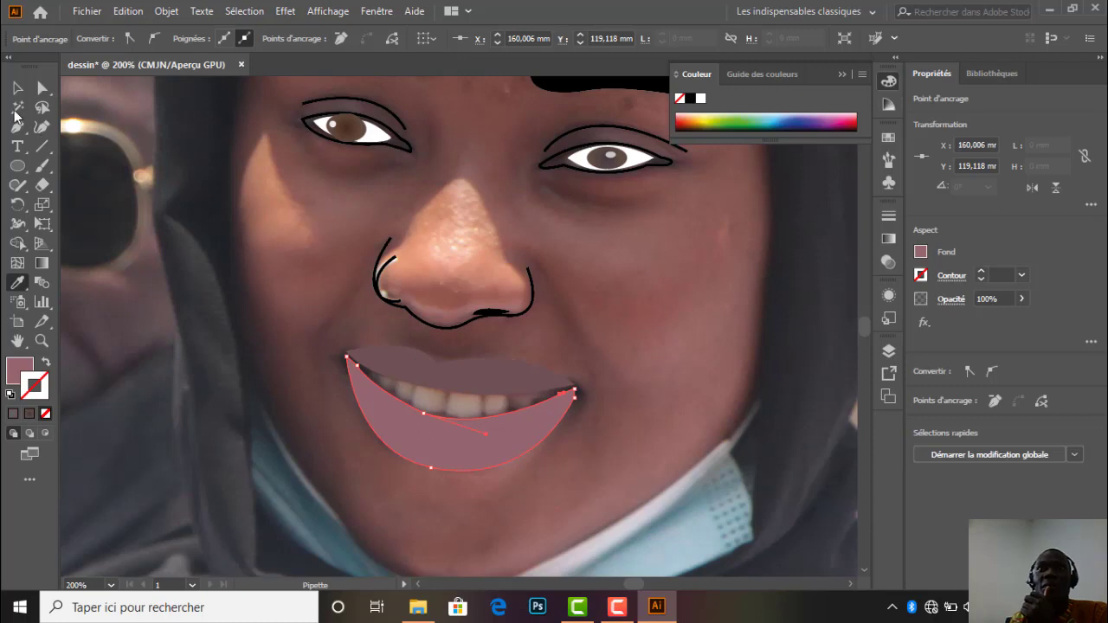
click(17, 87)
click(612, 410)
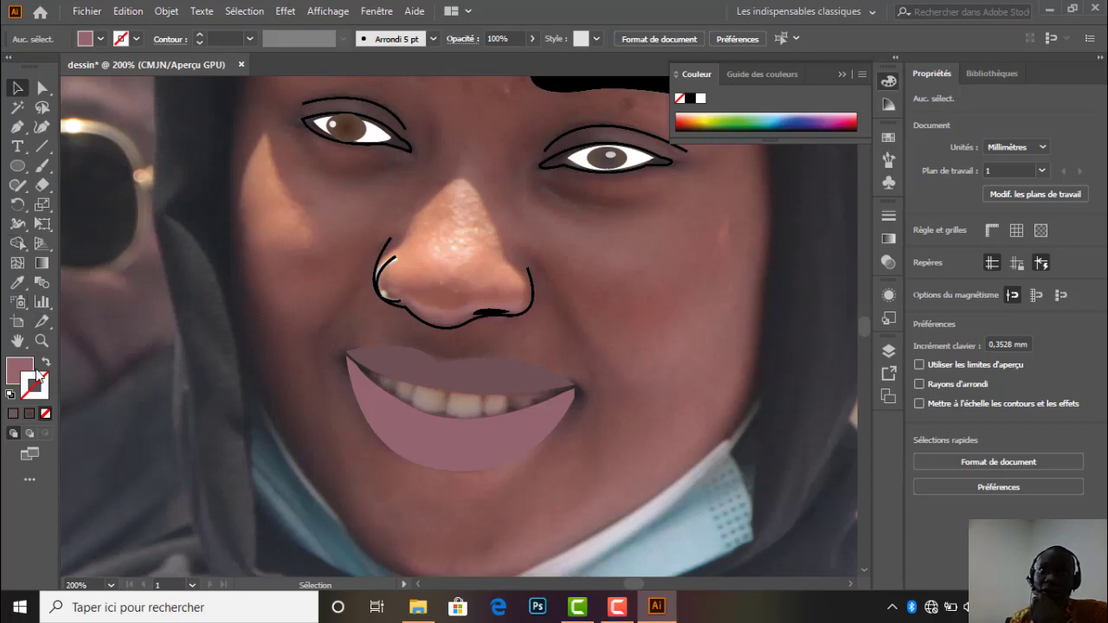
Set the drawing colours to no fill and a black stroke.
click(34, 384)
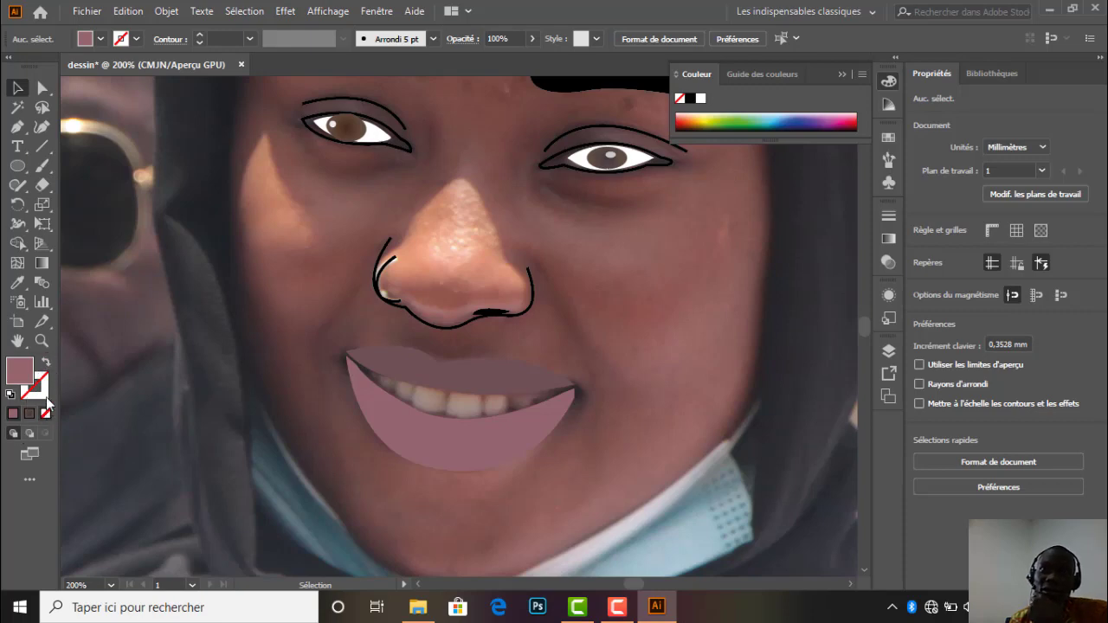
click(45, 413)
click(695, 102)
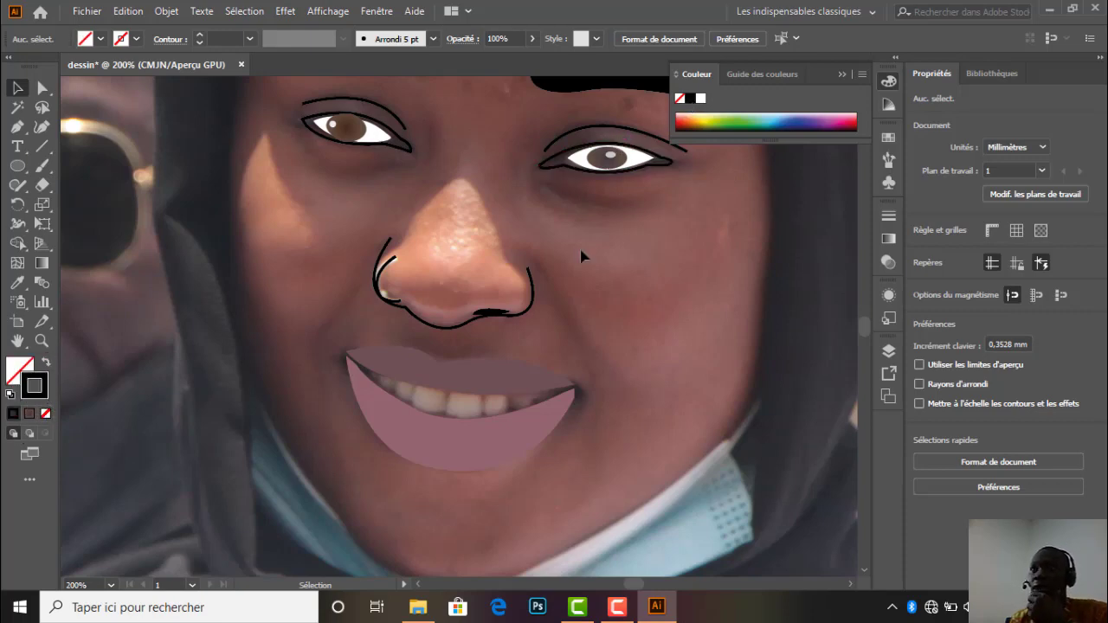
Draw a closed black outline around the teeth with the Pen tool, straight between the mouth corners and curved across the lower lip, and deselect it.
click(18, 127)
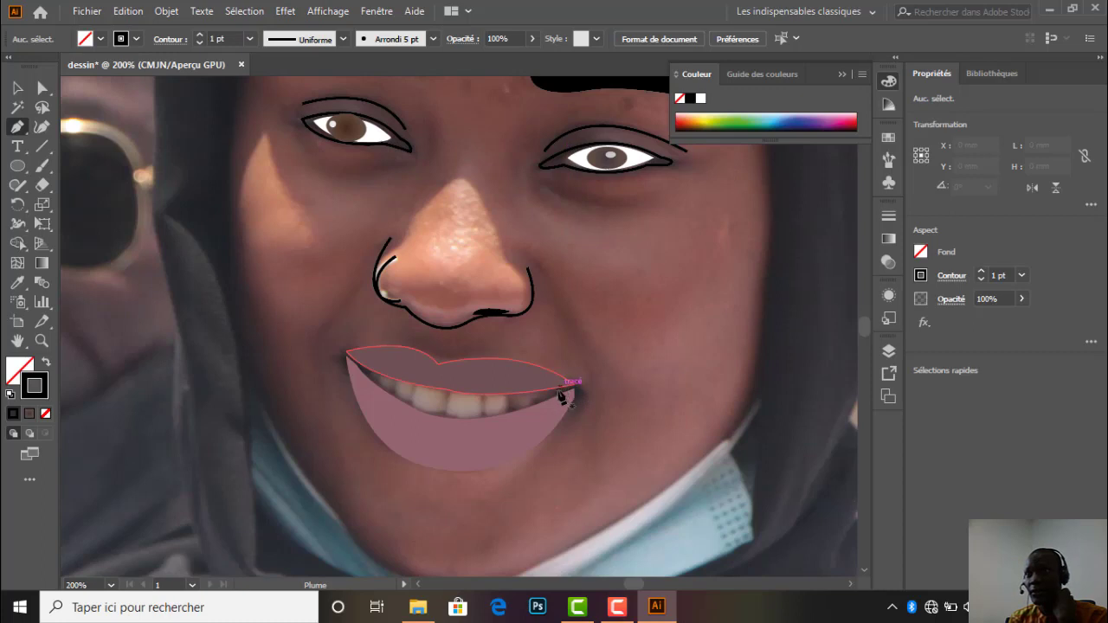
click(557, 387)
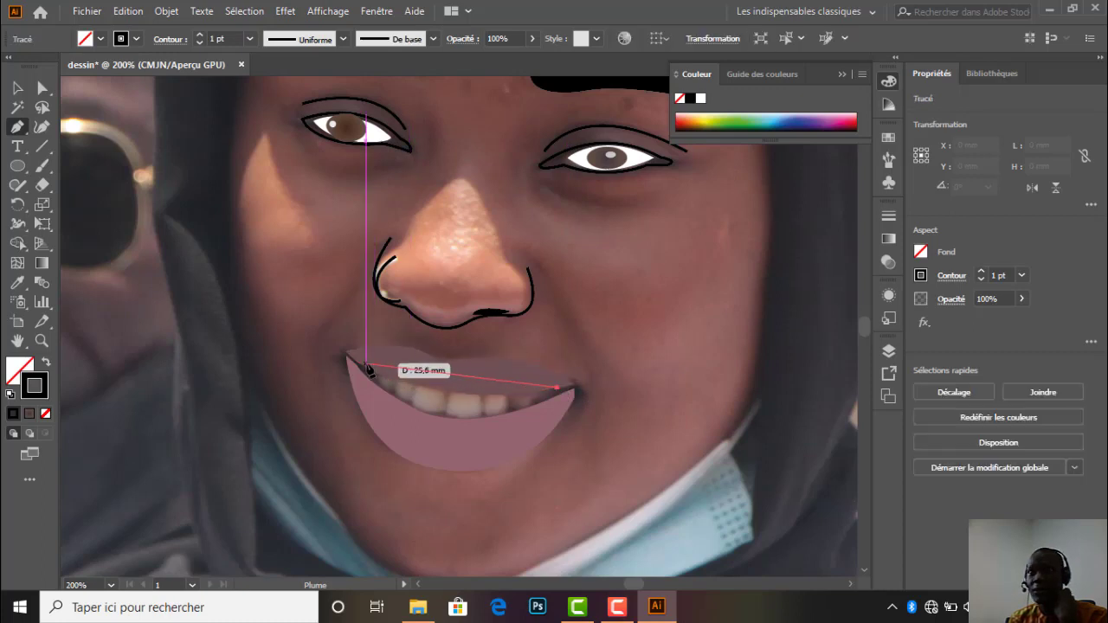
click(358, 367)
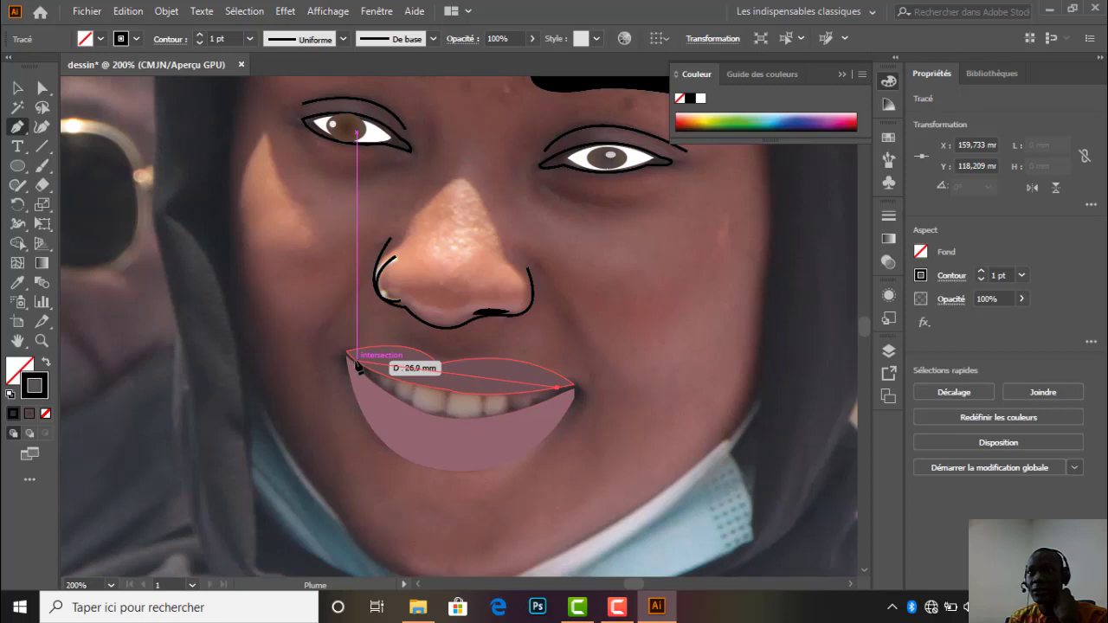
click(355, 360)
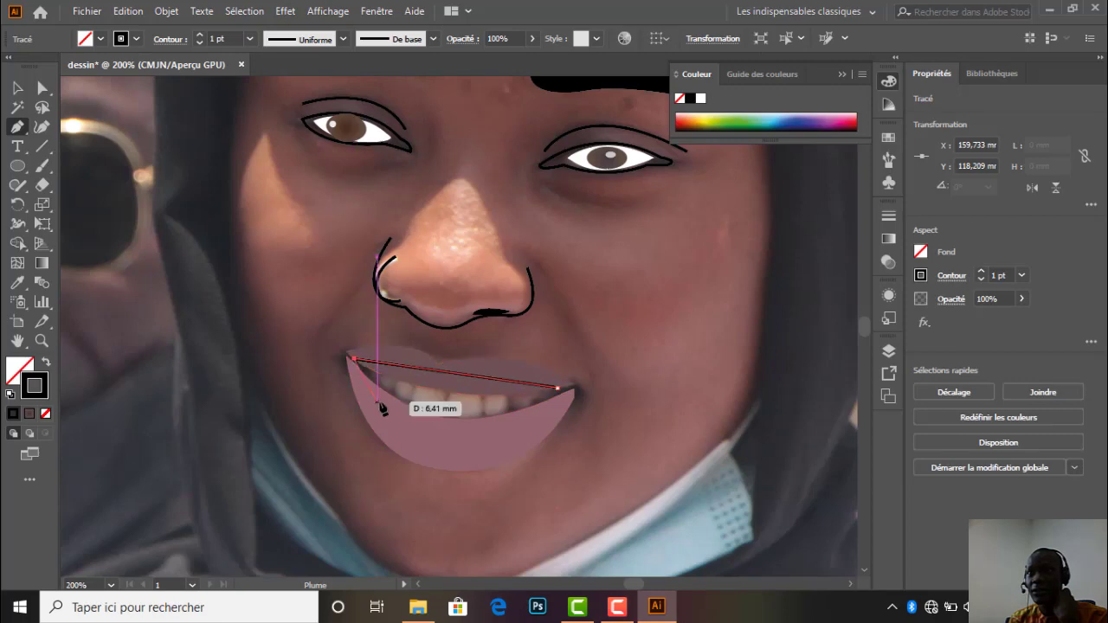
key(ctrl+shift+a)
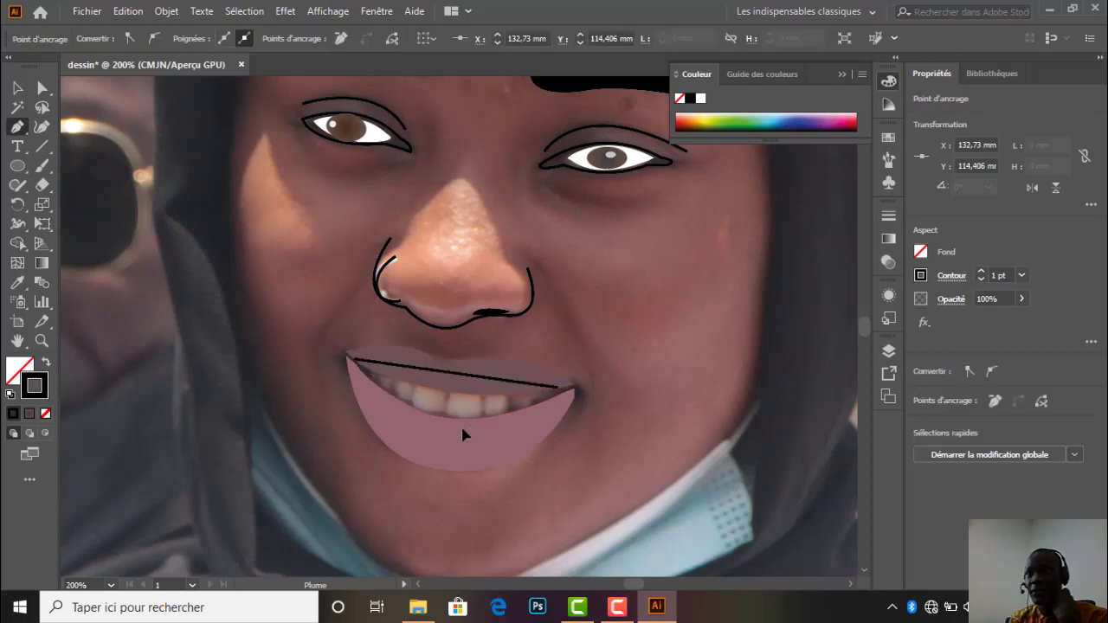
drag(492, 437, 488, 430)
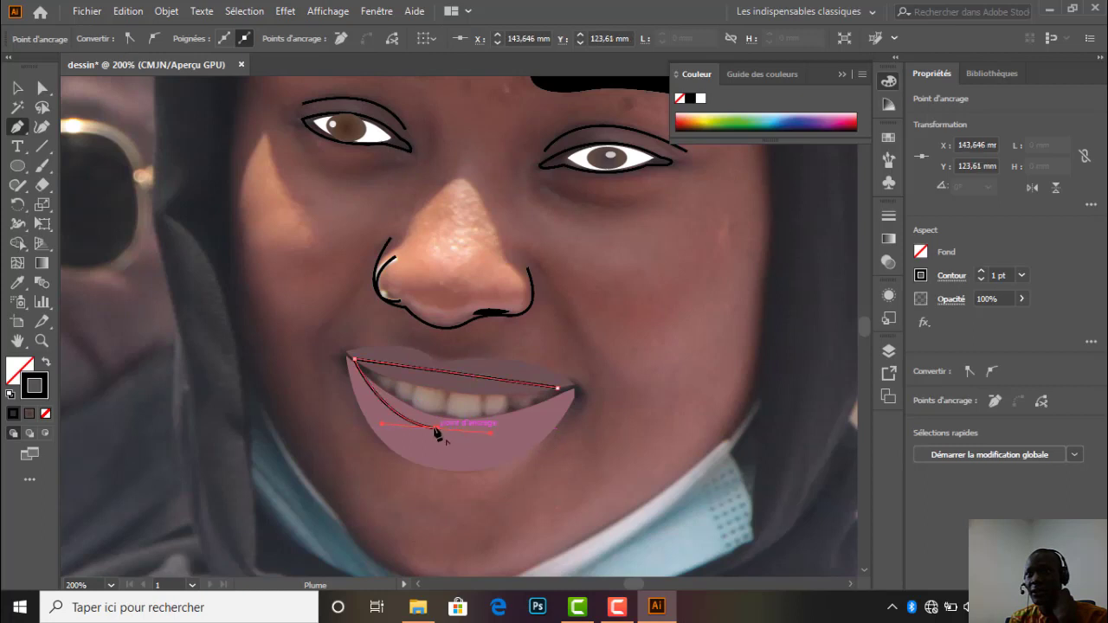
mouse_move(552, 406)
mouse_down()
mouse_move(568, 392)
mouse_move(543, 400)
mouse_up()
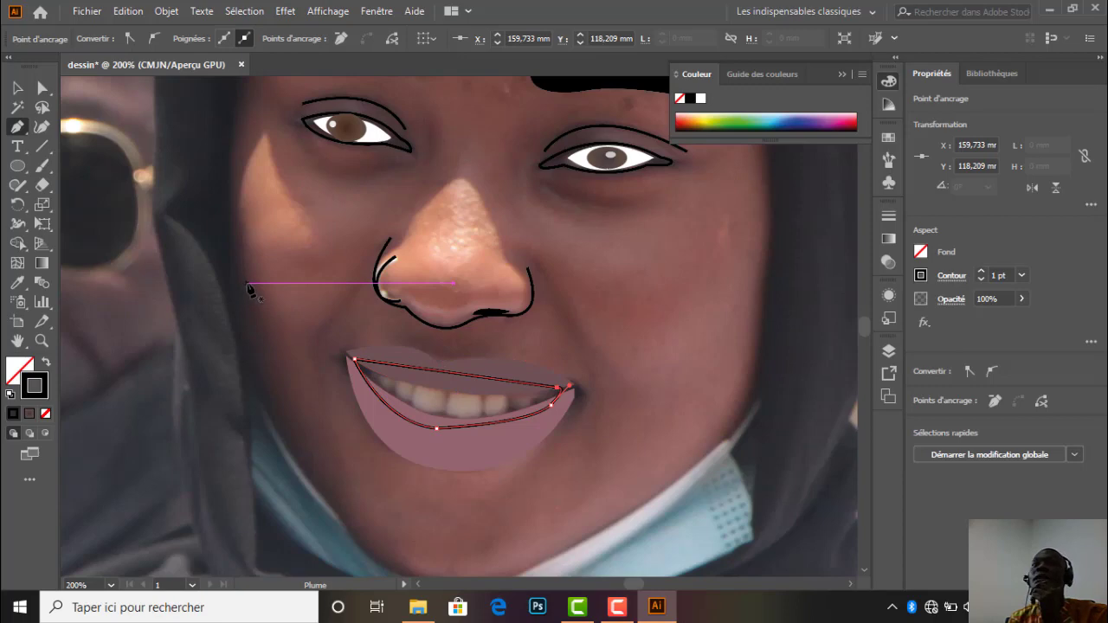
click(18, 90)
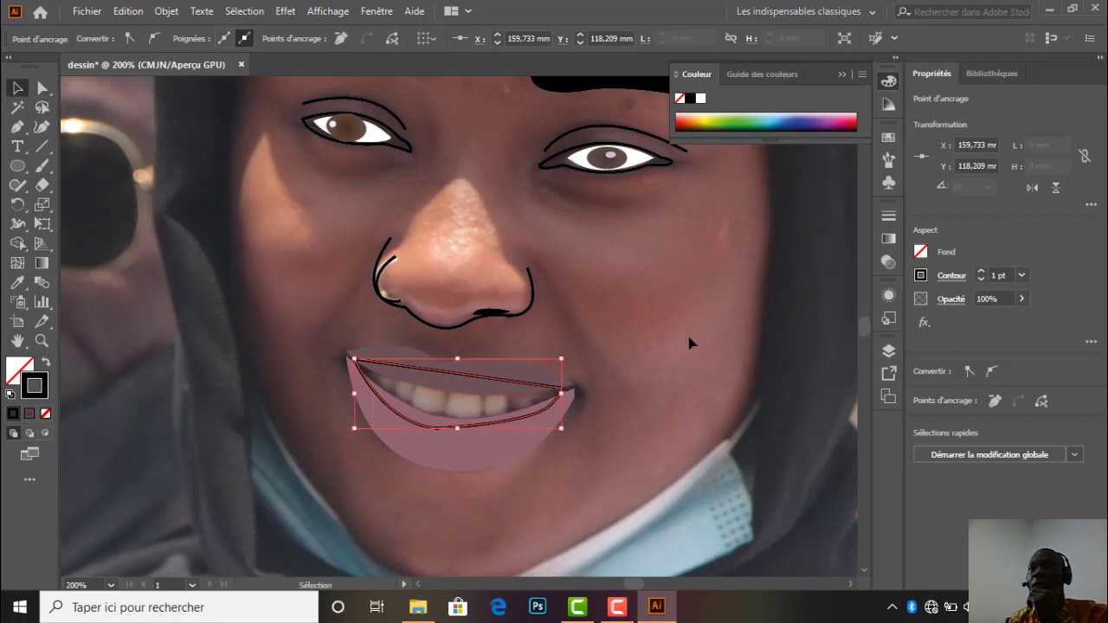
click(703, 351)
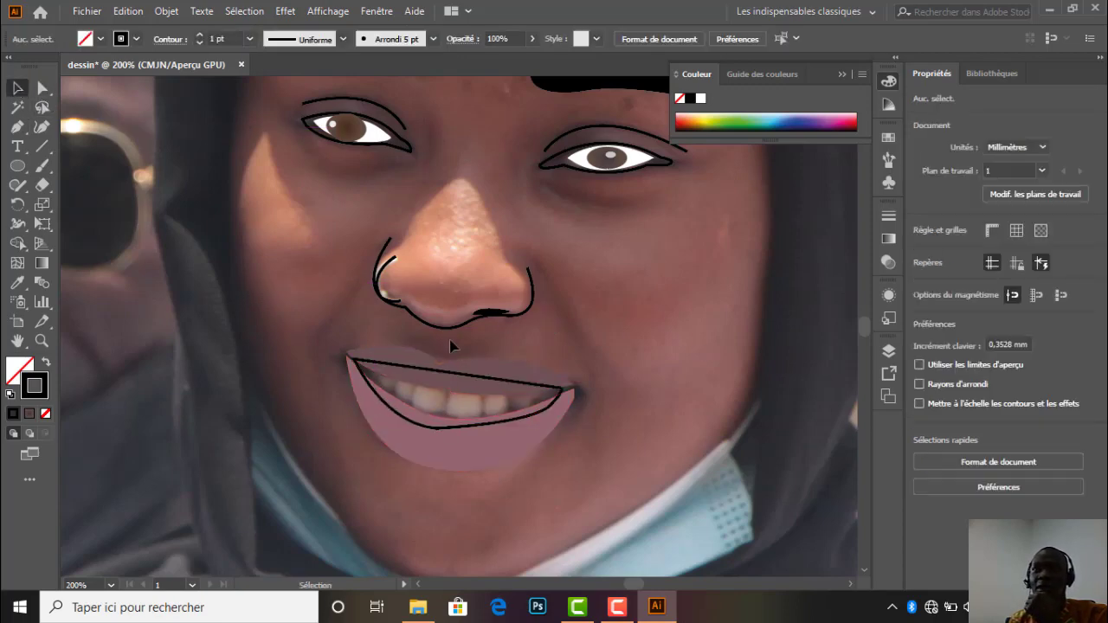
Trace the scalloped lower edge of the teeth from left to right and set its stroke weight to 0.5 pt.
click(18, 127)
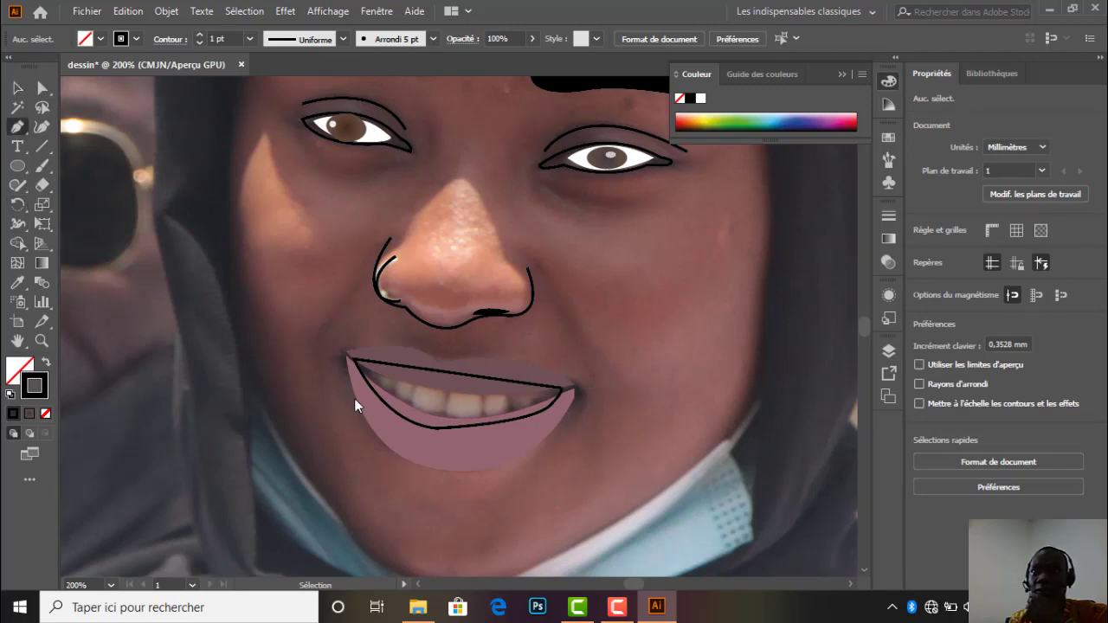
scroll(381, 413, up, 1)
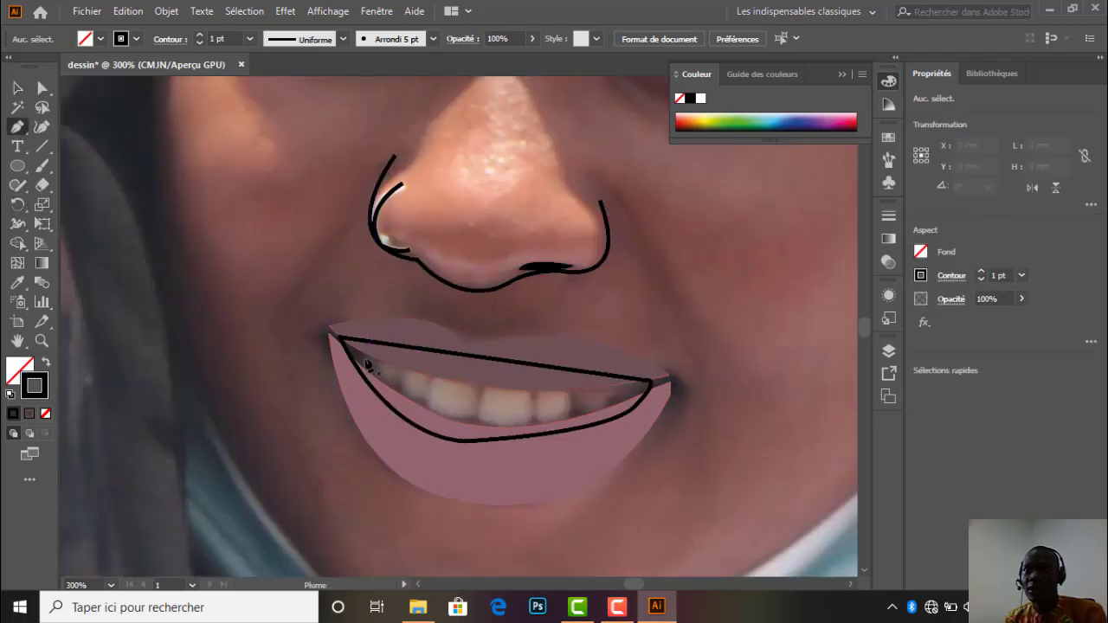
click(360, 356)
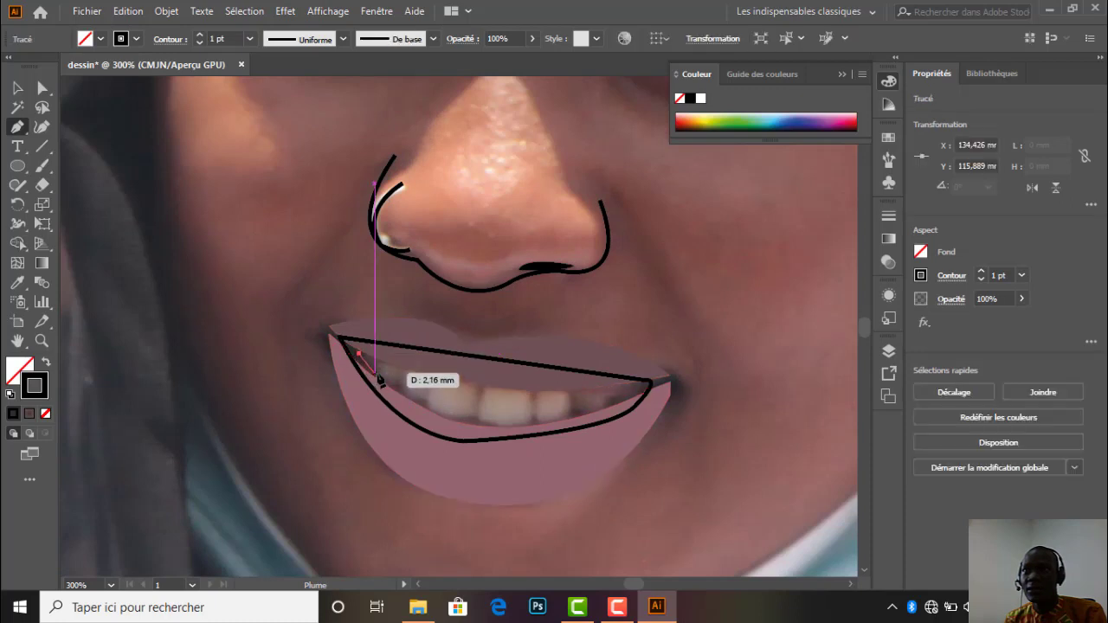
drag(374, 374, 385, 368)
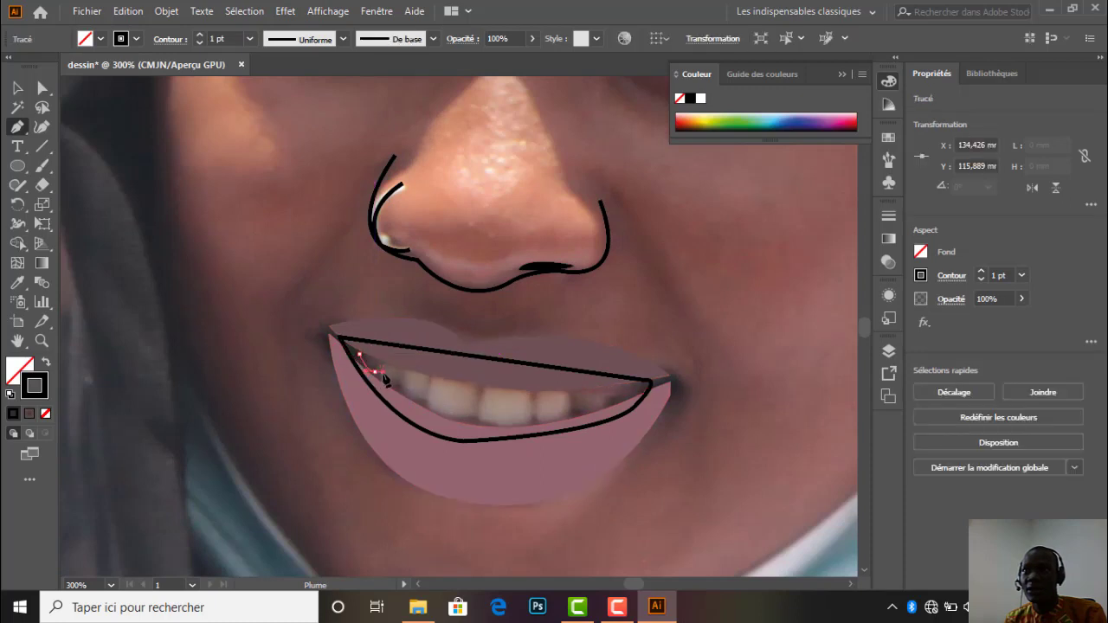
click(375, 373)
drag(394, 400, 433, 392)
click(398, 385)
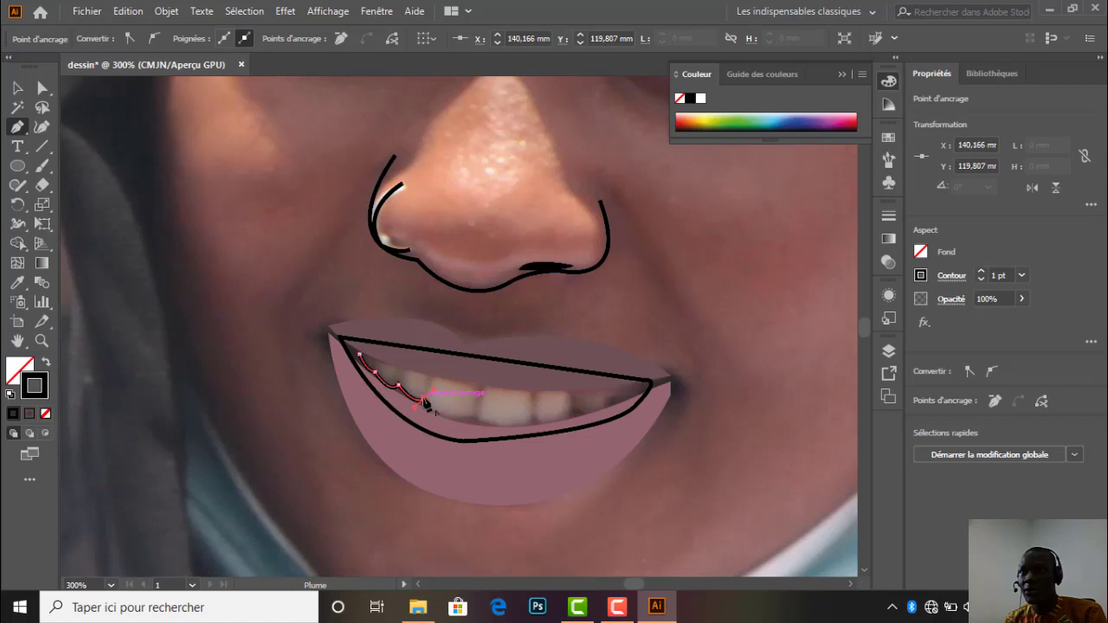
ctrl+click(477, 413)
drag(487, 400, 583, 397)
click(620, 390)
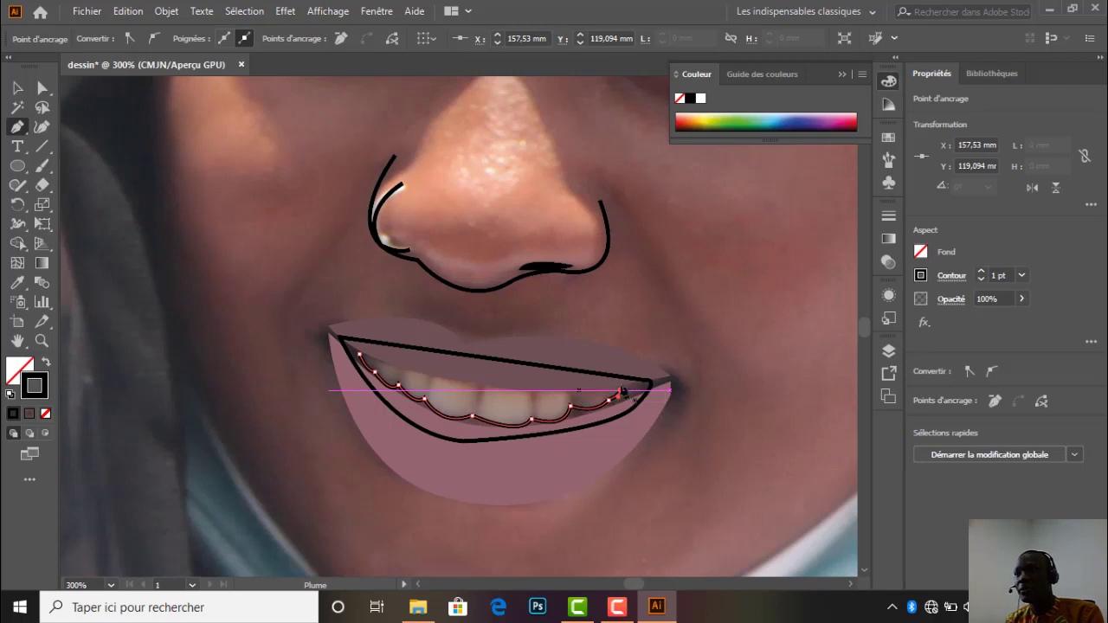
click(981, 280)
click(981, 280)
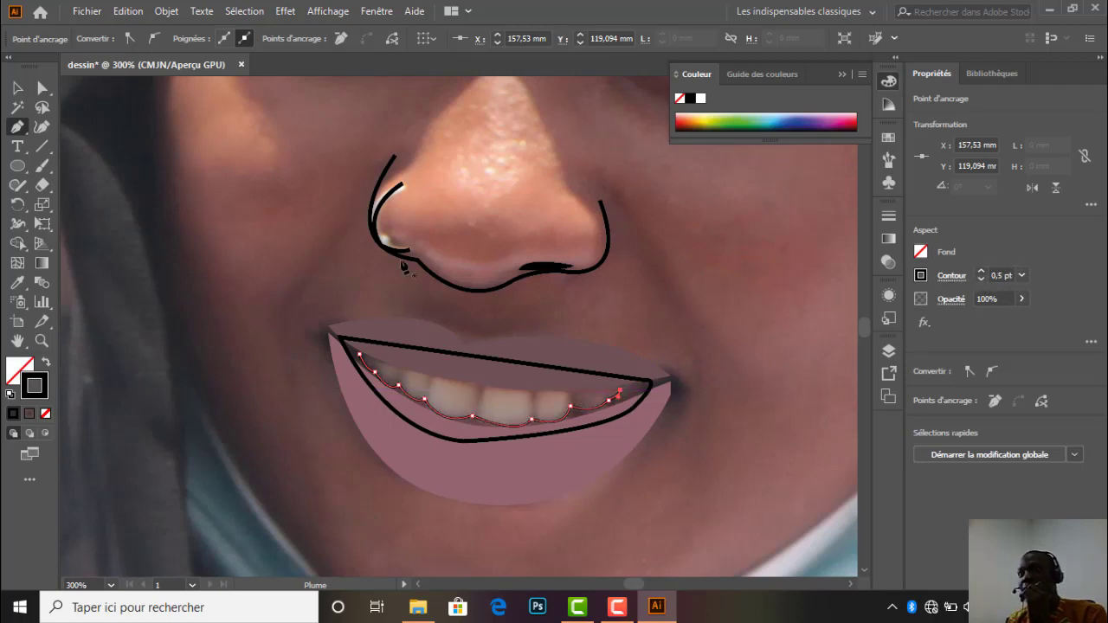
Fill the closed outline around the teeth with white, send it to the back behind the lips, and deselect it.
click(17, 88)
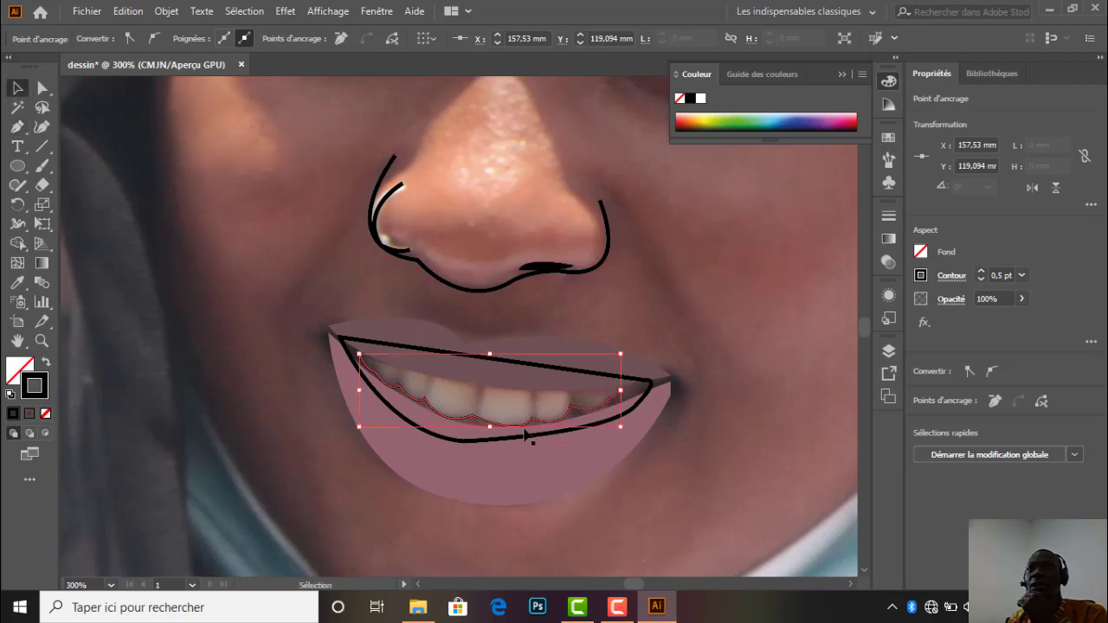
click(526, 435)
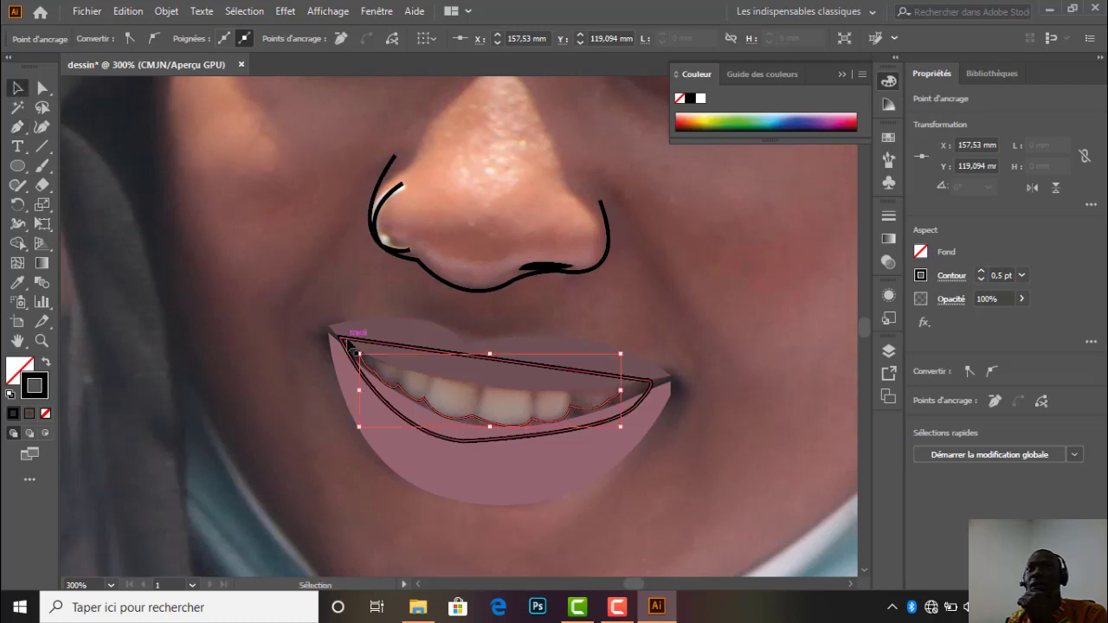
click(26, 367)
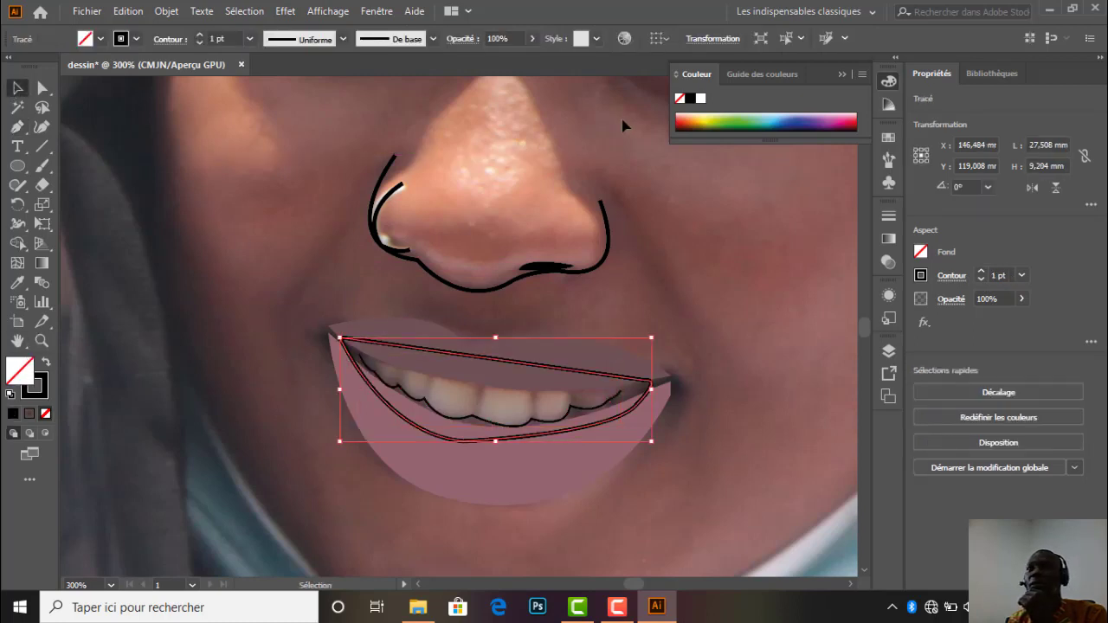
click(702, 99)
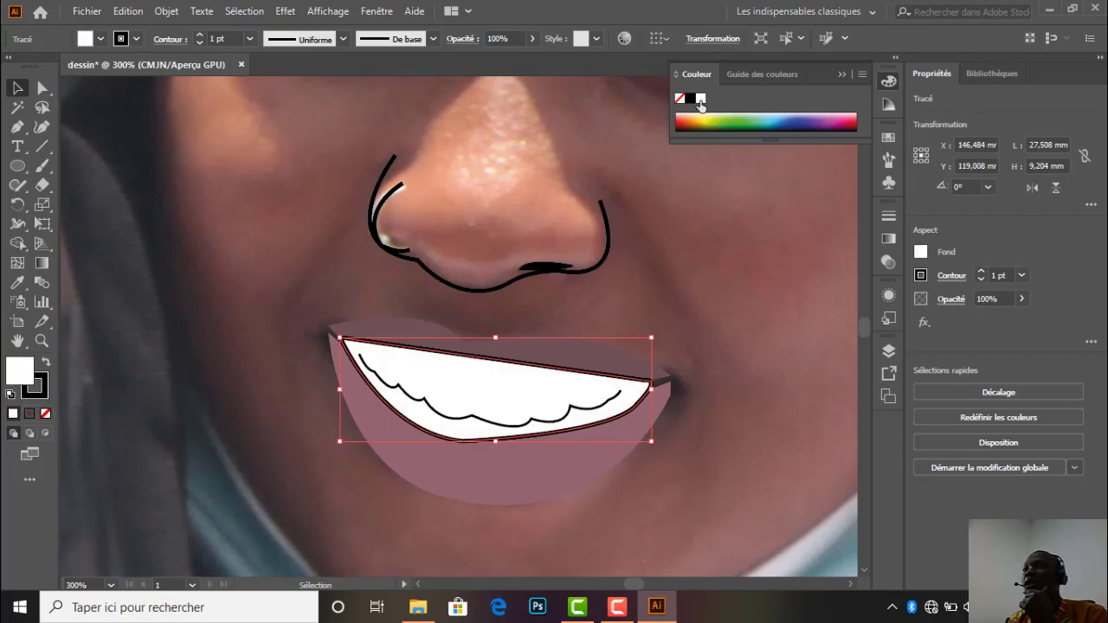
right_click(642, 407)
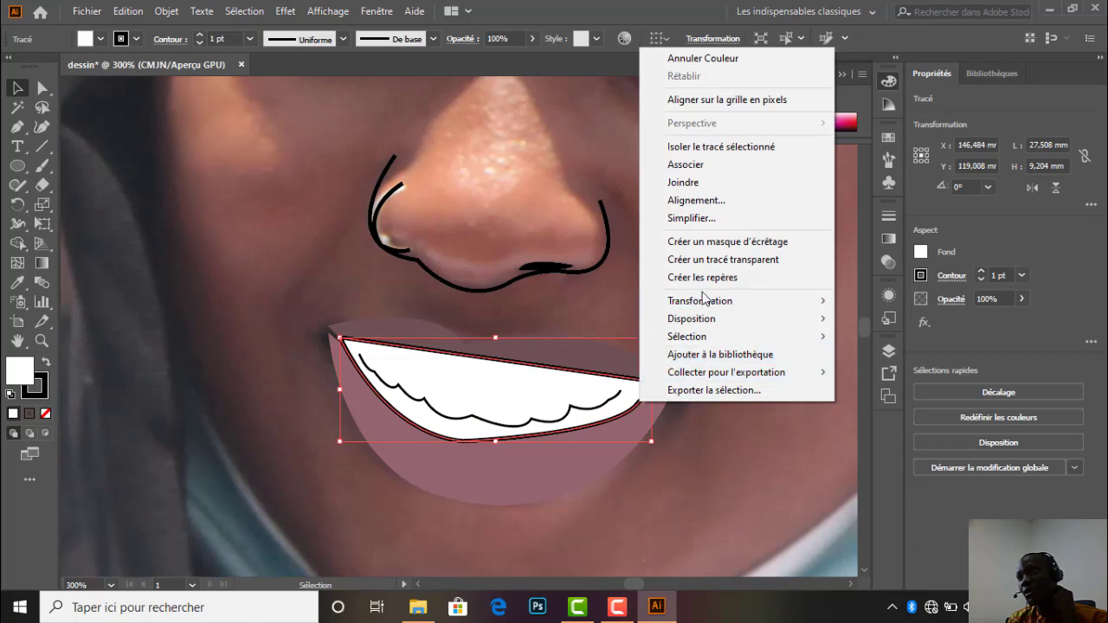
mouse_move(703, 318)
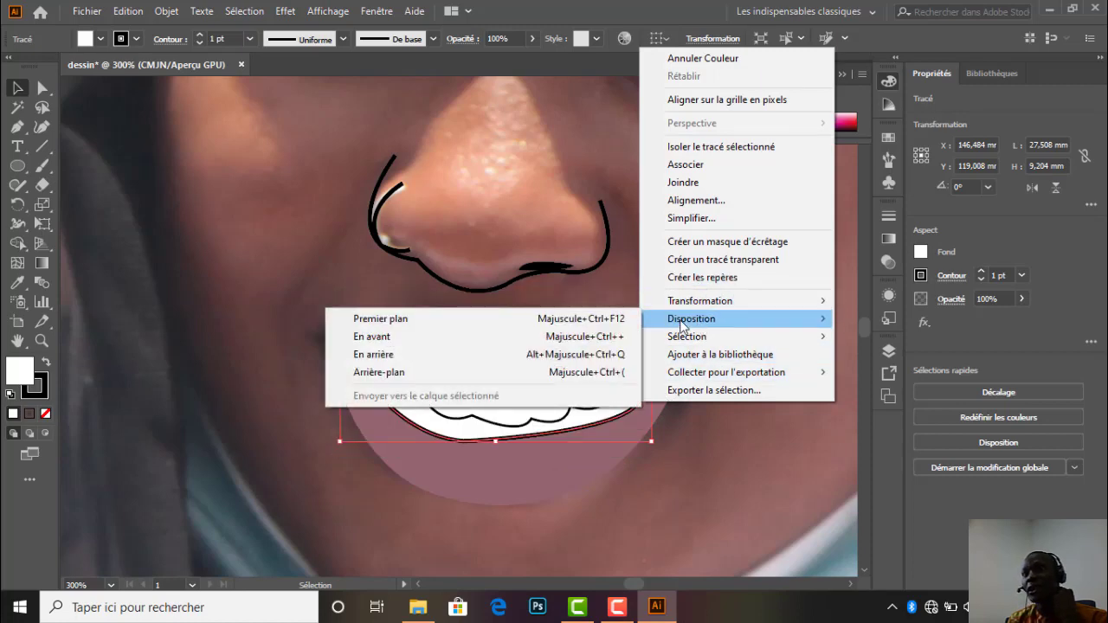
click(467, 372)
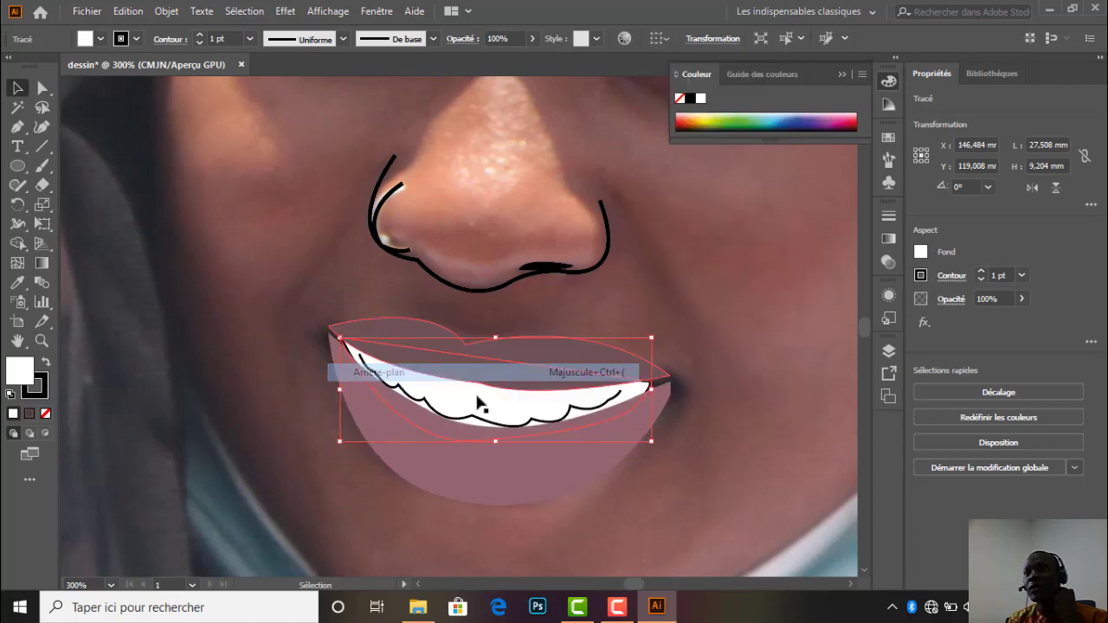
click(629, 495)
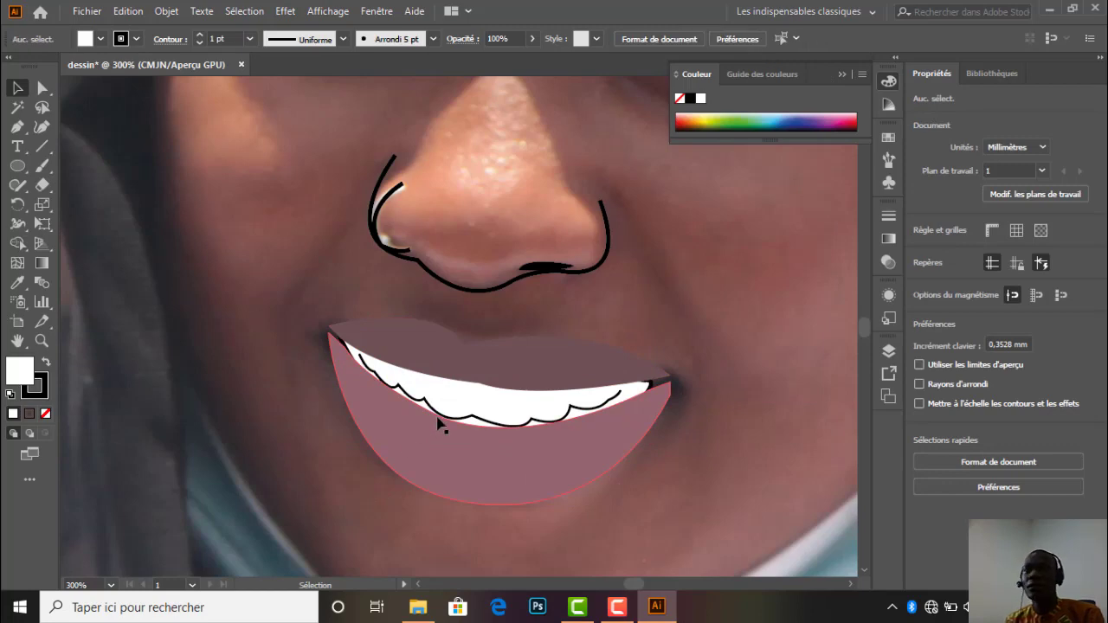
Check the drawing without the photo by hiding the Calque 1 layer briefly and showing it again.
scroll(508, 433, down, 4)
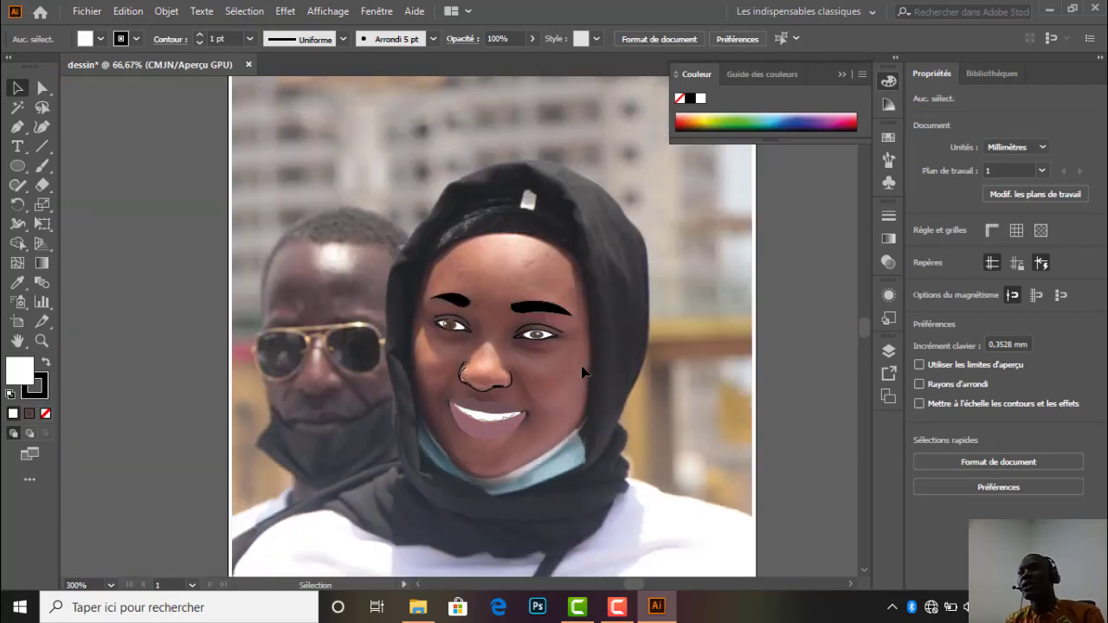
click(890, 350)
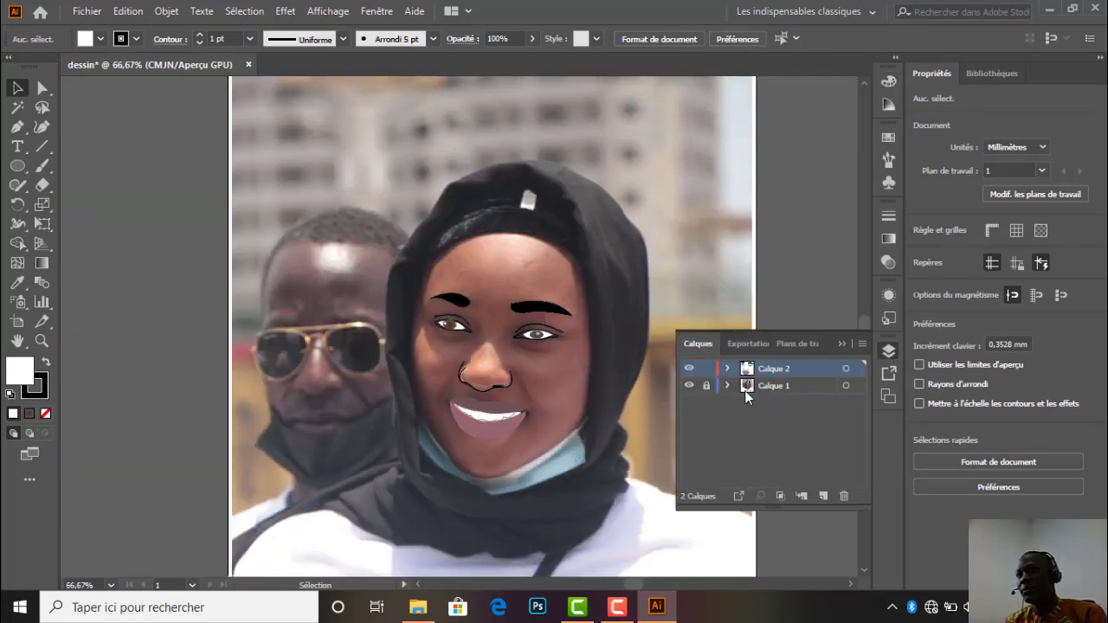
click(690, 386)
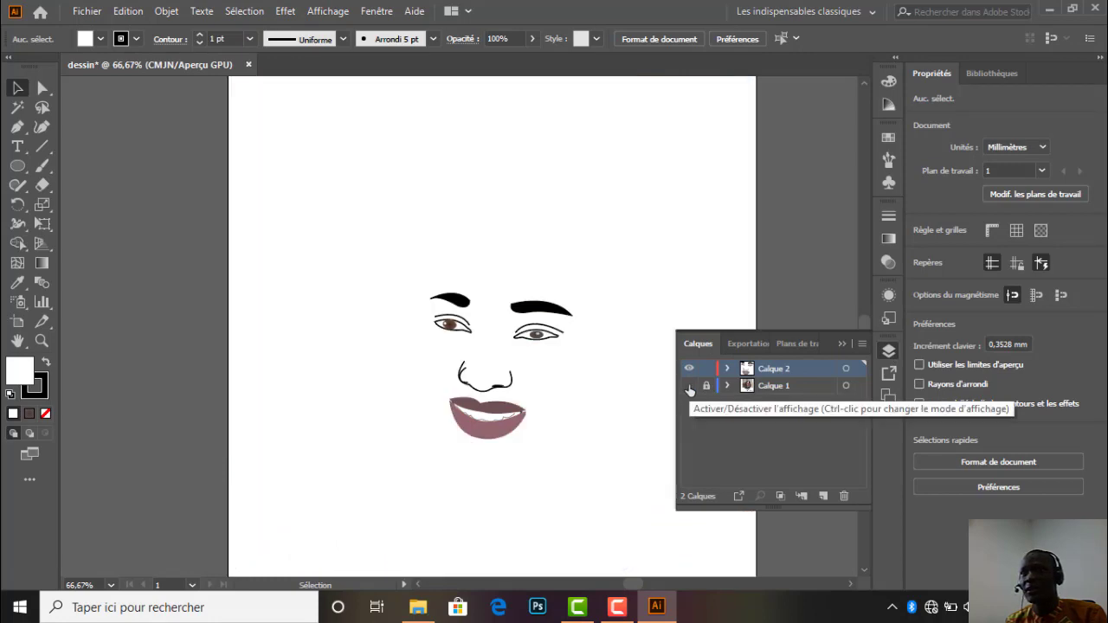
click(689, 386)
click(847, 343)
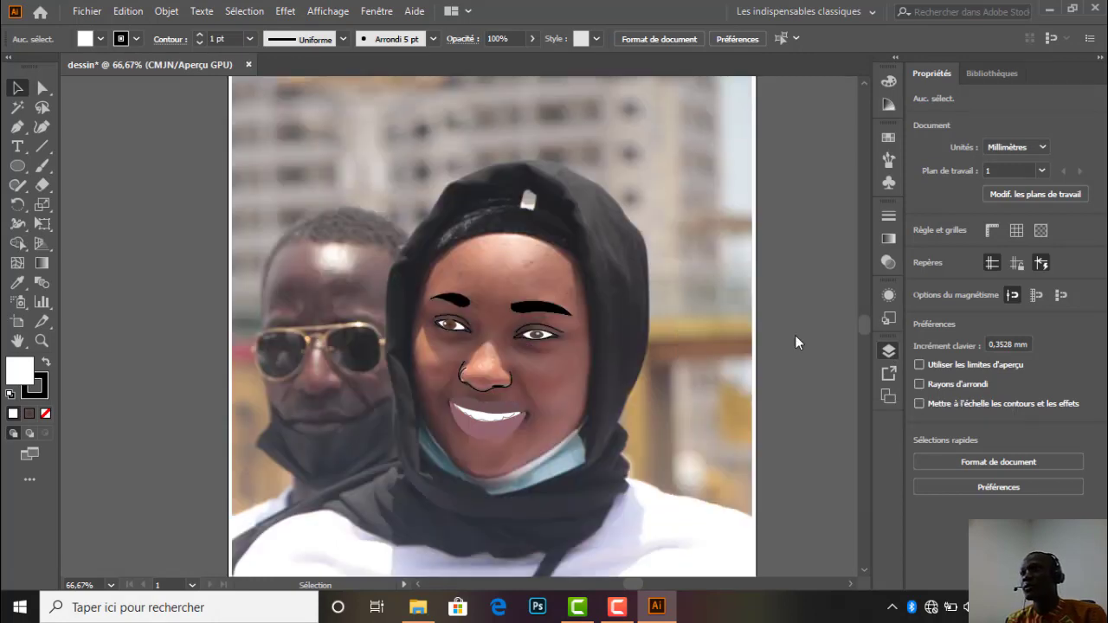
Trace the headscarf's lower edge with the Pen tool, without fill, from beside the left eye over the forehead to the right temple.
scroll(482, 399, up, 1)
click(482, 398)
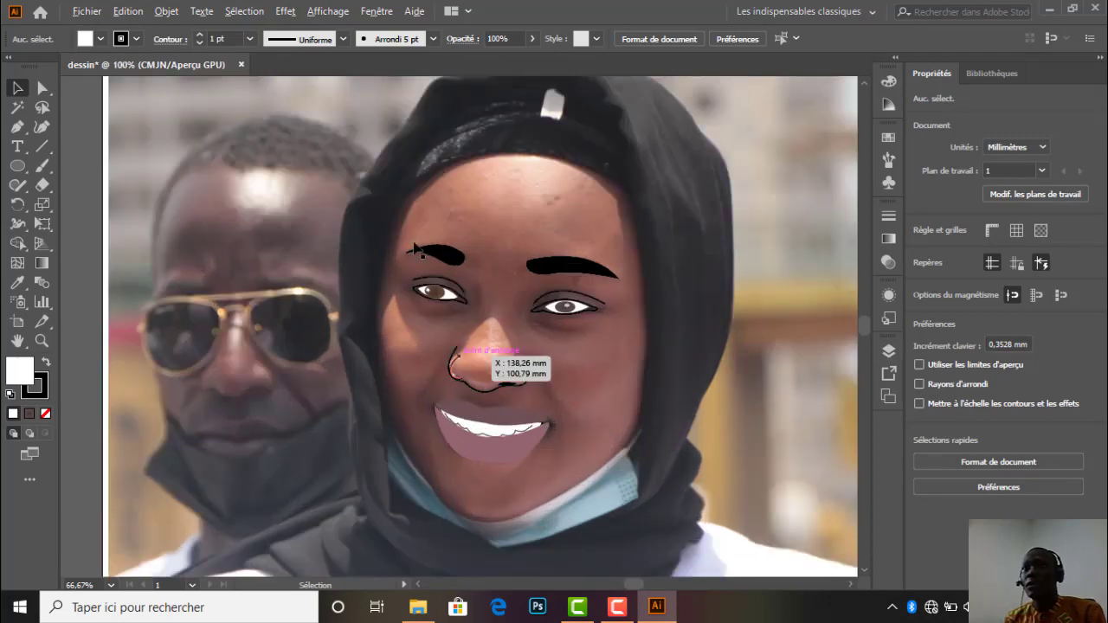
scroll(415, 249, up, 1)
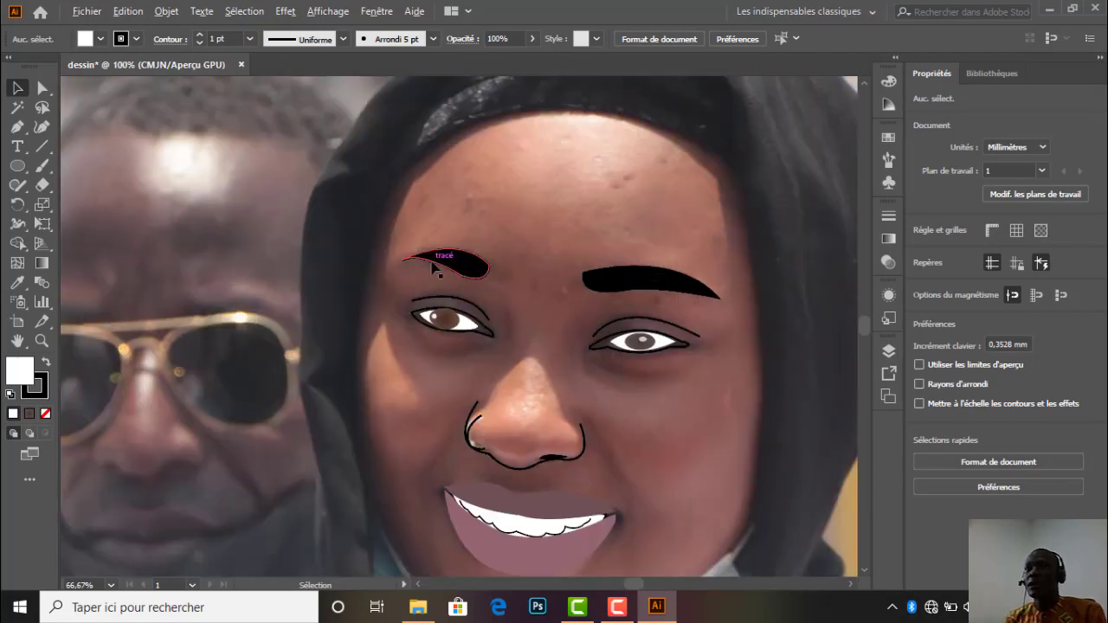
scroll(425, 252, down, 1)
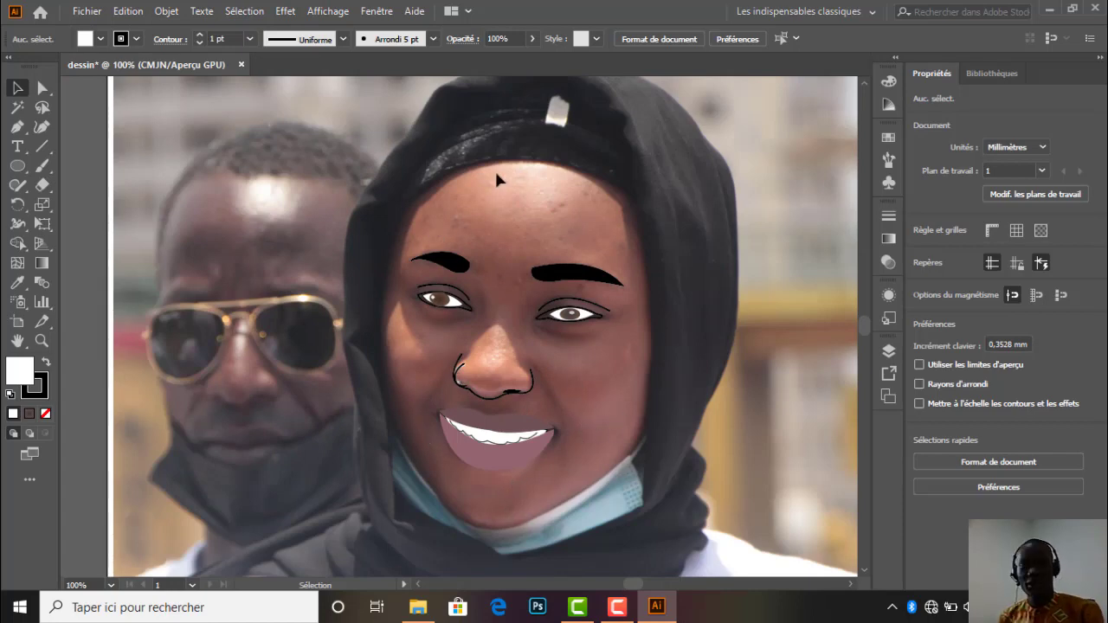
scroll(515, 177, up, 1)
scroll(520, 193, down, 1)
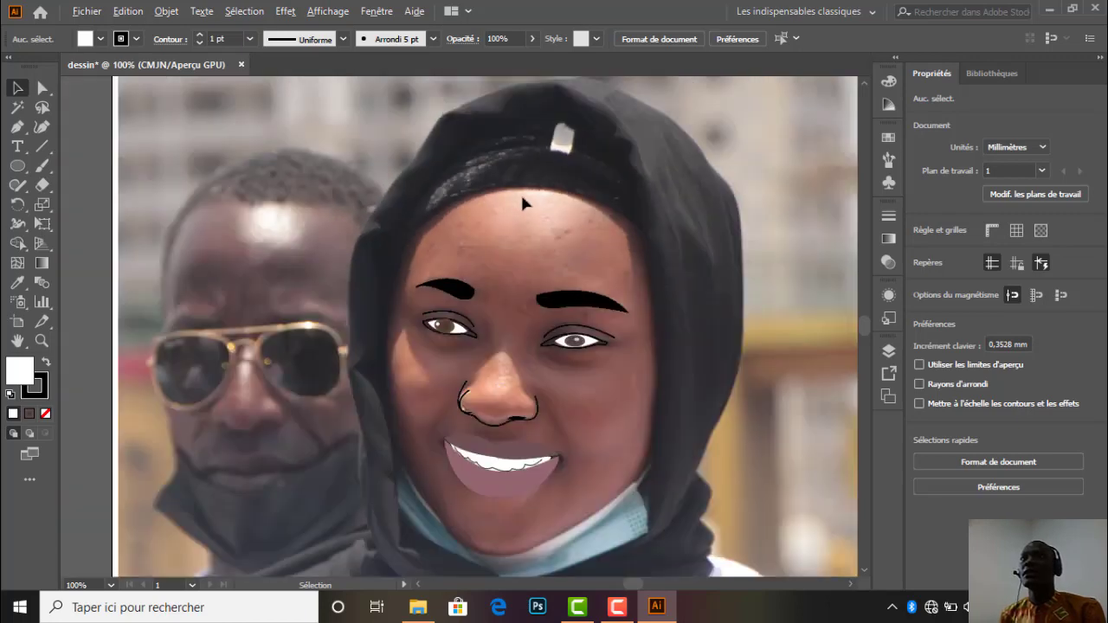
click(26, 127)
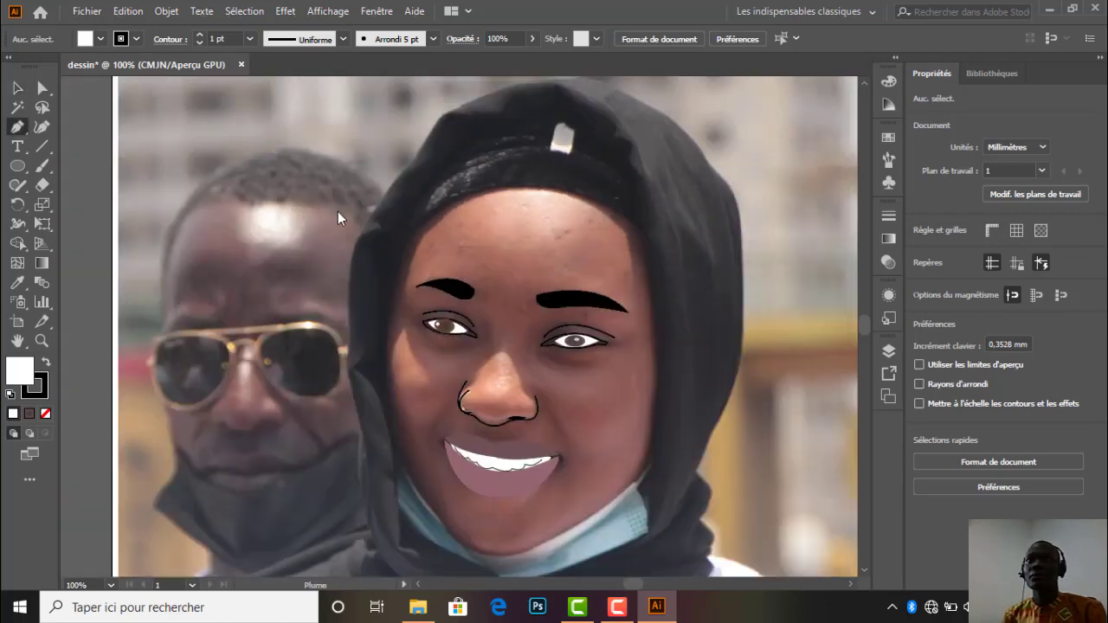
click(382, 331)
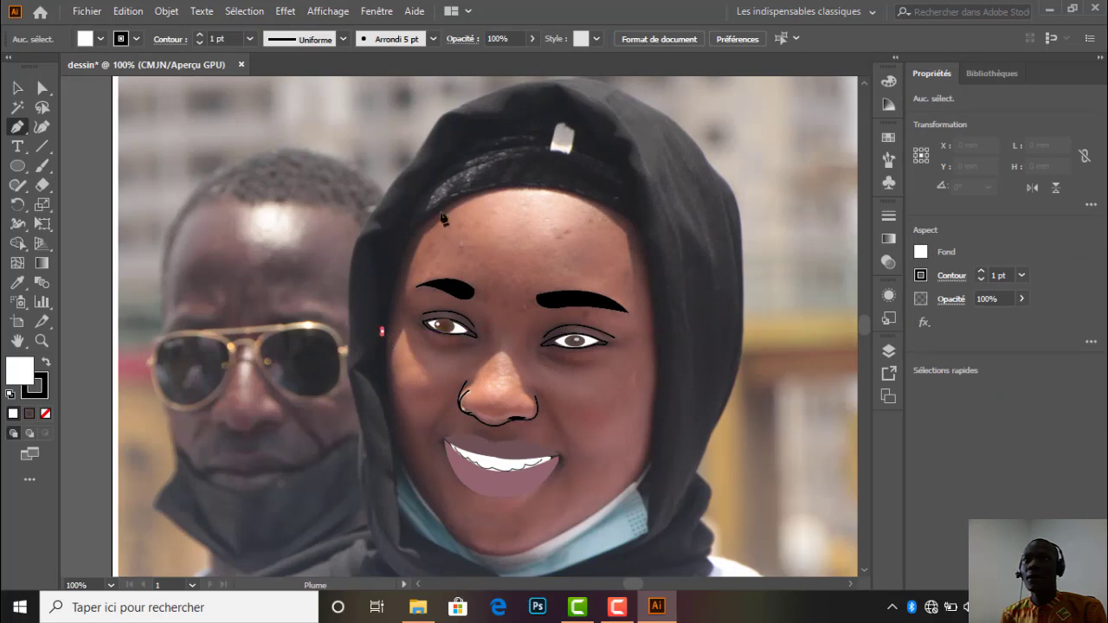
drag(517, 185, 649, 192)
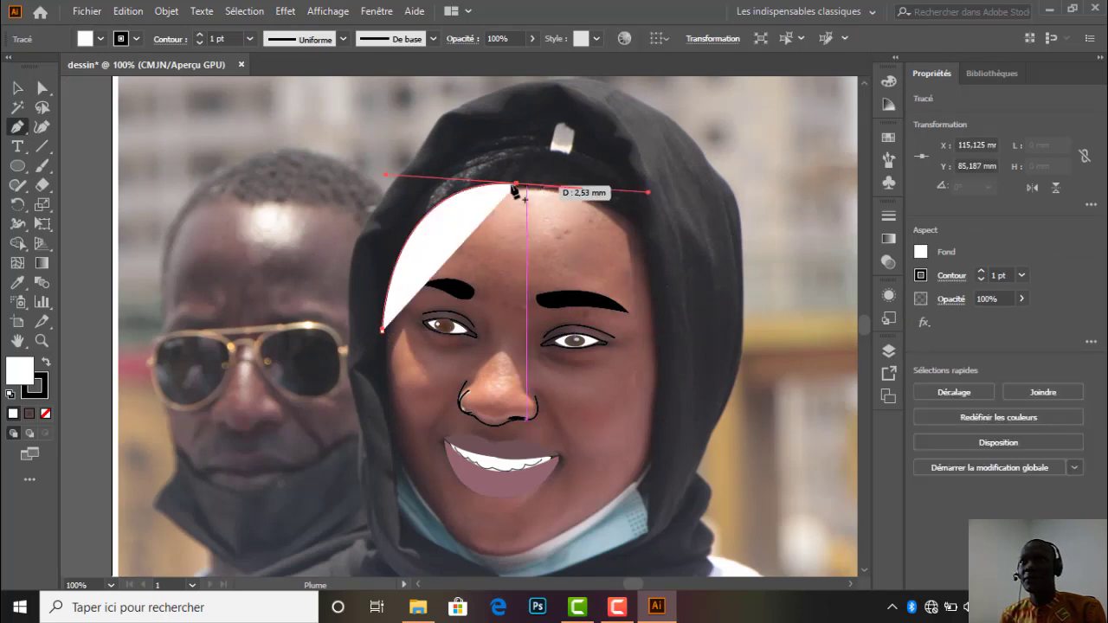
click(46, 414)
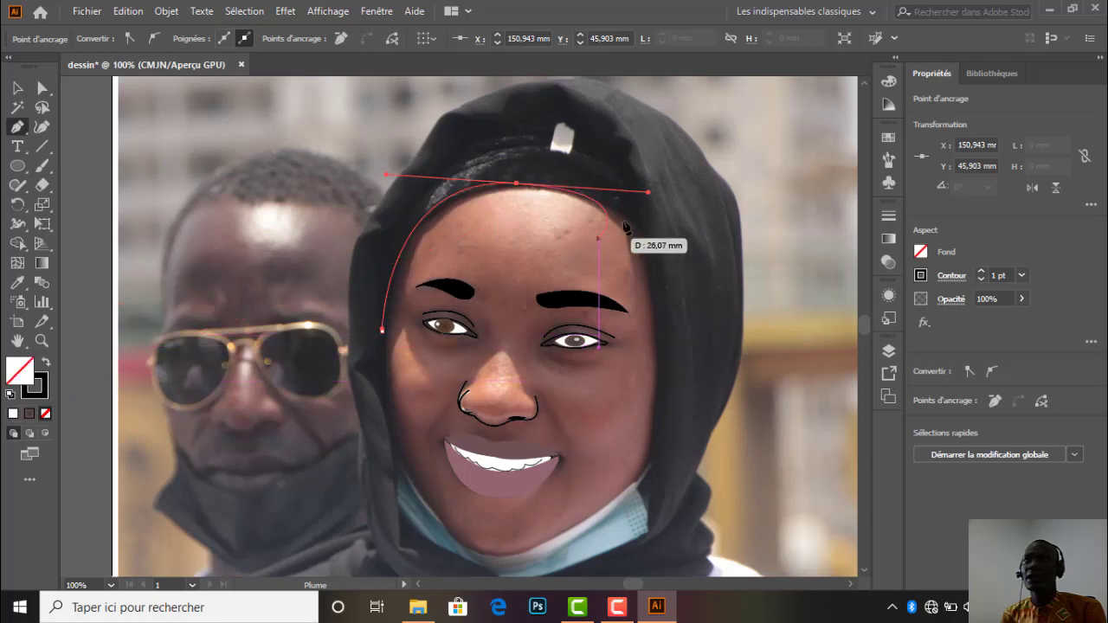
click(517, 185)
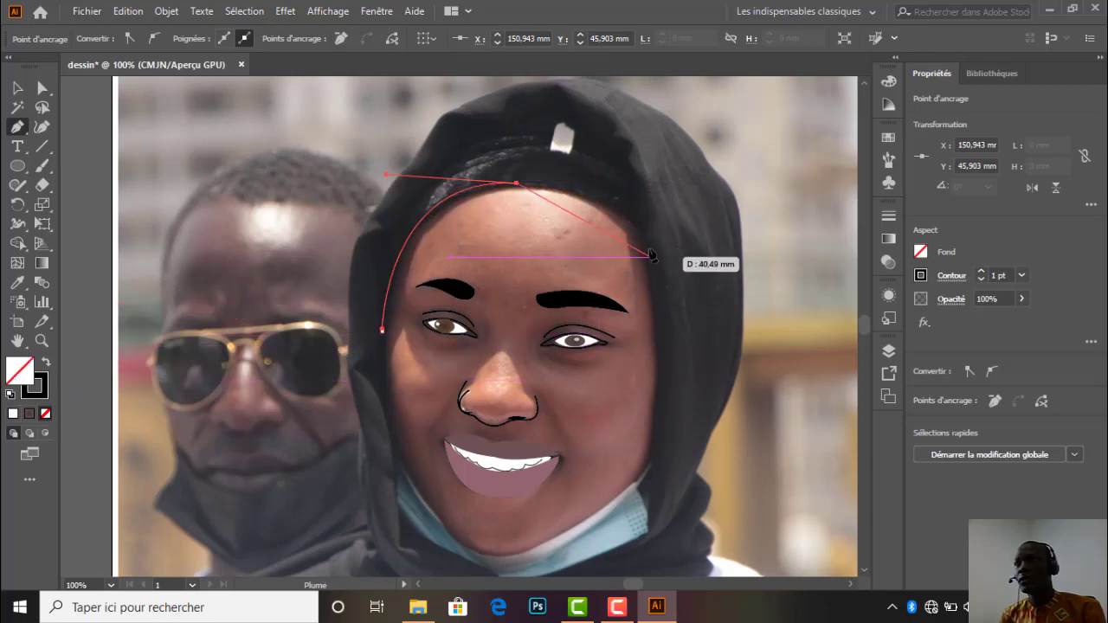
drag(640, 228, 673, 266)
Continue the path from the right temple up the hood's inner edge and over the crown of the dark undercap.
drag(641, 231, 609, 104)
click(633, 171)
click(627, 145)
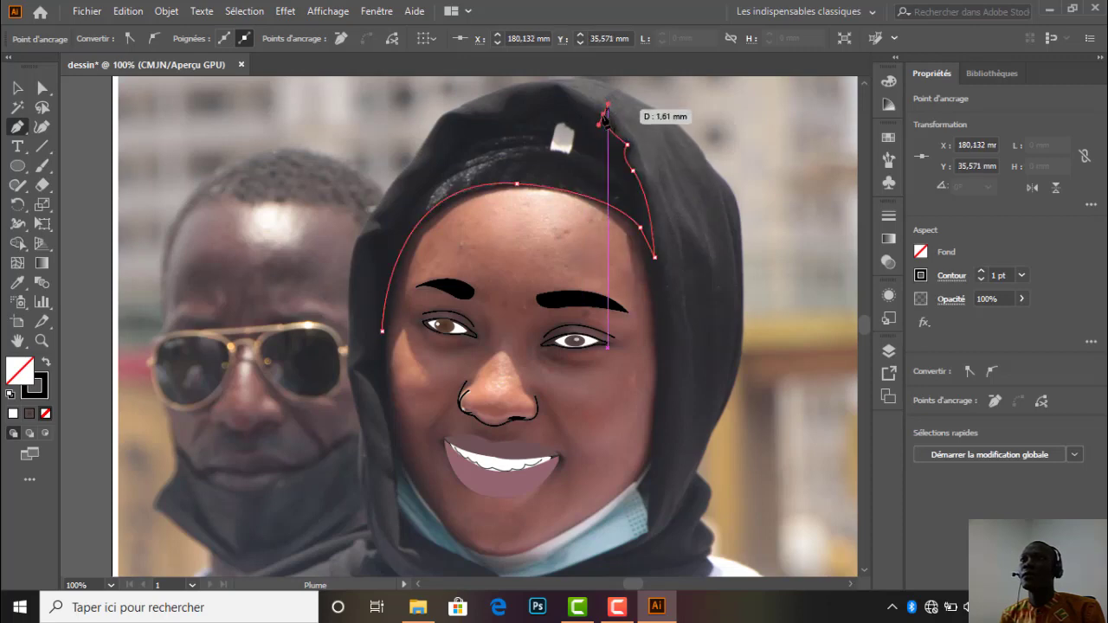
click(604, 114)
drag(542, 90, 425, 141)
click(542, 134)
click(502, 158)
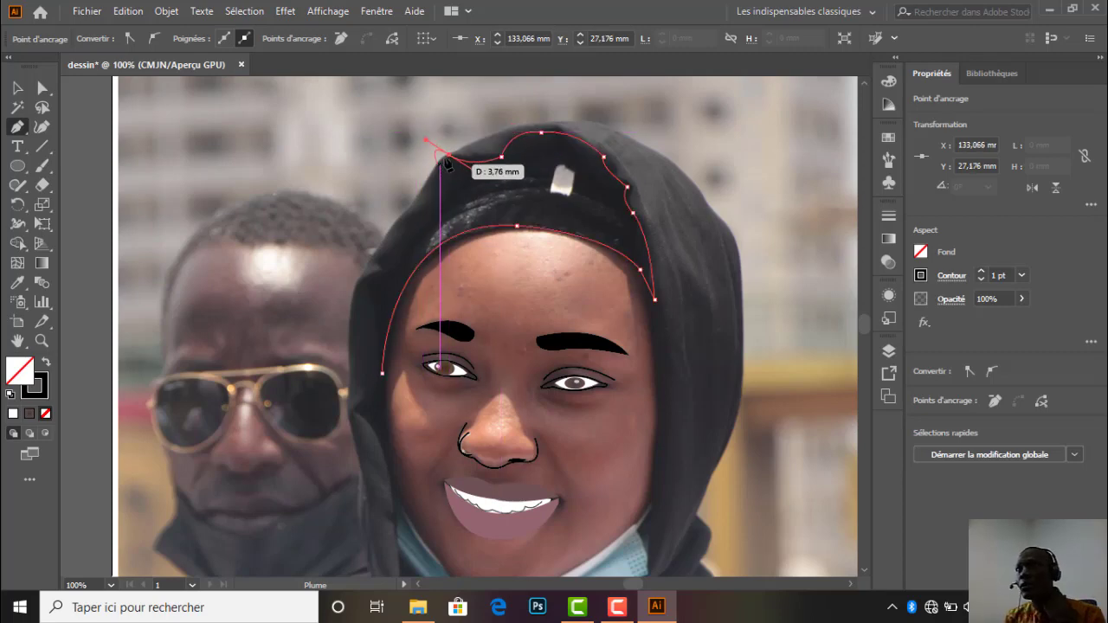
Continue the undercap outline down the left side of the head to eye level, following the hood's inner folds.
click(449, 156)
drag(422, 213, 355, 283)
click(378, 259)
click(372, 277)
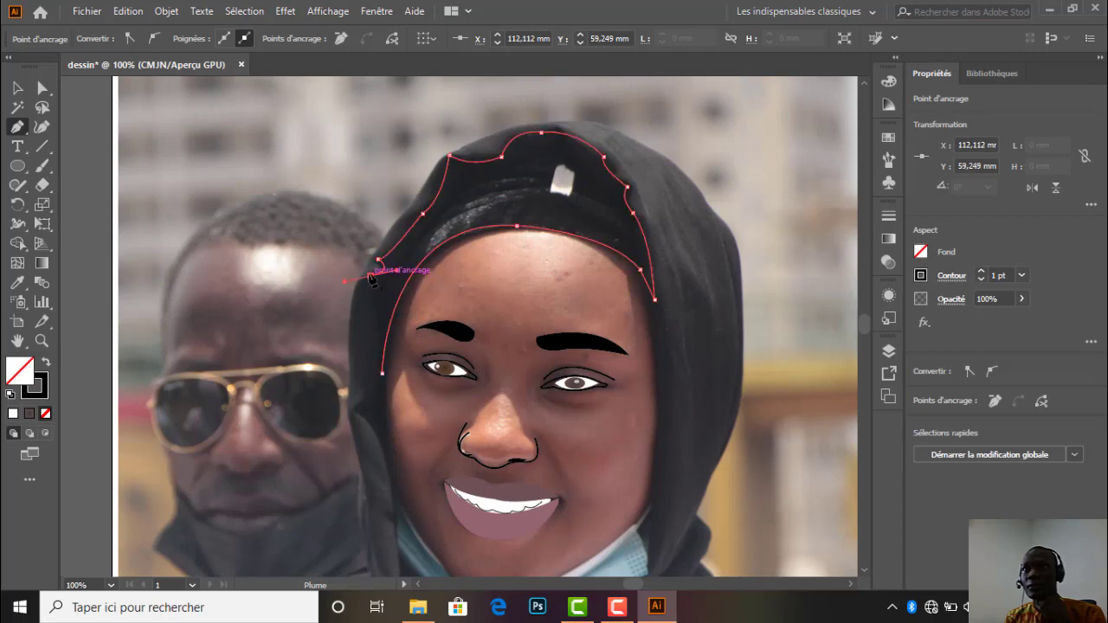
drag(366, 367, 348, 418)
click(365, 367)
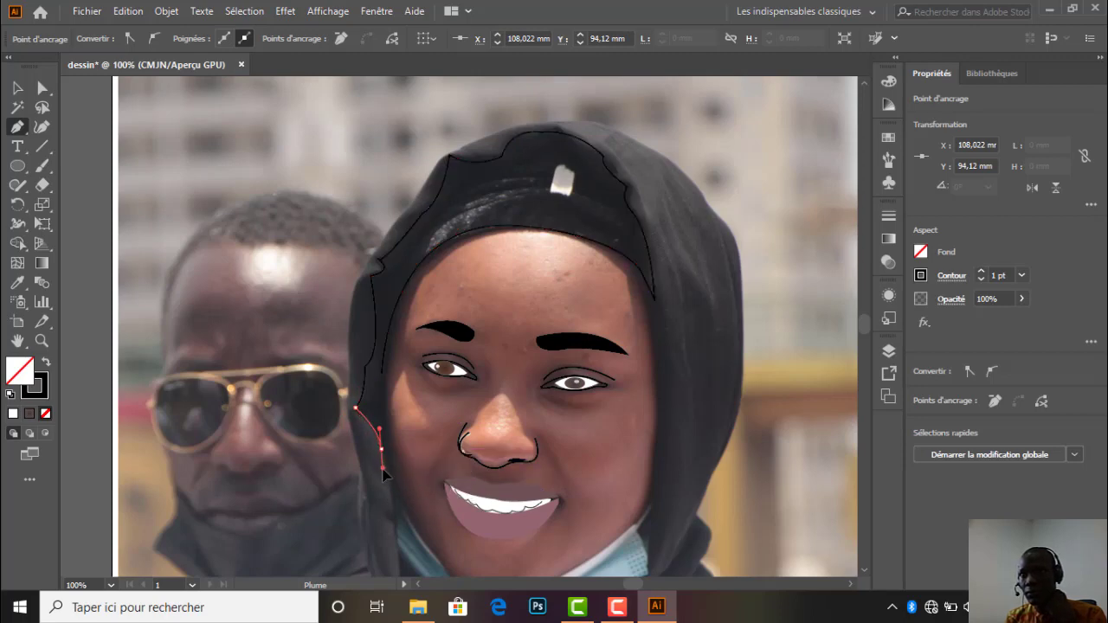
Close the undercap outline by tracing its lower left tip and returning up the cheek edge to the starting point.
click(383, 451)
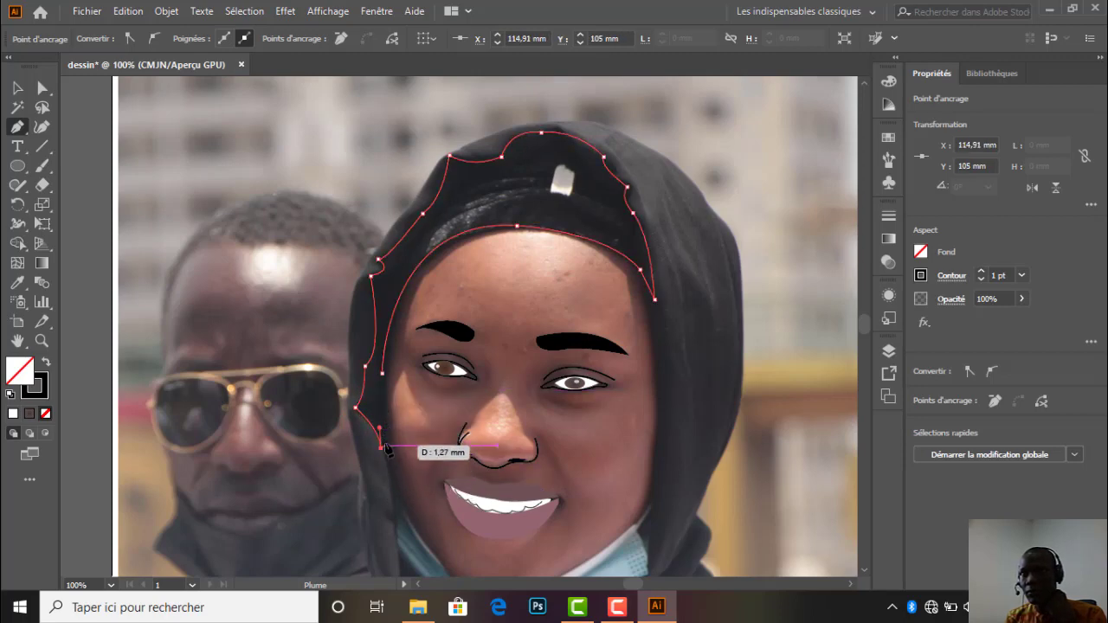
click(383, 447)
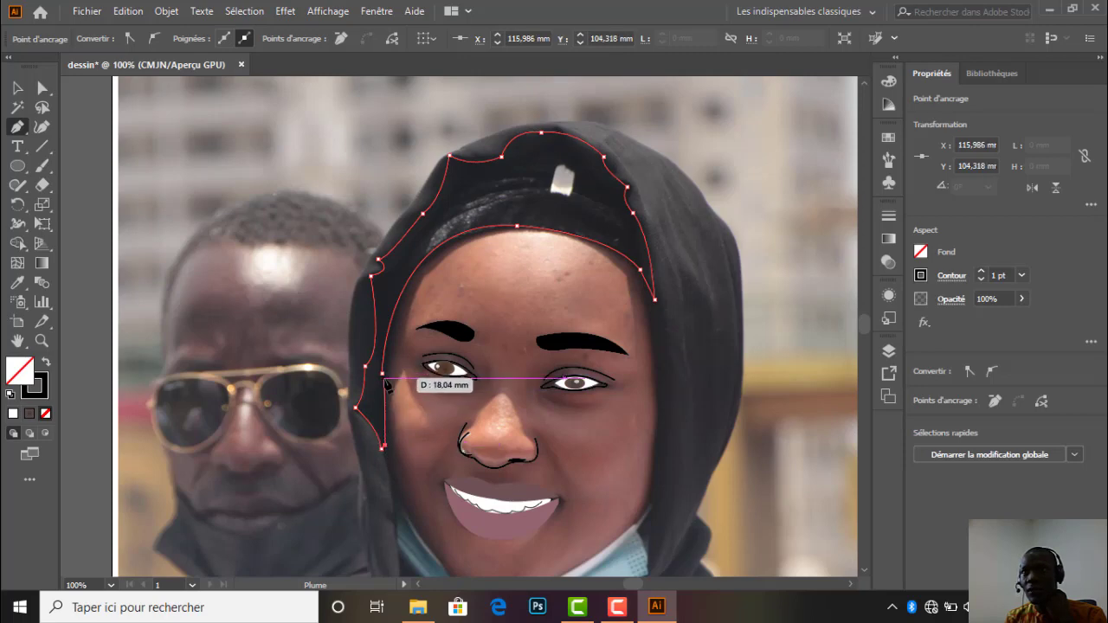
drag(380, 396, 390, 374)
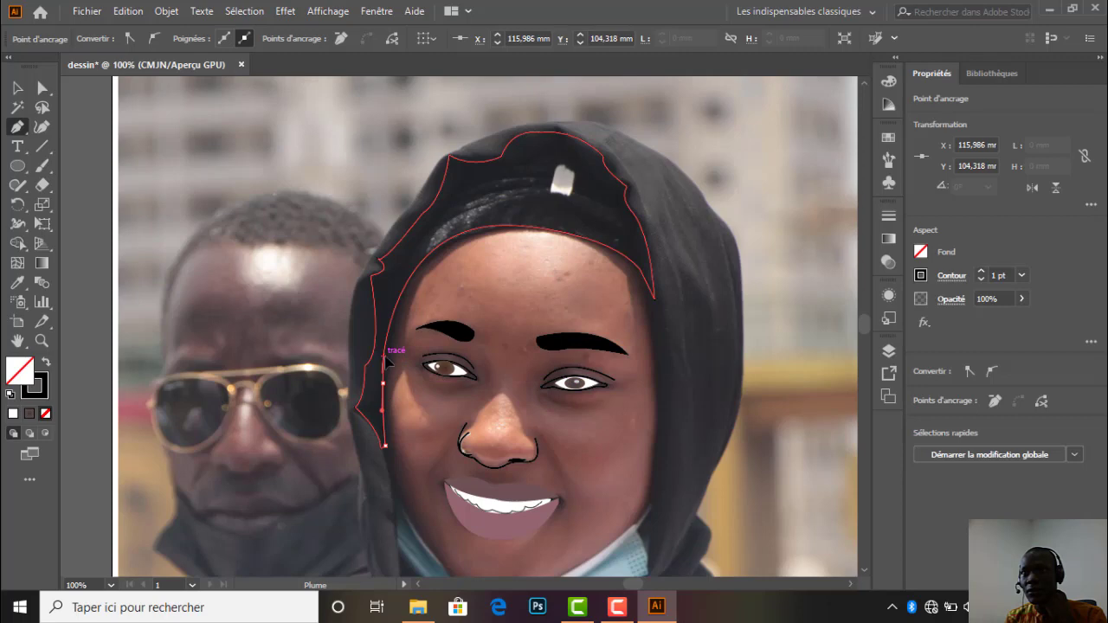
click(382, 371)
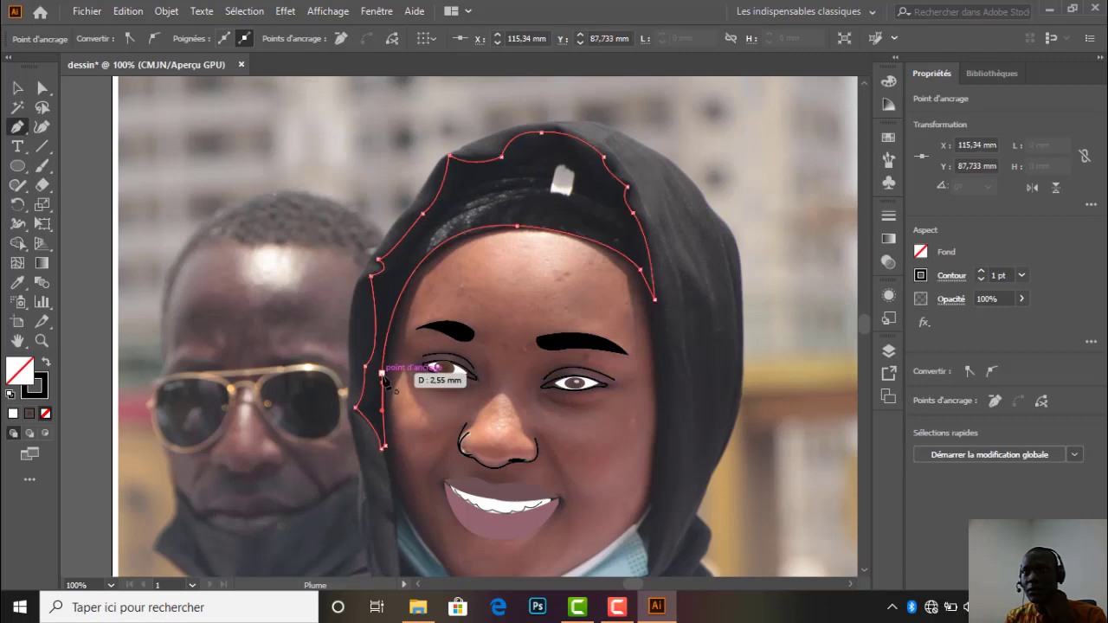
drag(385, 381, 385, 379)
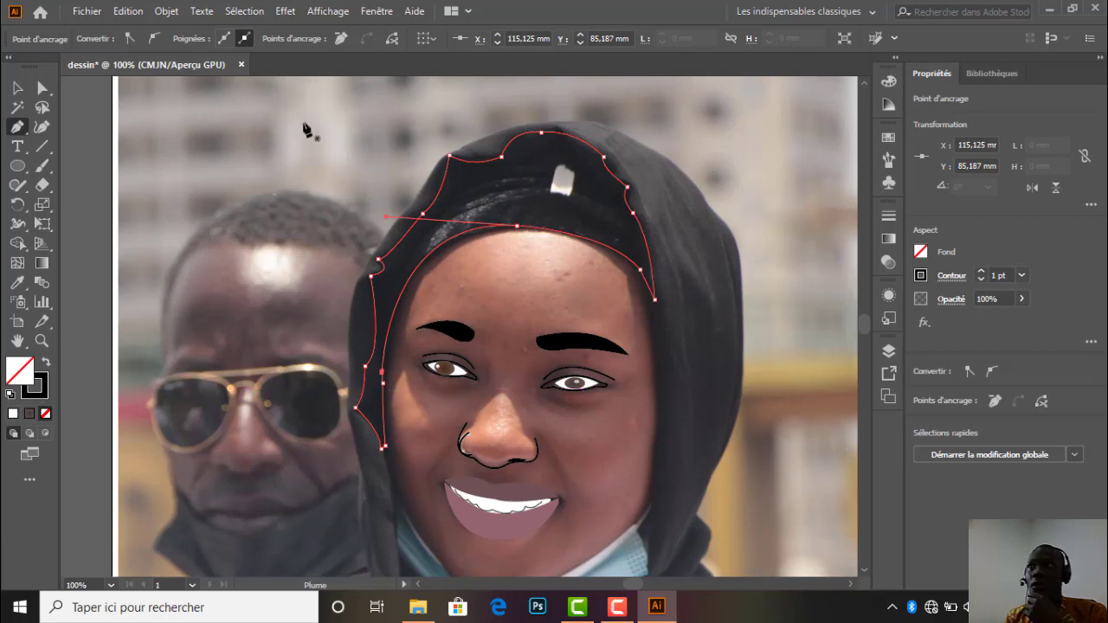
Fill the closed undercap shape with black and deselect it.
click(886, 83)
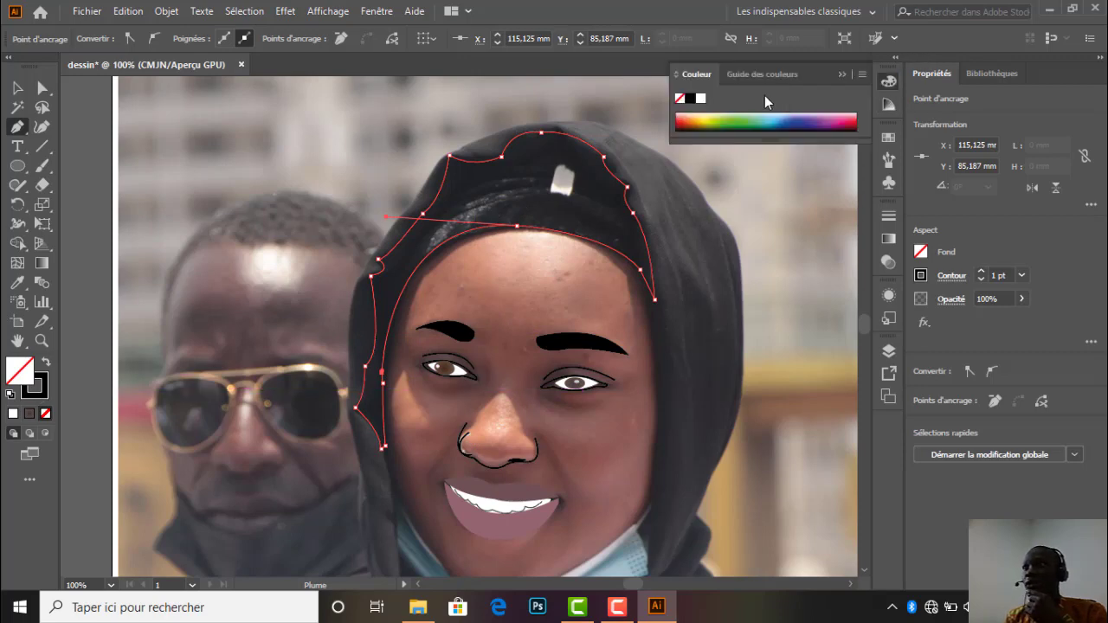
click(691, 99)
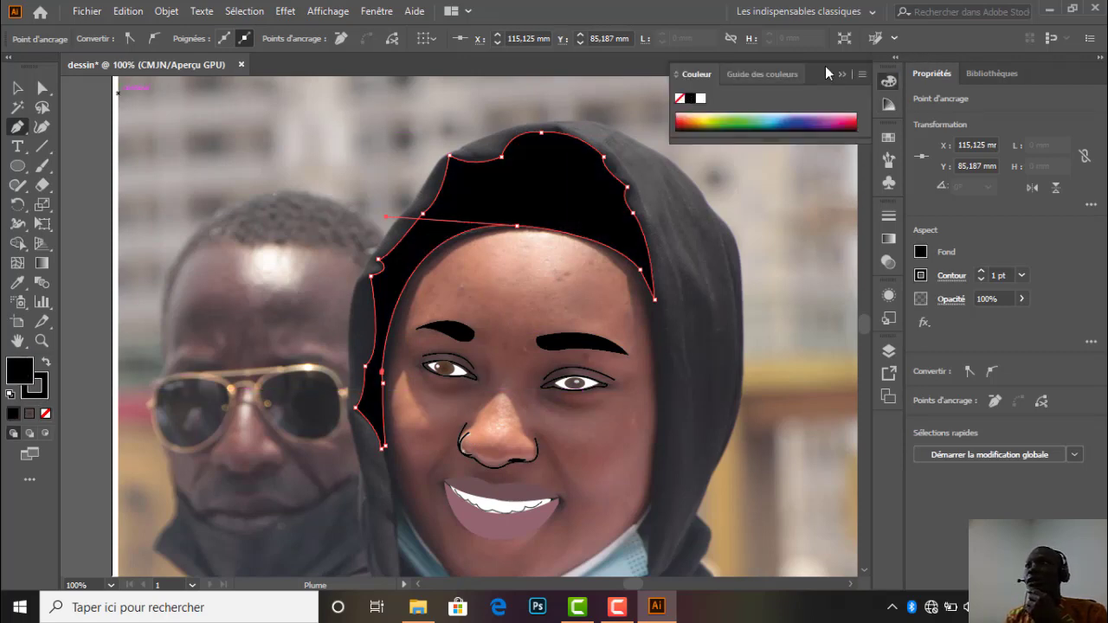
click(17, 89)
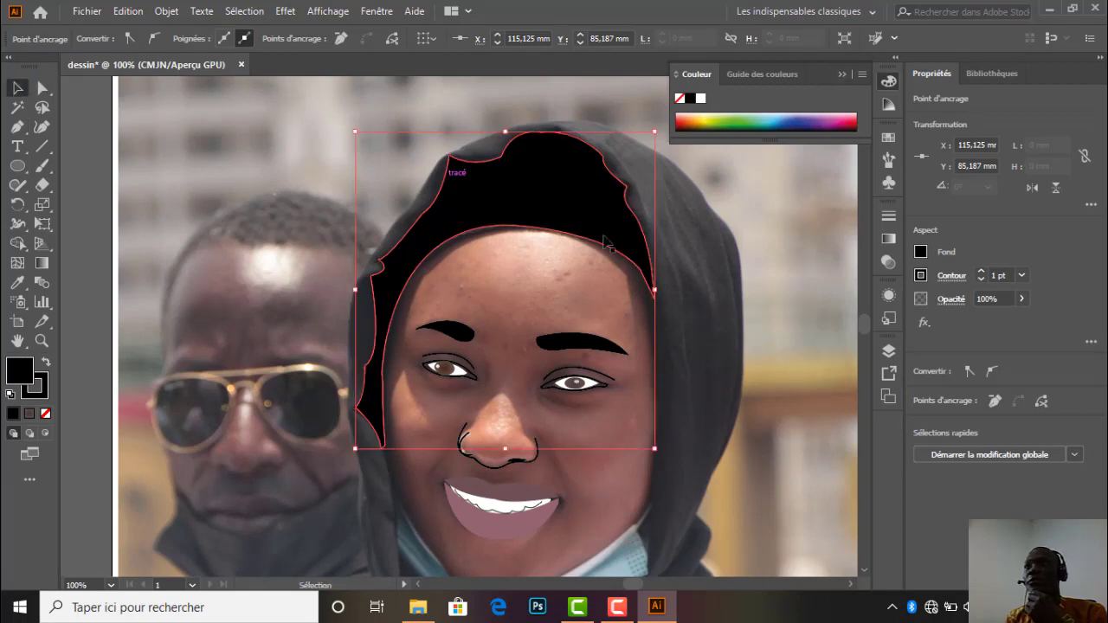
click(668, 258)
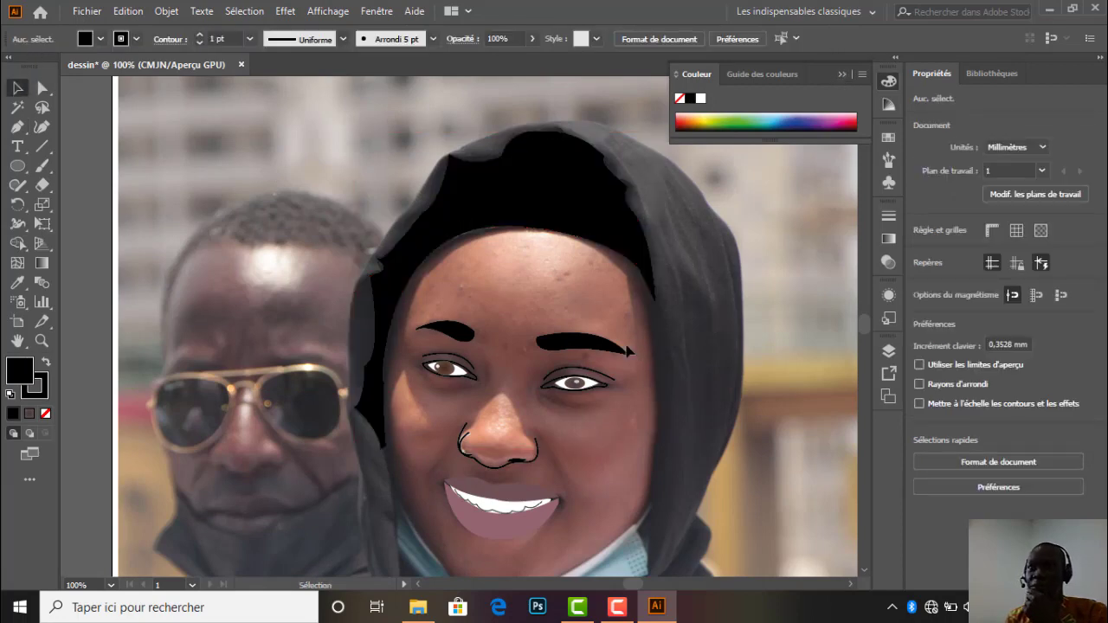
Start an unfilled Pen path under the right end of the mask and trace the hood's inner edge up along the right cheek.
scroll(630, 350, down, 2)
scroll(623, 307, up, 1)
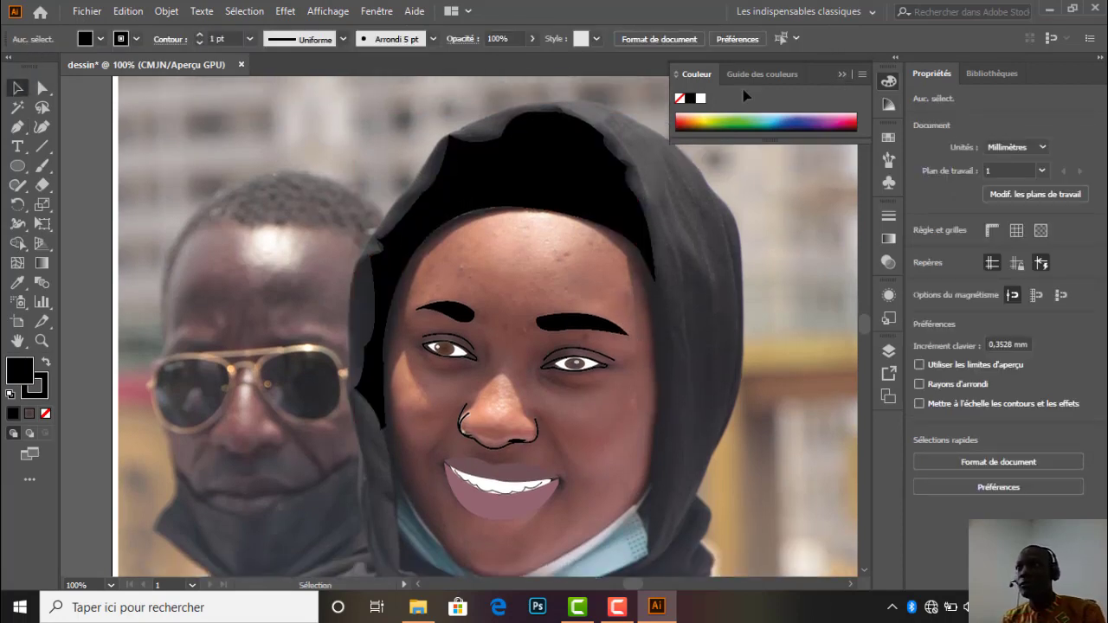
click(844, 75)
click(45, 415)
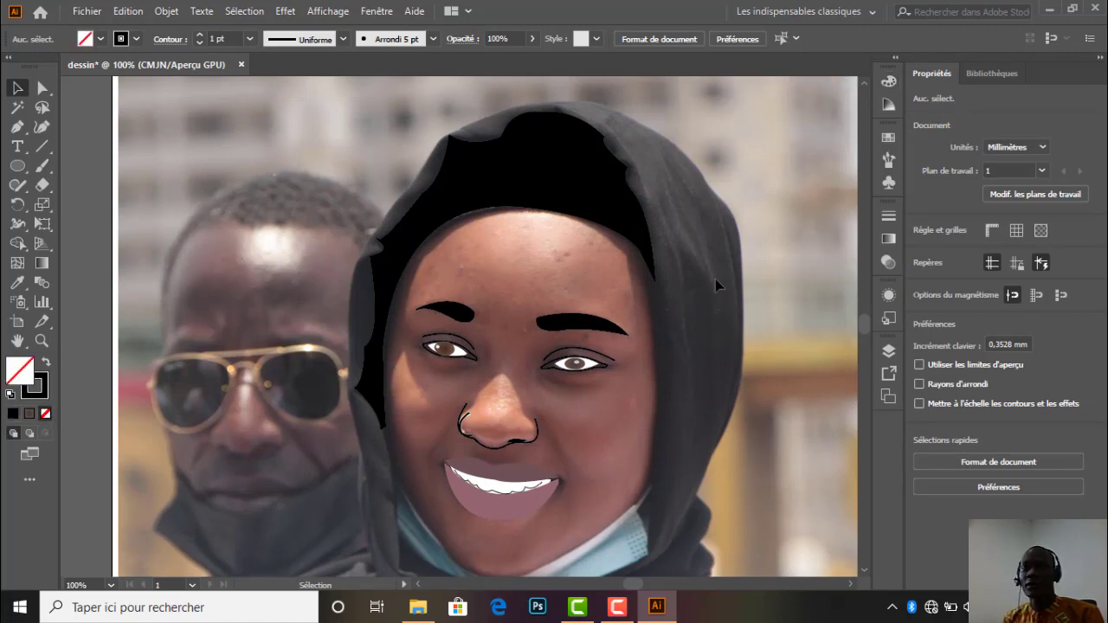
scroll(668, 309, down, 4)
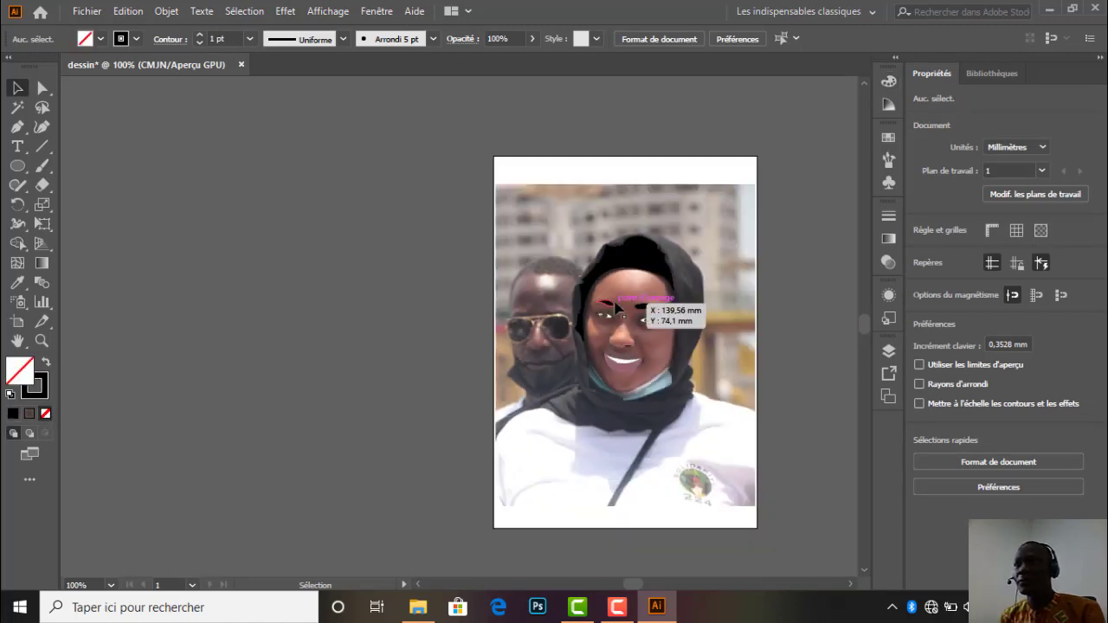
scroll(684, 347, up, 5)
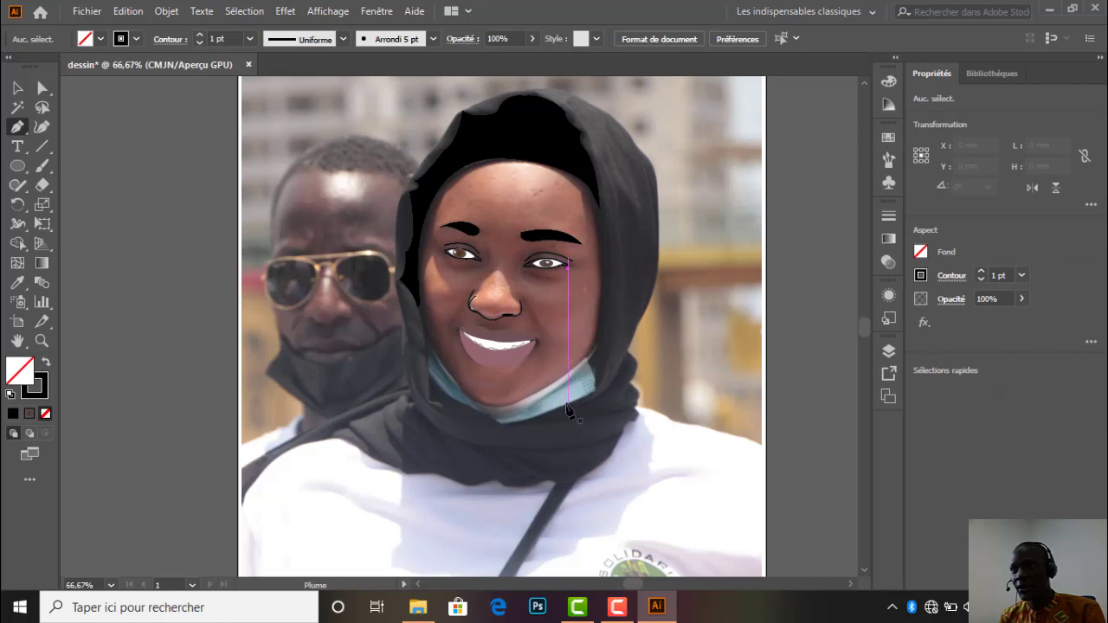
click(599, 370)
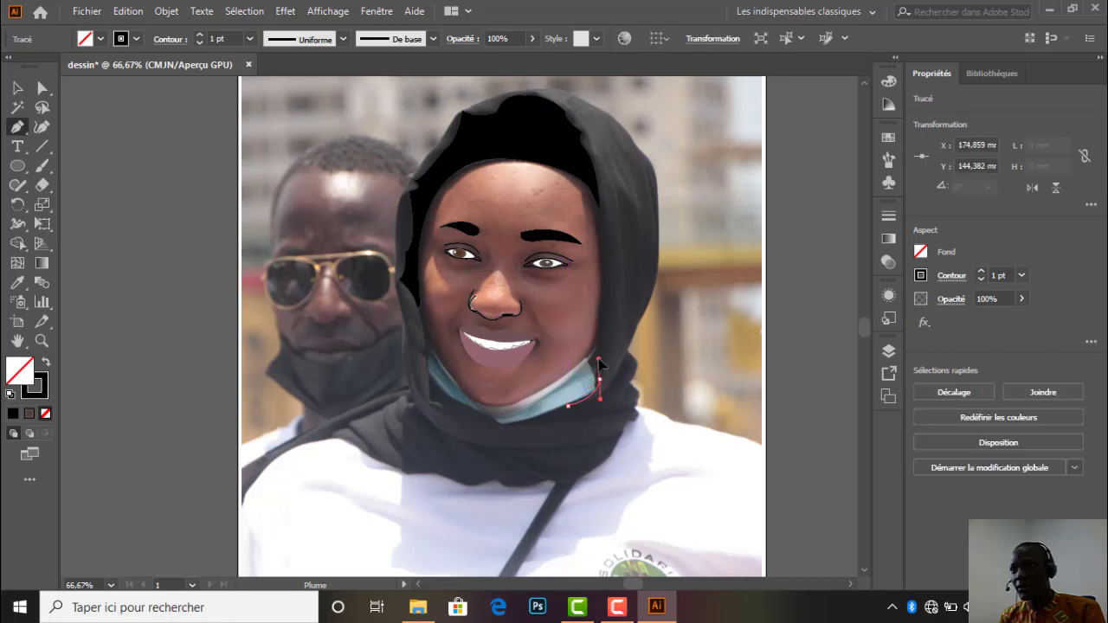
drag(600, 360, 604, 342)
click(600, 380)
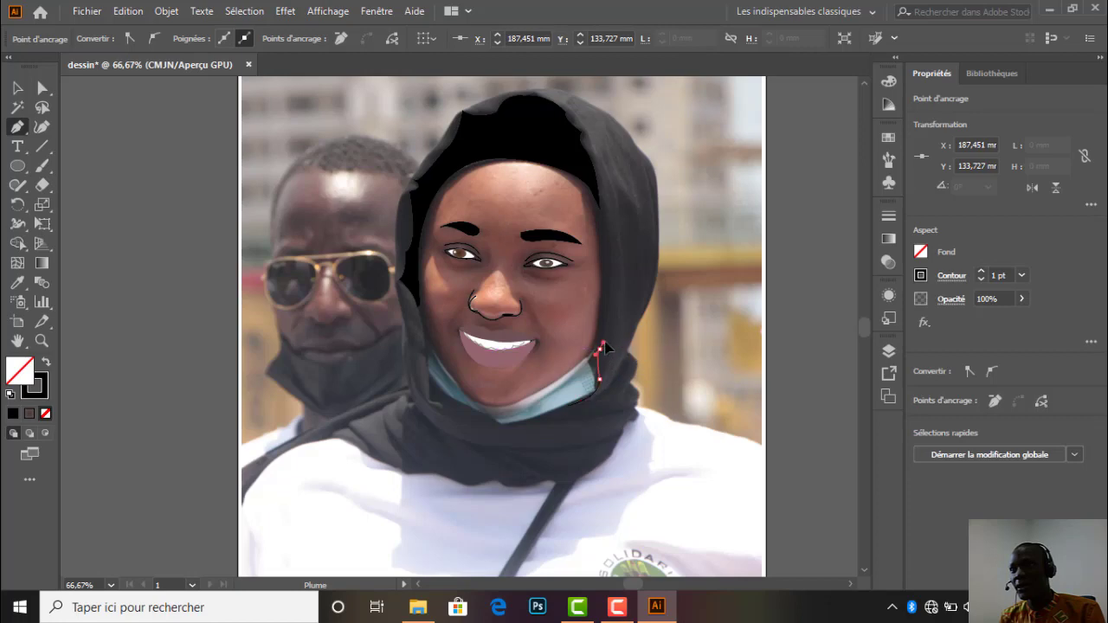
click(599, 349)
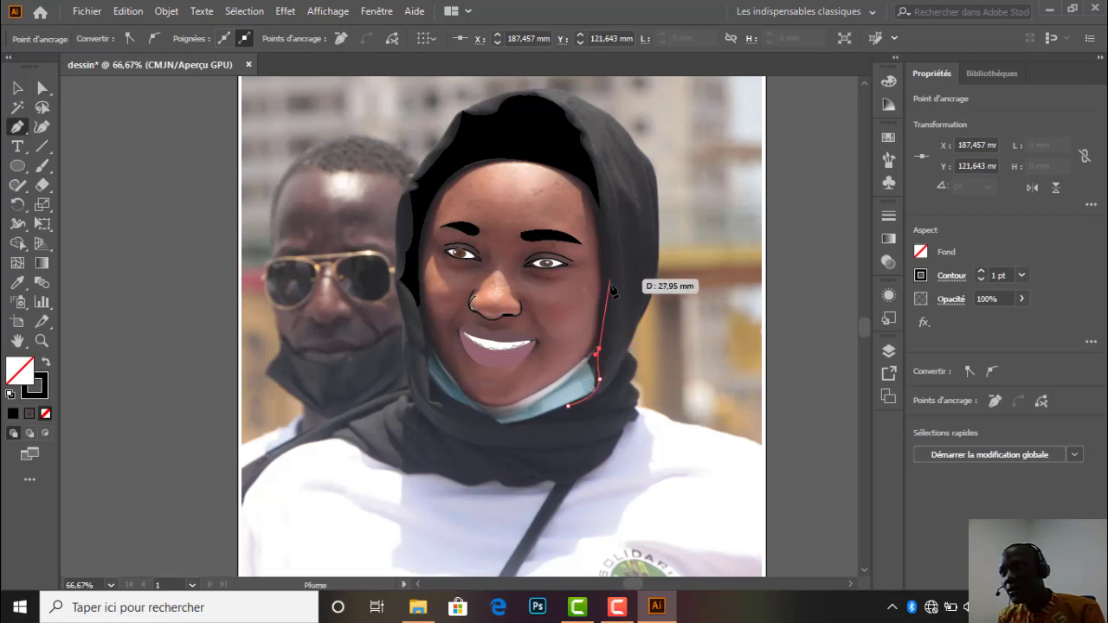
drag(605, 278, 612, 259)
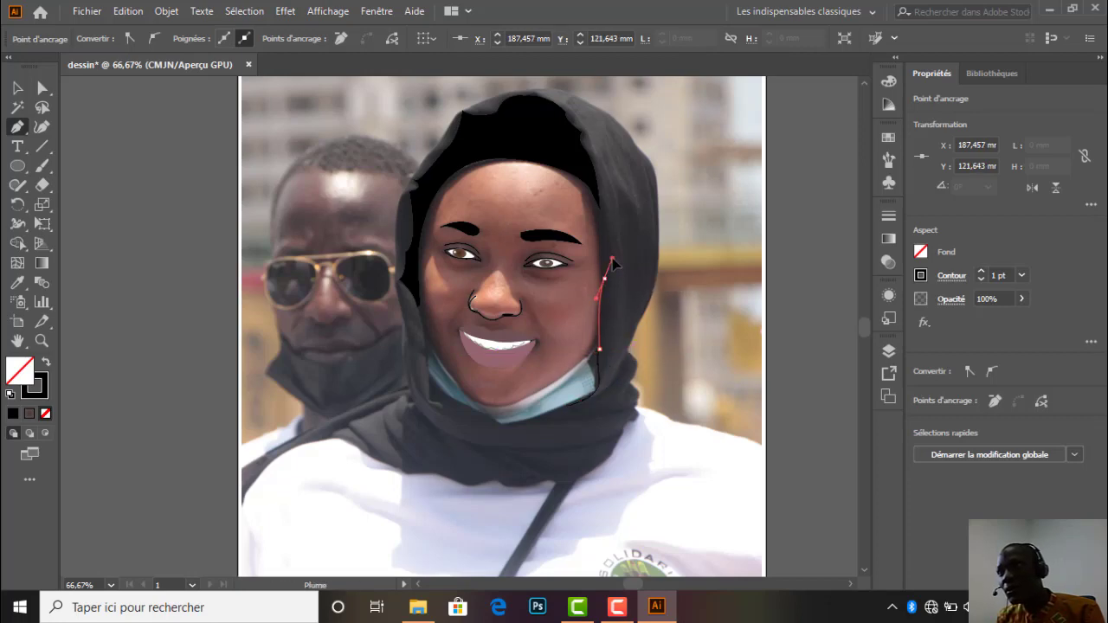
click(606, 278)
Continue the hood's inner outline with curved Pen points up past the right temple to the top of the head, ending in a corner point.
scroll(621, 249, up, 2)
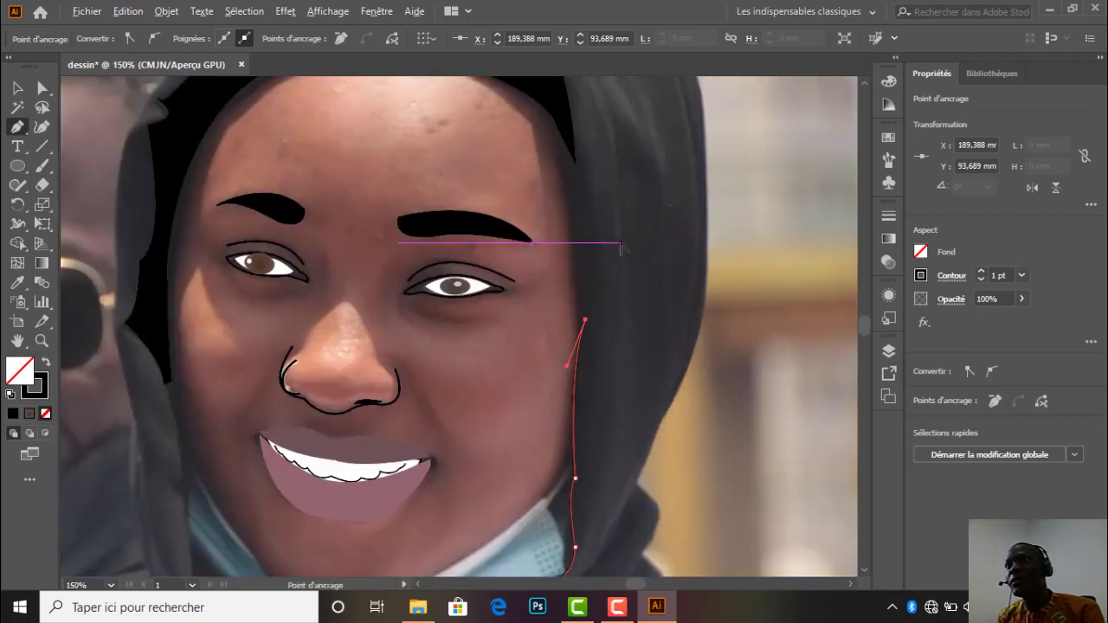
mouse_move(566, 162)
mouse_down()
mouse_move(547, 121)
mouse_move(560, 106)
mouse_move(564, 159)
mouse_up()
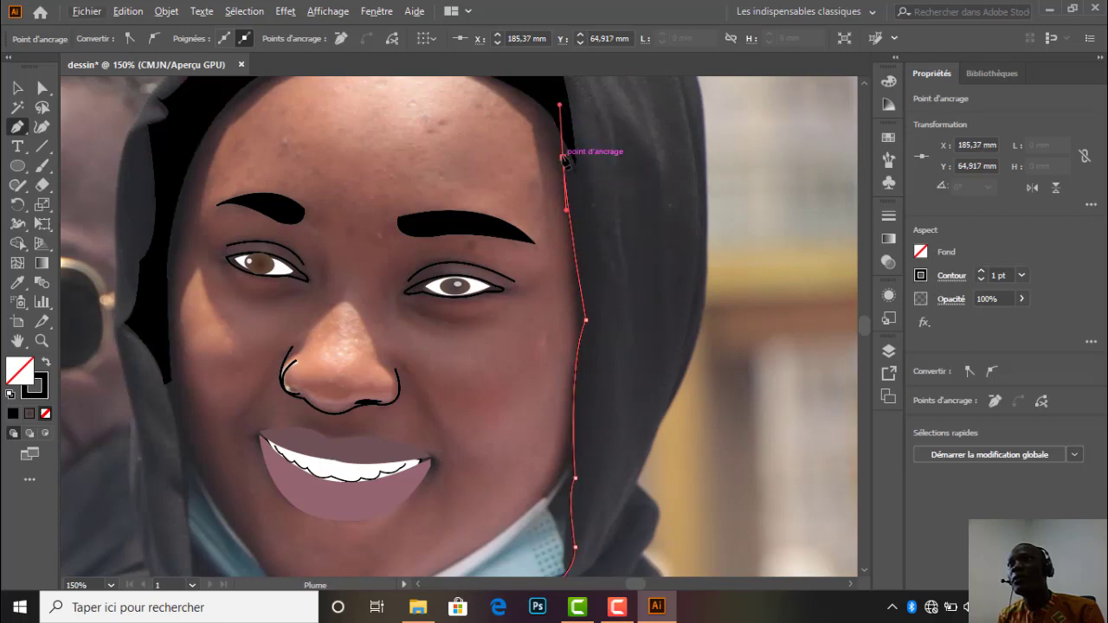
scroll(578, 227, down, 2)
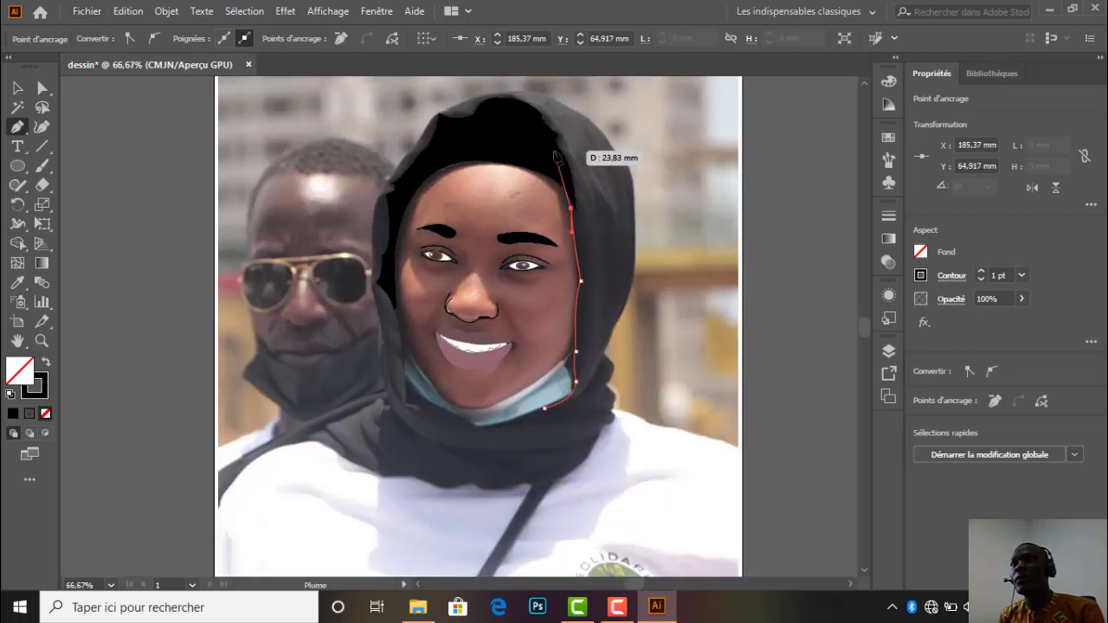
drag(562, 153, 543, 120)
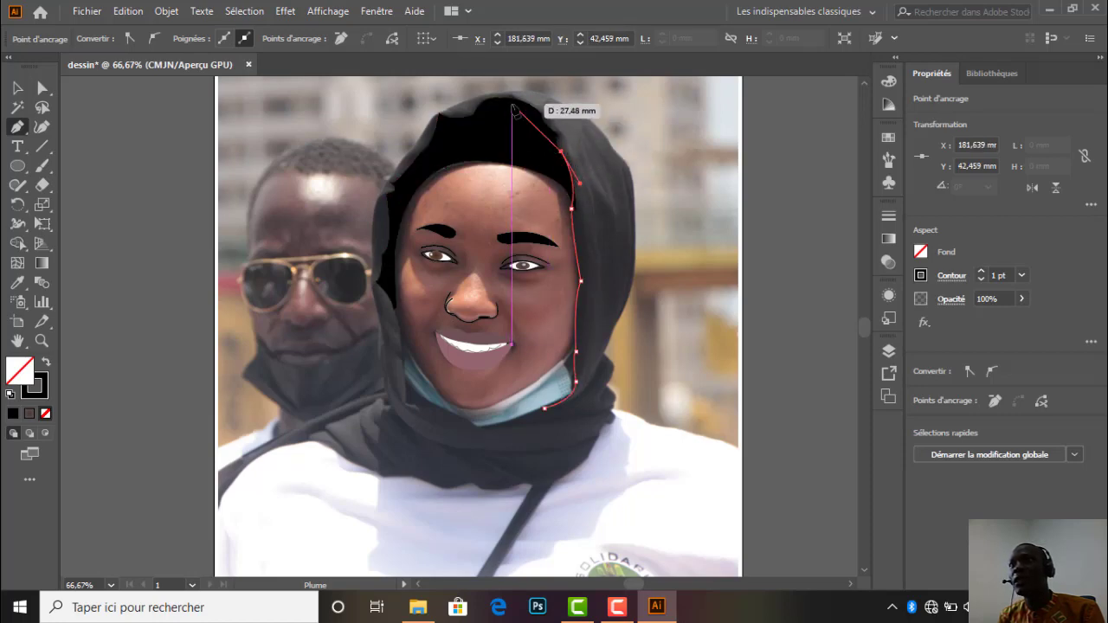
drag(518, 99, 499, 160)
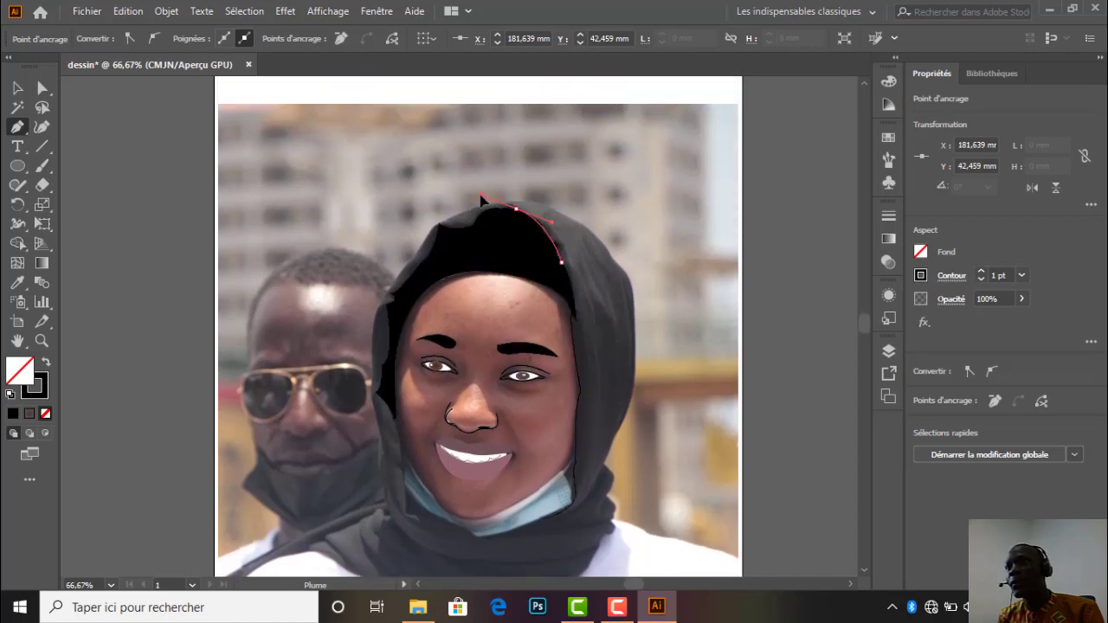
drag(481, 196, 480, 195)
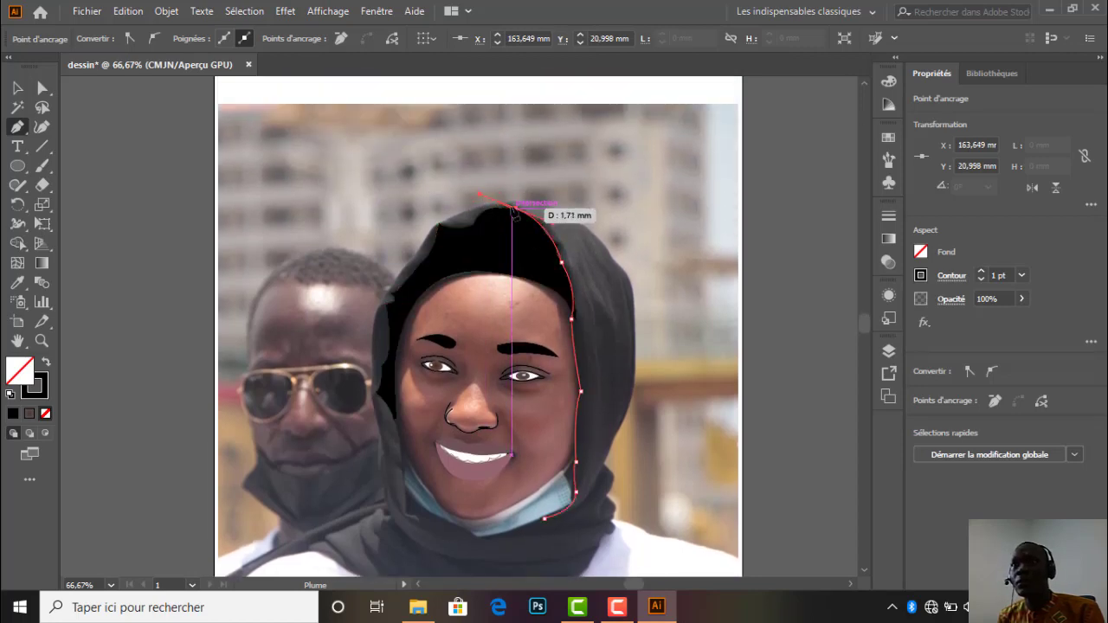
click(515, 209)
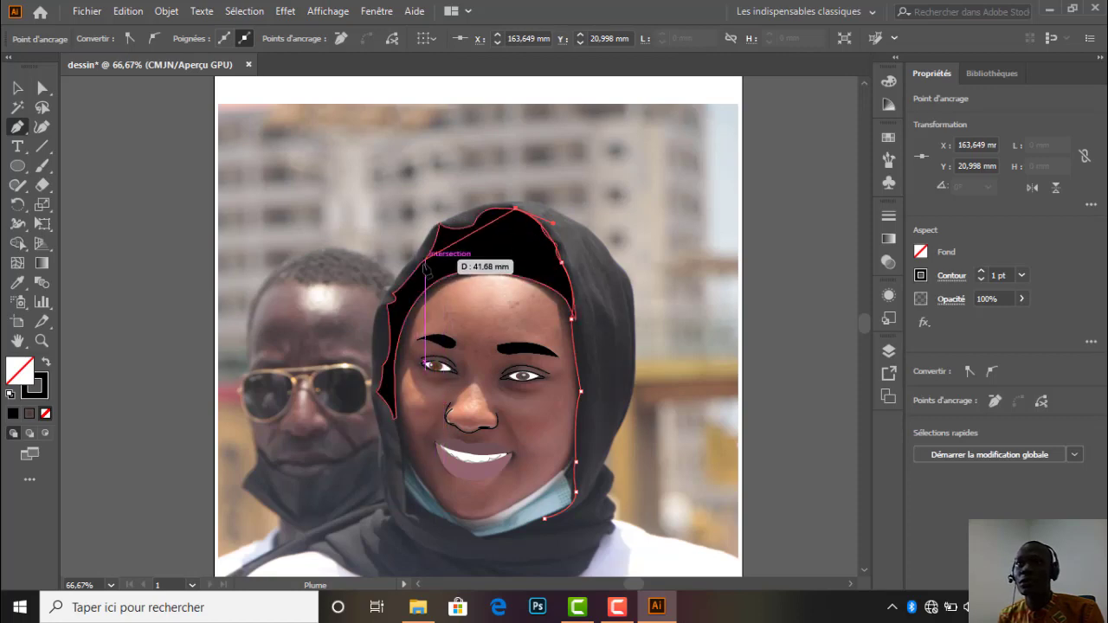
Trace the hood's inner edge from the crown down the left side of the face to the left end of the mask.
click(433, 251)
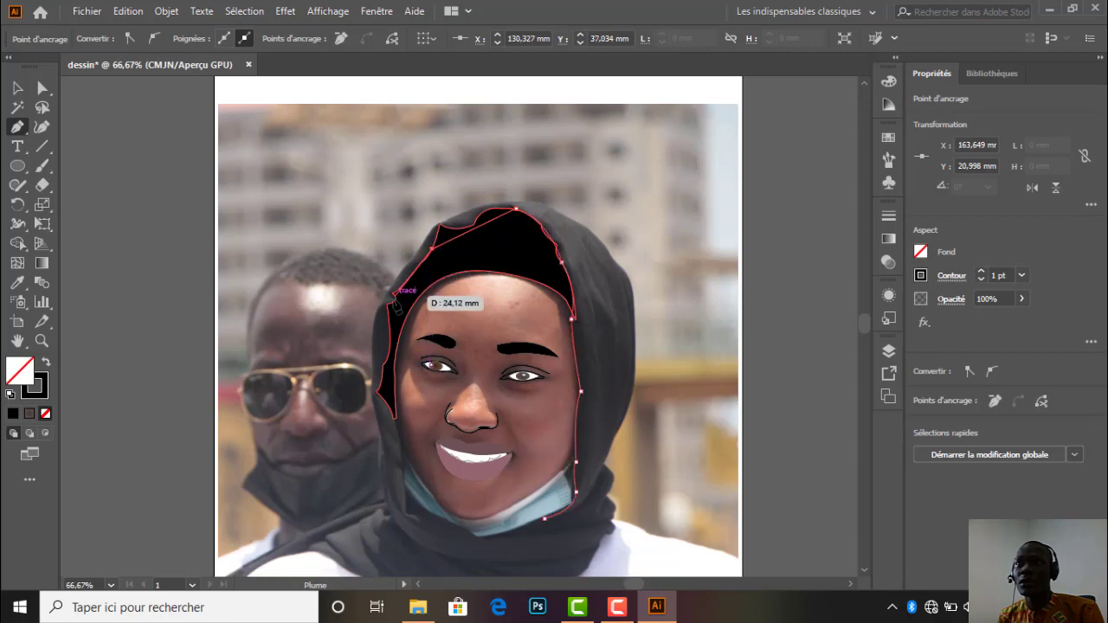
click(386, 305)
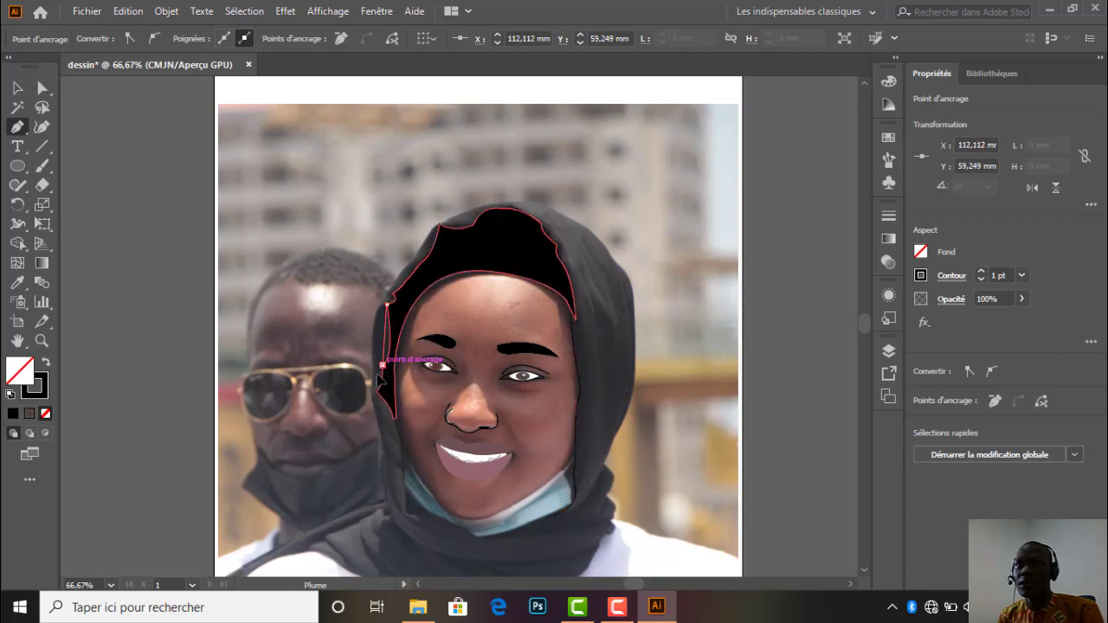
click(383, 366)
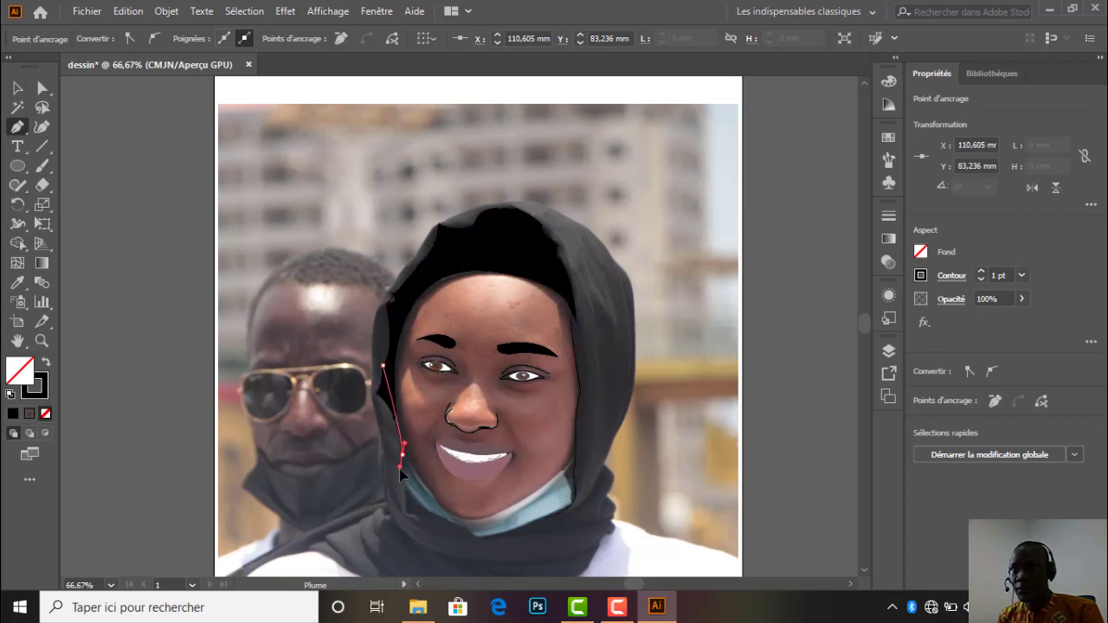
click(403, 454)
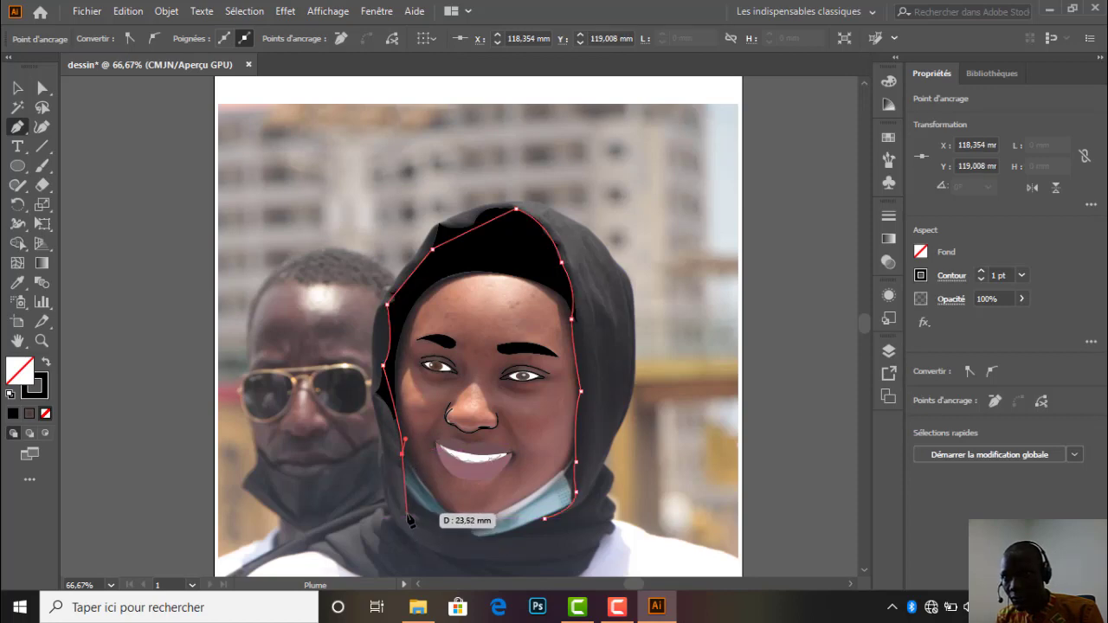
Outline the small pointed hood fold below the mask's left end and bring the path back up to the mask edge.
drag(409, 517, 417, 522)
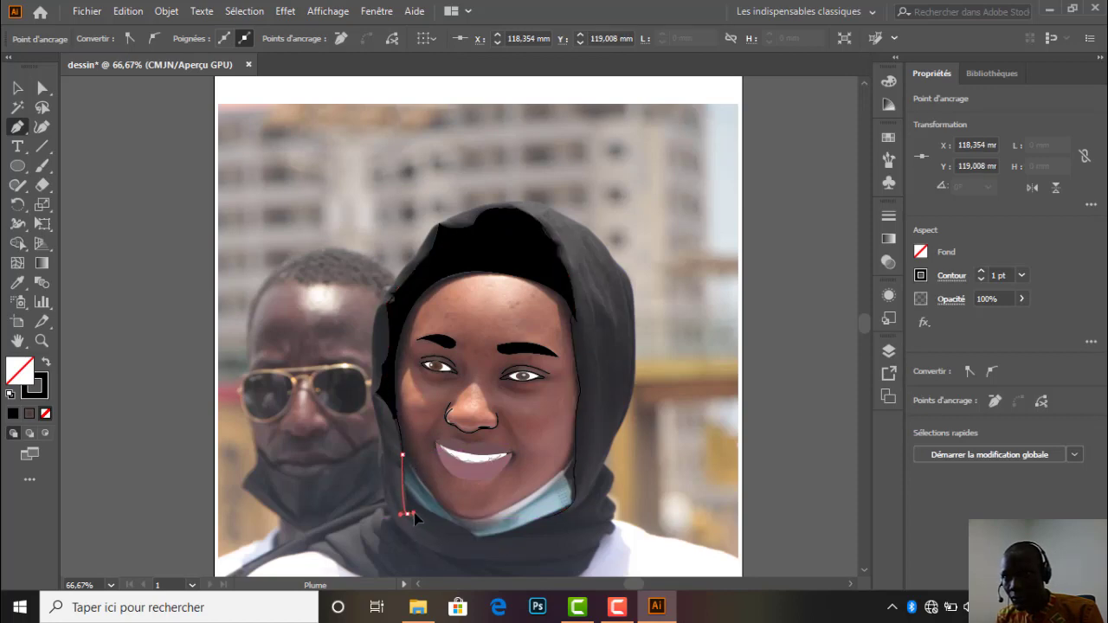
drag(431, 537, 424, 530)
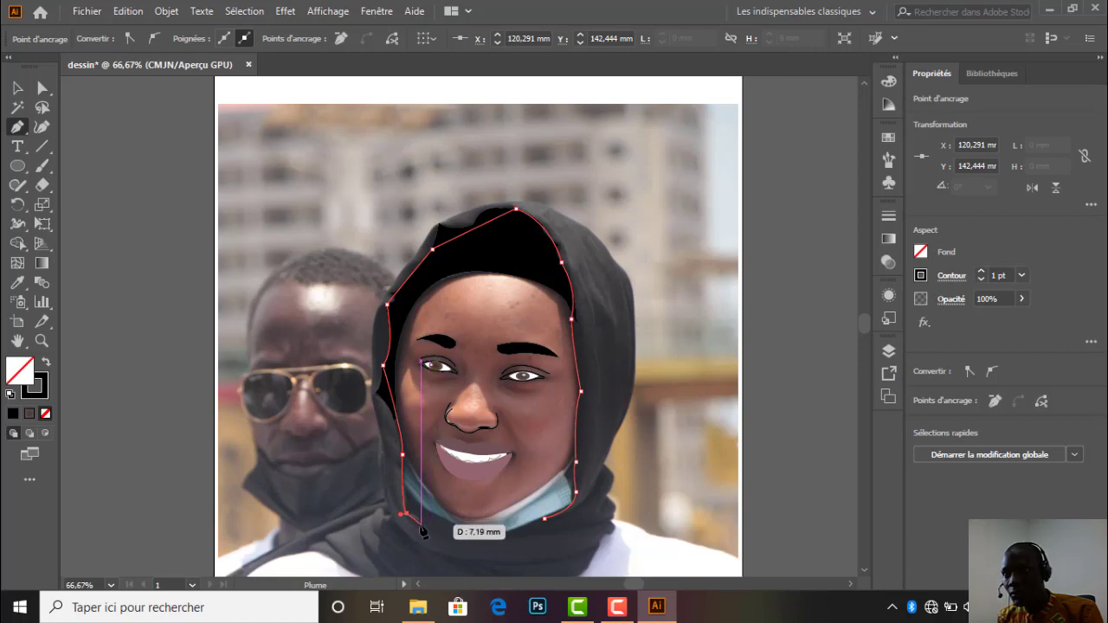
click(421, 523)
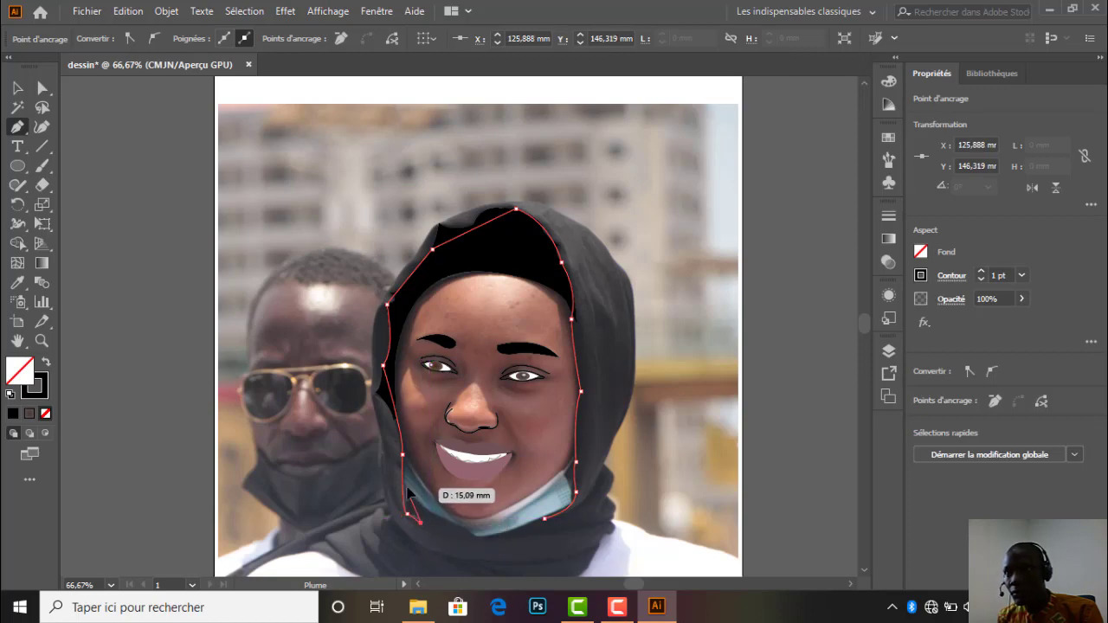
drag(410, 493, 415, 477)
click(407, 490)
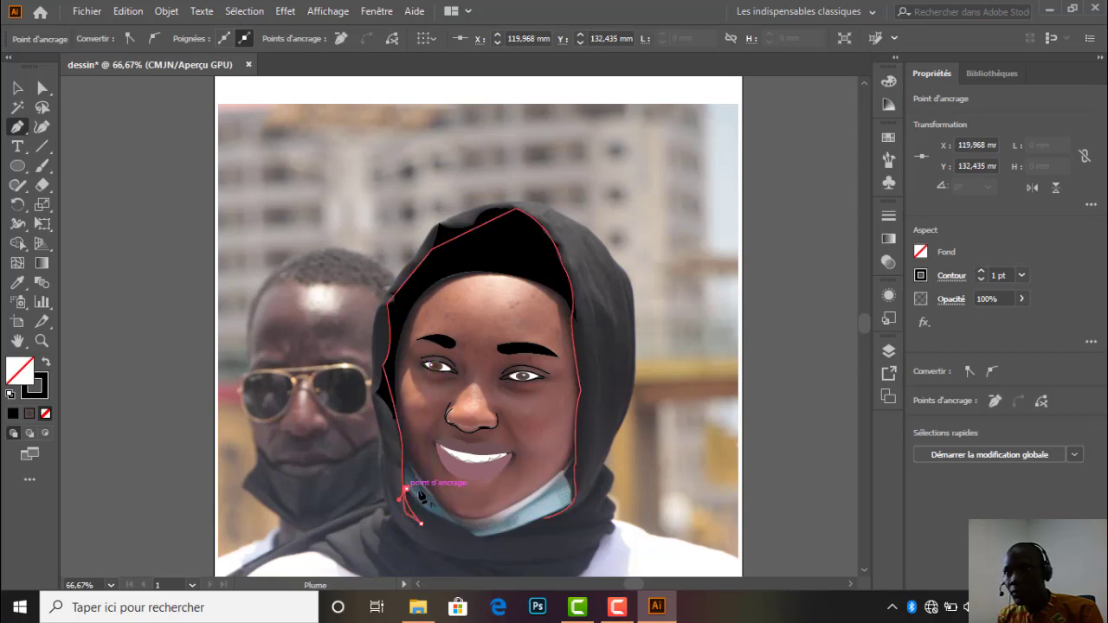
Trace the mask's lower edge under the chin to its right end, then carry the path onto the hood's outer right edge.
click(473, 539)
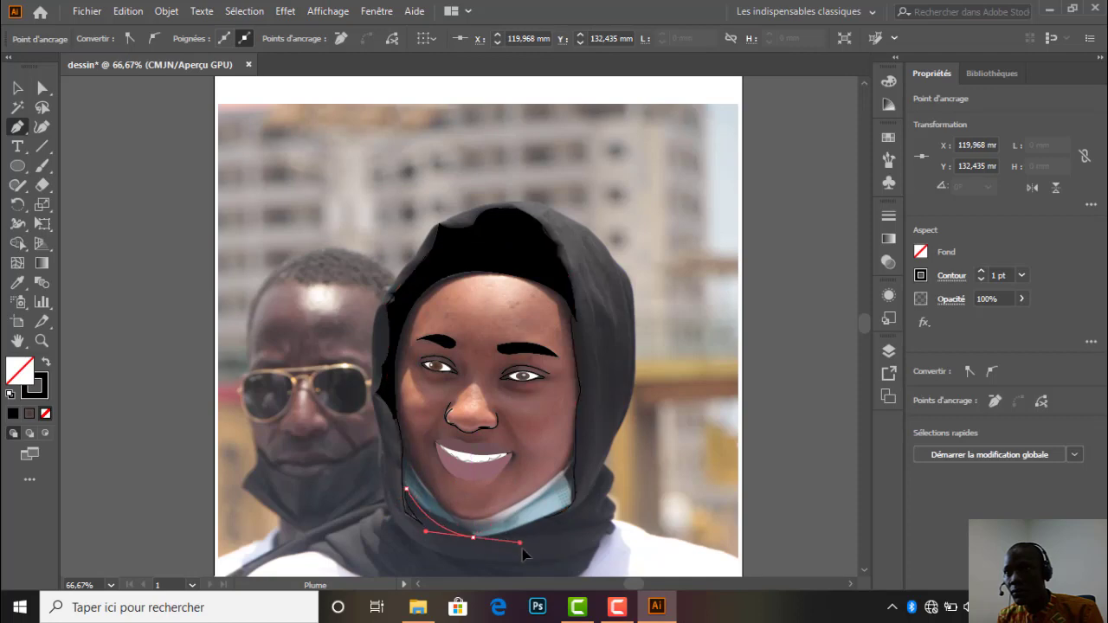
drag(528, 558, 588, 492)
drag(589, 491, 634, 392)
click(589, 492)
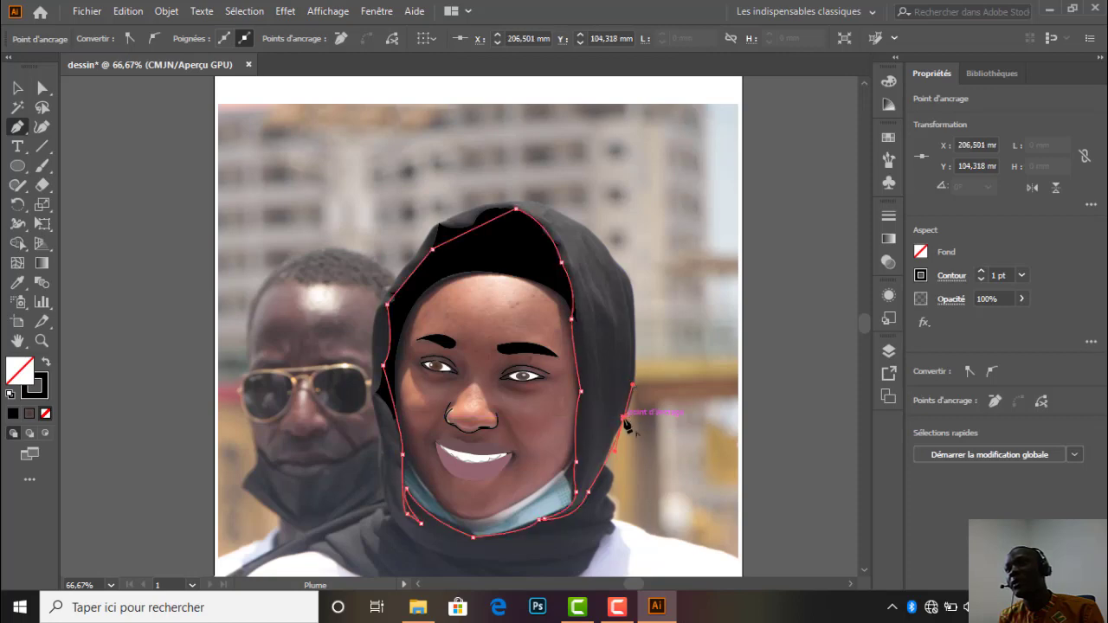
Trace the hood's outer edge up the right side and over the top of the head, ending in a corner point.
drag(631, 282, 613, 195)
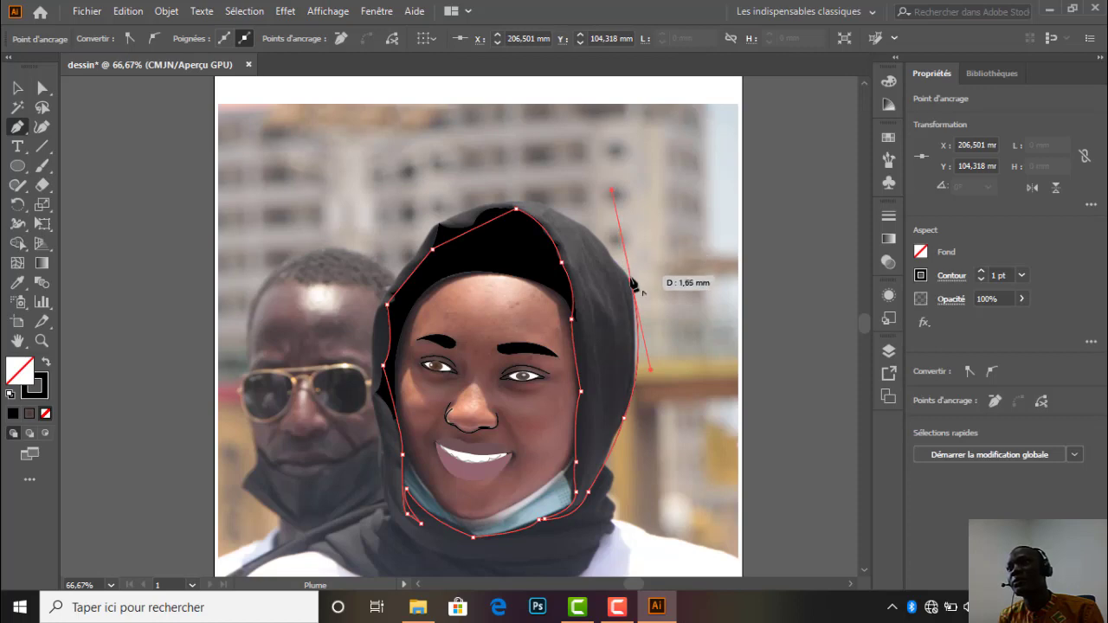
mouse_move(599, 239)
mouse_down()
mouse_move(599, 226)
mouse_move(591, 241)
mouse_up()
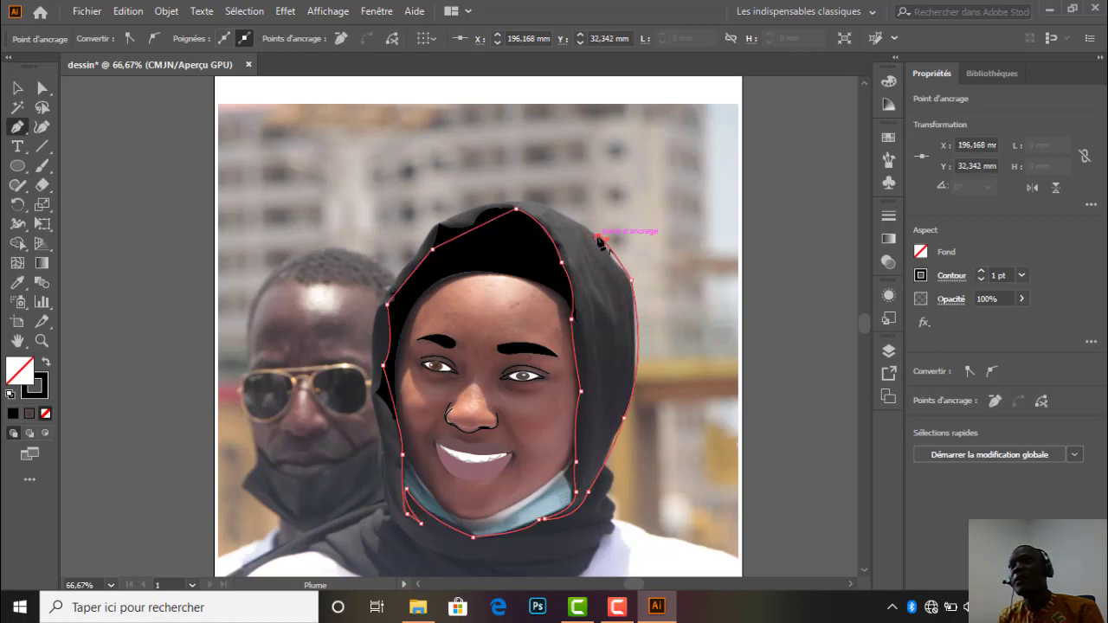
drag(453, 212, 422, 224)
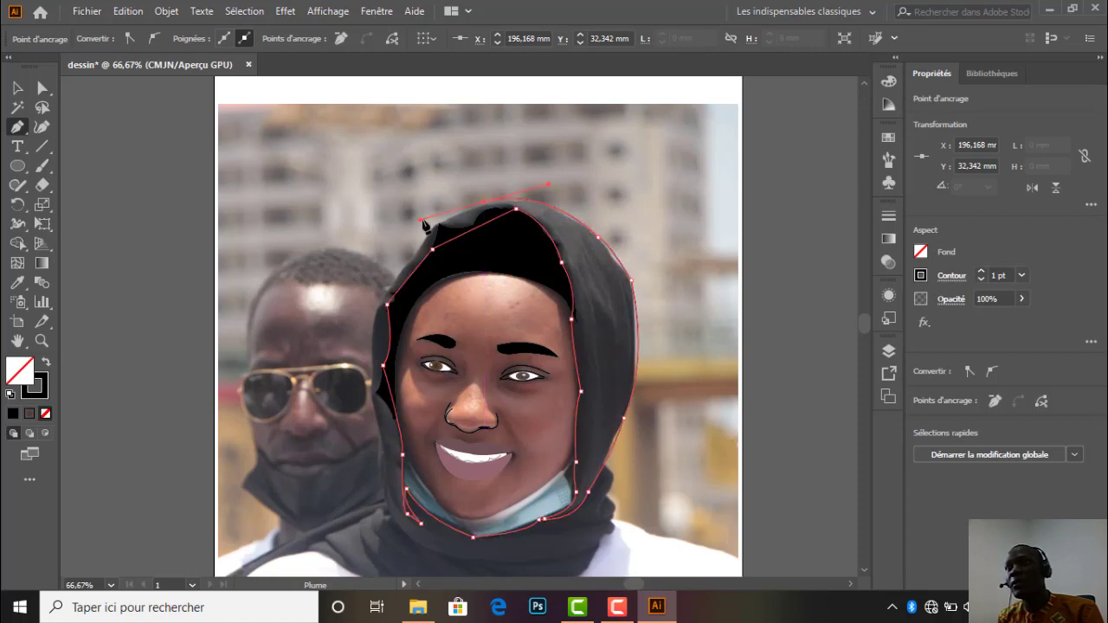
click(484, 204)
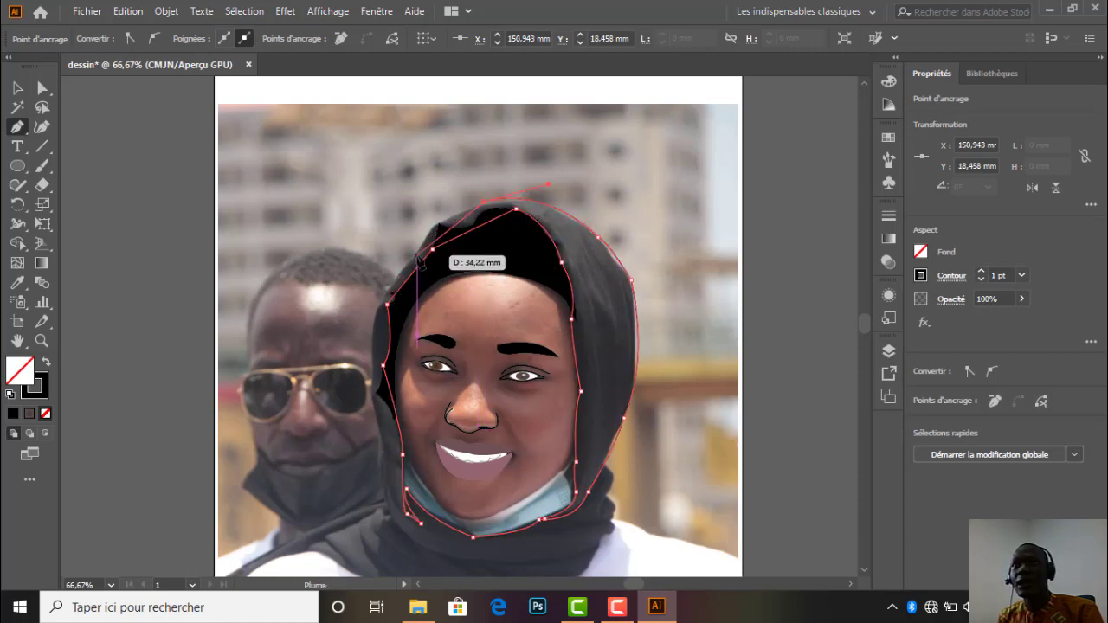
Trace the hood's outer edge from the crown down the left side of the head to mouth level.
drag(416, 262, 400, 297)
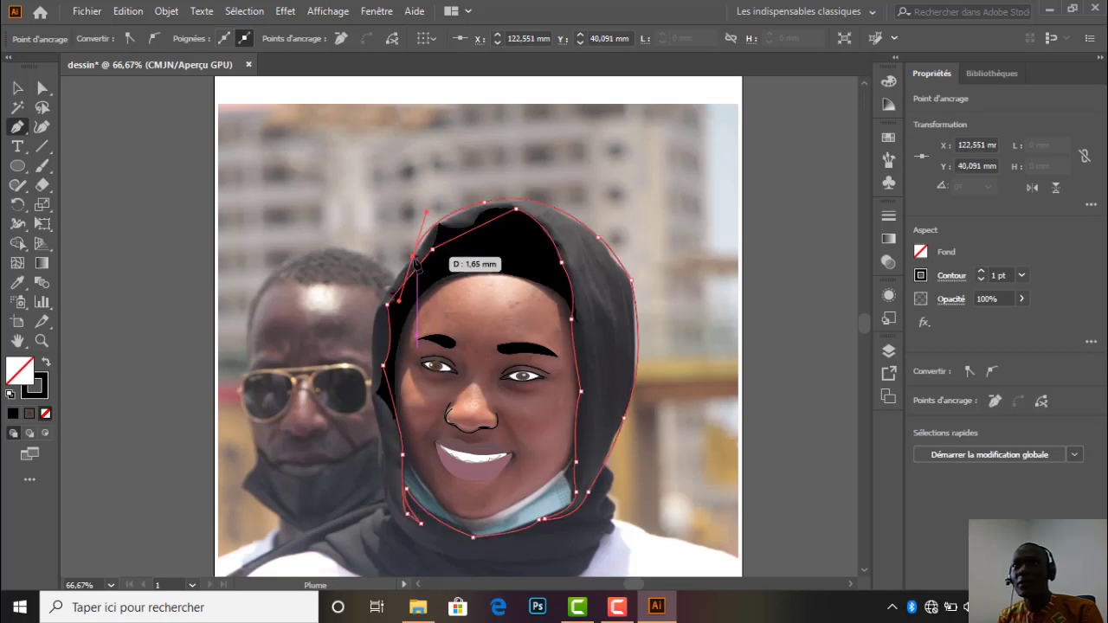
click(414, 259)
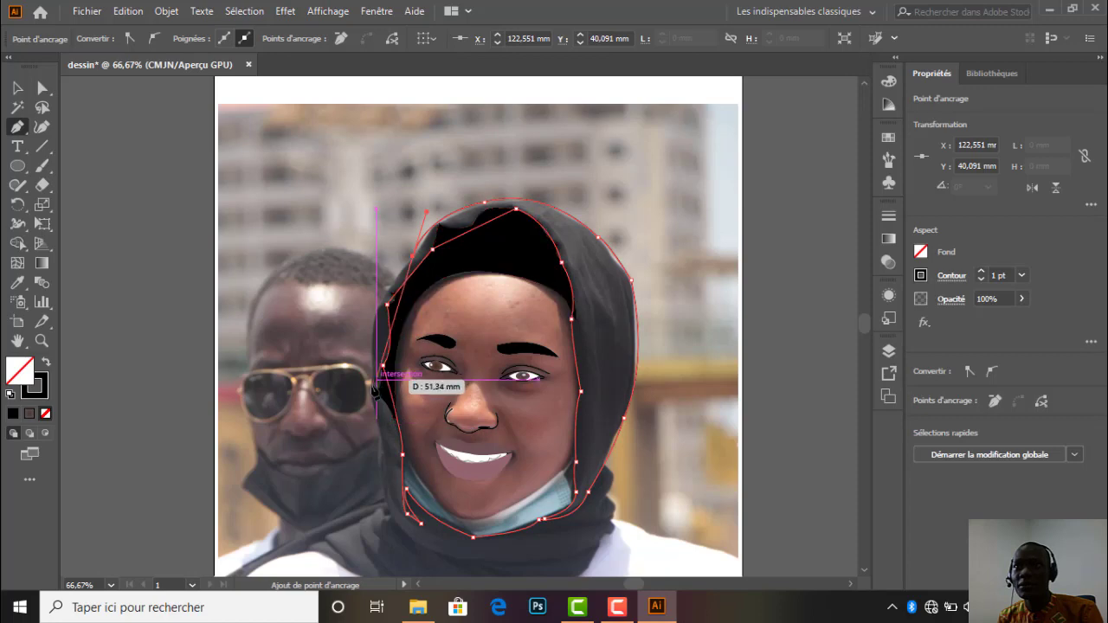
drag(371, 391, 376, 493)
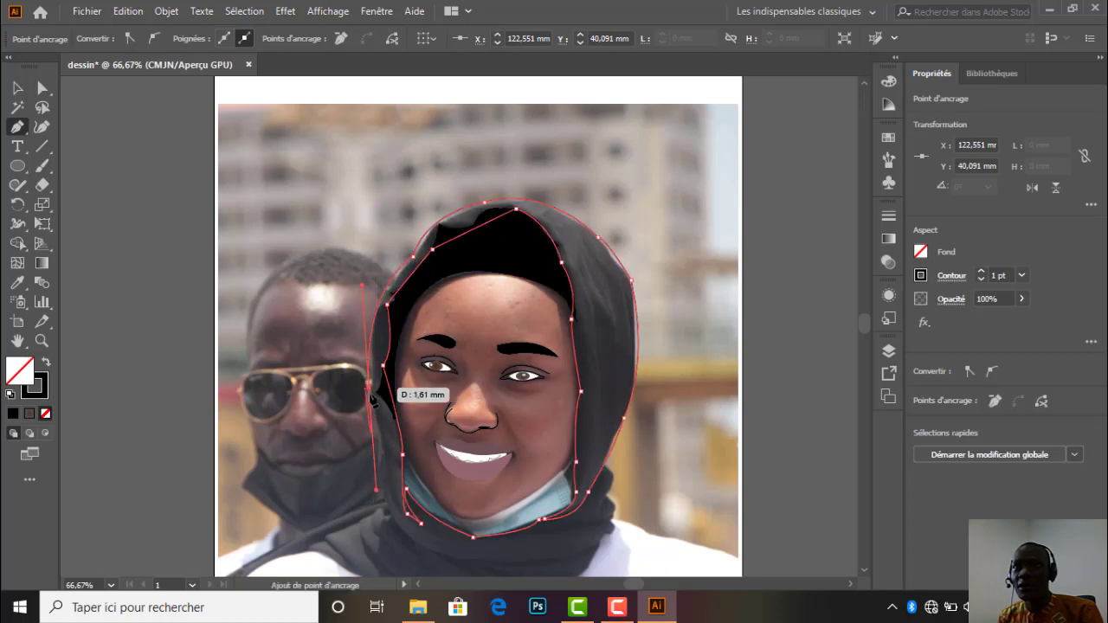
click(369, 389)
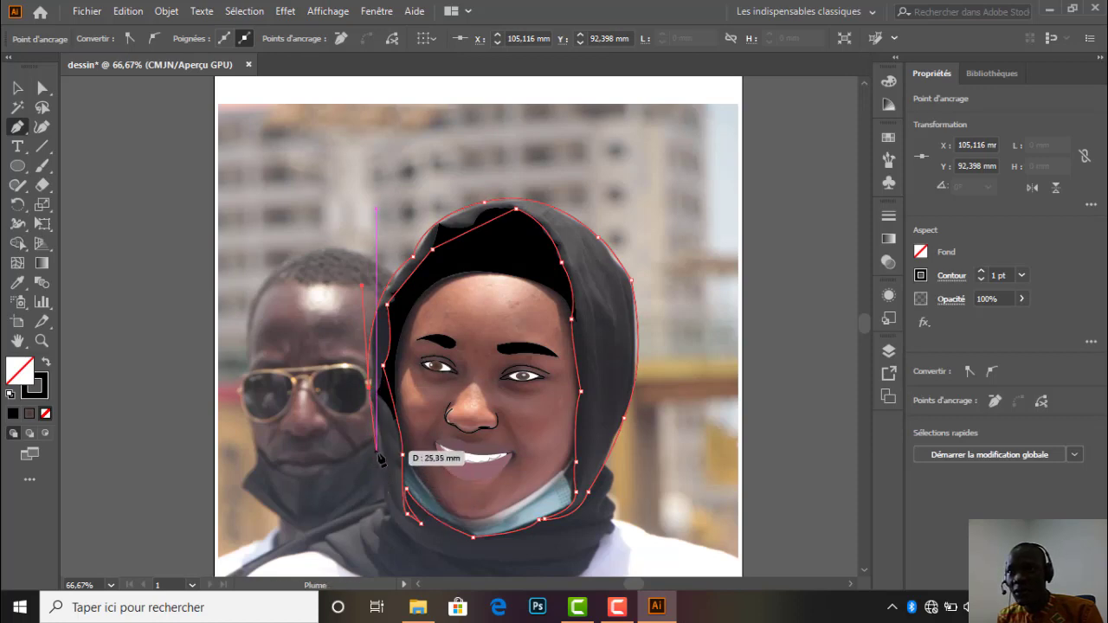
drag(378, 449, 377, 475)
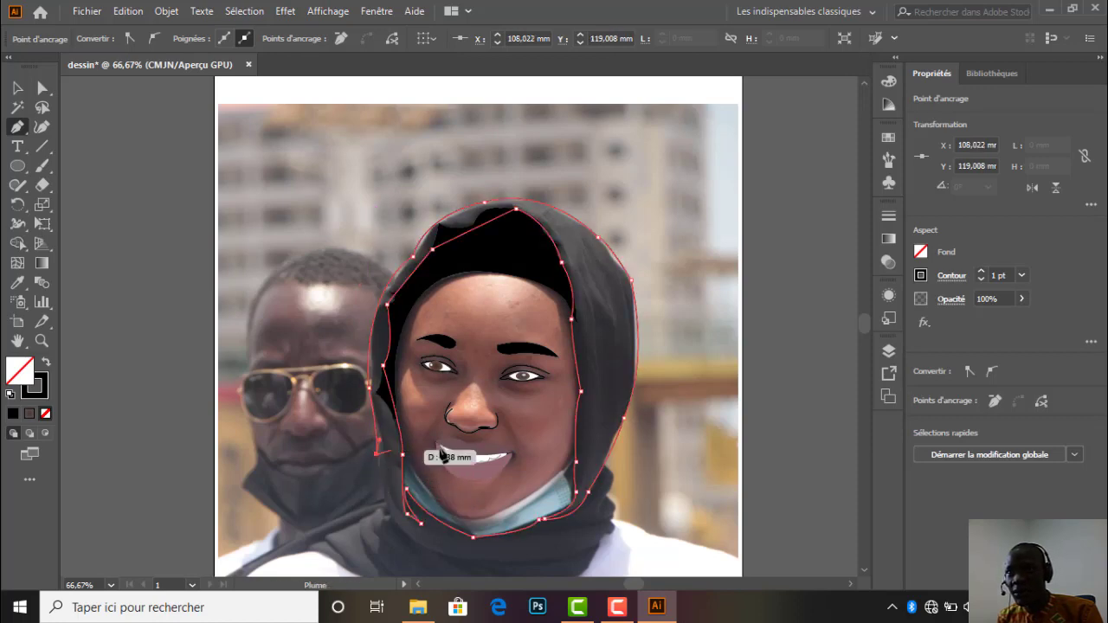
Extend the outline down to the left shoulder and around the dark strap, out to the photo's left edge and back to the scarf.
scroll(433, 453, down, 3)
scroll(460, 419, down, 1)
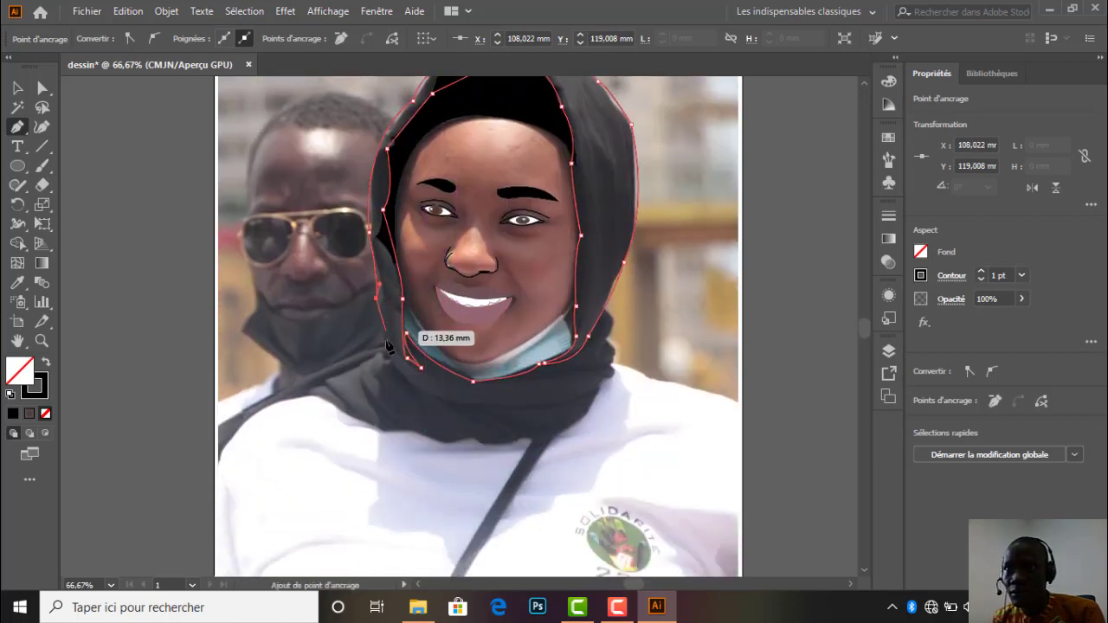
drag(386, 348, 388, 355)
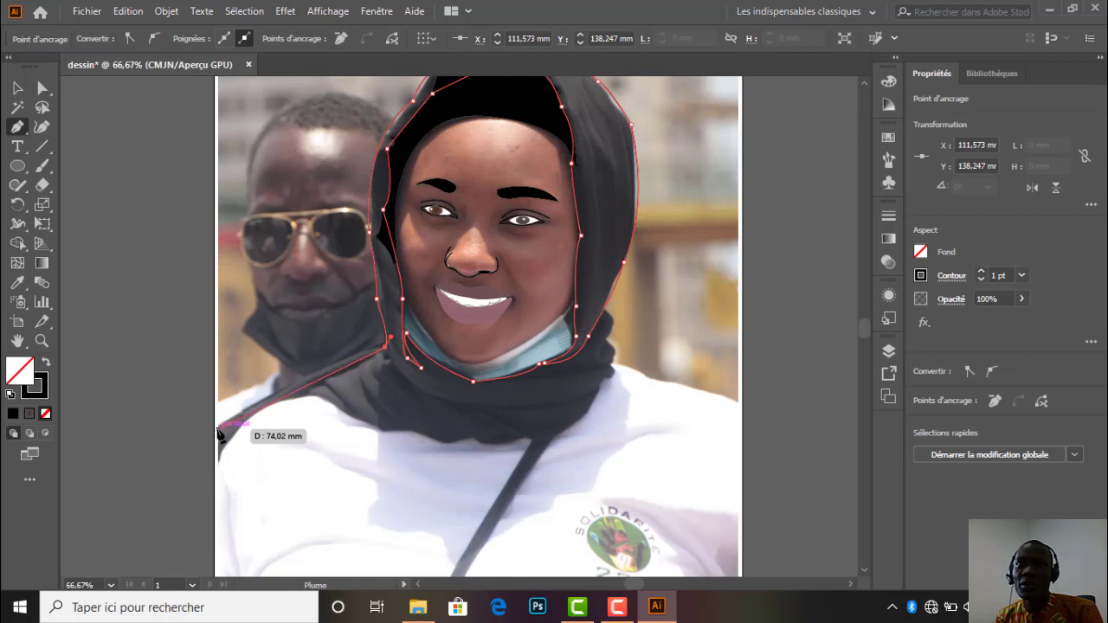
drag(218, 427, 184, 464)
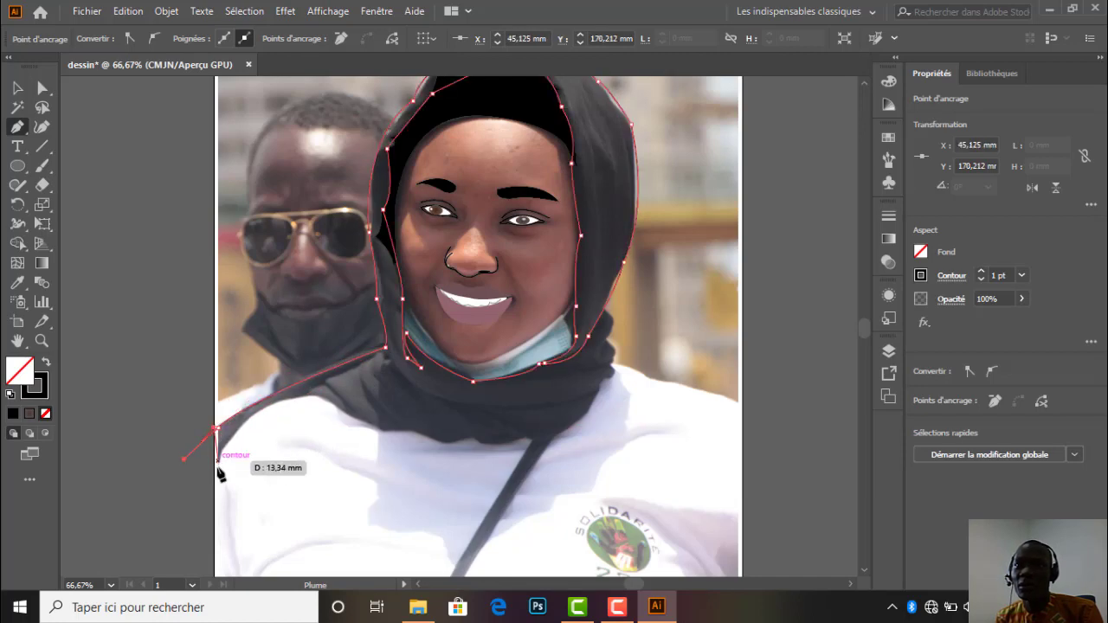
click(216, 468)
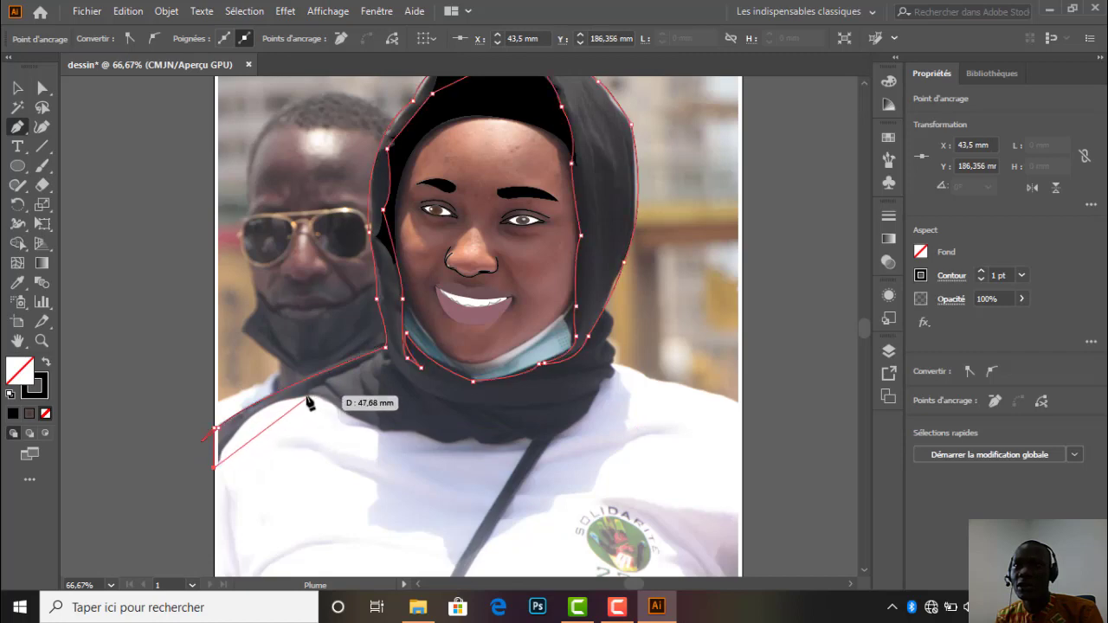
drag(307, 395, 388, 377)
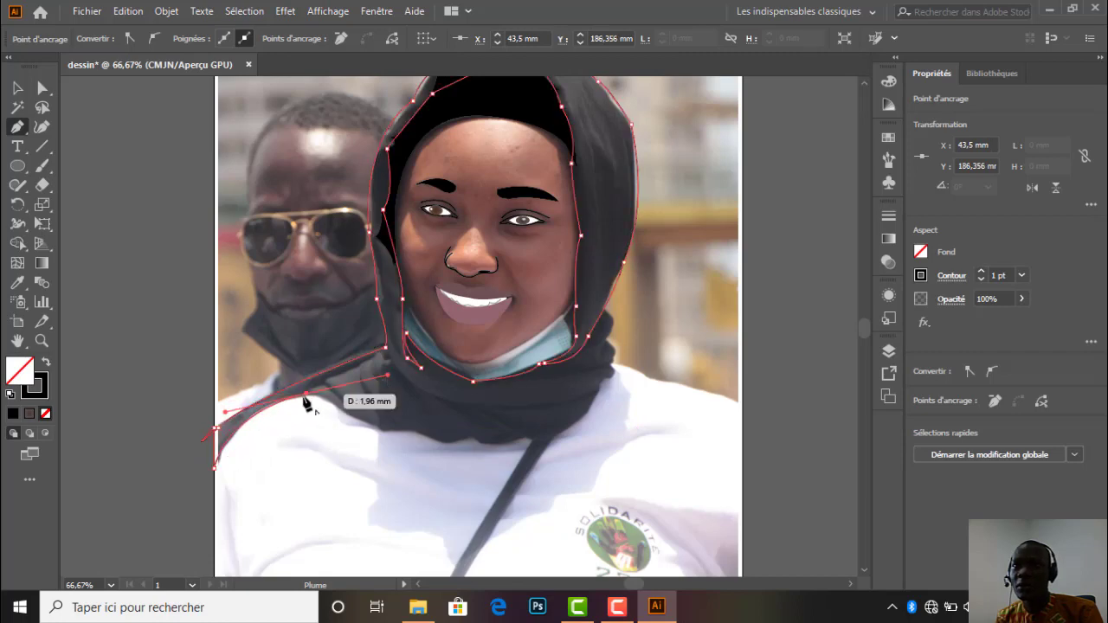
click(307, 395)
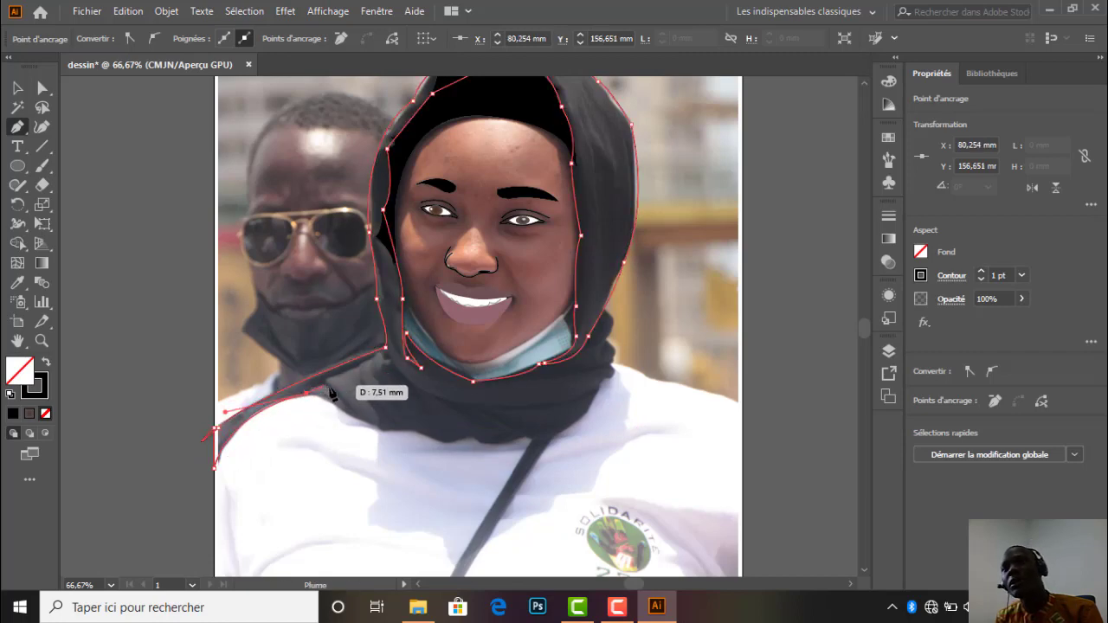
Trace the scarf's lower hem across the chest with curved points to the top of the diagonal bag strap.
drag(407, 429, 544, 415)
click(407, 429)
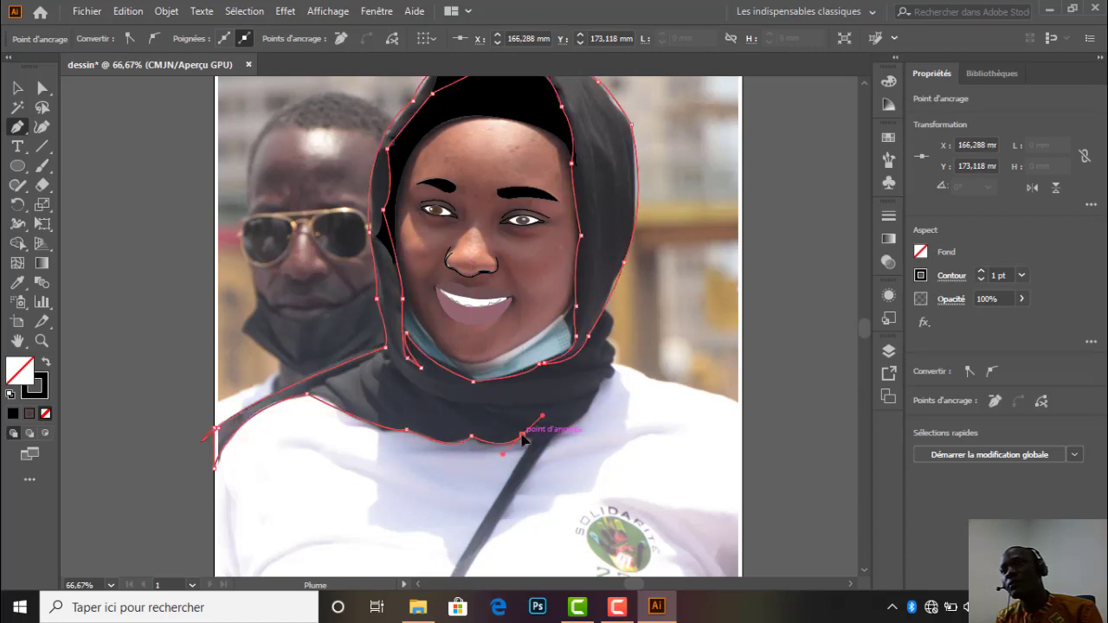
click(522, 435)
scroll(547, 431, down, 2)
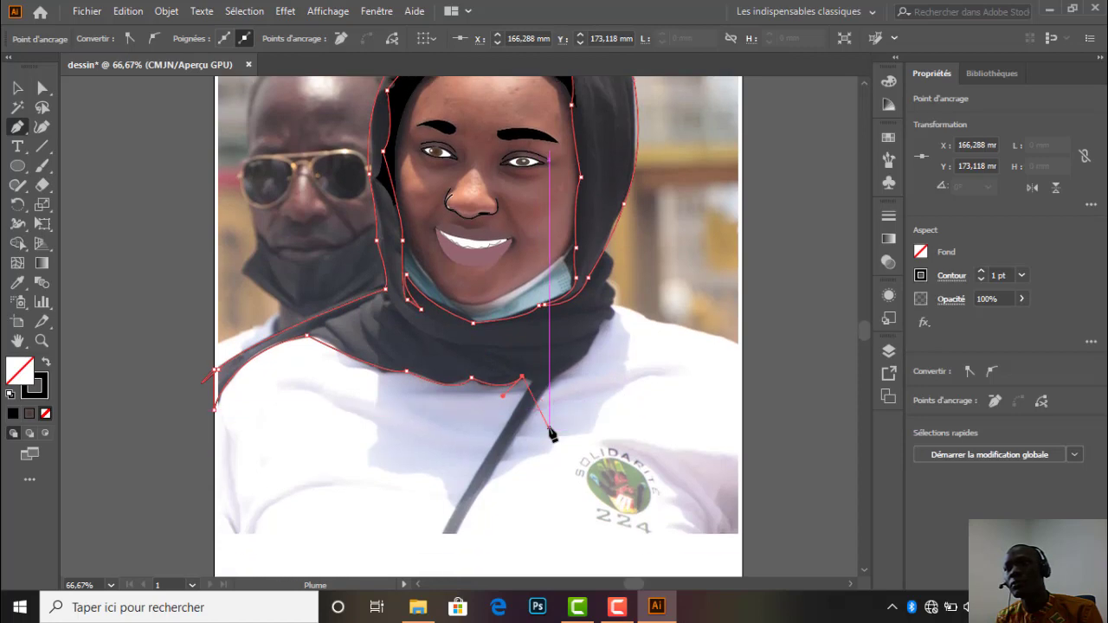
click(532, 379)
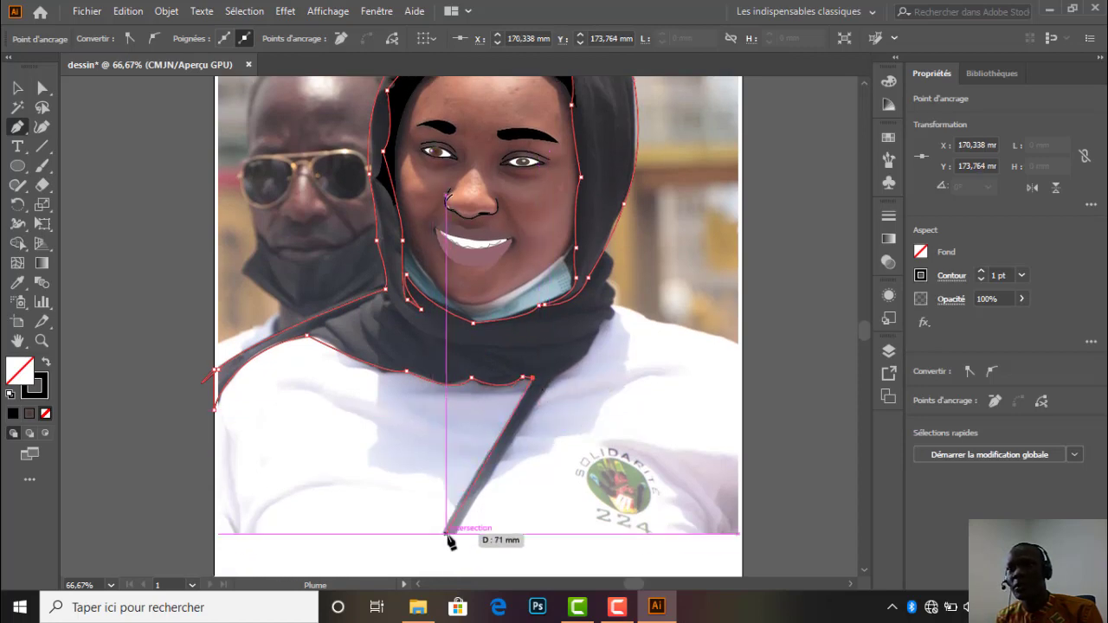
Trace the diagonal bag strap down to the photo's lower edge and back up, continuing with a curved point along the scarf's hem.
click(444, 535)
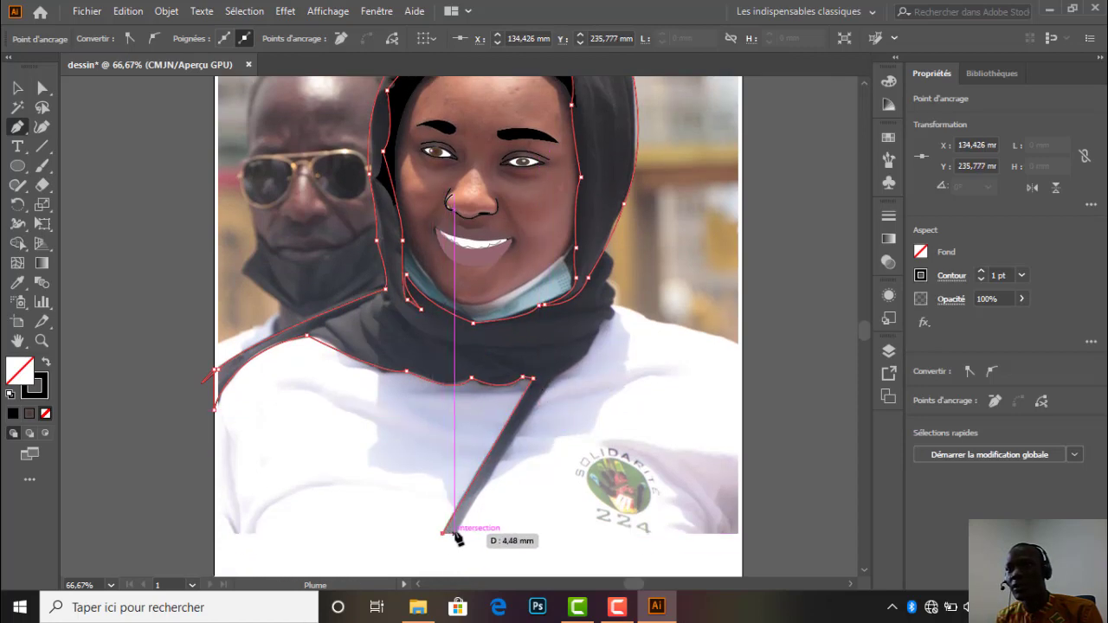
click(556, 376)
click(598, 328)
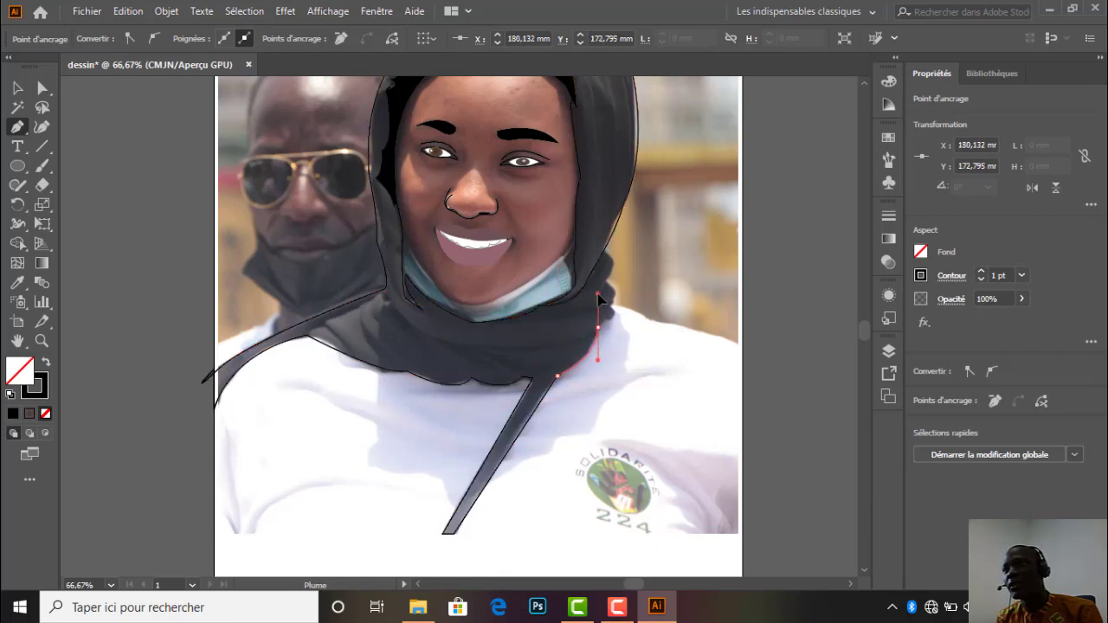
drag(597, 295, 598, 295)
click(598, 329)
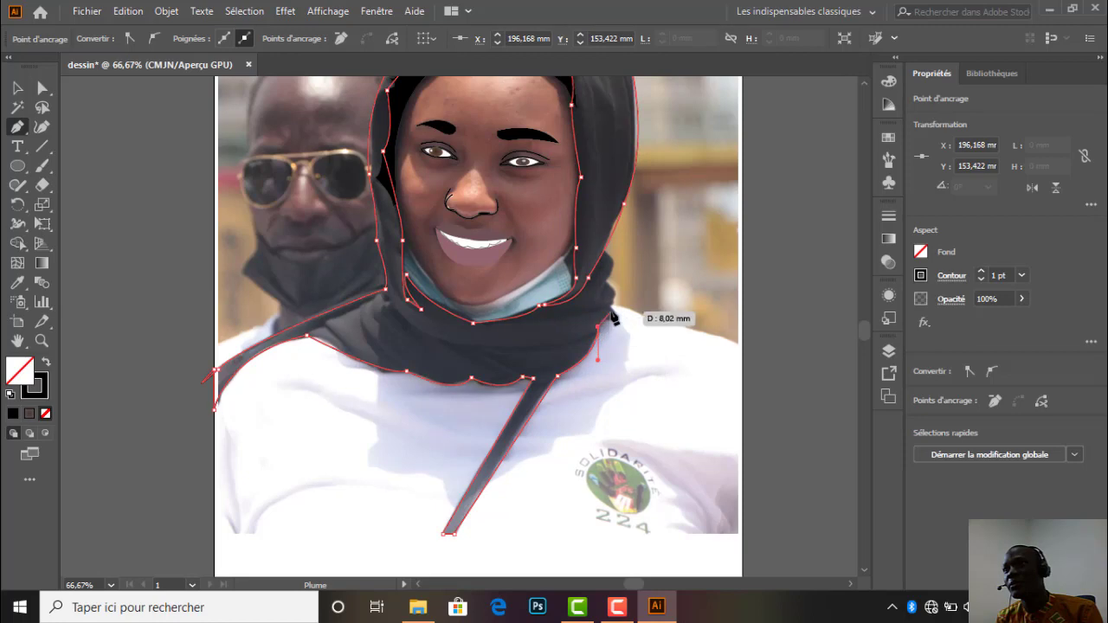
Trace the scarf's outer folds upward from the white shirt's shoulder with curved points.
ctrl+click(613, 299)
mouse_move(603, 290)
mouse_down()
mouse_move(600, 265)
mouse_move(592, 271)
mouse_up()
click(612, 305)
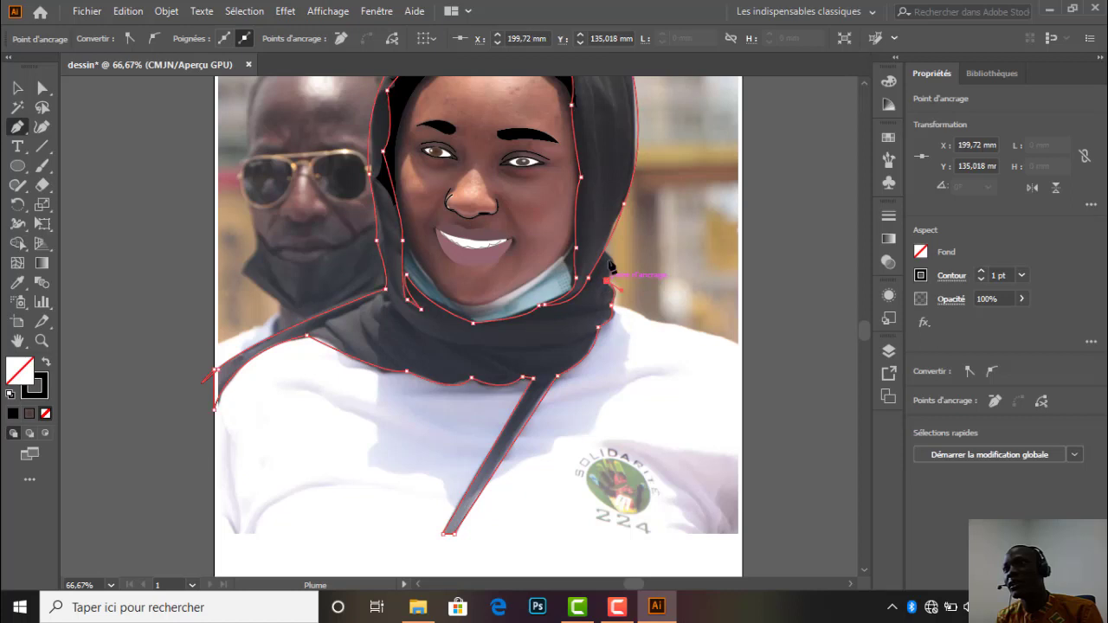
Extend the outline over the uppermost scarf fold to the hood's edge and join it to the anchor point beneath the blue mask.
click(603, 251)
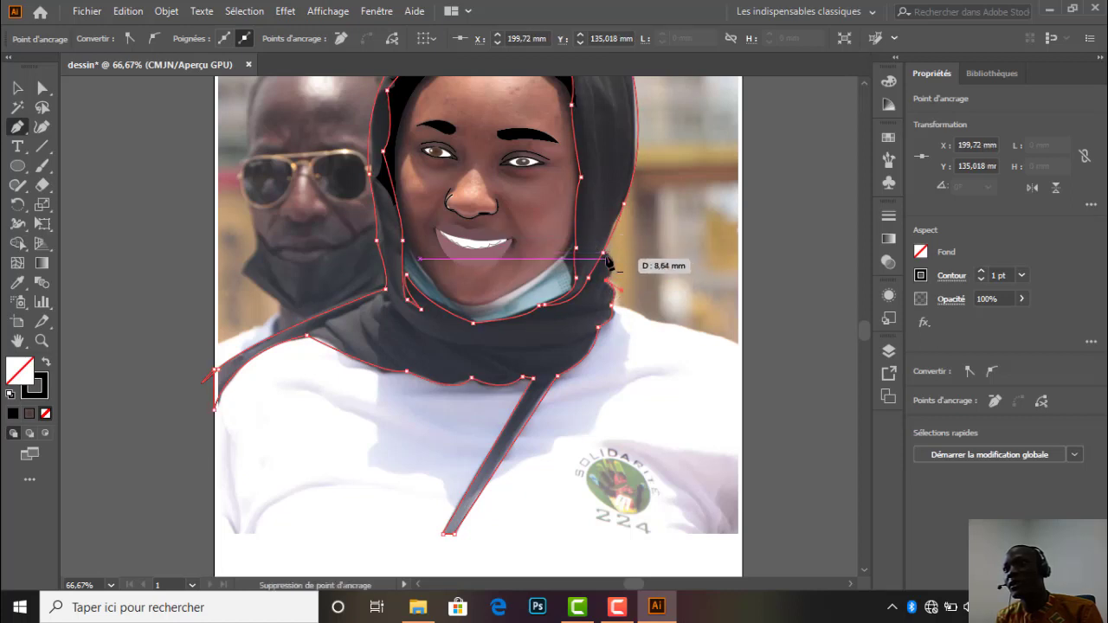
scroll(613, 260, up, 3)
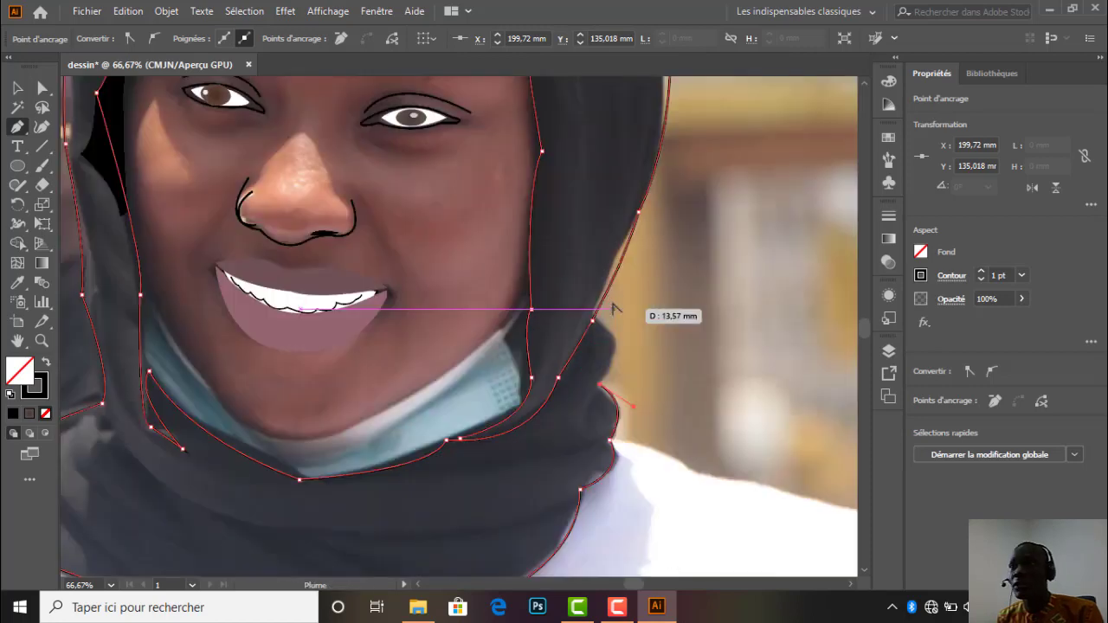
scroll(611, 309, up, 3)
drag(591, 327, 546, 302)
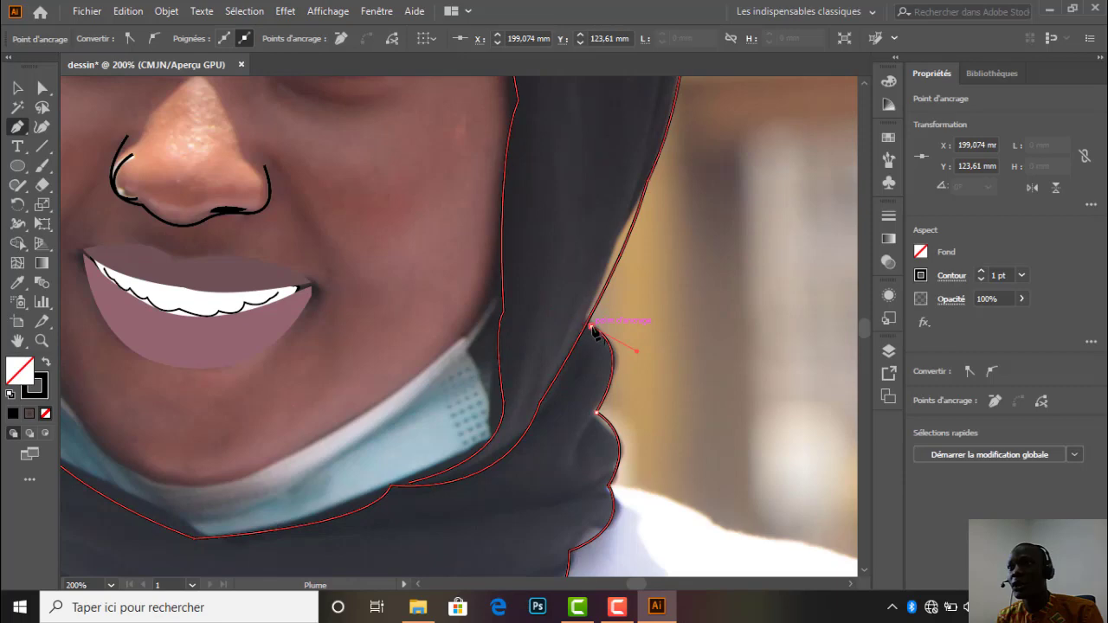
scroll(613, 317, down, 4)
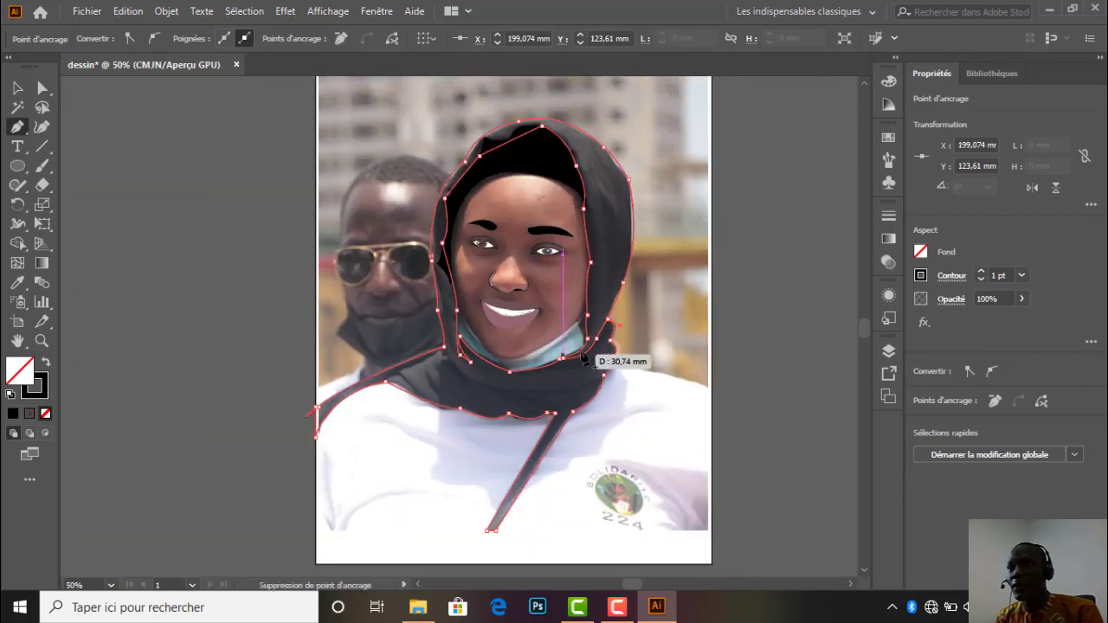
scroll(555, 367, up, 5)
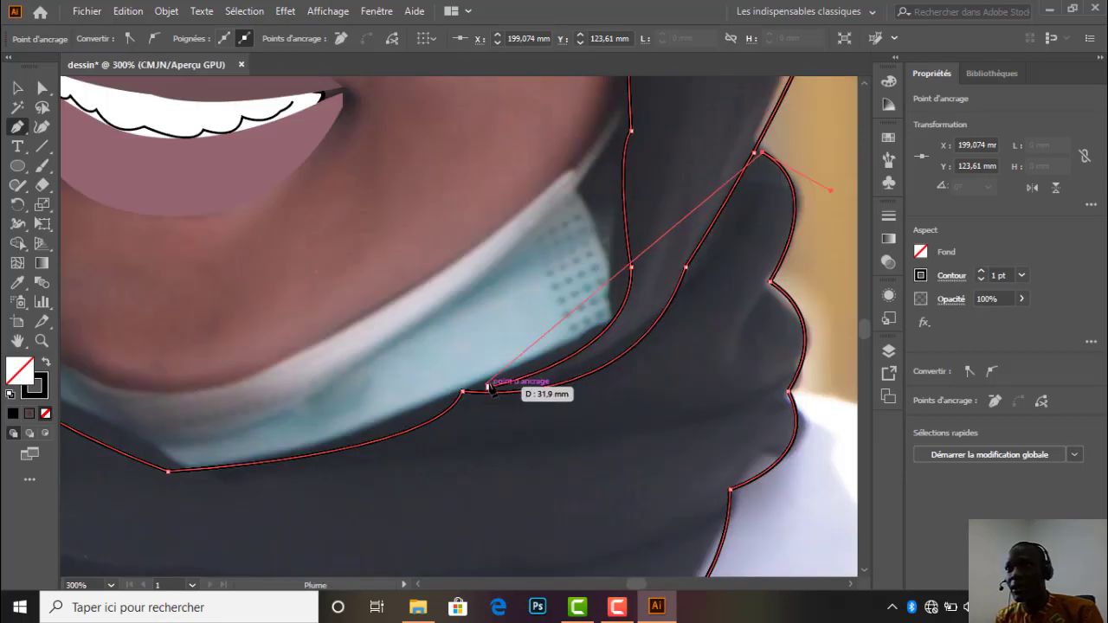
click(490, 387)
drag(490, 387, 378, 379)
Fill the traced hood and scarf shape with the dark scarf colour sampled from the photo using the Eyedropper.
key(ctrl+minus)
key(ctrl+minus)
key(ctrl+minus)
key(ctrl+minus)
key(ctrl+minus)
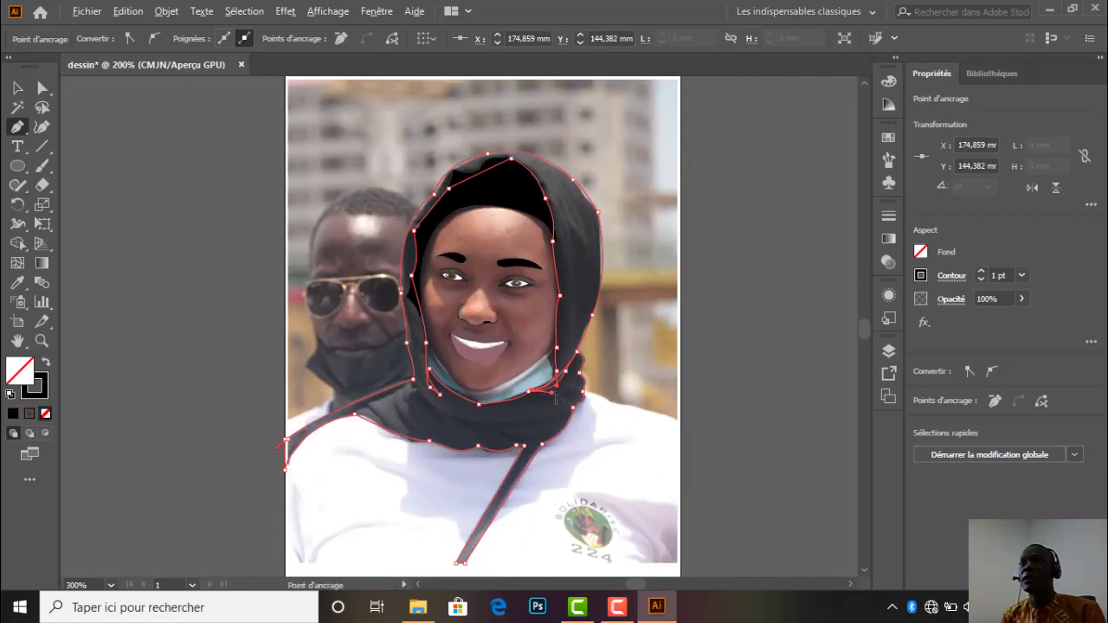
key(ctrl+minus)
key(ctrl+plus)
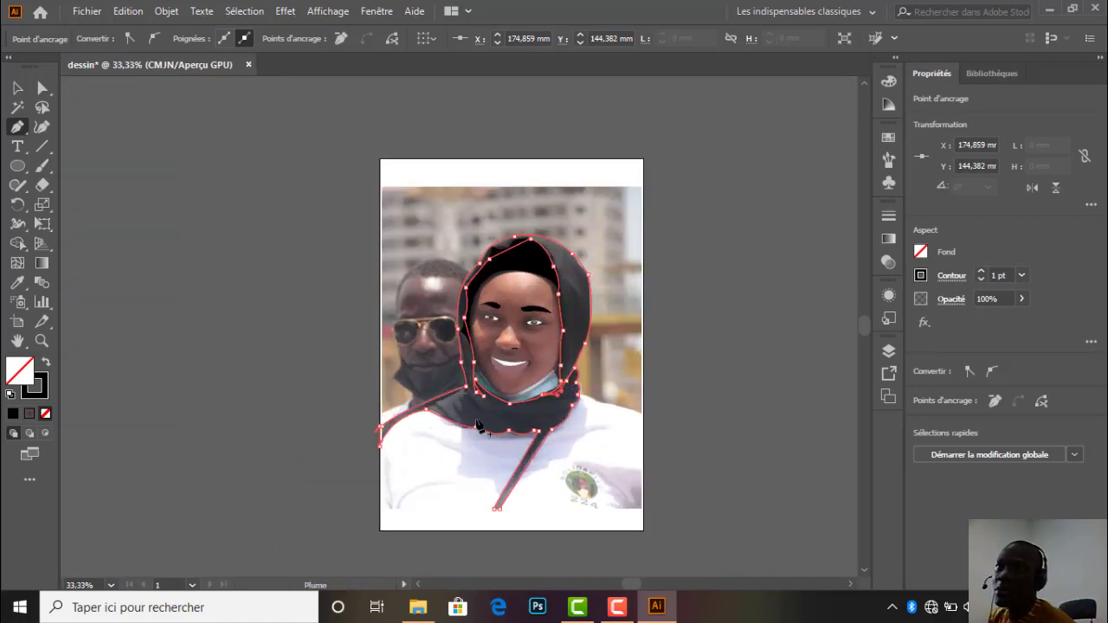
click(18, 283)
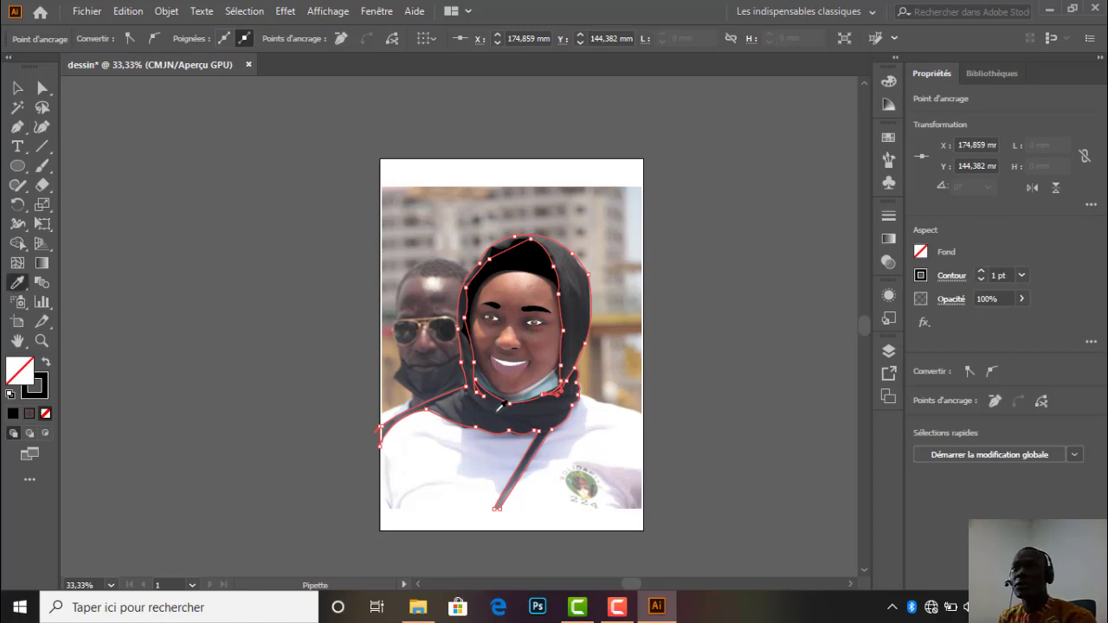
click(502, 406)
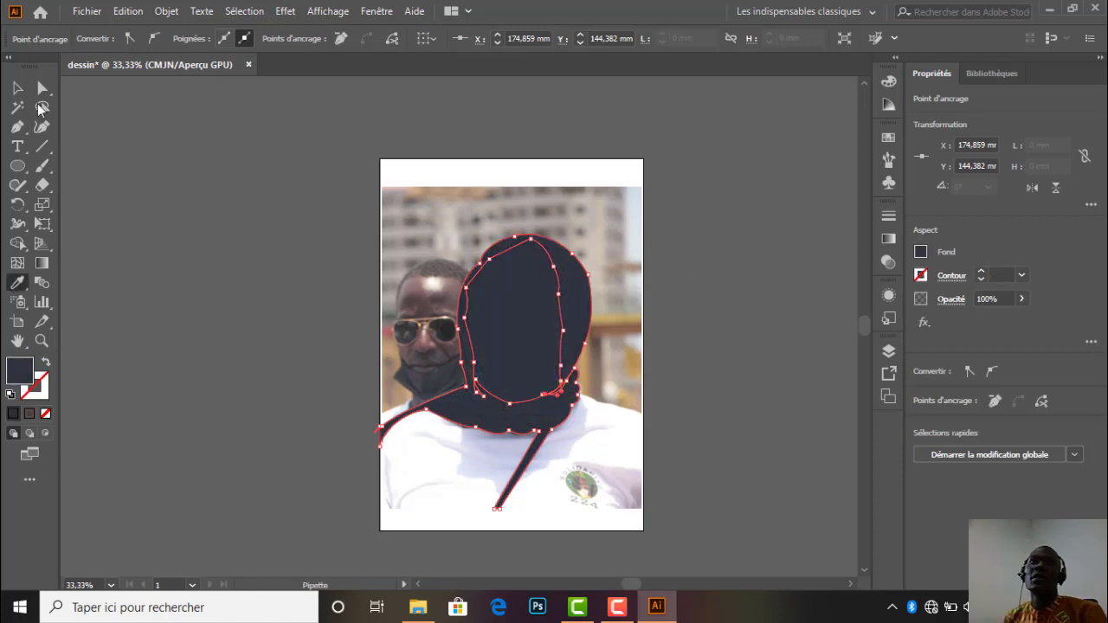
Send the filled hood and scarf shape to the back, behind the facial features.
click(16, 89)
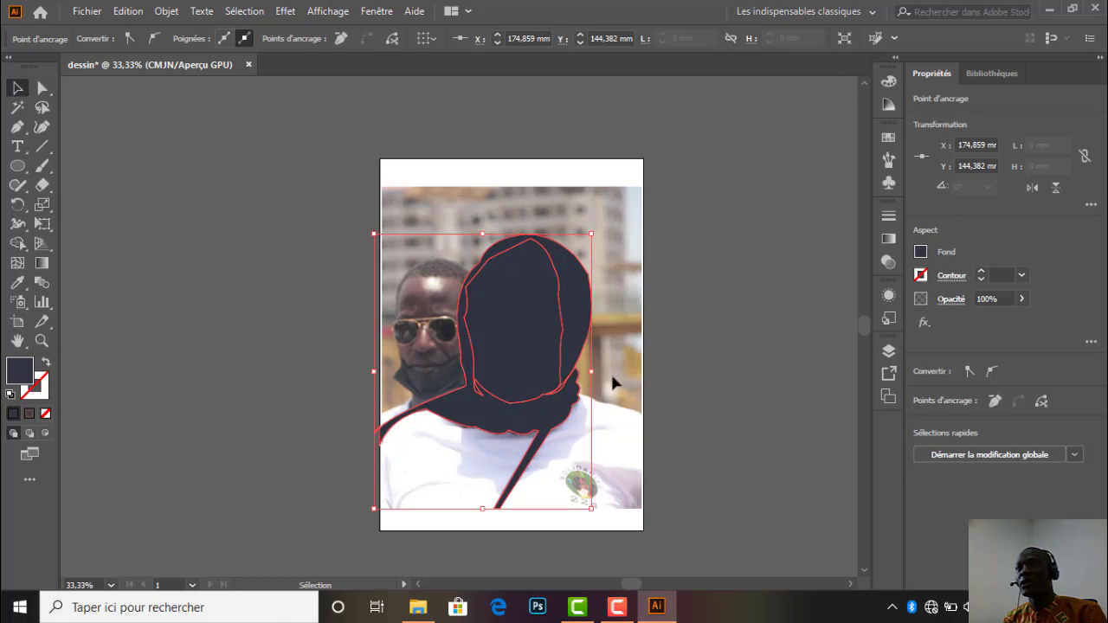
right_click(539, 449)
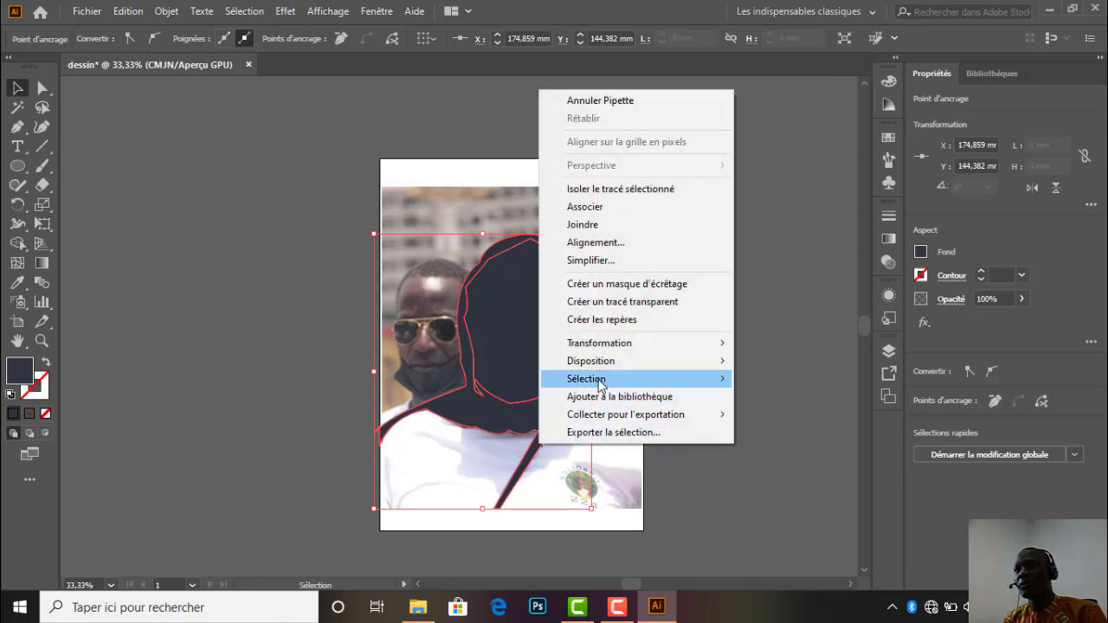
mouse_move(603, 386)
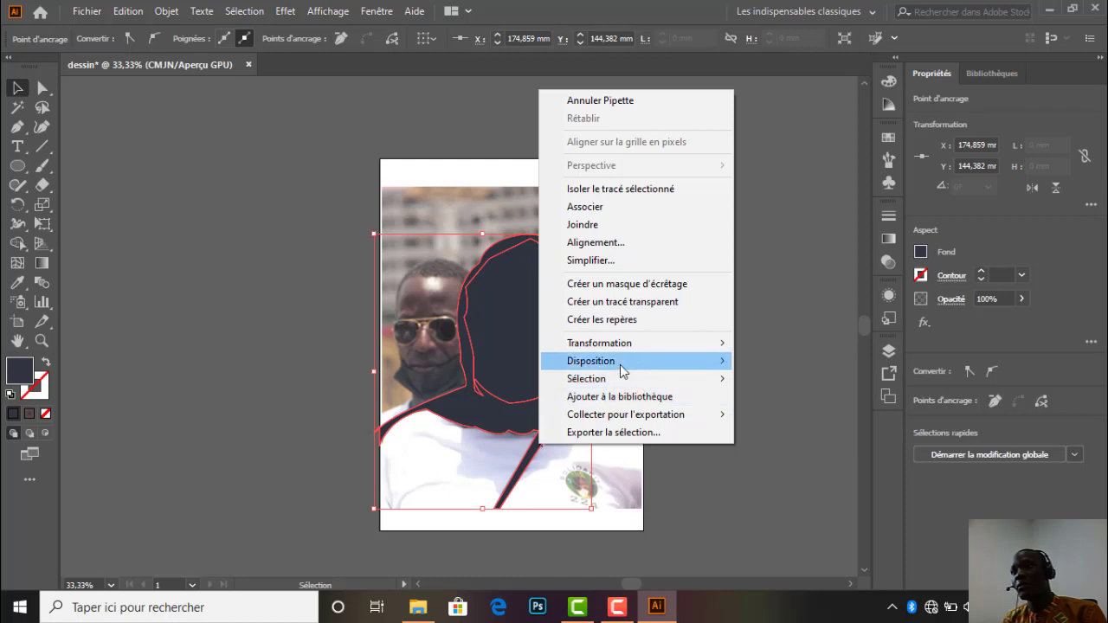
mouse_move(664, 364)
click(765, 415)
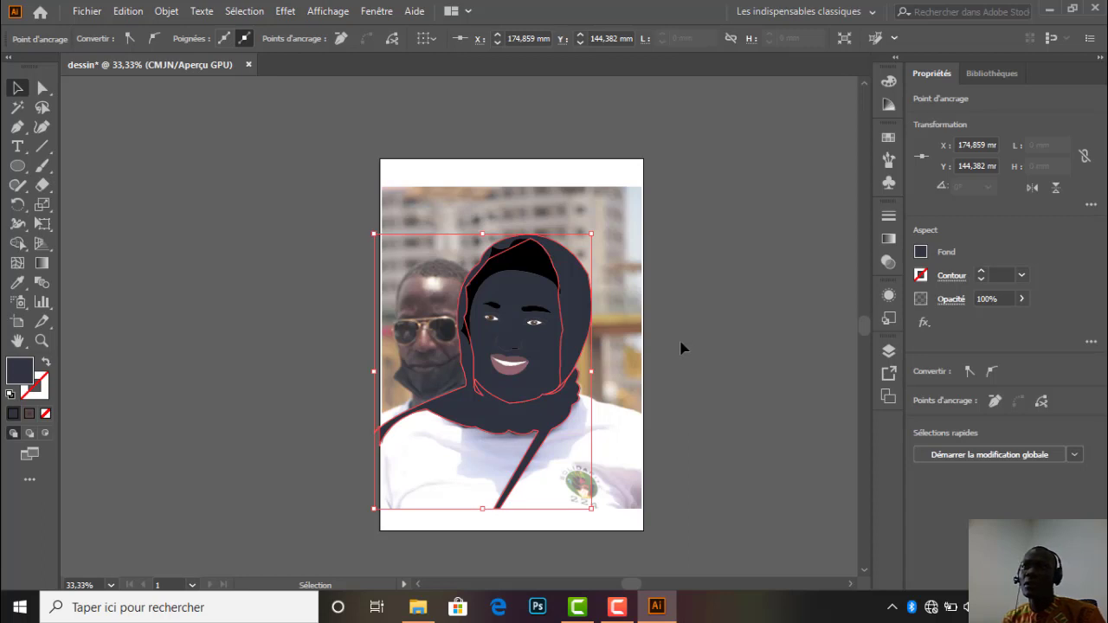
scroll(569, 418, up, 1)
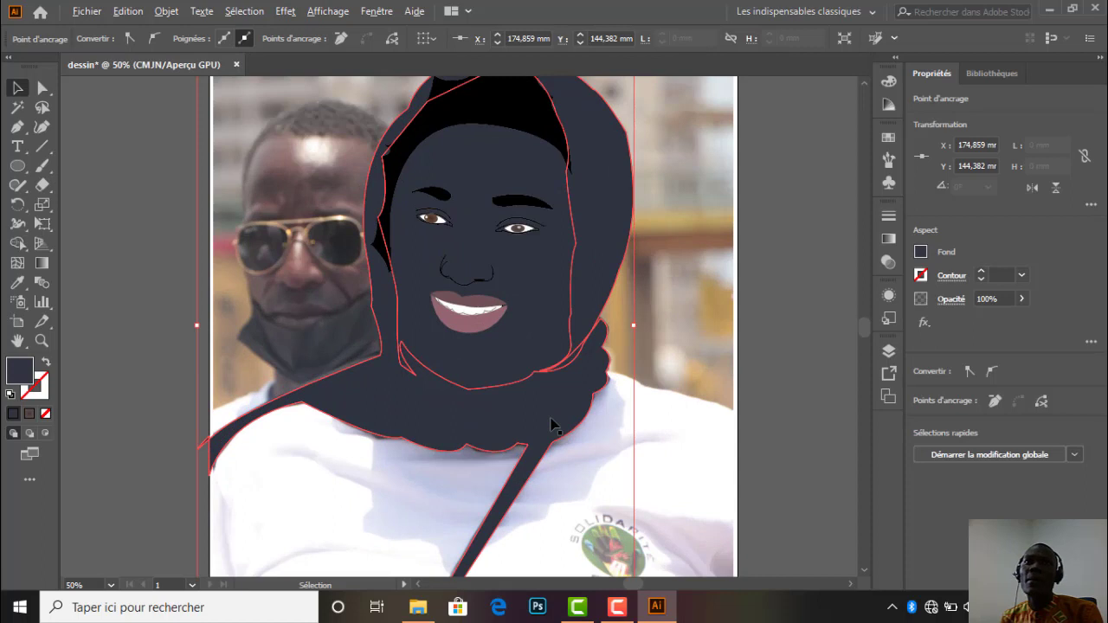
scroll(554, 425, up, 1)
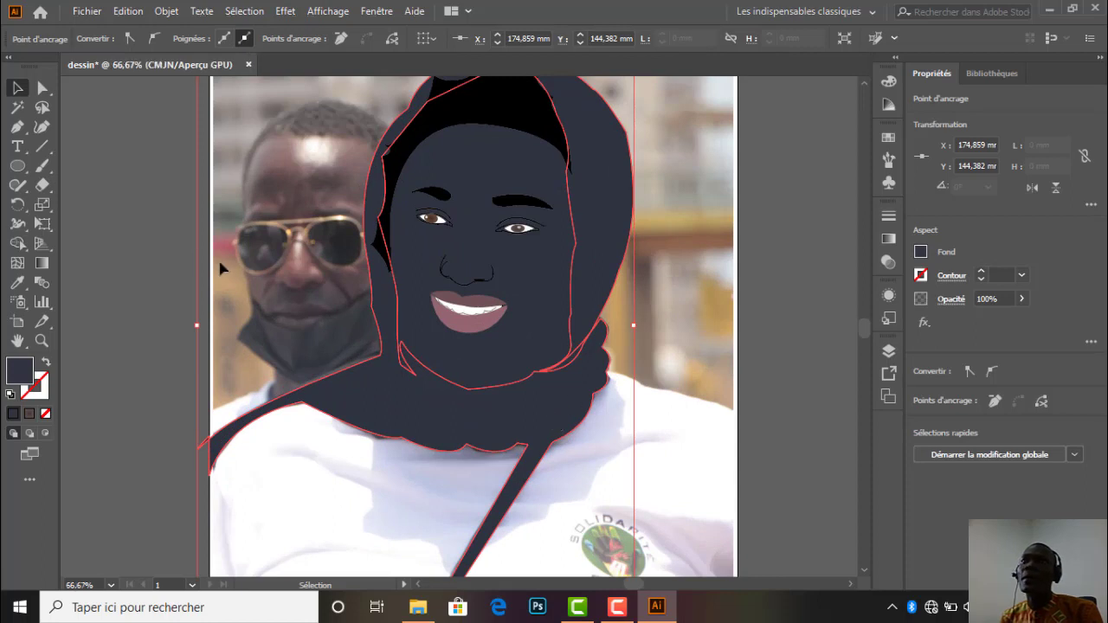
Set the hood and scarf shape's fill to black.
double_click(33, 373)
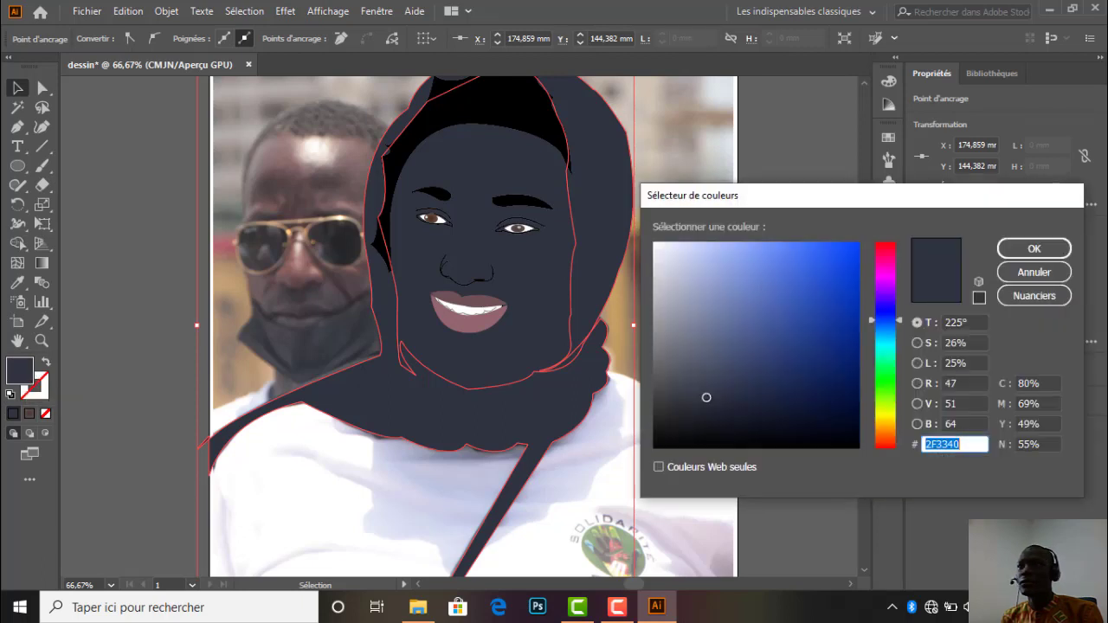
click(1036, 248)
key(ctrl+z)
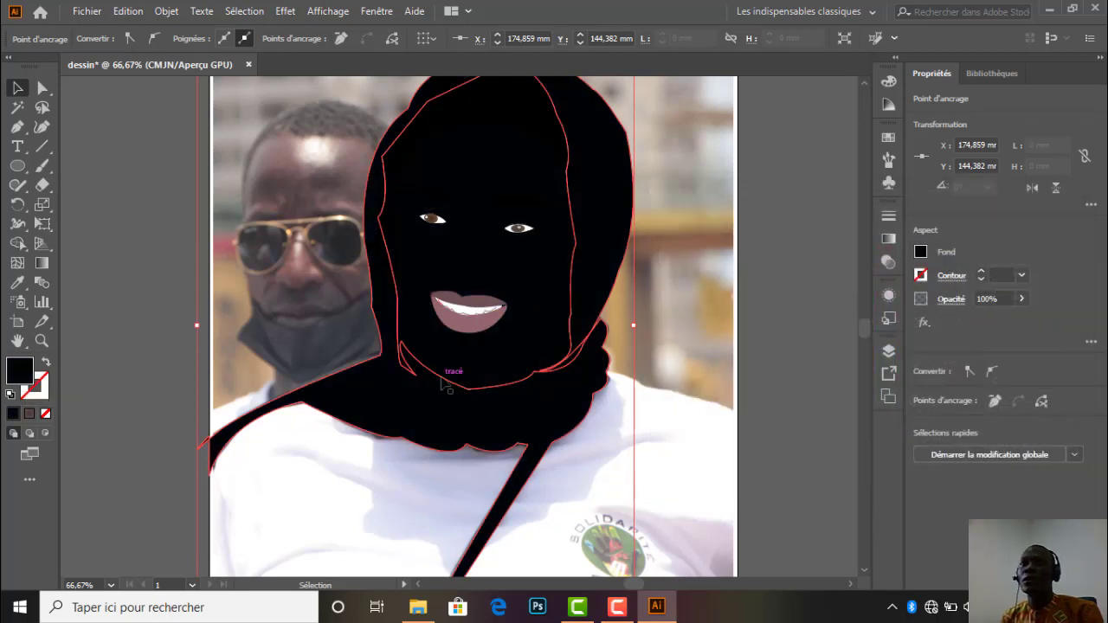
Examine the stacking order of the paths inside the layer Calque 2, down to the hood and scarf path.
click(882, 353)
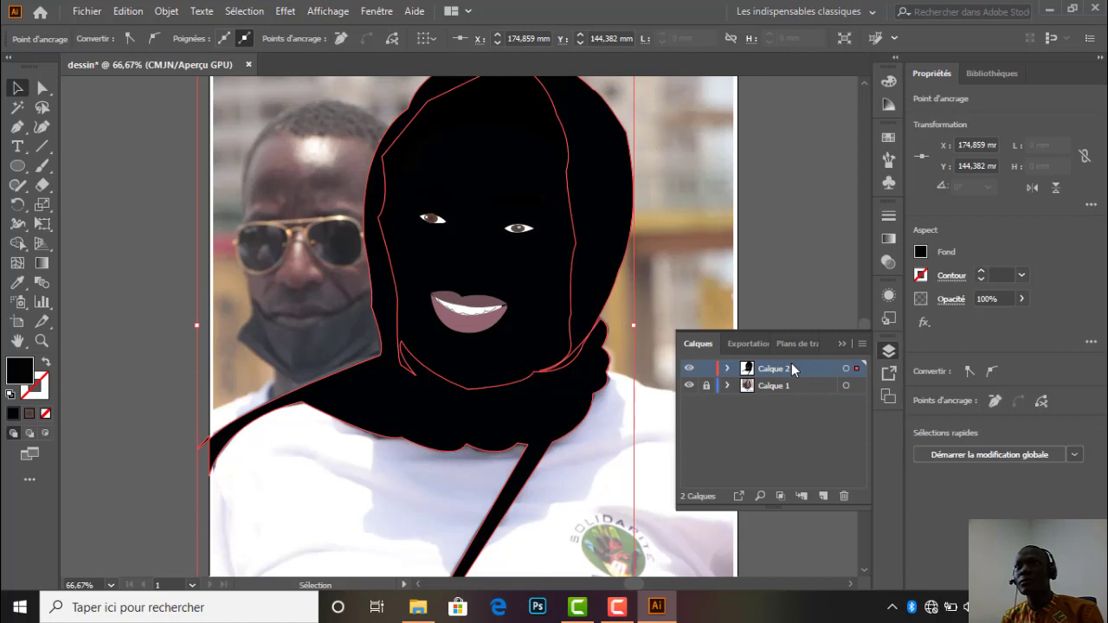
click(729, 369)
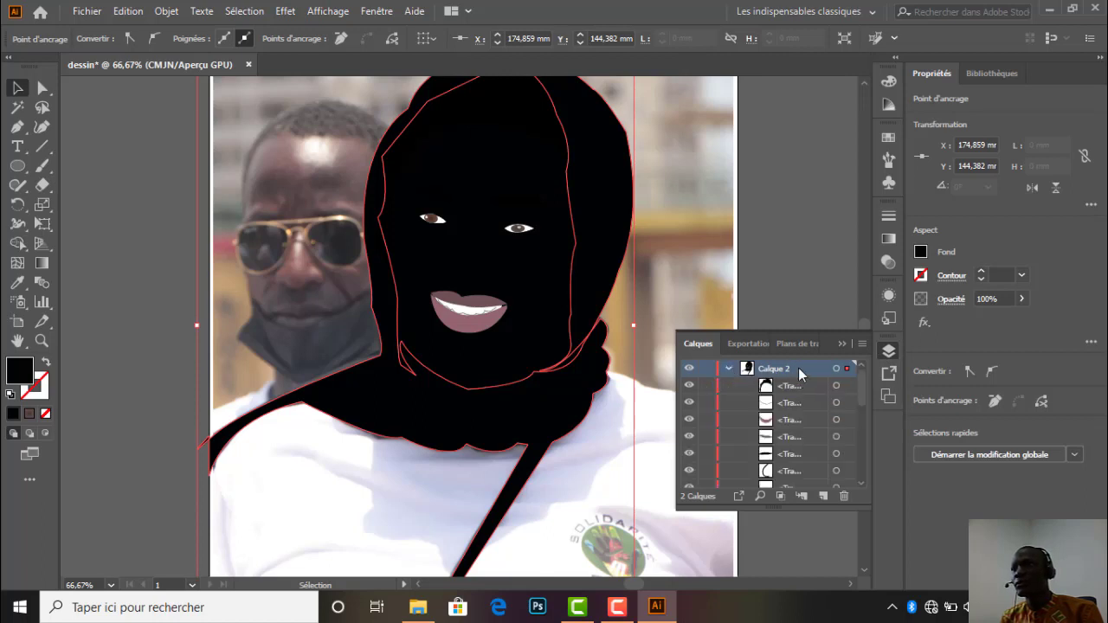
scroll(782, 471, down, 1)
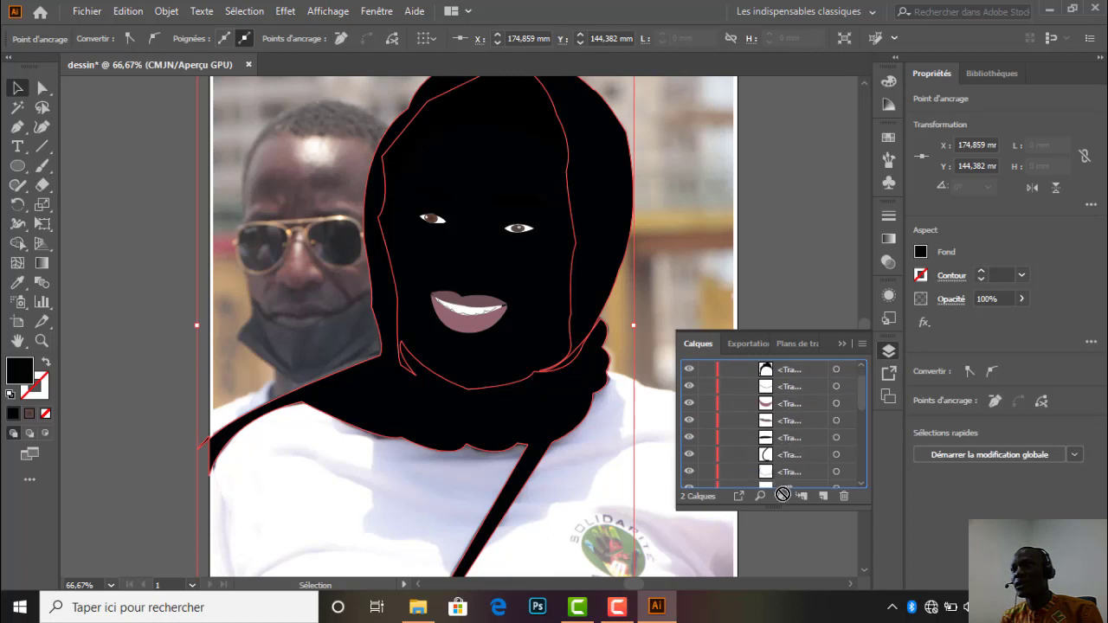
scroll(778, 481, down, 3)
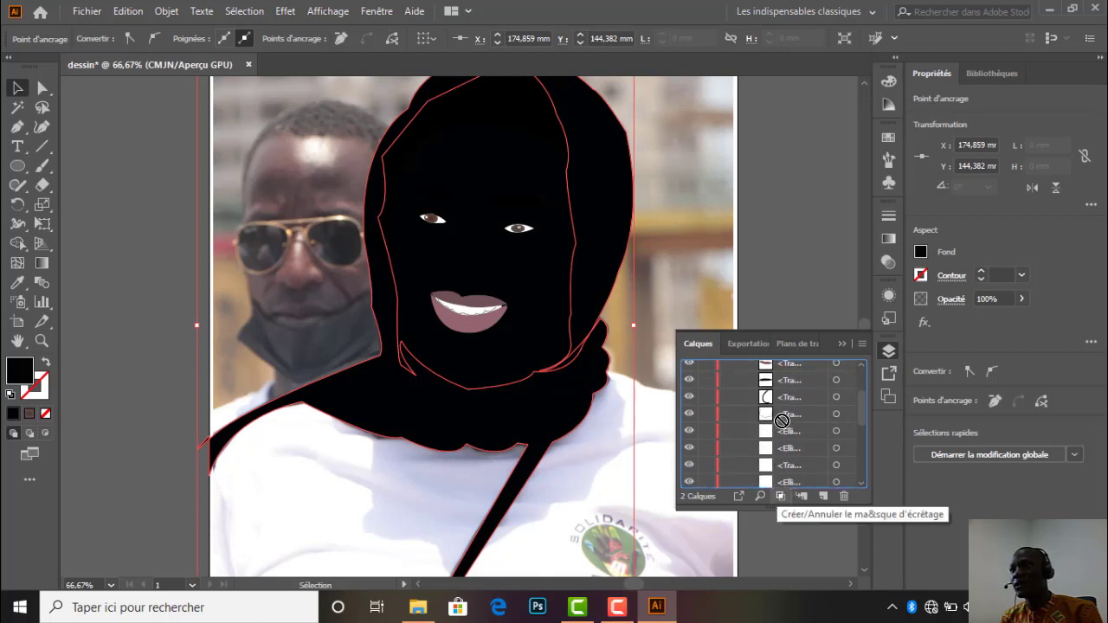
drag(782, 431, 797, 472)
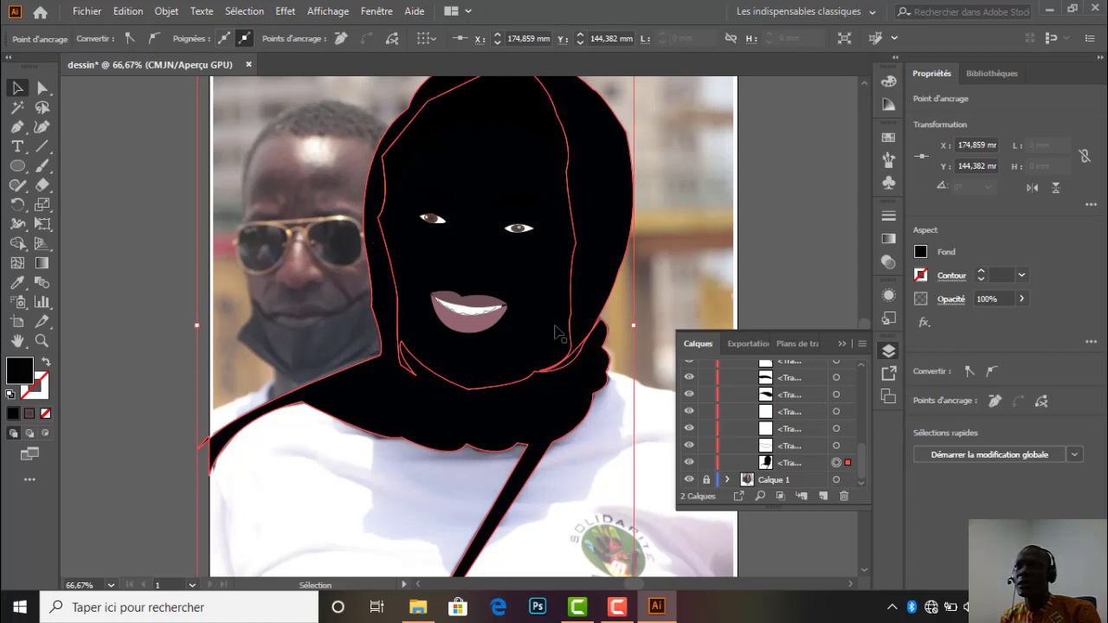
click(840, 344)
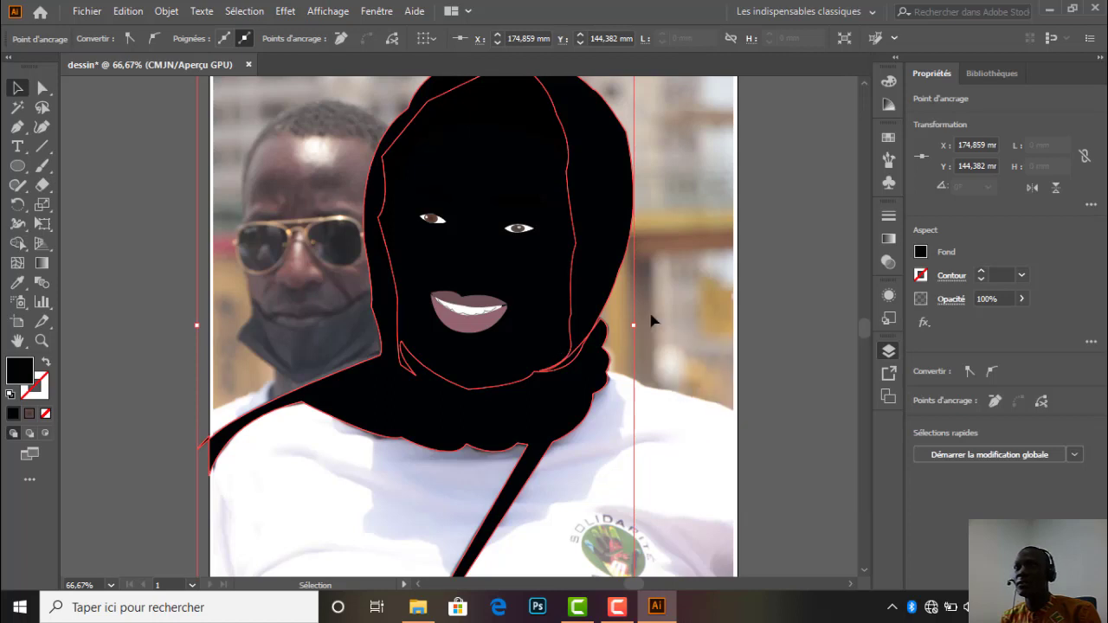
Undo the black fill, the stacking change, the sampled fill and the last anchor points, back to the scarf's outer fold.
click(550, 303)
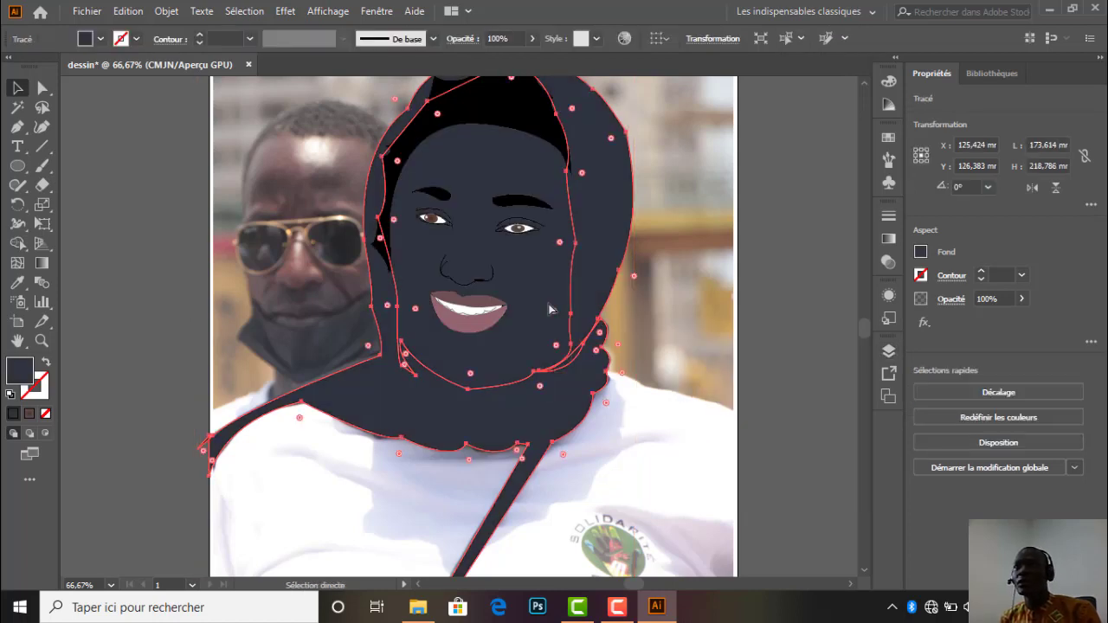
key(ctrl+shift+bracketleft)
click(551, 310)
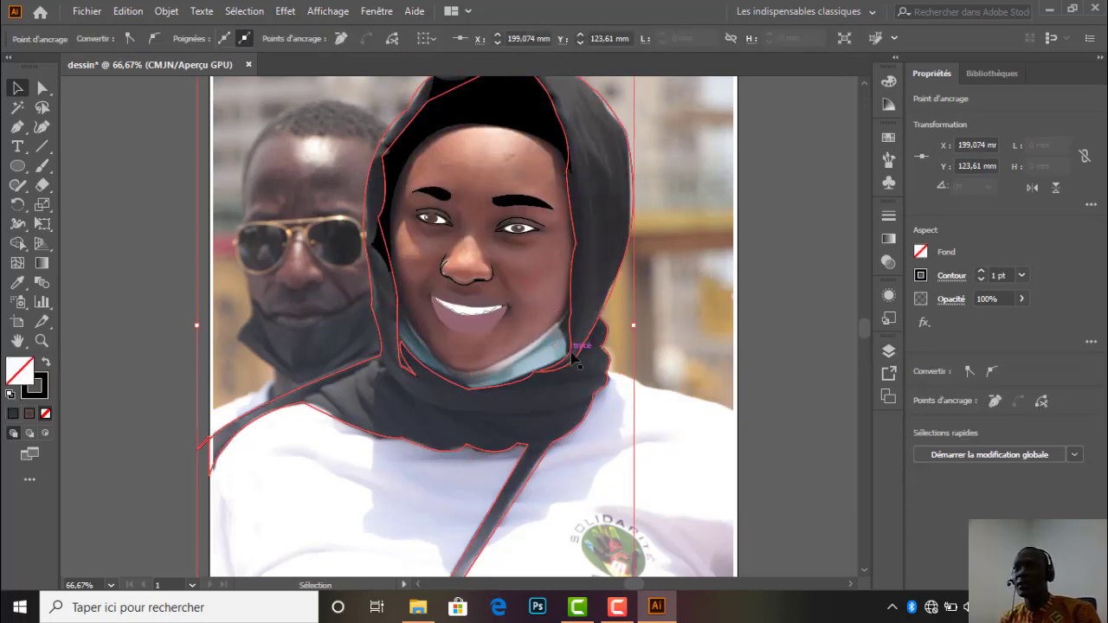
click(611, 353)
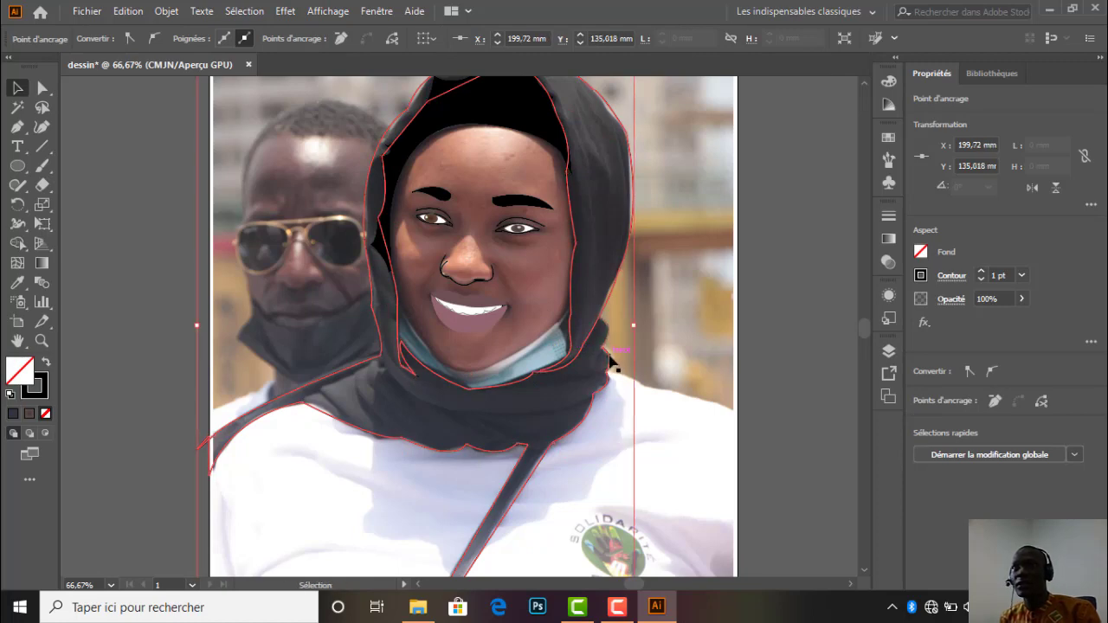
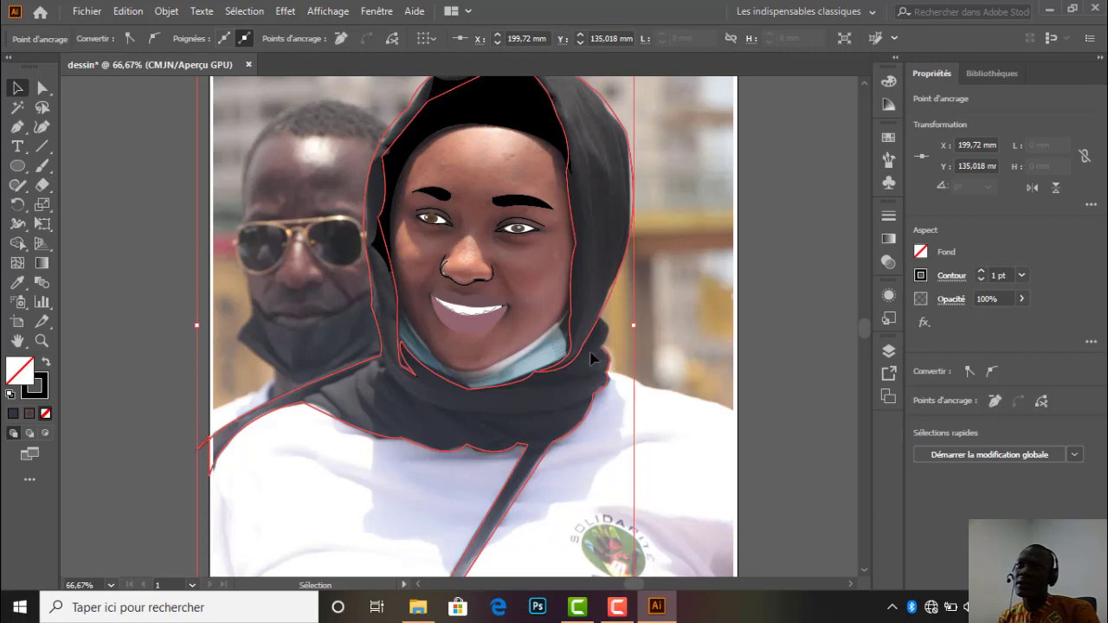
Deselect the unfilled hood and scarf outline and reselect the whole path at the scarf's outer fold.
key(a)
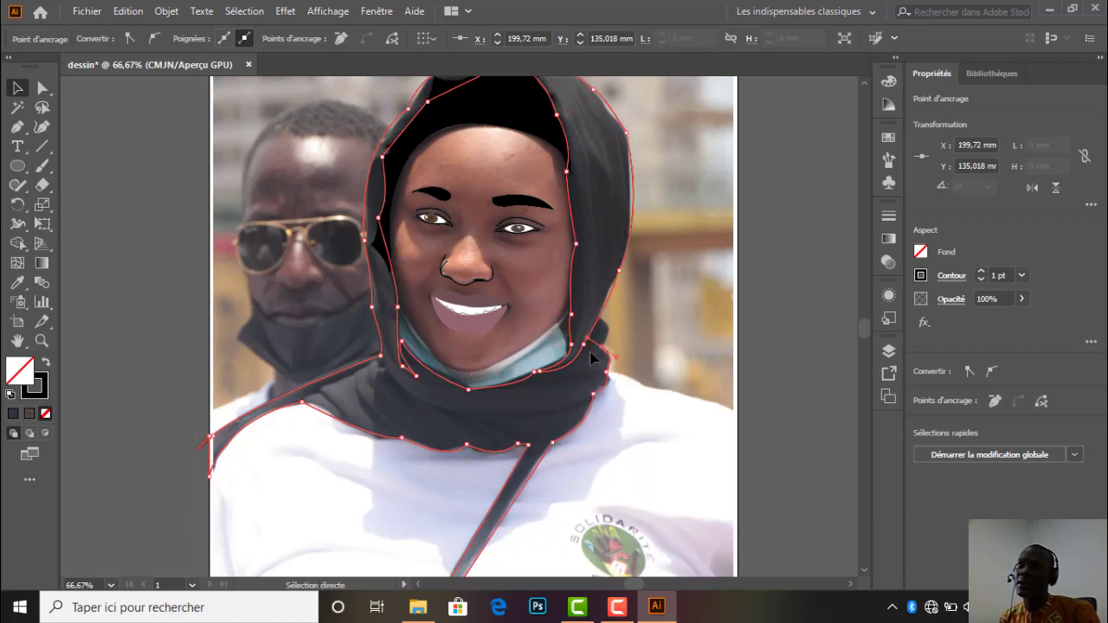
key(v)
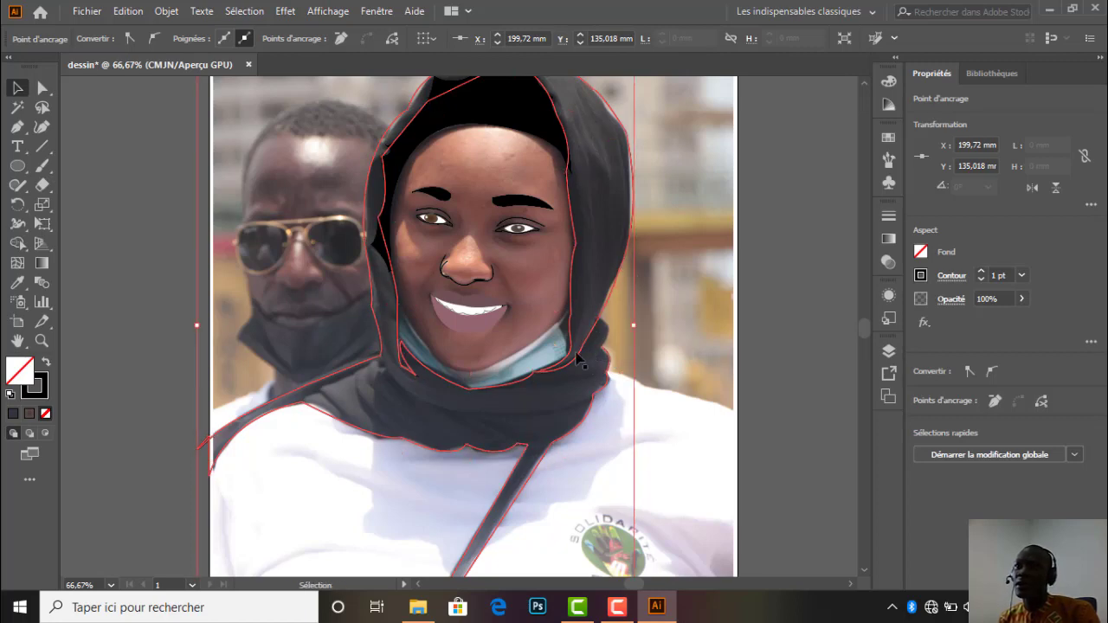
click(604, 378)
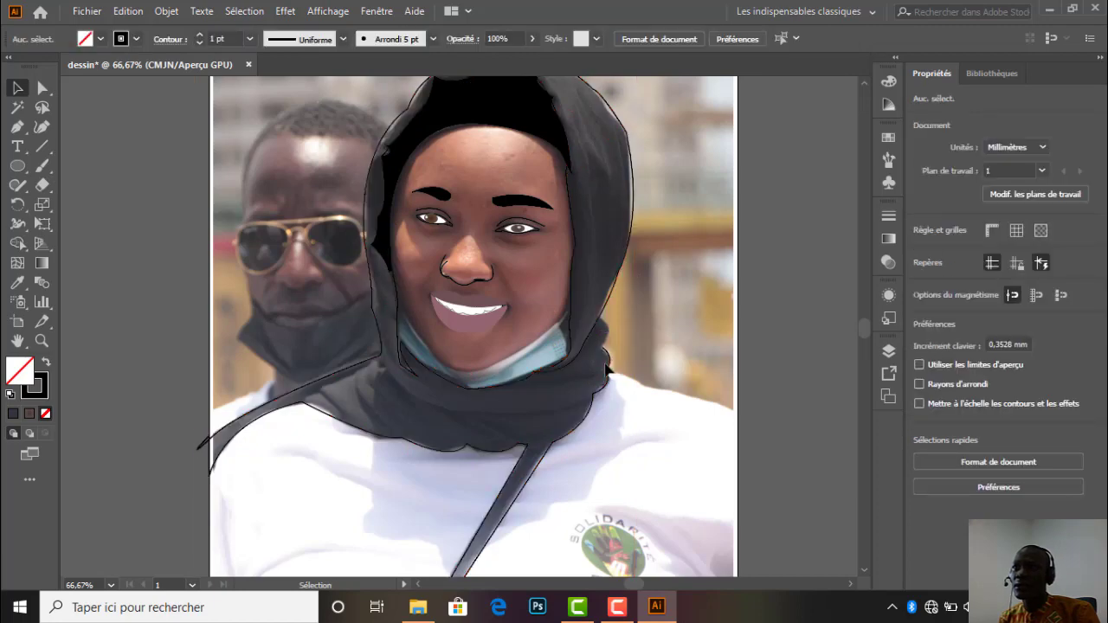
click(610, 371)
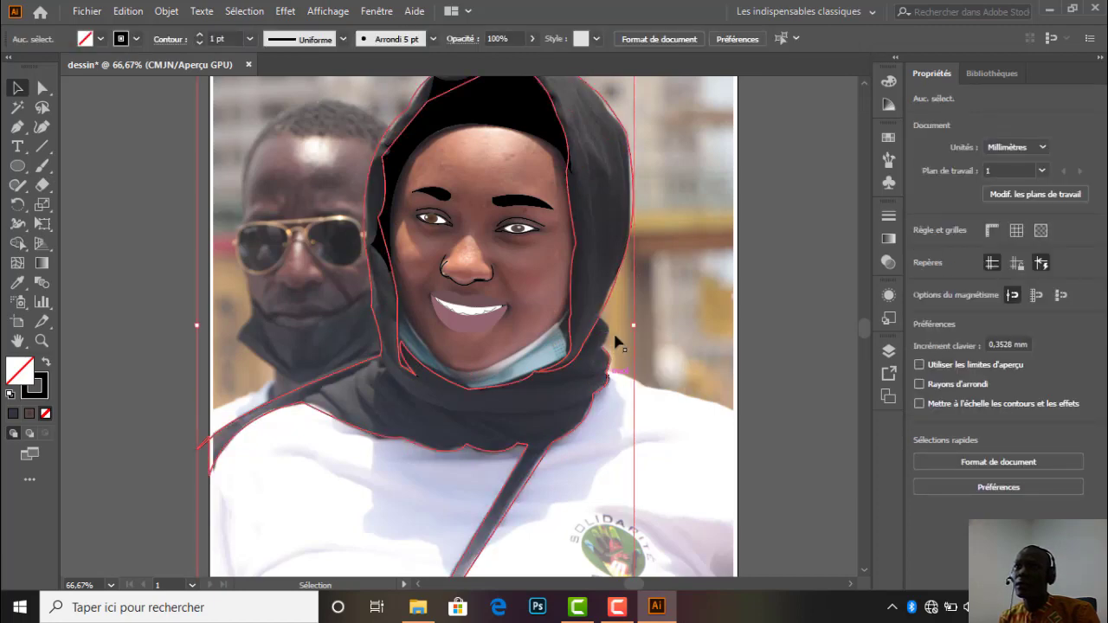
Deselect everything and hide and show the photo layer Calque 1 to check the traced outlines without the photo.
click(569, 282)
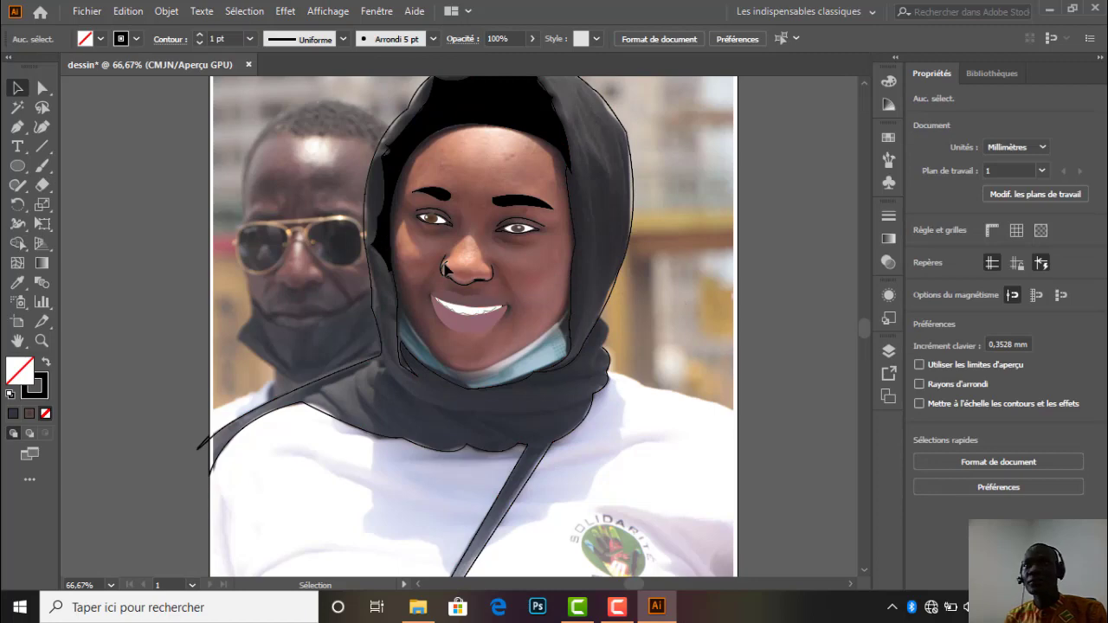
scroll(446, 274, up, 3)
scroll(446, 275, down, 3)
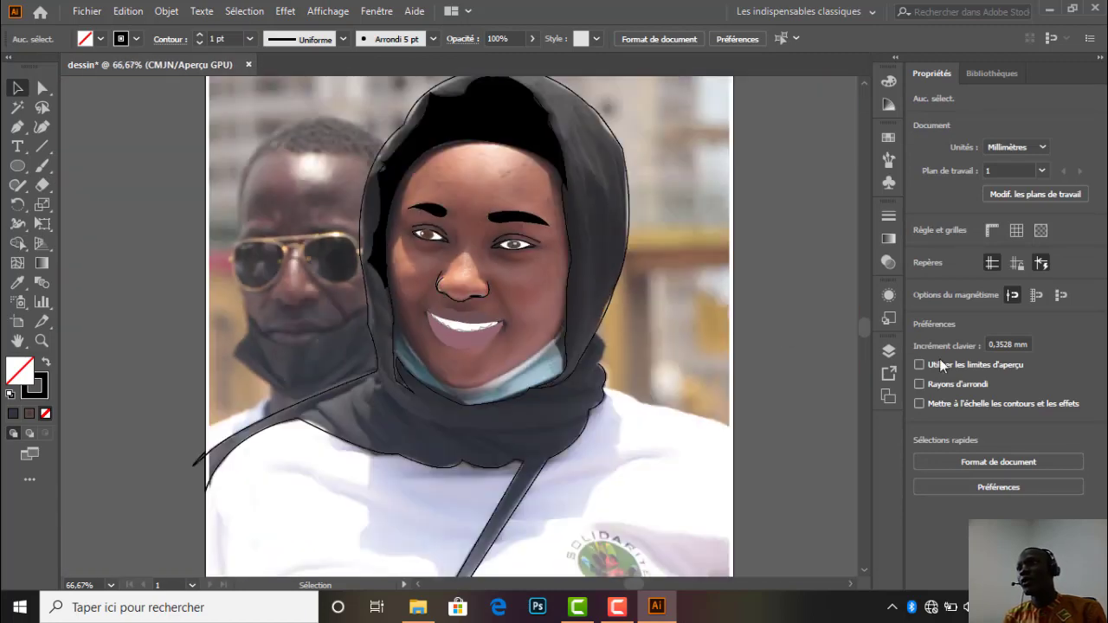
click(889, 351)
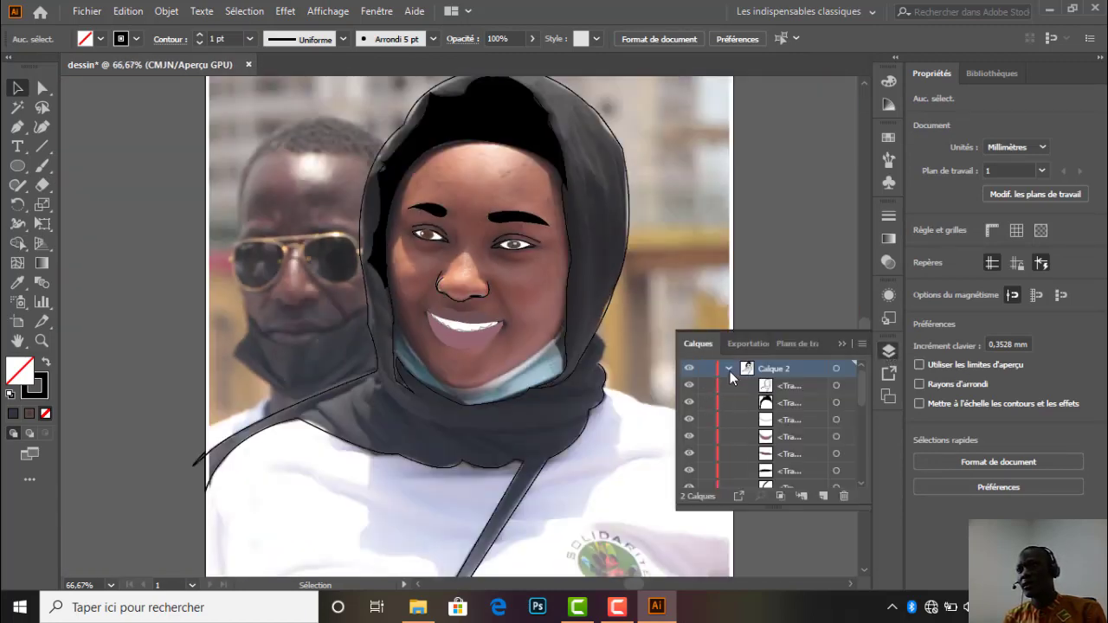
click(728, 369)
click(689, 387)
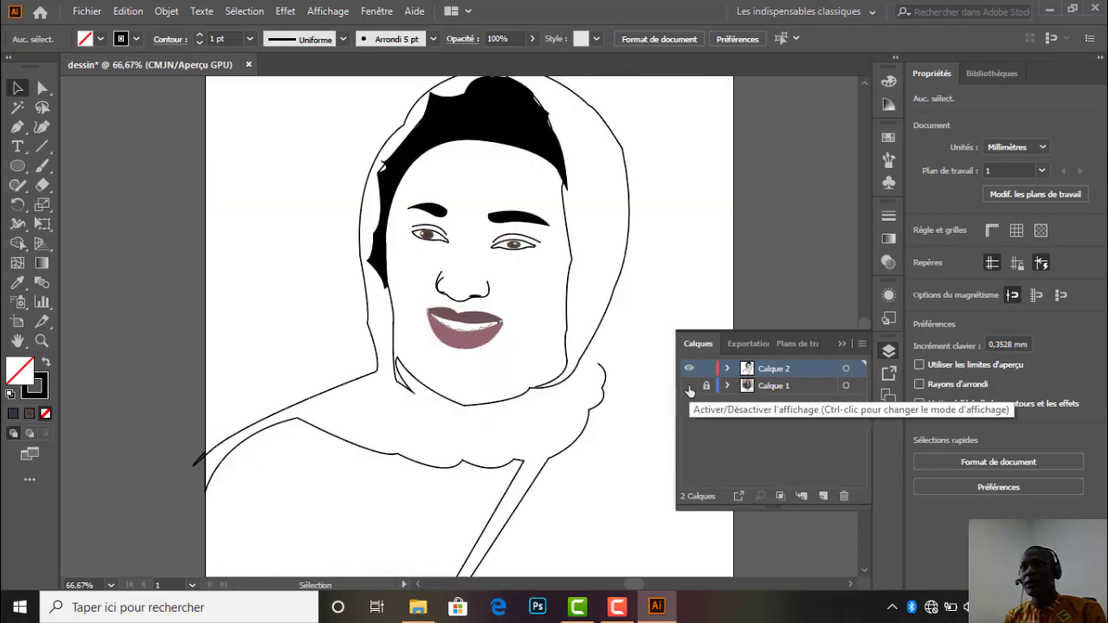
click(689, 386)
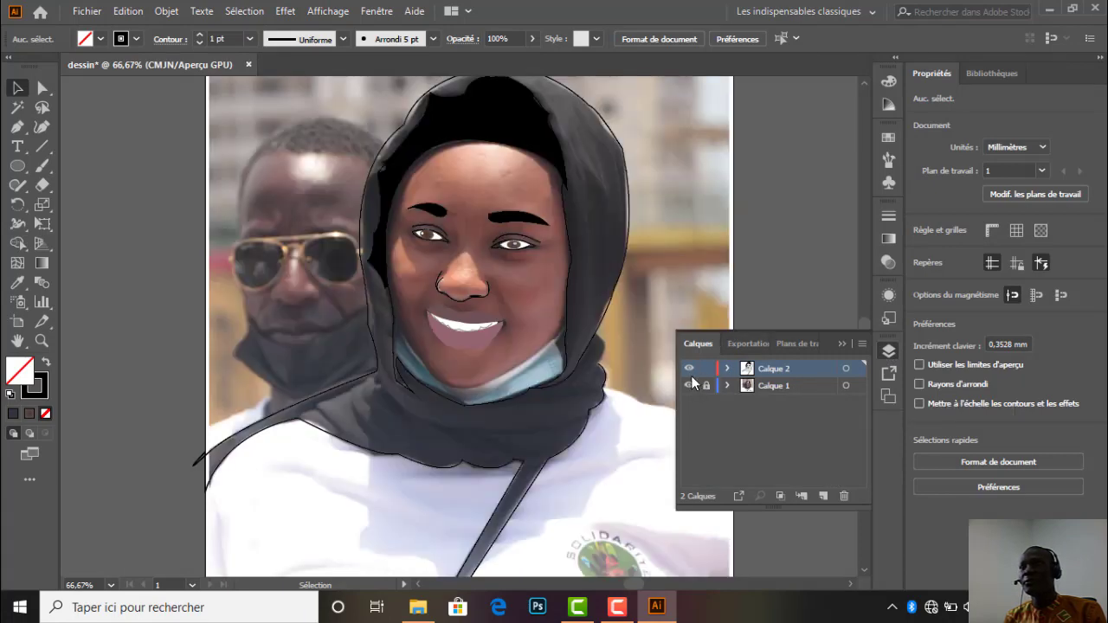
click(690, 386)
click(689, 386)
click(843, 344)
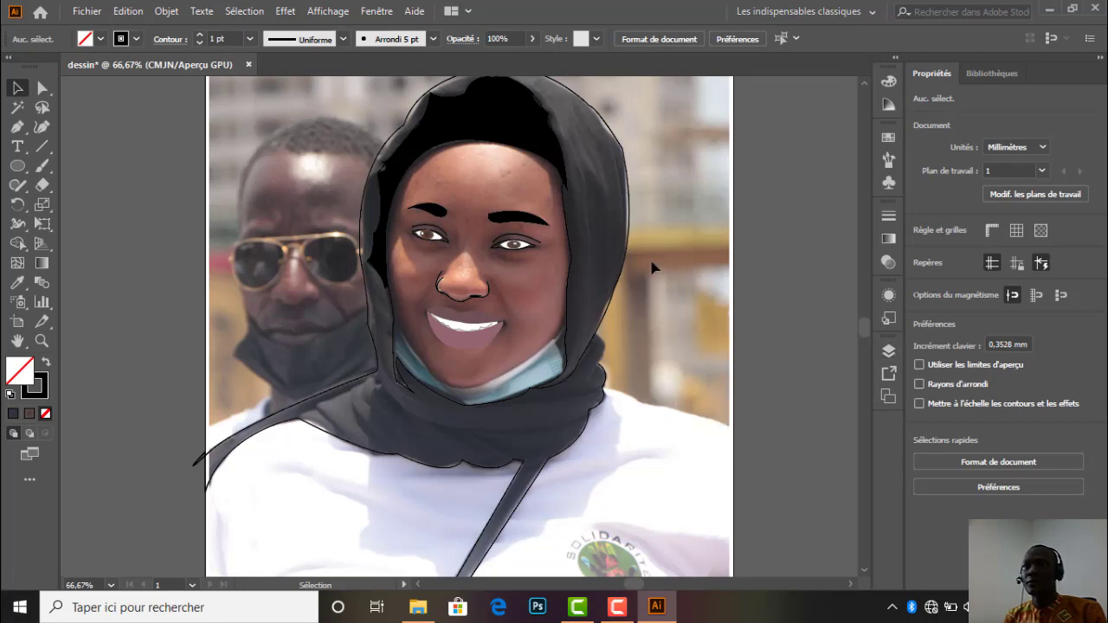
Trace the face mask's upper edge with the Pen tool from the left cheek under the chin to the hood's right inner edge.
scroll(472, 379, up, 3)
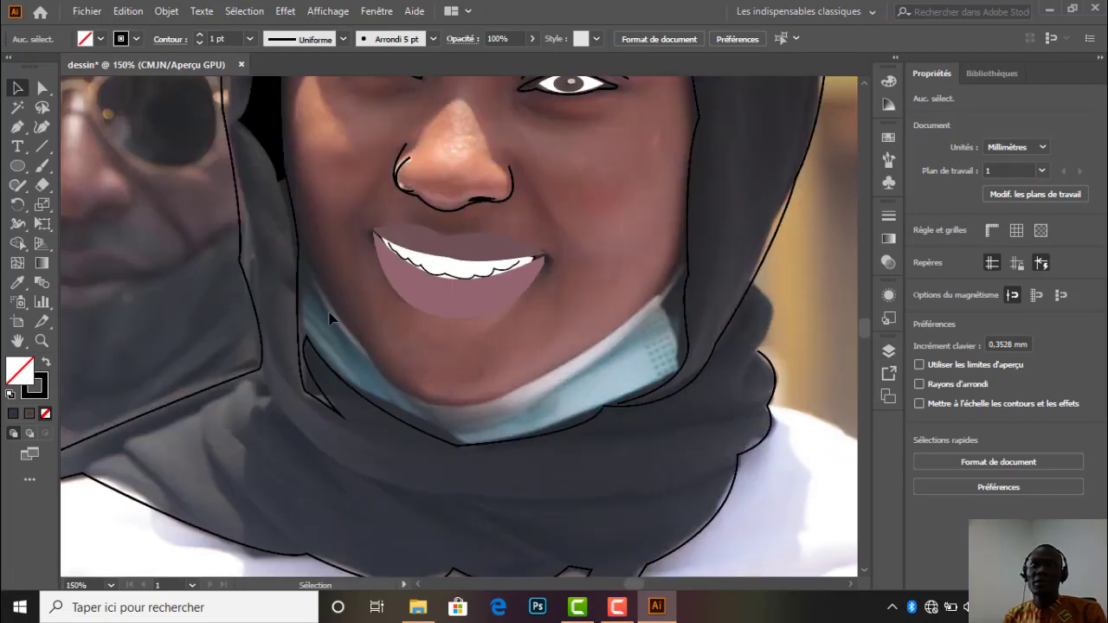
click(17, 126)
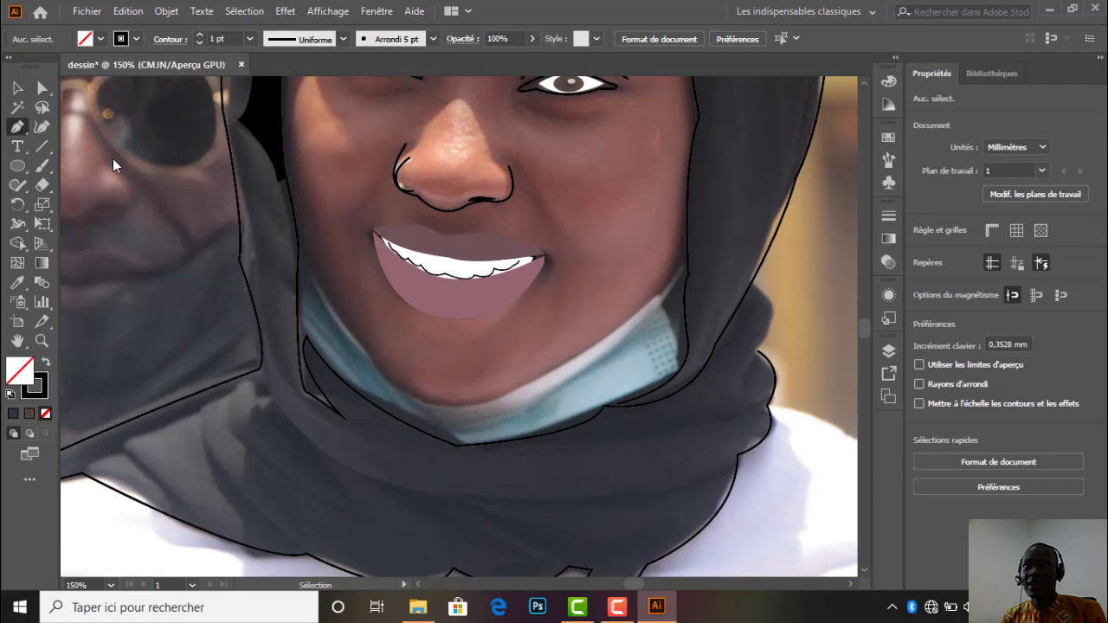
click(303, 260)
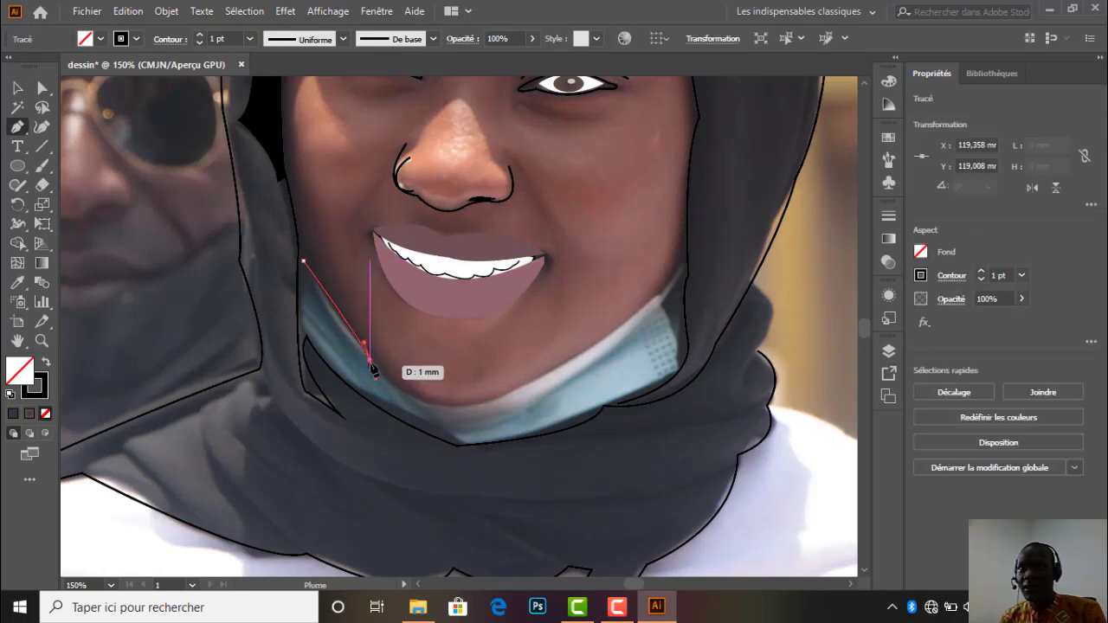
click(369, 358)
drag(518, 389, 598, 334)
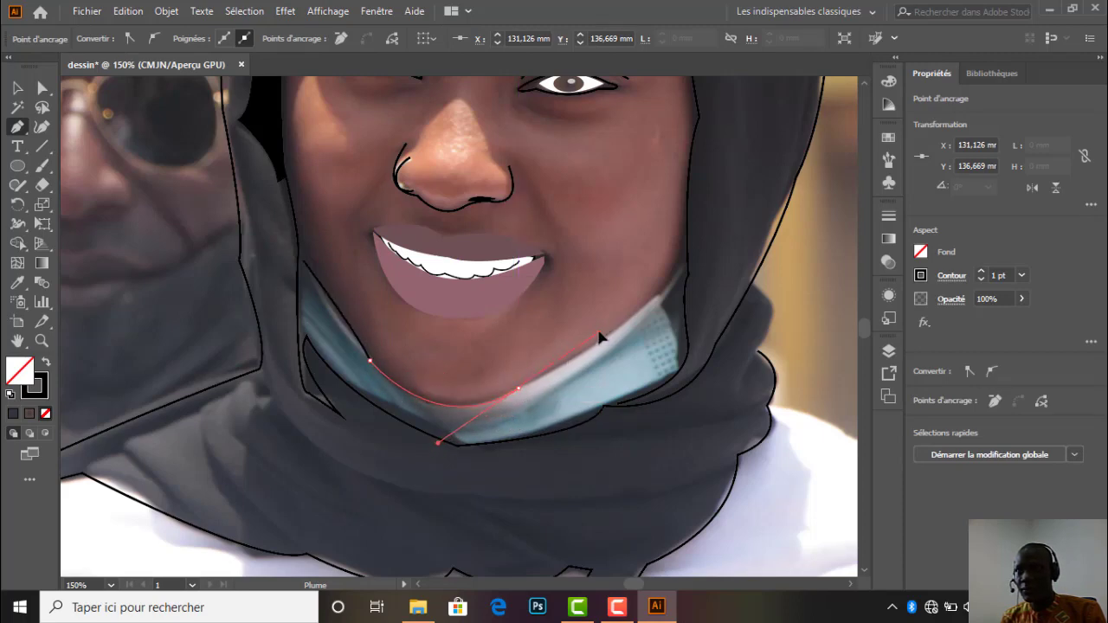
click(522, 387)
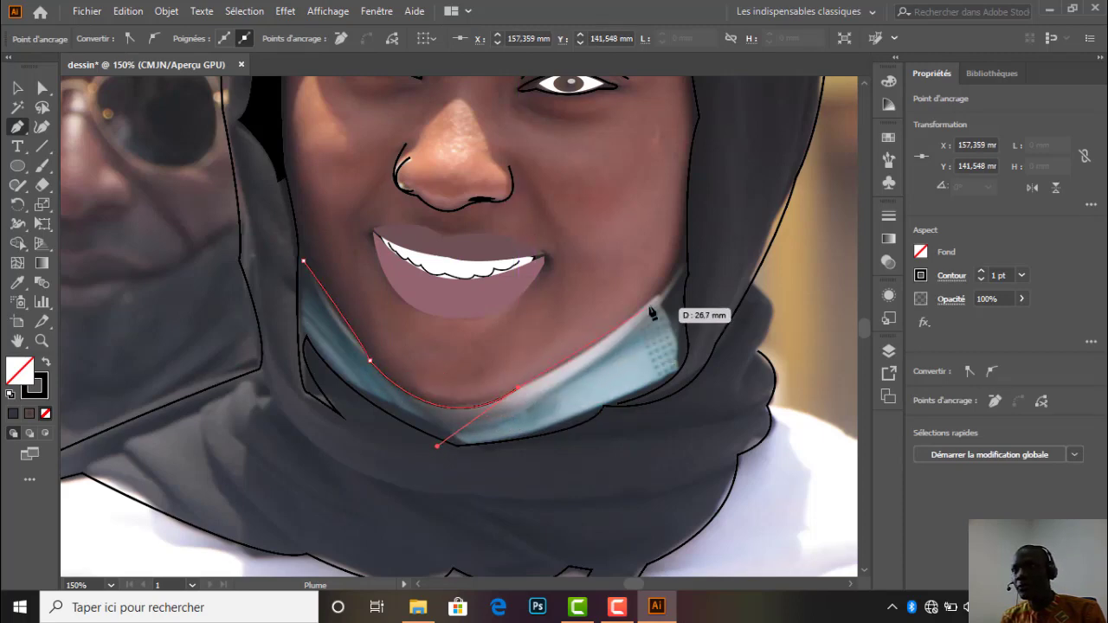
drag(657, 295, 697, 252)
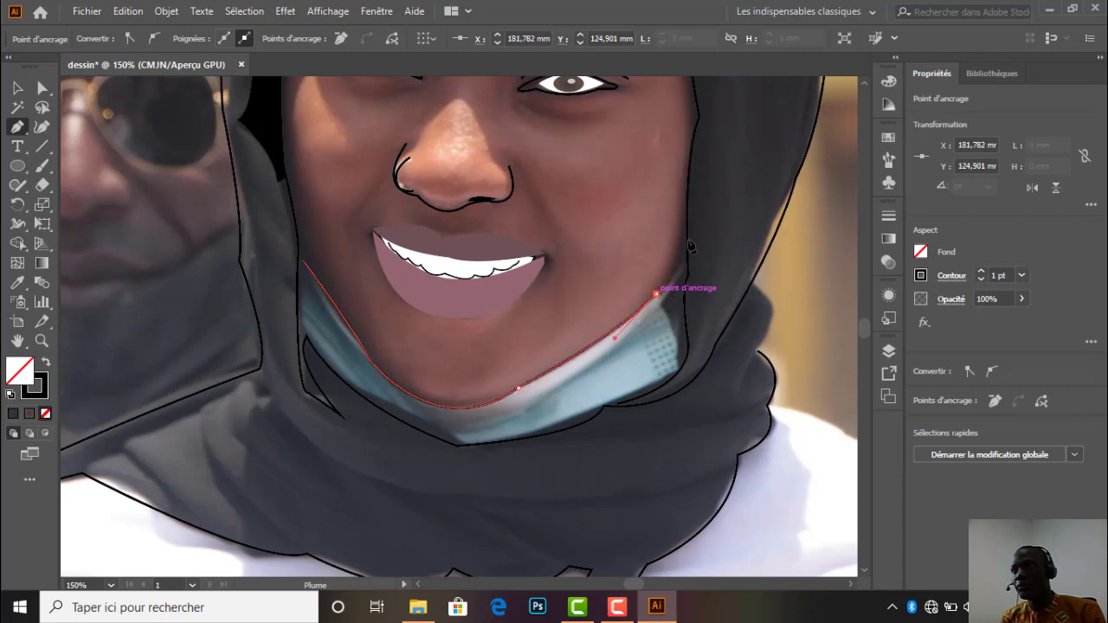
drag(683, 261, 688, 246)
click(684, 261)
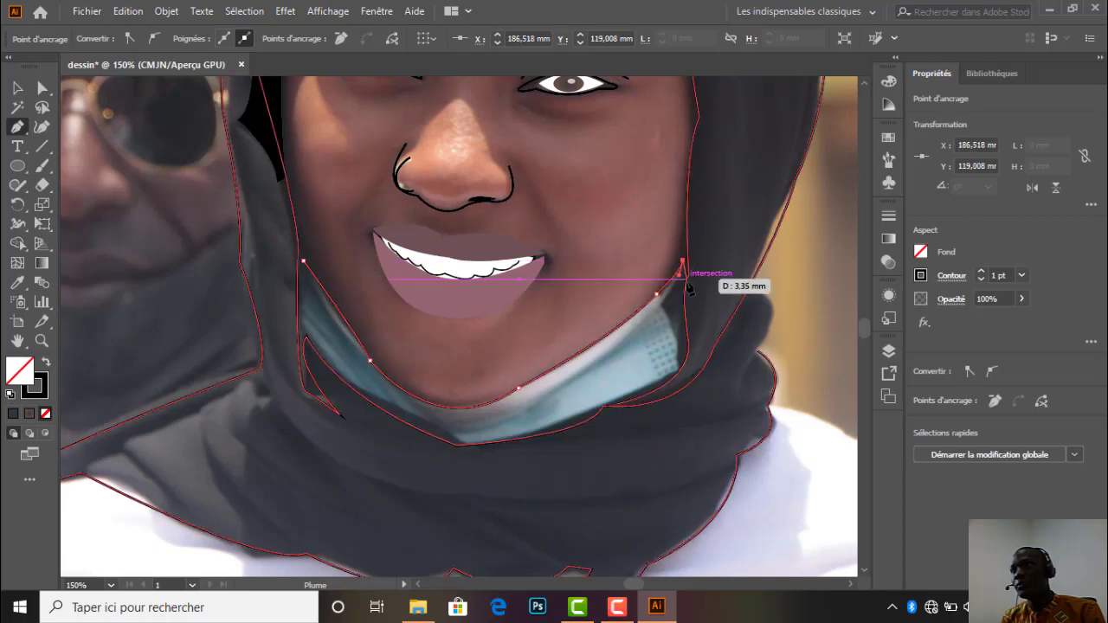
click(683, 269)
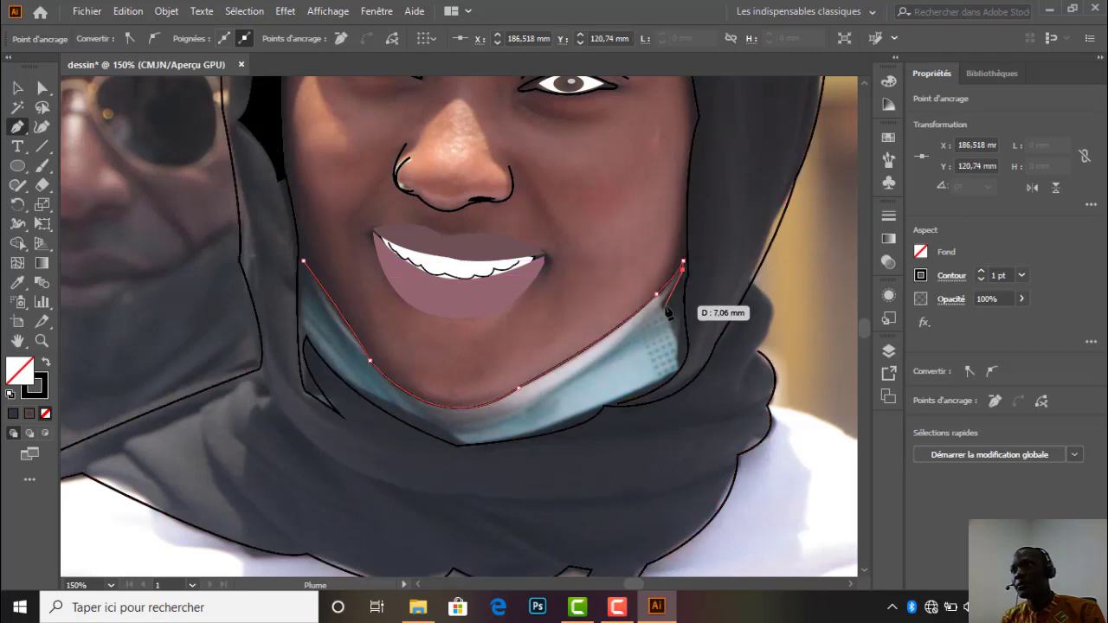
Continue the mask outline down its right end and along its lower edge to the lowest point under the chin.
click(663, 303)
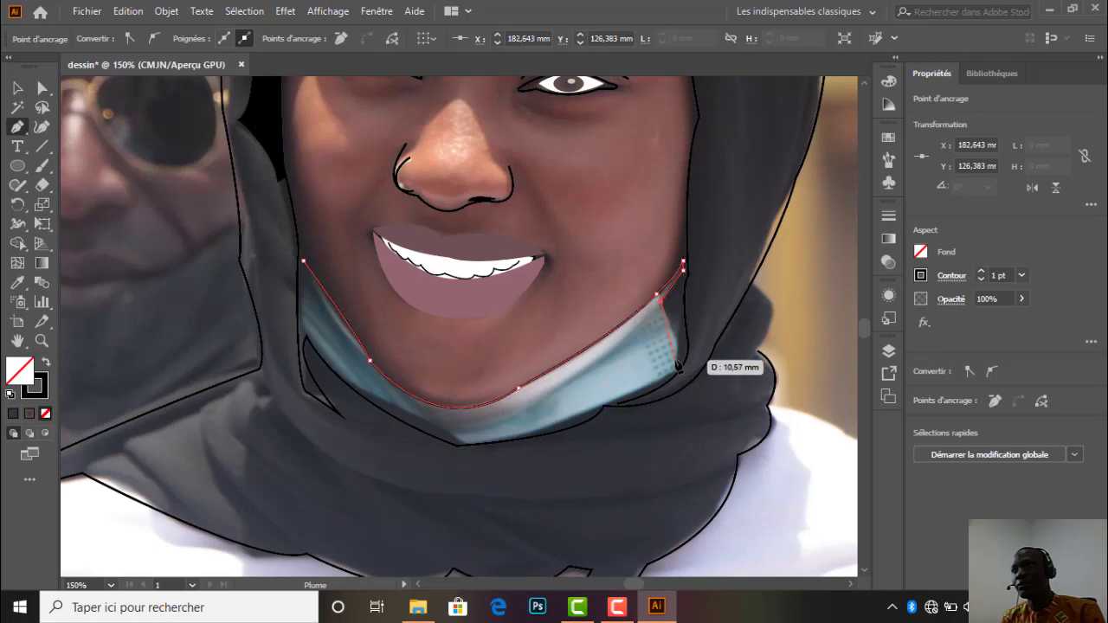
drag(675, 359, 672, 376)
click(675, 359)
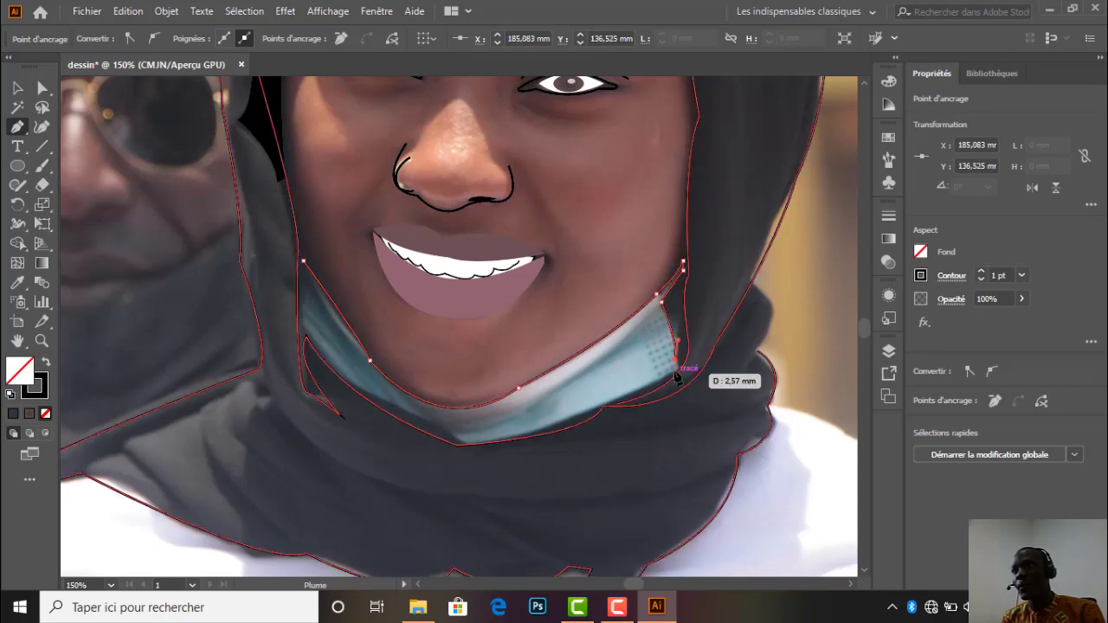
click(677, 372)
drag(464, 441, 413, 426)
click(464, 441)
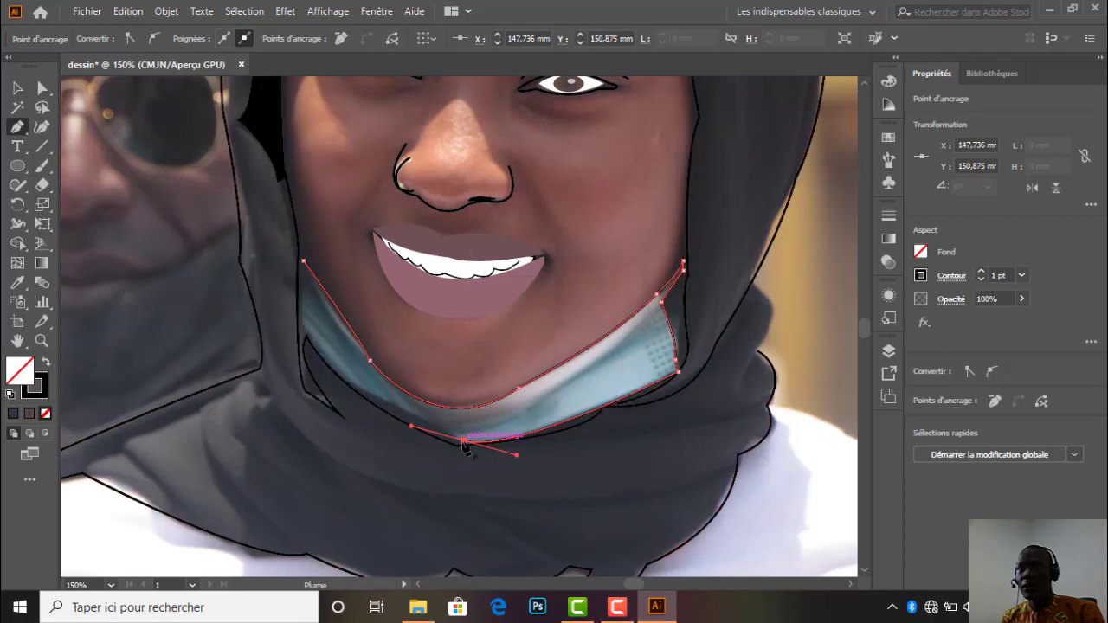
Trace the mask's lower left edge up along the hood and close the outline at its starting point on the left cheek.
drag(352, 382, 325, 370)
click(352, 383)
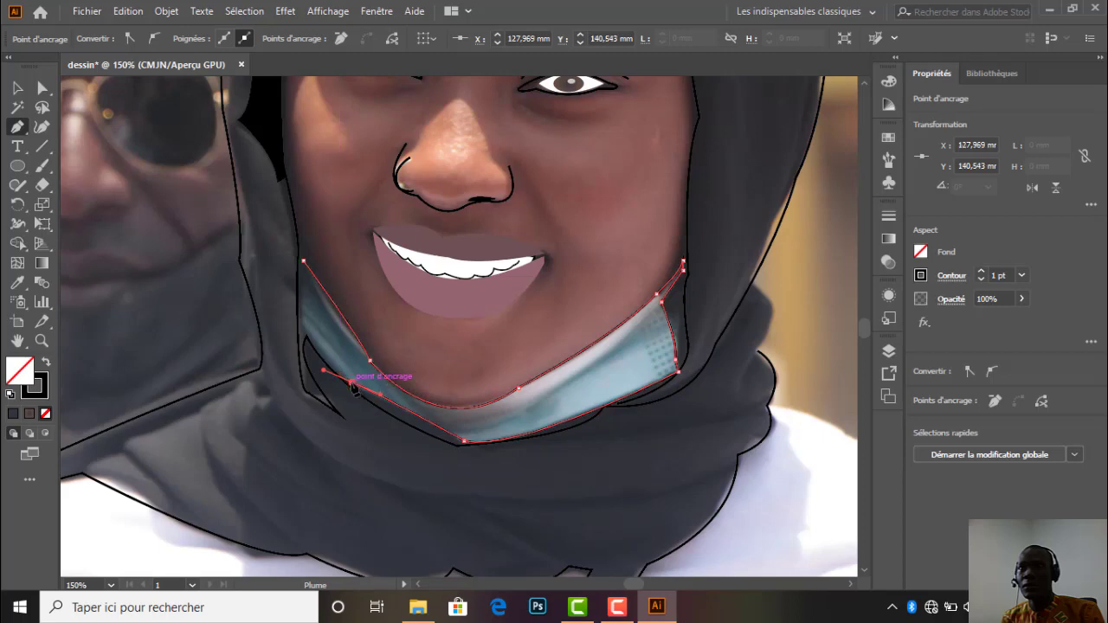
drag(303, 302, 305, 248)
click(303, 302)
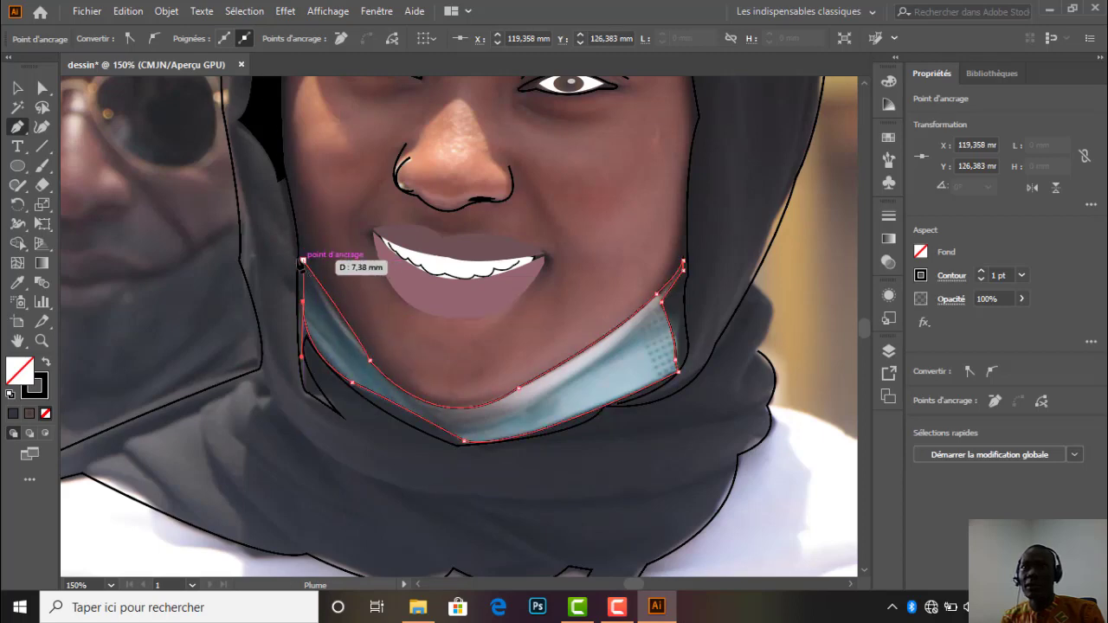
click(300, 261)
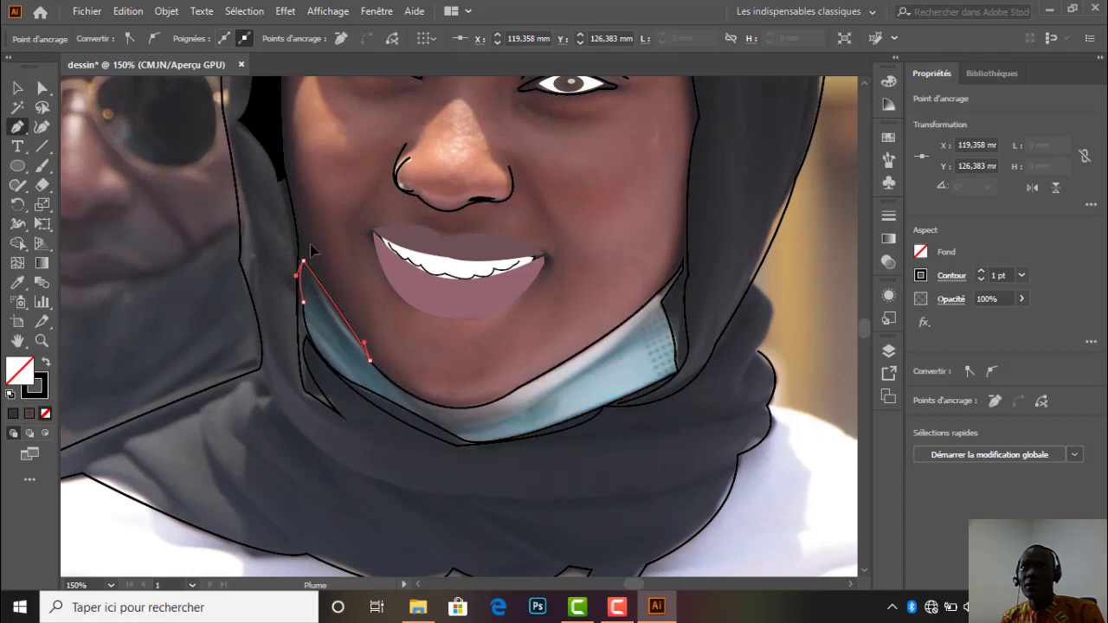
click(303, 260)
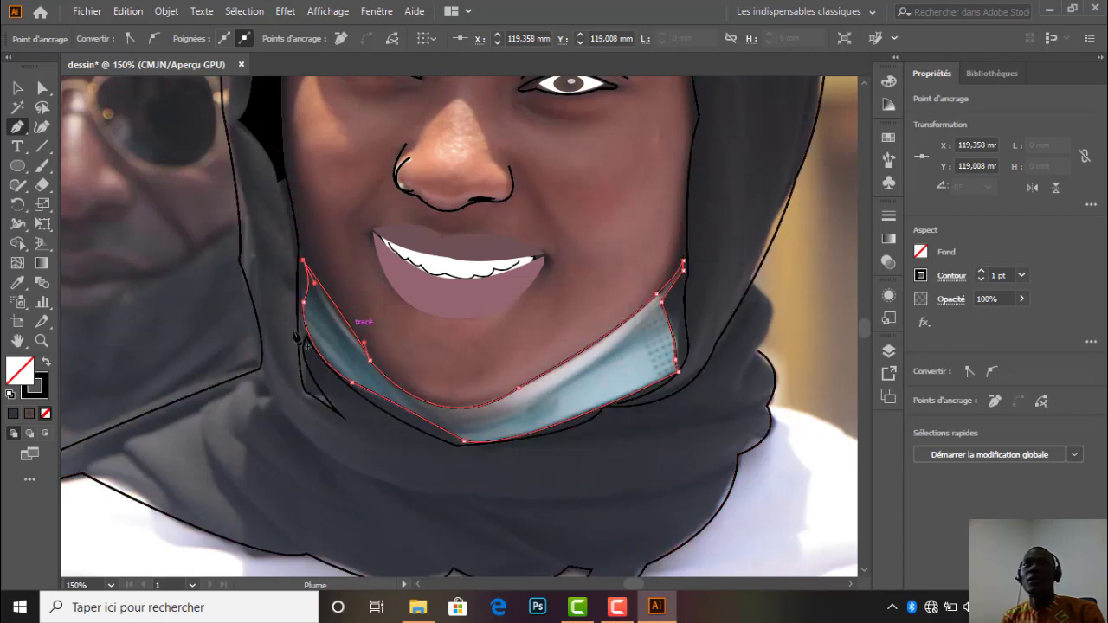
Fill the mask shape with the blue-grey sampled from the mask in the photo using the Eyedropper, and deselect it.
click(17, 282)
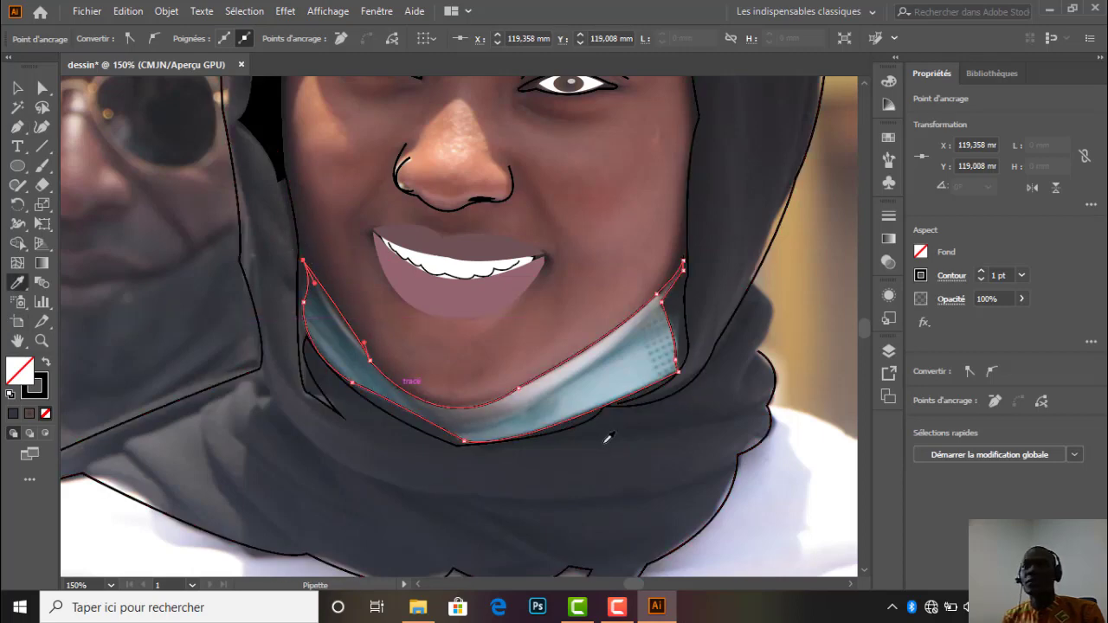
click(597, 371)
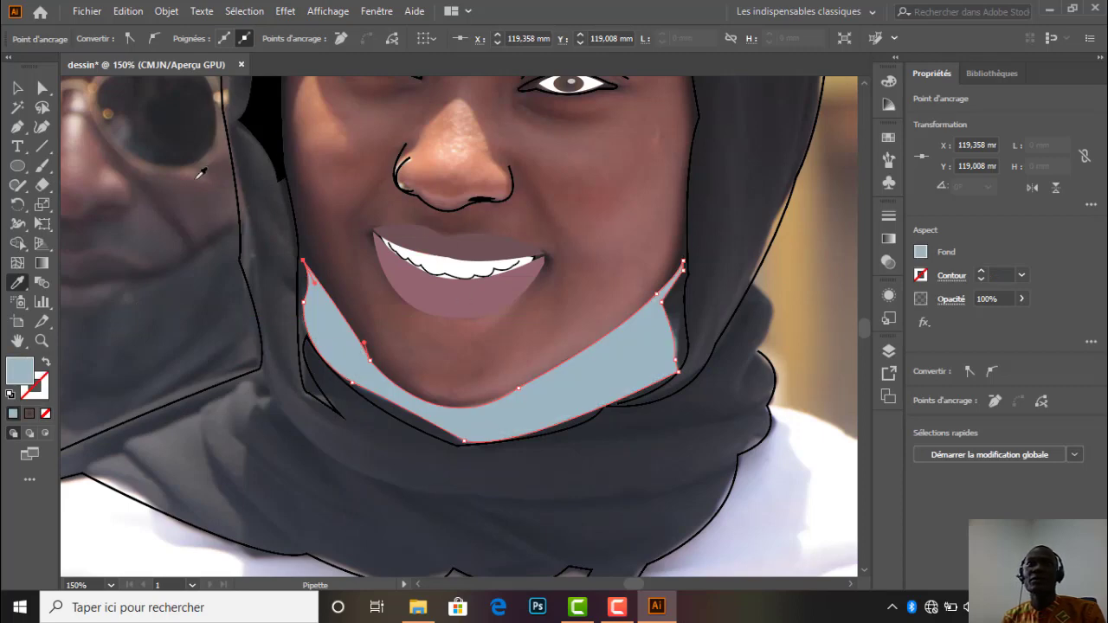
click(17, 88)
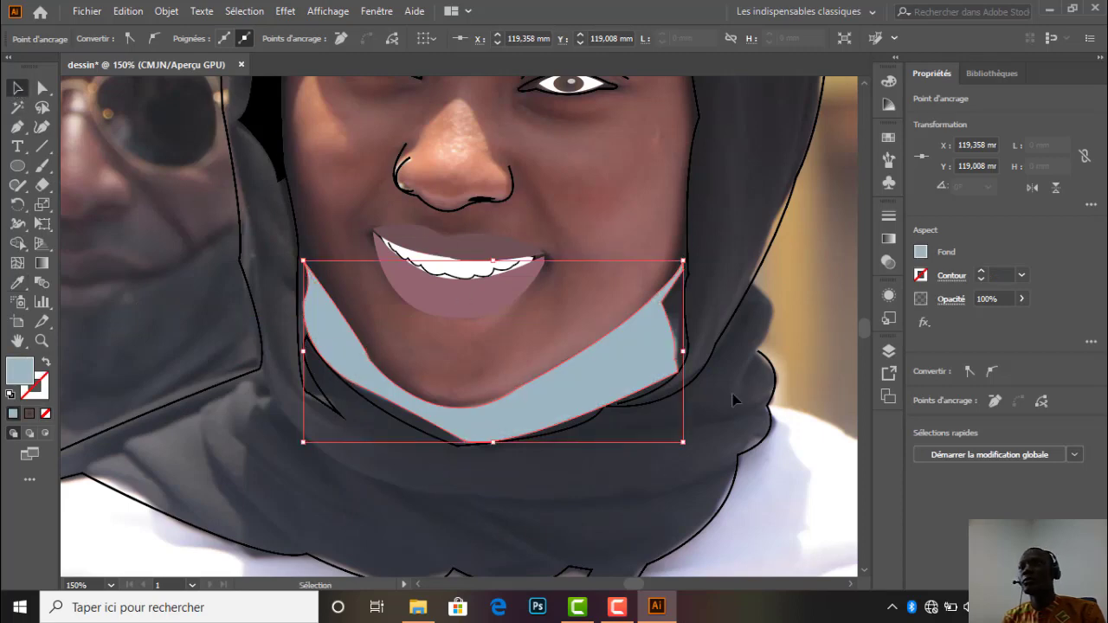
click(814, 374)
Examine the filled mask against the face, hair and hood outlines at different magnifications.
scroll(460, 409, down, 3)
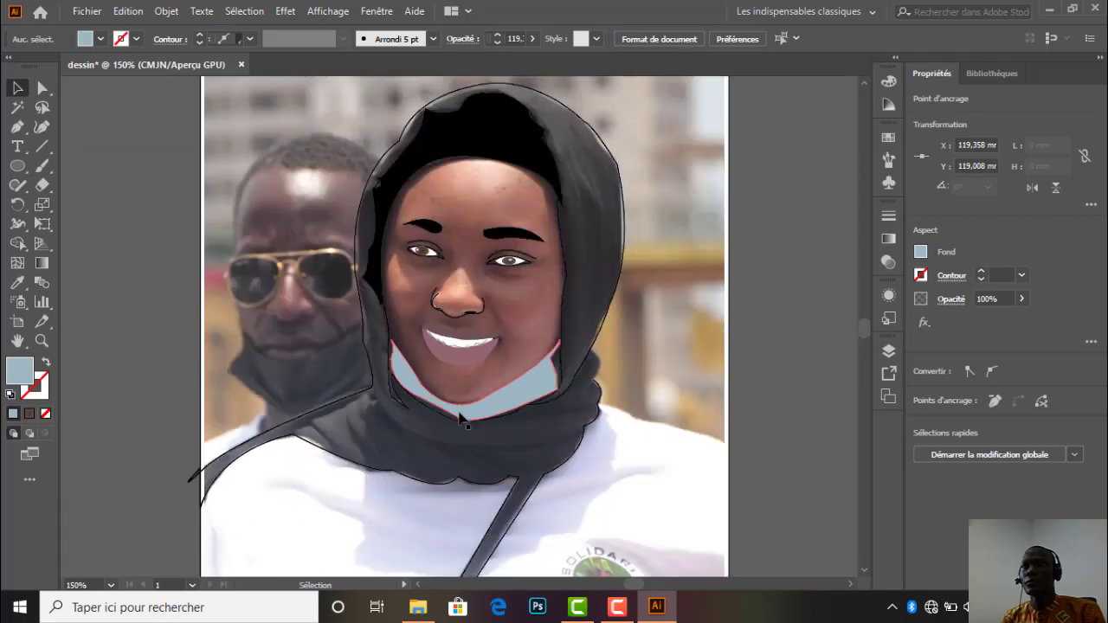
scroll(477, 318, up, 1)
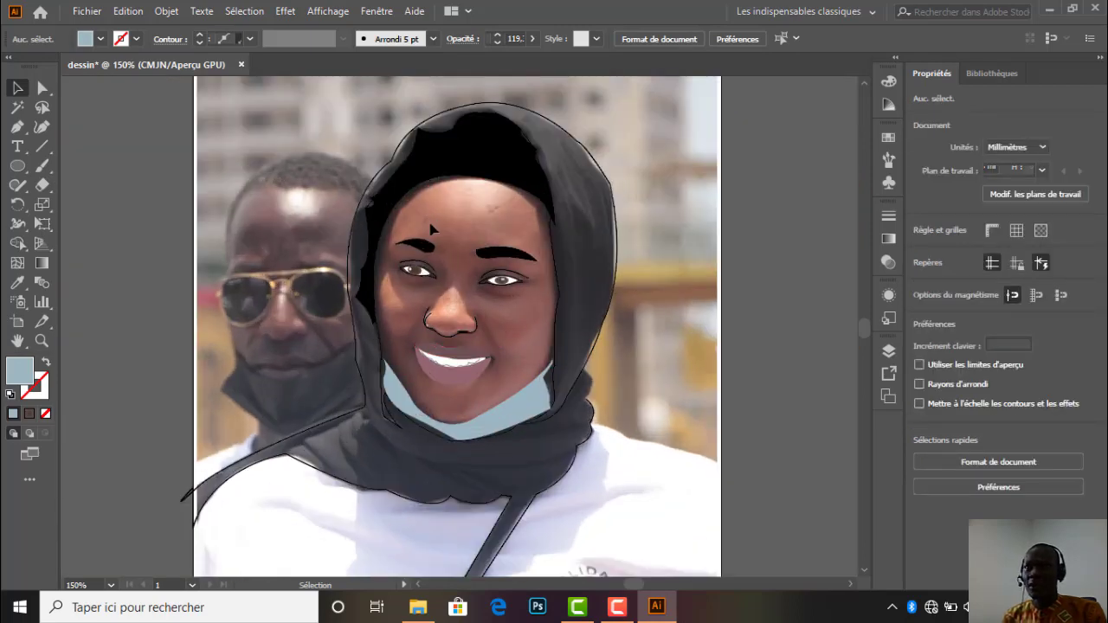
scroll(430, 228, up, 2)
scroll(423, 261, down, 1)
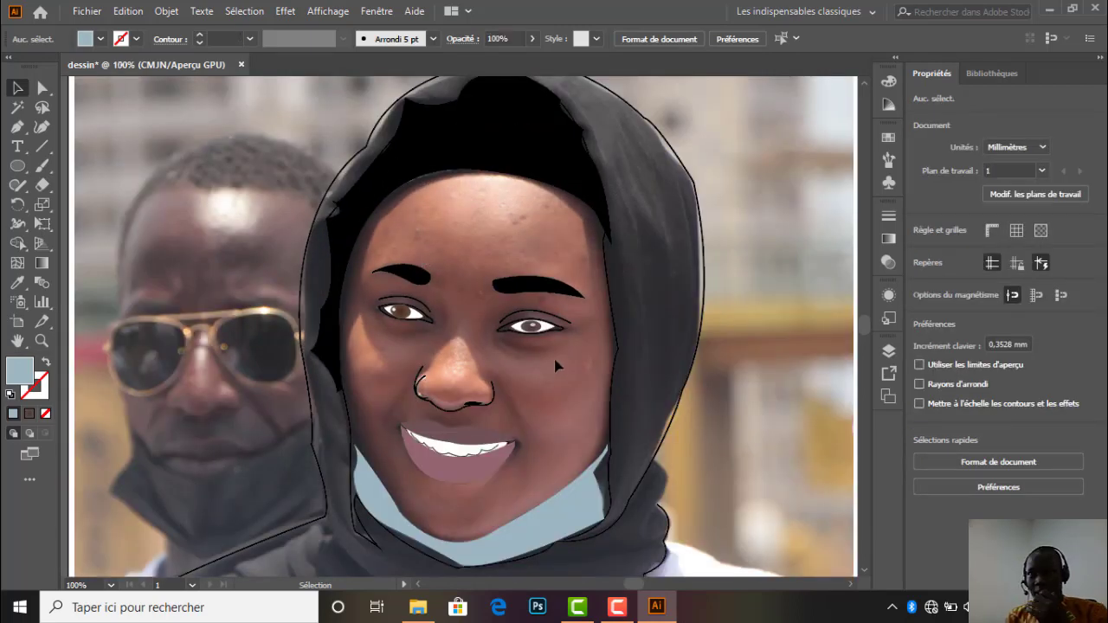
scroll(542, 366, down, 2)
scroll(549, 353, up, 1)
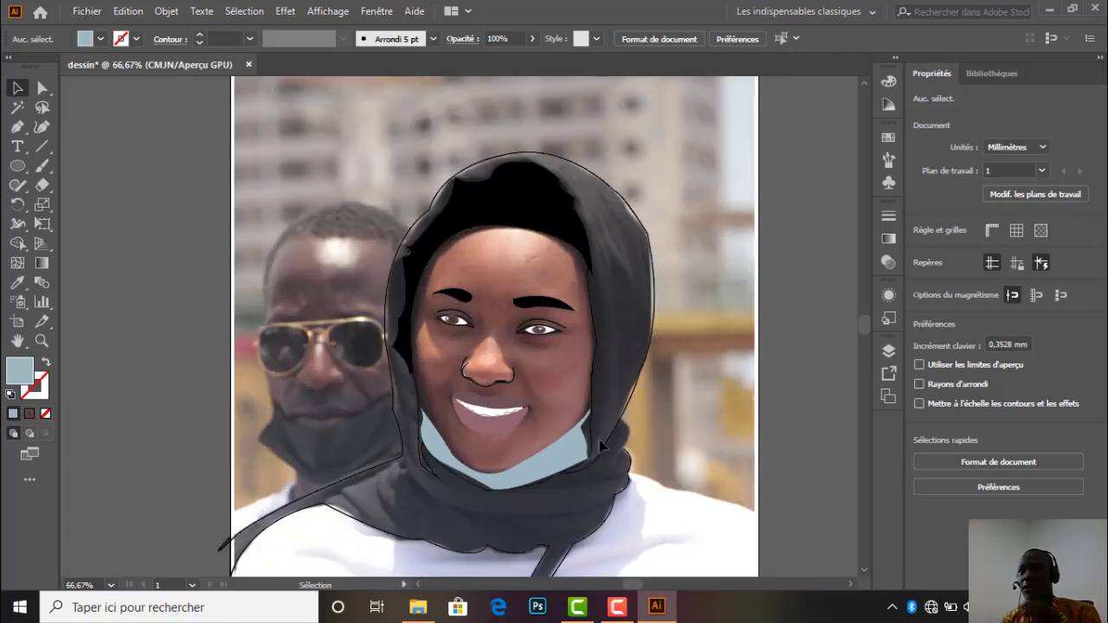
scroll(539, 445, up, 1)
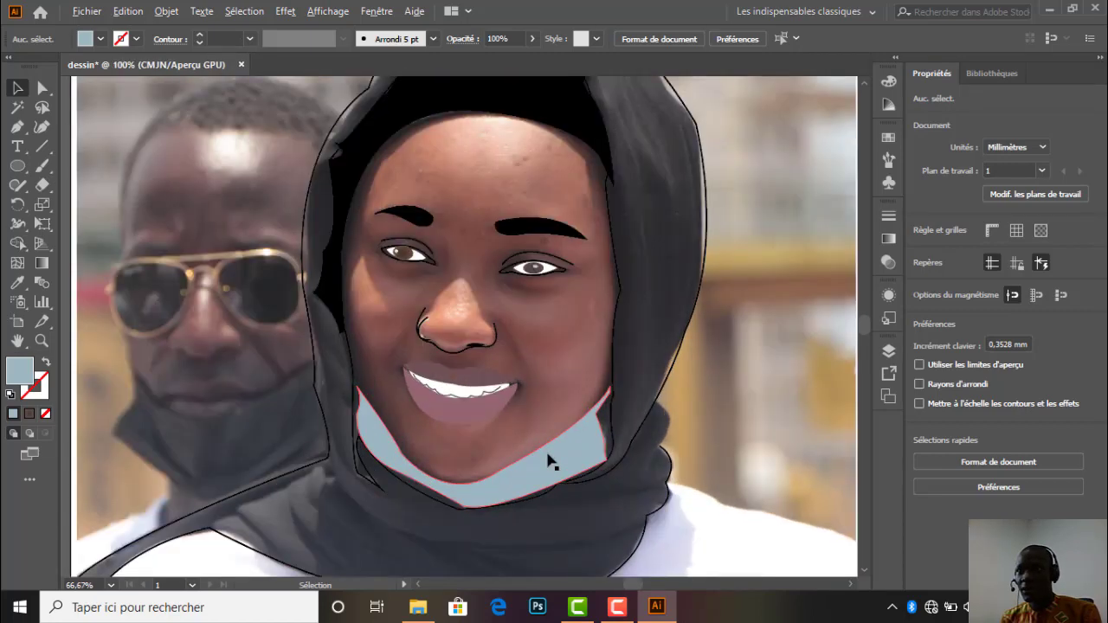
scroll(589, 415, down, 1)
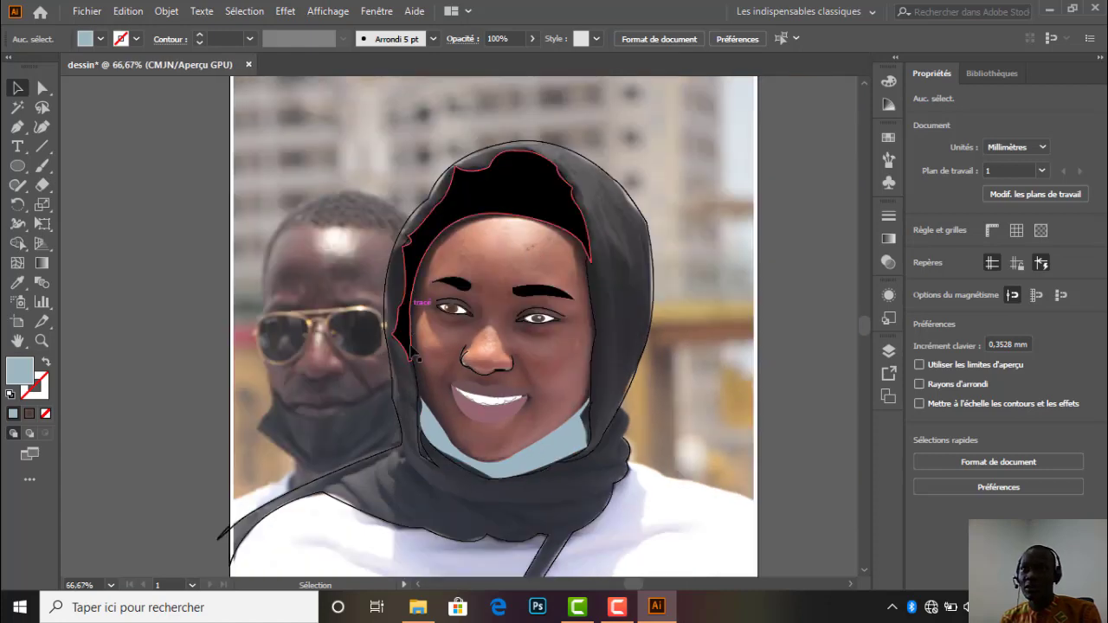
On a new layer above the drawing, start the face outline with the Pen tool from the mask's right end up to the right temple.
click(890, 350)
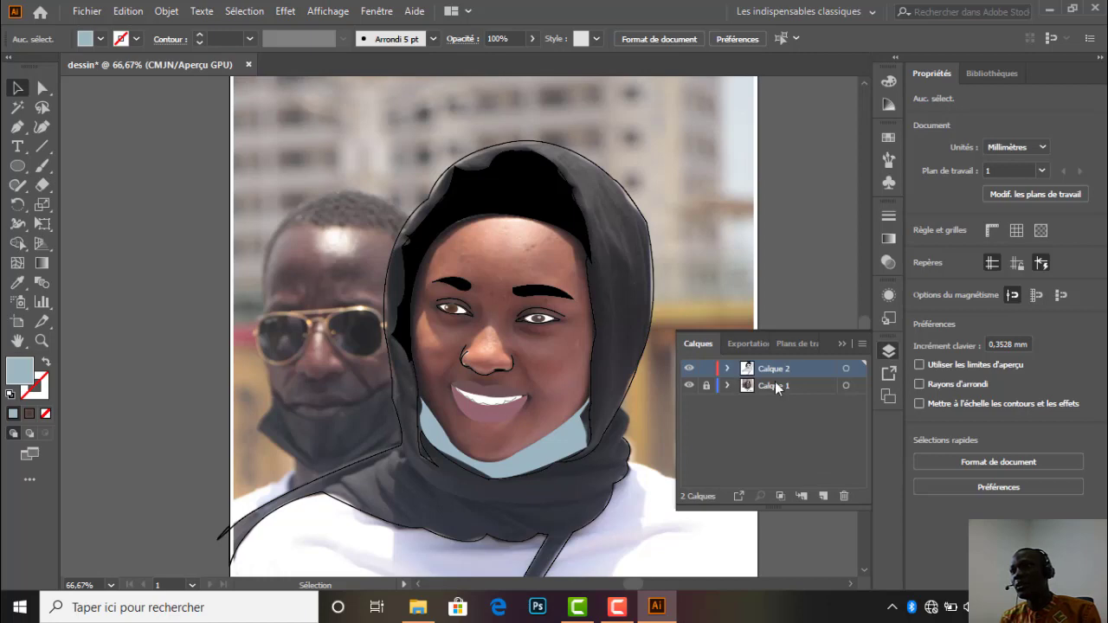
click(819, 495)
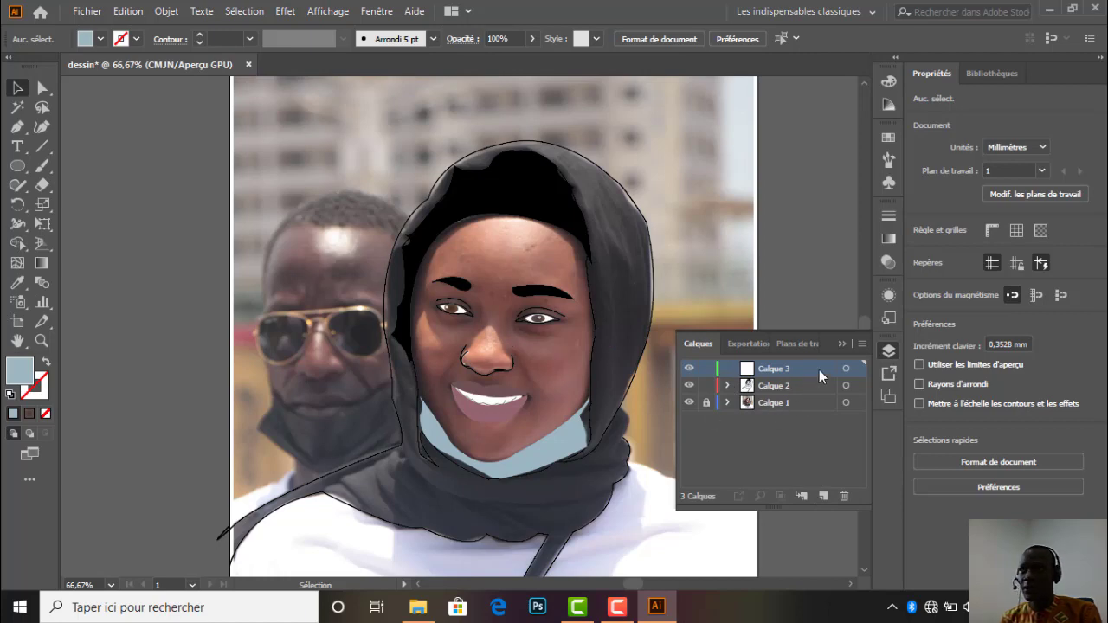
scroll(499, 347, up, 1)
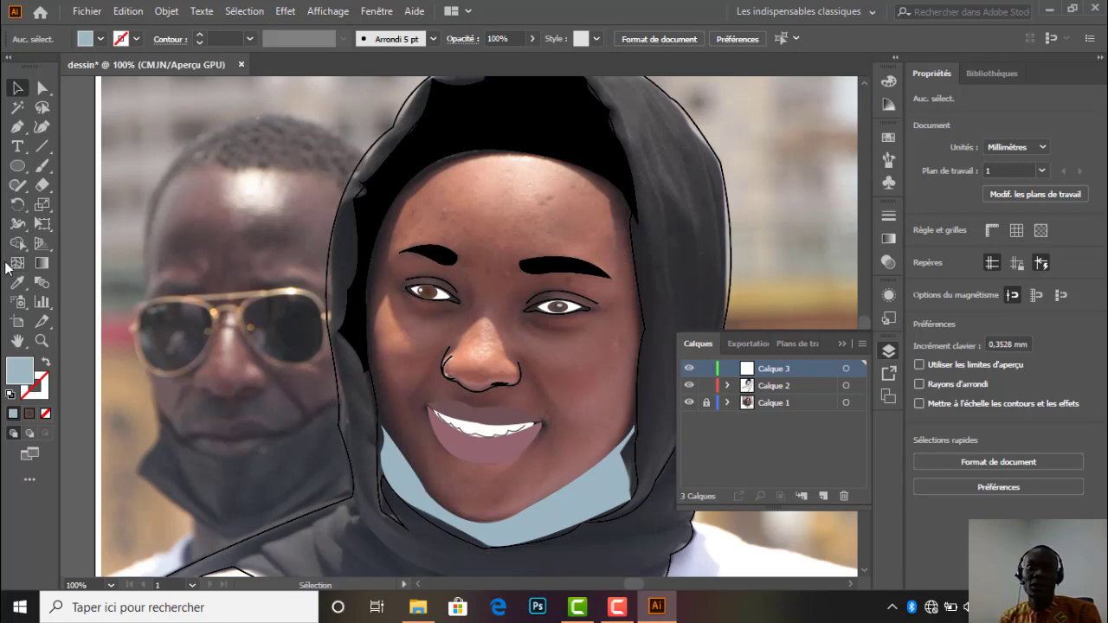
click(18, 126)
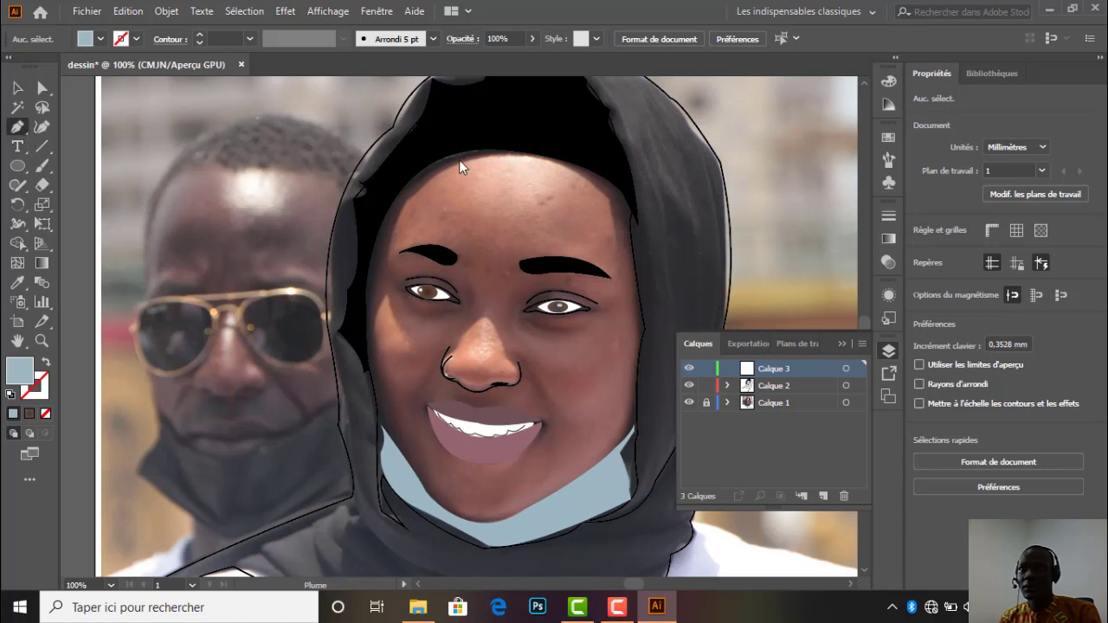
click(634, 420)
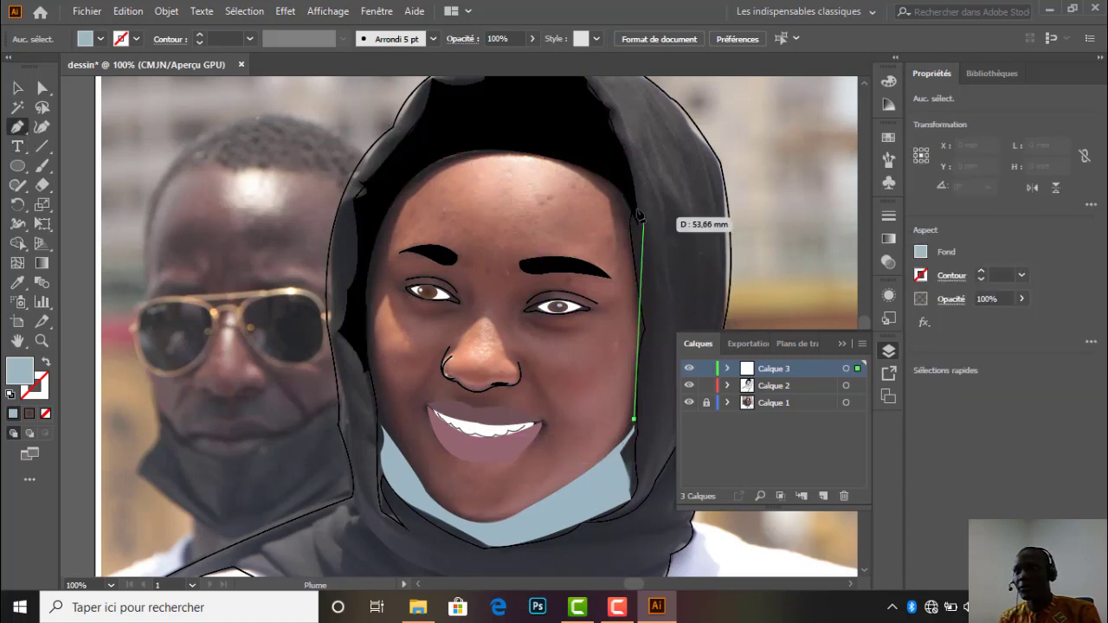
drag(627, 192, 642, 328)
drag(612, 541, 592, 129)
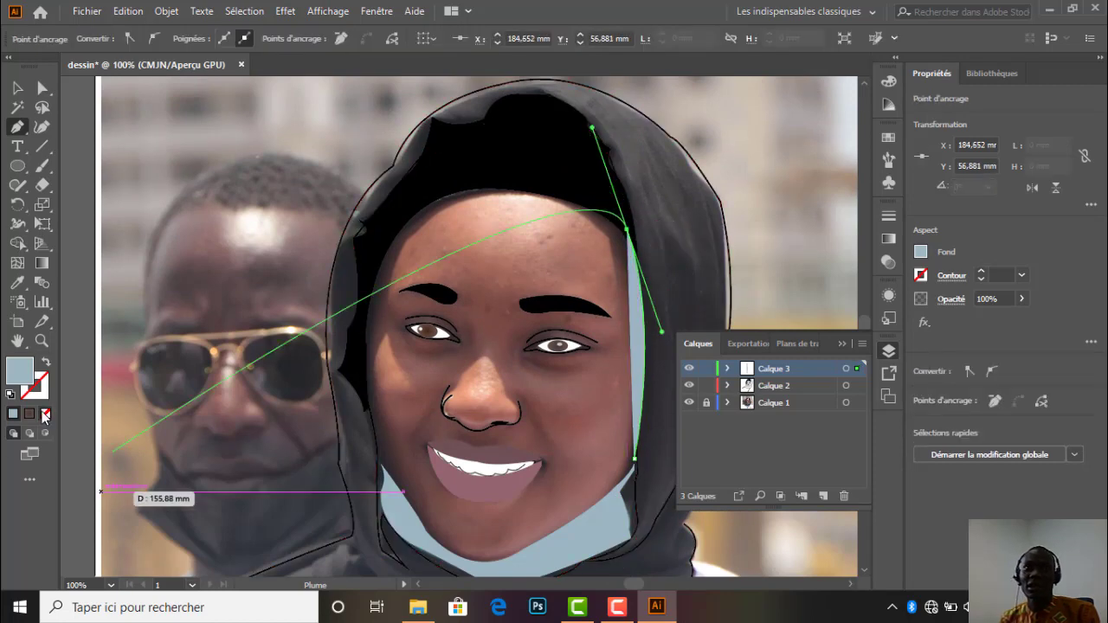
With no fill and a black stroke, continue the face outline over the forehead and down to the left cheek.
click(45, 414)
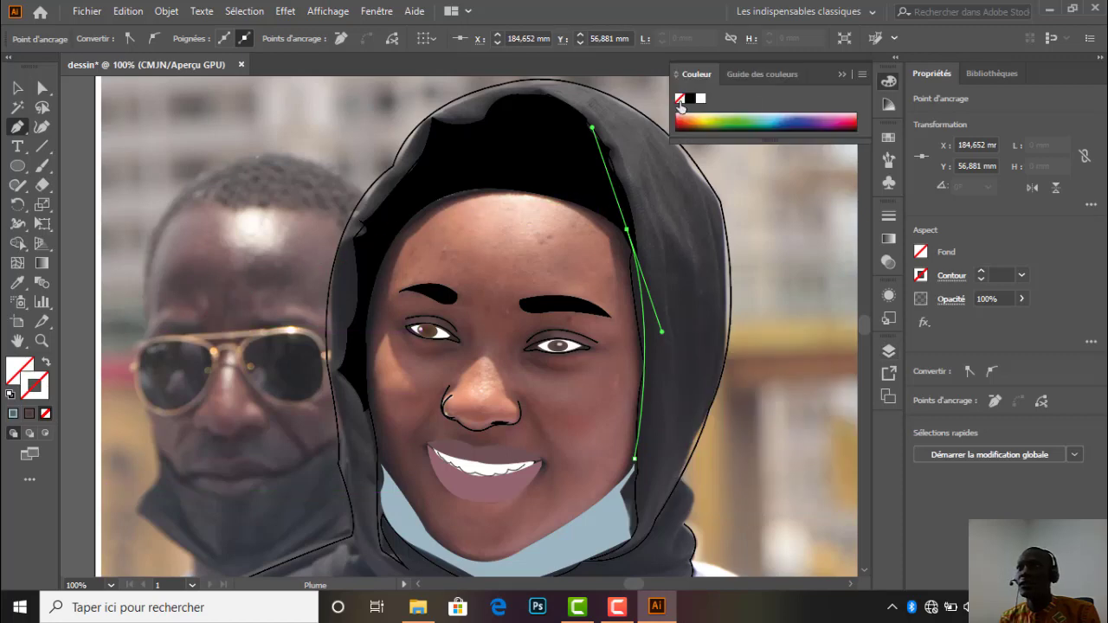
click(691, 98)
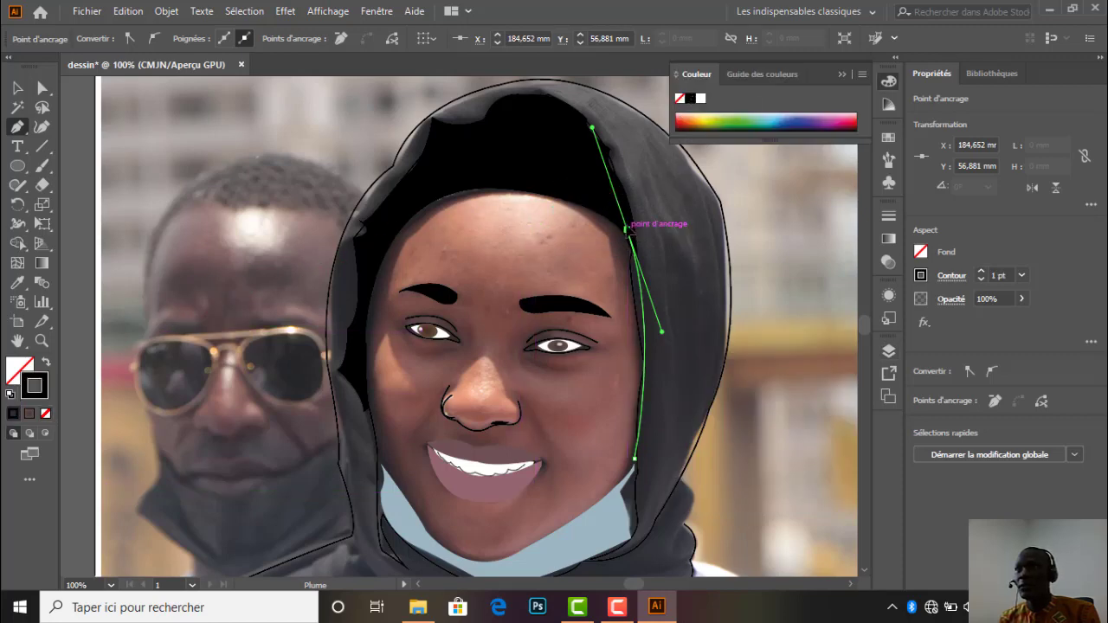
click(626, 229)
drag(471, 183, 367, 192)
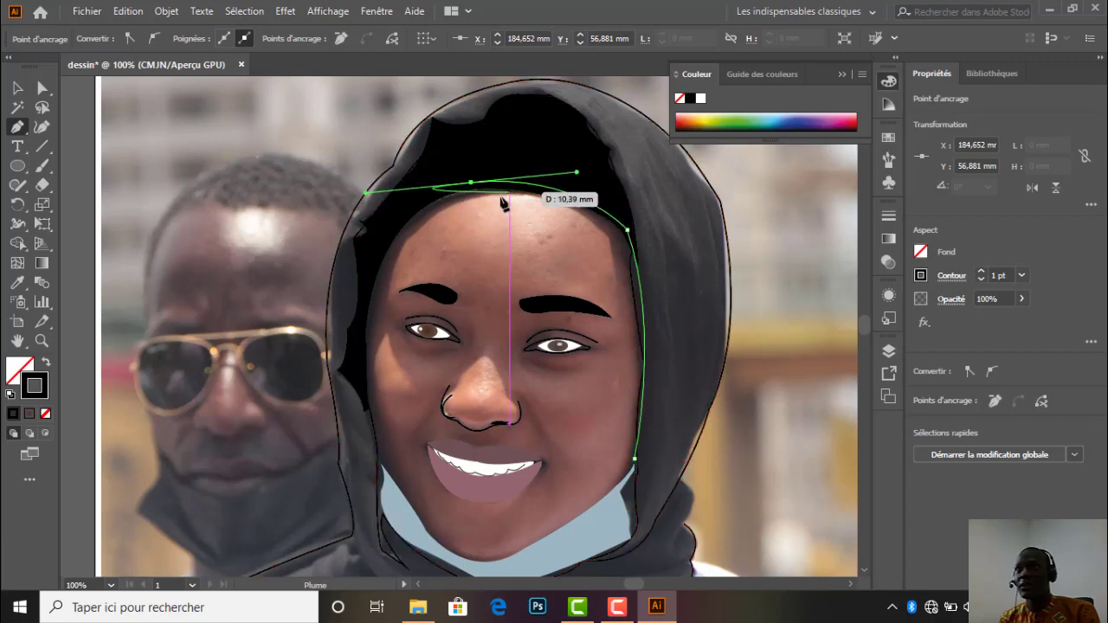
click(471, 185)
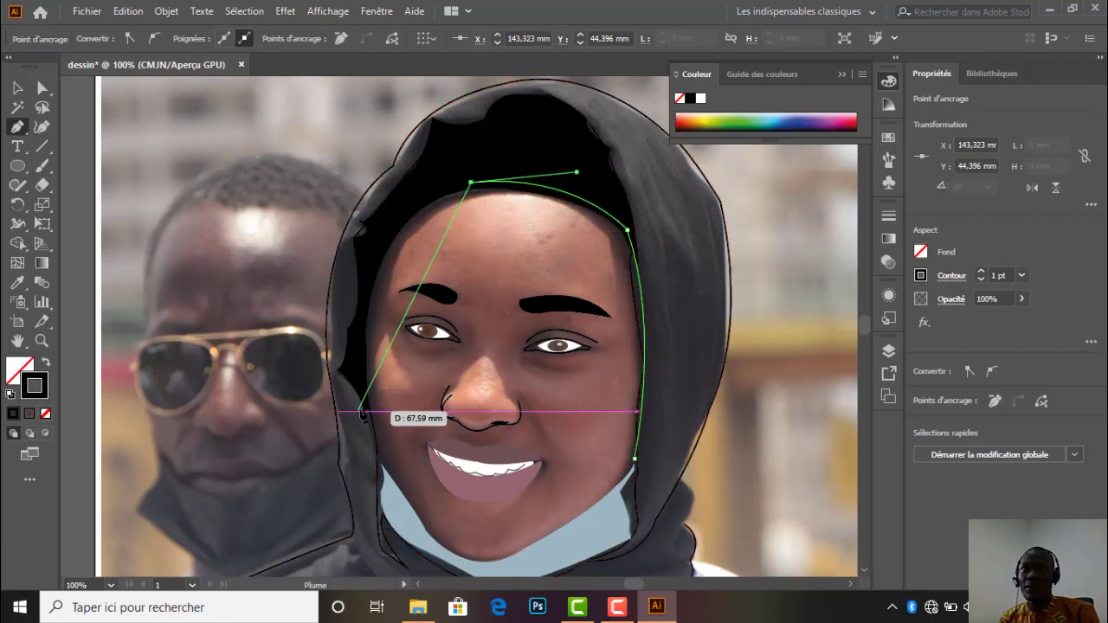
drag(365, 413, 407, 449)
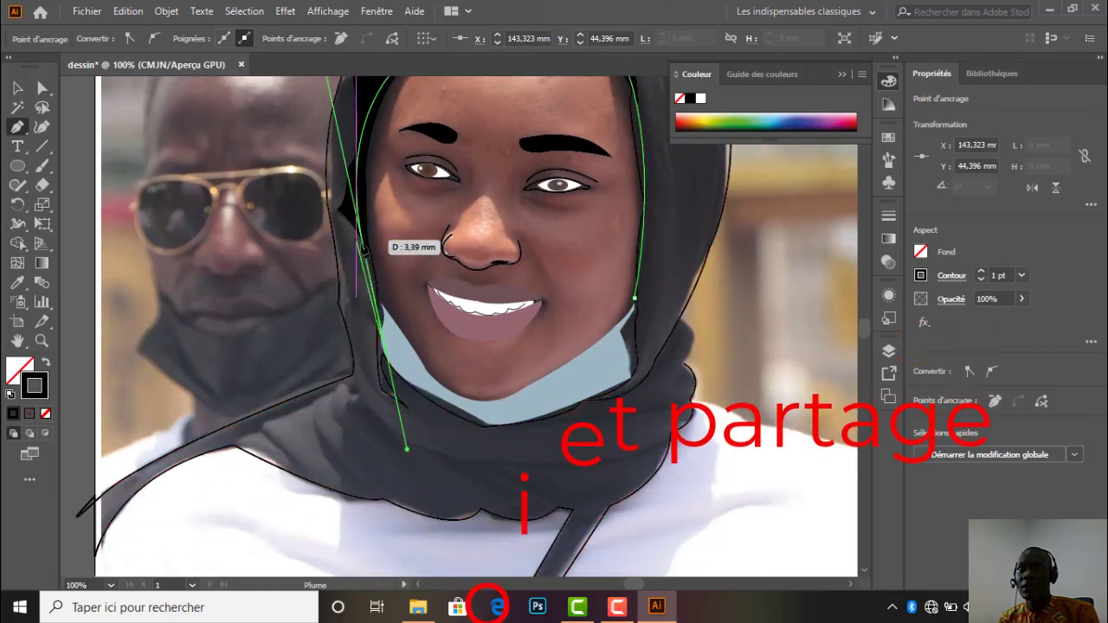
click(365, 251)
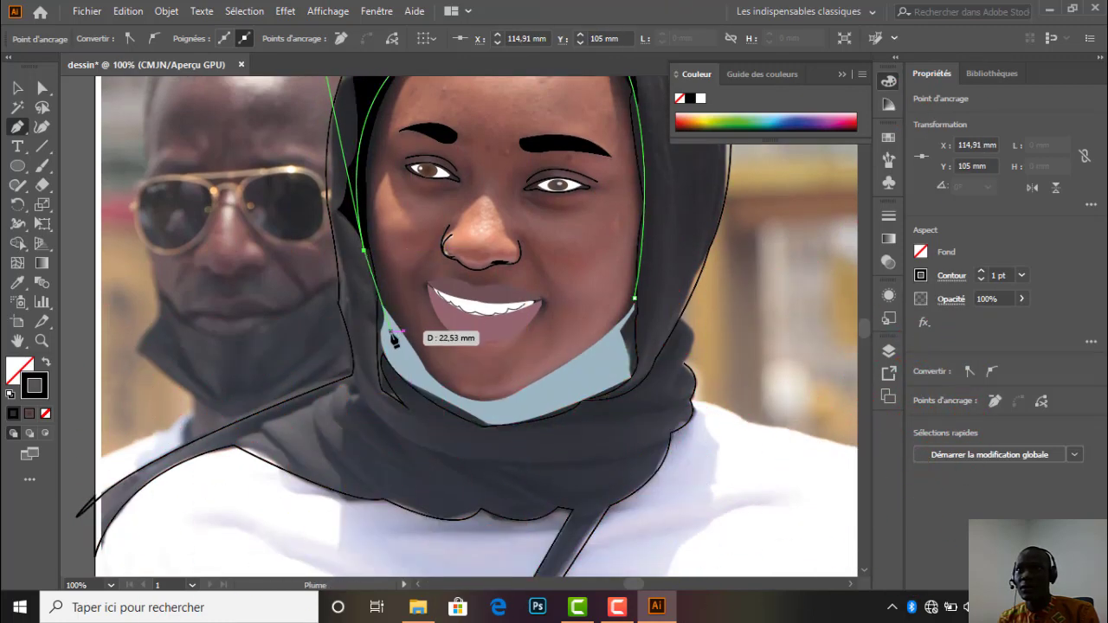
Trace the left jaw and the chin over the mask, and close the face outline at its starting point on the right cheek.
click(375, 299)
drag(407, 364, 502, 411)
click(465, 404)
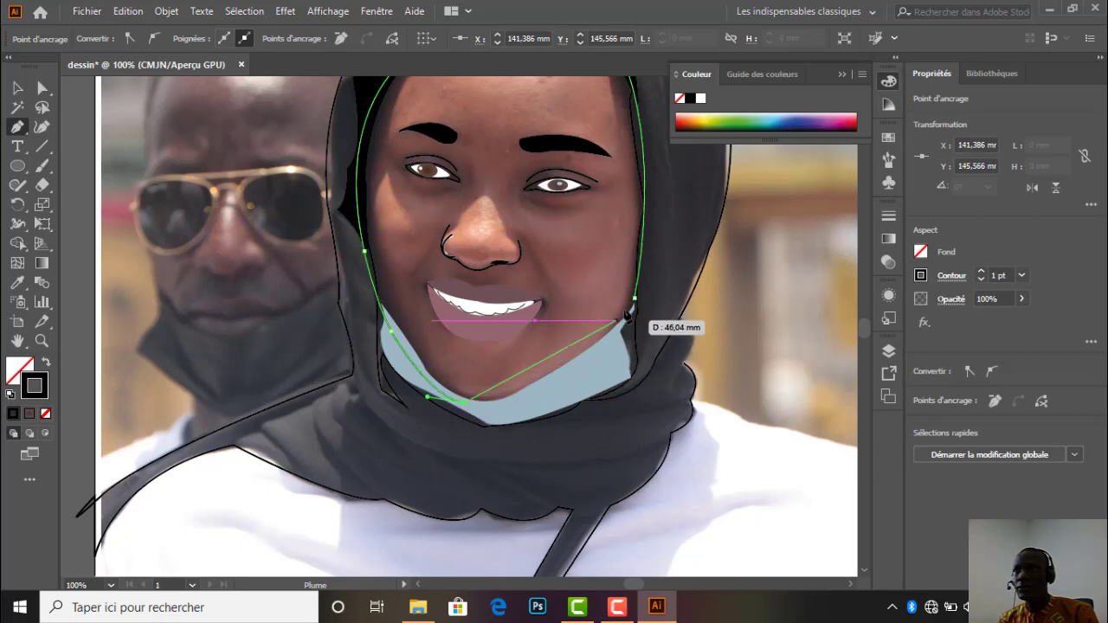
drag(635, 299, 660, 173)
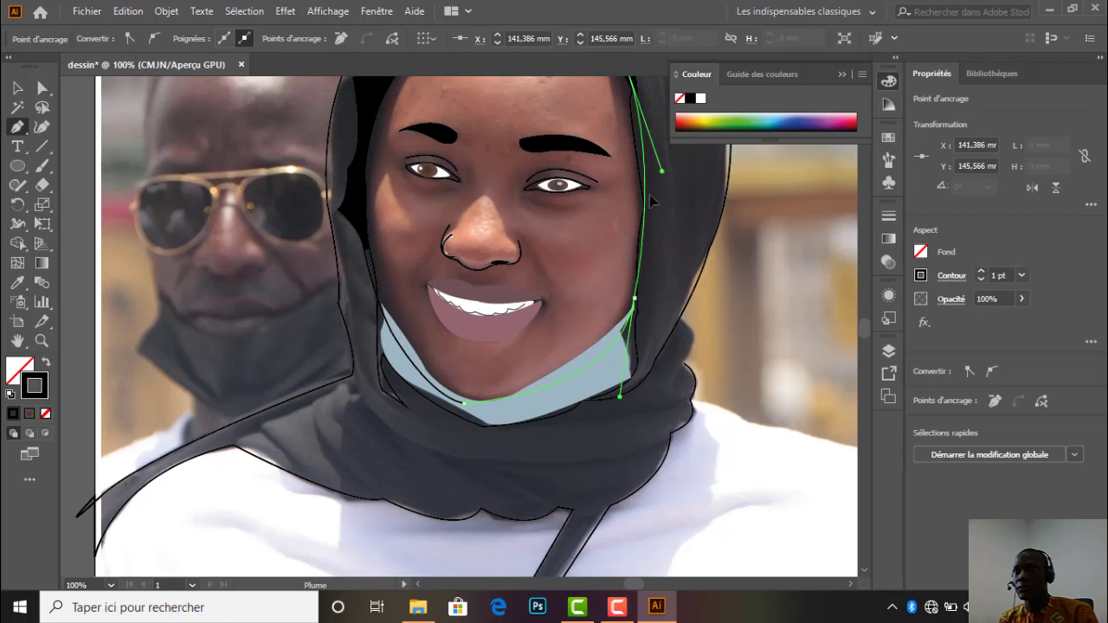
drag(650, 184, 649, 183)
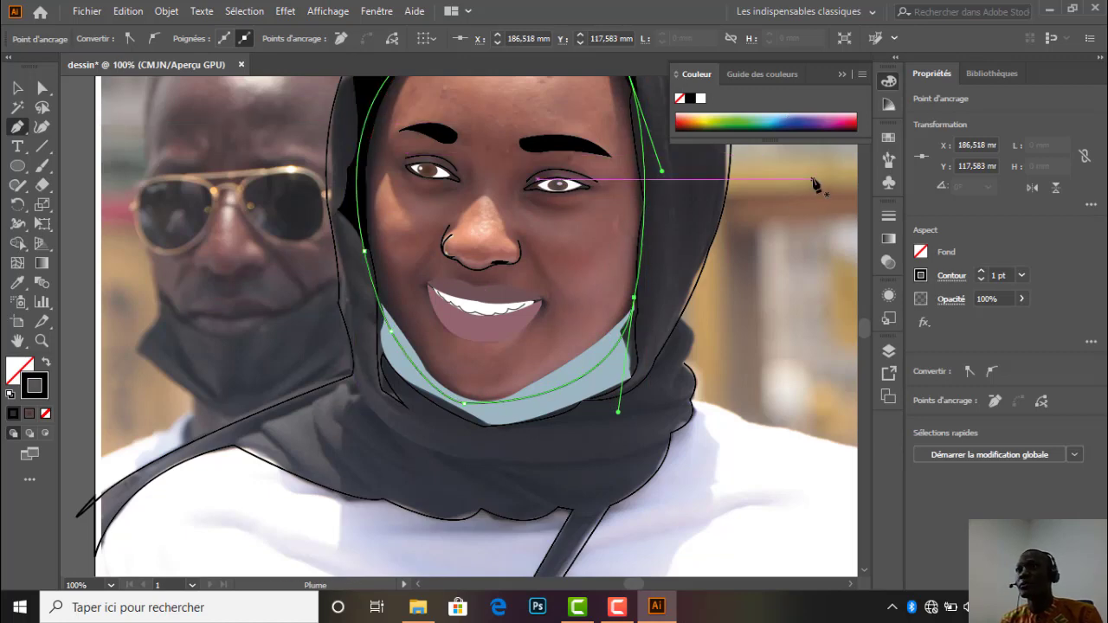
Give the closed face shape a green stroke and a dark brown swatch fill.
click(717, 119)
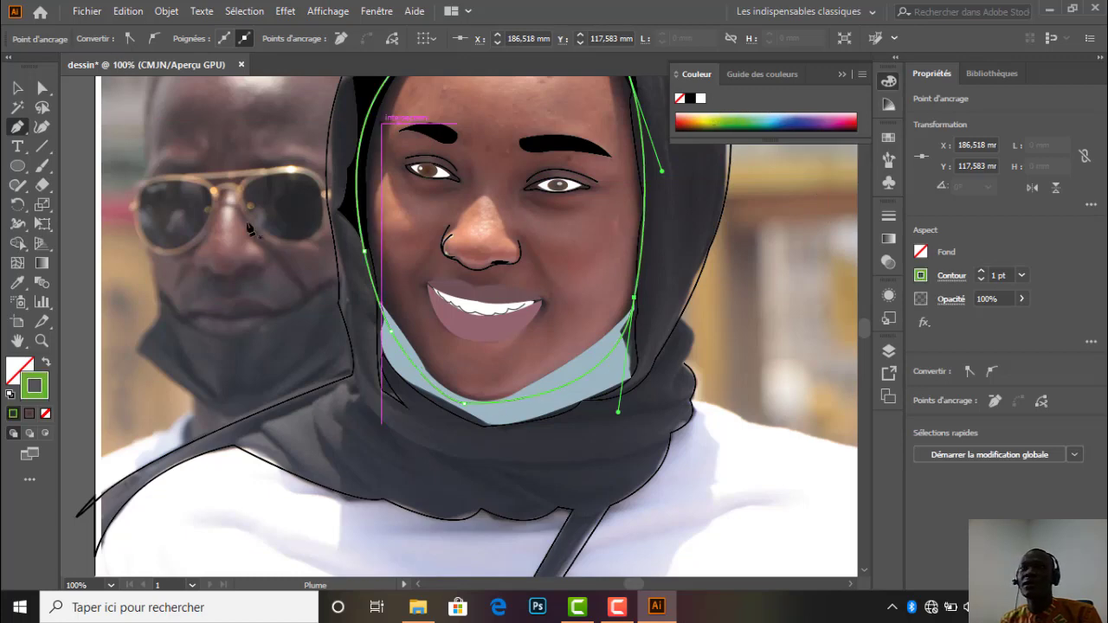
click(17, 369)
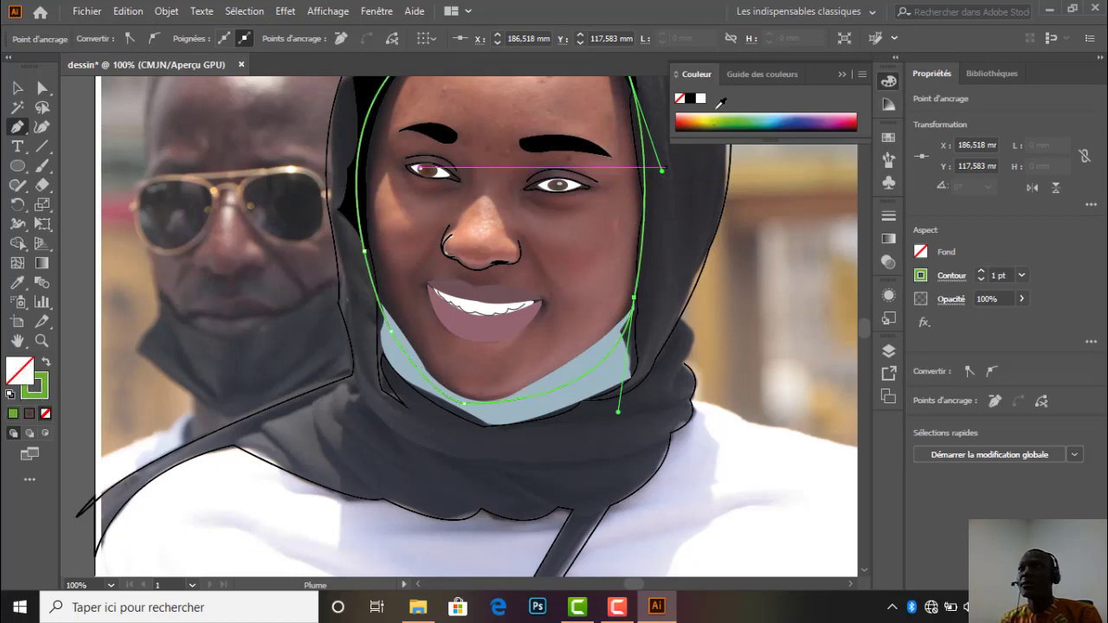
click(922, 252)
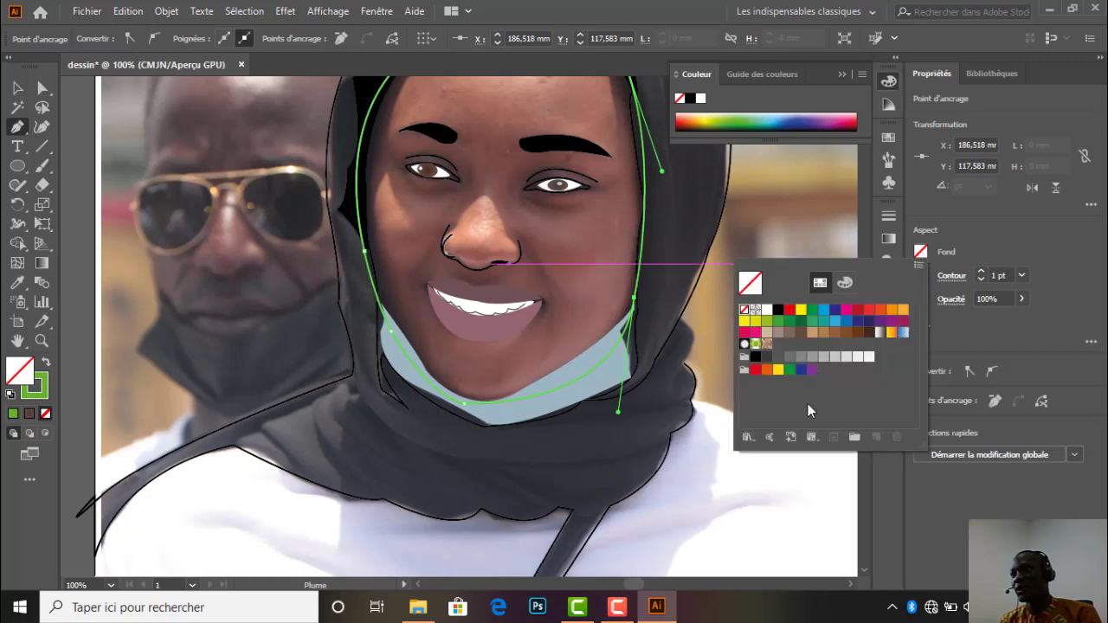
click(857, 335)
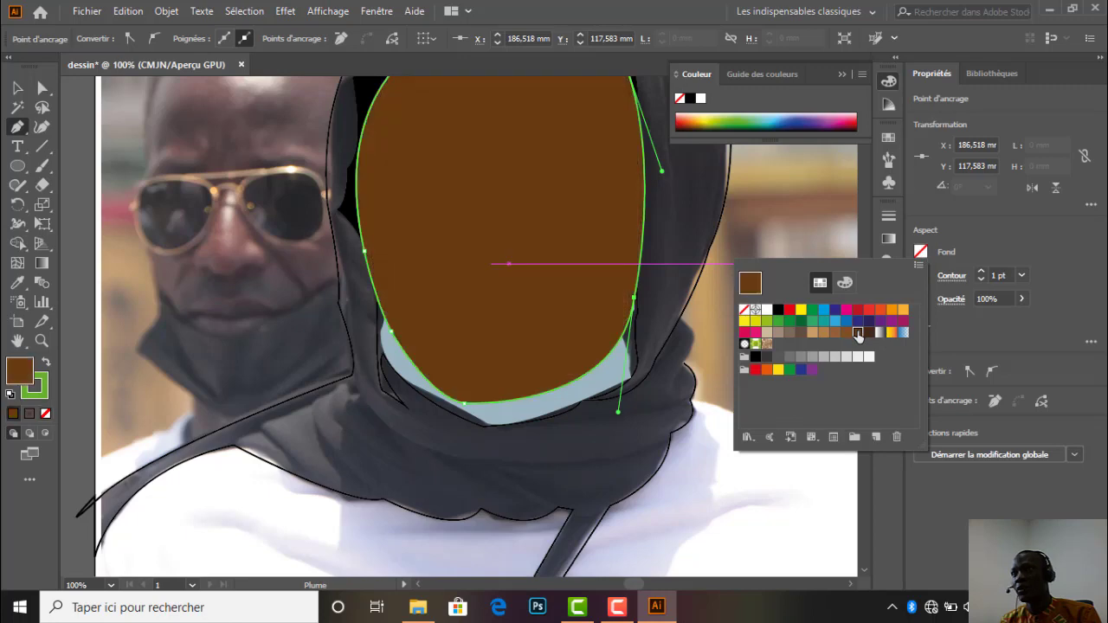
Try several swatches from the Tons de chair library as the face fill, settle on the light grey-brown one and close the library.
click(748, 438)
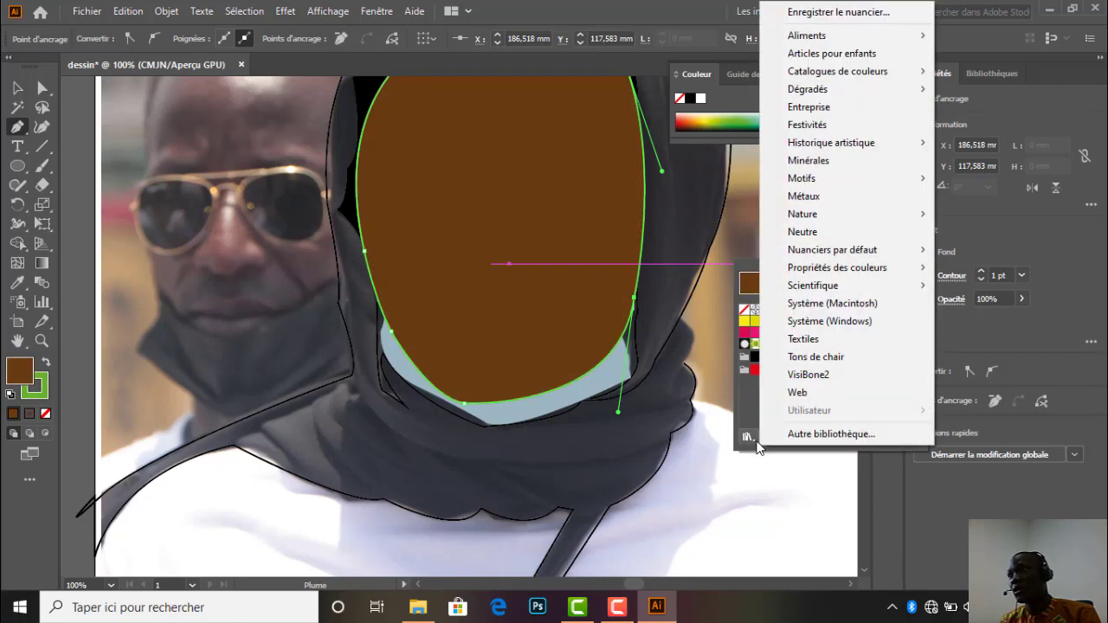
click(833, 358)
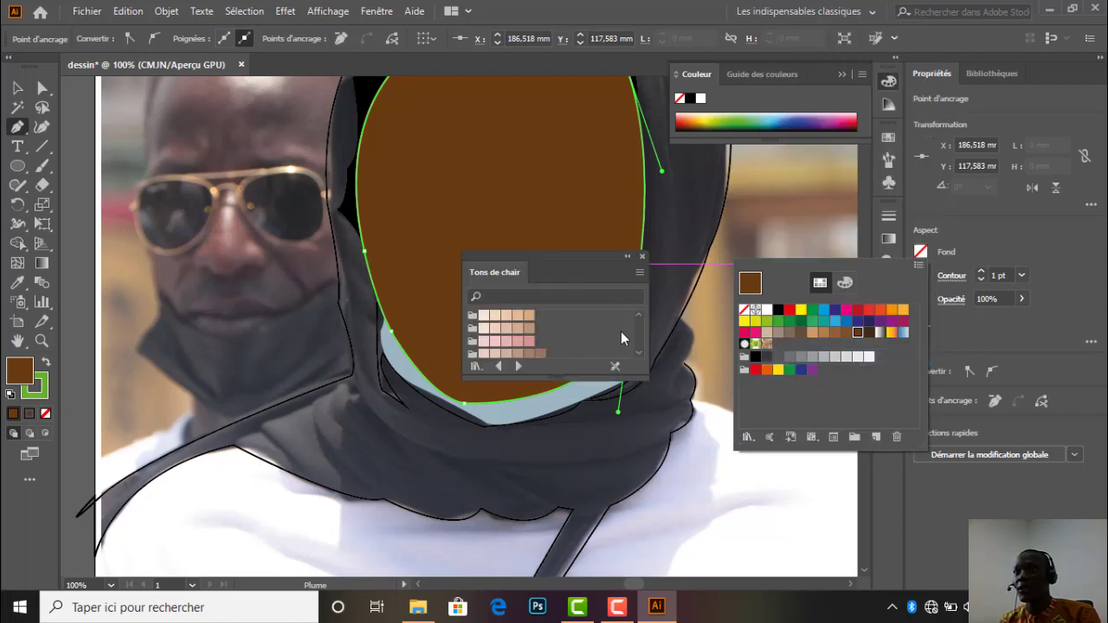
click(529, 315)
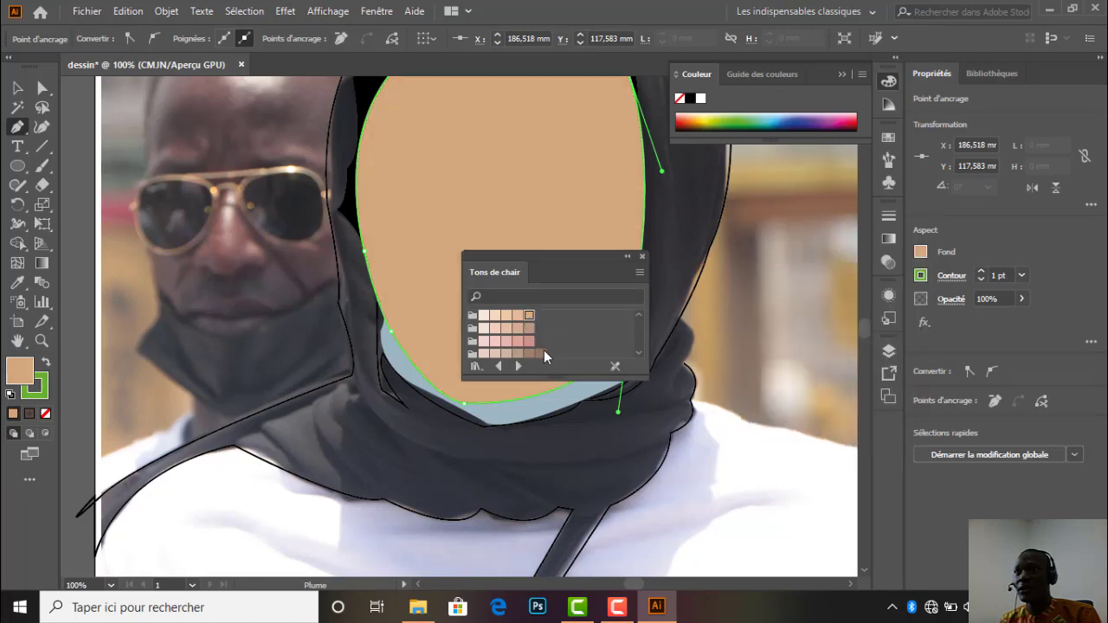
click(541, 353)
scroll(637, 356, down, 3)
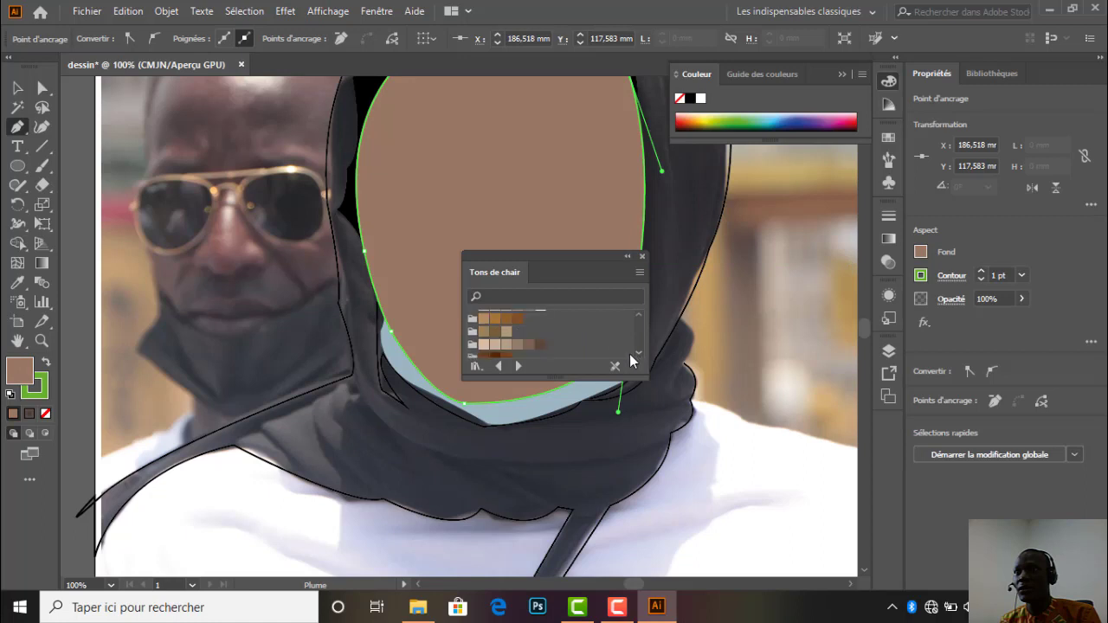
click(521, 323)
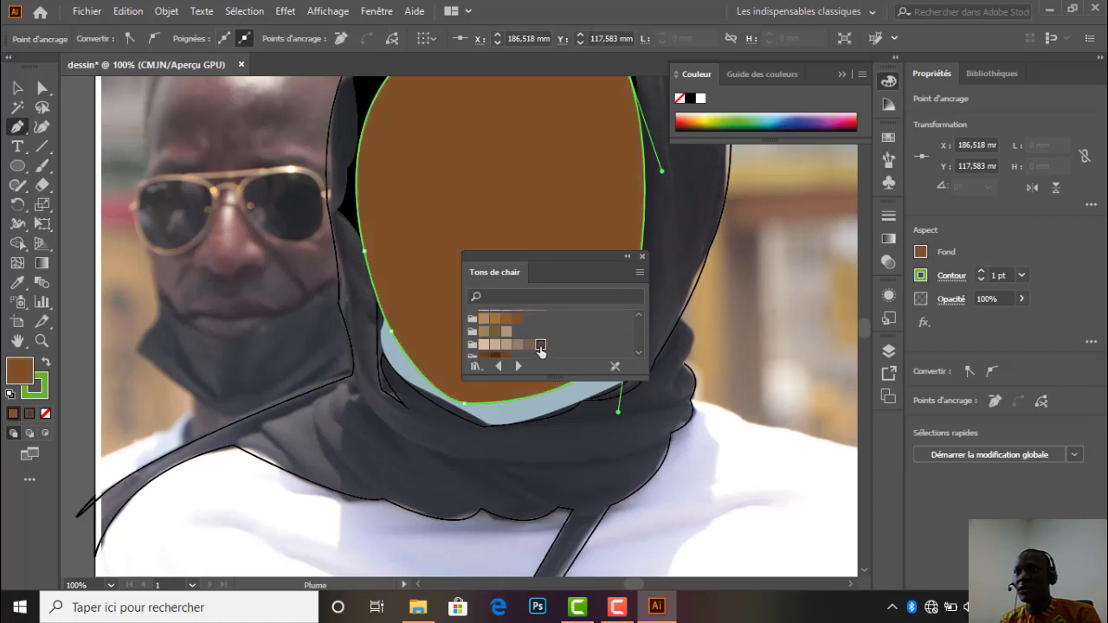
click(516, 357)
click(529, 345)
scroll(636, 353, down, 2)
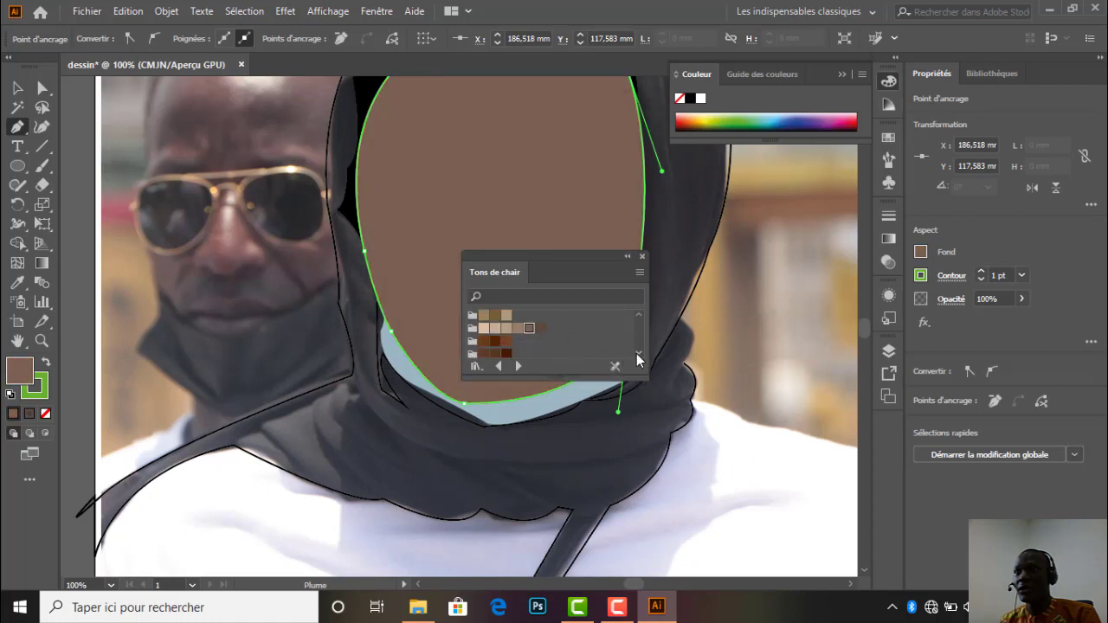
click(506, 337)
click(485, 349)
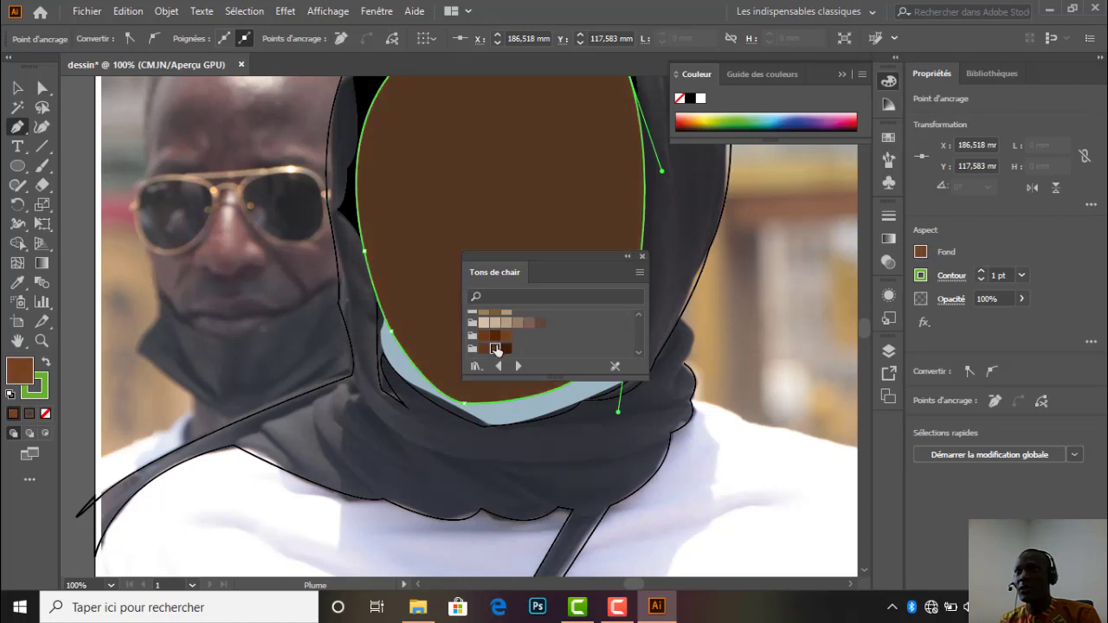
click(484, 336)
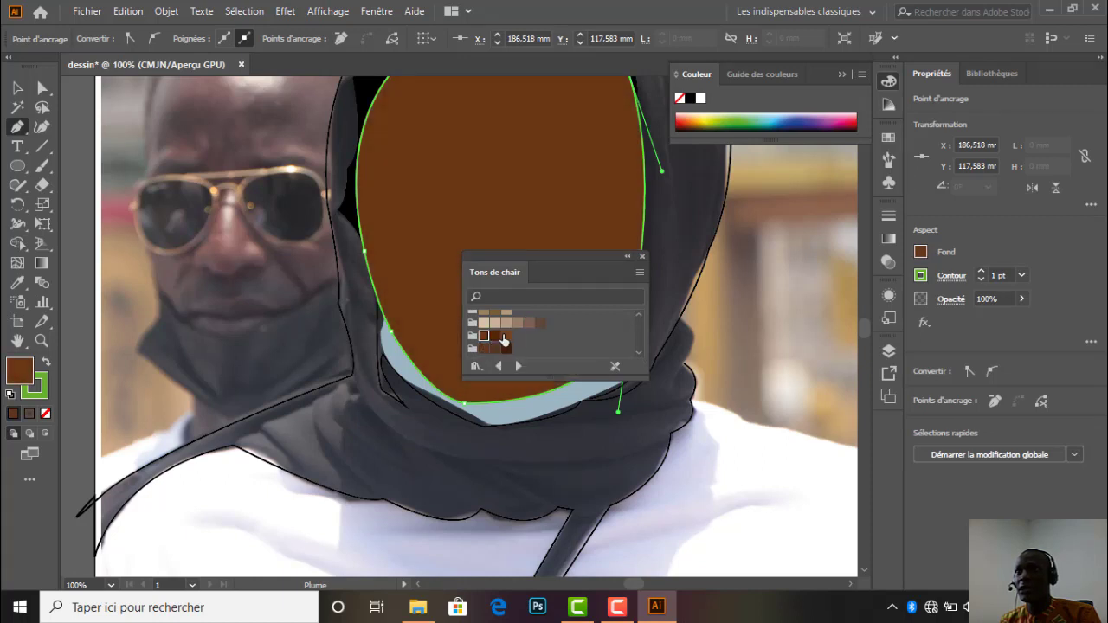
click(506, 336)
click(527, 322)
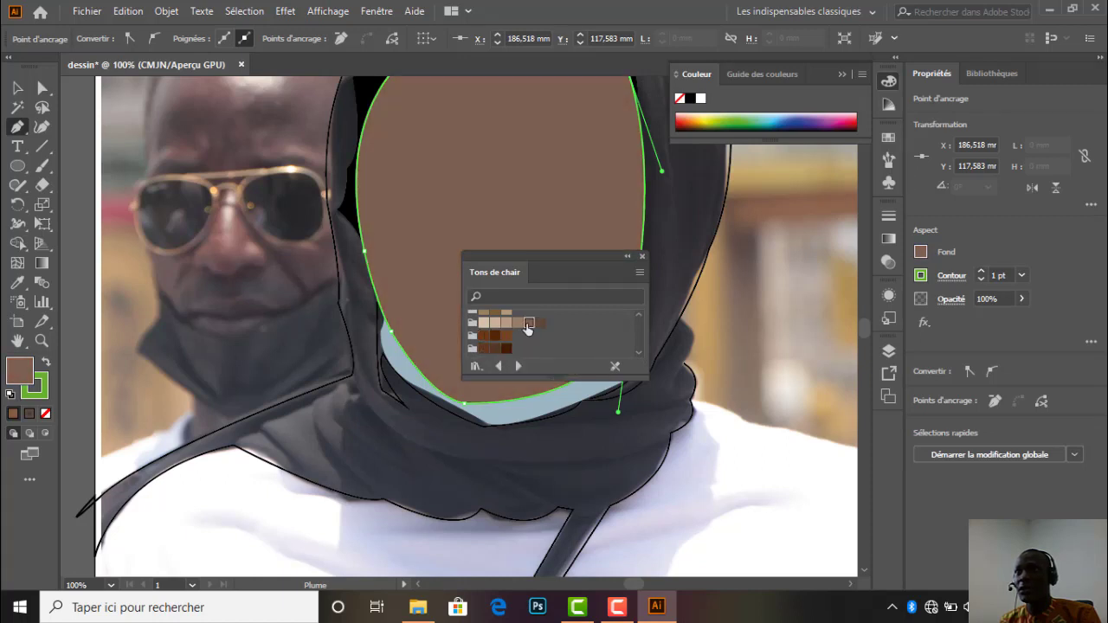
click(495, 349)
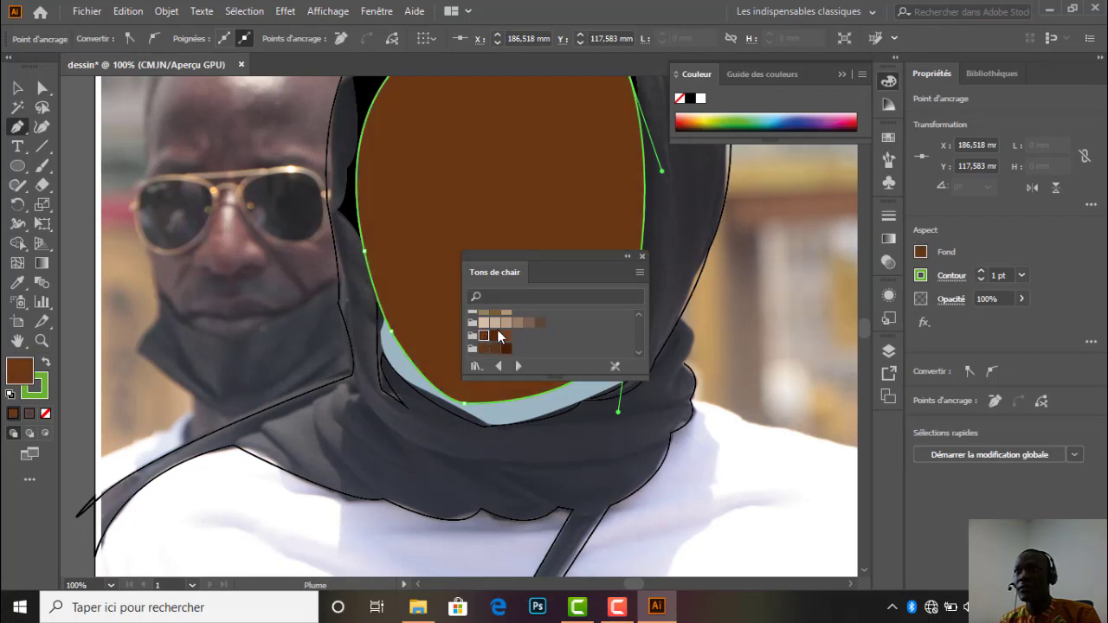
click(507, 336)
click(517, 323)
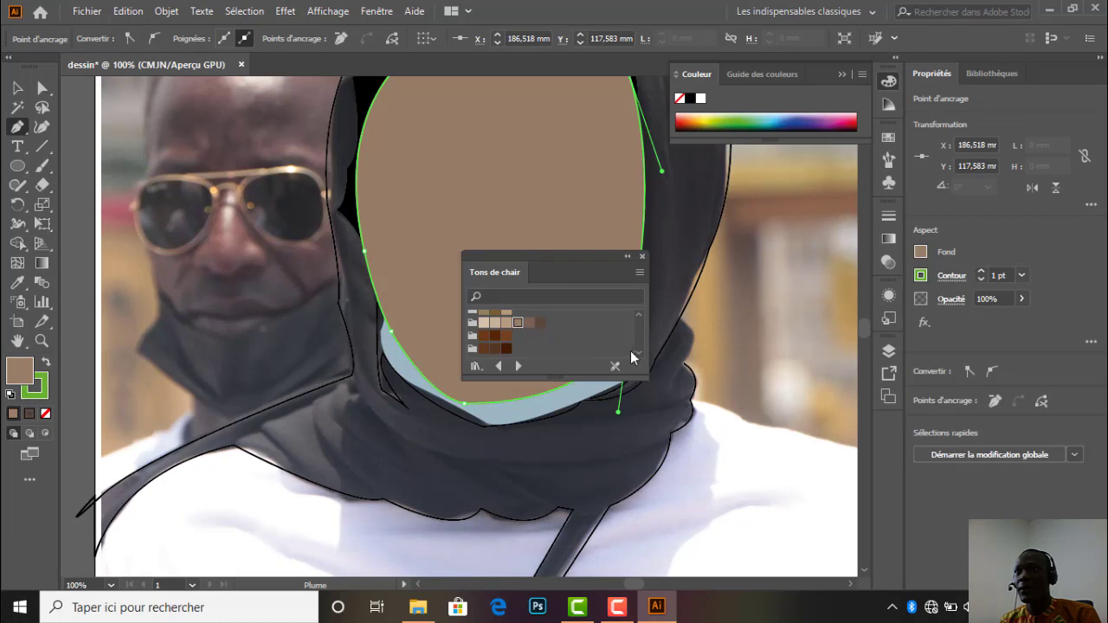
click(627, 258)
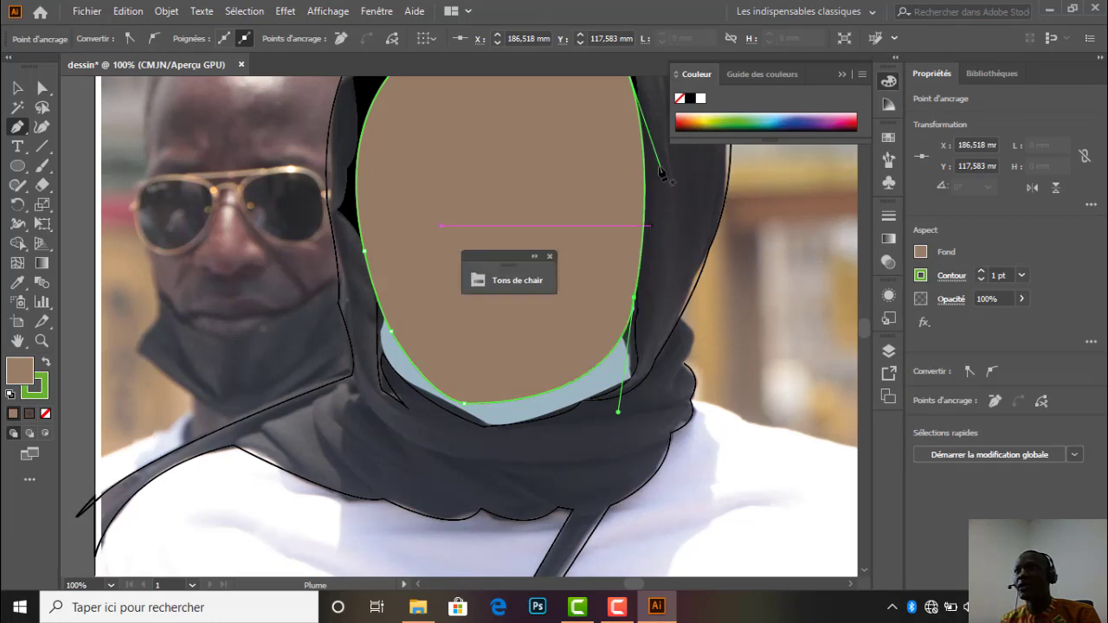
click(547, 258)
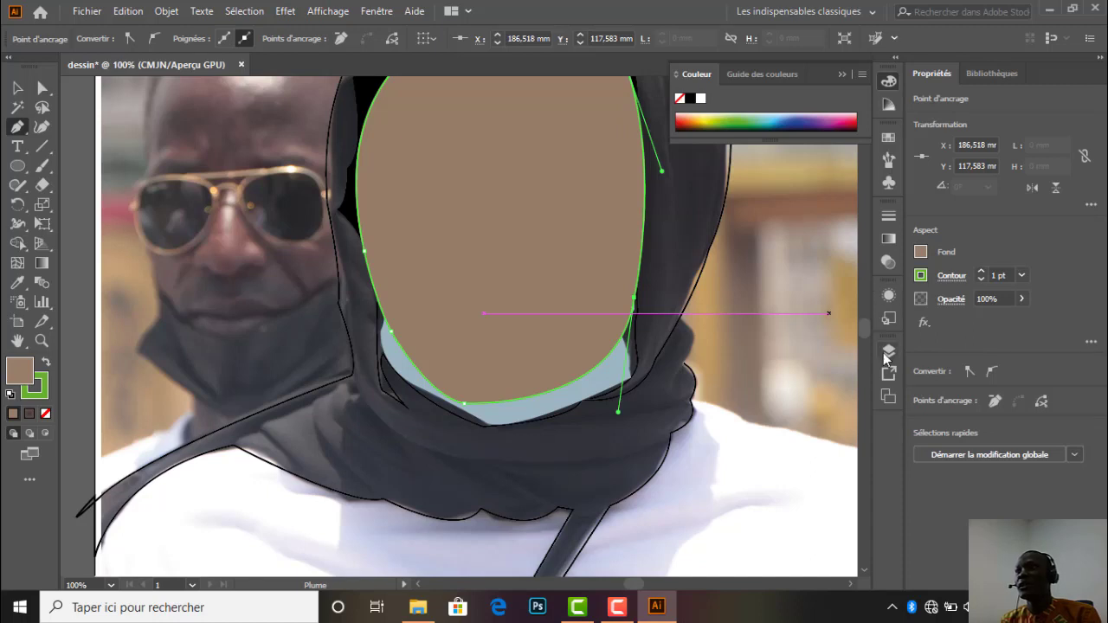
Move the face layer Calque 3 below Calque 2 in the layer order.
scroll(708, 345, up, 2)
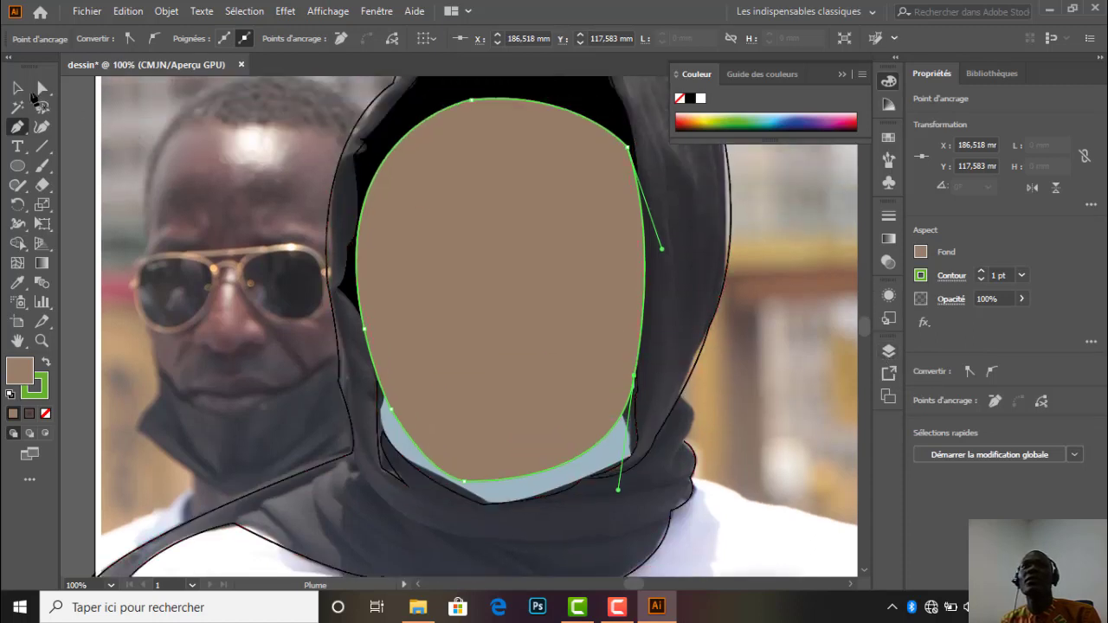
key(v)
click(888, 351)
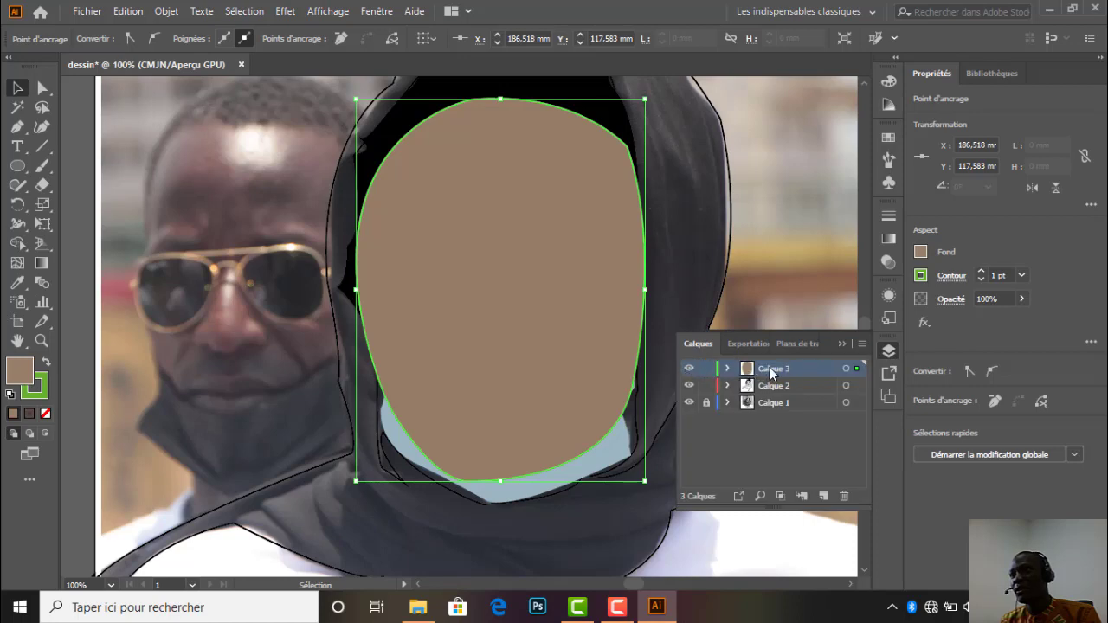
drag(773, 373, 775, 396)
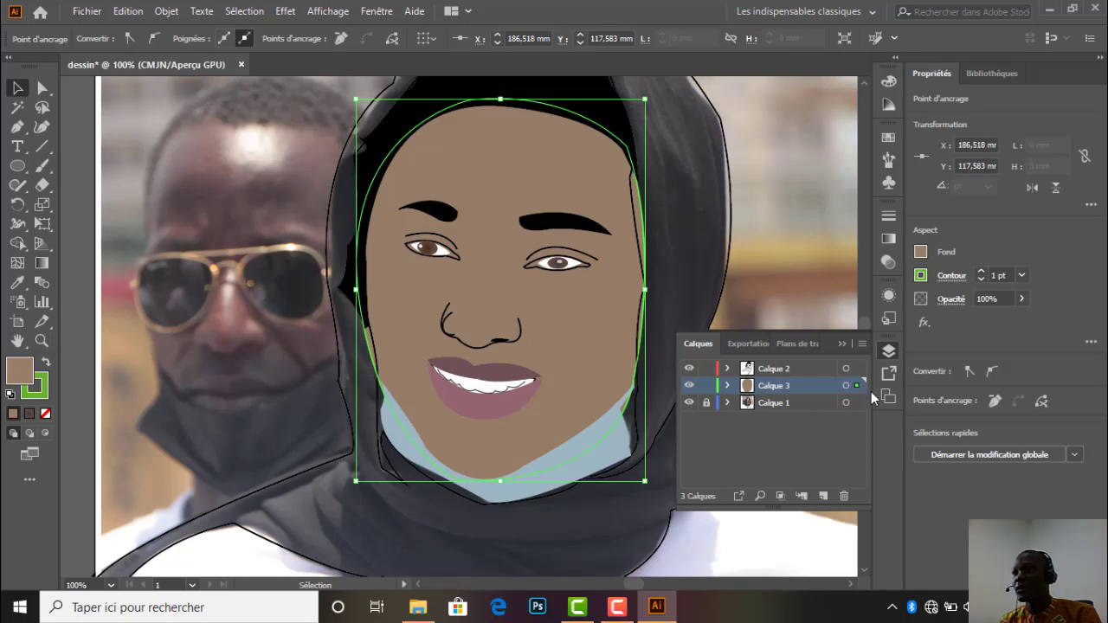
Reduce the opacity of the face shape on Calque 3 to 22% so the photo shows through.
click(1021, 299)
drag(1014, 321, 980, 322)
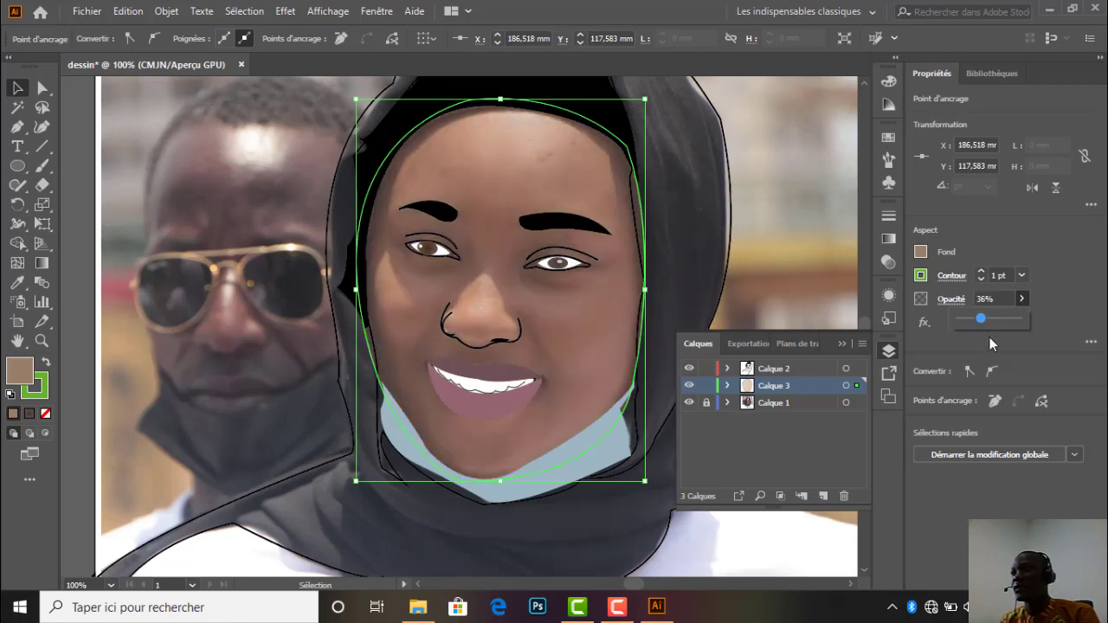
drag(974, 317, 967, 316)
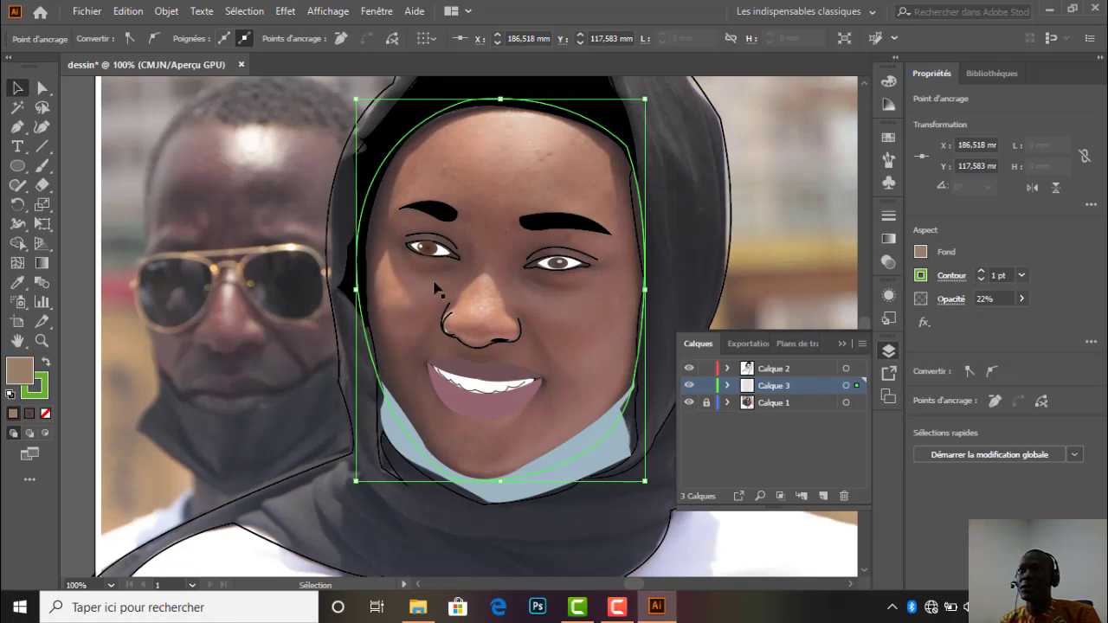
Select the whole face path, activate the Pen tool, and set the path to no fill with a black stroke.
click(496, 188)
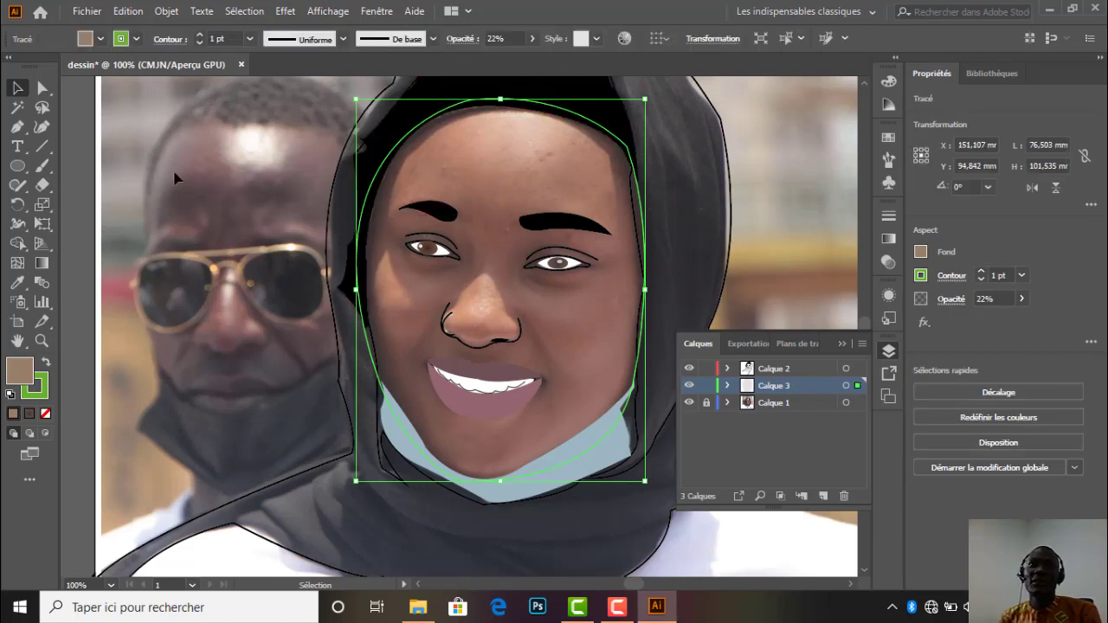
click(17, 128)
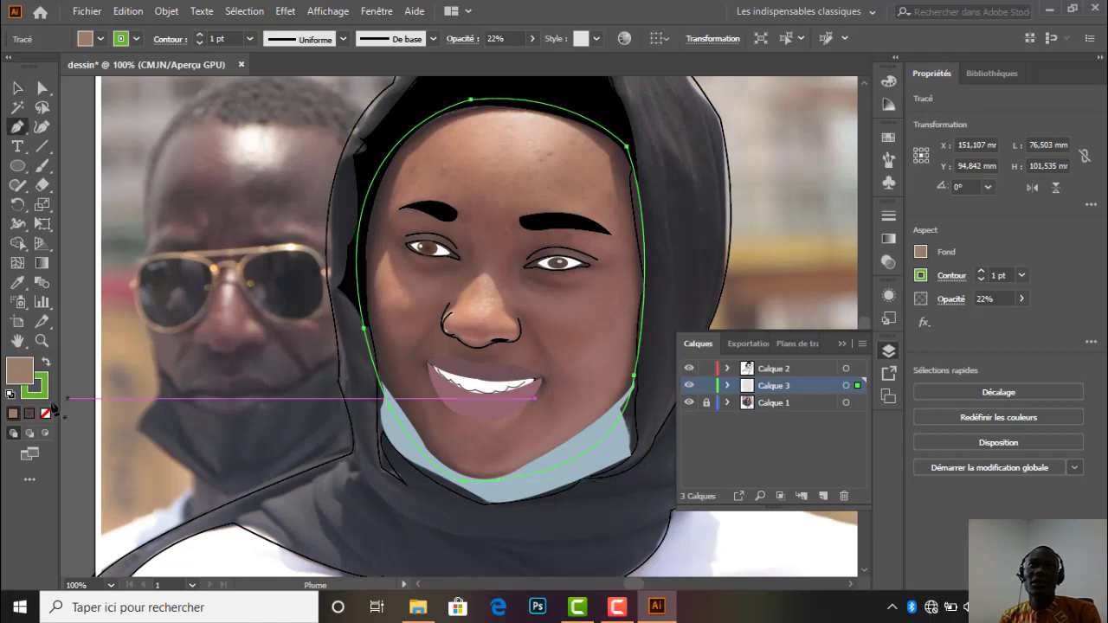
click(45, 413)
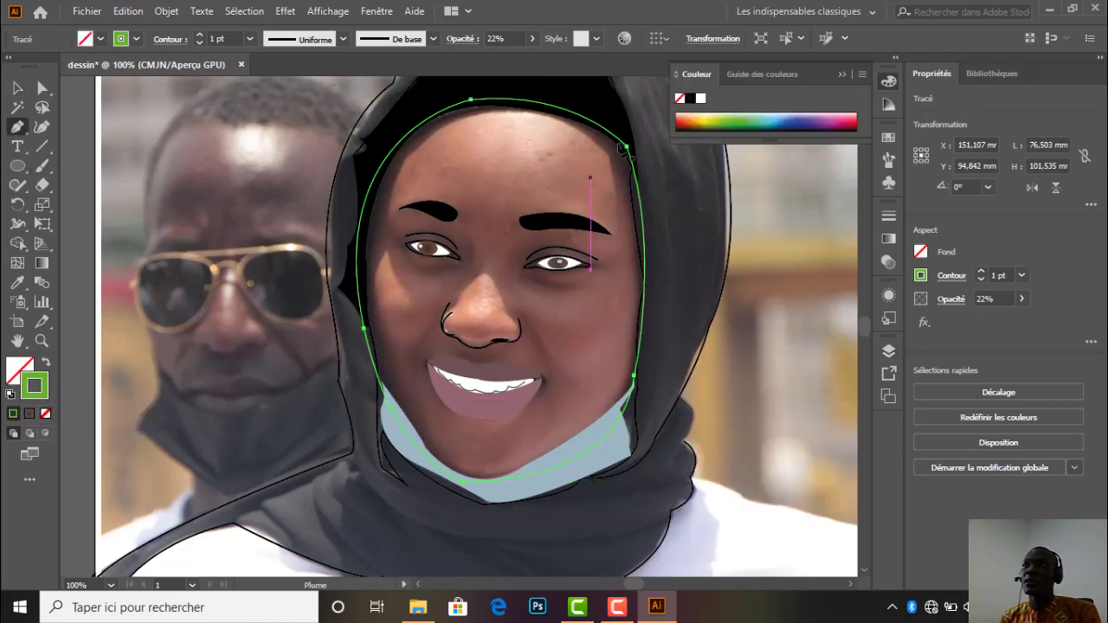
click(689, 99)
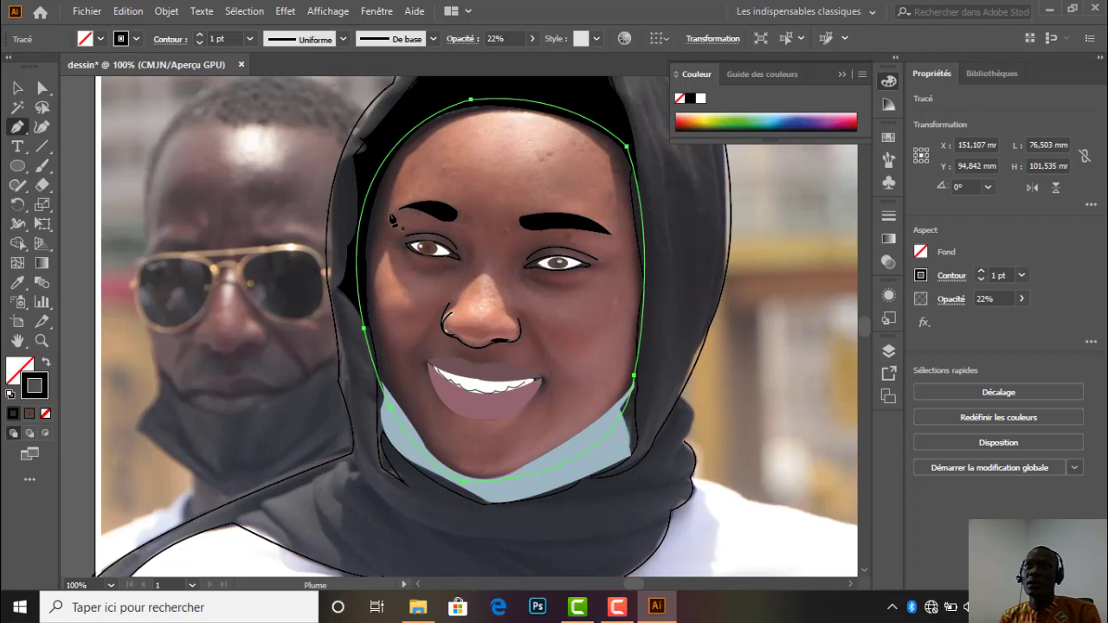
Trace the face shadow's inner edge with the Pen tool, from the left temple over the forehead and down to the right cheek.
click(388, 213)
click(491, 110)
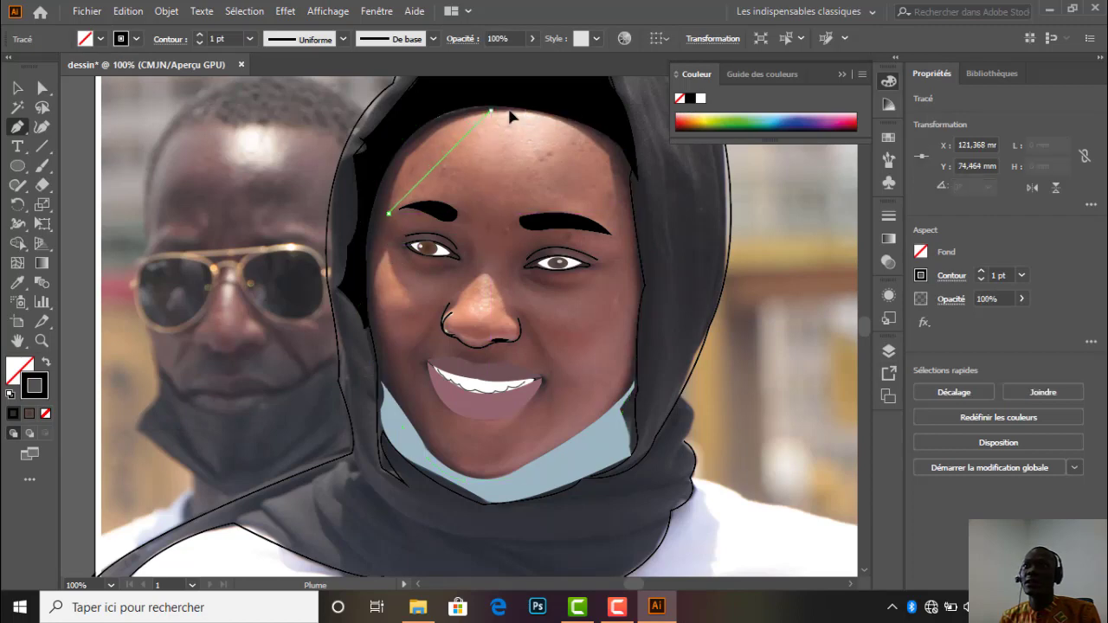
drag(490, 111, 594, 103)
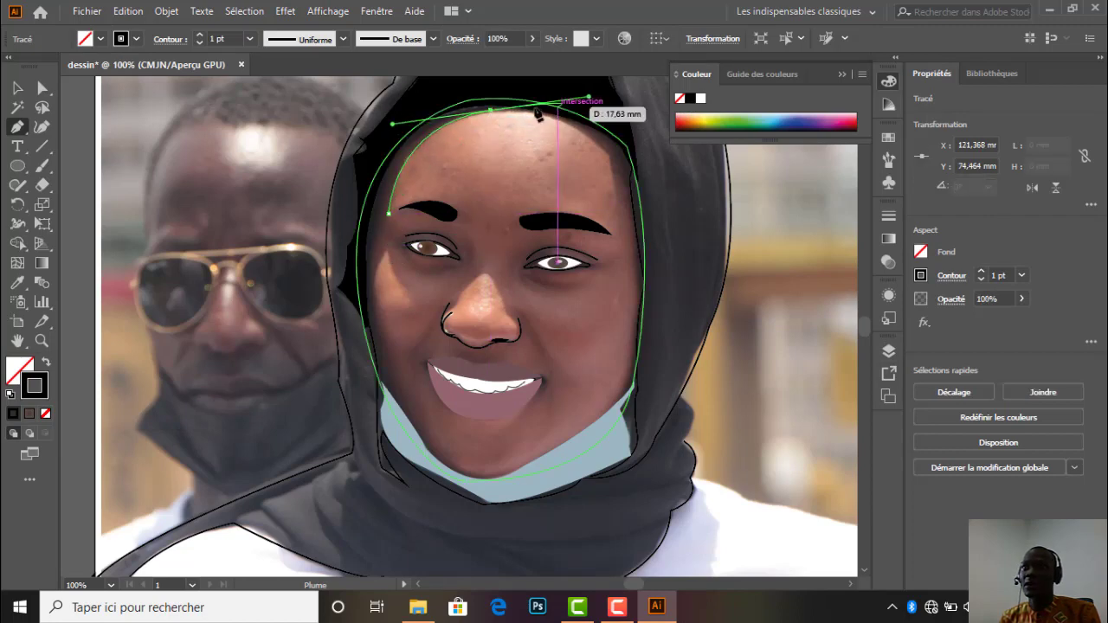
click(491, 111)
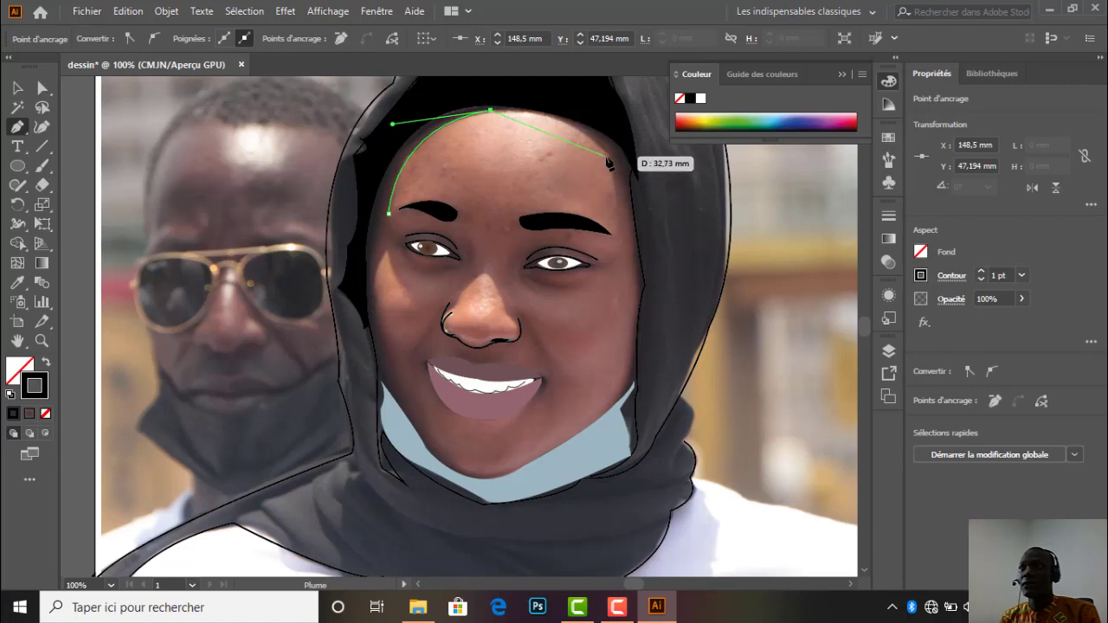
drag(610, 157, 616, 227)
click(611, 160)
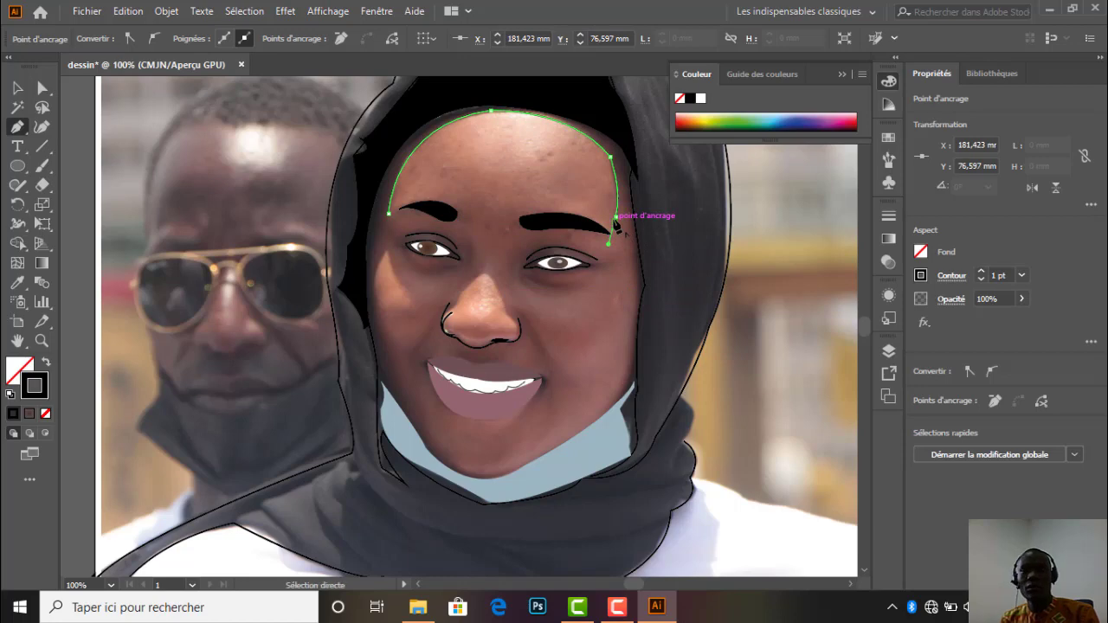
key(ctrl+z)
click(617, 217)
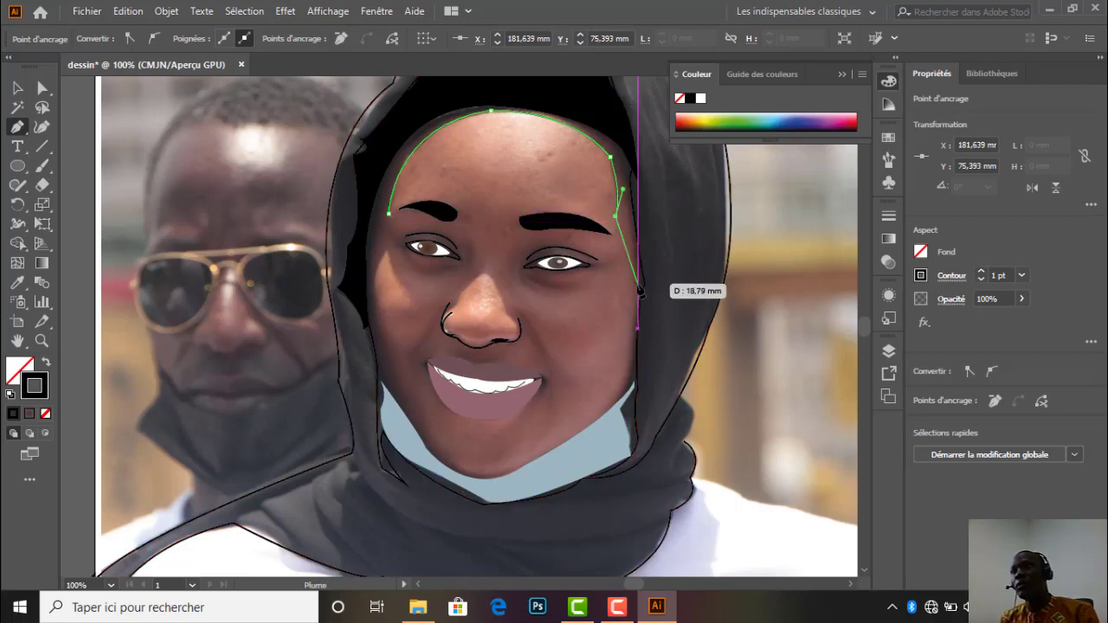
drag(637, 282, 633, 326)
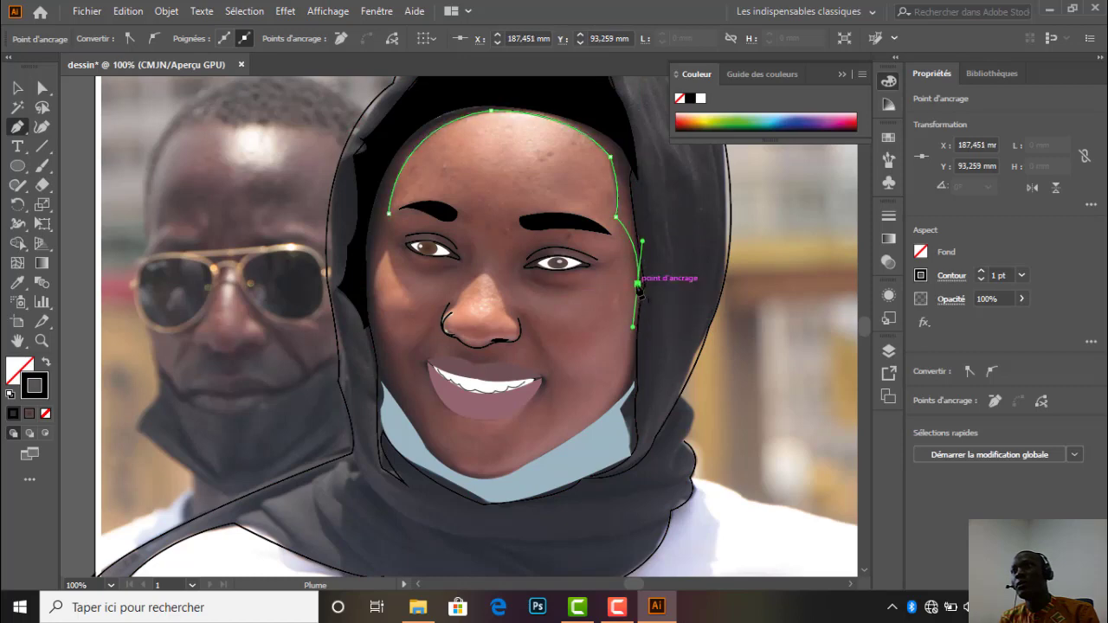
Continue the shadow outline back up the right side of the face and across the top of the forehead along the hood.
drag(627, 147, 606, 128)
scroll(609, 112, up, 2)
click(628, 225)
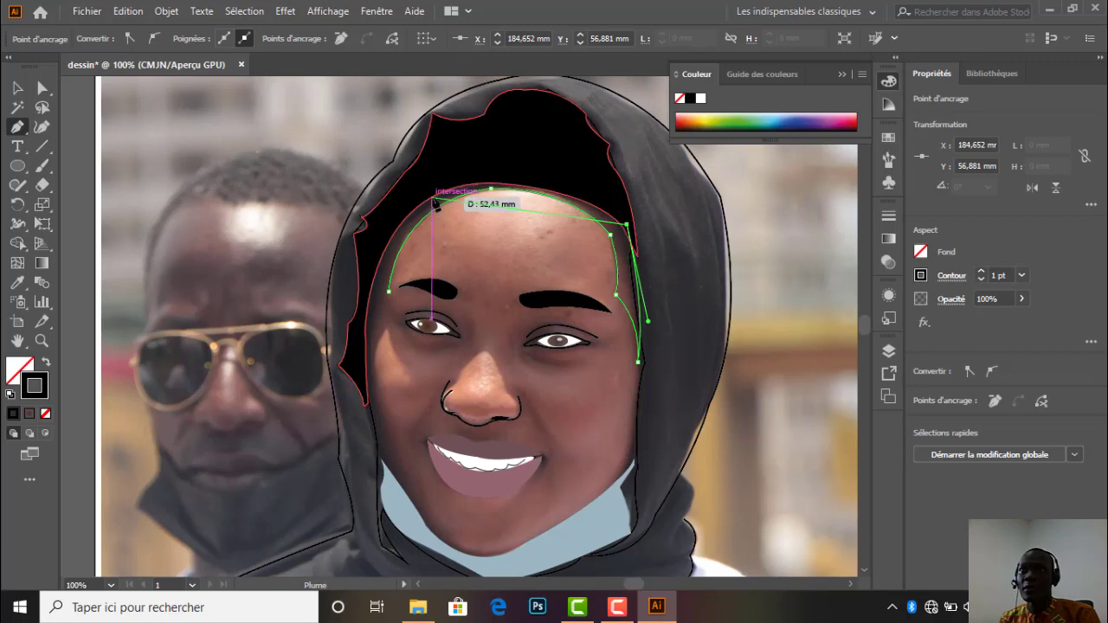
drag(433, 188, 315, 216)
click(433, 188)
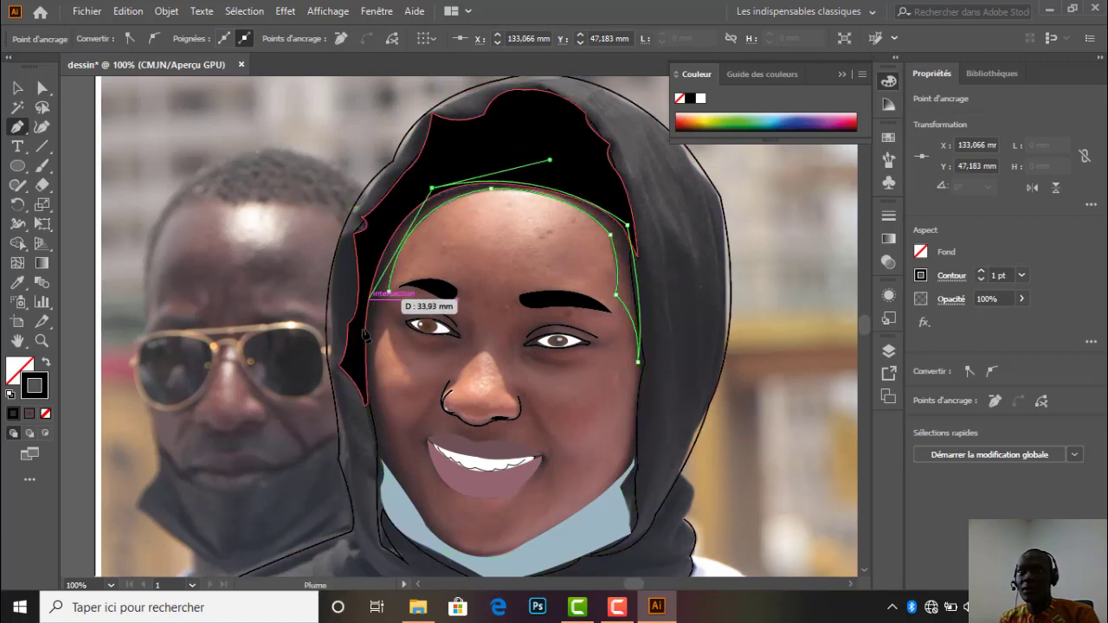
drag(367, 394, 393, 515)
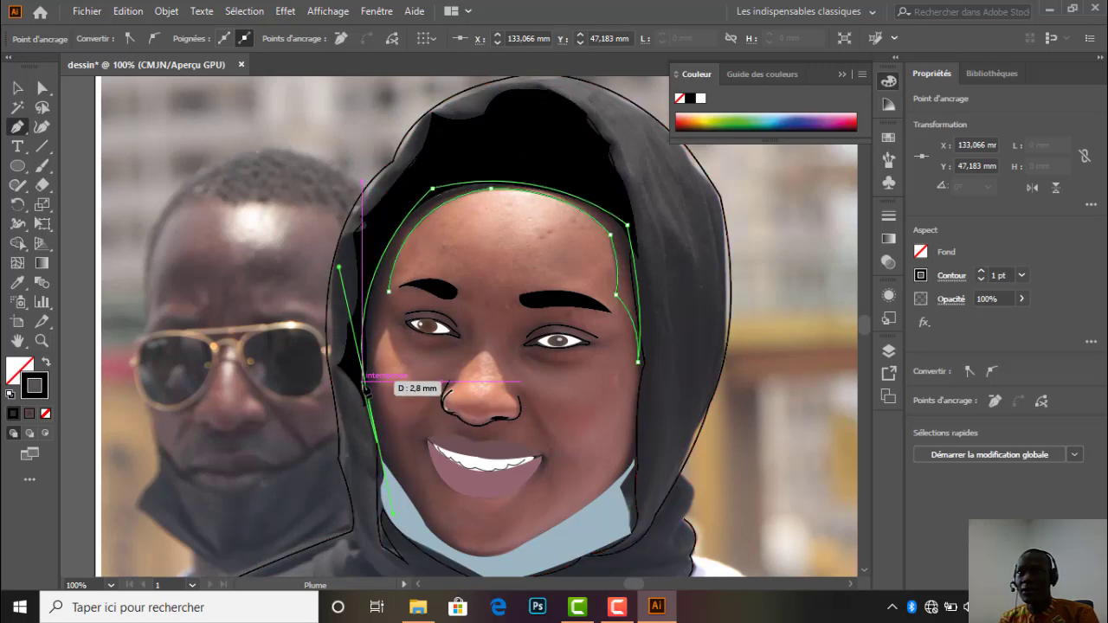
click(367, 392)
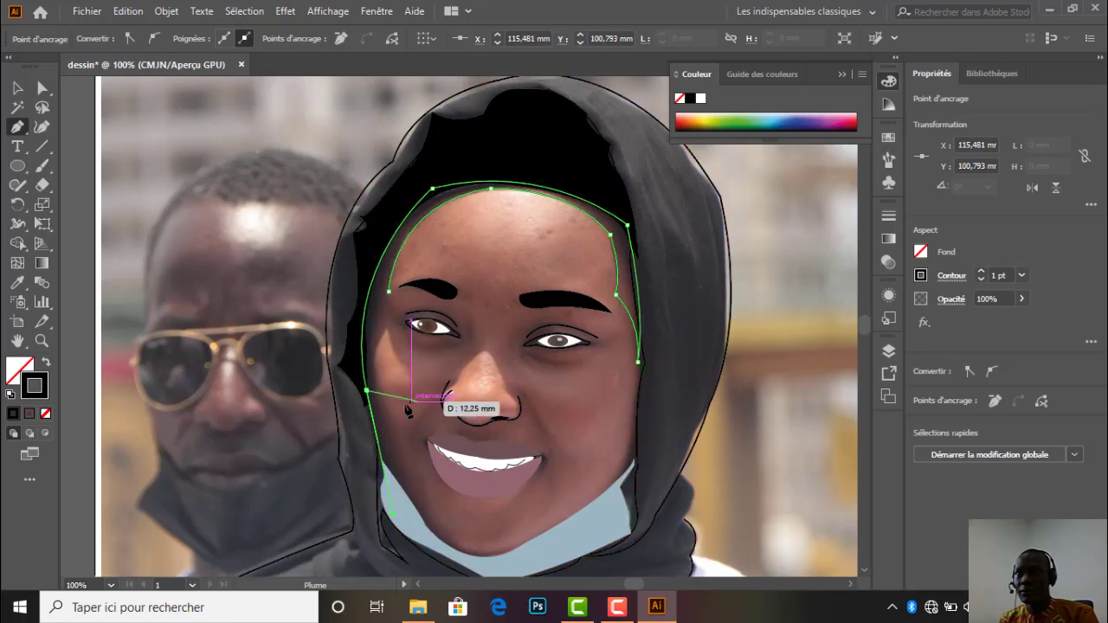
key(ctrl+z)
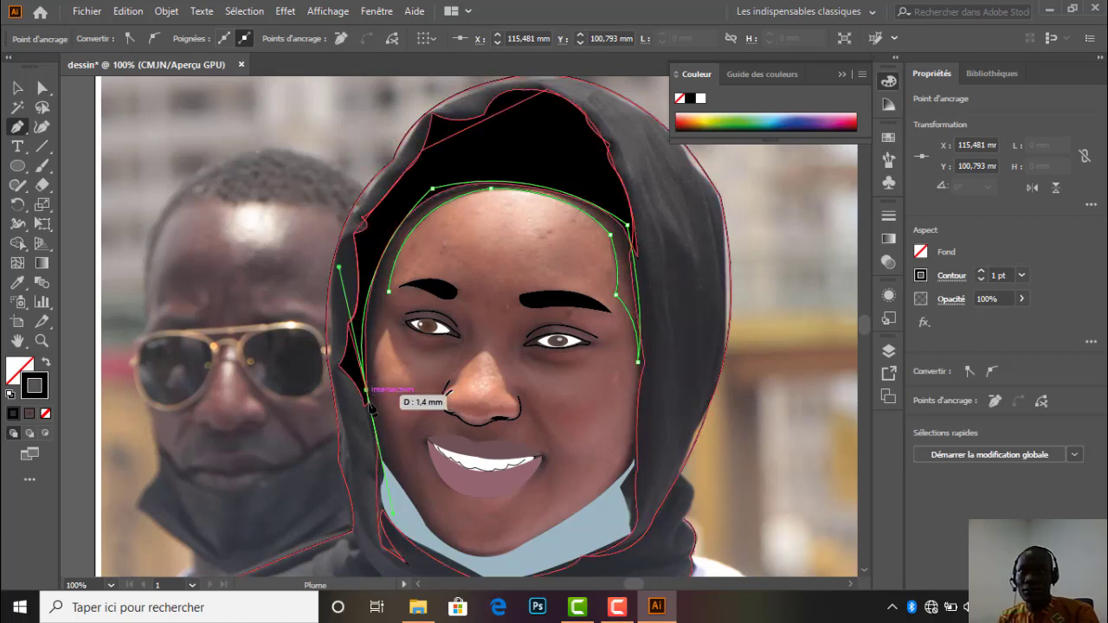
click(369, 391)
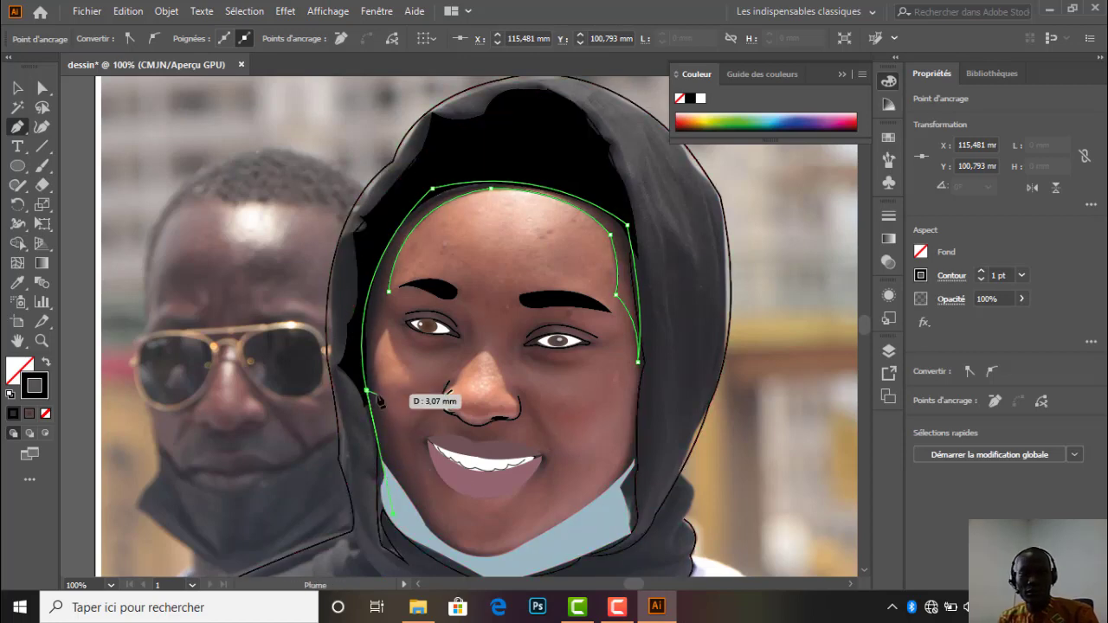
key(ctrl+z)
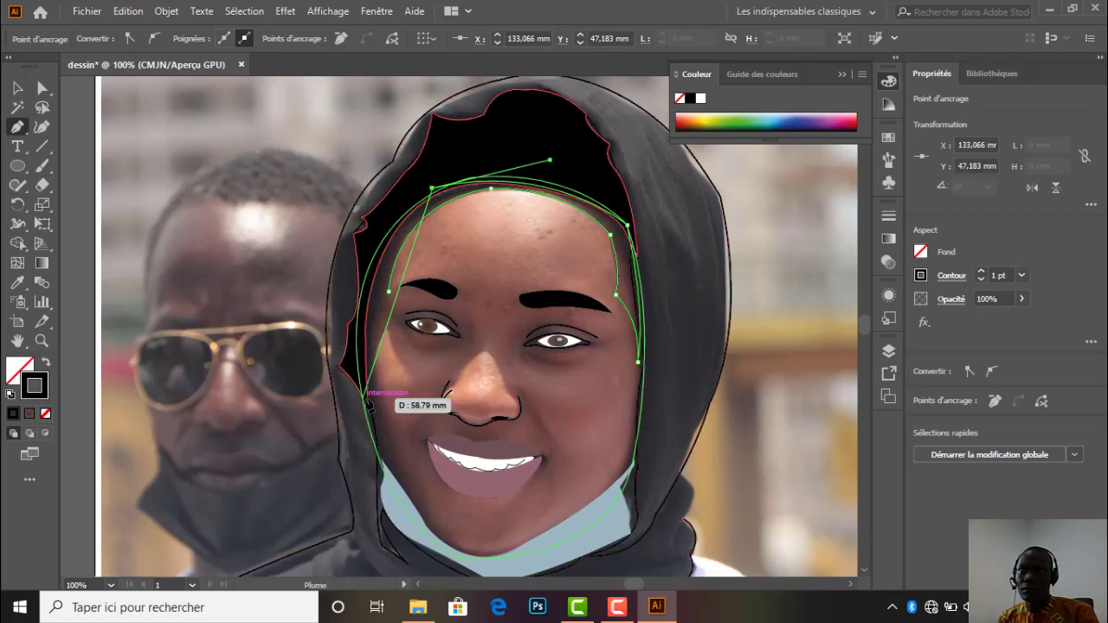
Extend the outline down the left edge of the face, up to the temple and under the left eye to the eyebrow's inner end.
drag(368, 396, 416, 507)
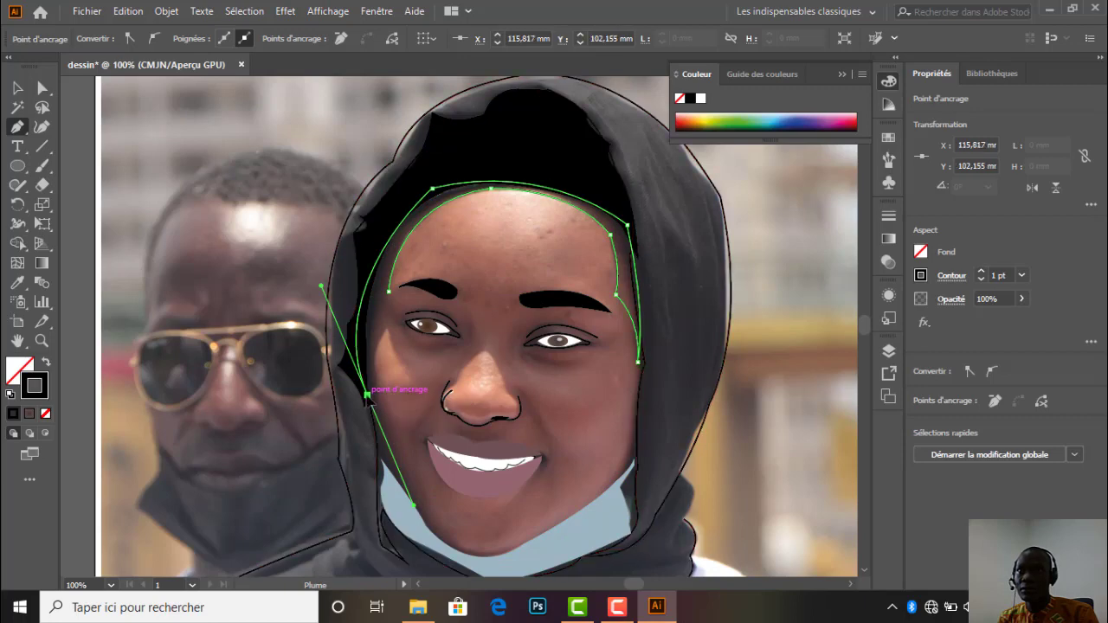
click(368, 395)
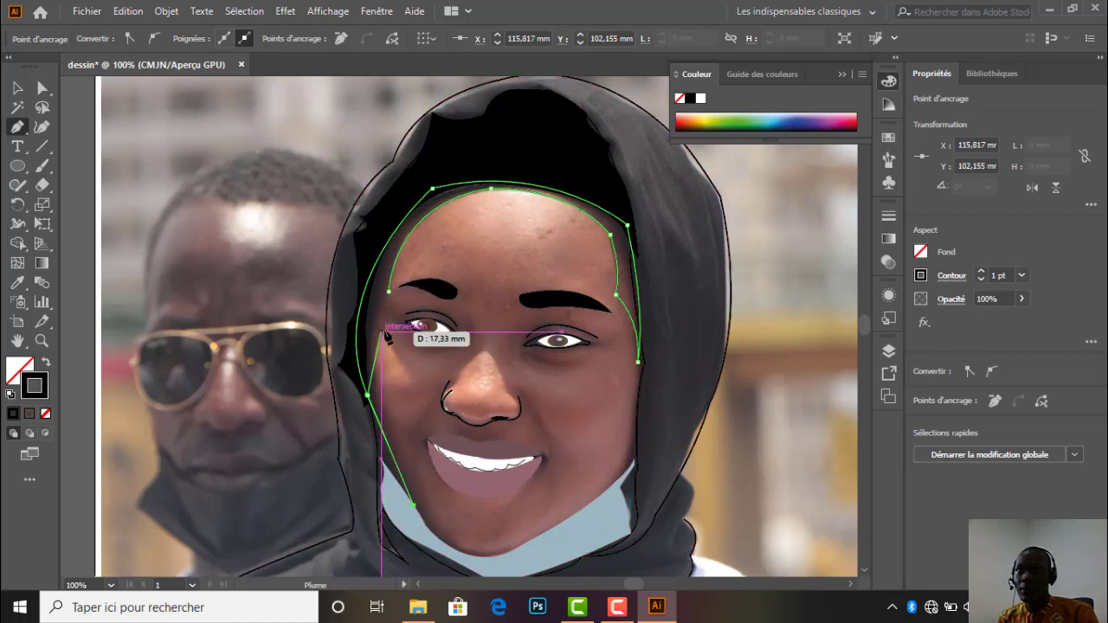
drag(382, 332, 388, 326)
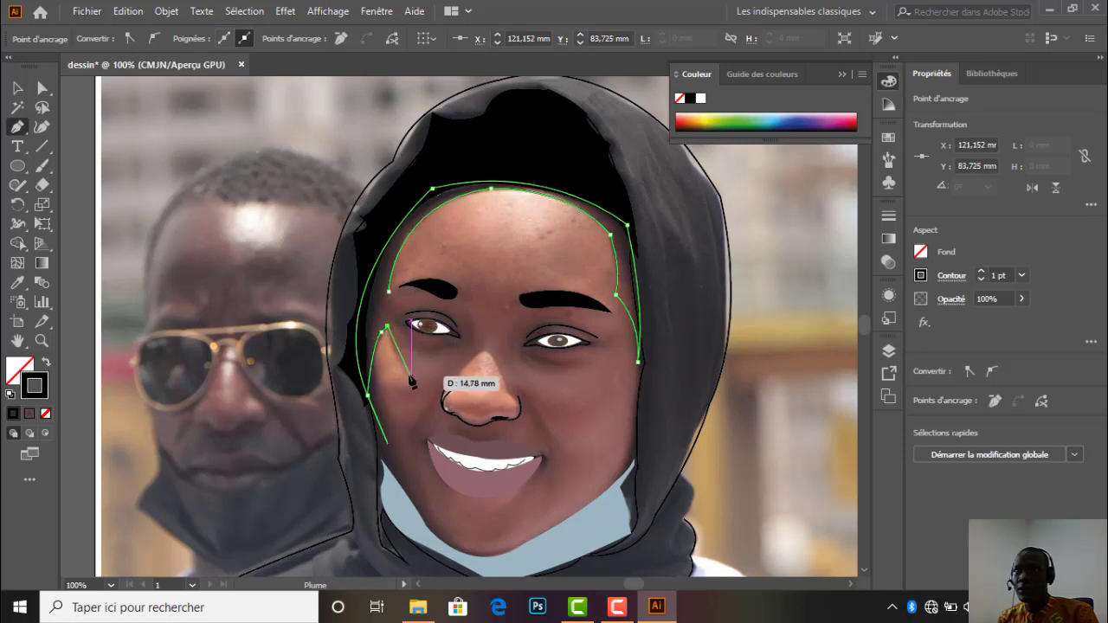
drag(411, 369, 428, 373)
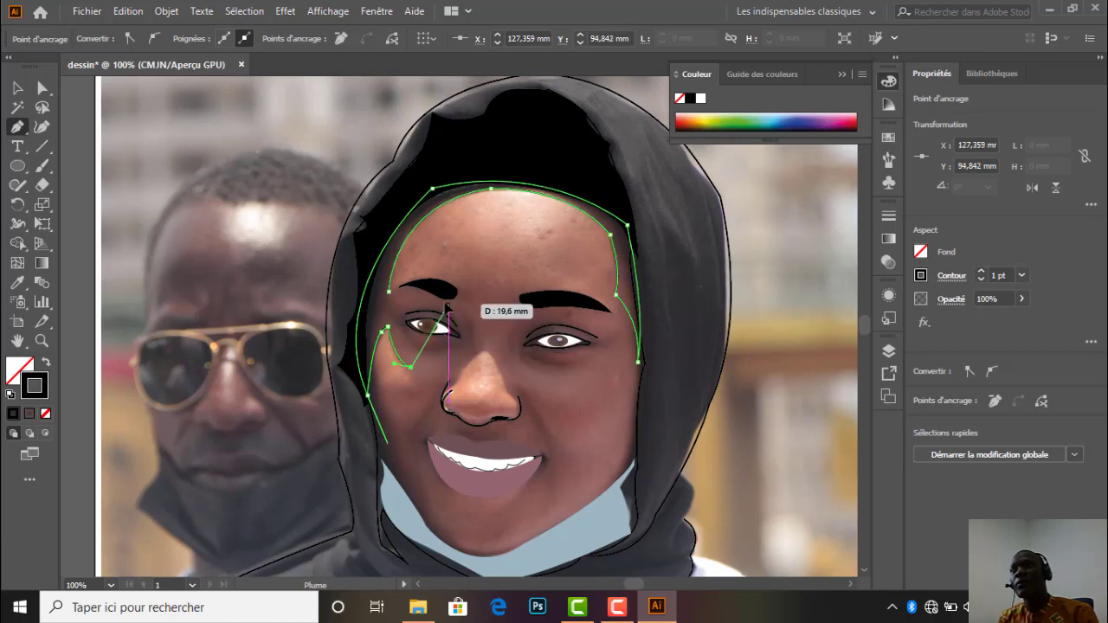
drag(449, 305, 390, 252)
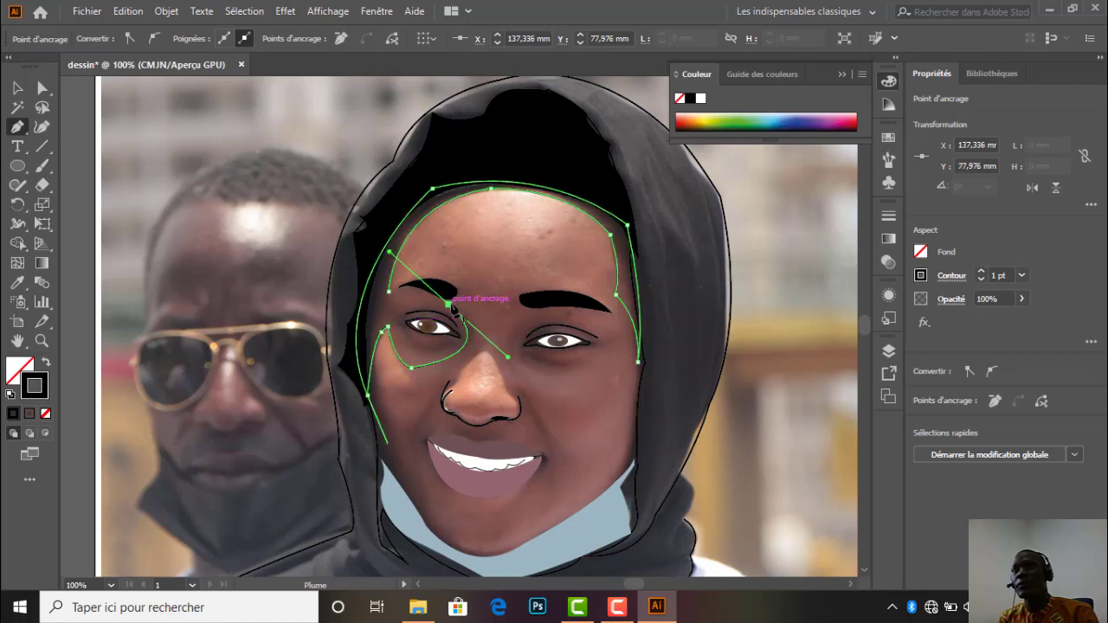
click(451, 306)
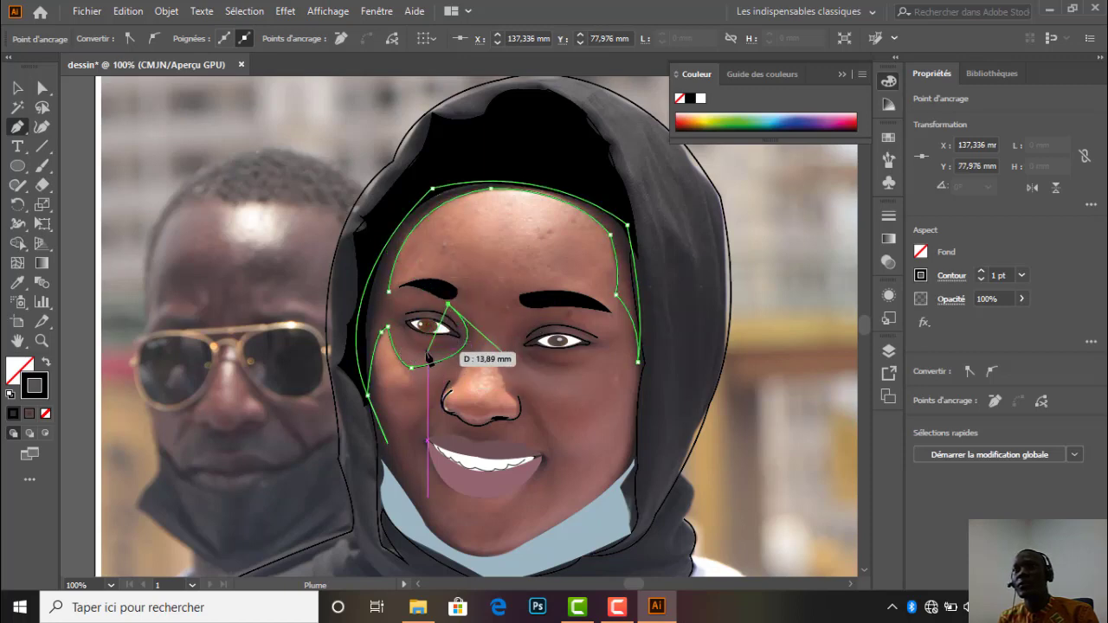
Run the outline back close beneath the left eye and close the shadow shape at the left temple.
drag(427, 349, 375, 278)
click(428, 349)
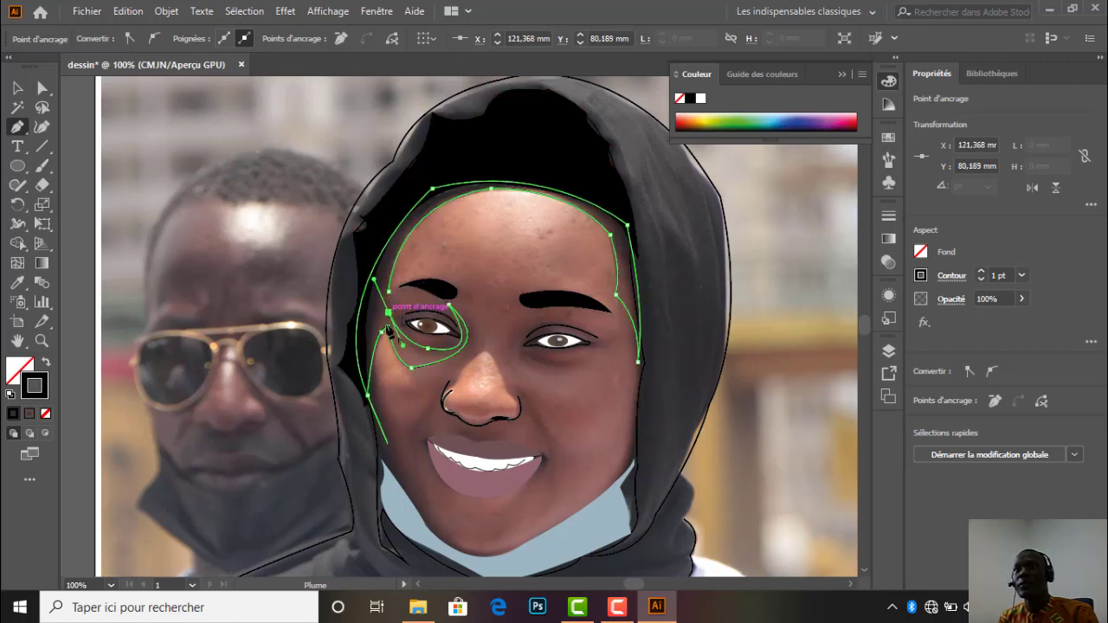
drag(389, 290, 401, 275)
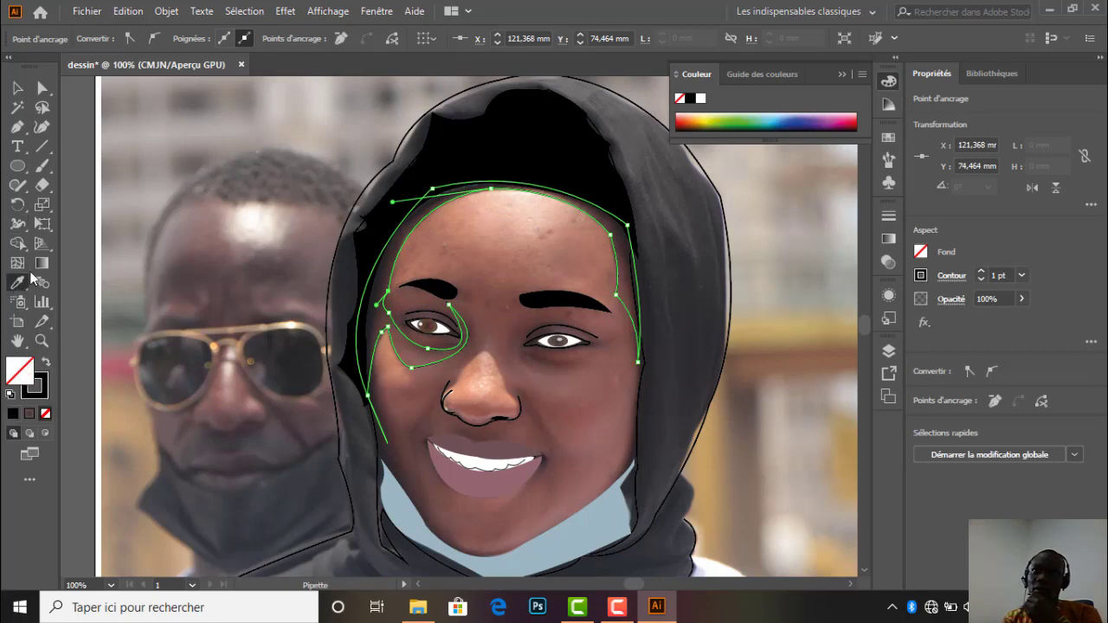
Fill the shadow shape with the dark brown sampled at the face's left edge and lower its opacity to 24%.
click(392, 251)
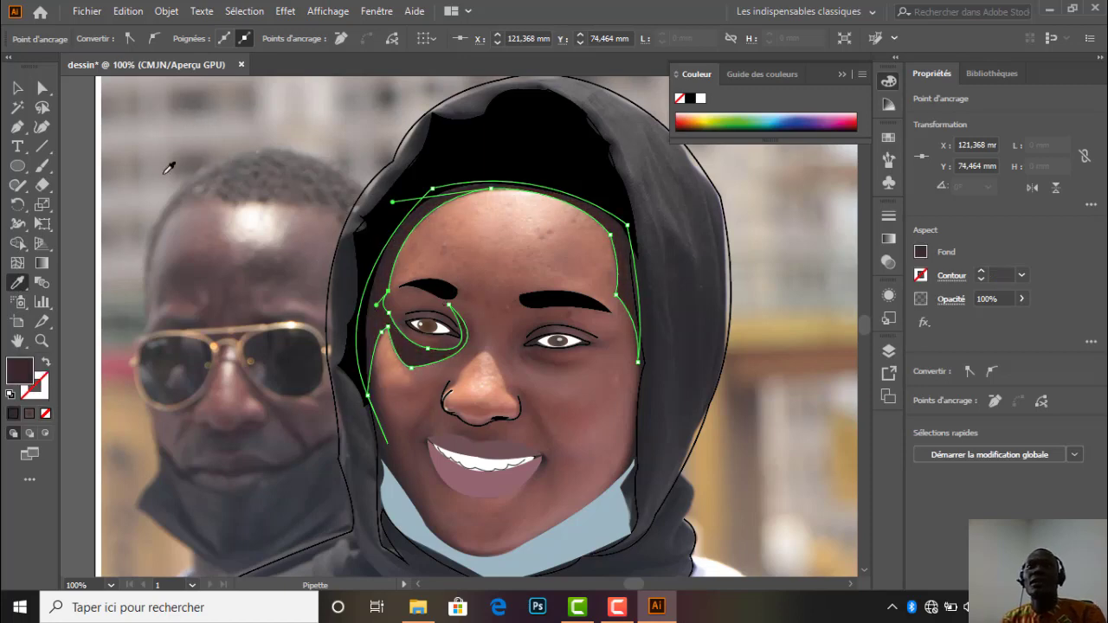
click(17, 90)
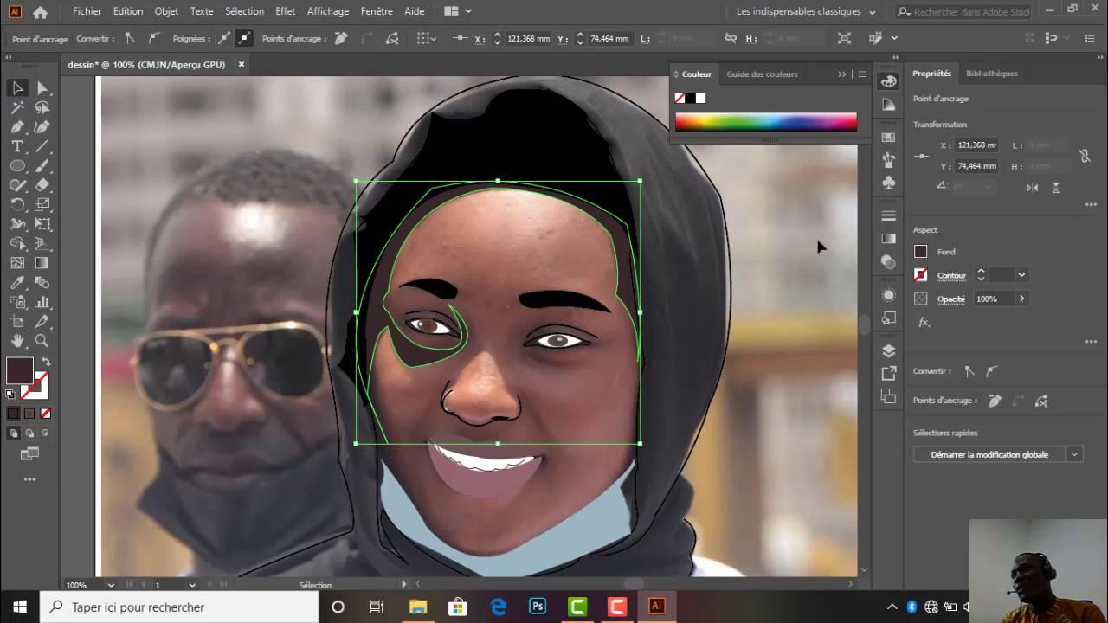
click(1020, 299)
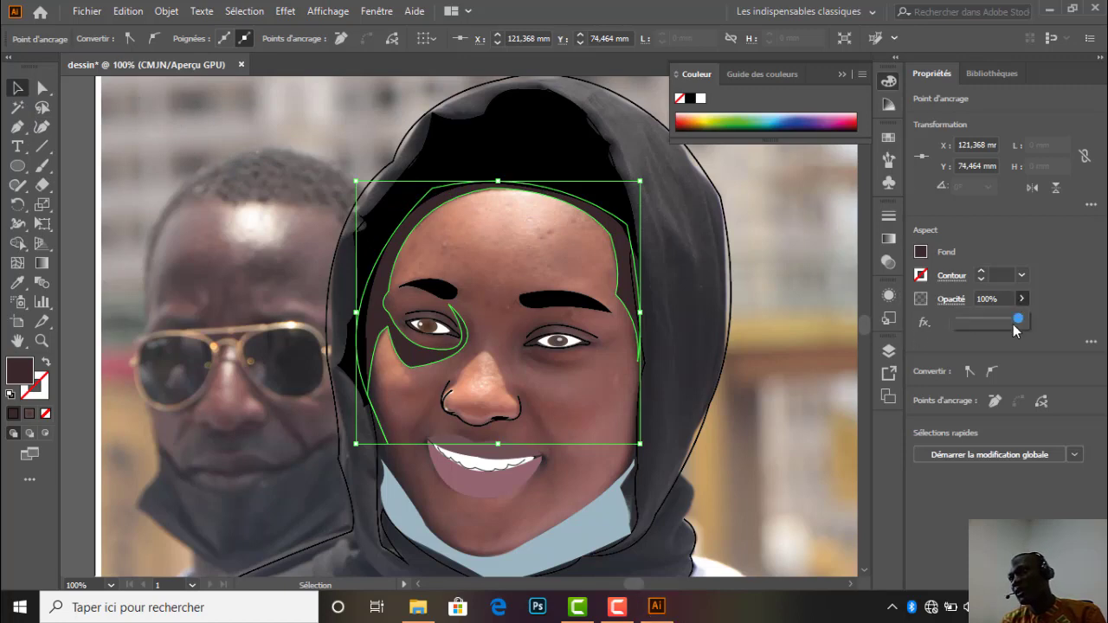
click(1010, 318)
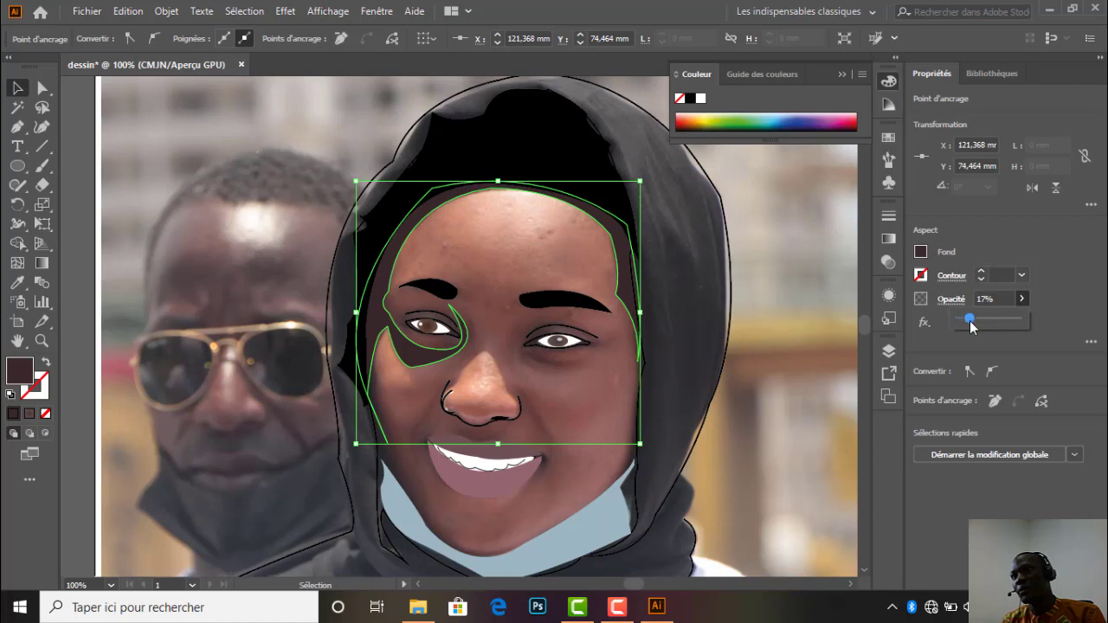
drag(971, 325, 973, 325)
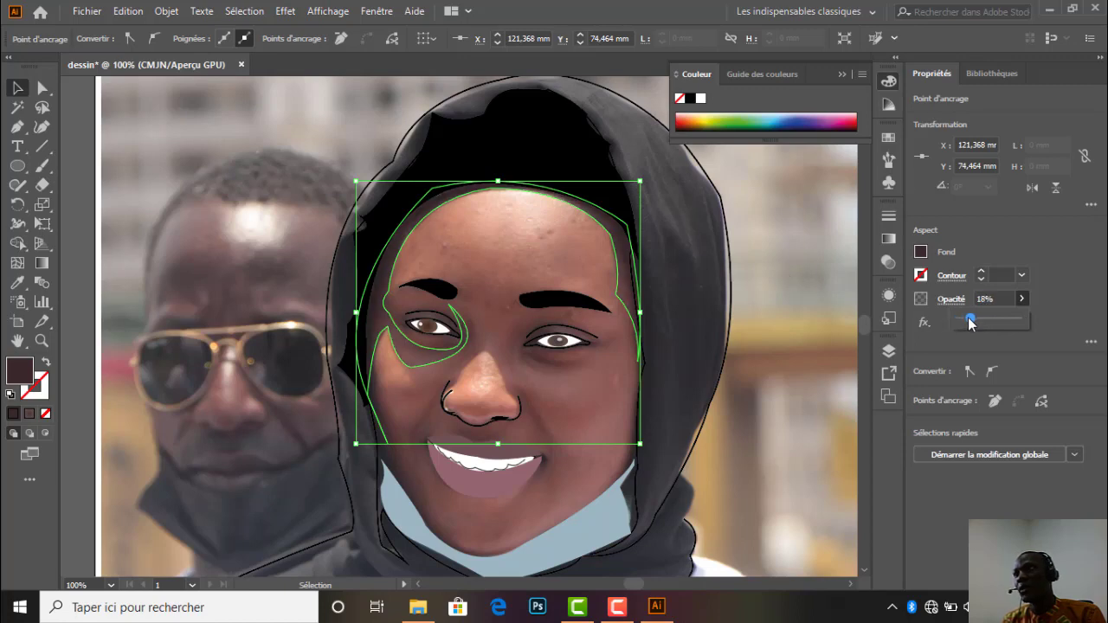
click(779, 226)
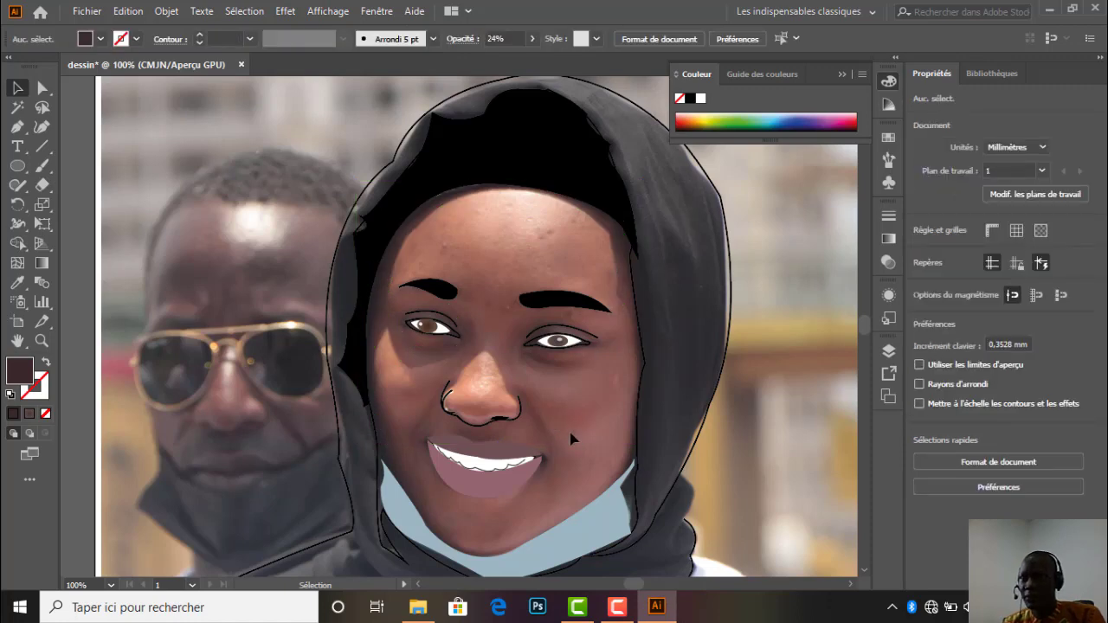
Begin a new Pen outline without fill or stroke, running from the nose bridge down the right side of the nose to the nostril.
scroll(571, 439, down, 3)
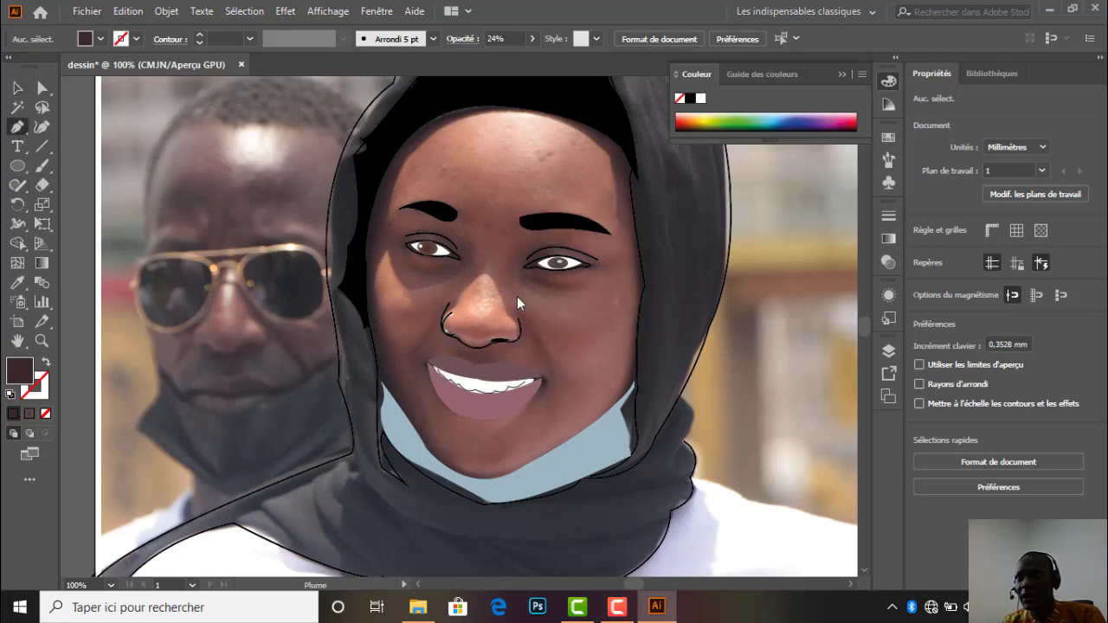
click(497, 232)
drag(508, 303, 42, 412)
click(43, 412)
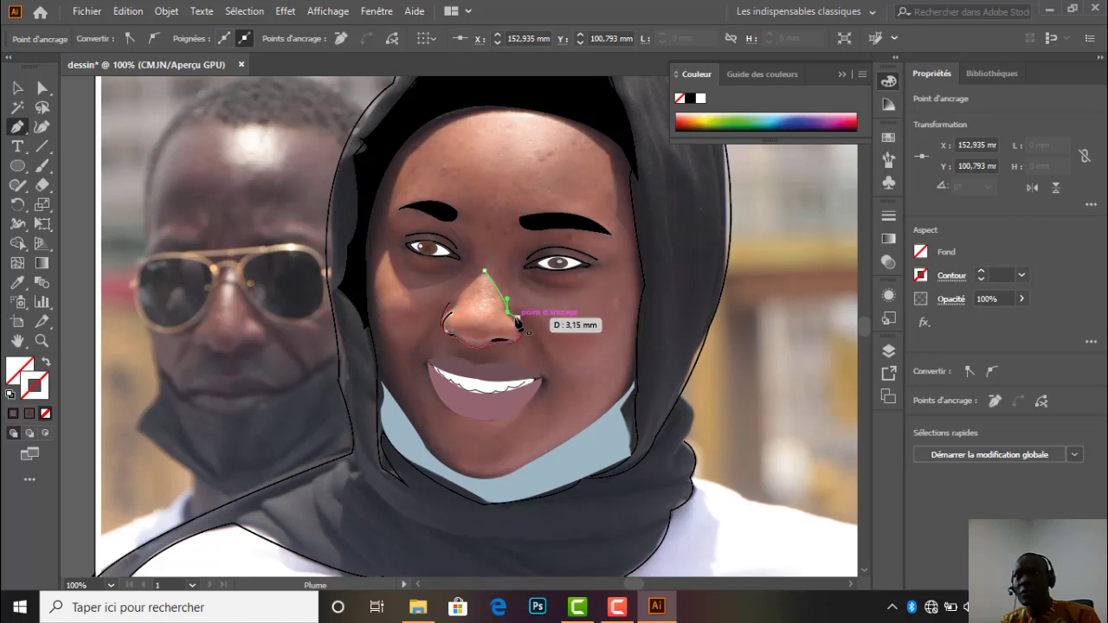
scroll(522, 321, up, 2)
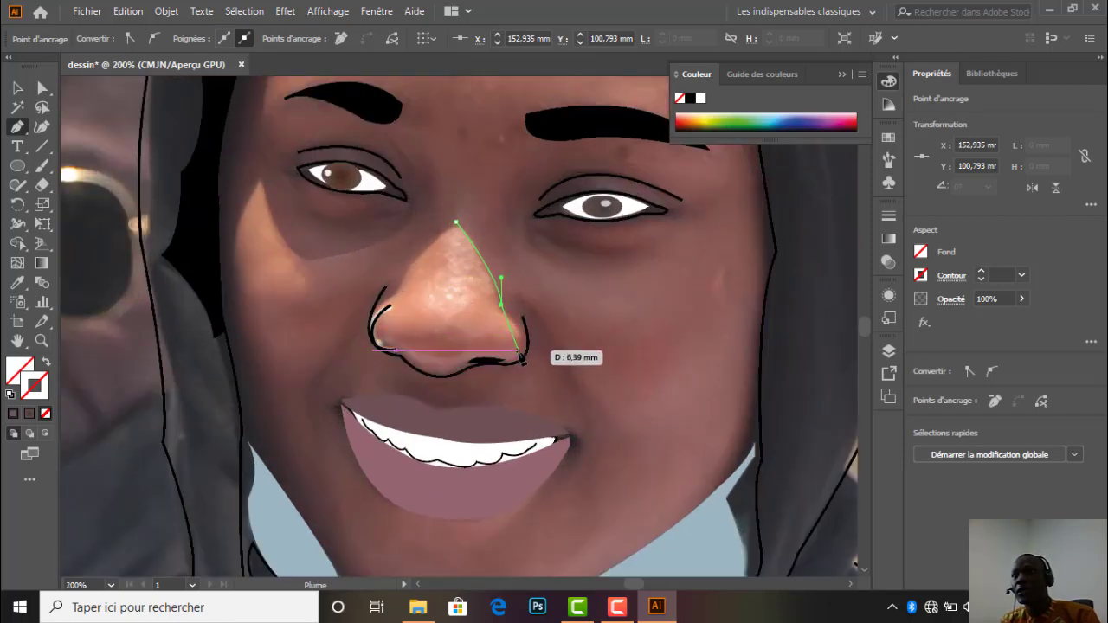
click(520, 355)
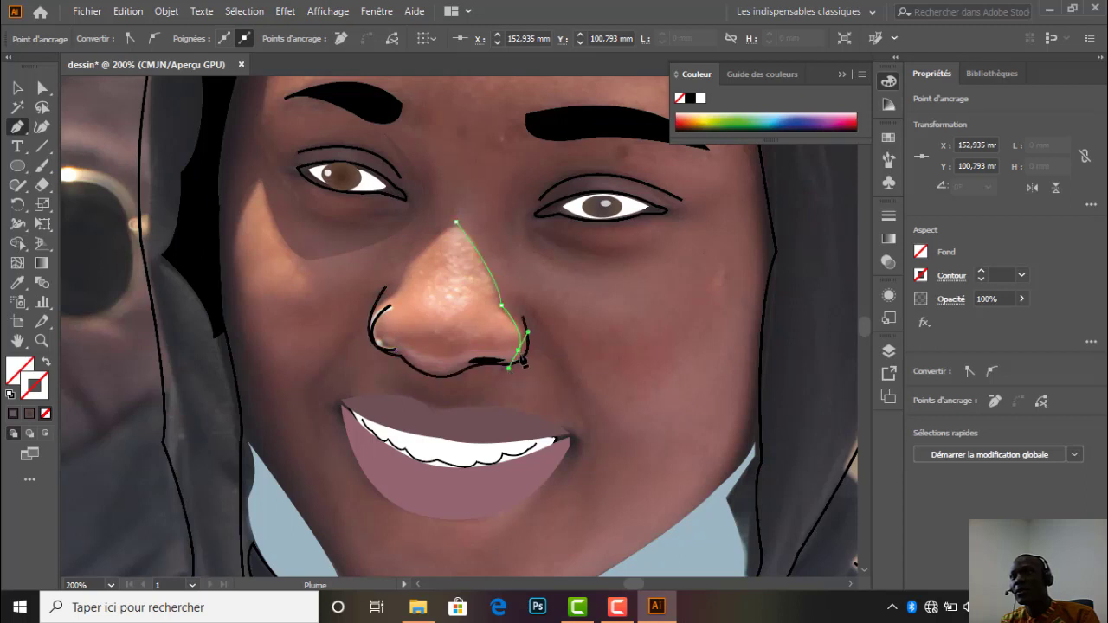
click(519, 351)
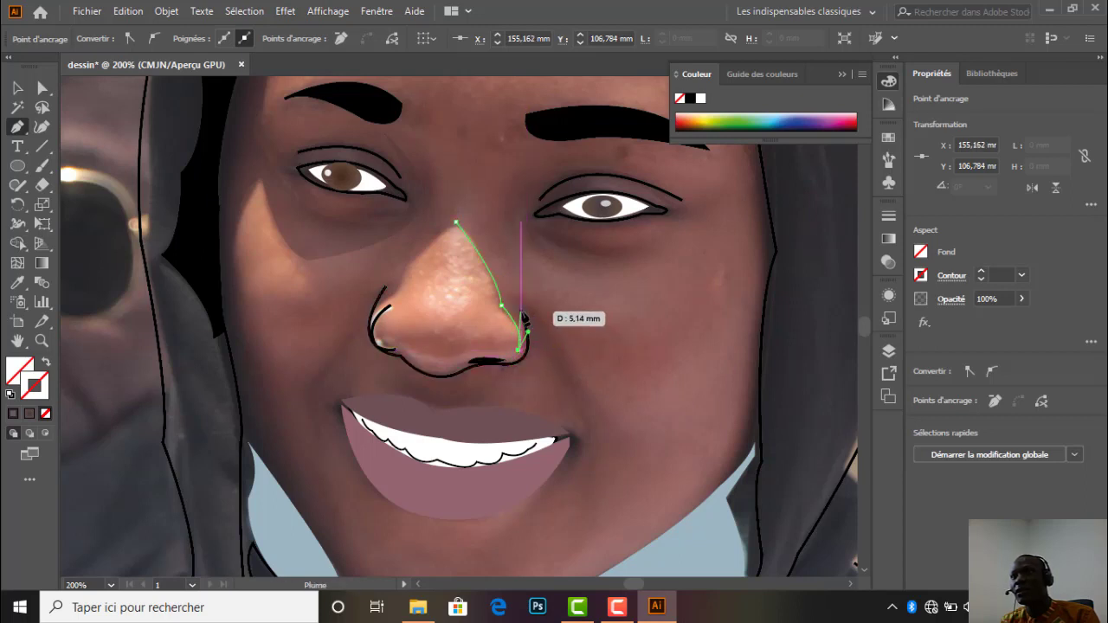
Extend the outline up the nostril's outer edge and down the right smile line to beside the mouth corner.
click(520, 303)
drag(519, 292, 519, 290)
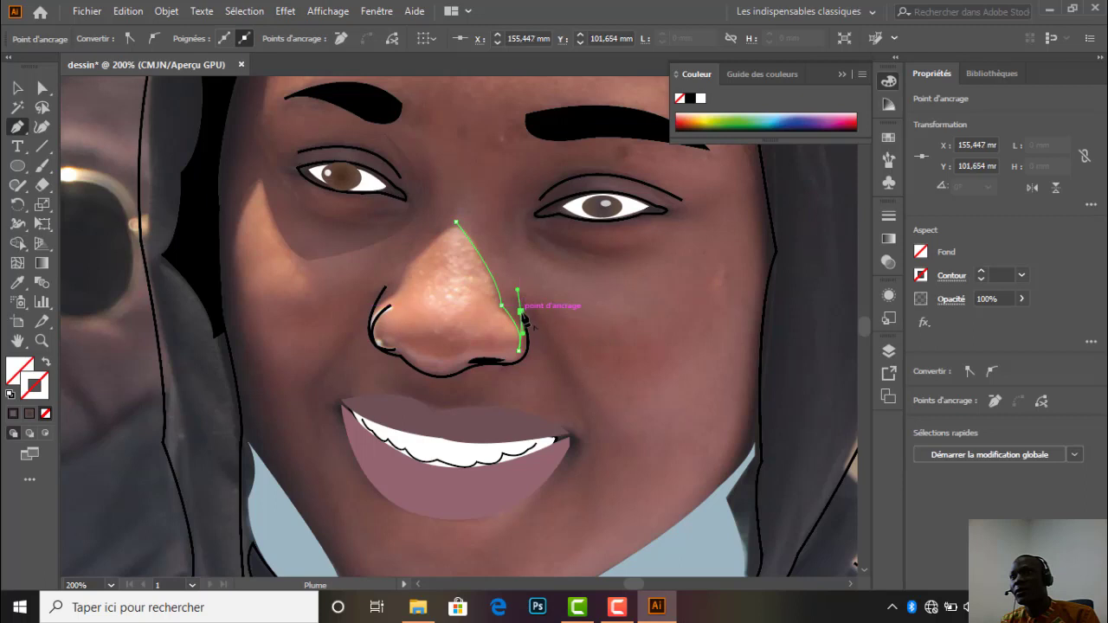
click(520, 311)
drag(582, 444, 572, 515)
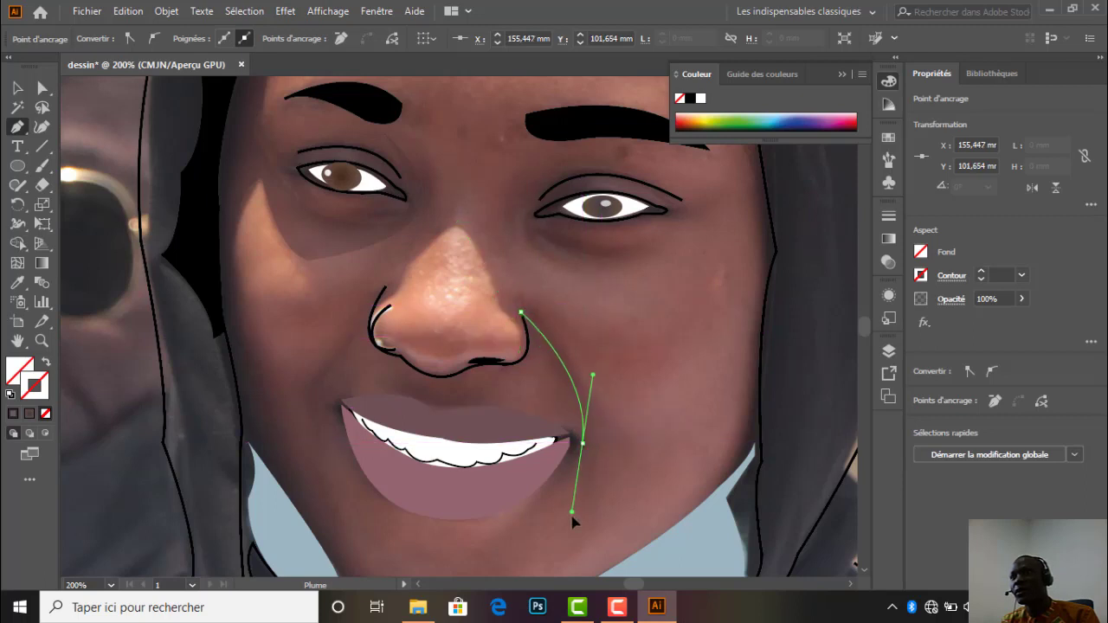
click(582, 444)
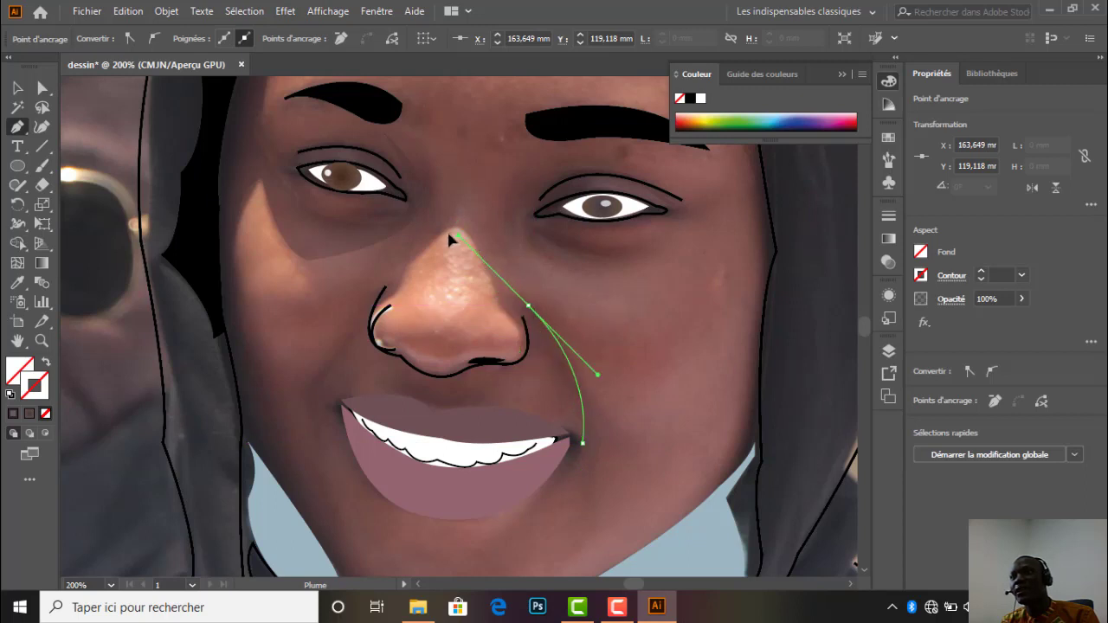
Bring the outline back up the smile line to the right eye's inner corner and curve it beneath that eye.
drag(456, 222, 441, 214)
drag(534, 300, 536, 171)
drag(515, 218, 624, 249)
drag(622, 249, 677, 207)
click(623, 249)
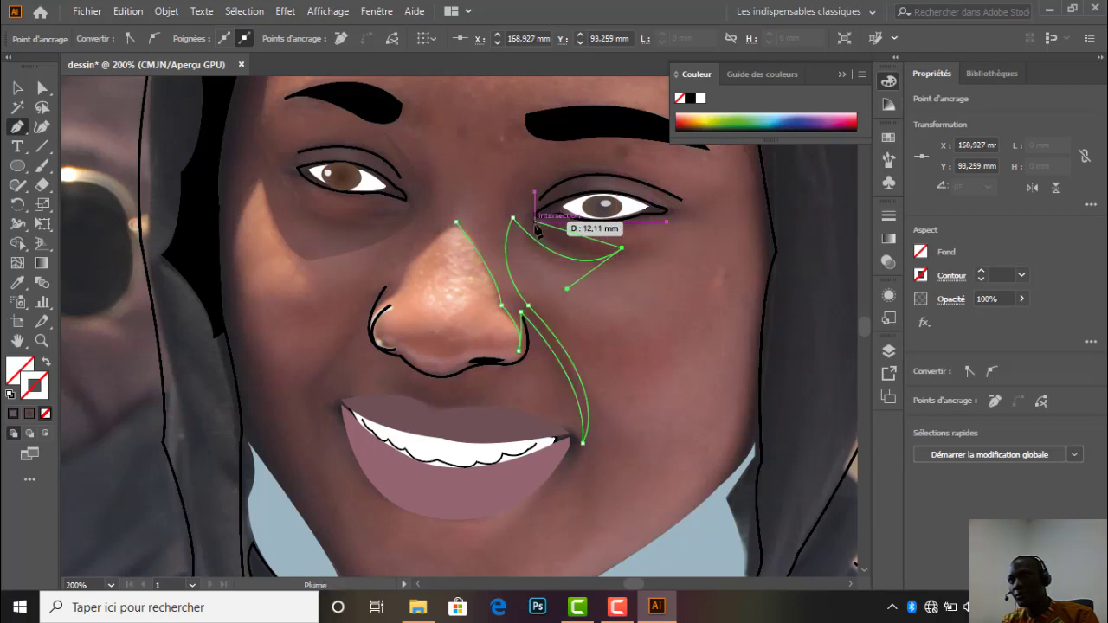
Run the outline back to the inner eye corner, across the right upper eyelid and back above it to the nose bridge.
drag(535, 221, 523, 186)
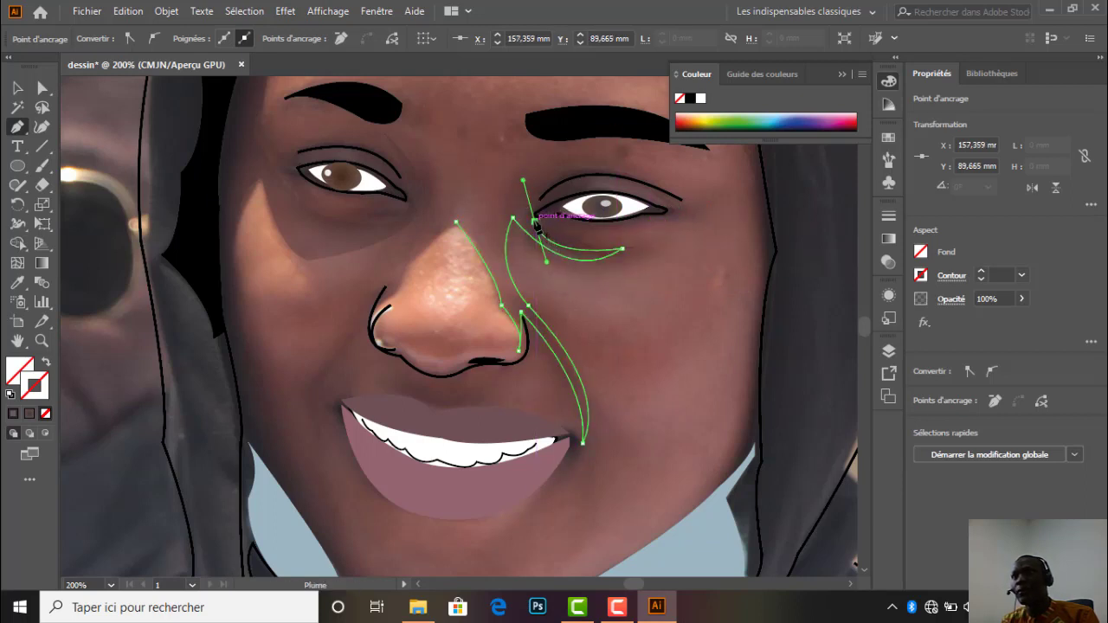
drag(537, 223, 802, 265)
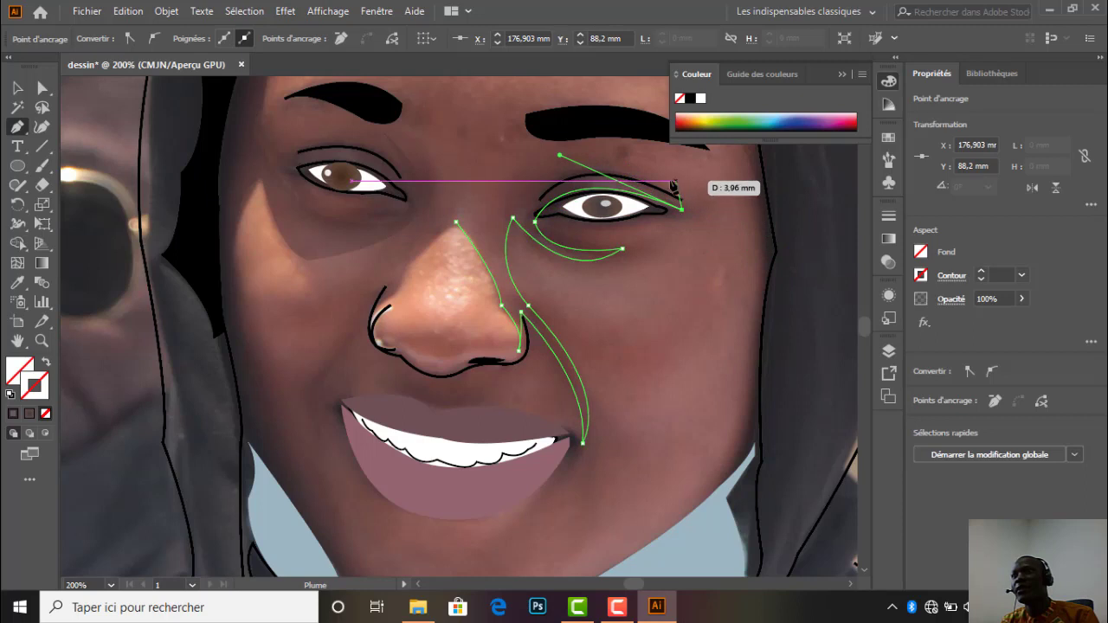
drag(603, 164, 516, 146)
click(603, 164)
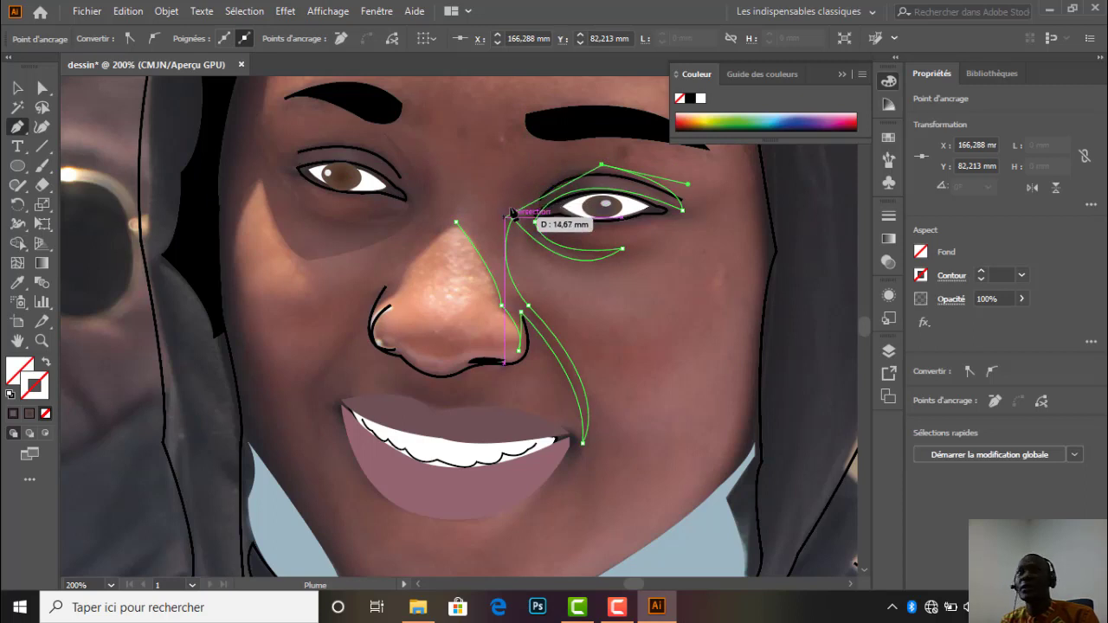
drag(506, 195, 484, 224)
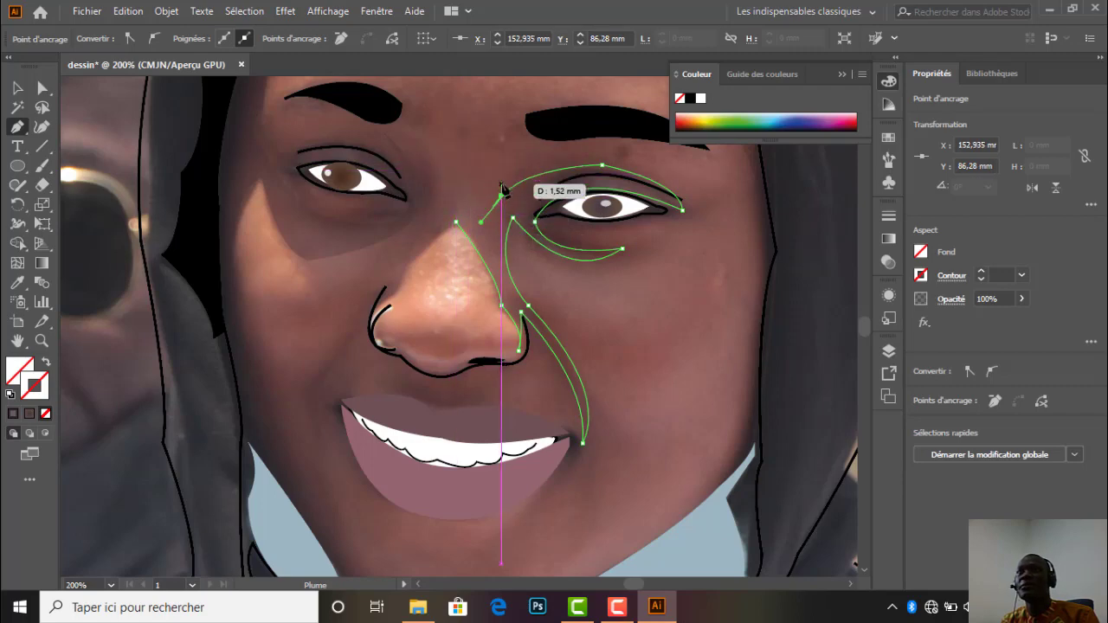
Continue the outline from the nose bridge up to the left eyebrow's inner end and along the brow to its outer end.
scroll(507, 185, down, 3)
scroll(506, 201, up, 2)
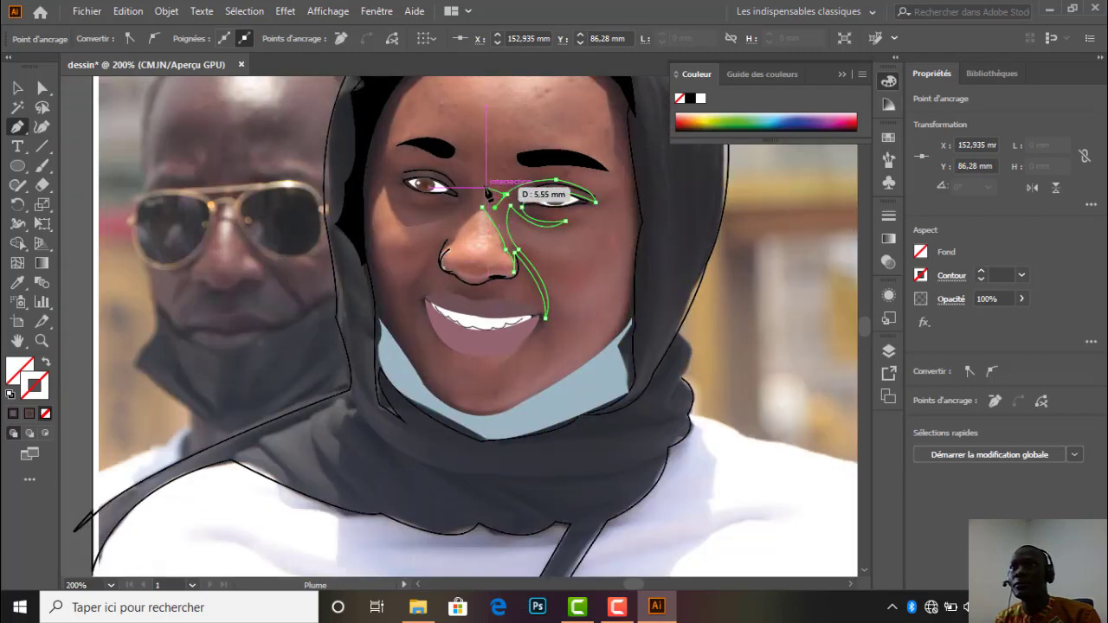
scroll(485, 187, down, 1)
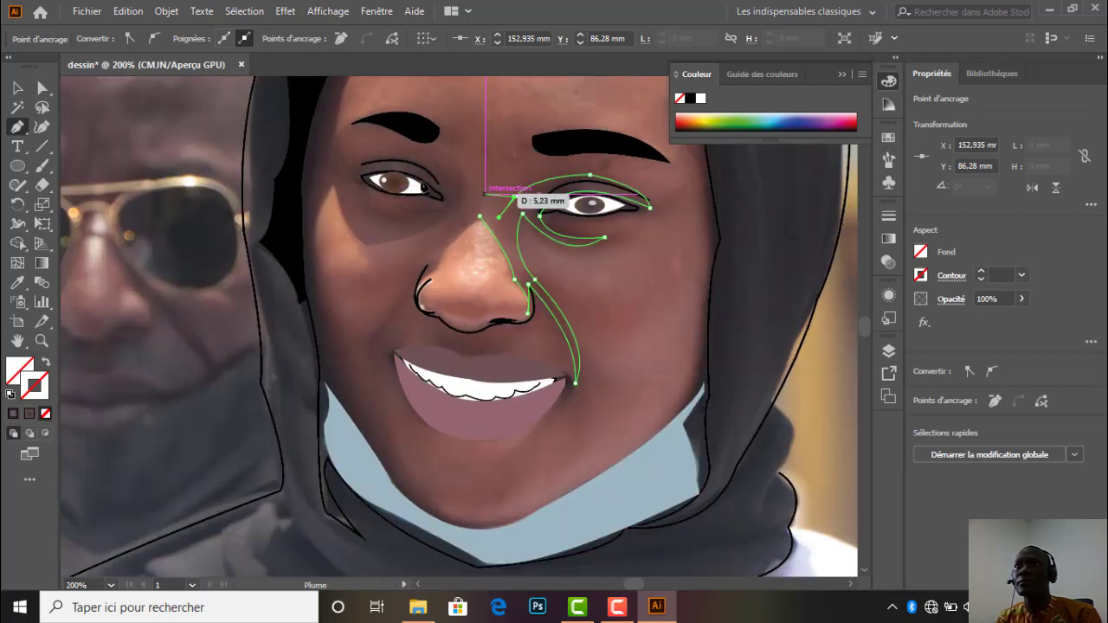
click(452, 112)
drag(457, 92, 442, 162)
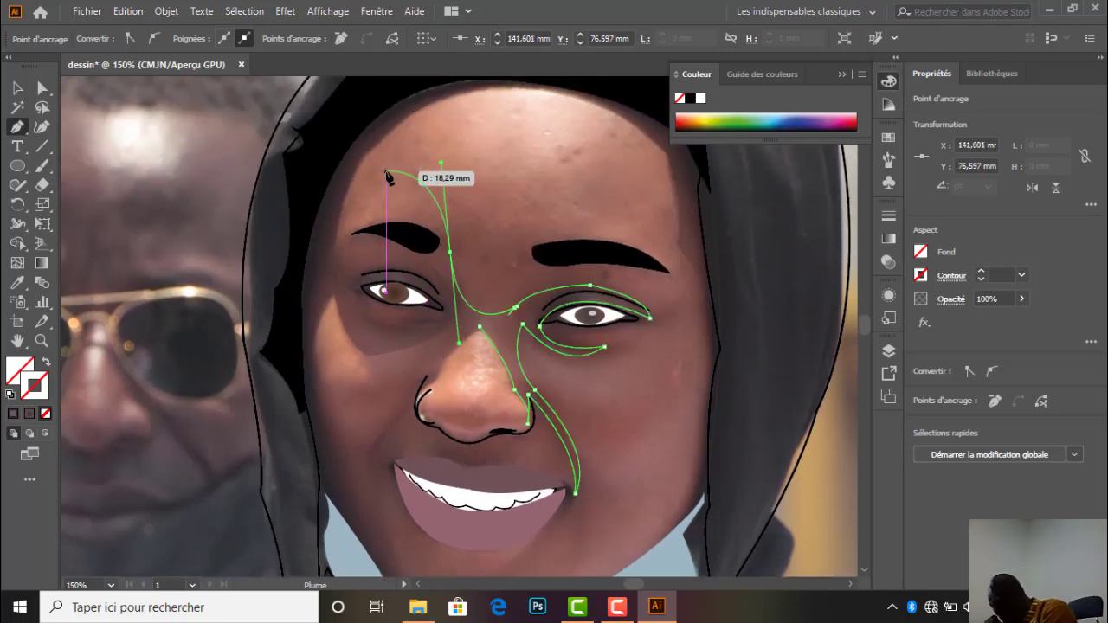
drag(451, 252, 452, 256)
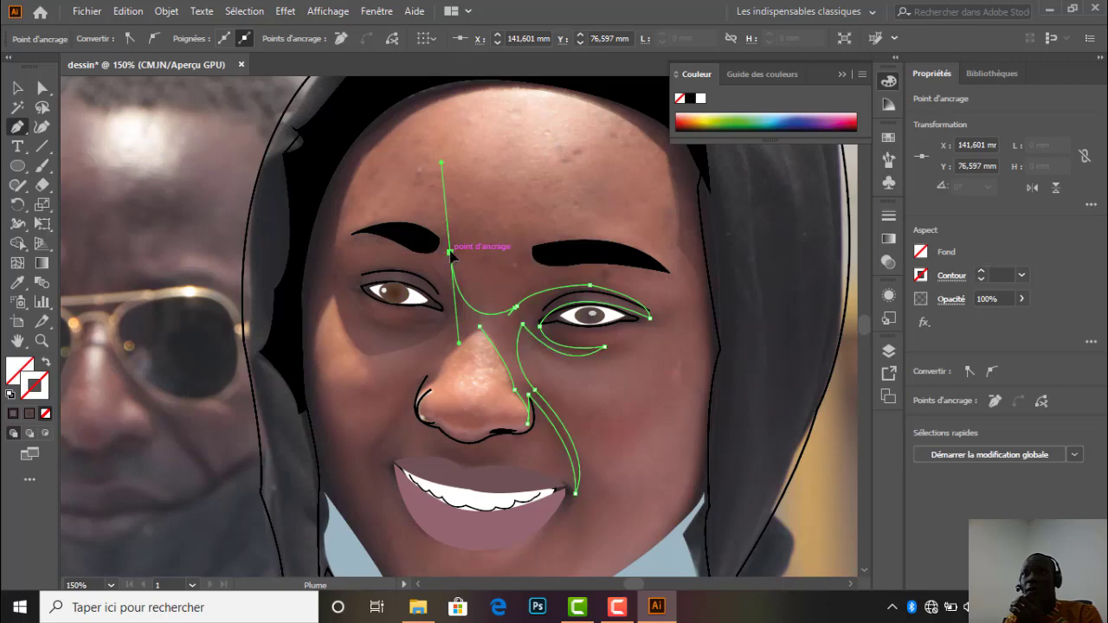
click(450, 253)
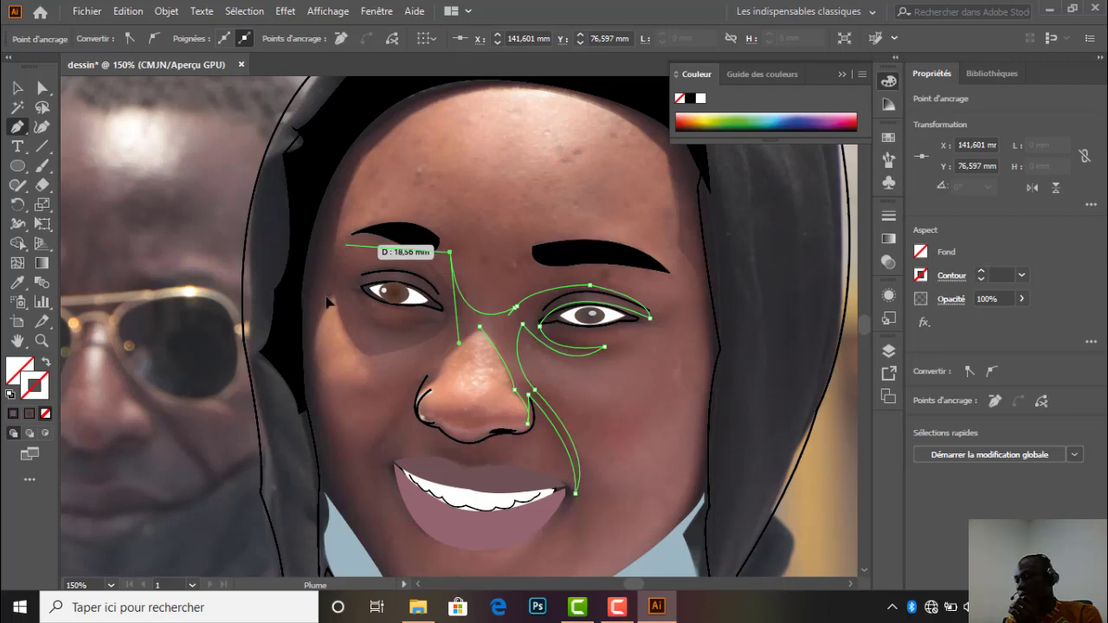
drag(347, 245, 326, 270)
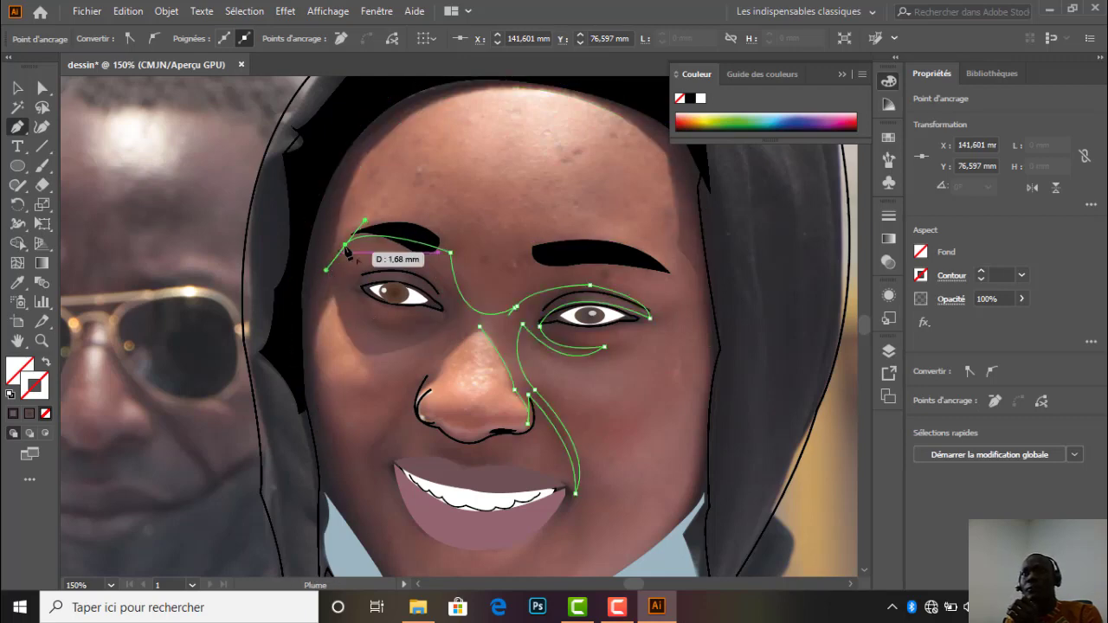
click(346, 245)
Carry the outline back over the left eye to its inner corner and down the left smile line beside the mouth.
click(460, 321)
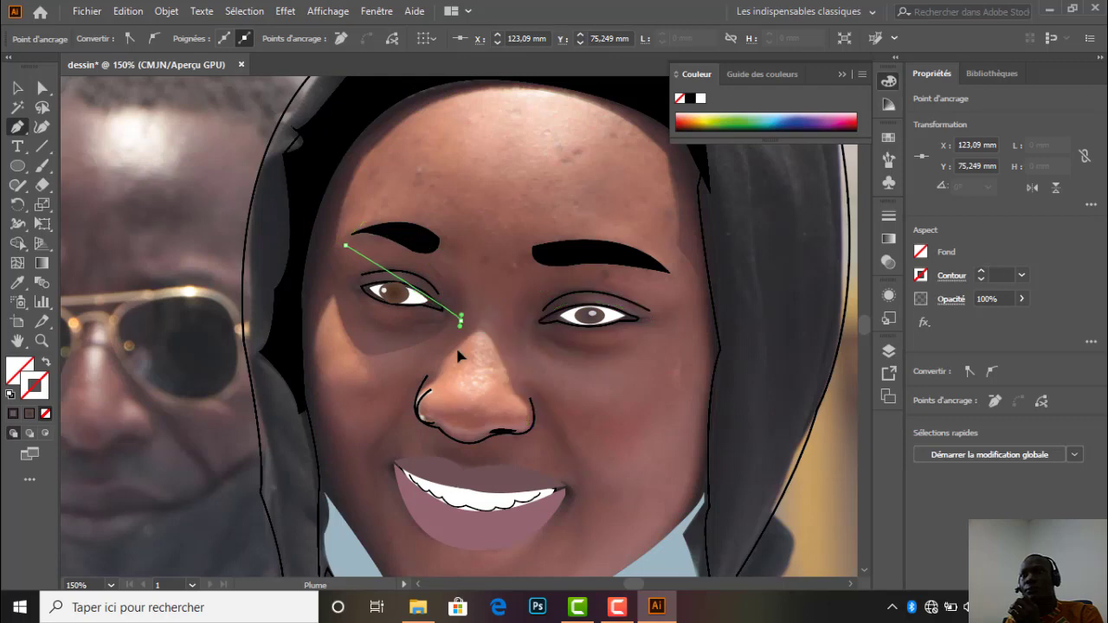
drag(452, 388, 453, 382)
click(460, 321)
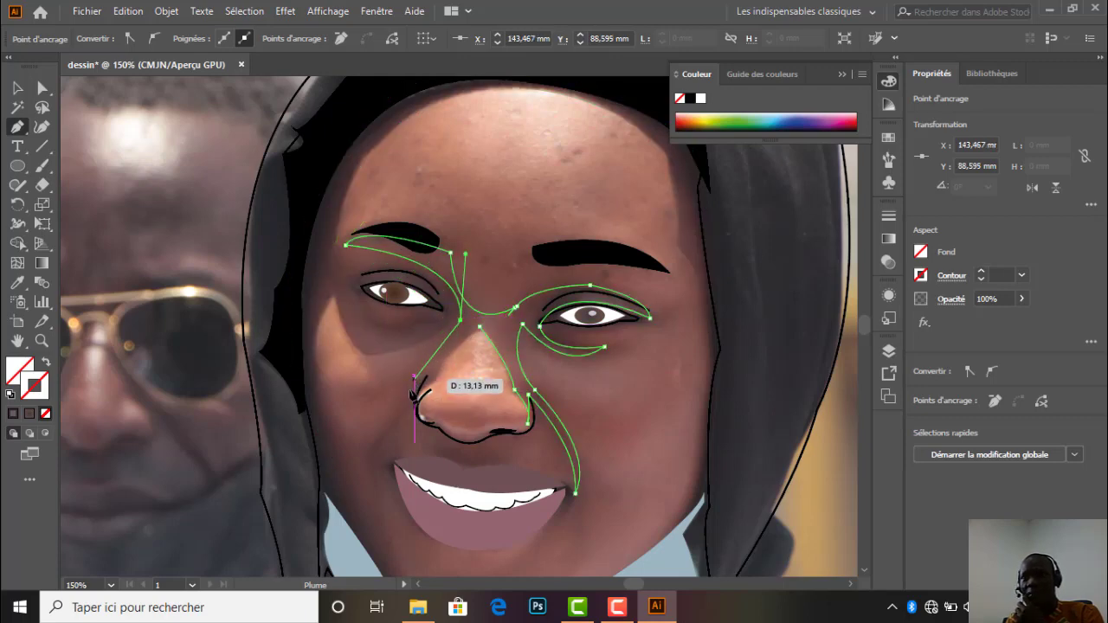
drag(370, 452, 374, 496)
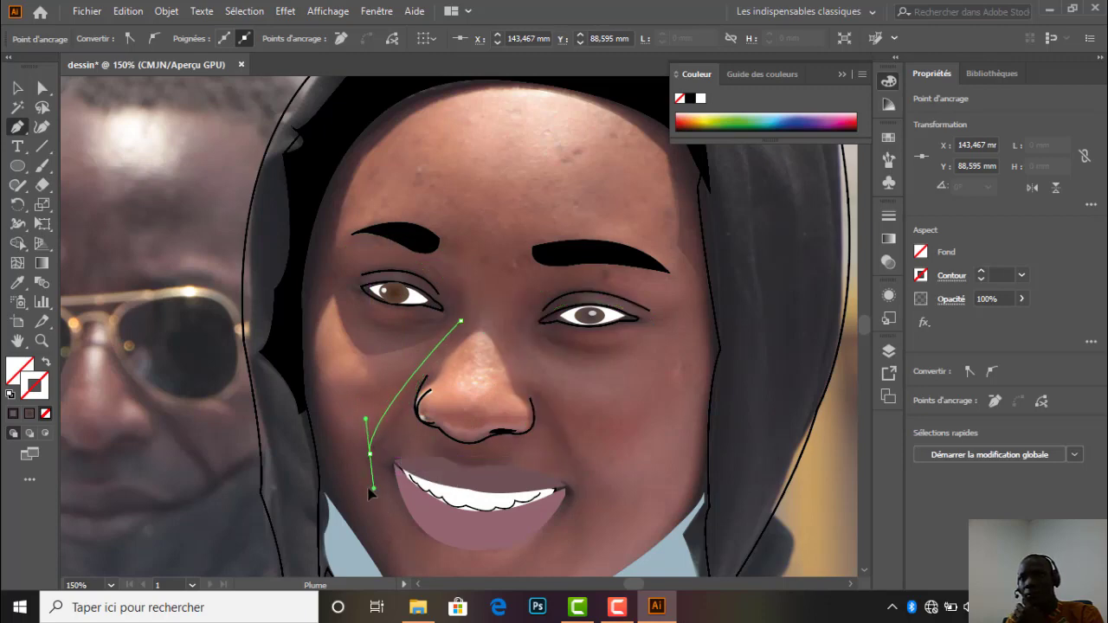
drag(359, 491, 359, 488)
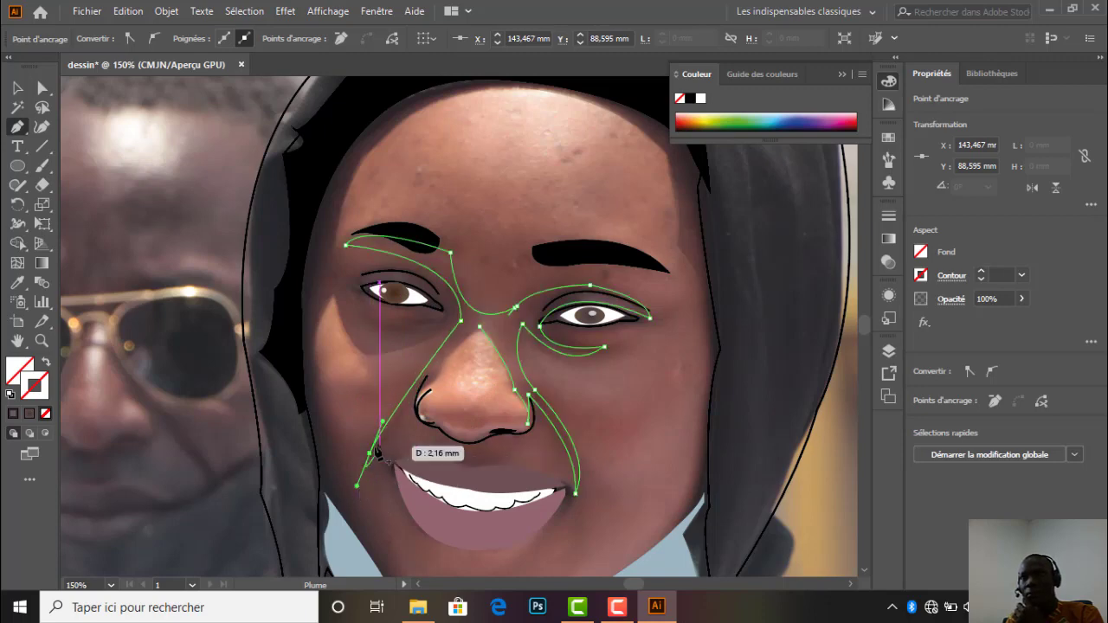
Extend the outline below the left mouth corner, return it along the nose's left side and close the shape at the nose bridge.
scroll(385, 467, down, 3)
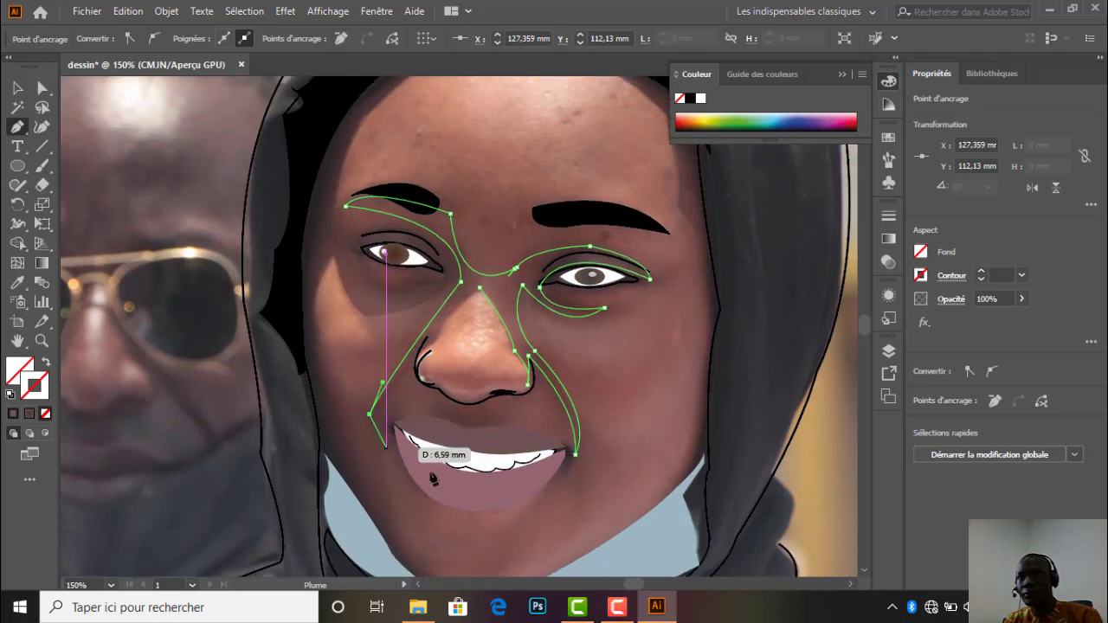
click(386, 439)
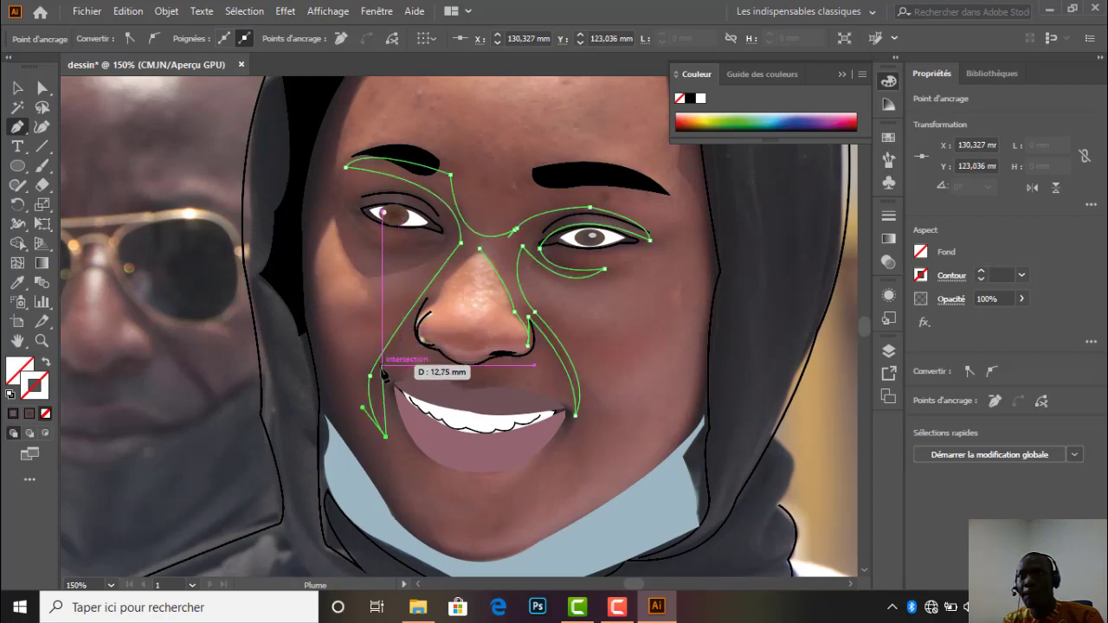
drag(382, 371, 391, 349)
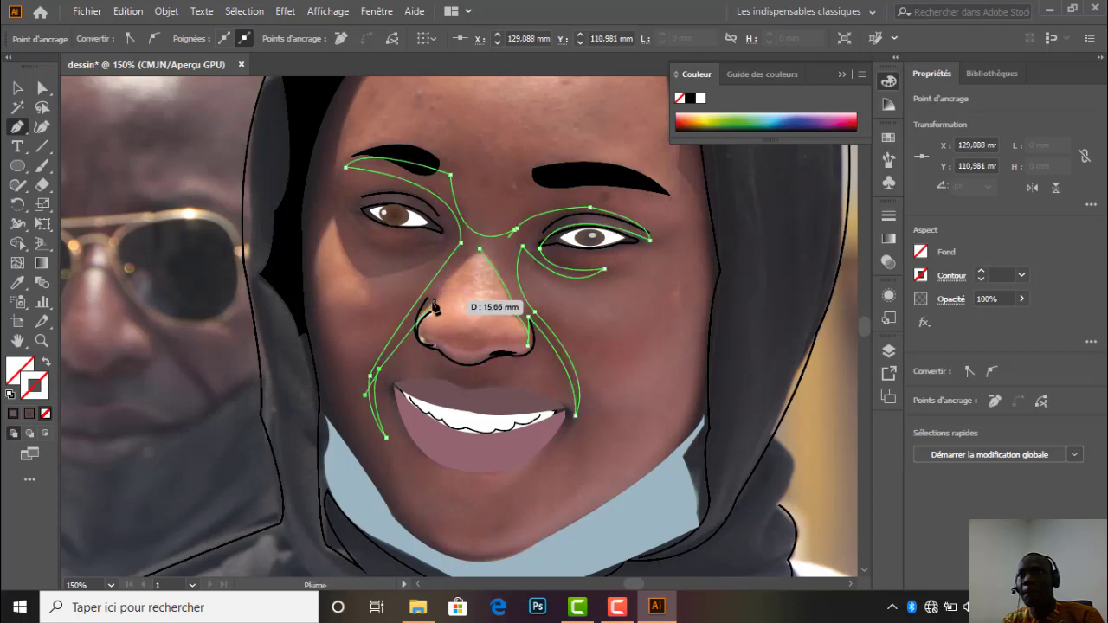
drag(434, 300, 441, 297)
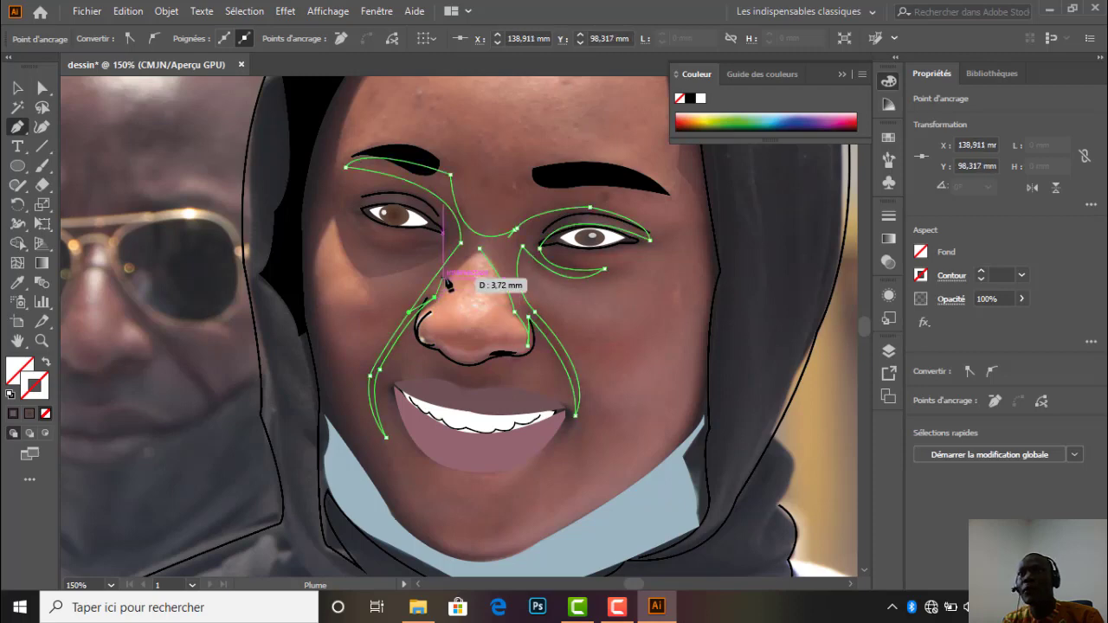
drag(480, 249, 501, 248)
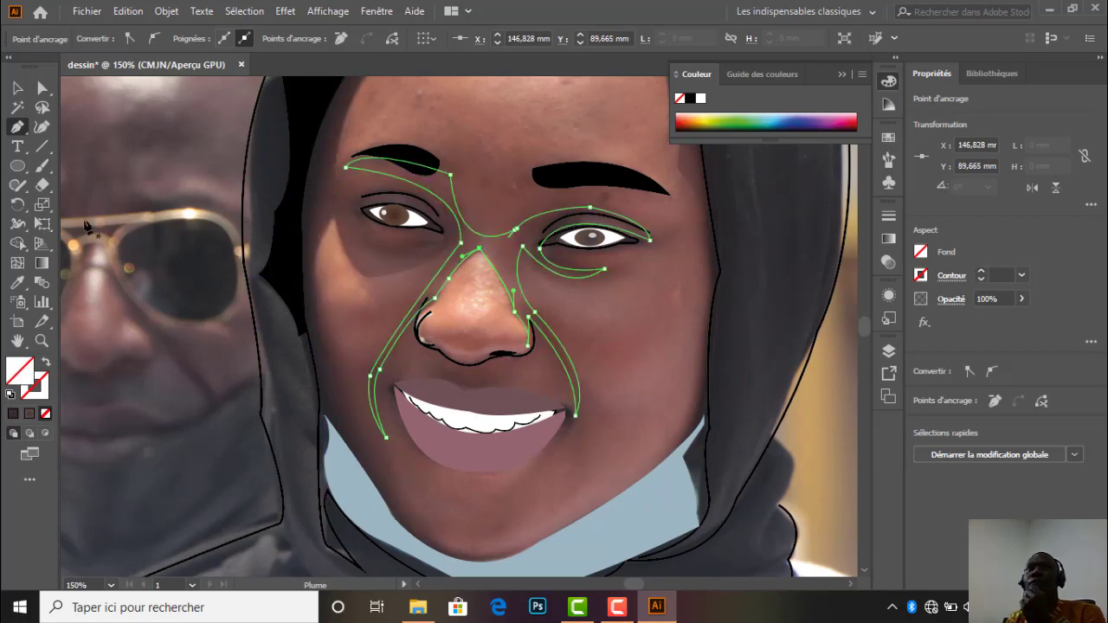
Apply the existing face shadow's dark brown fill to the closed shape, lower its opacity to 12% and deselect it.
click(19, 286)
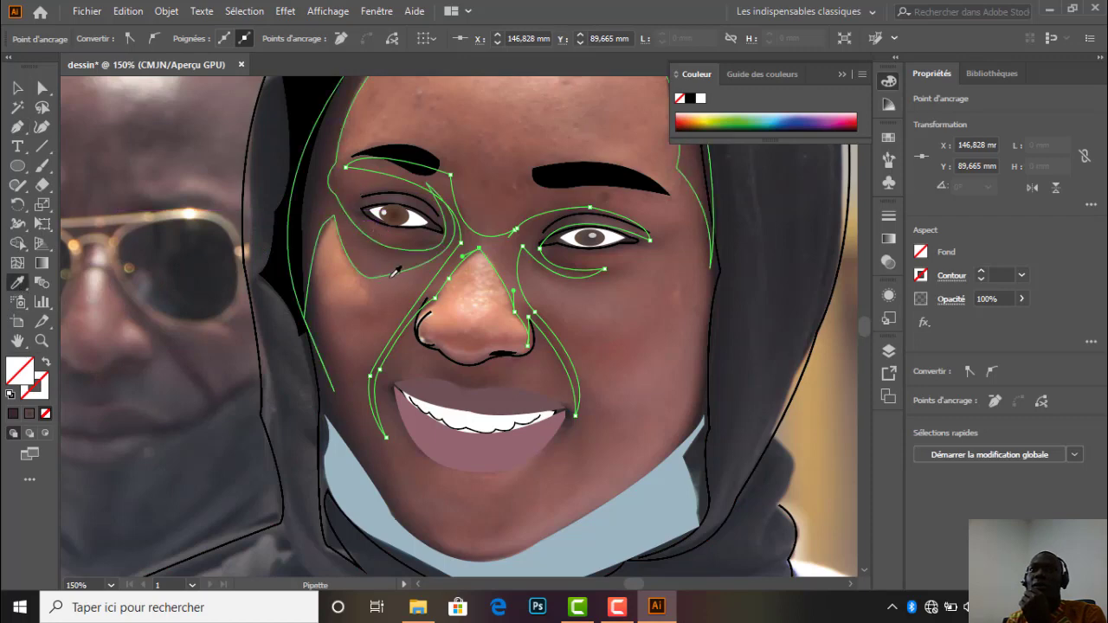
click(264, 160)
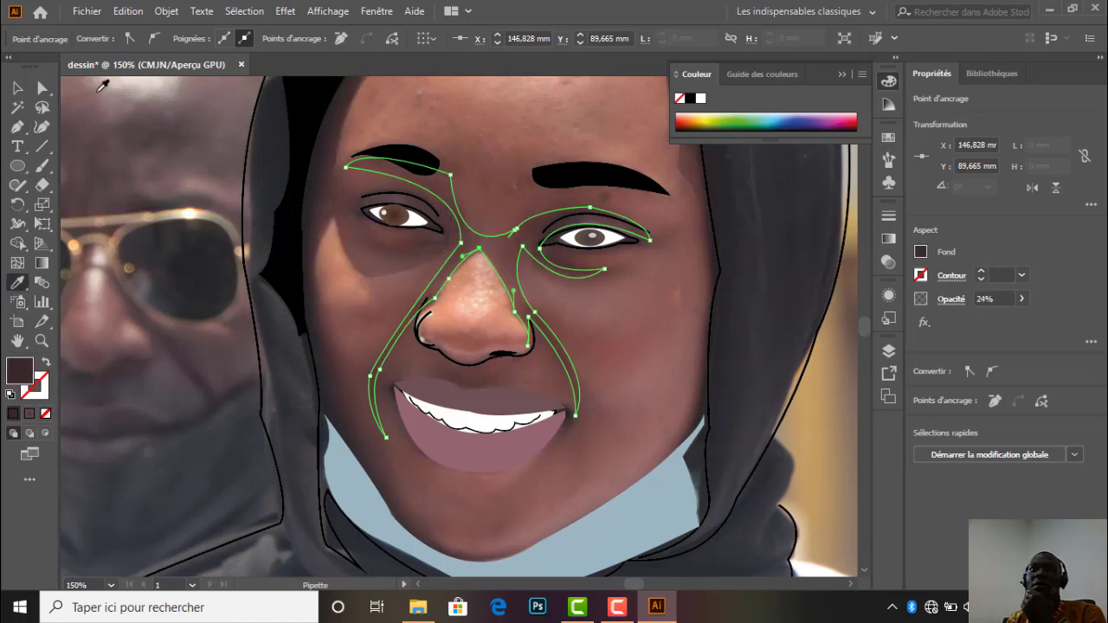
click(17, 87)
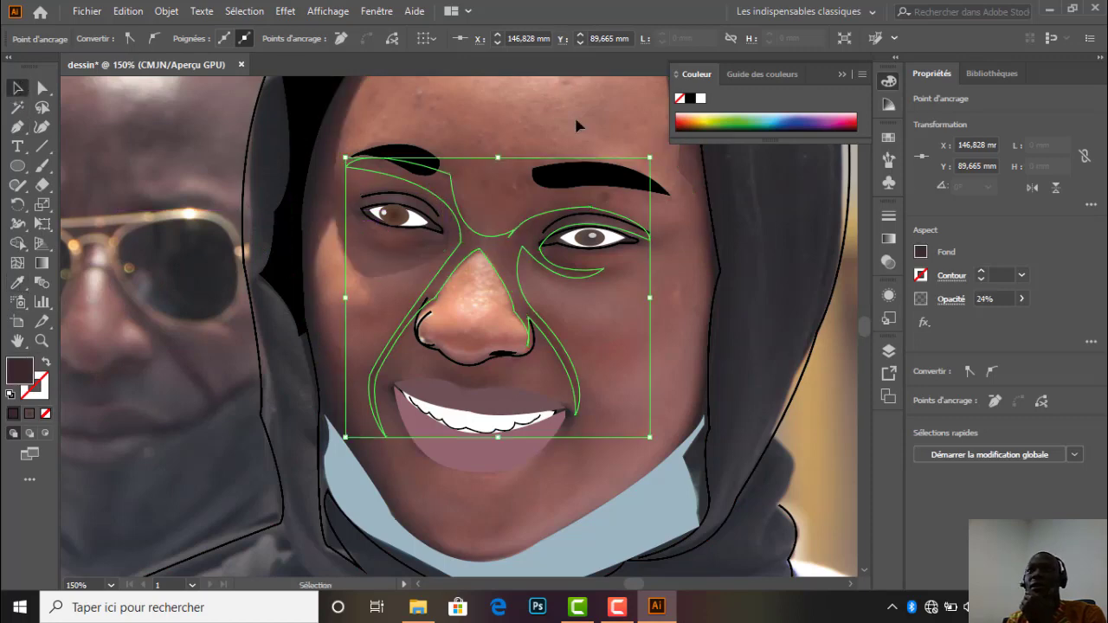
click(1020, 300)
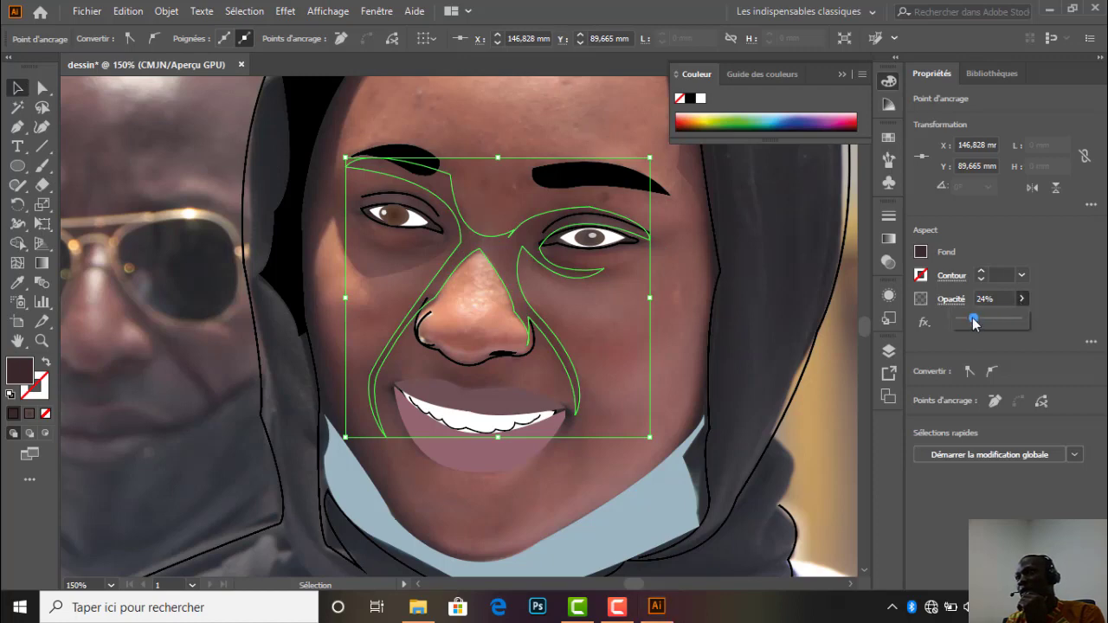
drag(976, 320, 965, 321)
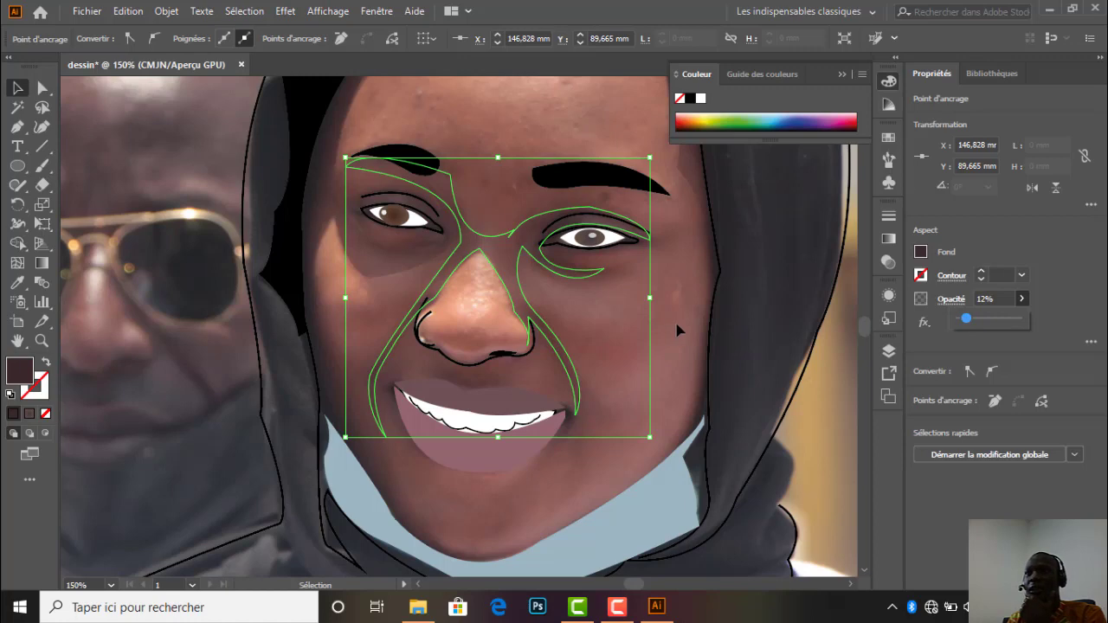
click(554, 378)
key(ctrl+0)
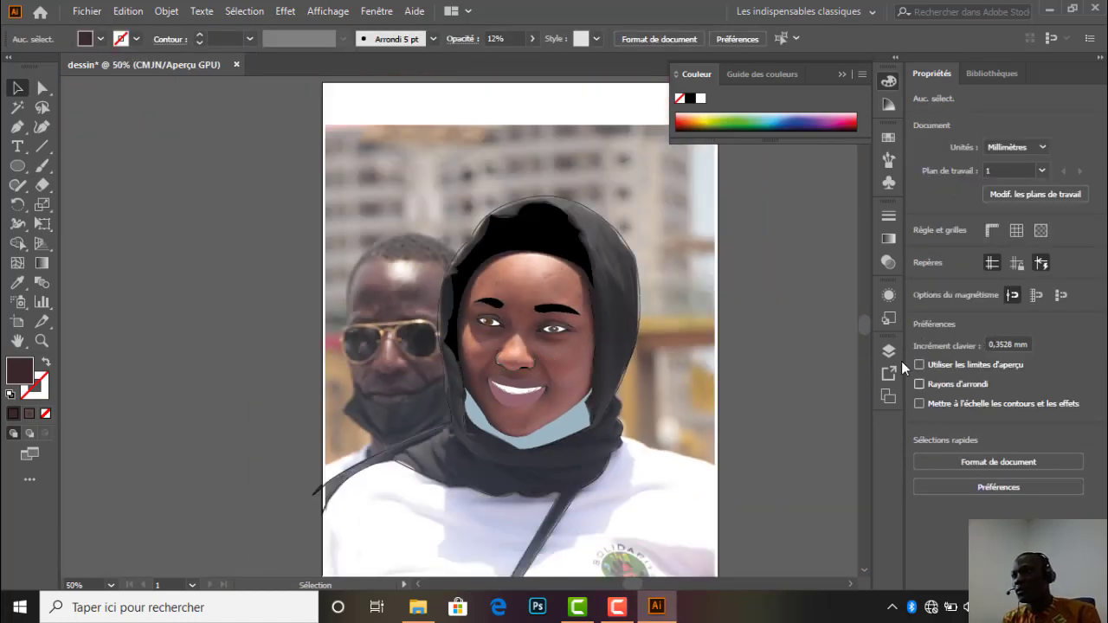
Show the layer list as a floating panel beside the portrait.
drag(901, 361, 874, 355)
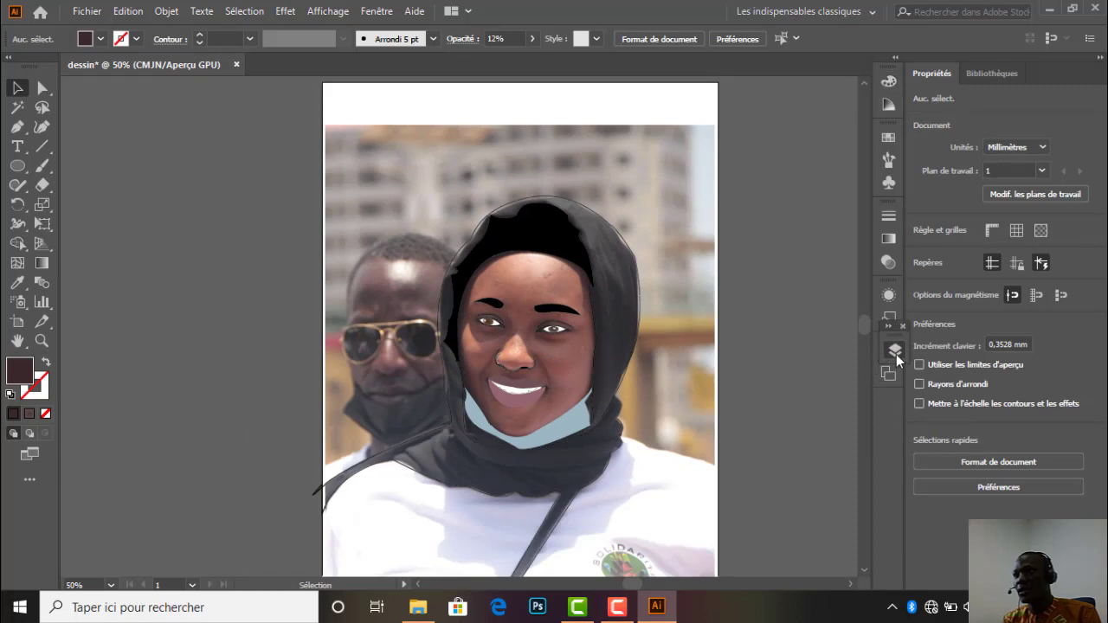
click(896, 354)
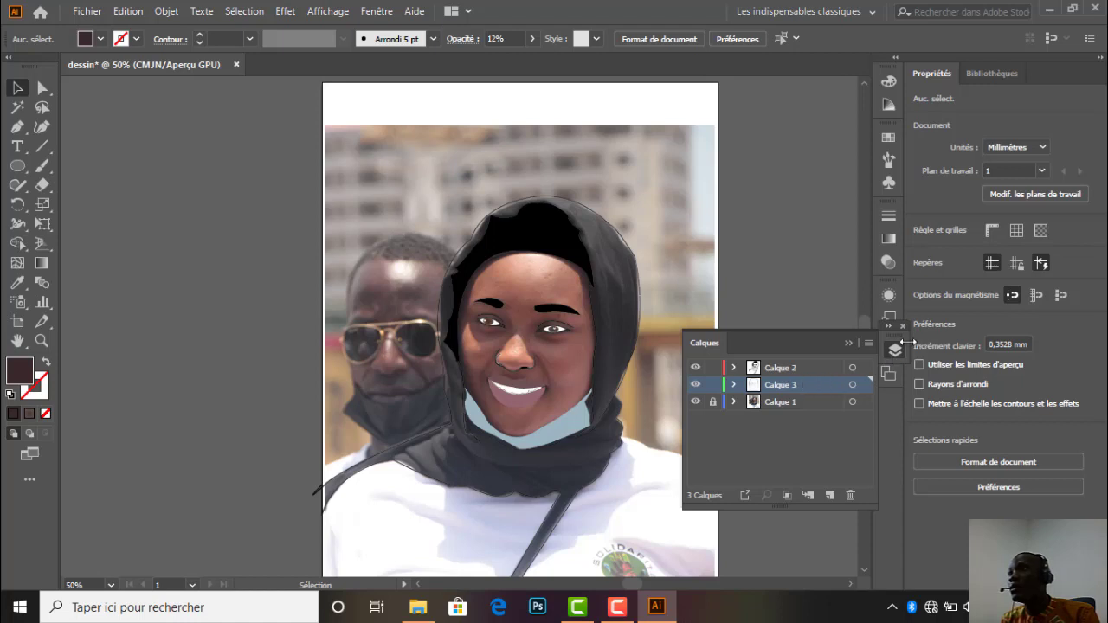
drag(826, 343, 802, 240)
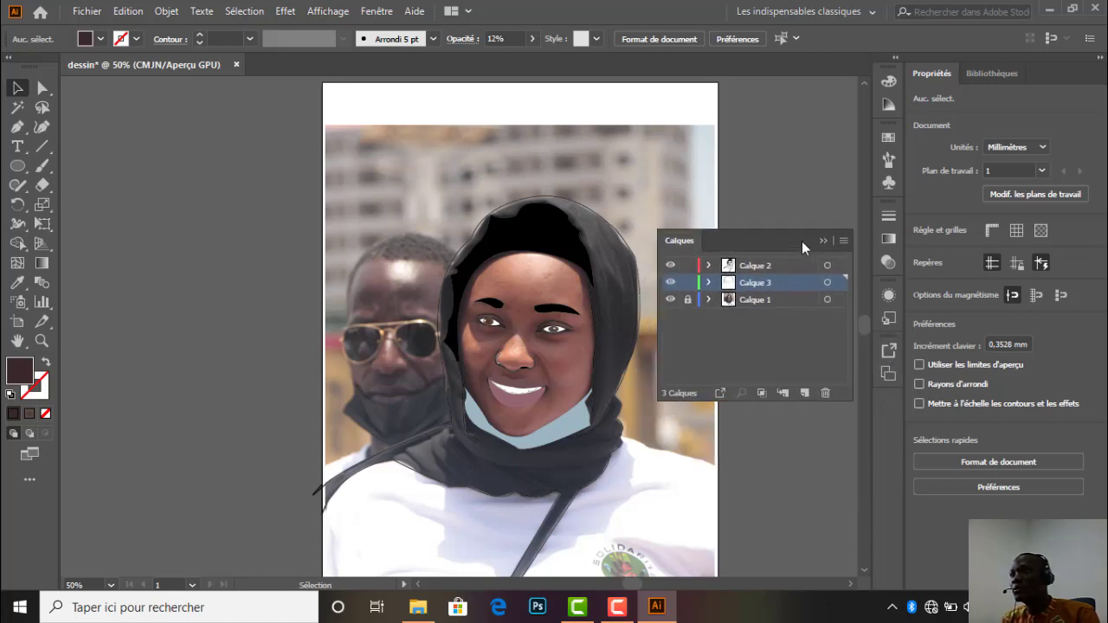
Expand Calque 3 and examine its three traced paths, including the naming options of the lowest one.
click(764, 268)
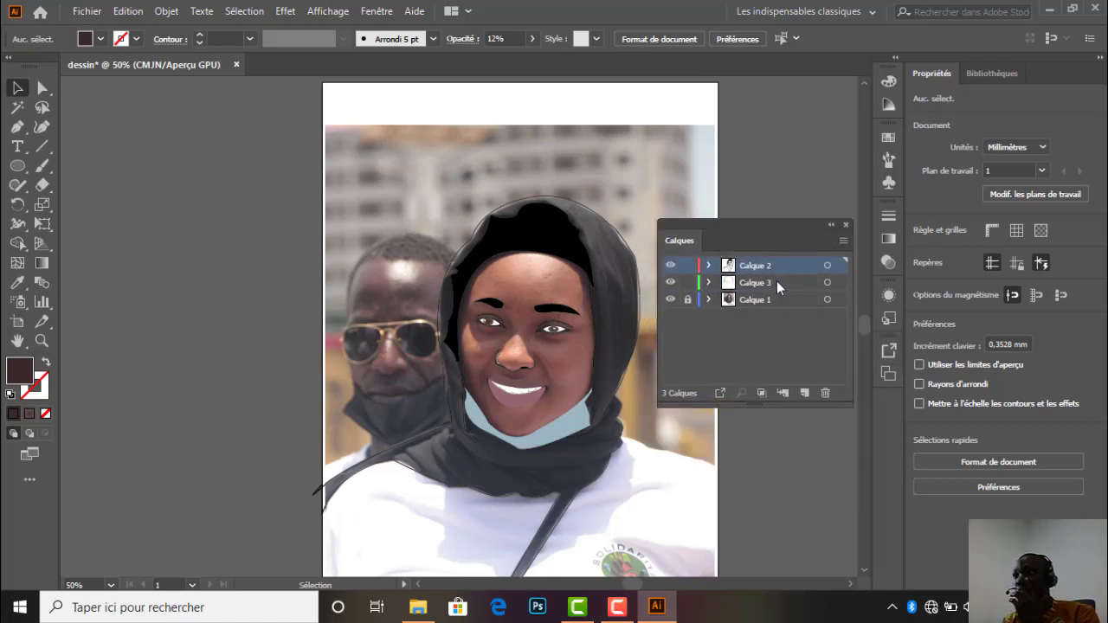
click(753, 284)
click(709, 282)
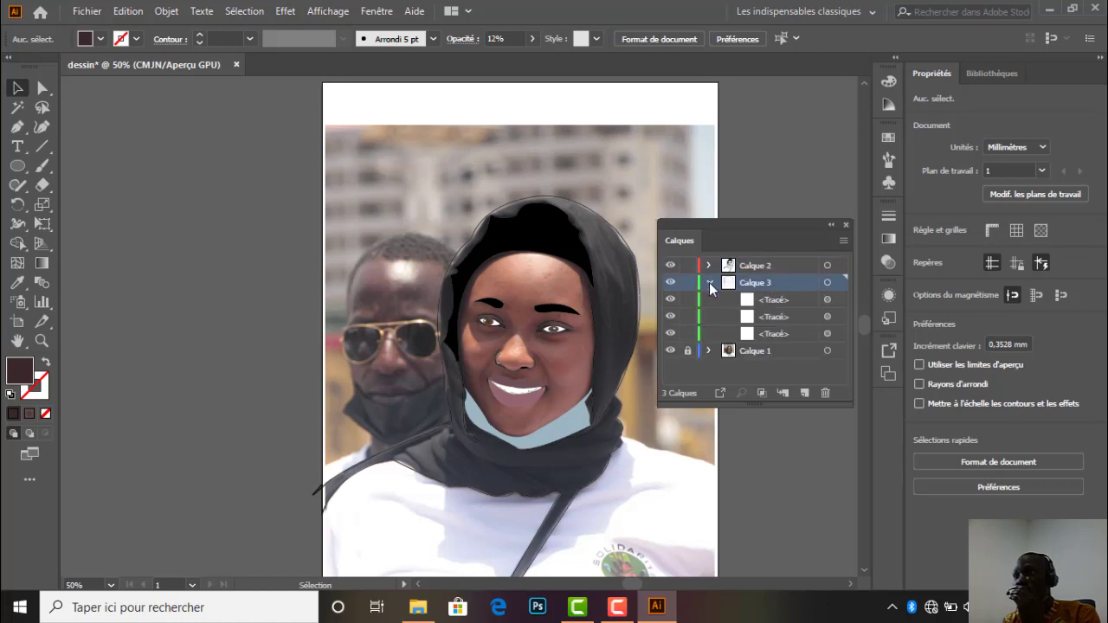
click(766, 336)
click(773, 317)
click(777, 301)
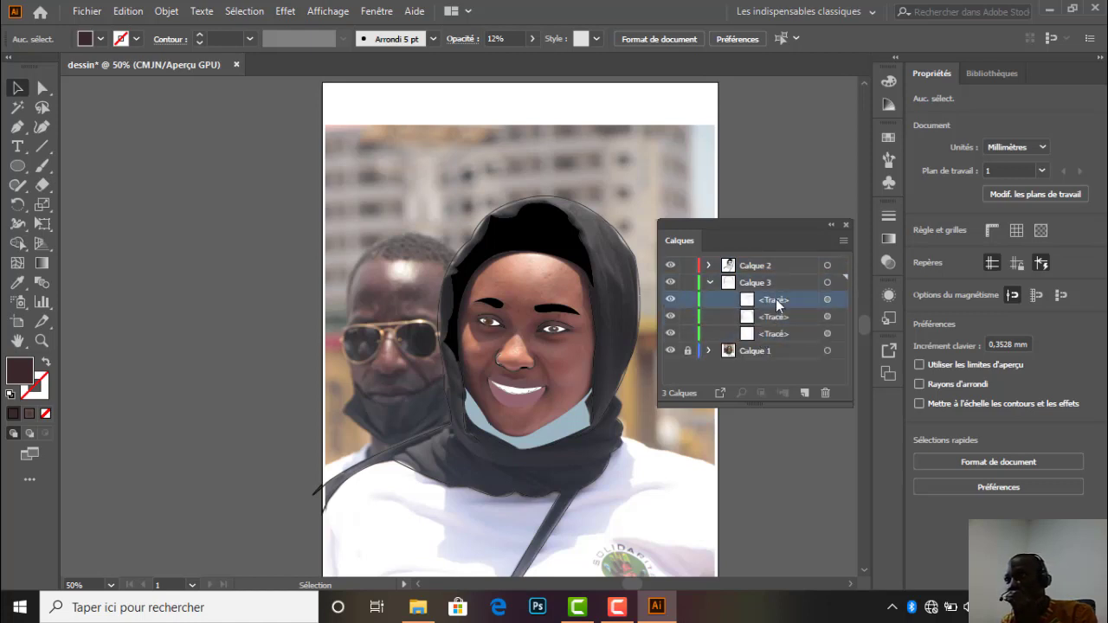
click(781, 318)
click(780, 332)
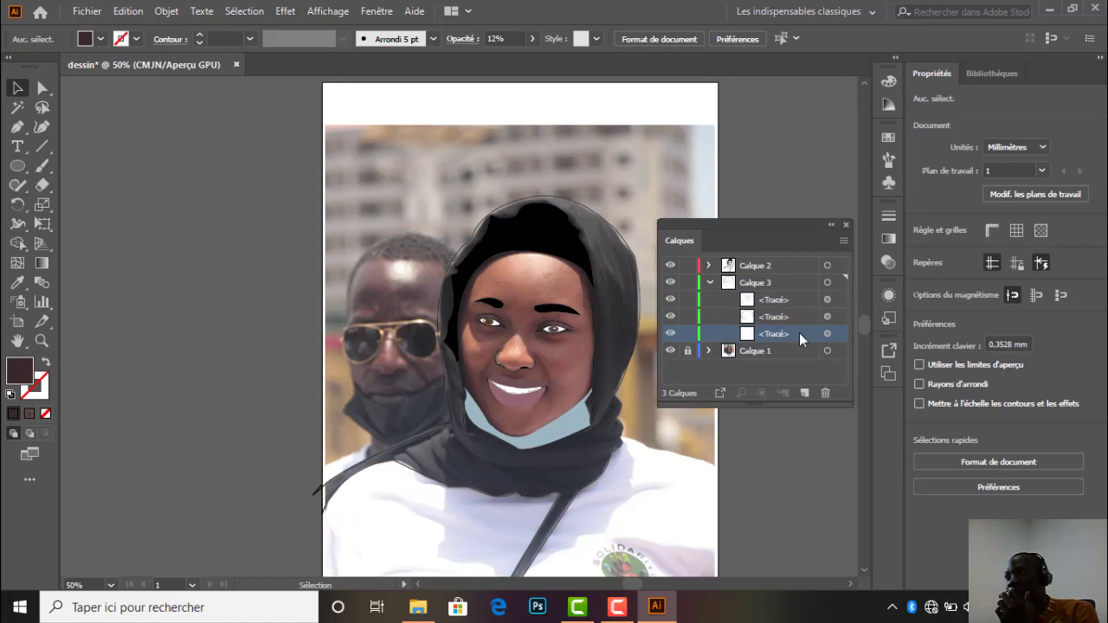
double_click(813, 334)
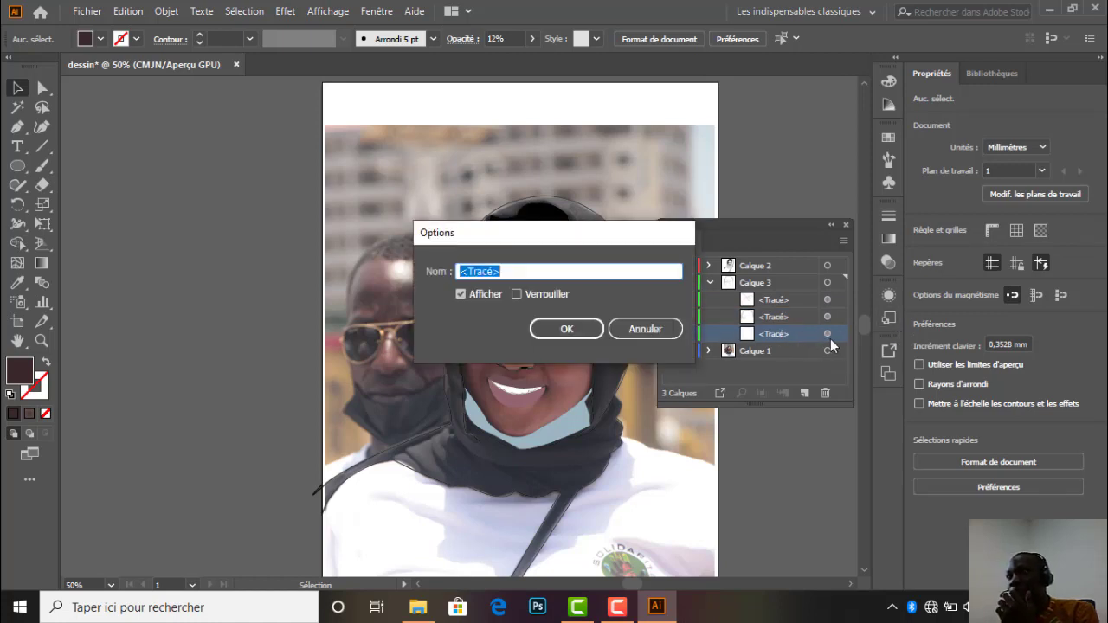
click(569, 329)
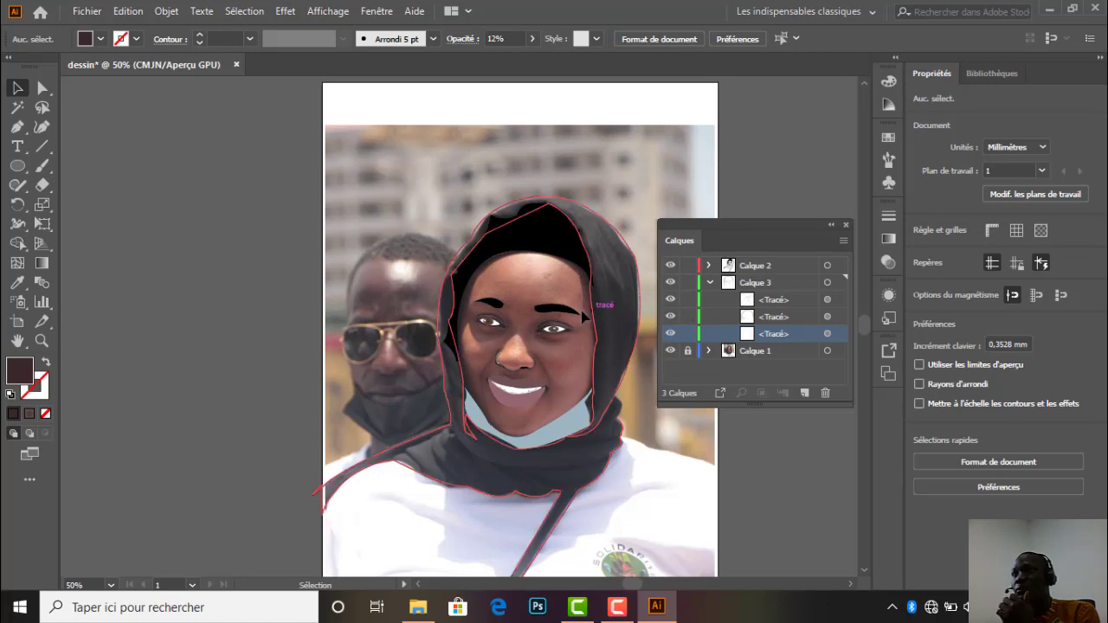
Select the outlines around the face one after another to check which layer each belongs to.
click(592, 319)
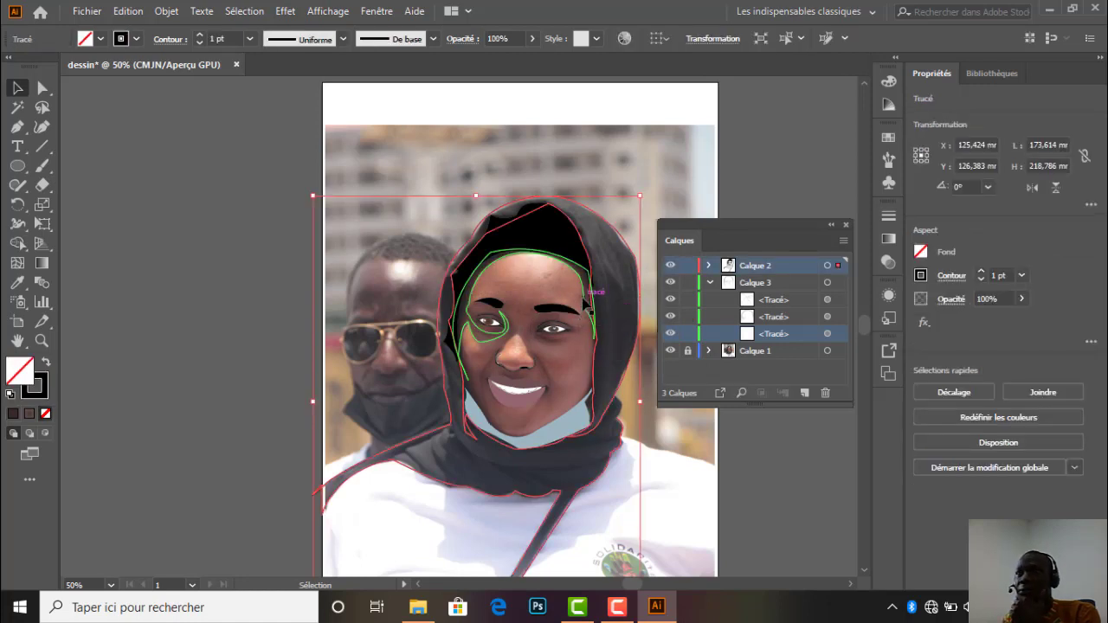
click(587, 329)
click(563, 424)
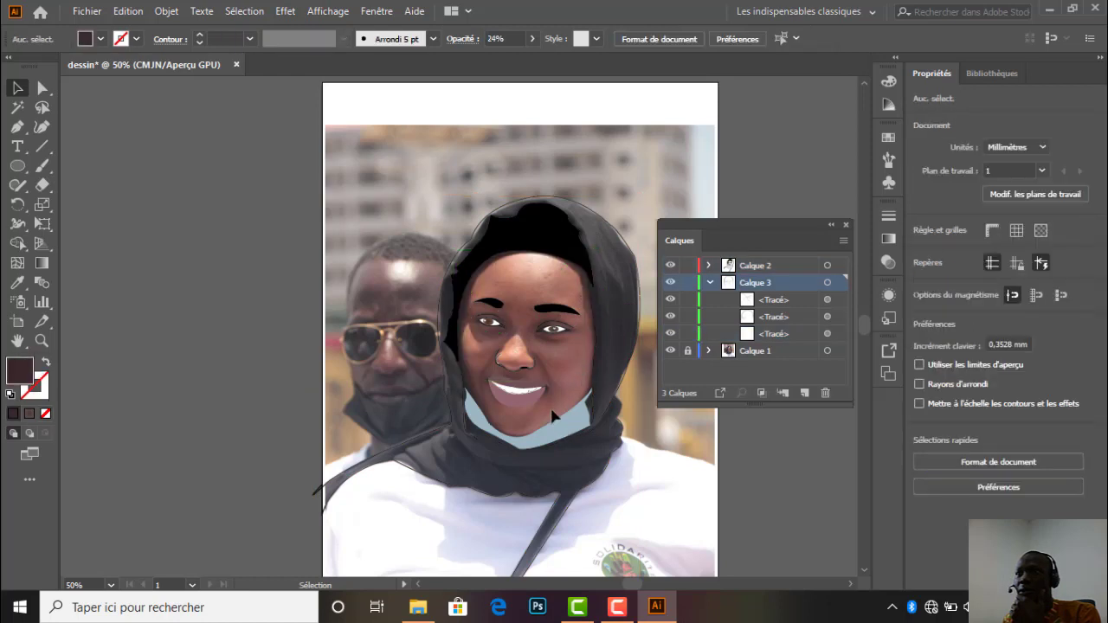
click(552, 371)
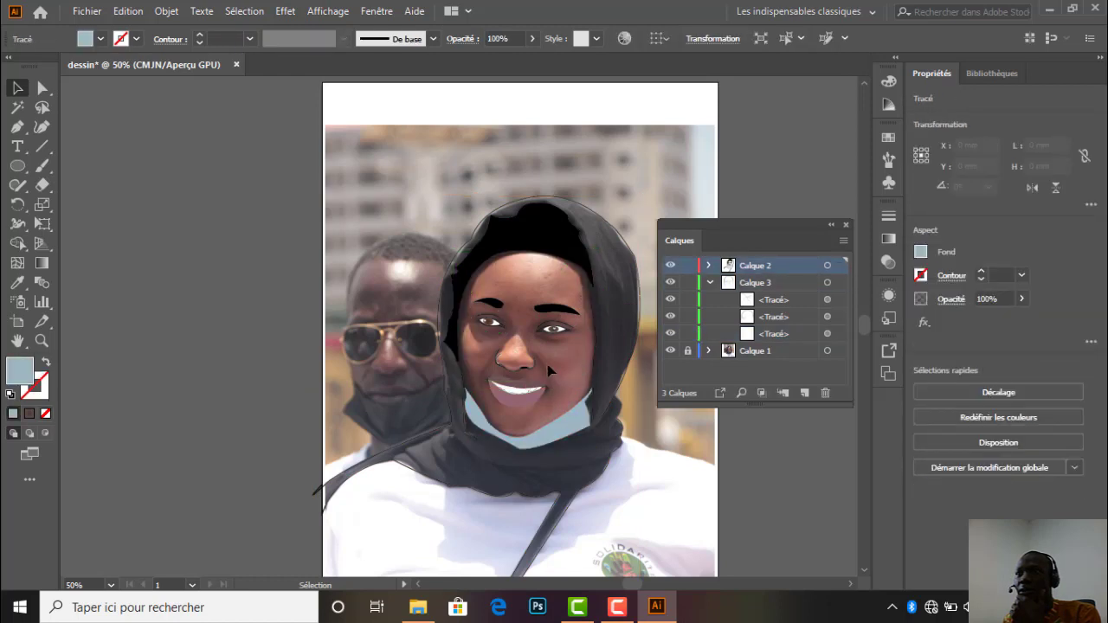
click(563, 362)
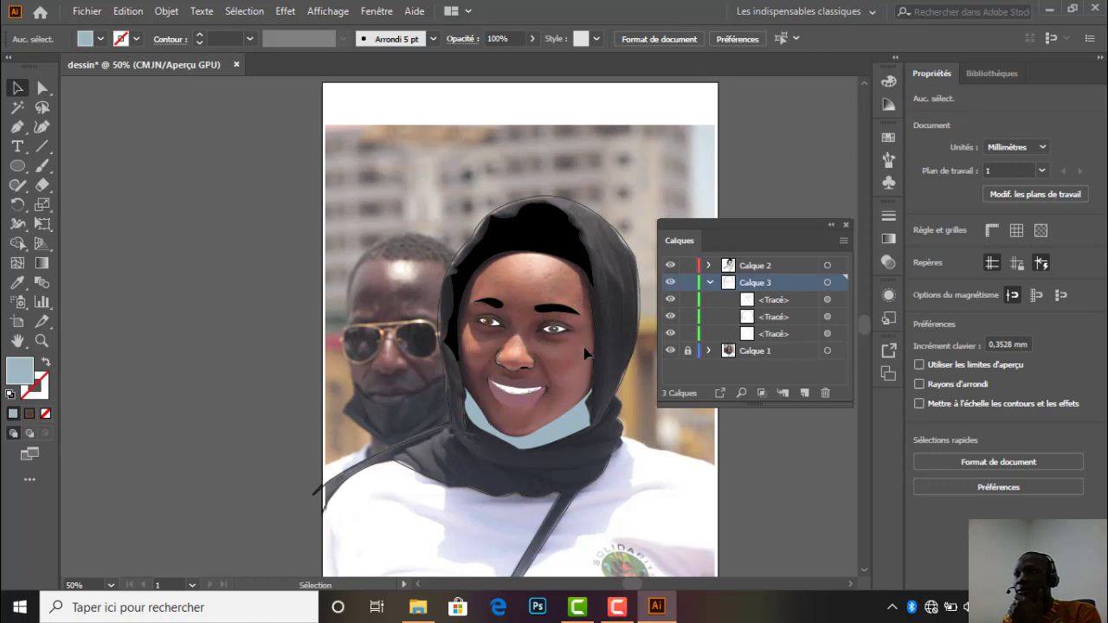
click(599, 302)
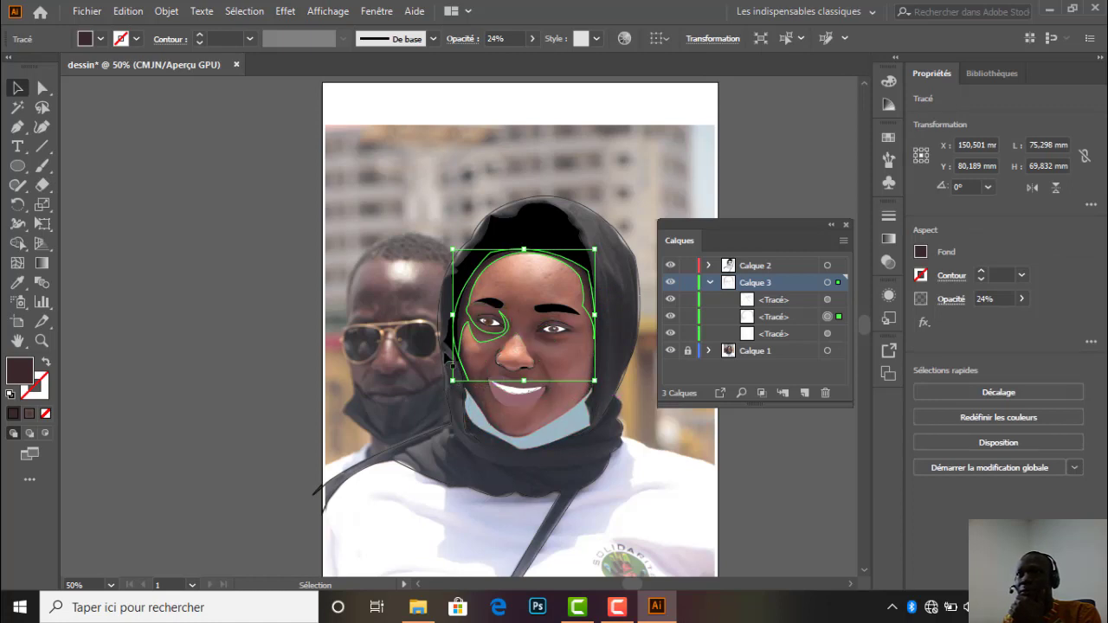
Select the hood outline on Calque 2 and continue it with the Pen tool over the scarf's outer fold to the hood's right edge.
click(447, 355)
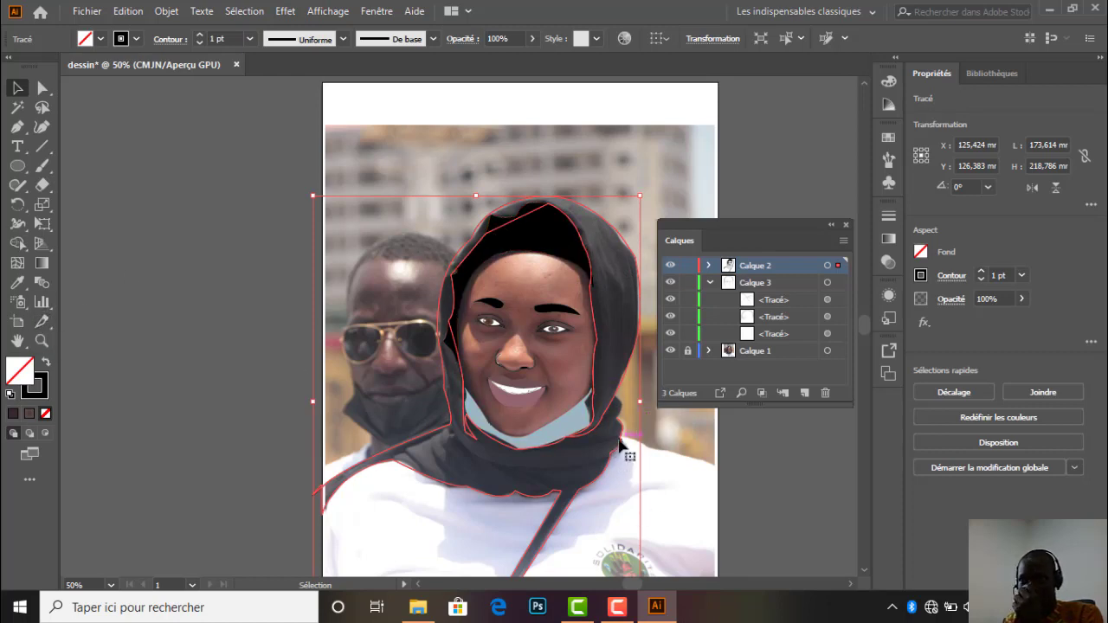
click(17, 127)
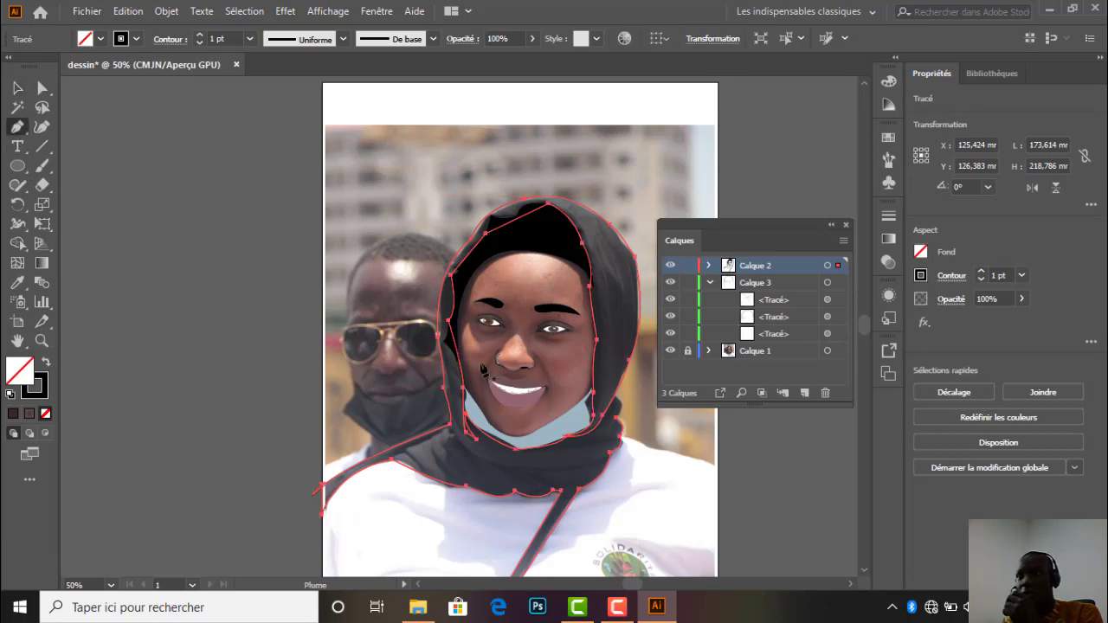
click(617, 418)
scroll(648, 437, up, 3)
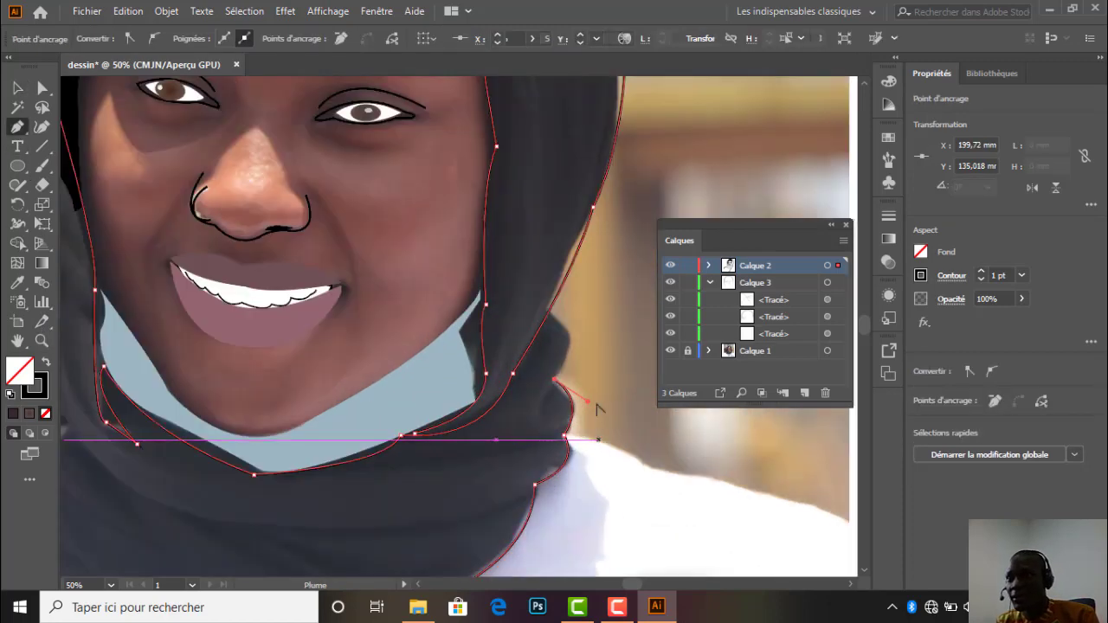
scroll(597, 410, up, 5)
drag(506, 187, 438, 131)
click(508, 187)
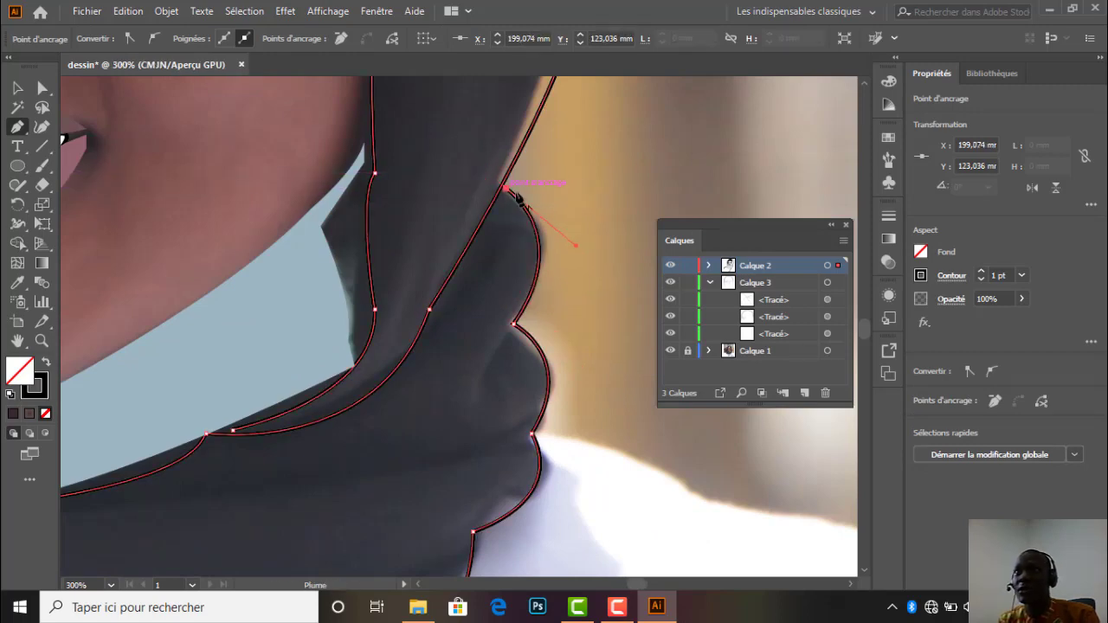
Carry the outline down the fold to the face mask's lower edge and close the hood shape there.
scroll(524, 217, down, 4)
scroll(498, 268, up, 4)
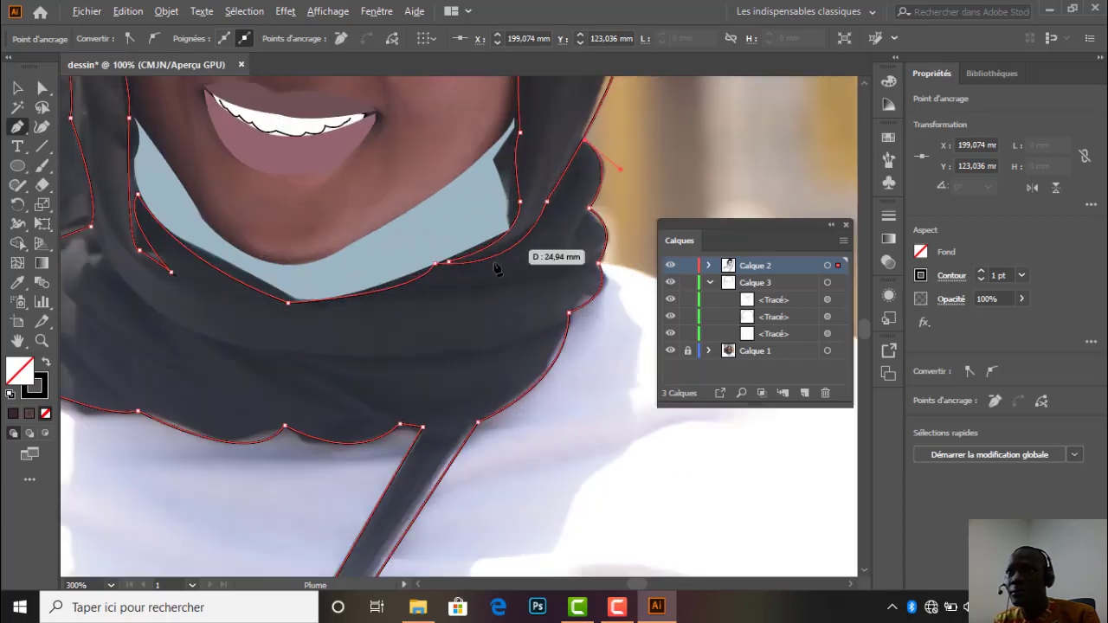
drag(448, 267, 383, 258)
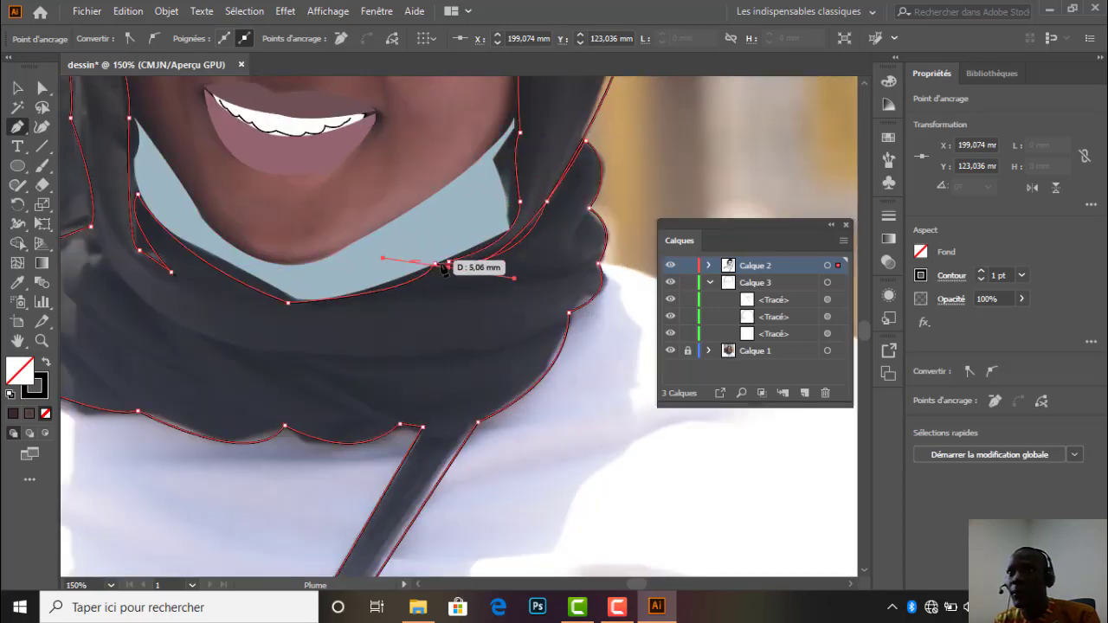
click(449, 268)
click(448, 261)
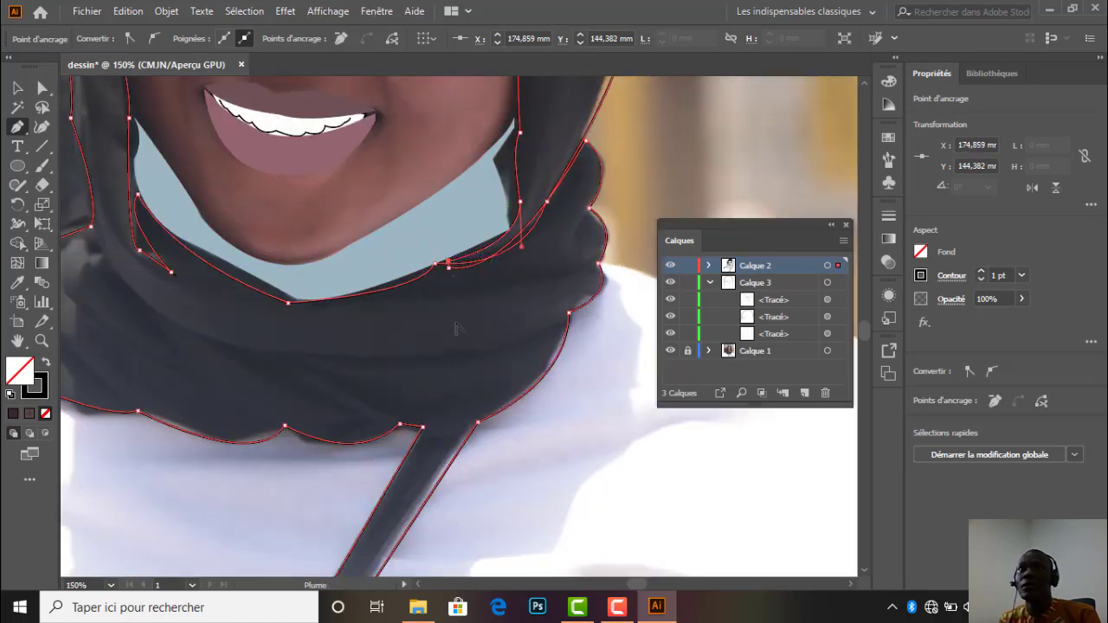
Fill the closed hood shape with the dark grey sampled from the hood in the photo and send it to the back.
scroll(455, 316, down, 4)
scroll(493, 147, up, 2)
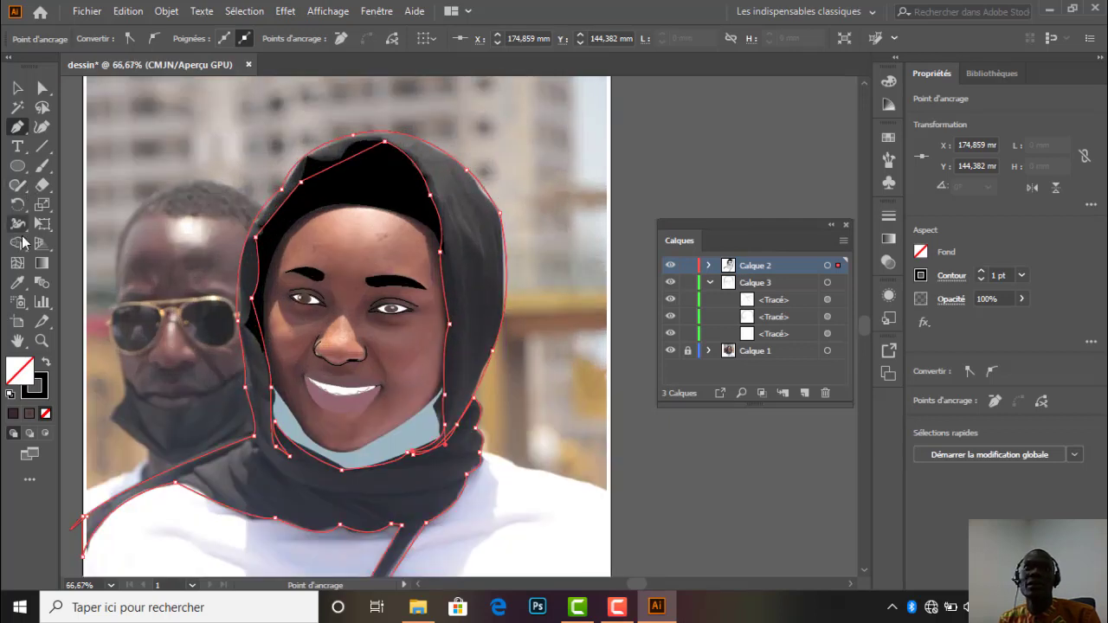
click(17, 282)
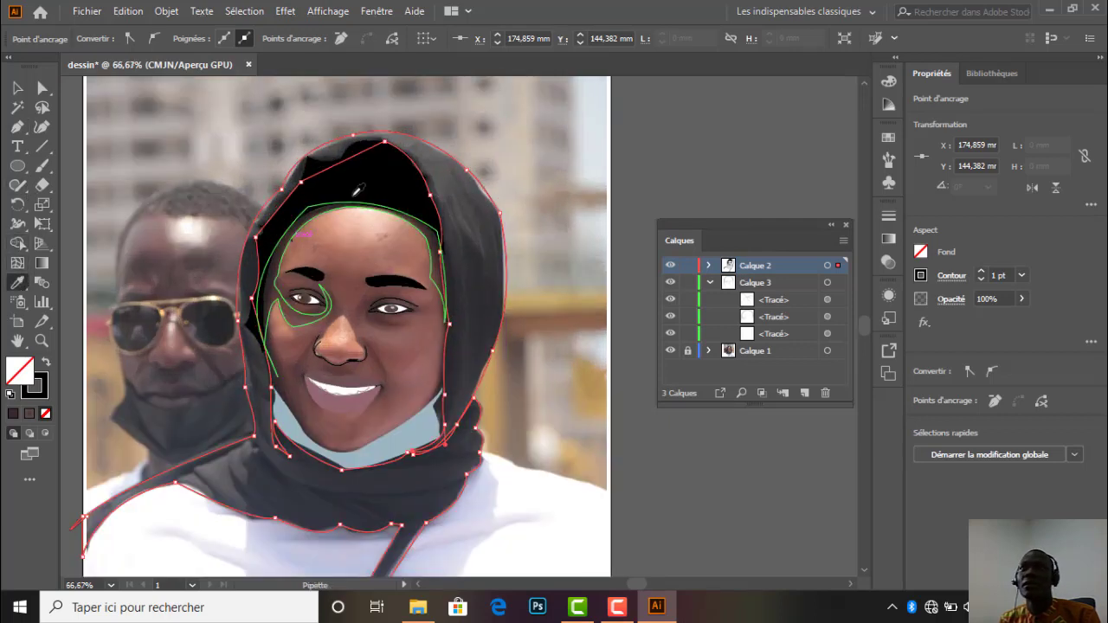
click(472, 195)
click(19, 88)
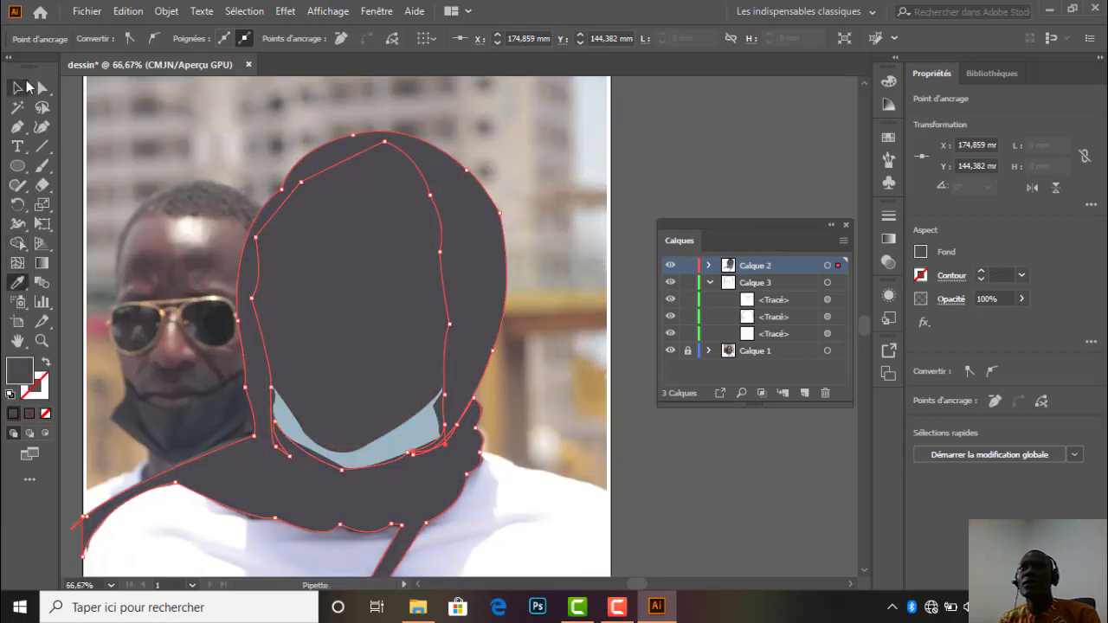
right_click(501, 247)
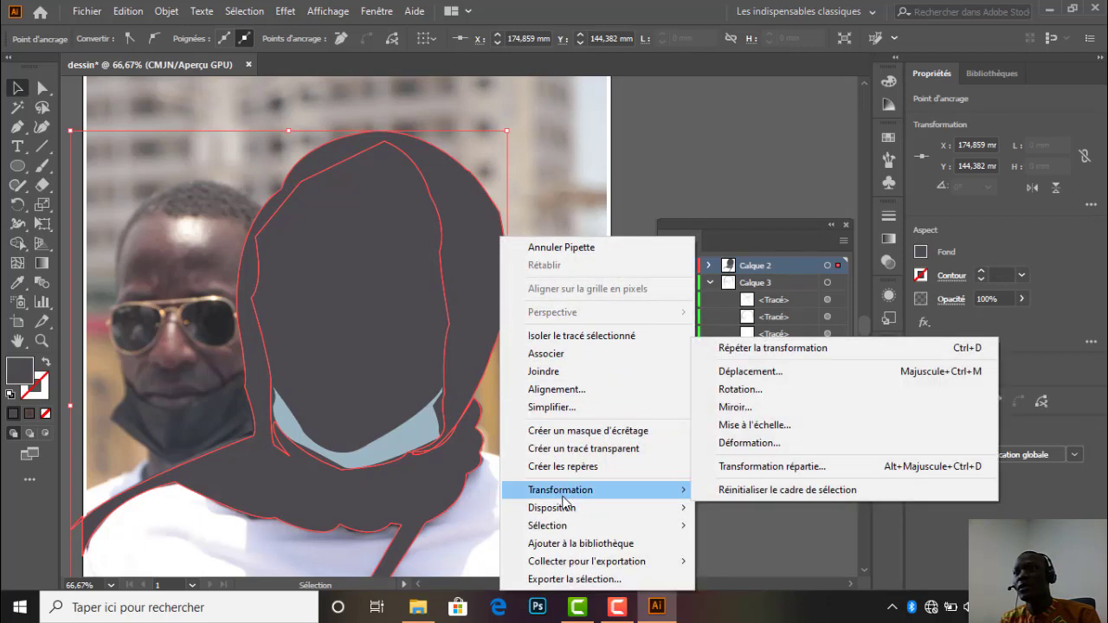
mouse_move(606, 509)
click(749, 563)
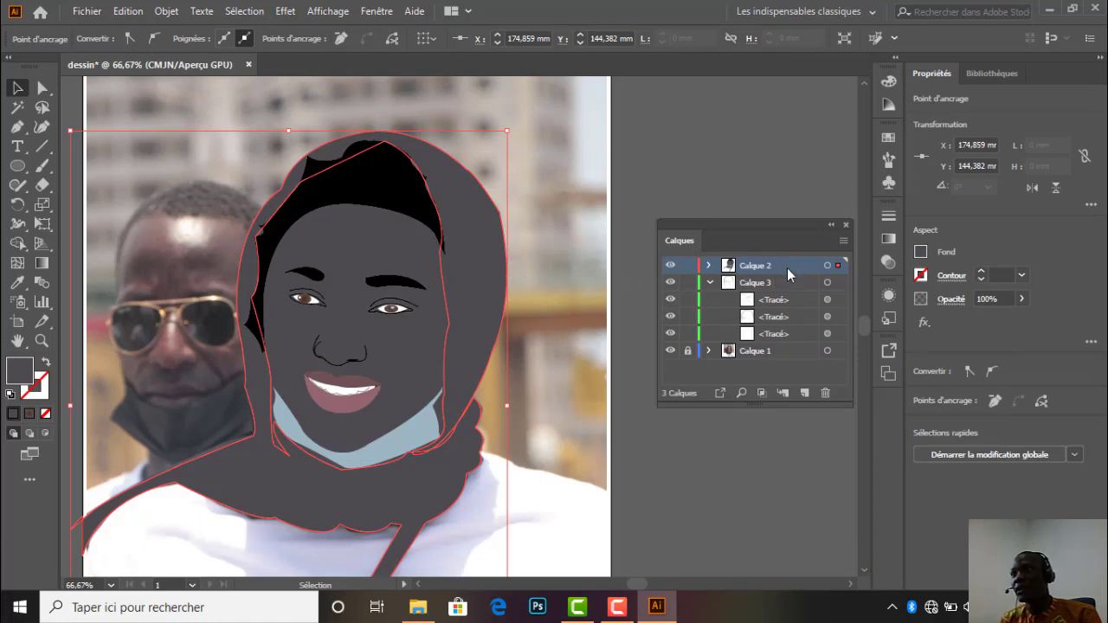
Move Calque 2 beneath the traced paths inside Calque 3 and set the oval face outline's opacity to 100%.
drag(788, 266, 775, 342)
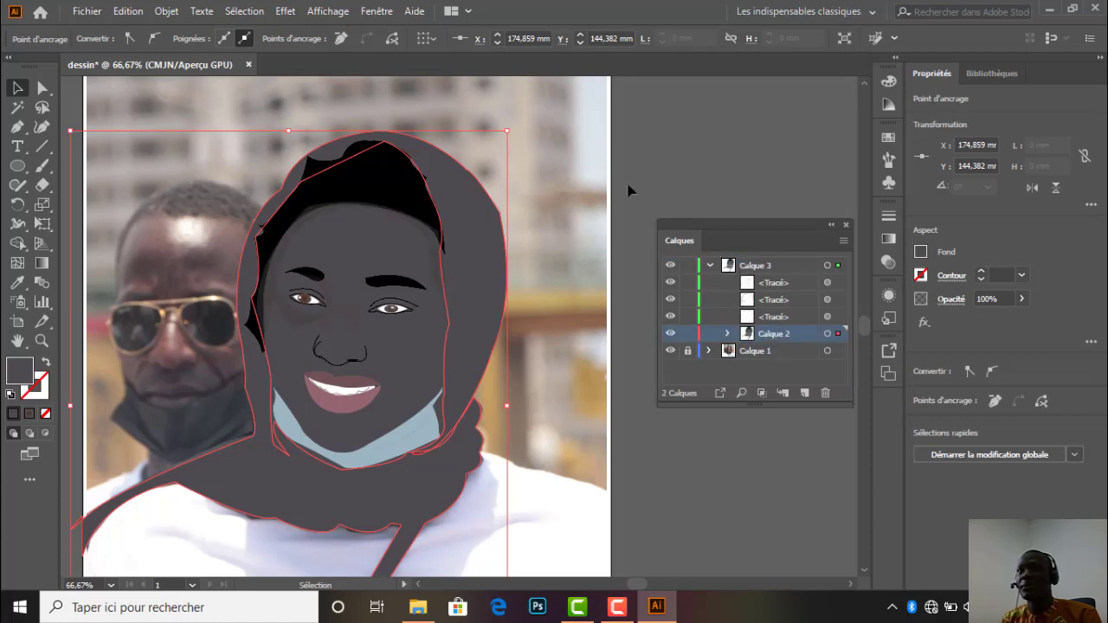
click(715, 173)
click(755, 319)
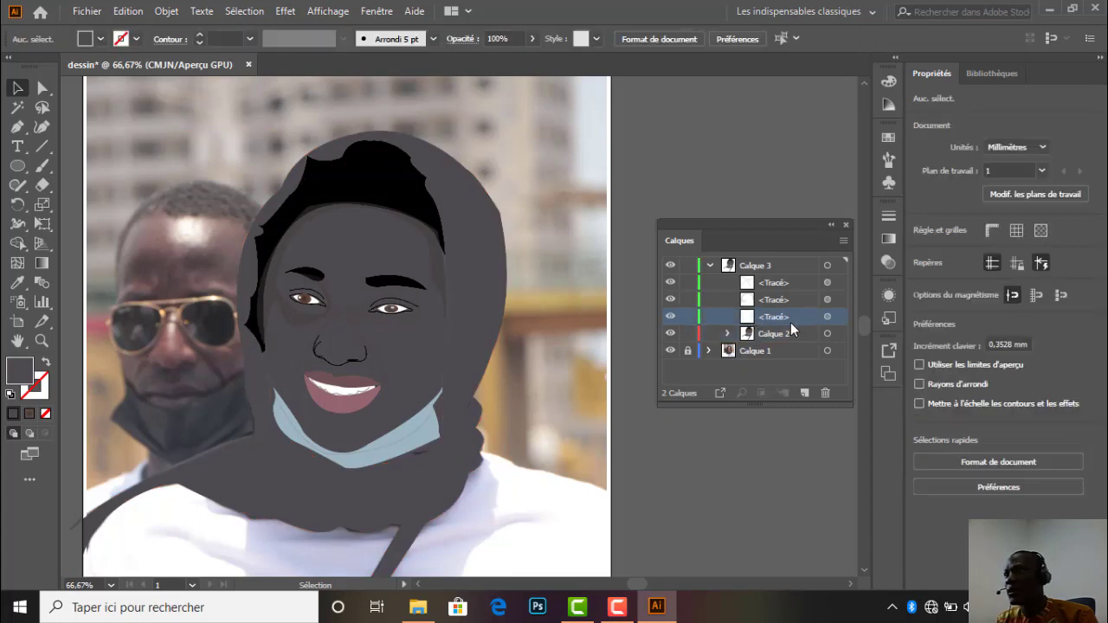
click(827, 317)
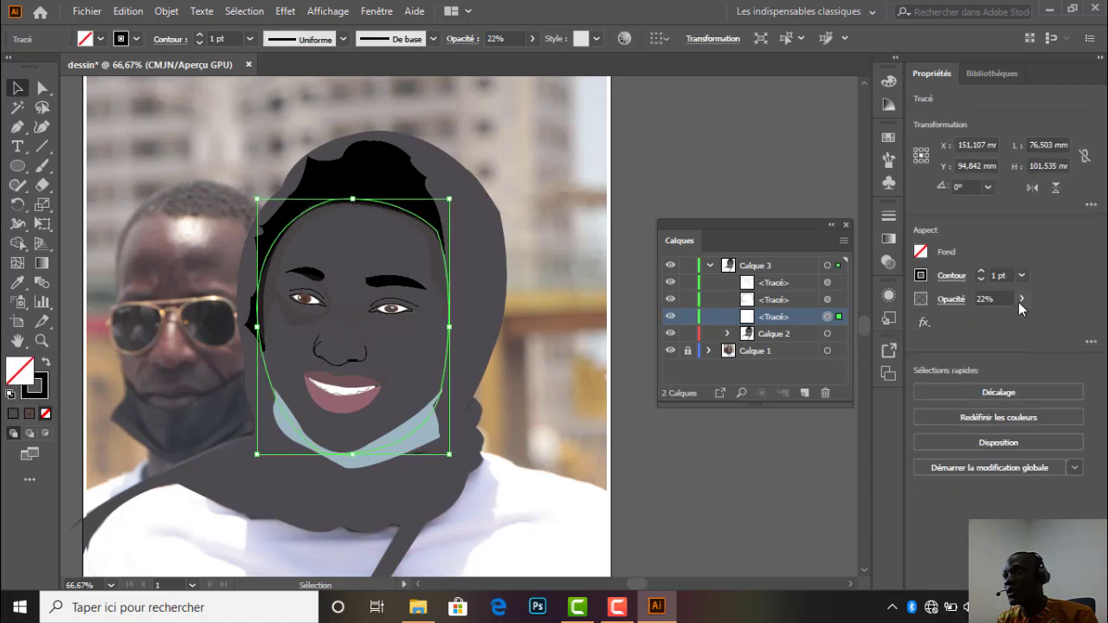
click(1021, 299)
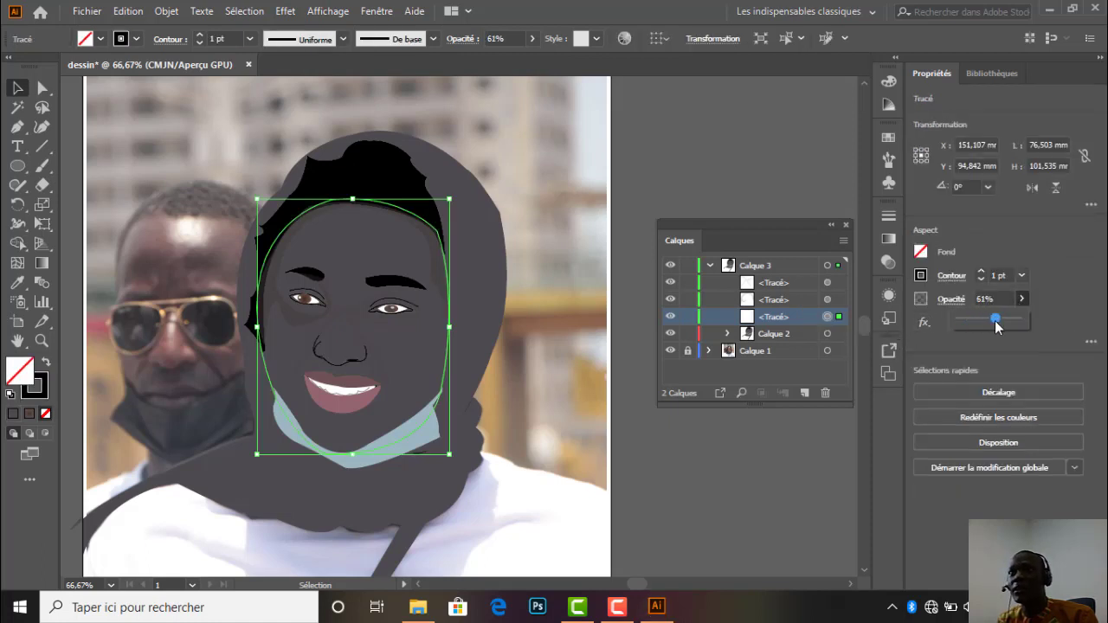
drag(996, 324, 1027, 329)
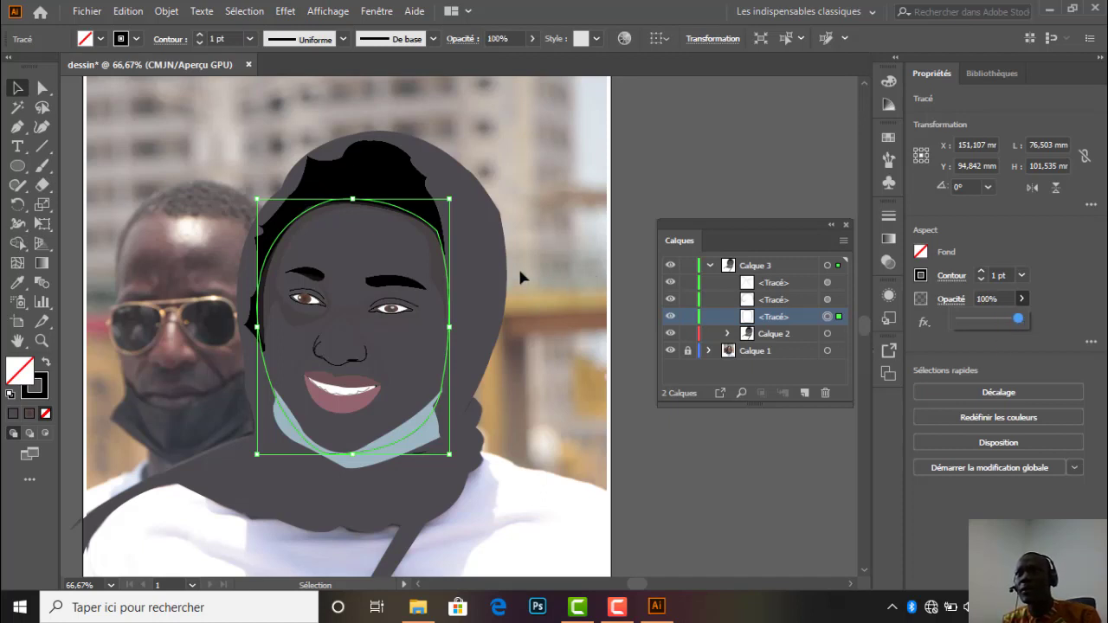
click(617, 208)
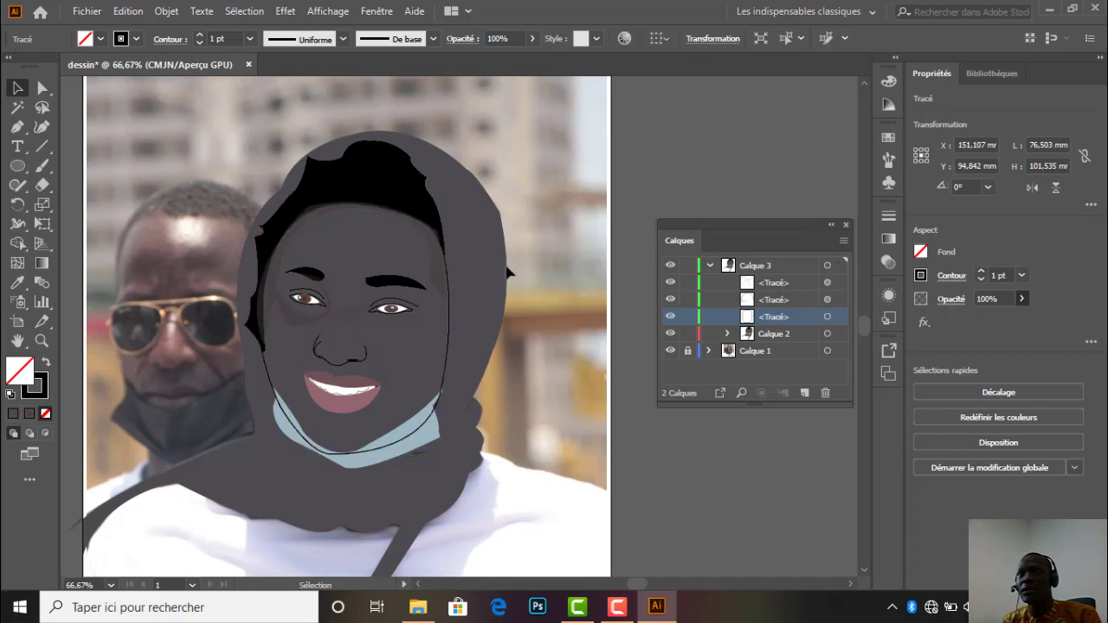
Change the hood shape's fill to the near-black colour 1C181C.
click(506, 268)
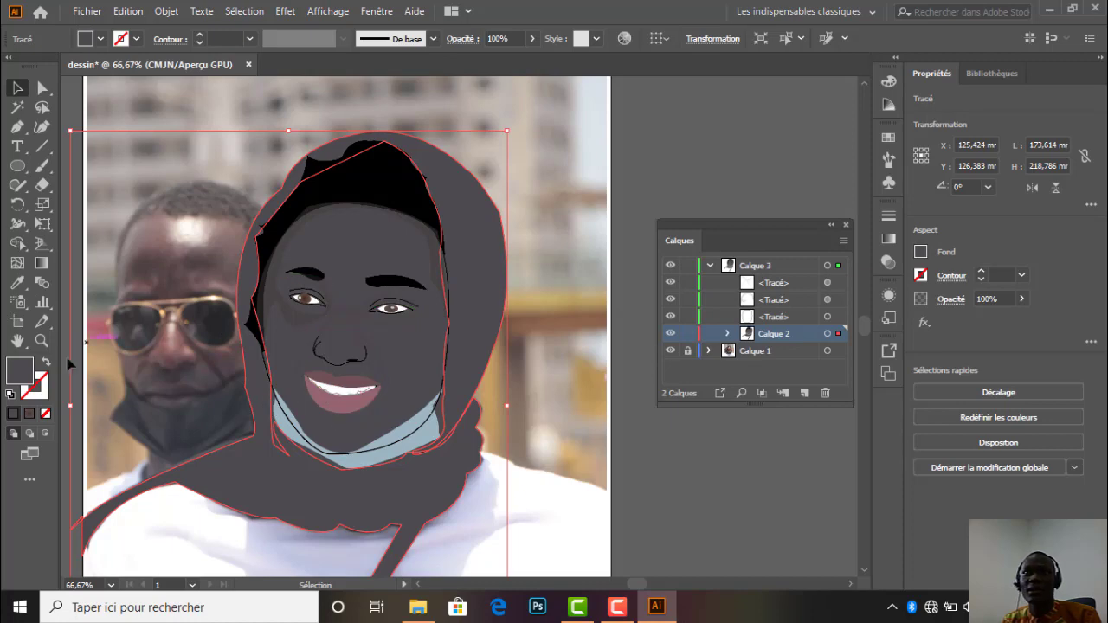
double_click(29, 379)
click(673, 416)
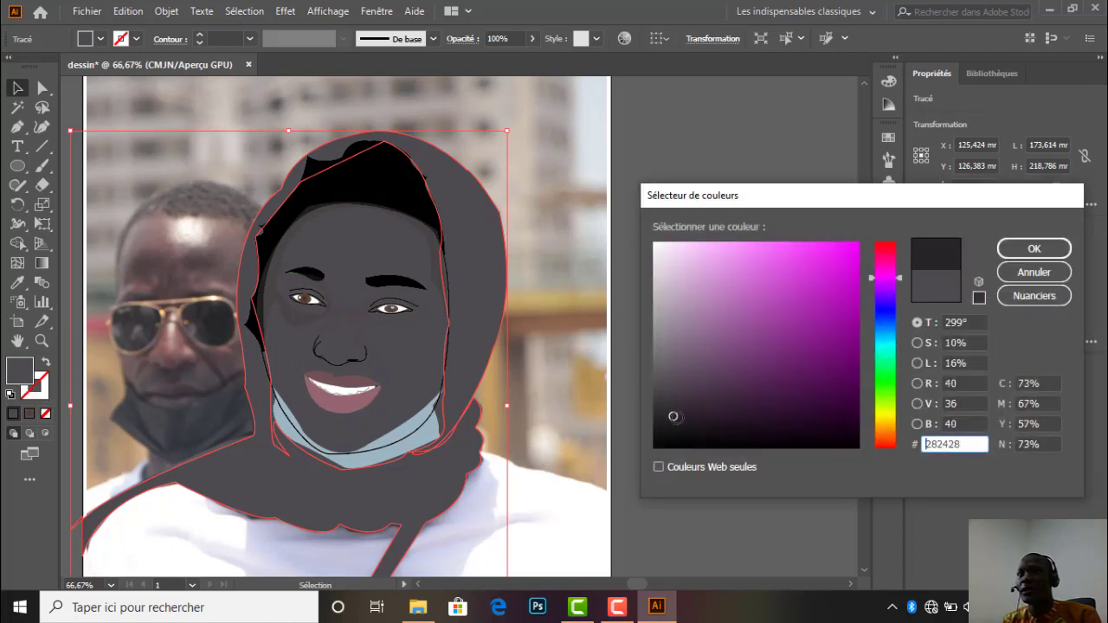
drag(673, 416, 678, 421)
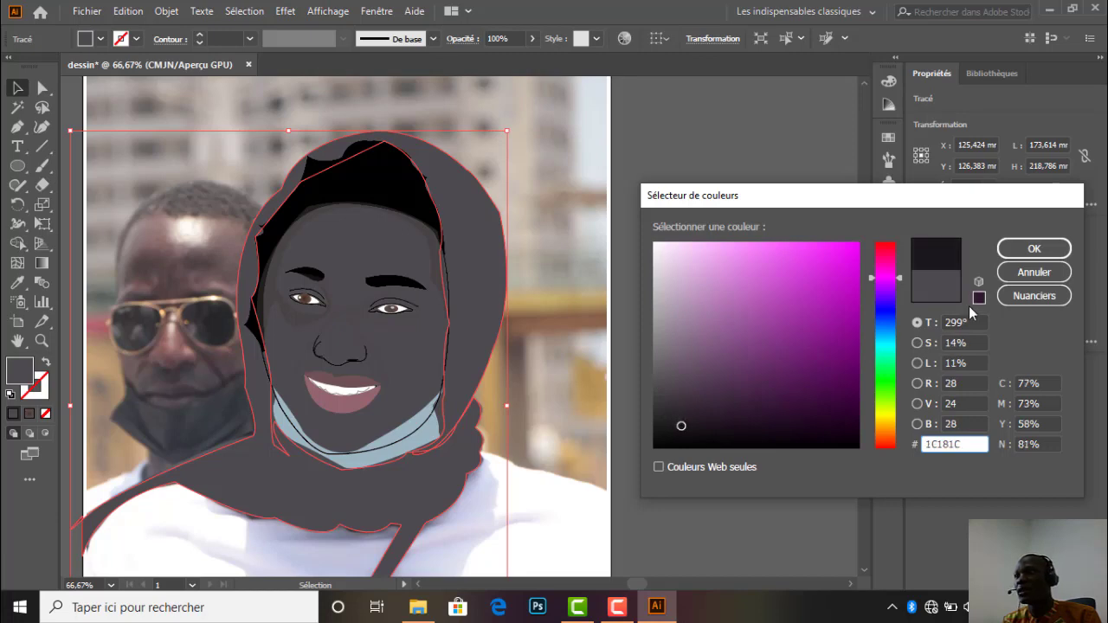
click(1034, 248)
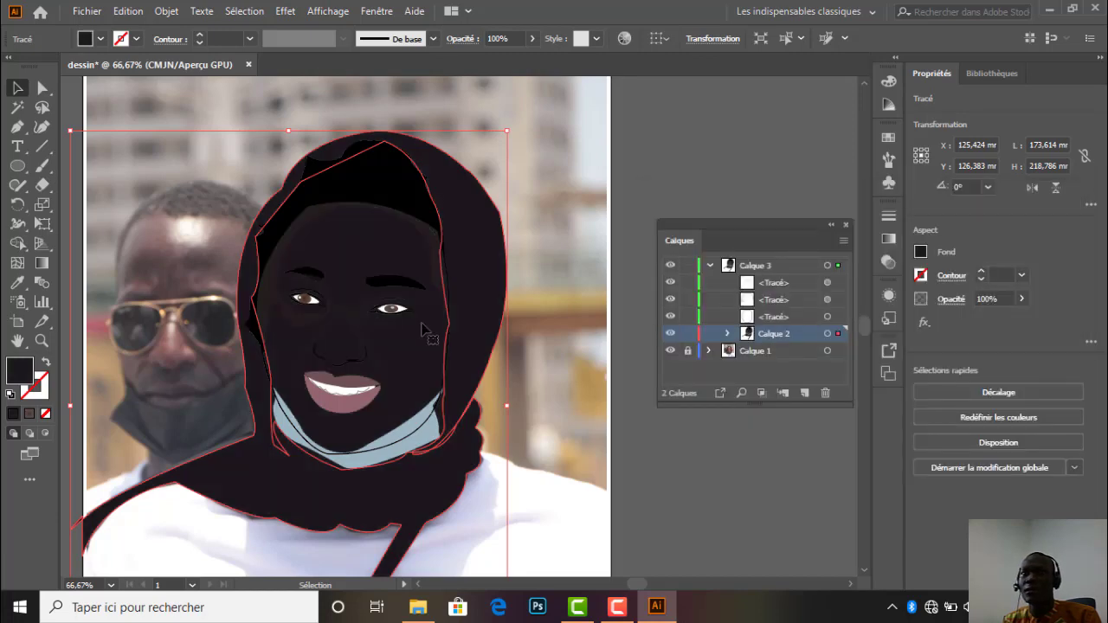
Expand Calque 2, find the near-black hood shape at its end, and toggle its visibility to compare it with the photo.
scroll(417, 335, down, 2)
scroll(417, 335, up, 1)
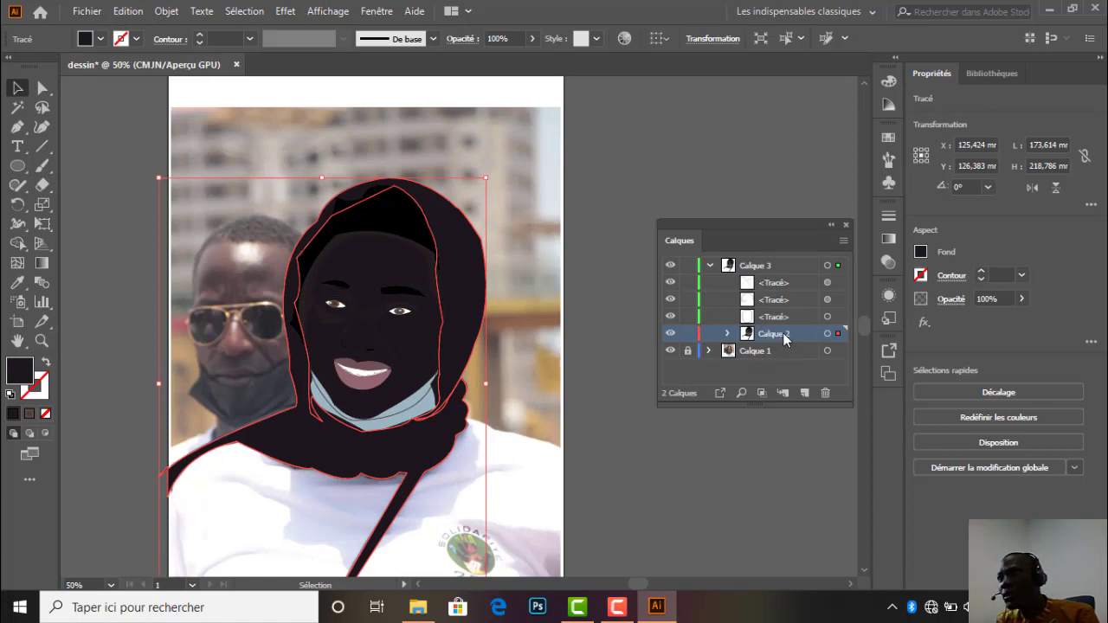
click(726, 333)
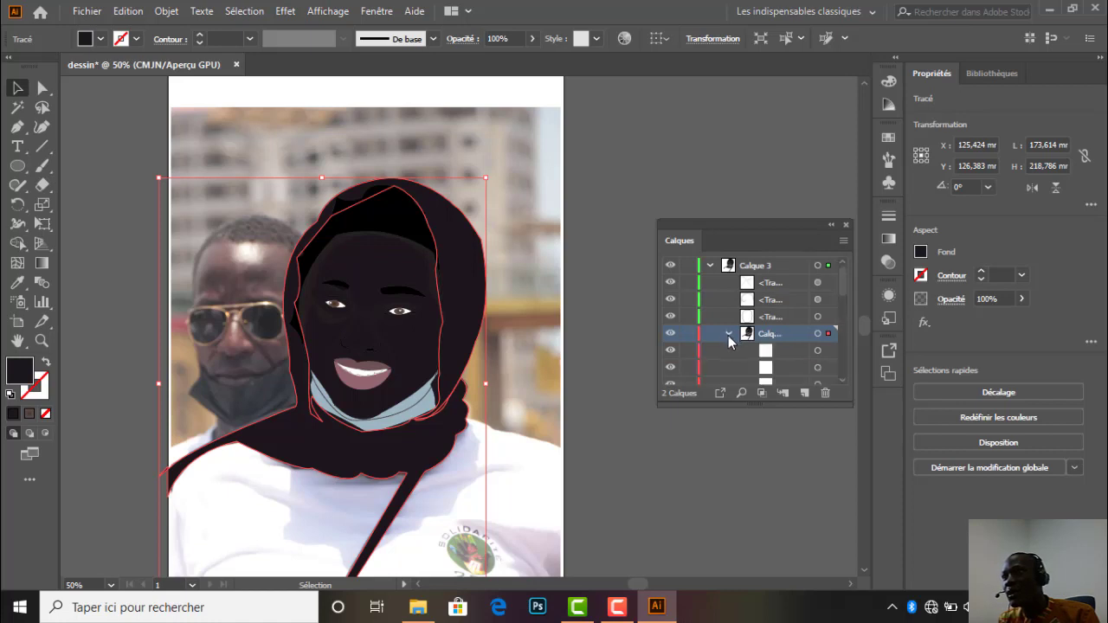
mouse_move(784, 339)
mouse_down()
mouse_move(775, 381)
mouse_move(783, 331)
mouse_up()
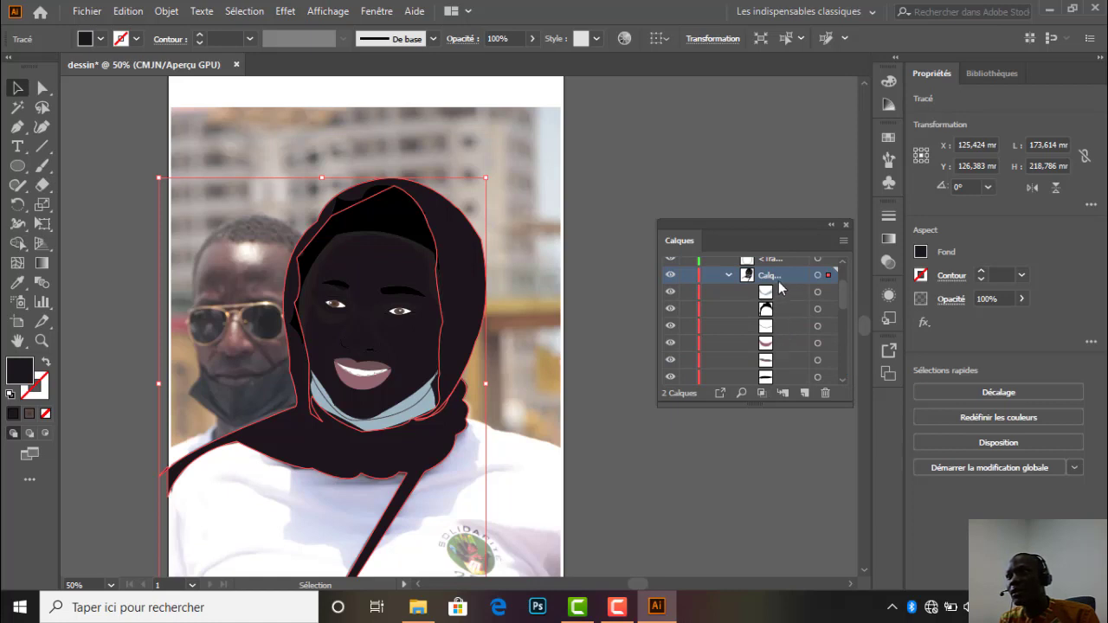
drag(779, 277, 775, 360)
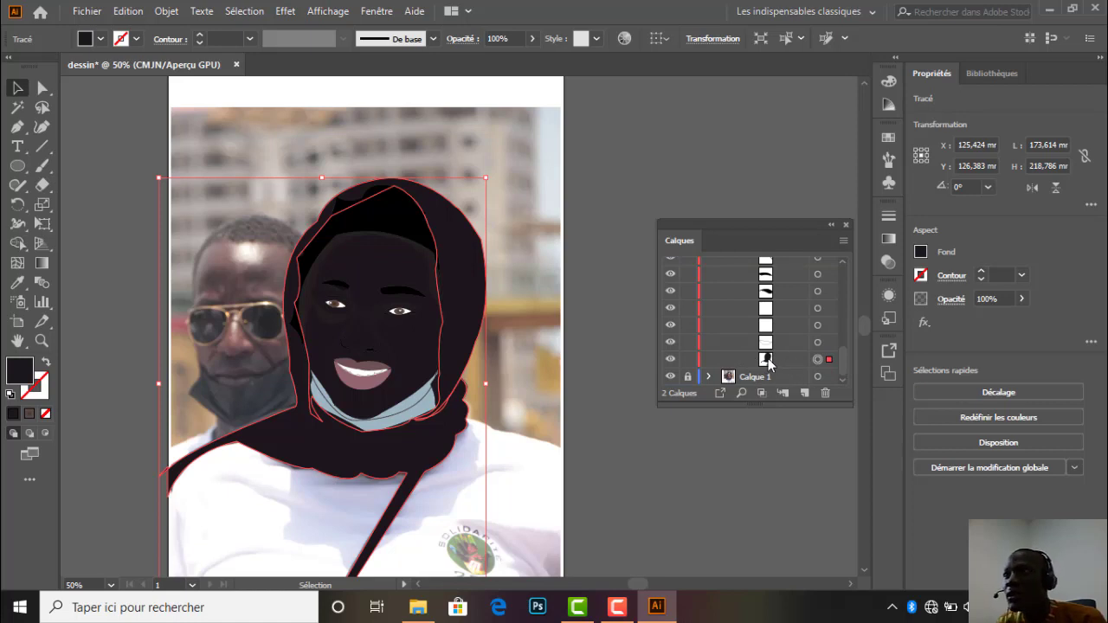
click(670, 360)
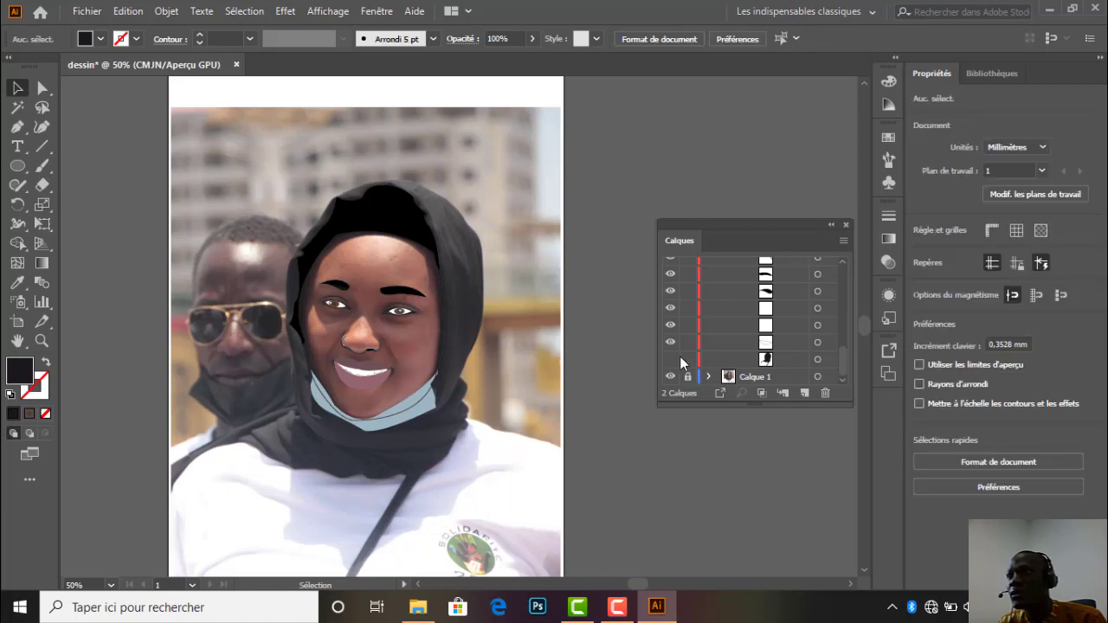
click(671, 361)
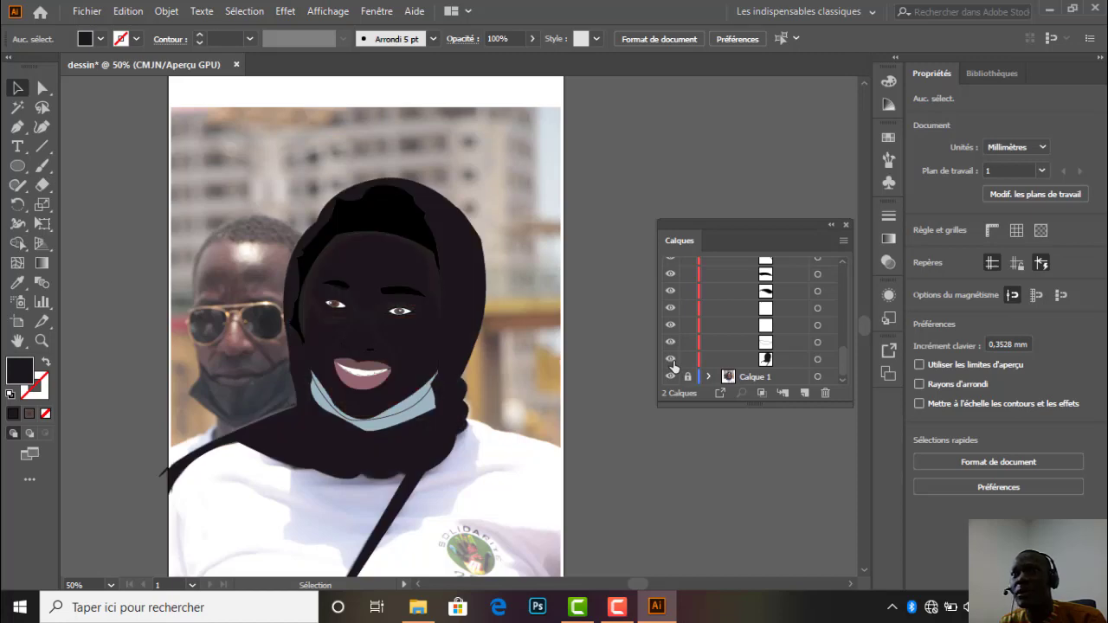
click(672, 360)
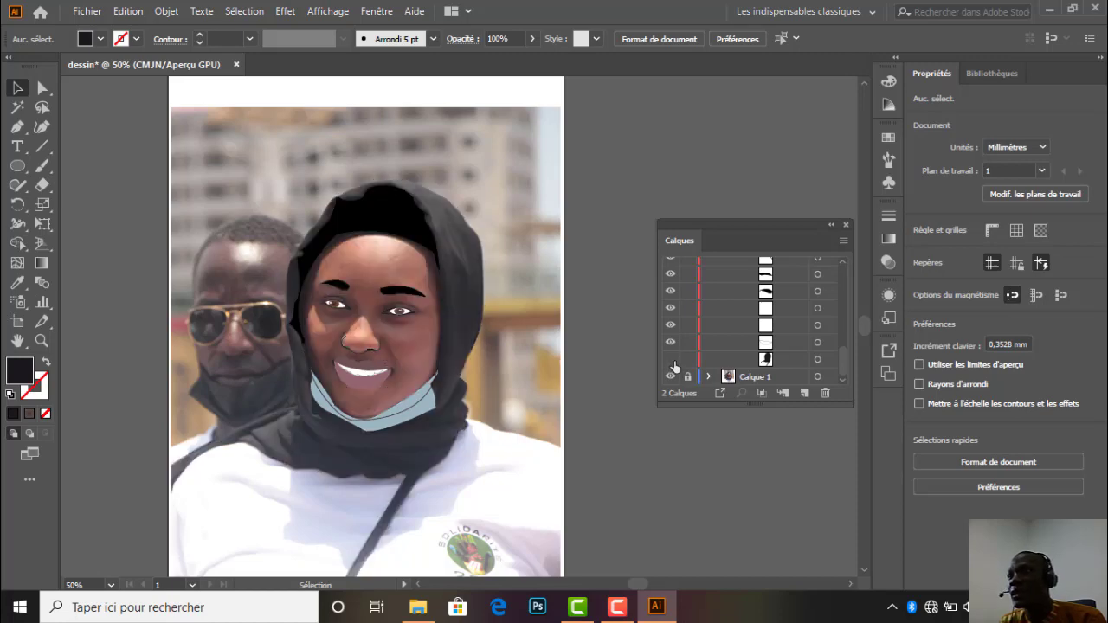
click(671, 359)
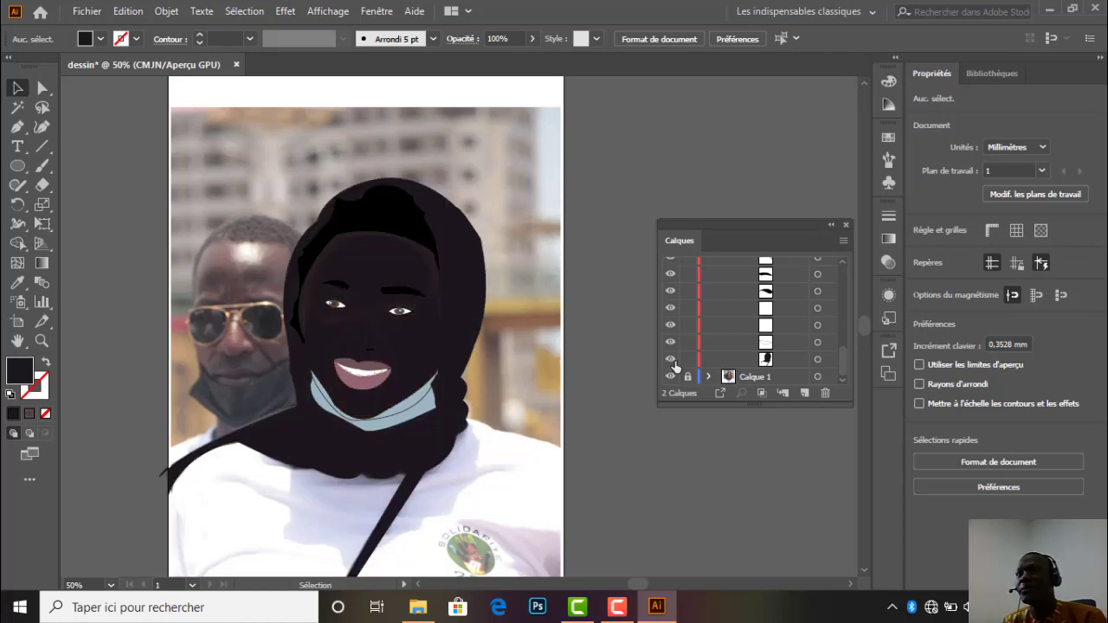
click(671, 360)
click(671, 360)
click(671, 359)
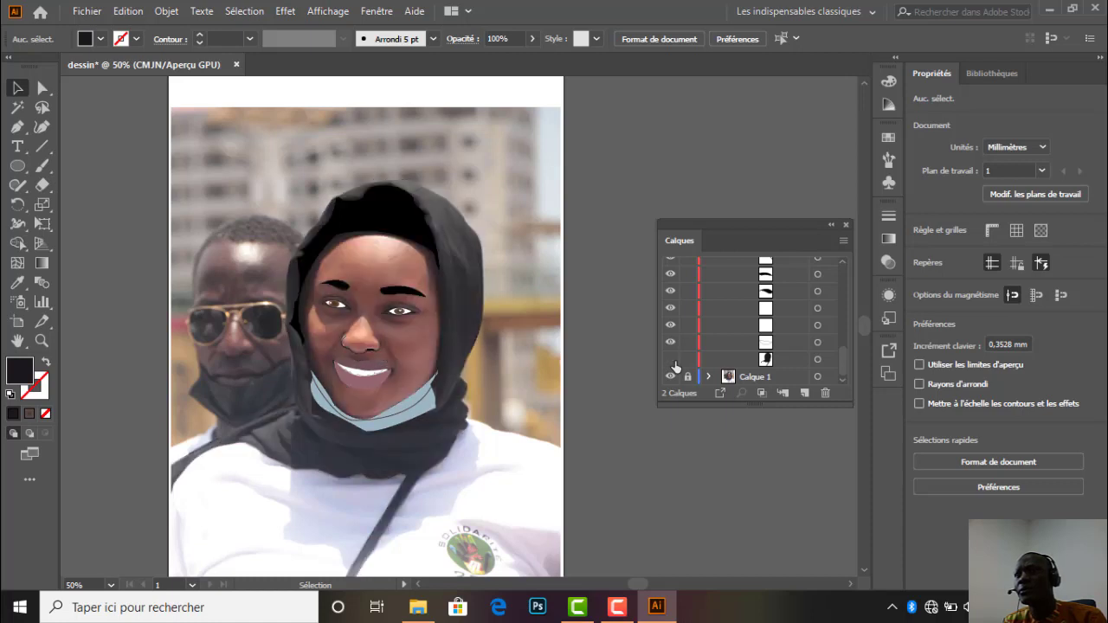
Delete the near-black hood shape from Calque 2 and collapse Calque 3.
click(784, 361)
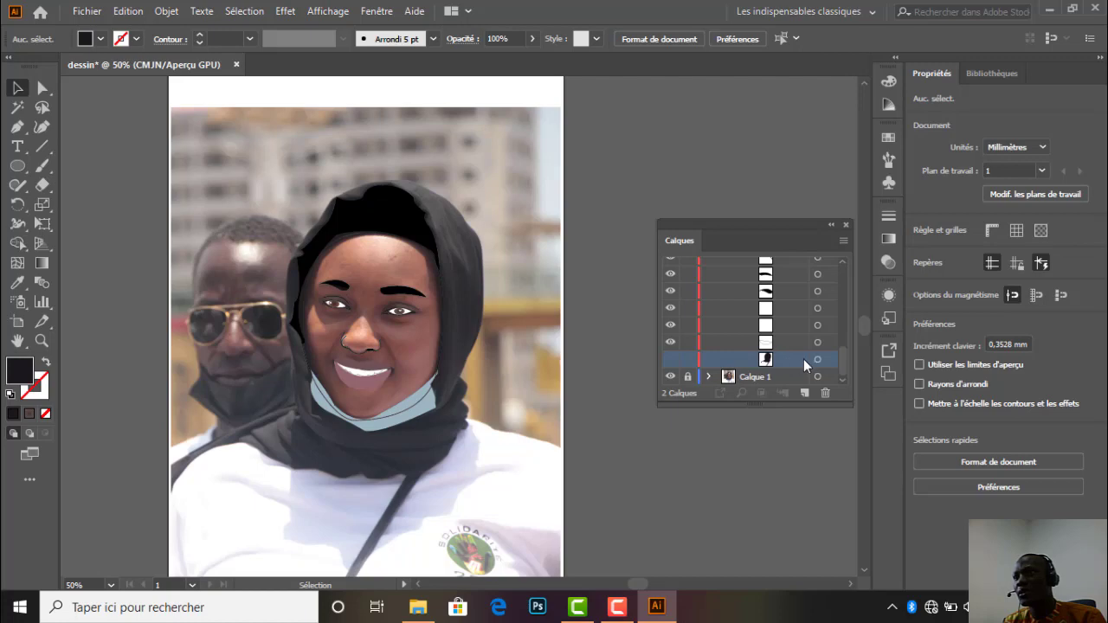
click(825, 392)
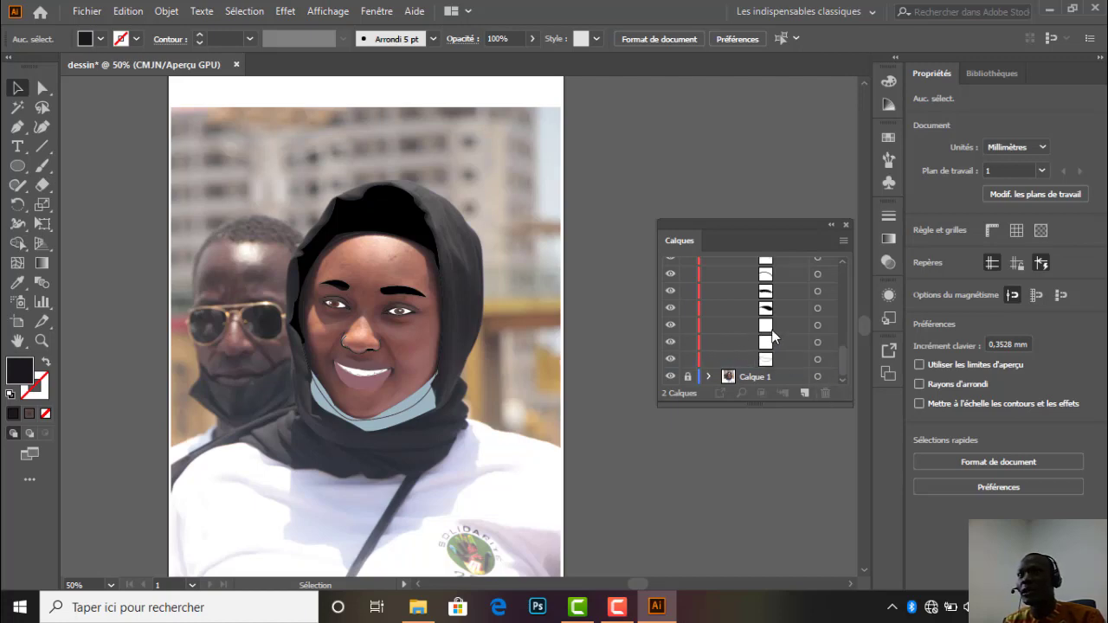
scroll(738, 312, up, 6)
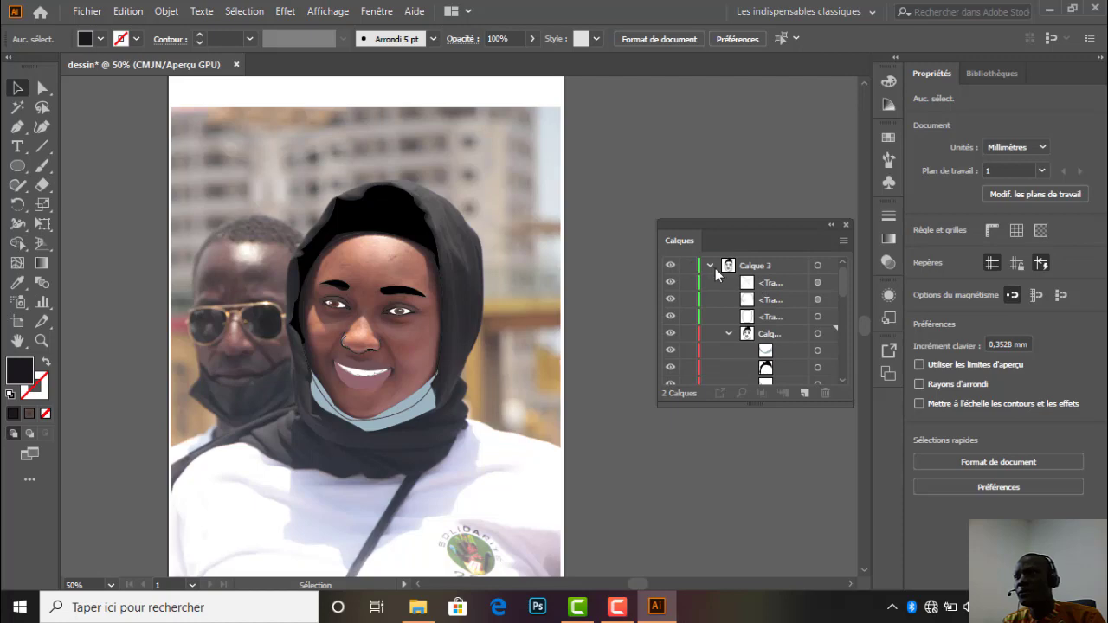
click(730, 274)
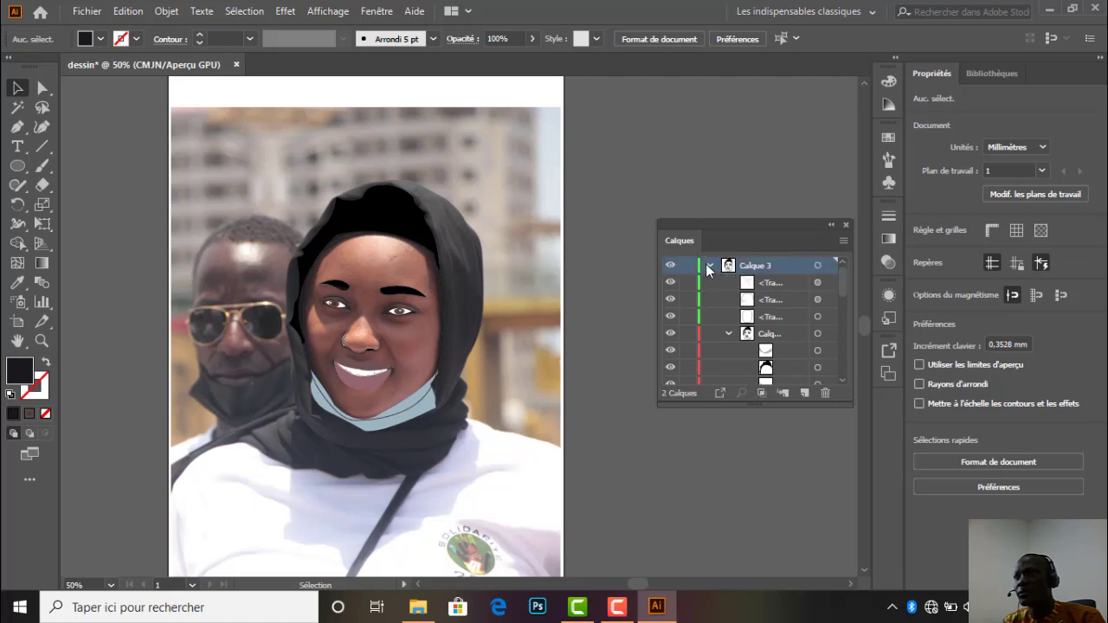
click(709, 265)
click(739, 318)
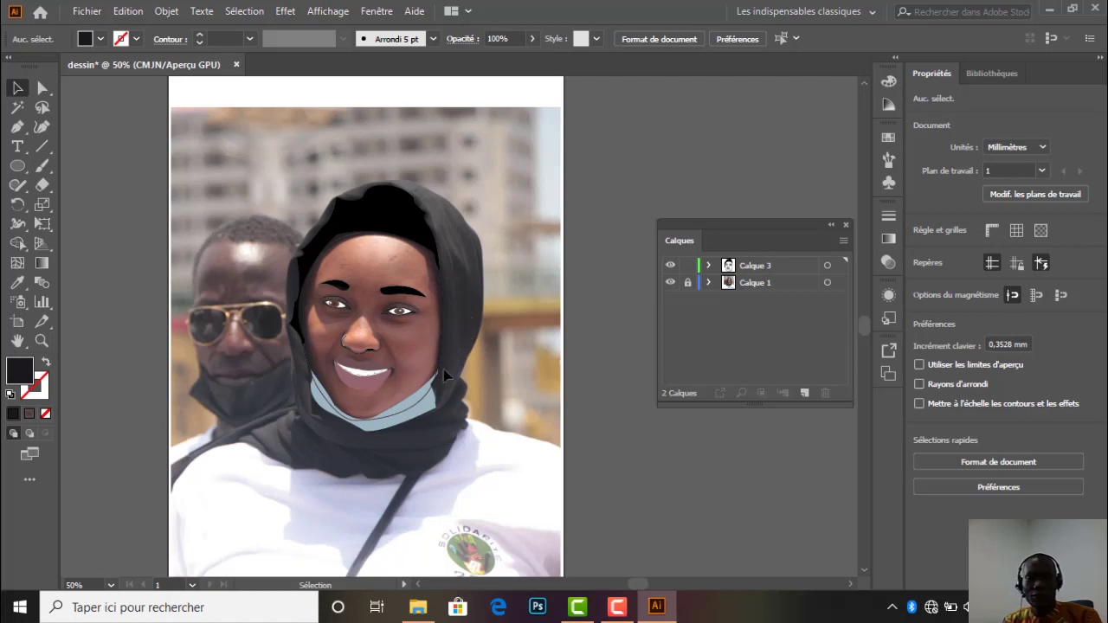
Start a new hood outline along the face mask's right edge, curving up to the cheek, with no fill and a solid dark stroke.
scroll(435, 421, up, 2)
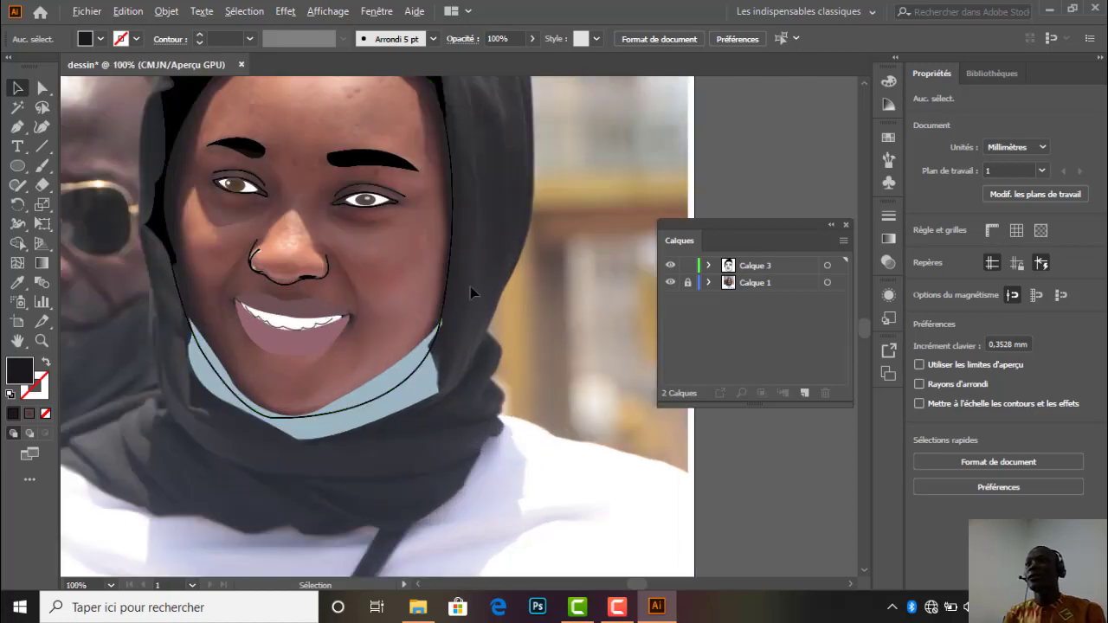
scroll(476, 307, down, 2)
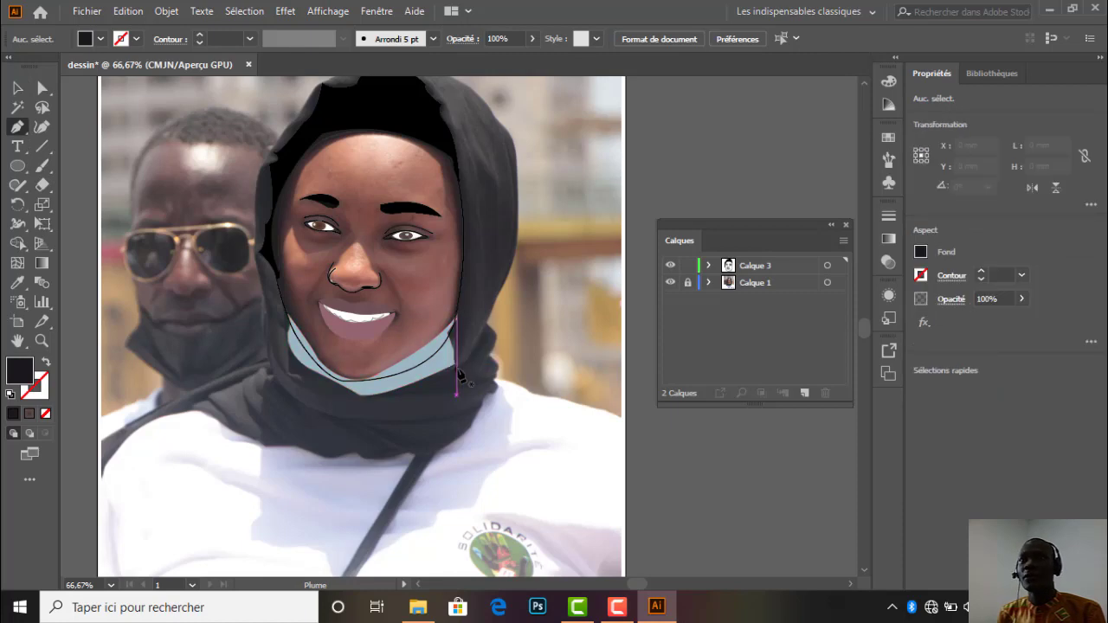
drag(465, 350, 464, 344)
scroll(456, 362, up, 4)
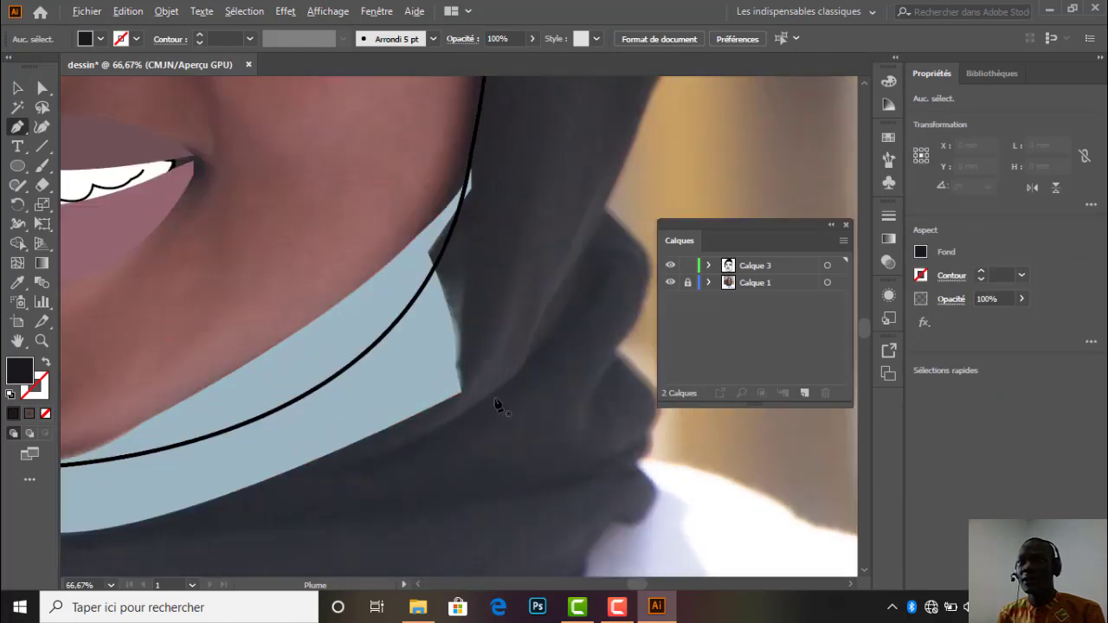
click(465, 385)
drag(472, 197, 526, 135)
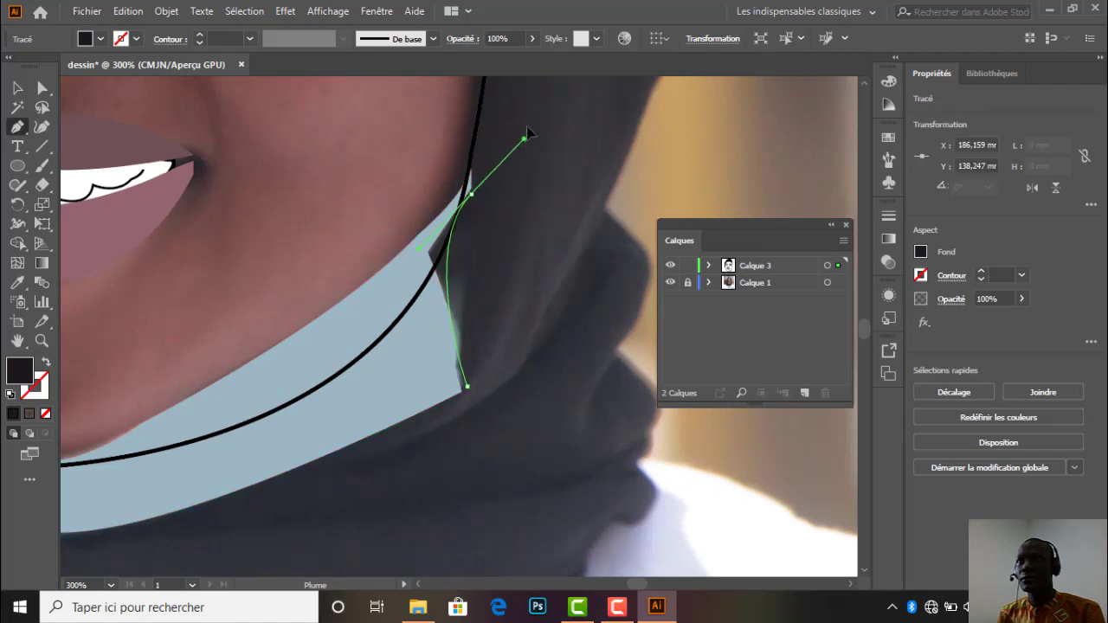
click(472, 194)
drag(474, 201, 32, 412)
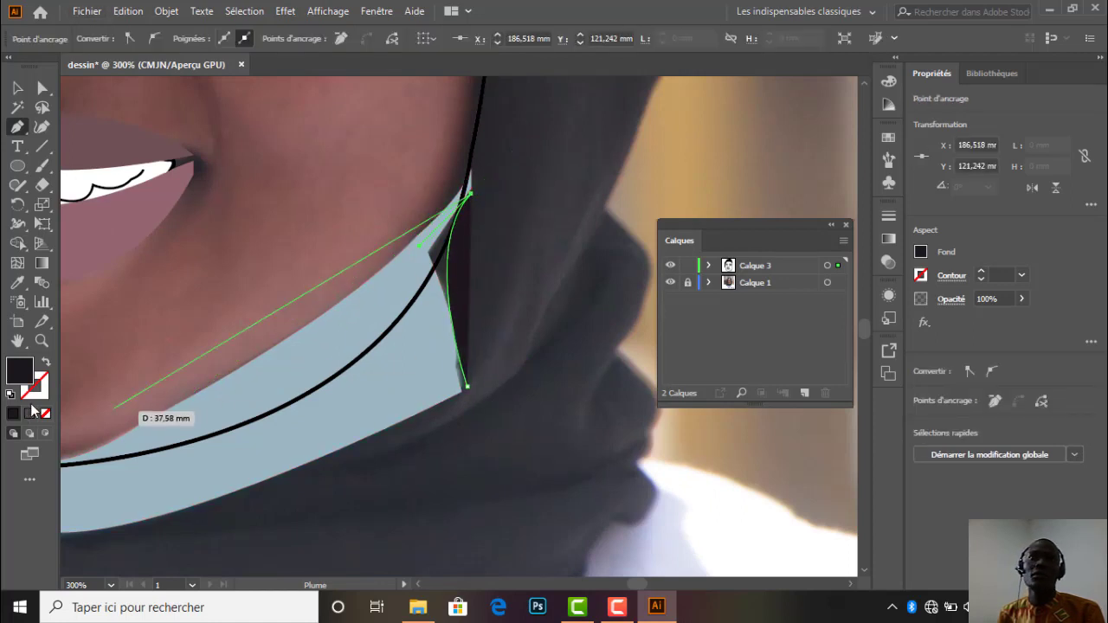
click(46, 413)
click(13, 415)
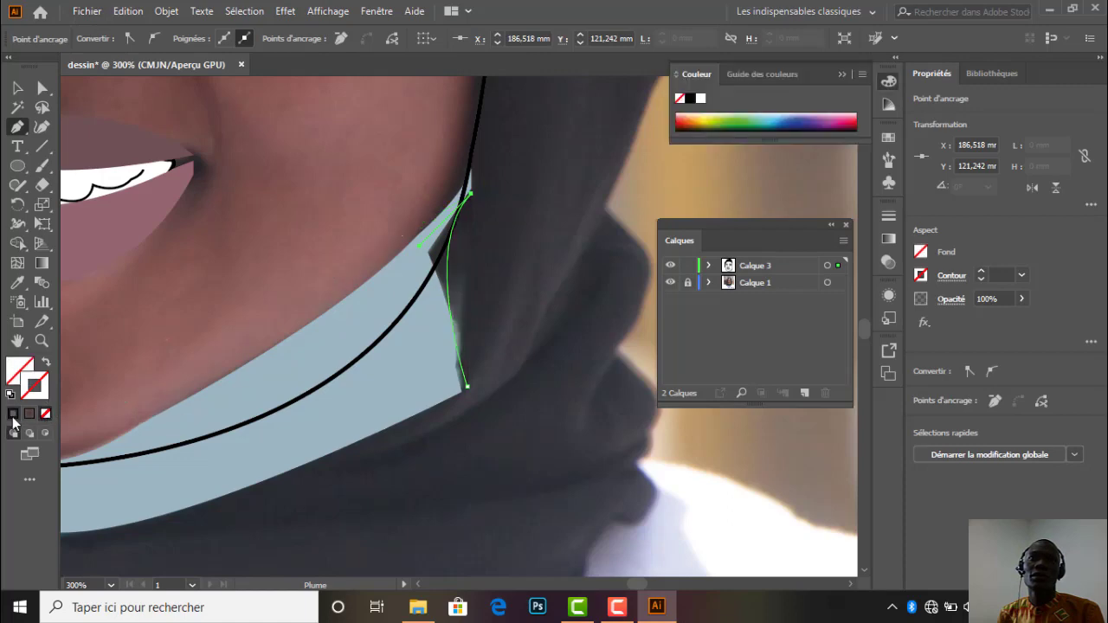
Continue the outline up the hood's inner edge along the right side of the face to the upper right of the hair.
scroll(482, 222, down, 2)
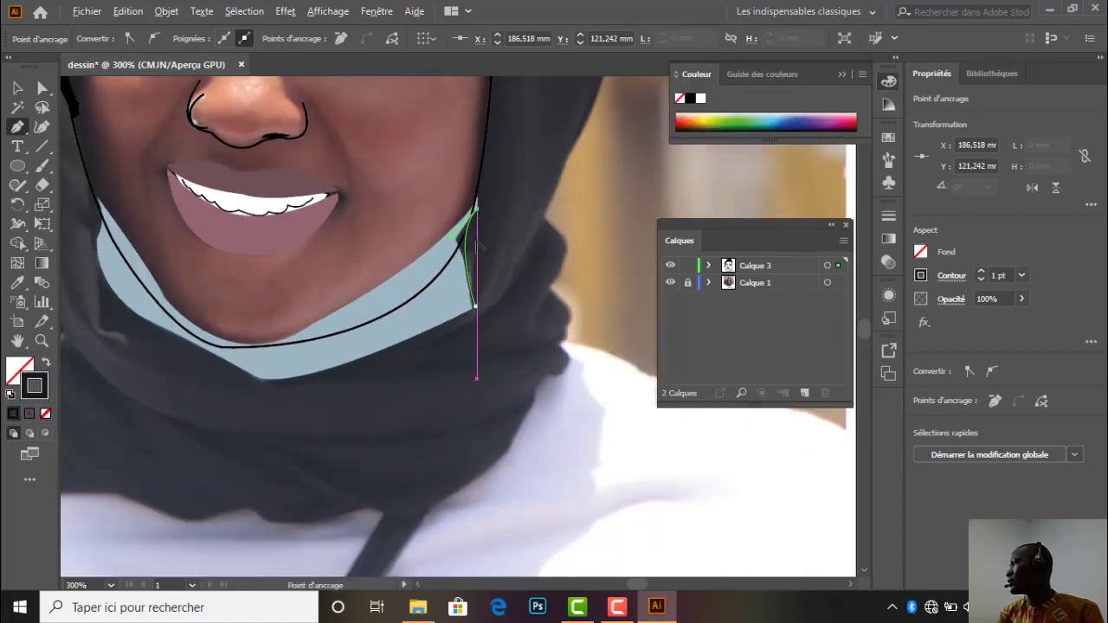
scroll(470, 253, down, 3)
scroll(506, 207, down, 3)
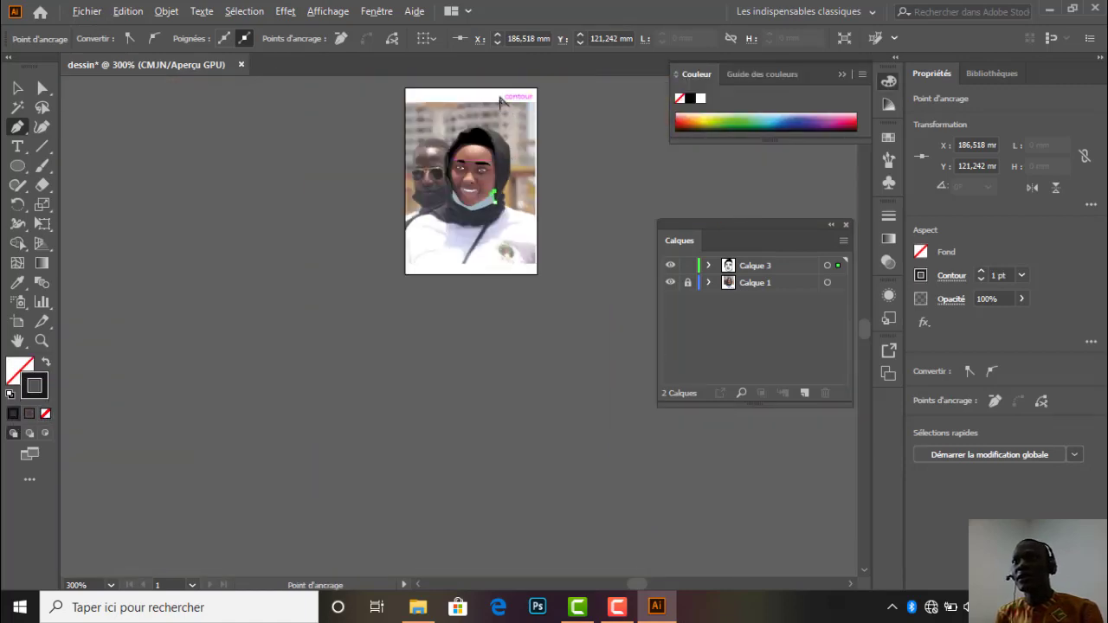
scroll(487, 143, up, 5)
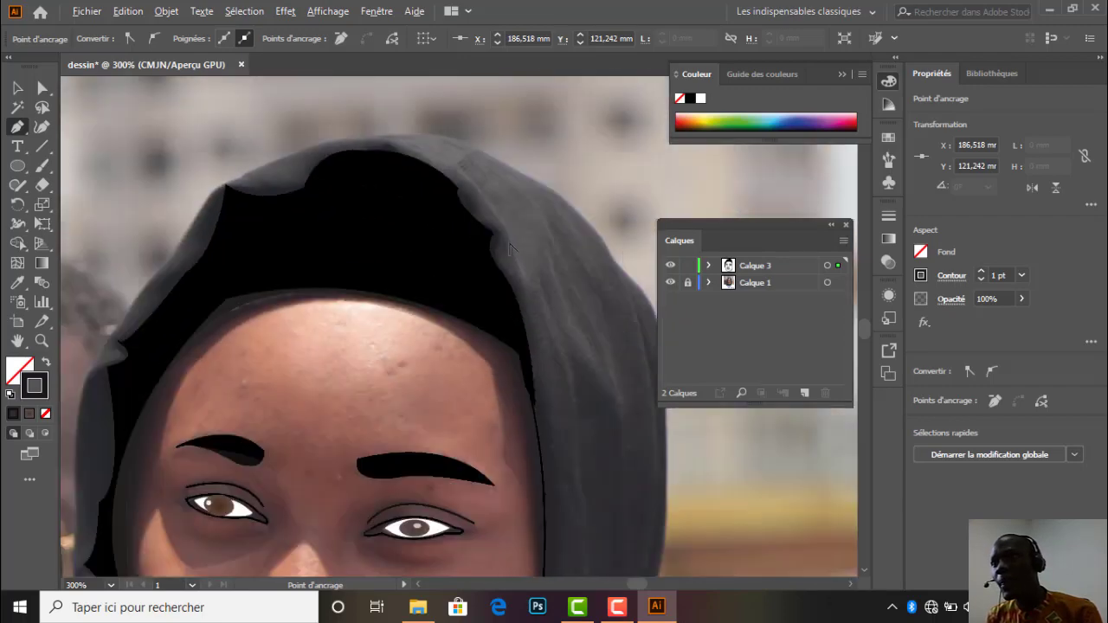
scroll(516, 275, down, 2)
scroll(515, 275, up, 2)
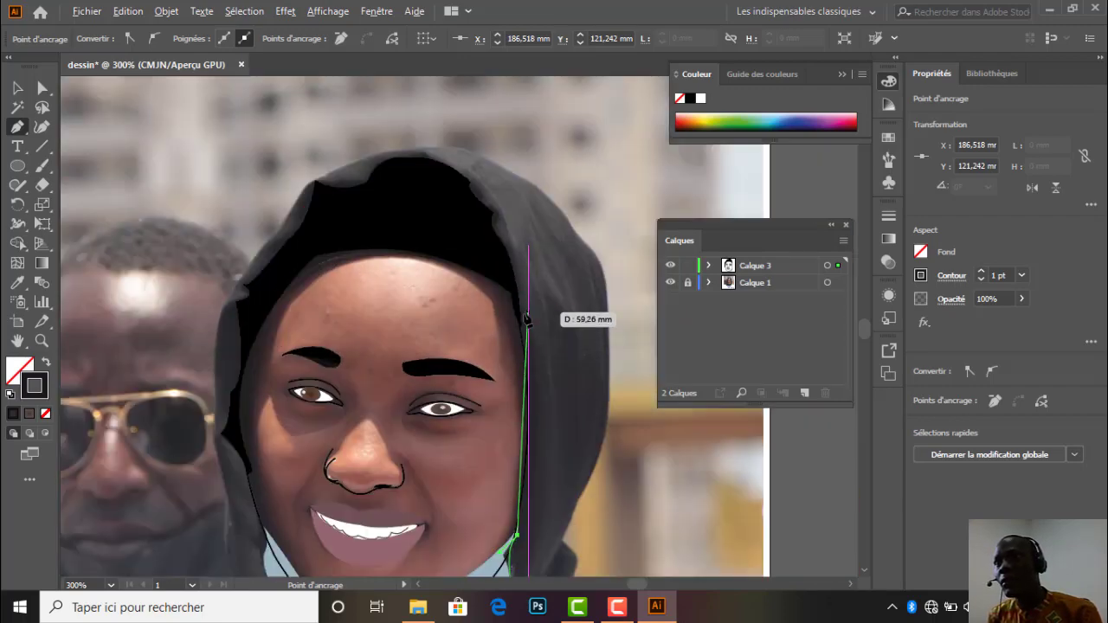
drag(522, 326, 501, 261)
click(521, 325)
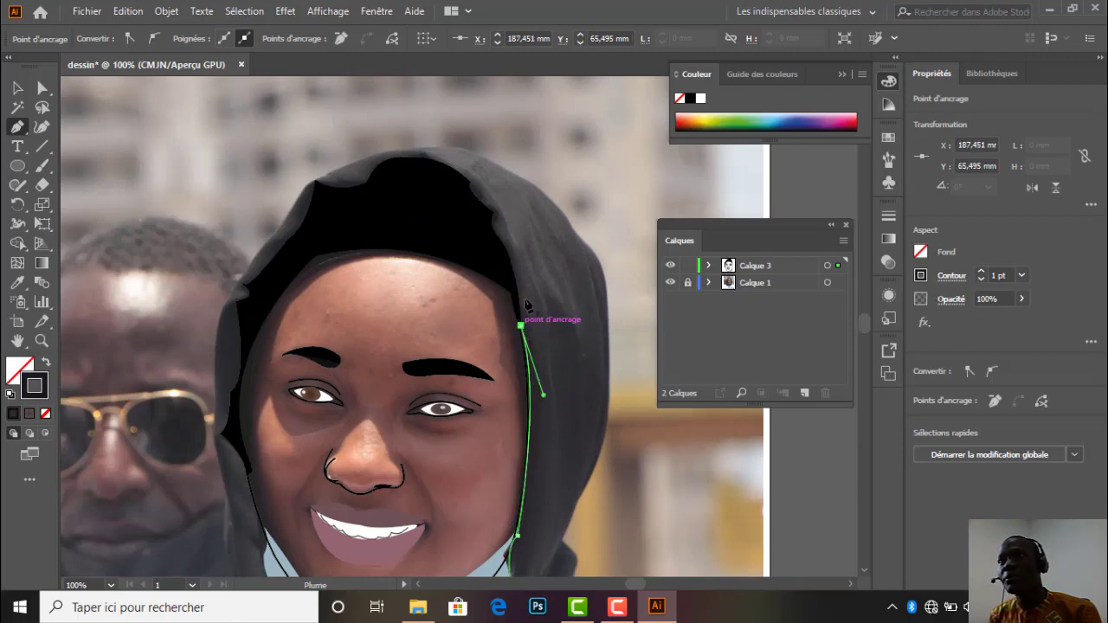
drag(492, 219, 475, 164)
click(491, 219)
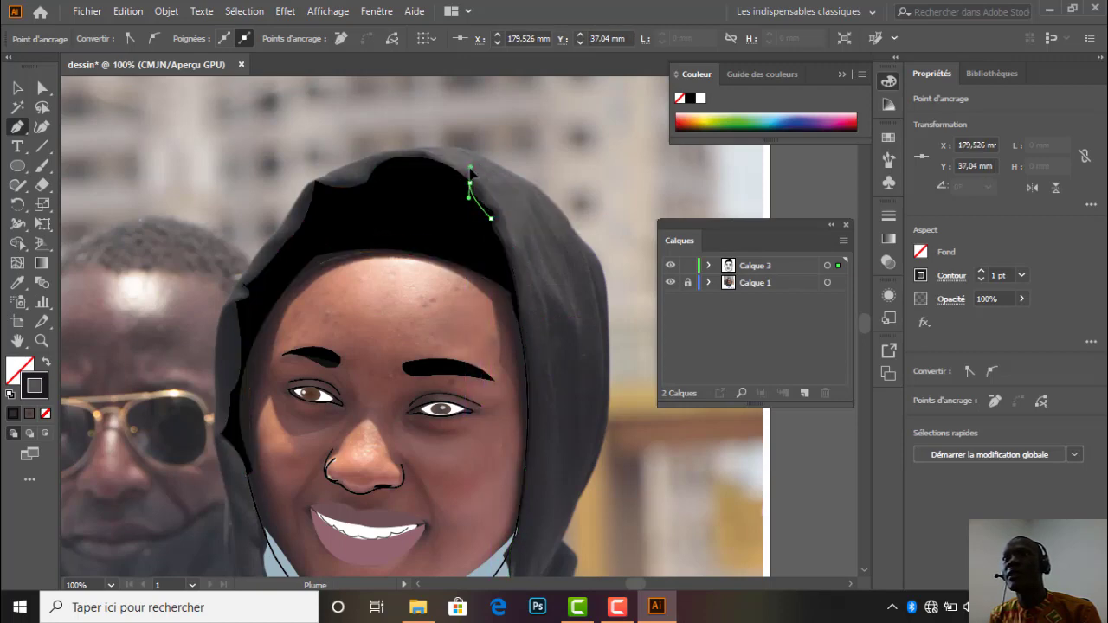
click(468, 183)
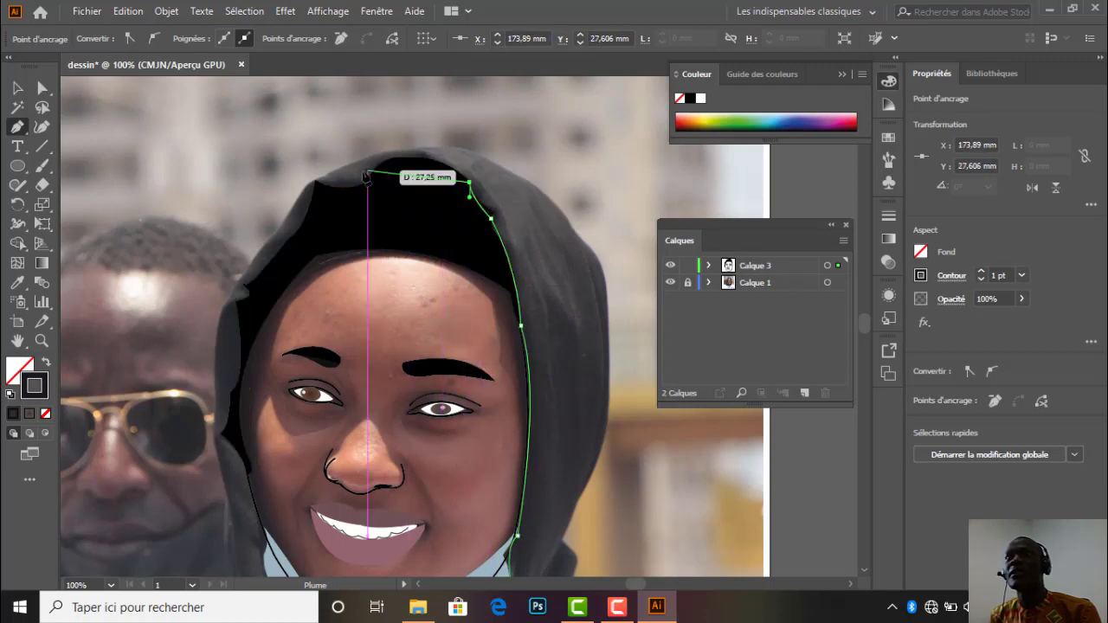
Trace the hood's inner edge over the top of the hair and down to the small notch beside the left temple.
drag(367, 184, 330, 225)
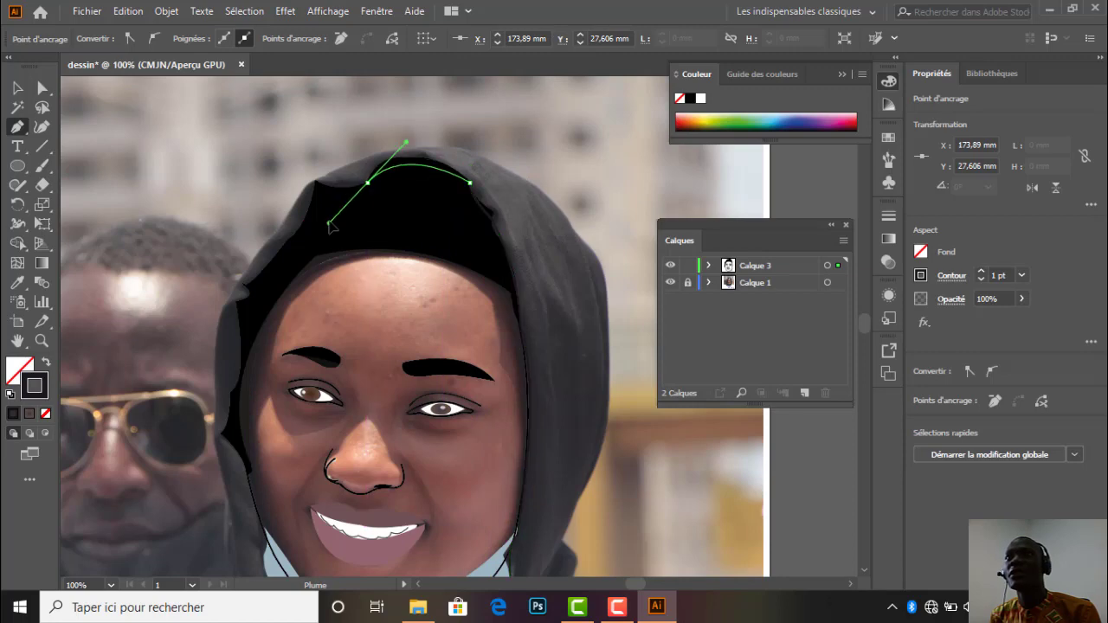
click(368, 183)
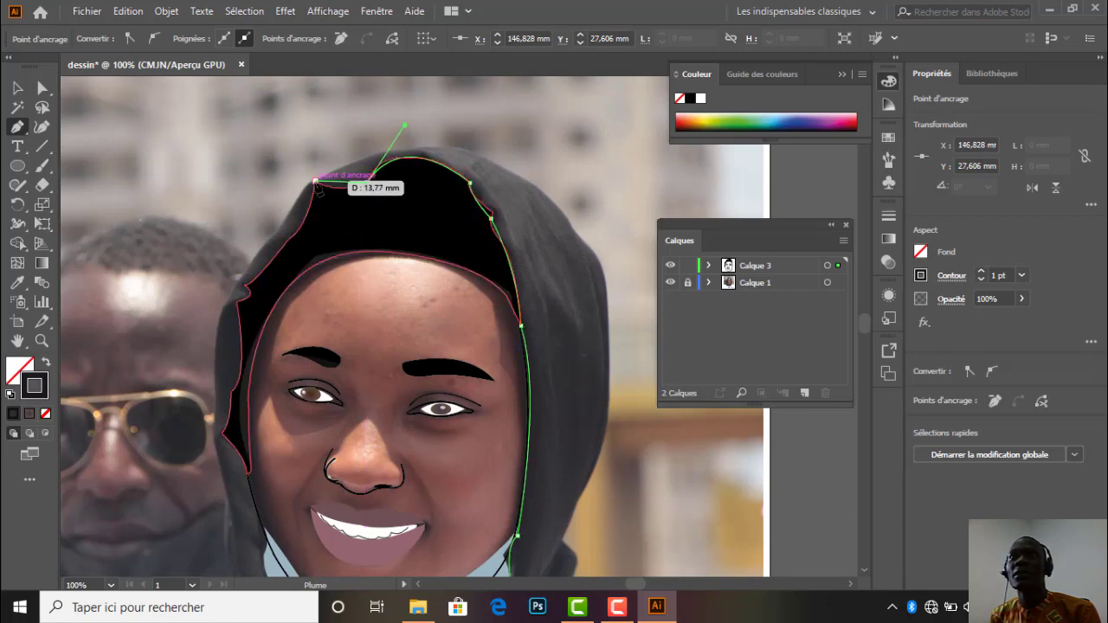
drag(315, 184, 311, 164)
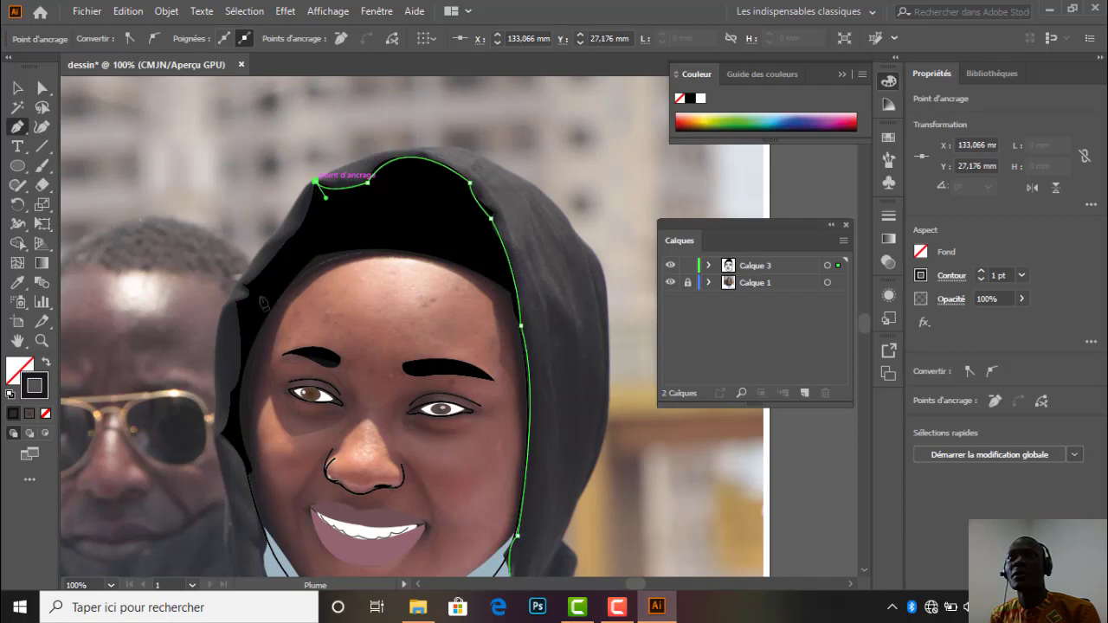
drag(245, 285, 211, 276)
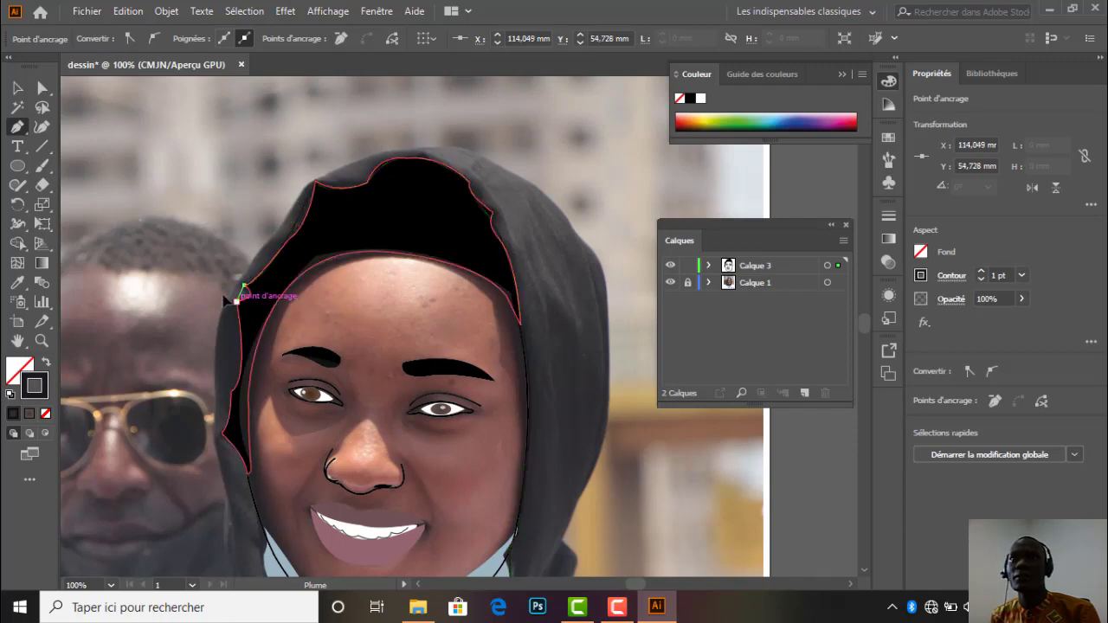
drag(237, 302, 223, 305)
Continue the outline down the hood's inner edge from the left temple, around the cheek notch, to the left cheek.
click(230, 394)
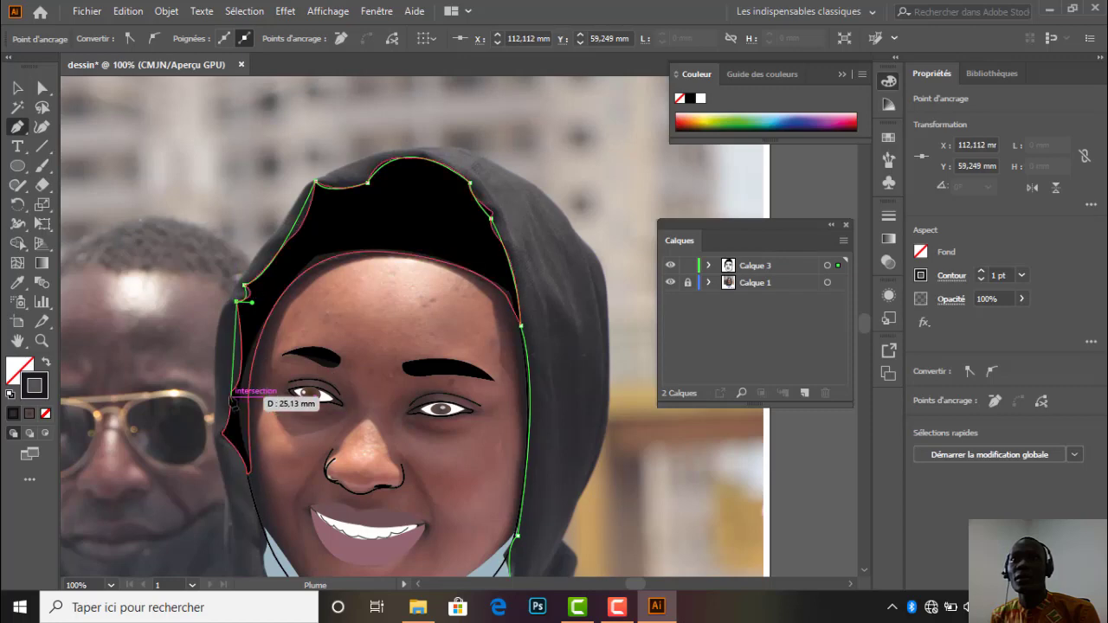
drag(230, 393, 208, 411)
click(230, 392)
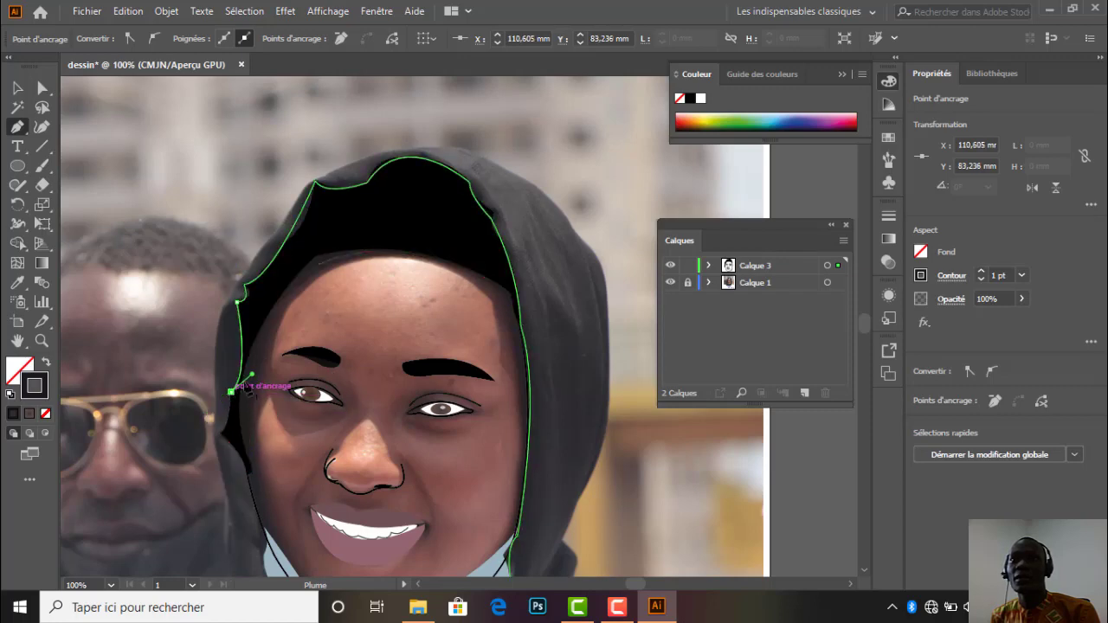
scroll(348, 313, down, 2)
scroll(346, 313, down, 4)
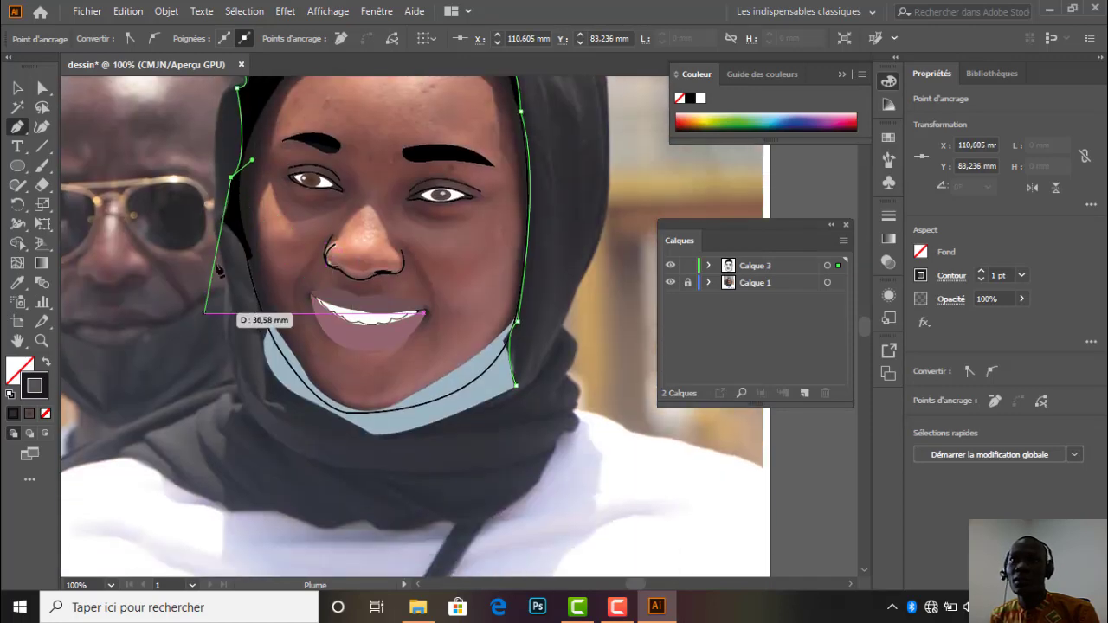
drag(221, 219, 213, 229)
click(221, 219)
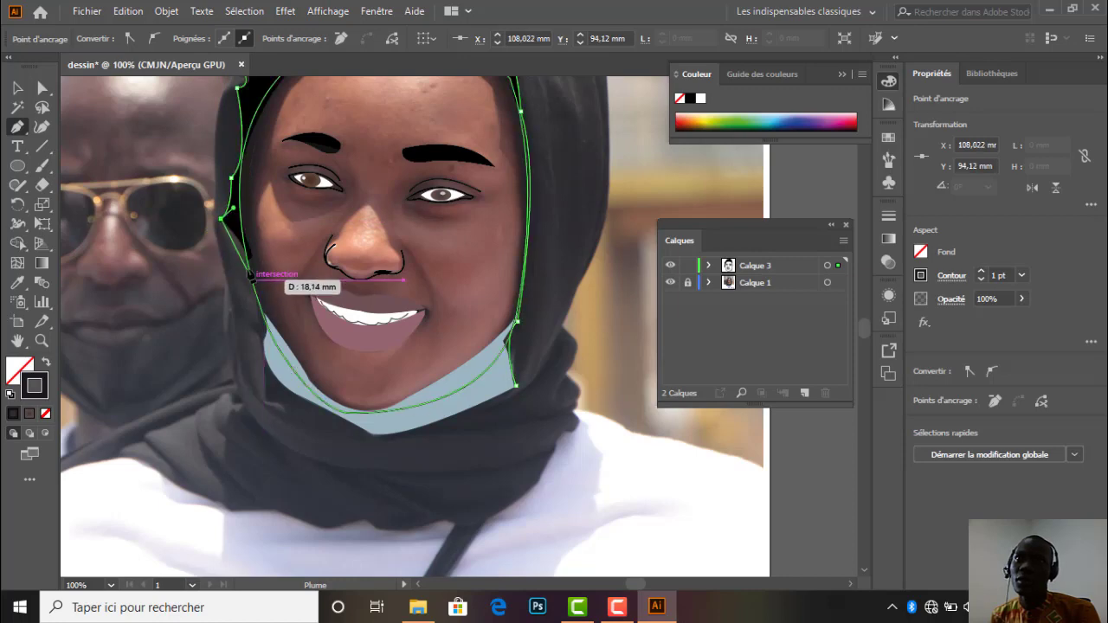
drag(243, 275, 245, 282)
click(251, 252)
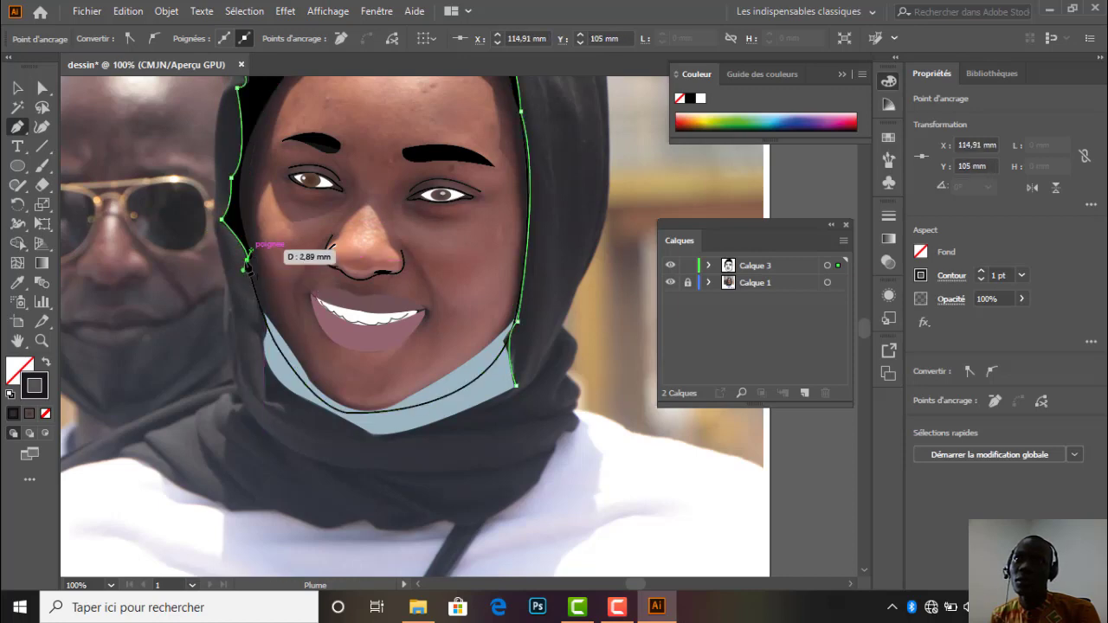
Extend the outline down the face mask's left side and round the corner where the hood meets the scarf.
click(261, 344)
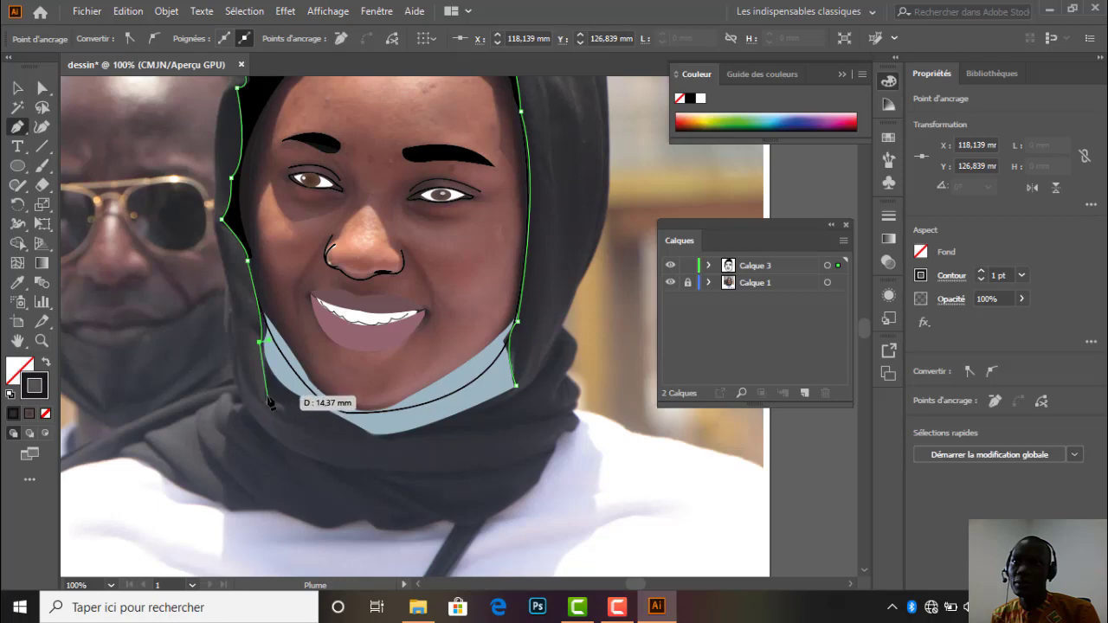
click(266, 400)
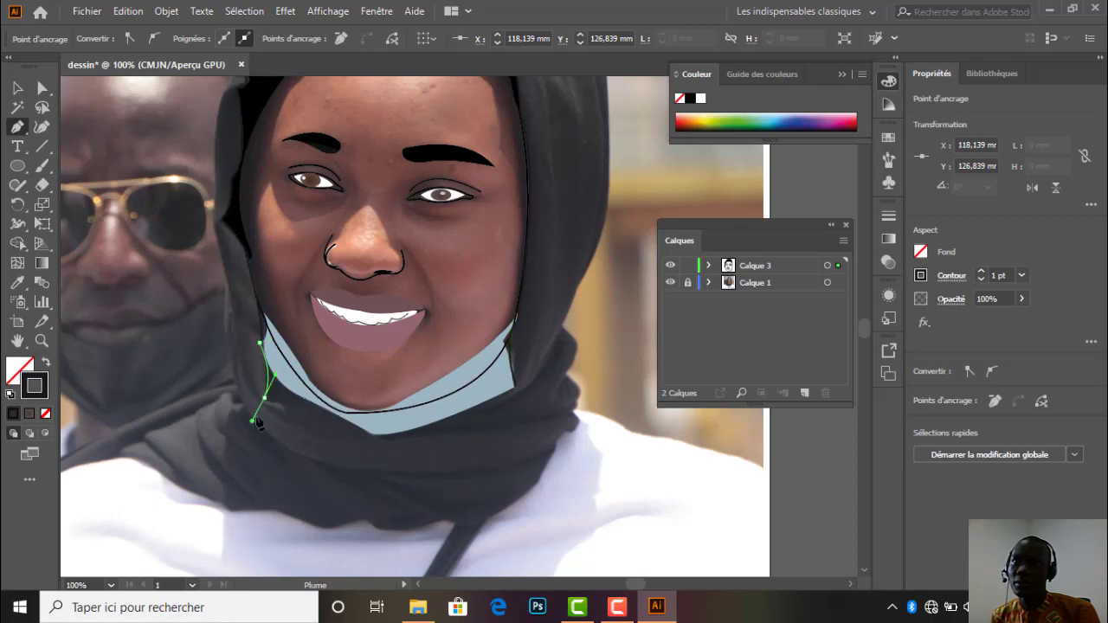
drag(267, 400, 311, 428)
click(290, 398)
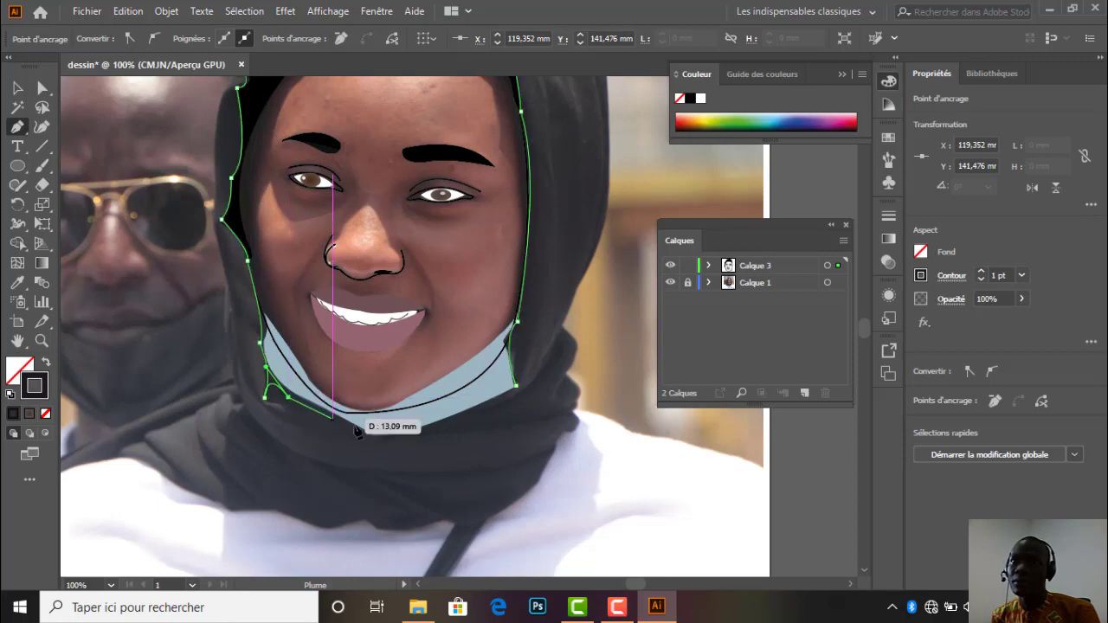
Trace under the face mask, across to the scarf's right edge, and down to the top of the dark strap.
drag(494, 401, 597, 323)
click(493, 402)
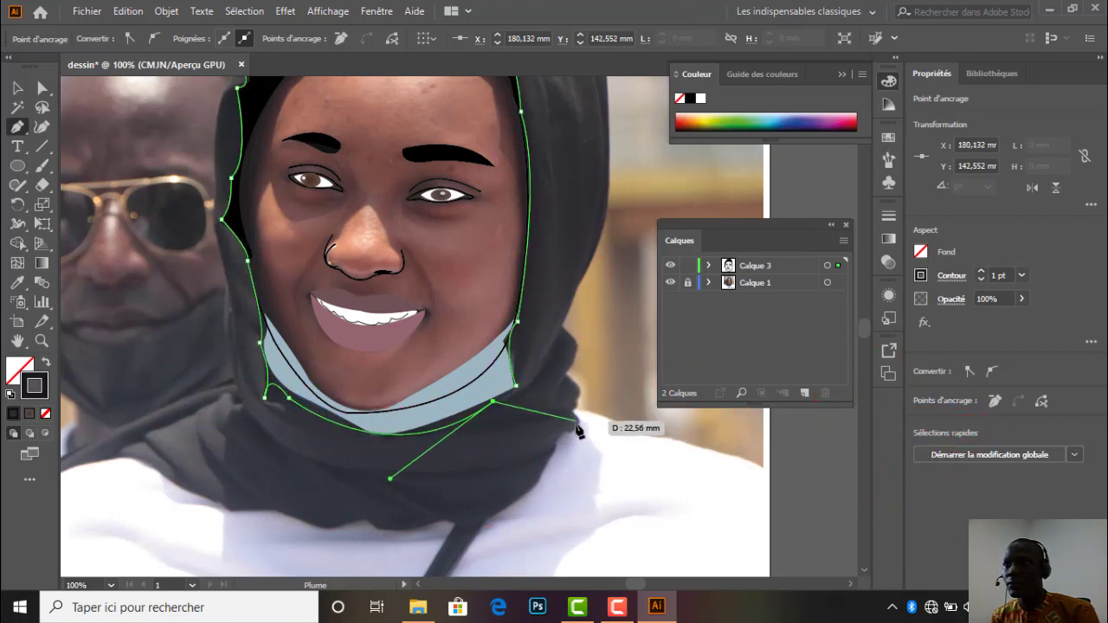
drag(574, 419, 579, 450)
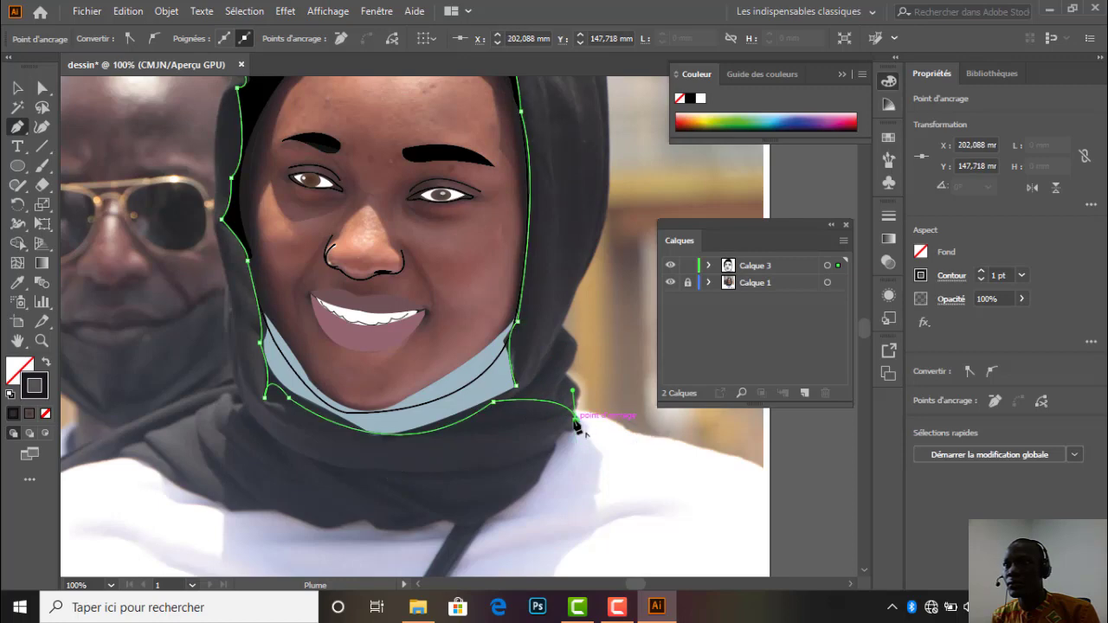
scroll(577, 426, down, 3)
scroll(569, 445, up, 2)
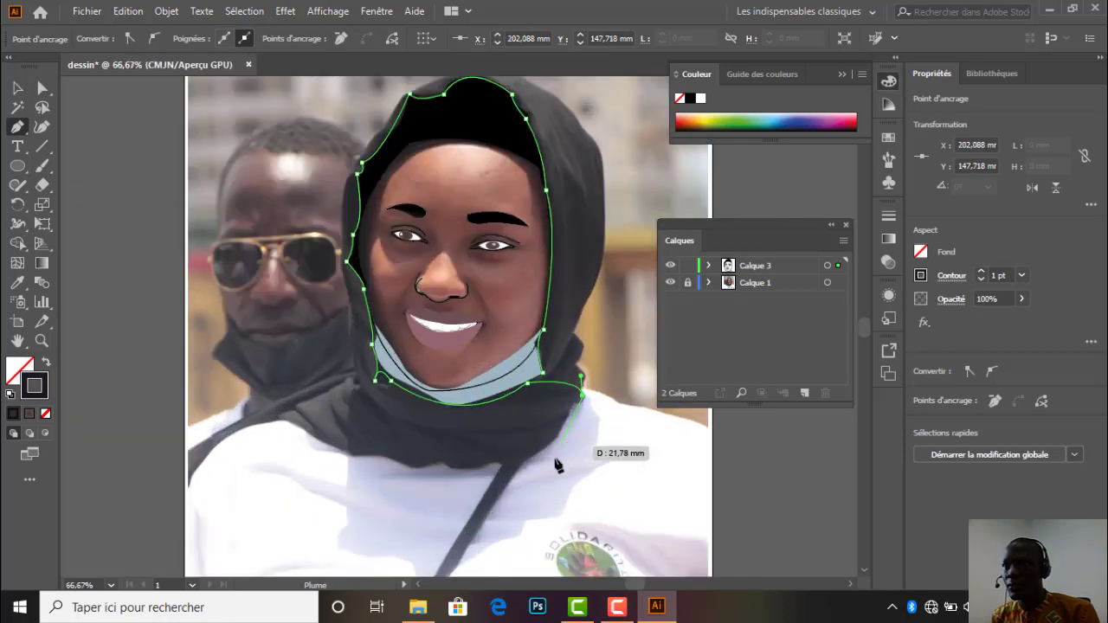
drag(565, 431, 508, 471)
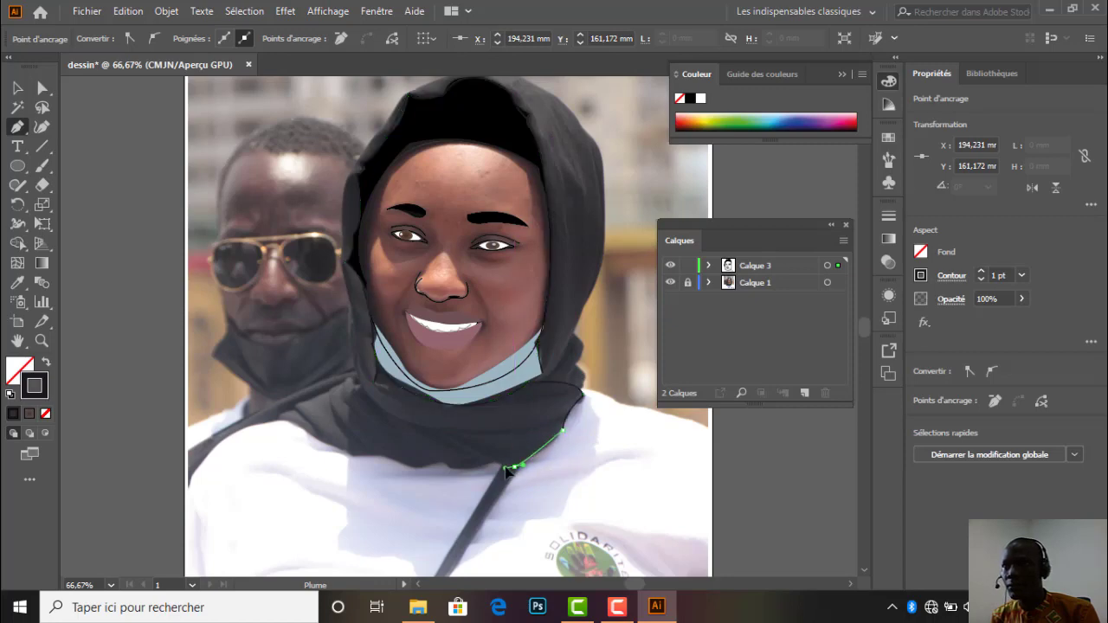
Trace around the dark strap to the photo's bottom edge and back up to the scarf's lower edge.
scroll(517, 470, down, 2)
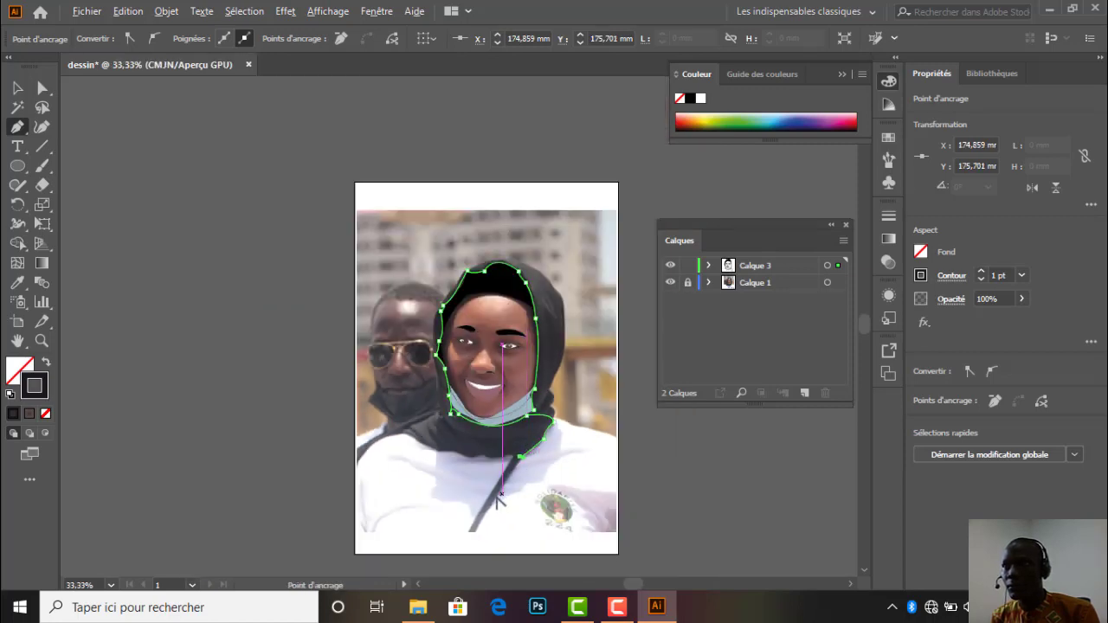
scroll(498, 500, up, 1)
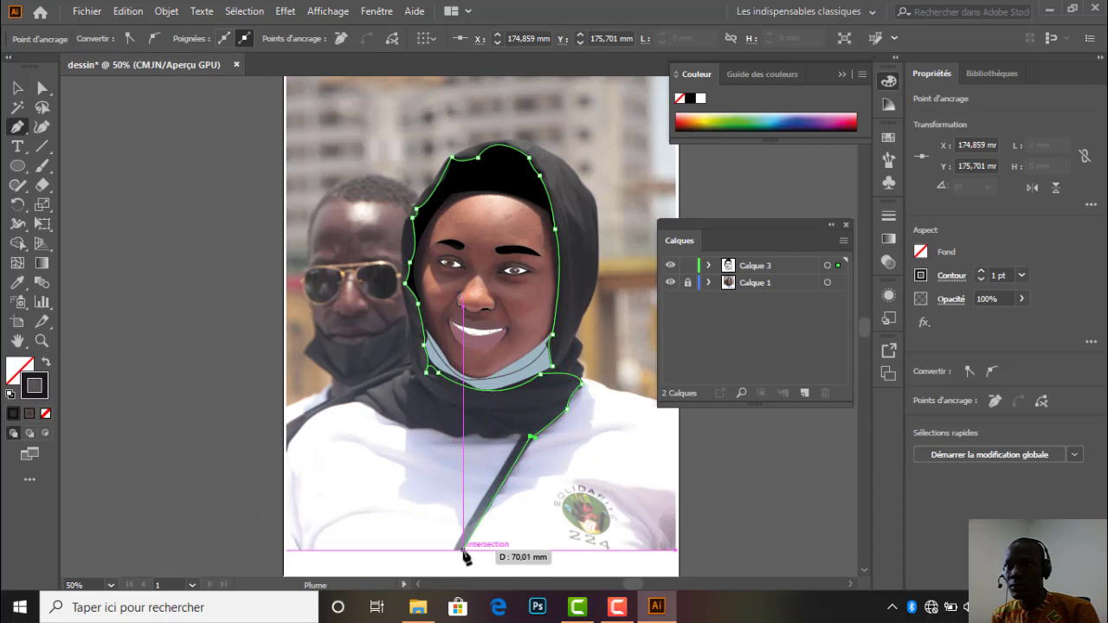
click(460, 550)
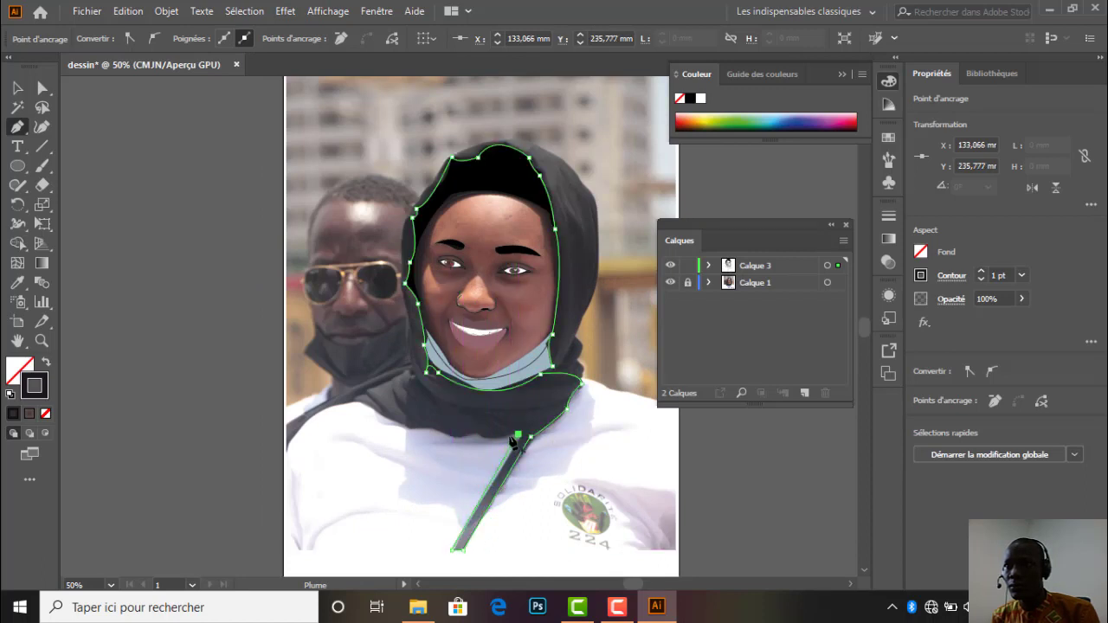
click(475, 427)
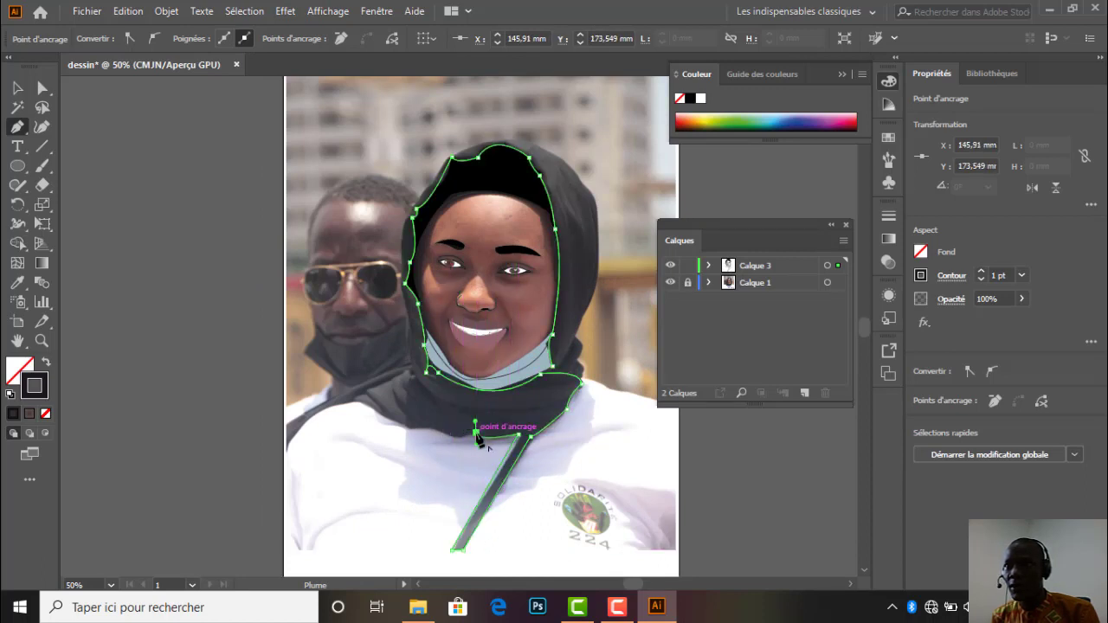
Continue along the scarf's lower edge to the photo's left edge and return along its upper edge to the hood.
ctrl+click(425, 403)
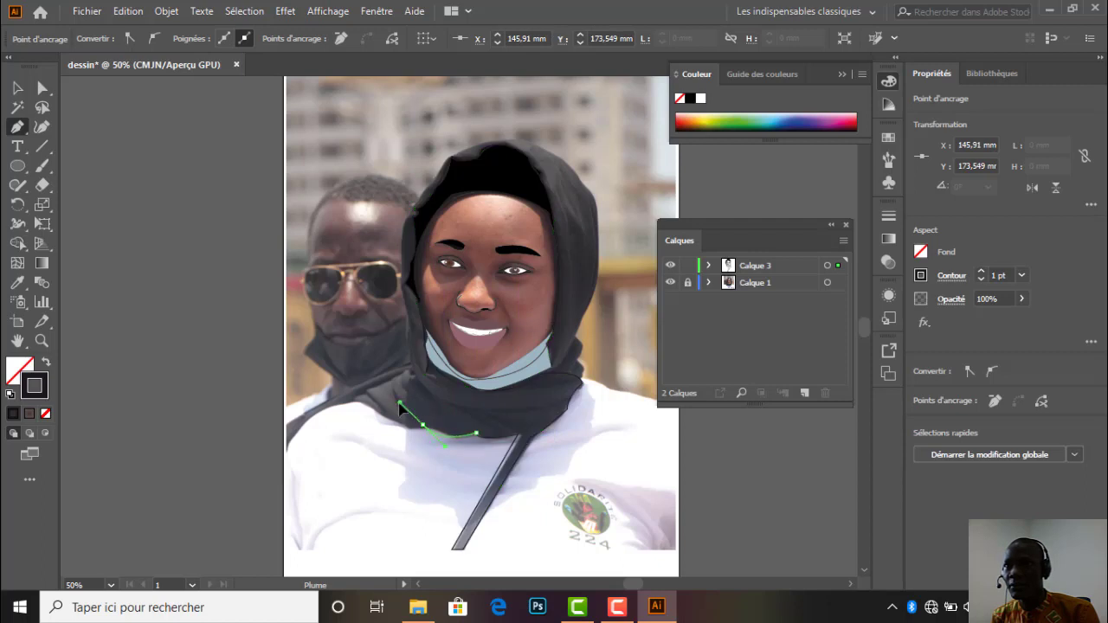
click(424, 427)
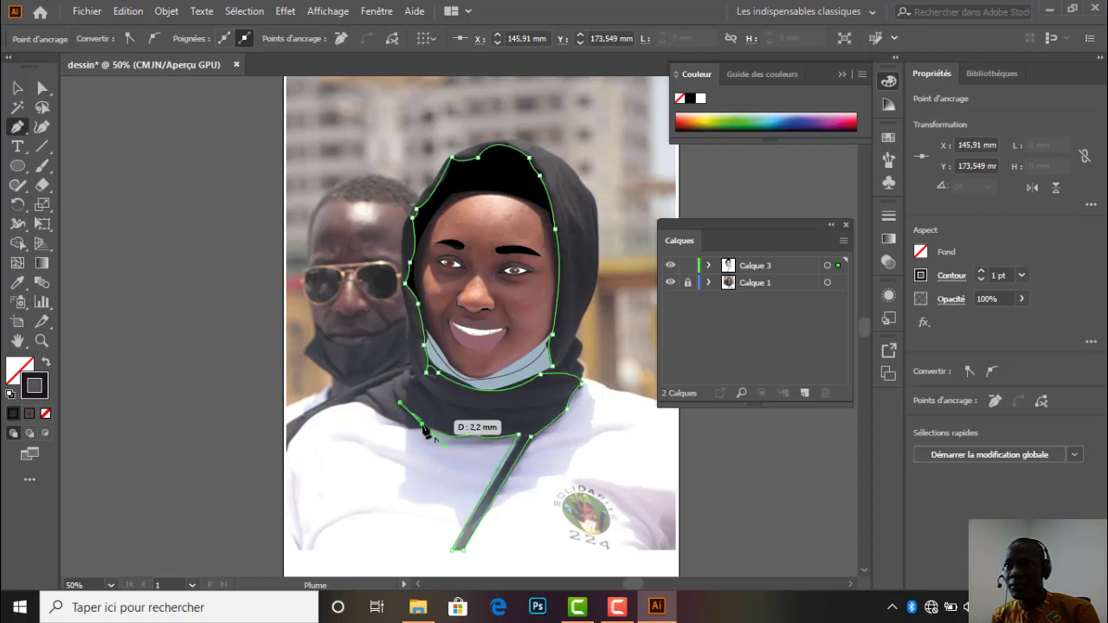
drag(354, 401, 338, 375)
click(354, 400)
drag(286, 448, 274, 493)
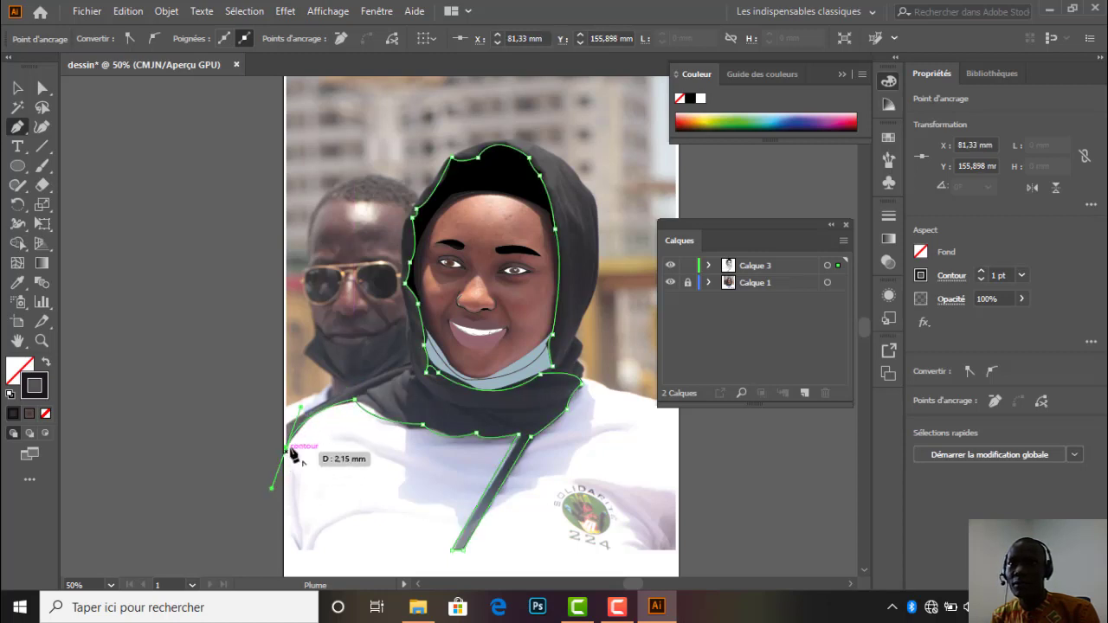
click(287, 448)
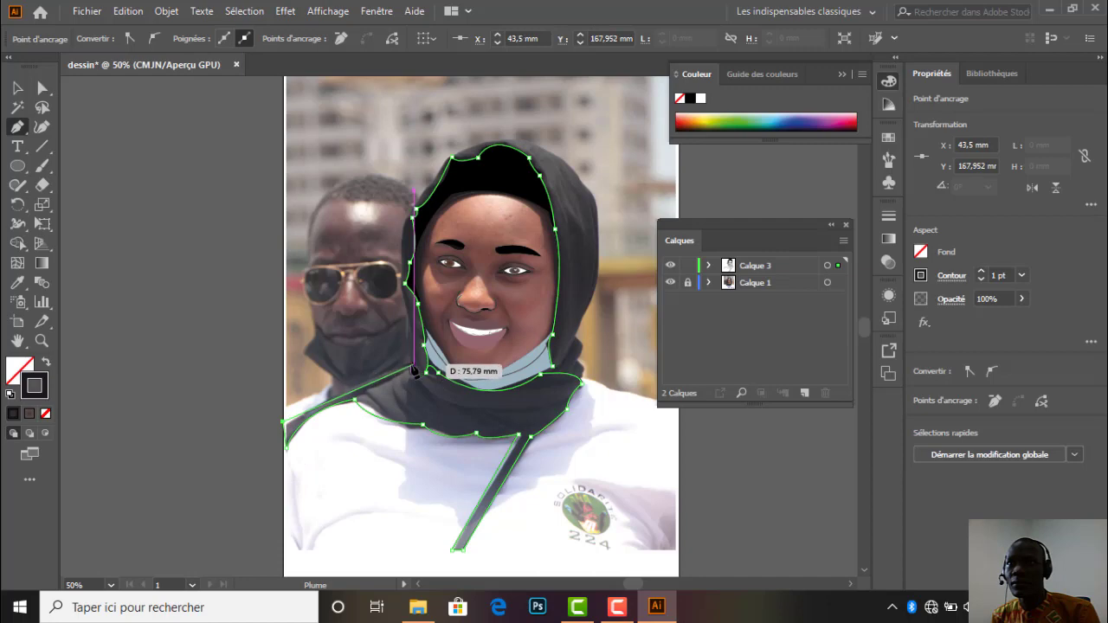
drag(409, 365, 437, 367)
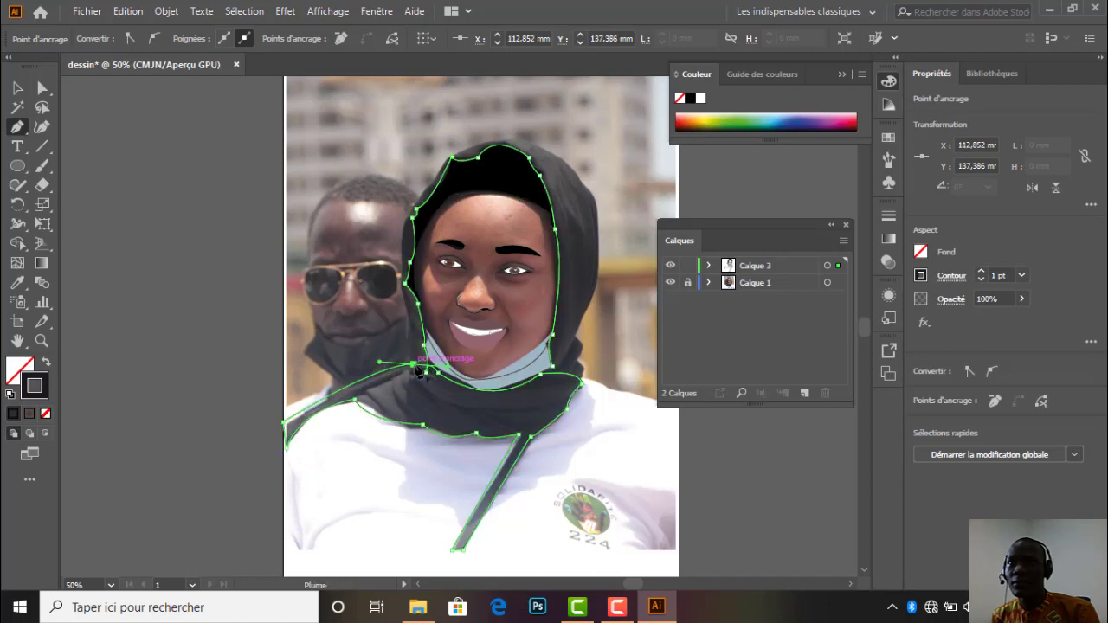
Trace the hood's outer left edge from the scarf up to beside the left temple.
scroll(425, 313, up, 3)
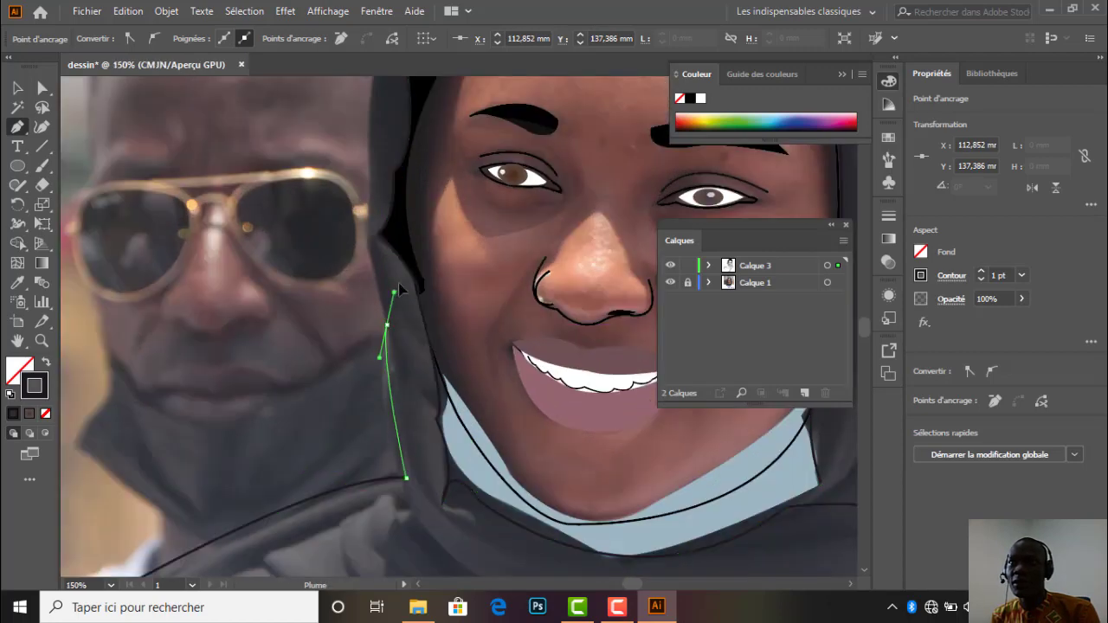
drag(387, 326, 411, 254)
click(387, 325)
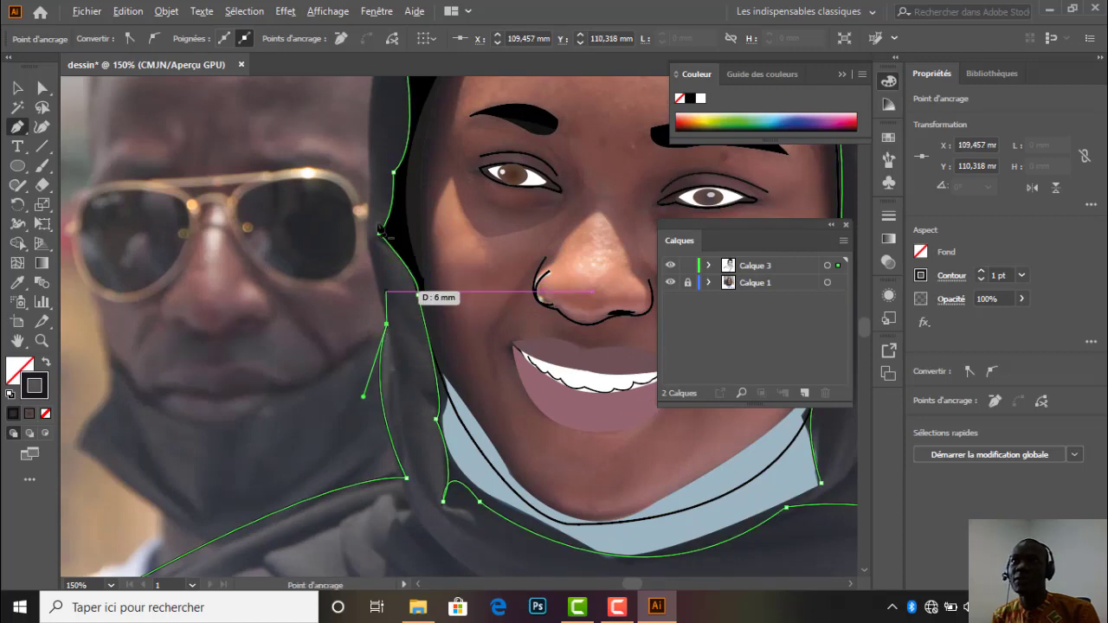
scroll(373, 188, up, 5)
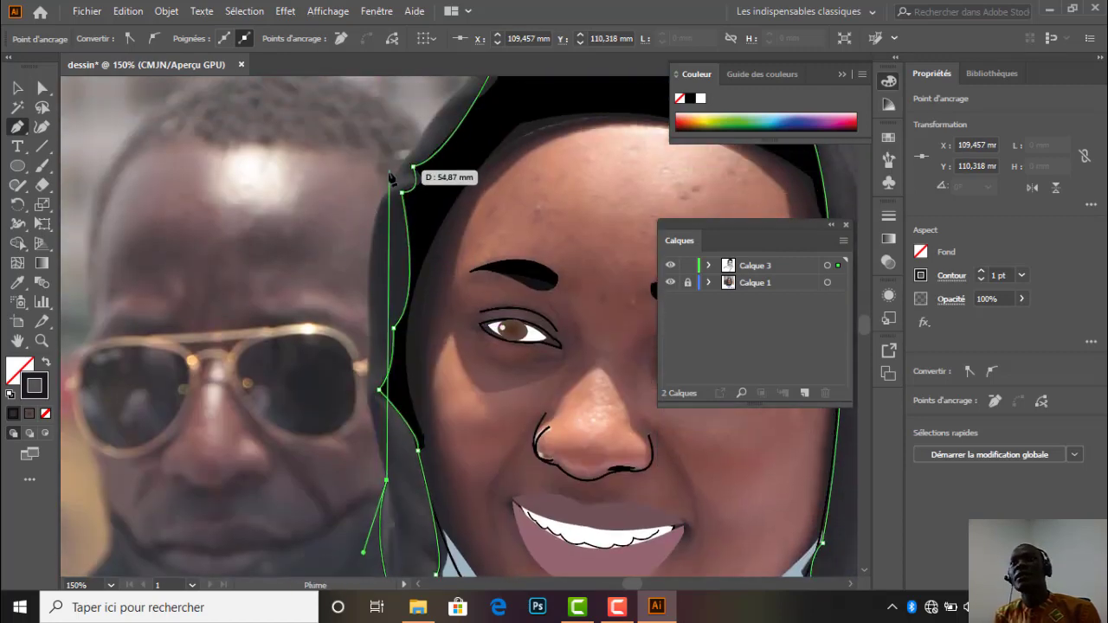
mouse_move(389, 181)
mouse_down()
mouse_move(485, 87)
mouse_move(459, 100)
mouse_move(447, 130)
mouse_up()
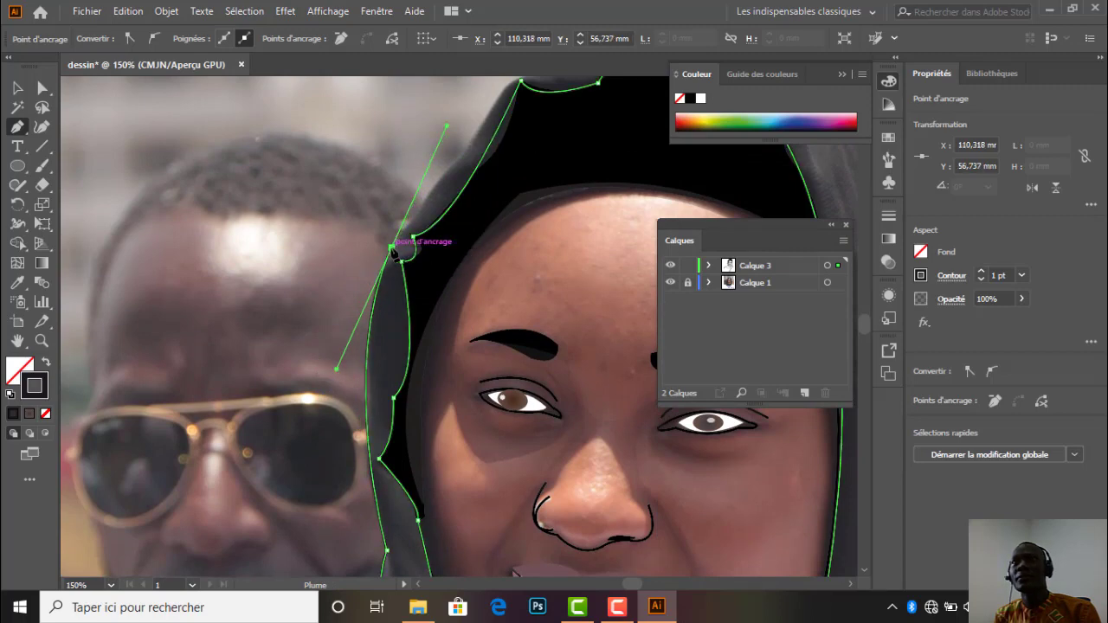
Carry the outline up the hood's outer left slope and over its crown.
drag(544, 246, 338, 412)
drag(295, 253, 308, 232)
click(312, 251)
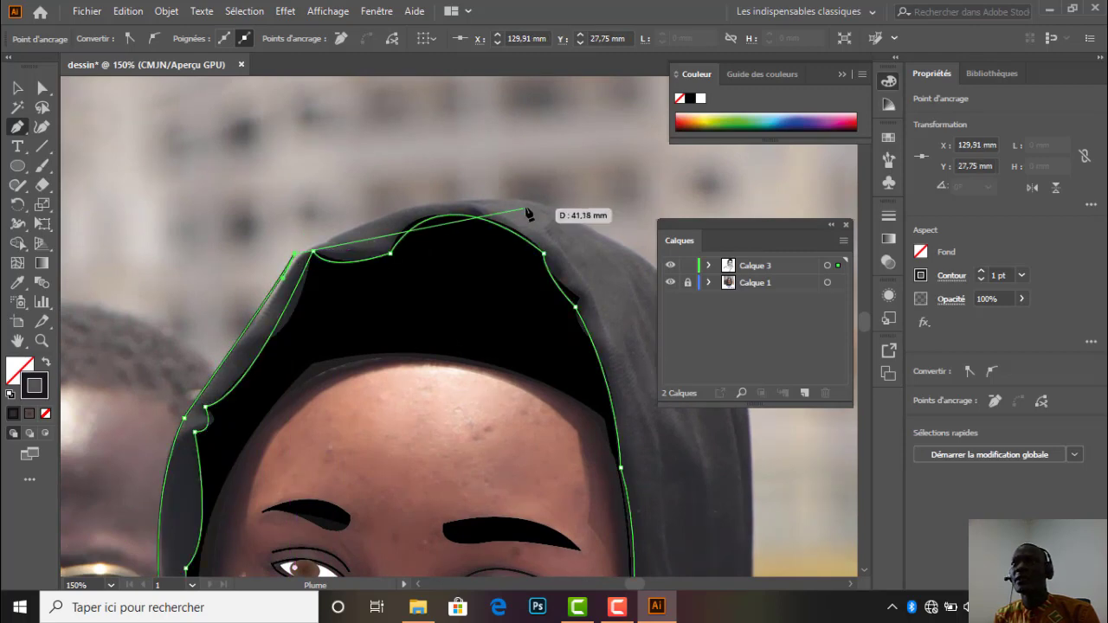
drag(551, 206, 682, 239)
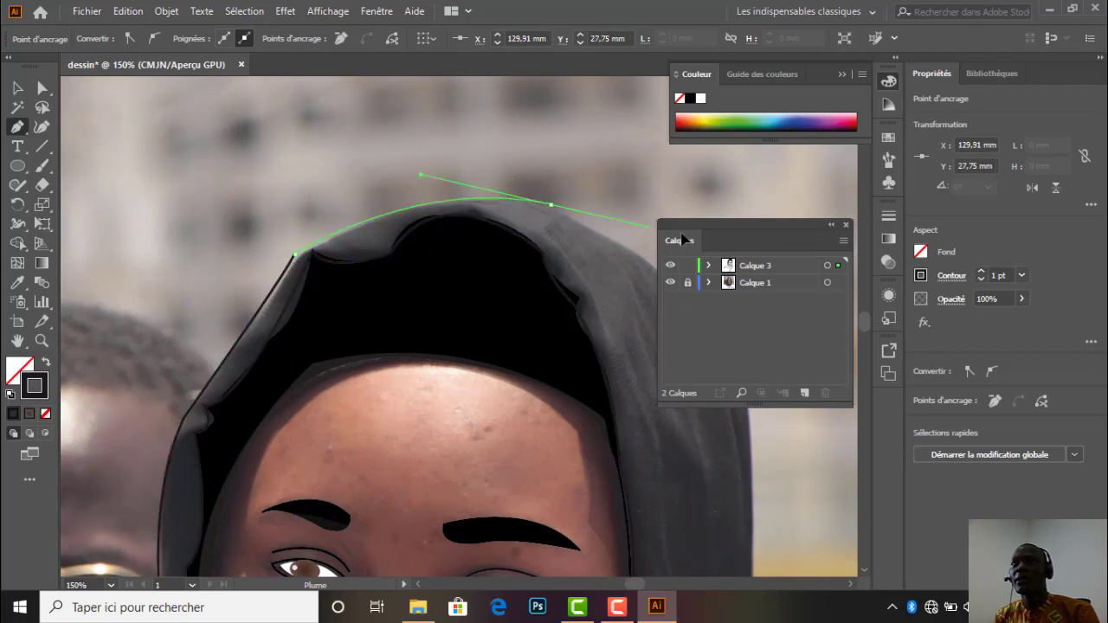
click(552, 205)
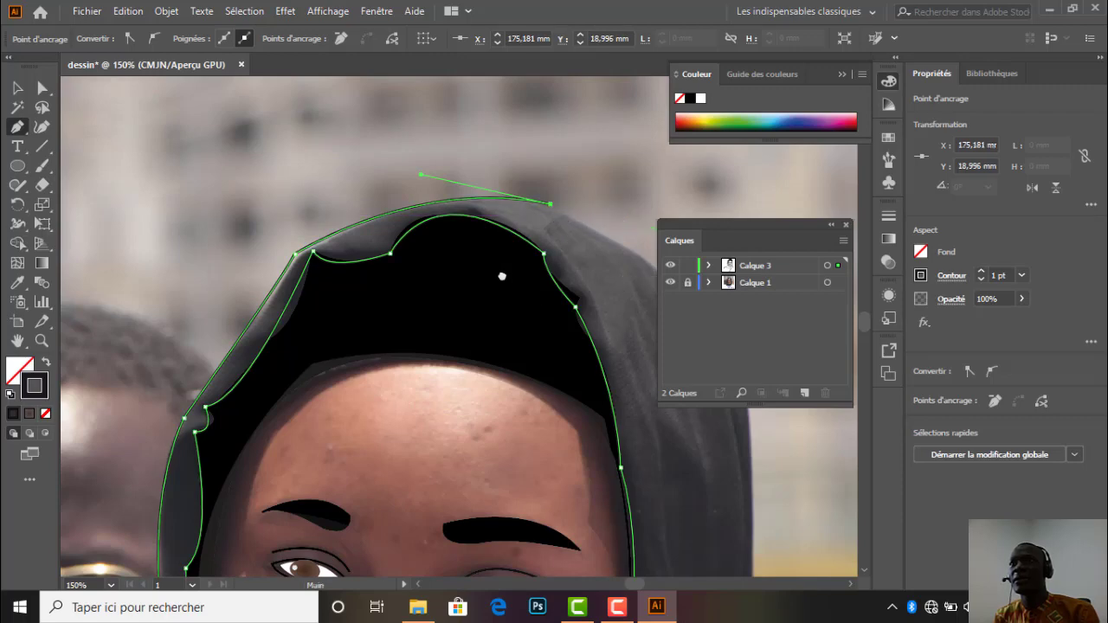
Trace the hood's outer edge from the crown down the right side to just below eye level.
drag(502, 275, 342, 259)
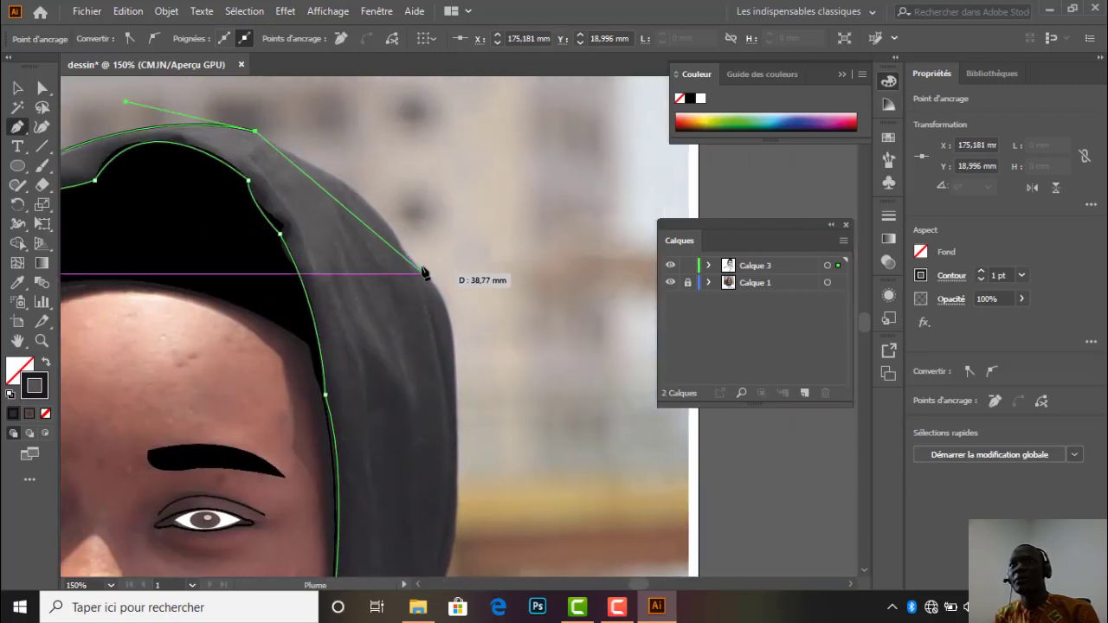
drag(421, 266, 445, 324)
drag(491, 379, 492, 380)
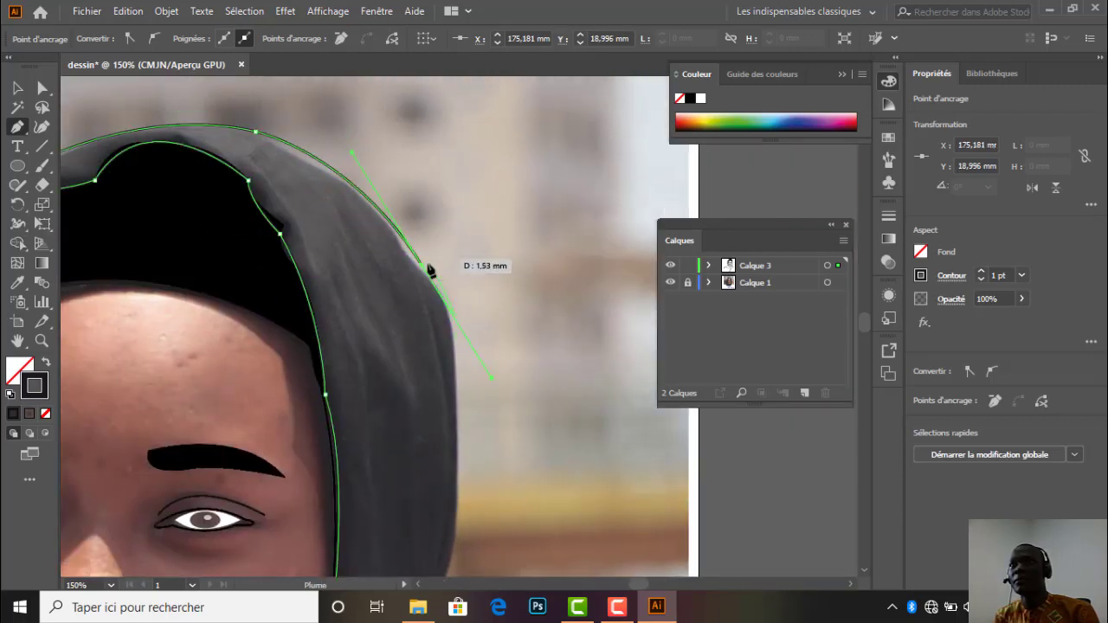
click(422, 266)
drag(458, 491, 502, 518)
click(517, 343)
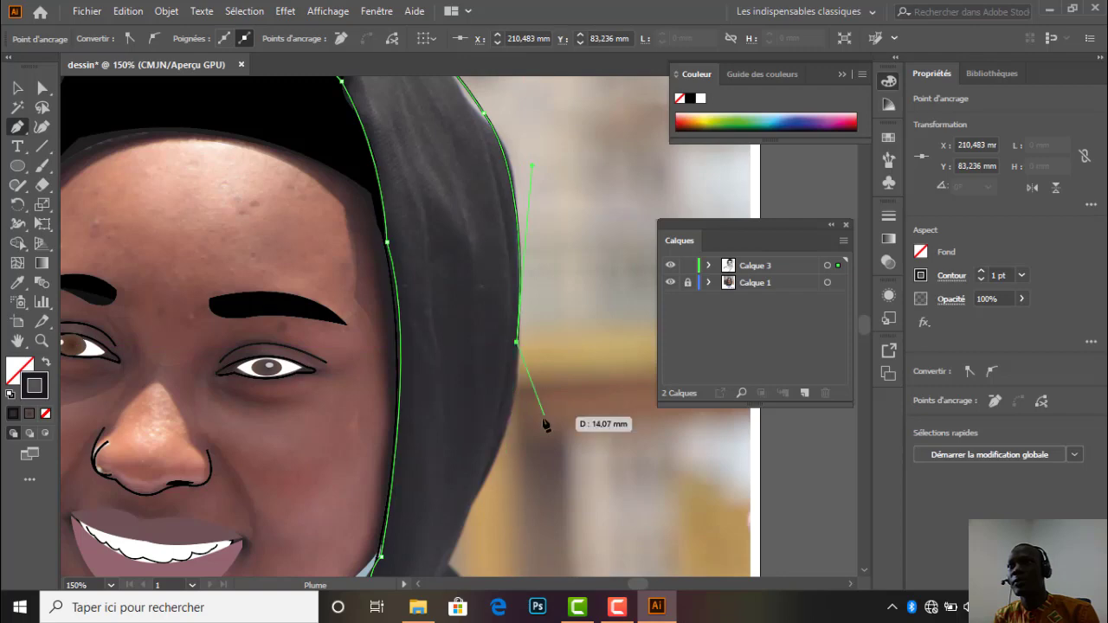
Trace down the hood's lower right edge and around the scarf folds, closing the outline at the face mask's right corner.
drag(545, 416, 638, 196)
drag(540, 353, 520, 466)
click(536, 352)
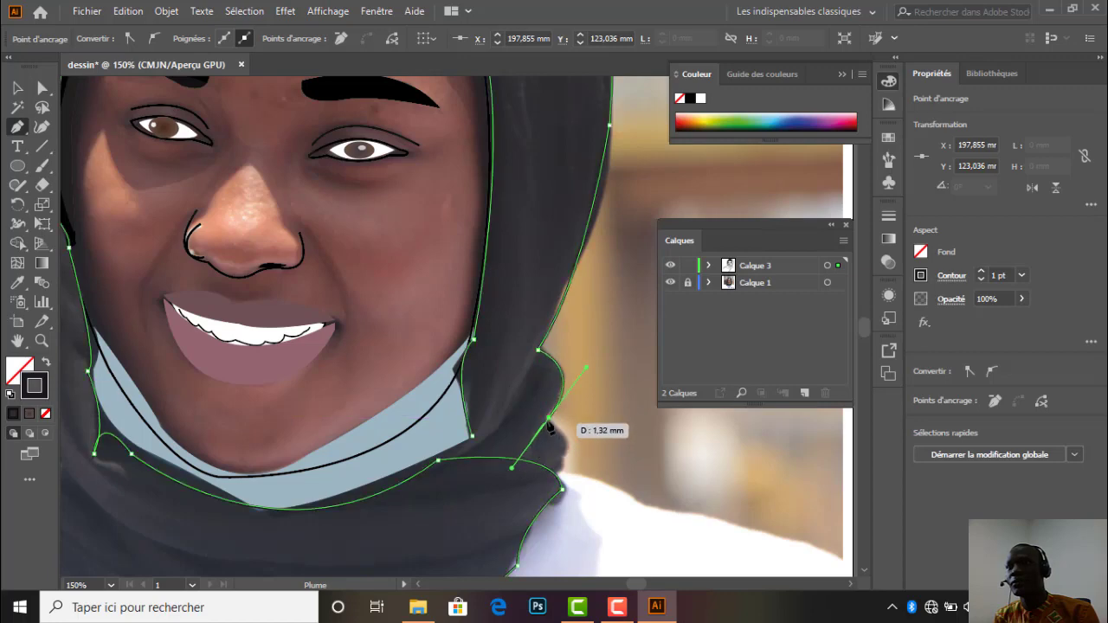
click(551, 419)
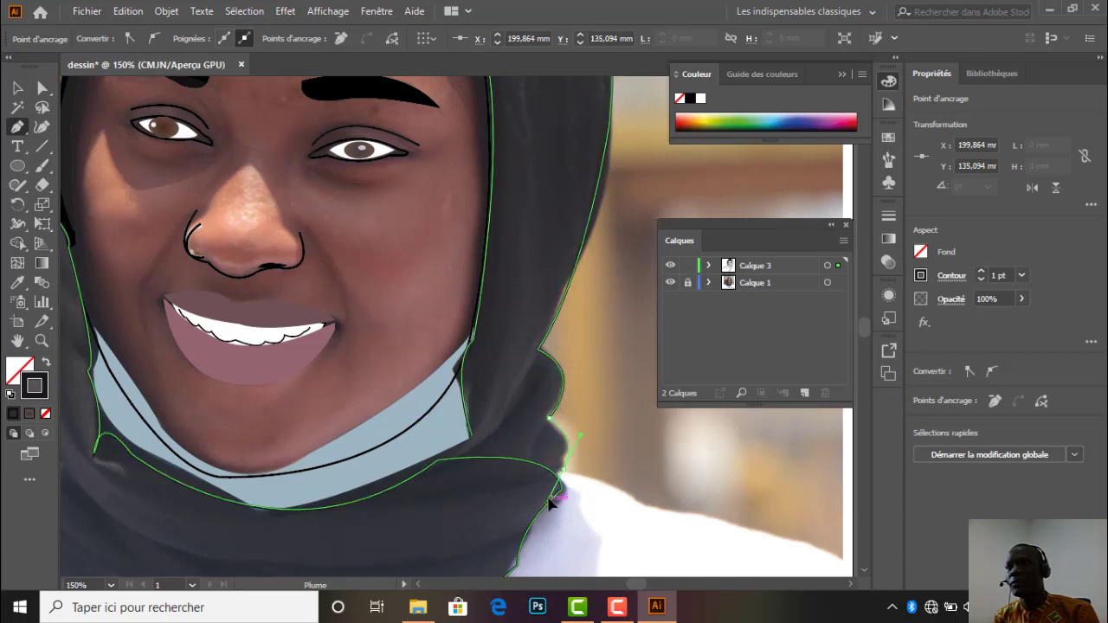
drag(563, 470, 550, 499)
drag(491, 447, 490, 430)
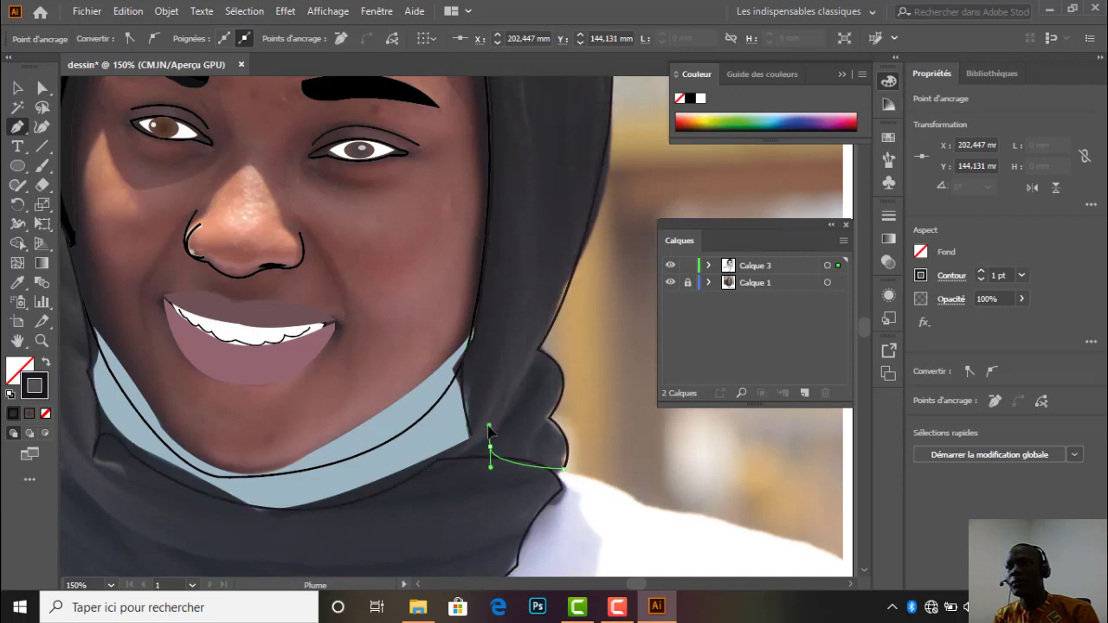
click(476, 448)
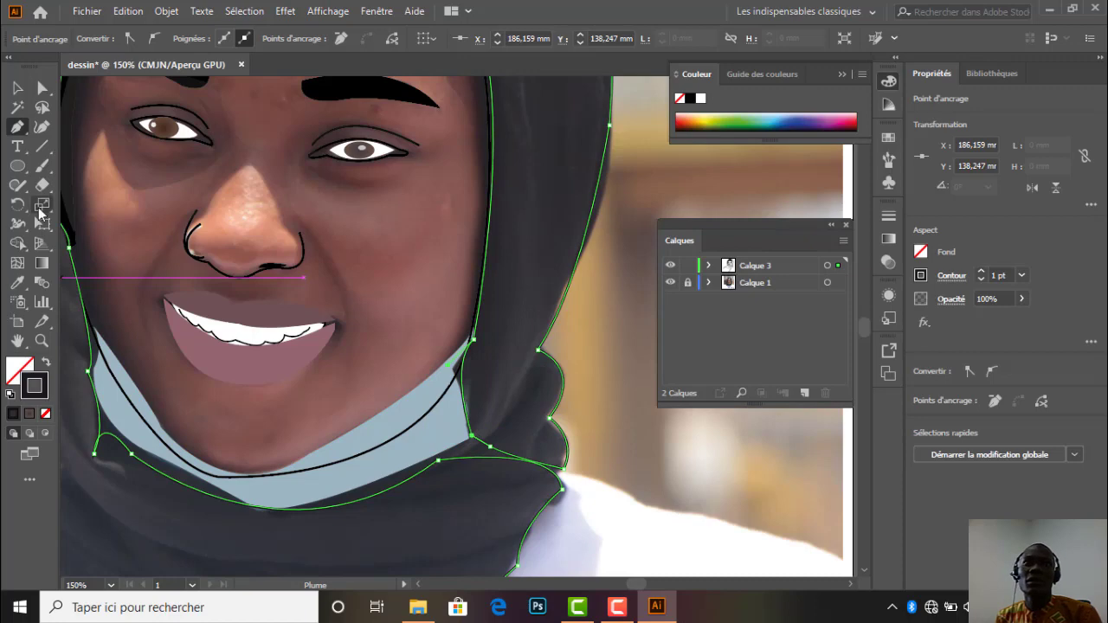
Fill the closed hood and scarf outline with the dark scarf colour sampled from the photo, without a stroke, and deselect it.
click(17, 282)
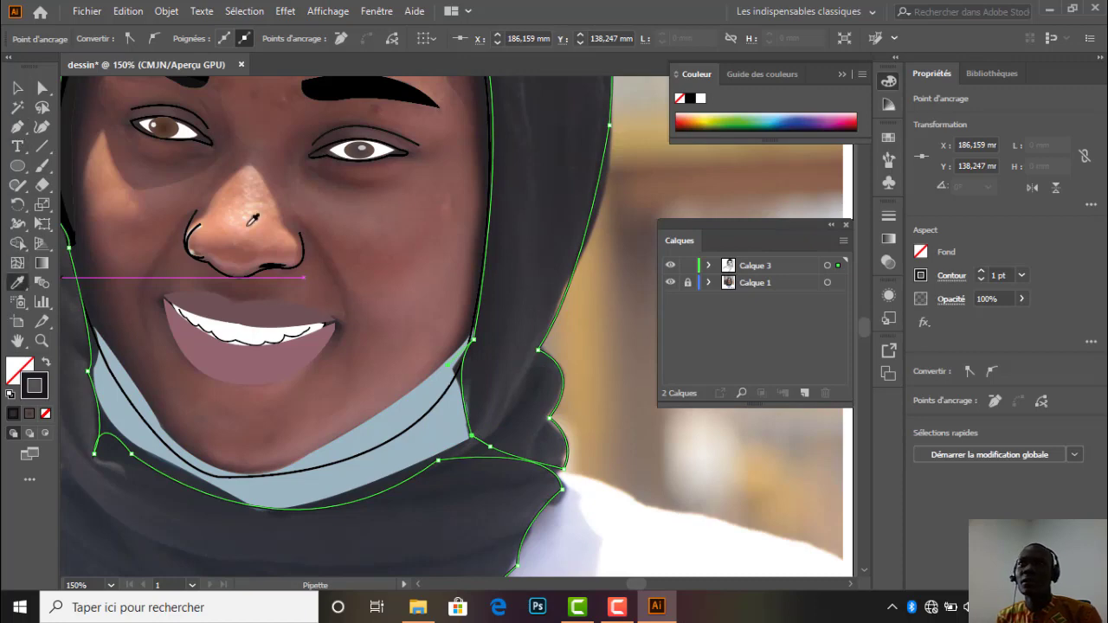
click(522, 176)
scroll(493, 338, down, 5)
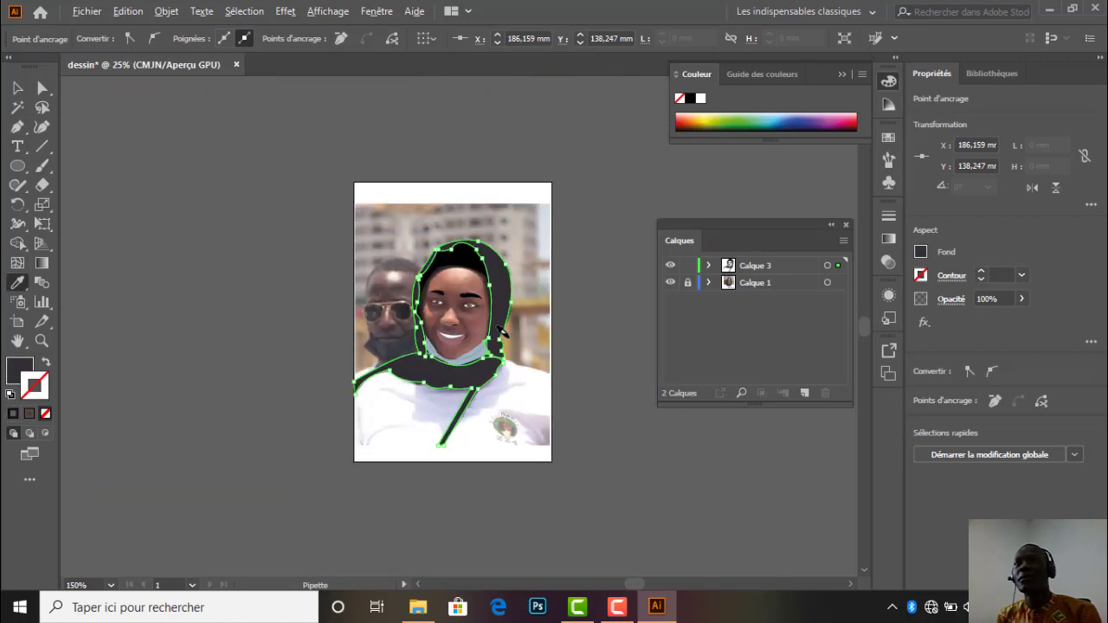
scroll(499, 336, up, 2)
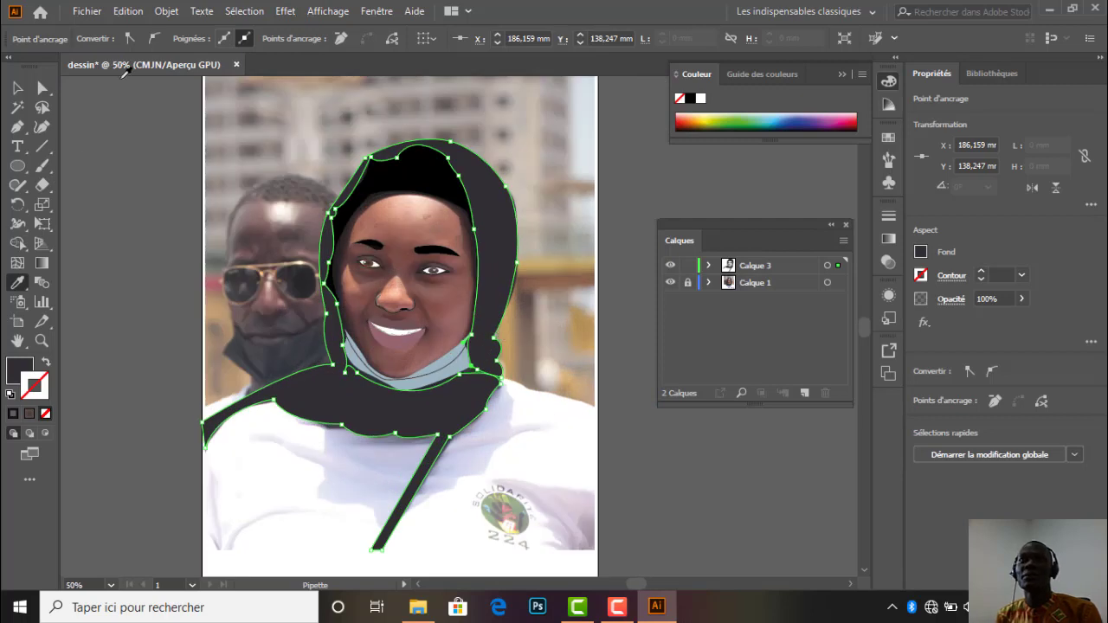
click(19, 88)
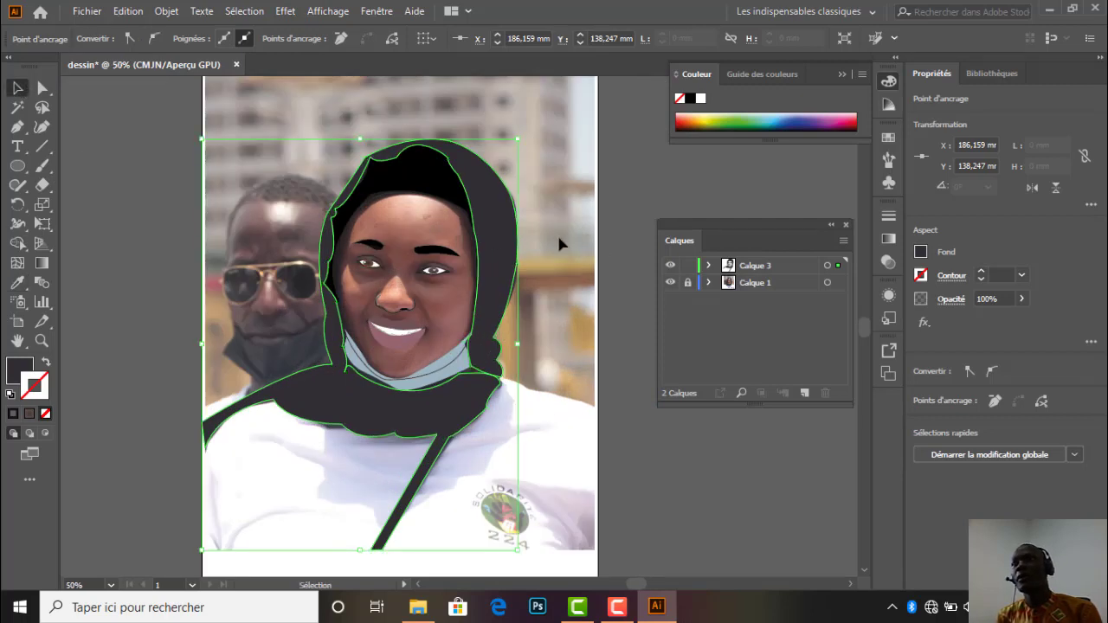
click(586, 310)
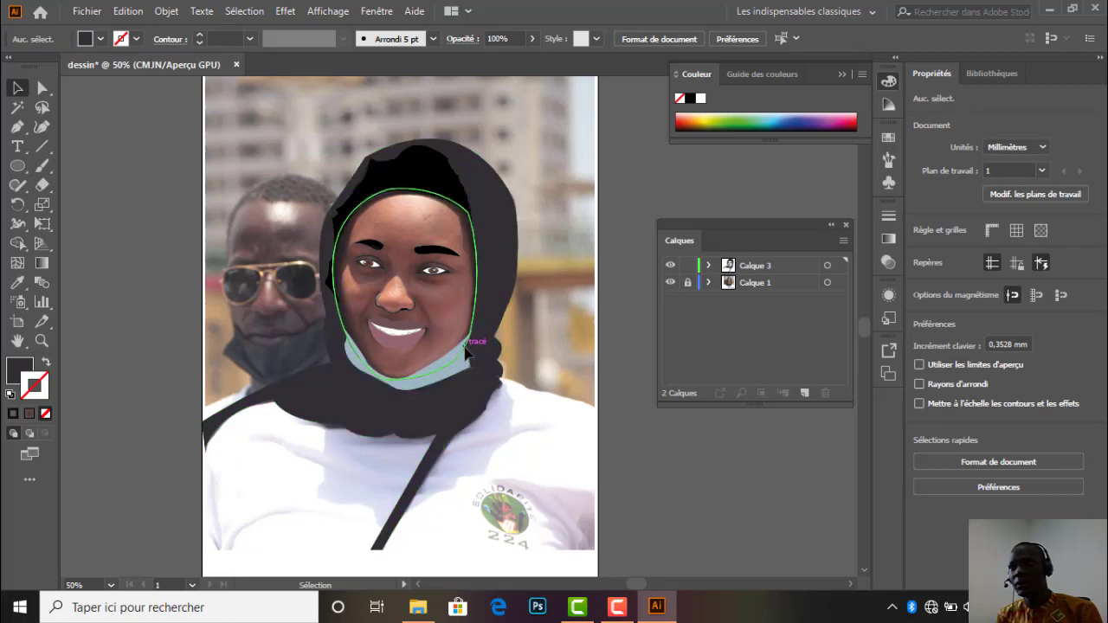
Select the oval face outline on the artwork and highlight its path inside the expanded Calque 3.
click(466, 346)
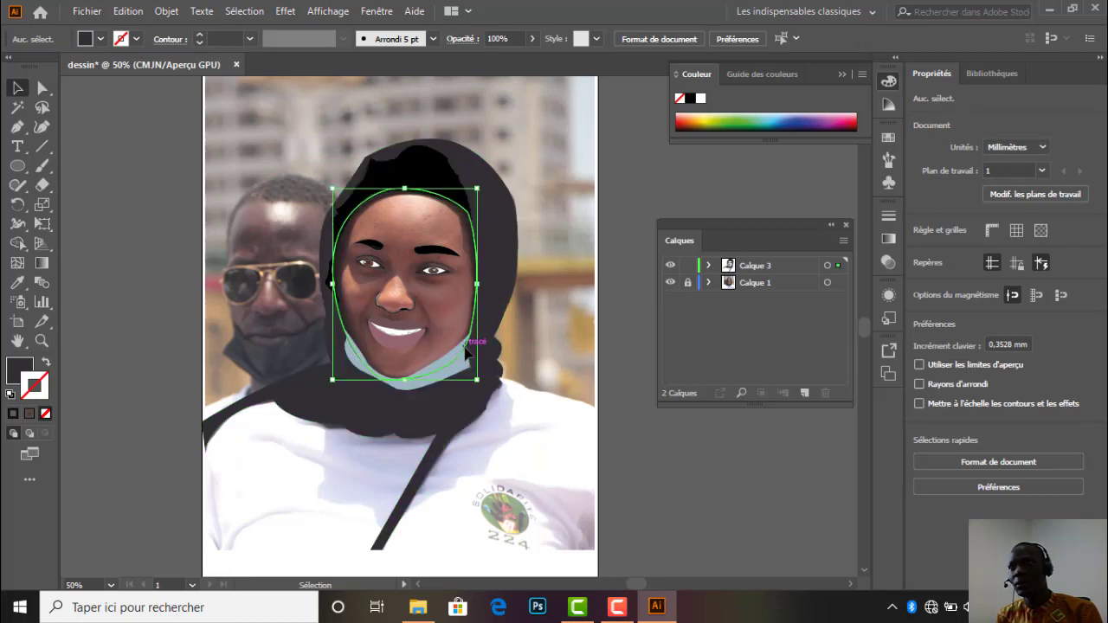
click(709, 266)
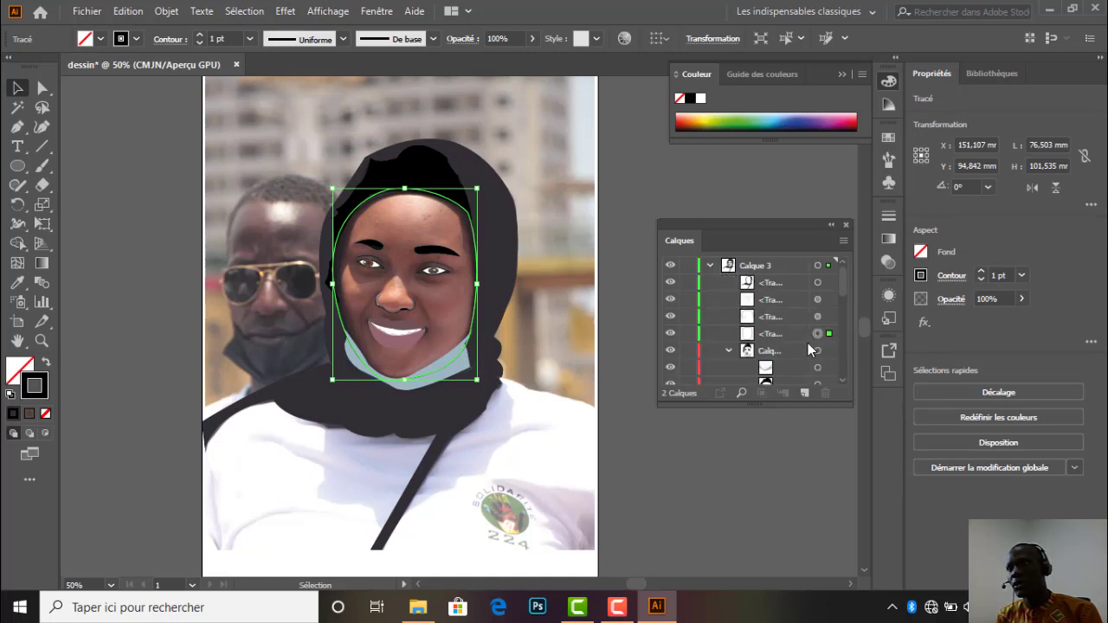
click(764, 338)
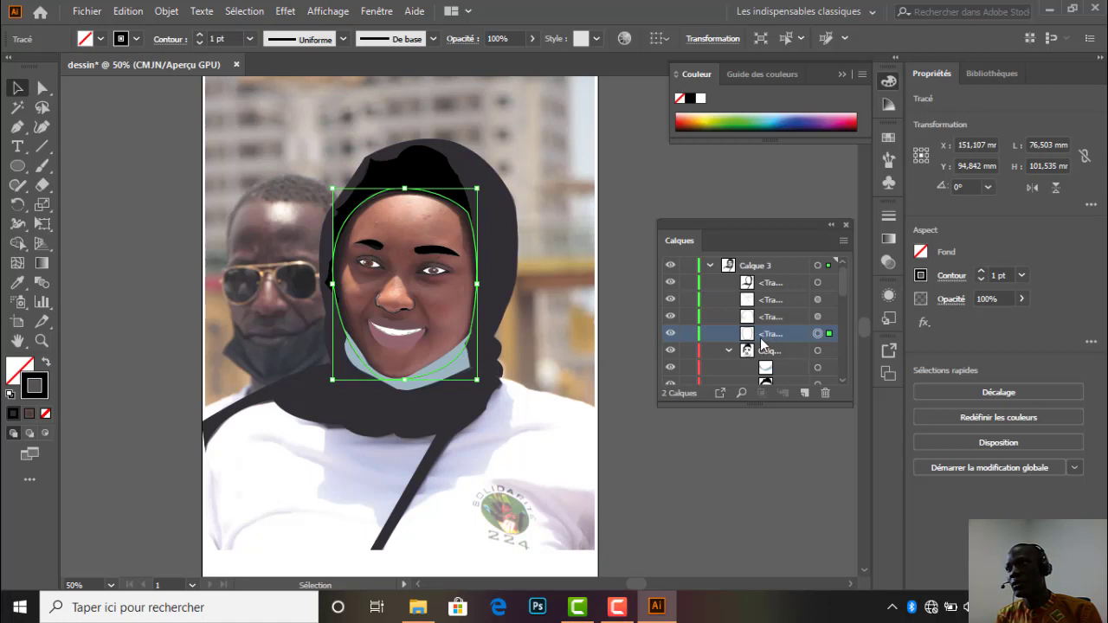
Fill the face outline with the dark brown C=48 M=66 Y=77 K=60 swatch from the Tons de chair library.
click(29, 367)
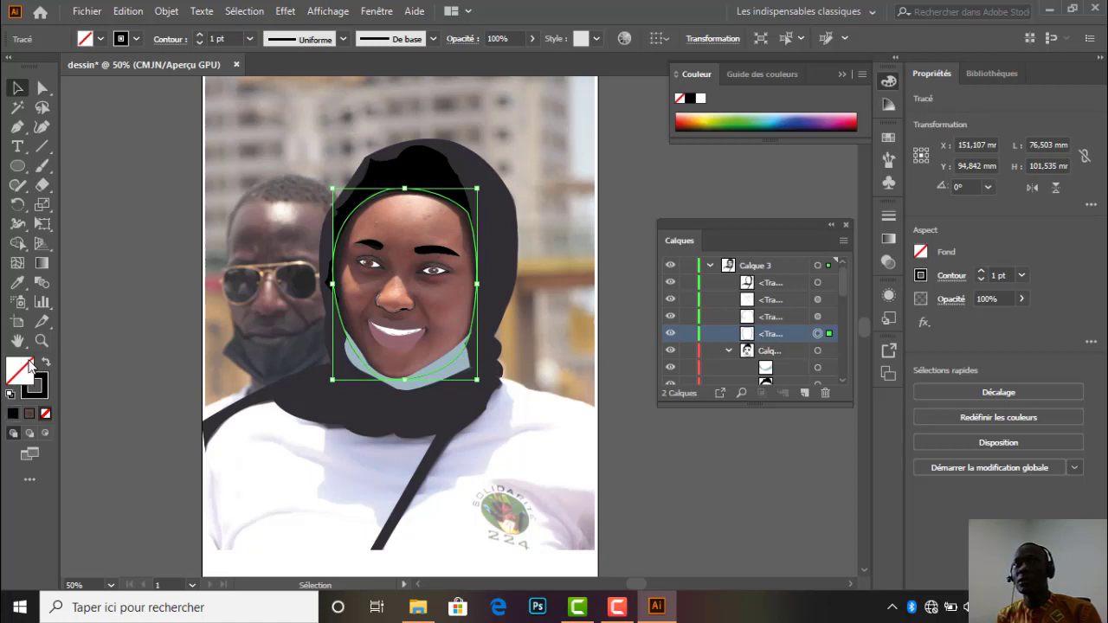
click(28, 413)
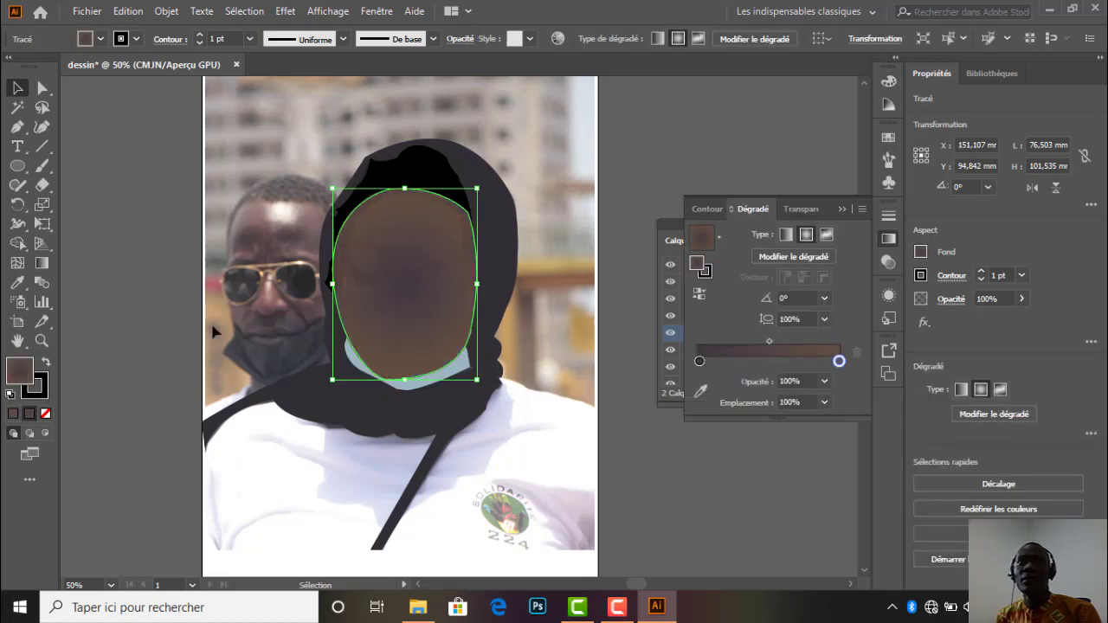
click(88, 38)
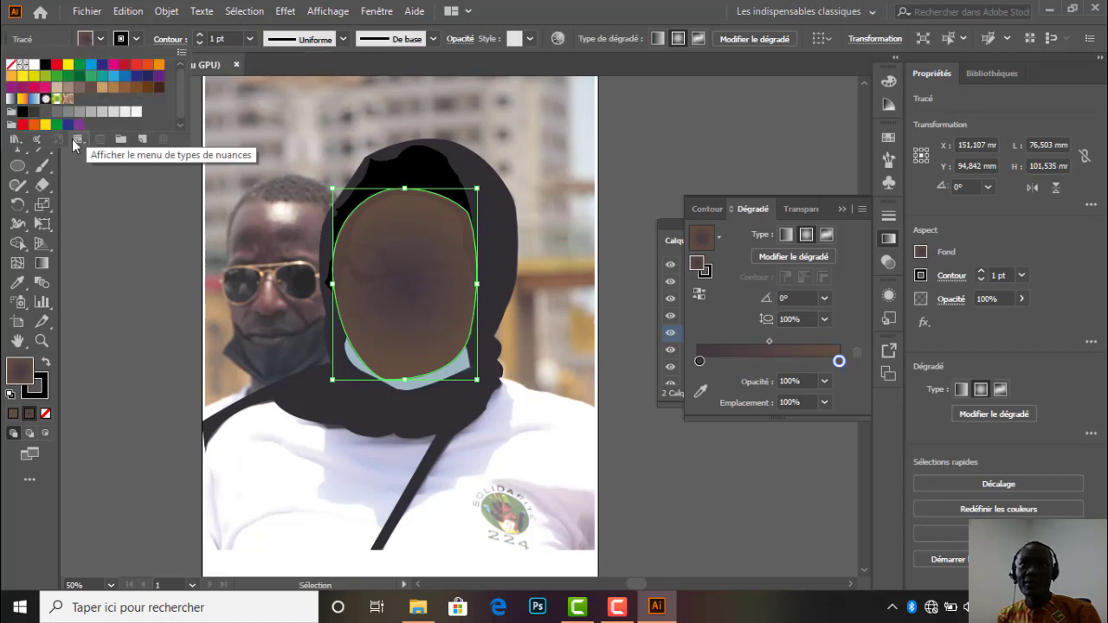
click(15, 138)
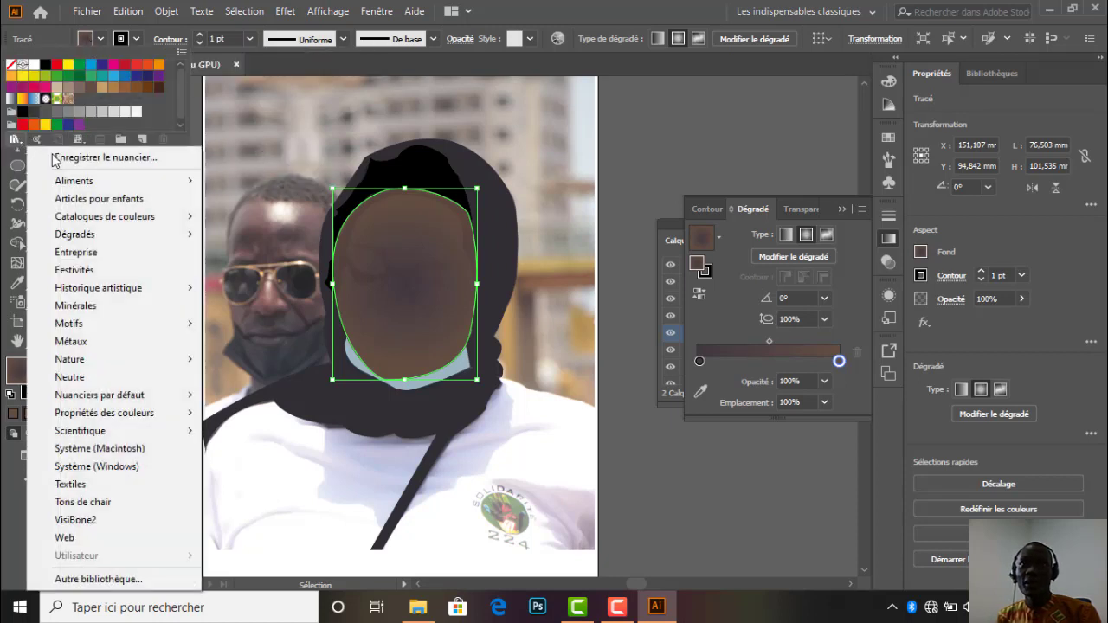
click(106, 504)
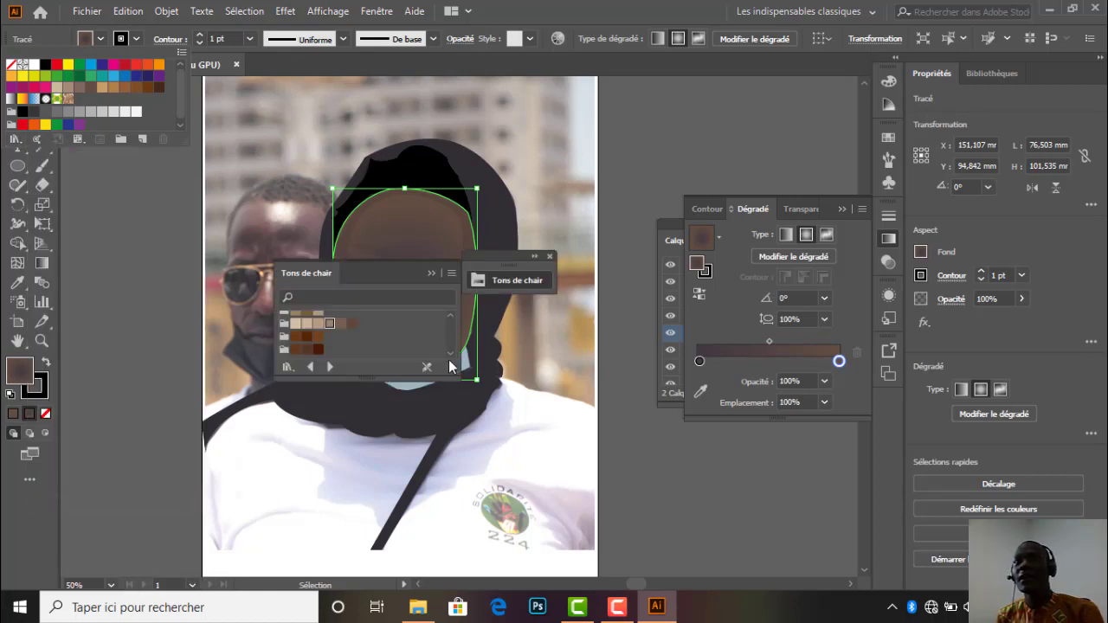
click(295, 348)
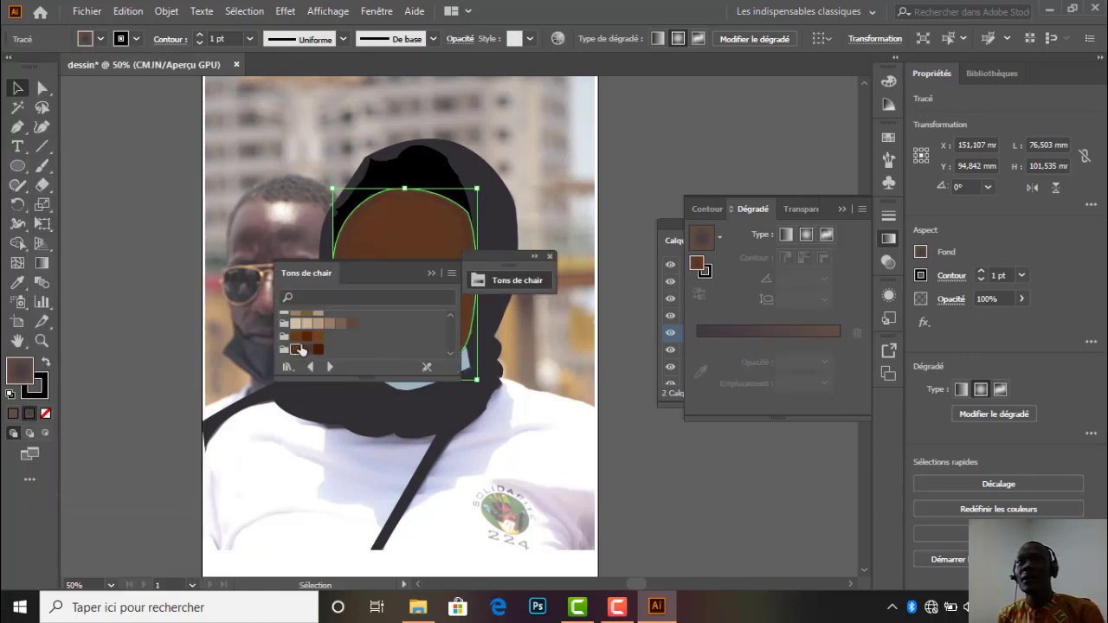
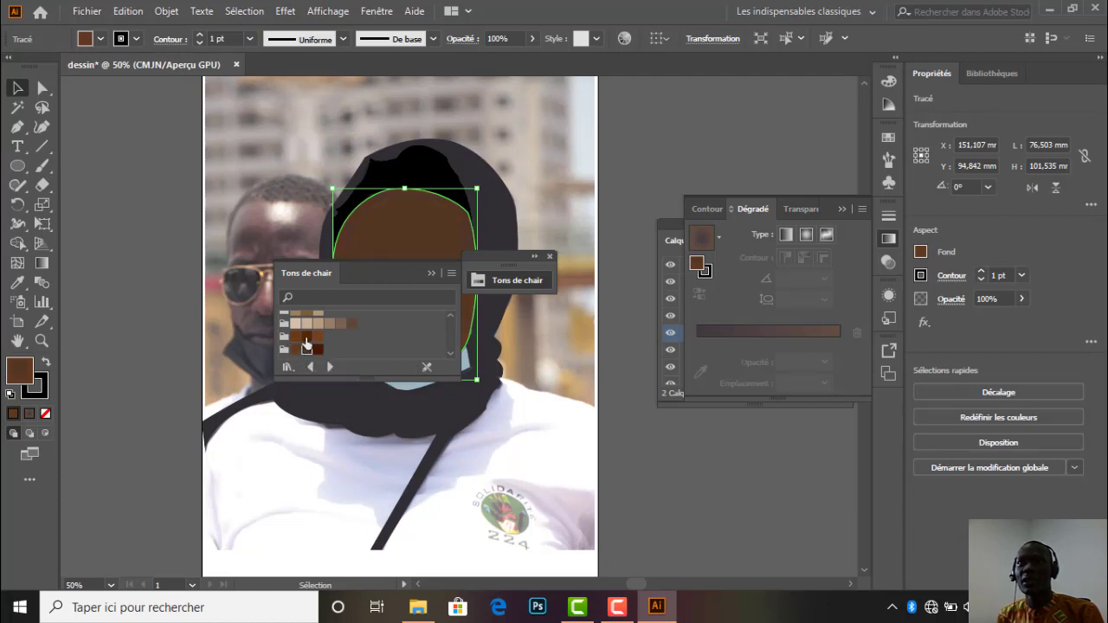
click(317, 336)
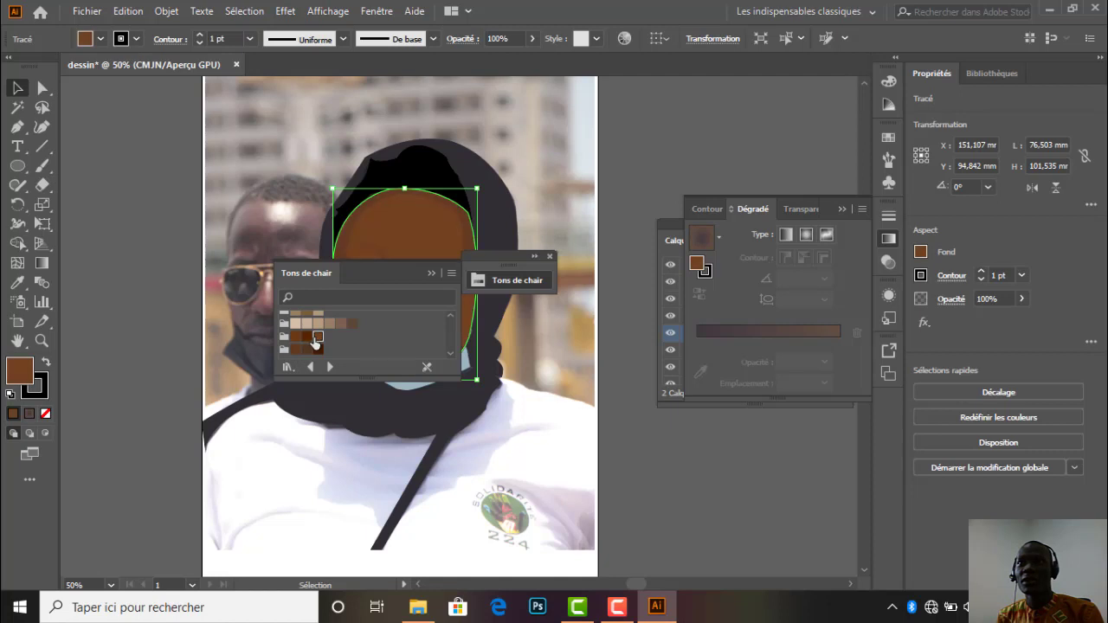
click(306, 349)
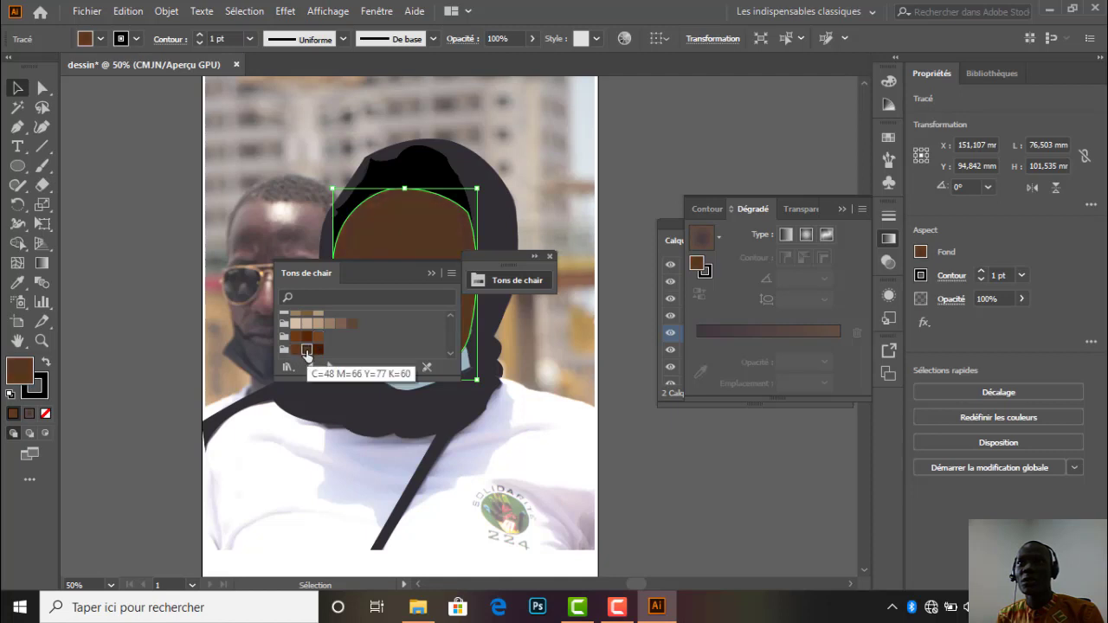
Move the collapsed Tons de chair library off the portrait and put away the gradient settings to uncover the layer list.
click(437, 275)
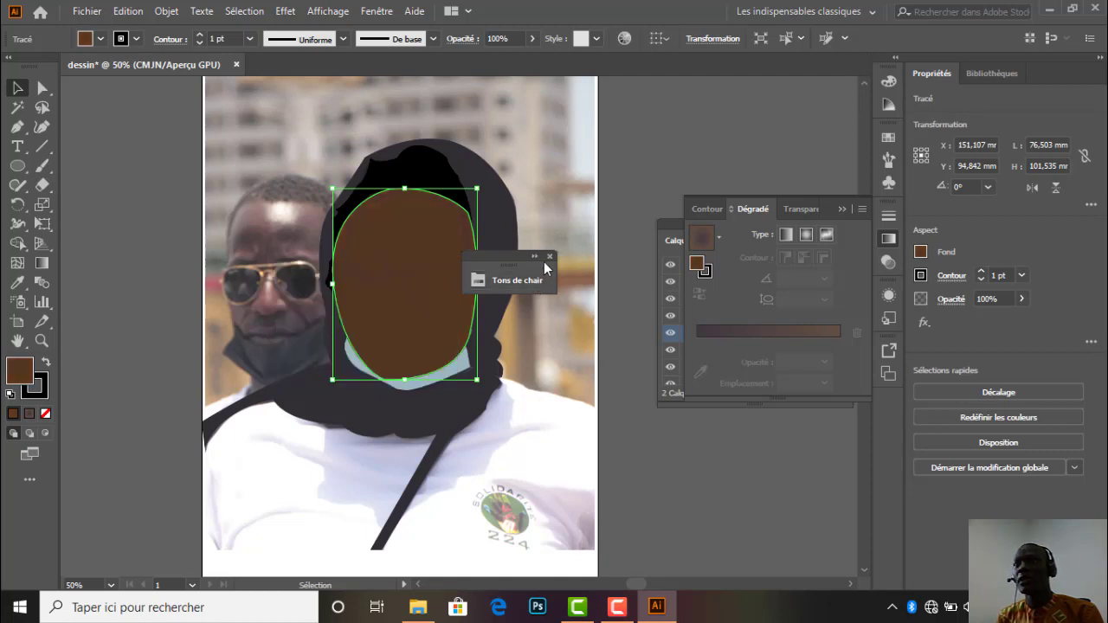
click(489, 280)
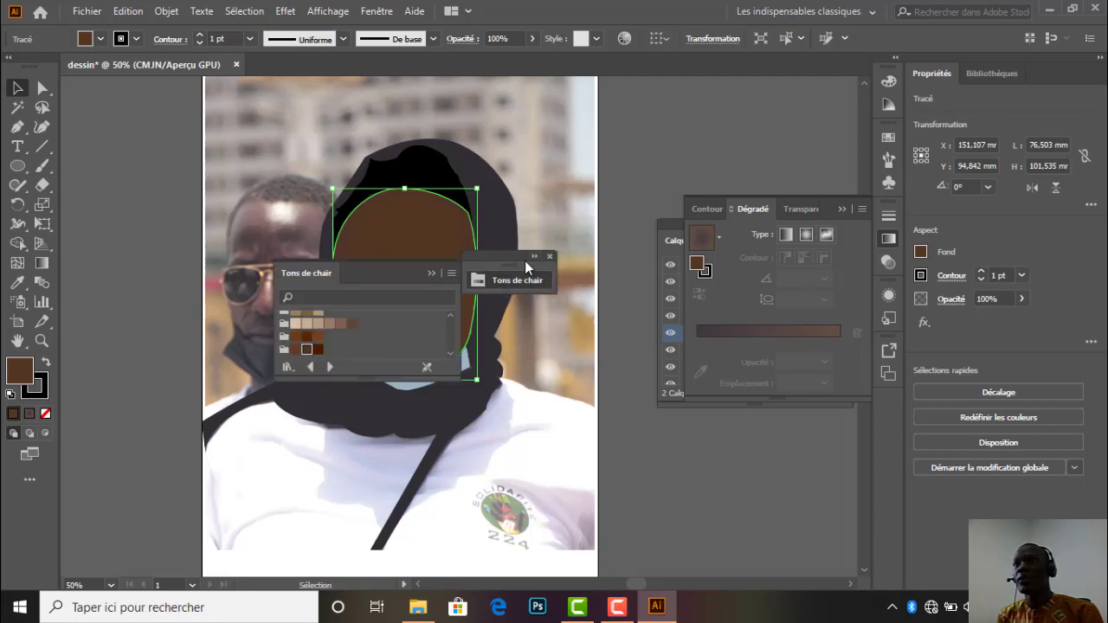
drag(521, 256, 818, 132)
click(840, 209)
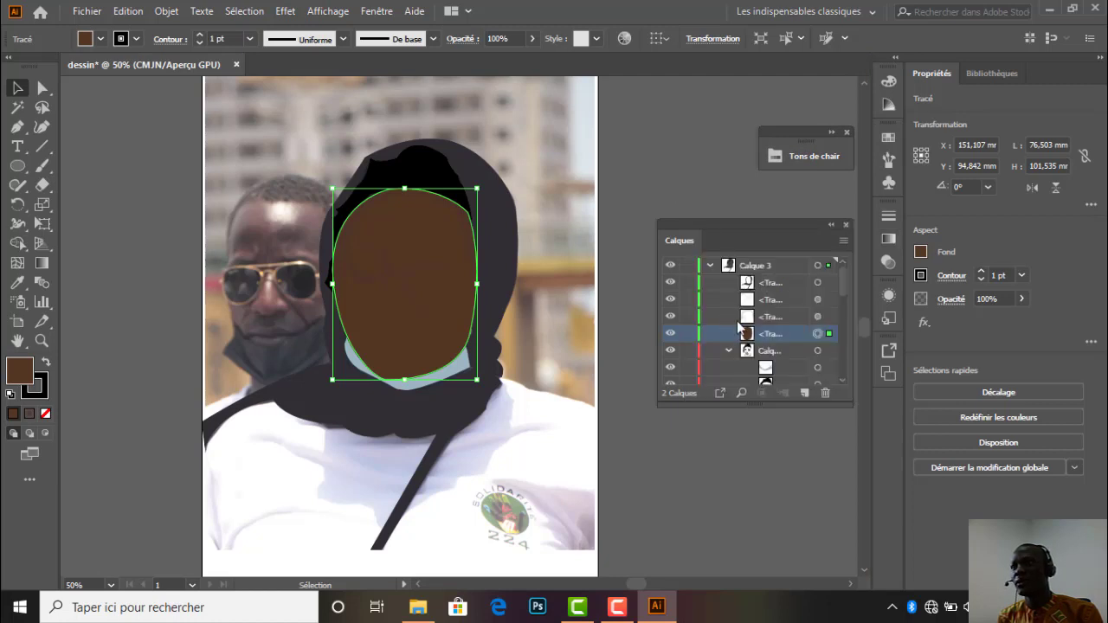
Move the brown face path into the sublayer nested in Calque 3 that holds the facial features.
drag(770, 340, 767, 362)
scroll(767, 362, down, 1)
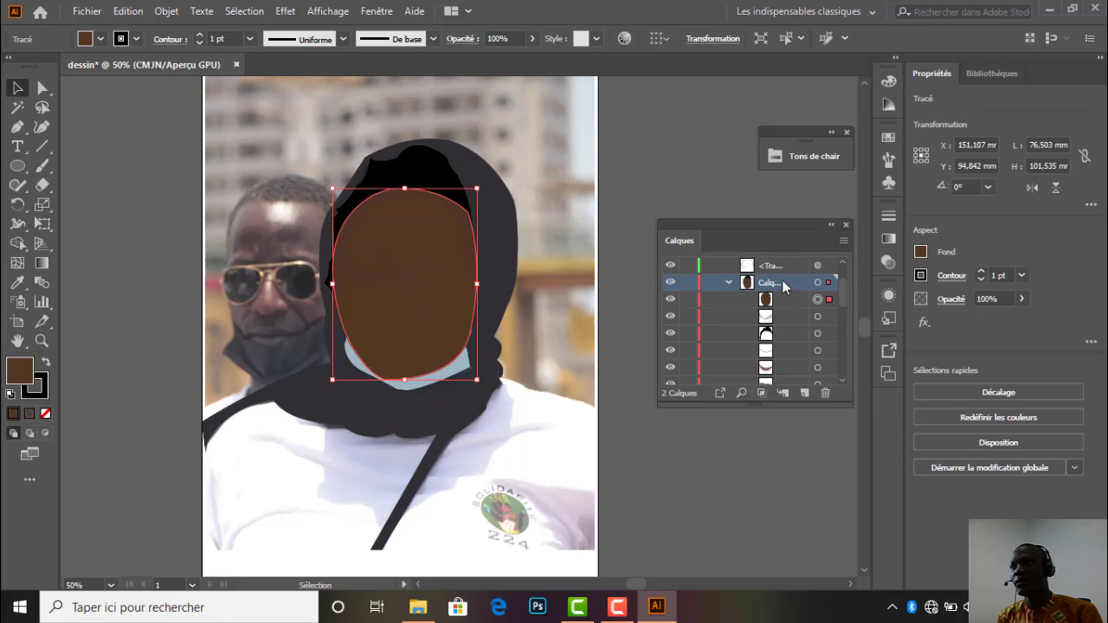
Try to reorder the brown face path below the facial feature paths in the nested sublayer's list.
mouse_move(775, 369)
mouse_down()
mouse_move(770, 382)
mouse_move(817, 370)
mouse_move(803, 389)
mouse_move(796, 349)
mouse_move(803, 379)
mouse_move(822, 383)
mouse_move(817, 403)
mouse_move(823, 374)
mouse_move(822, 385)
mouse_move(811, 364)
mouse_move(774, 365)
mouse_up()
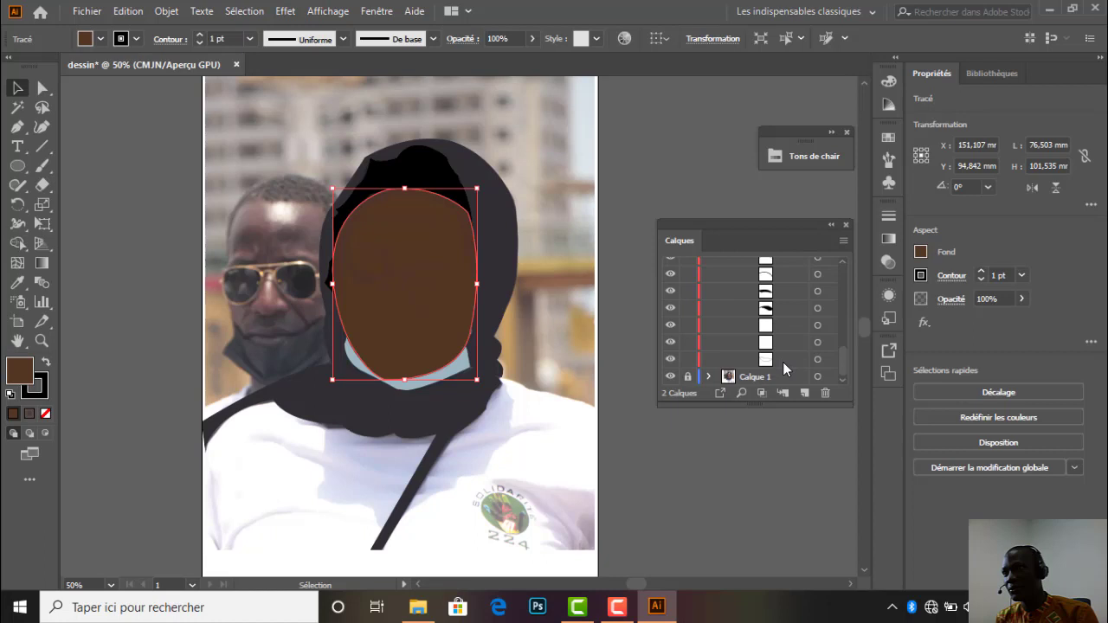
scroll(789, 355, up, 8)
scroll(789, 355, down, 2)
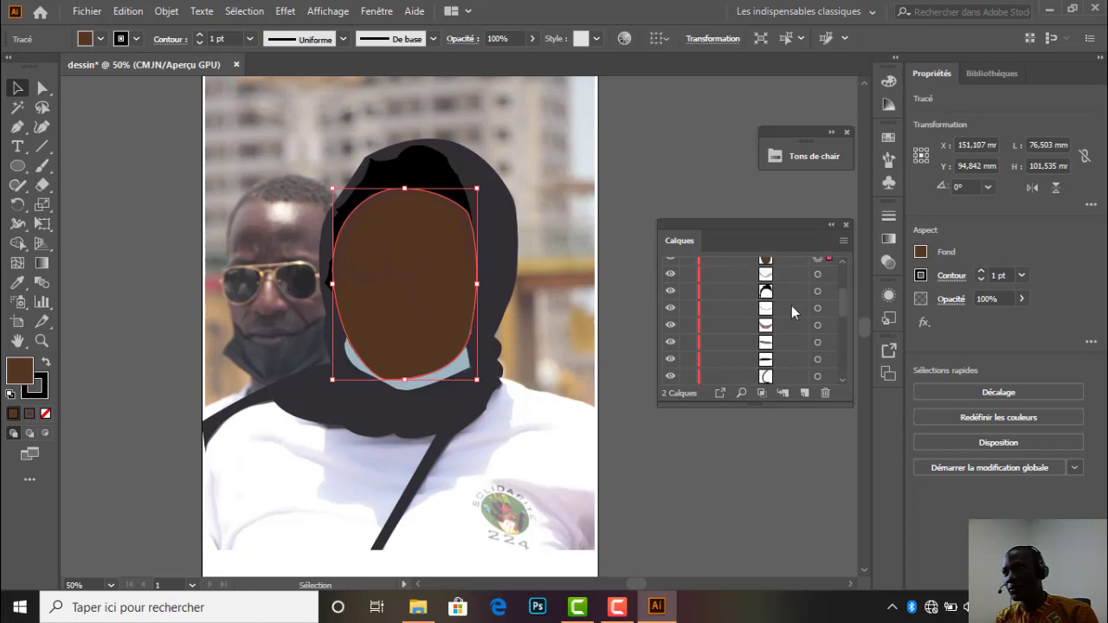
scroll(792, 298, up, 2)
drag(795, 295, 788, 370)
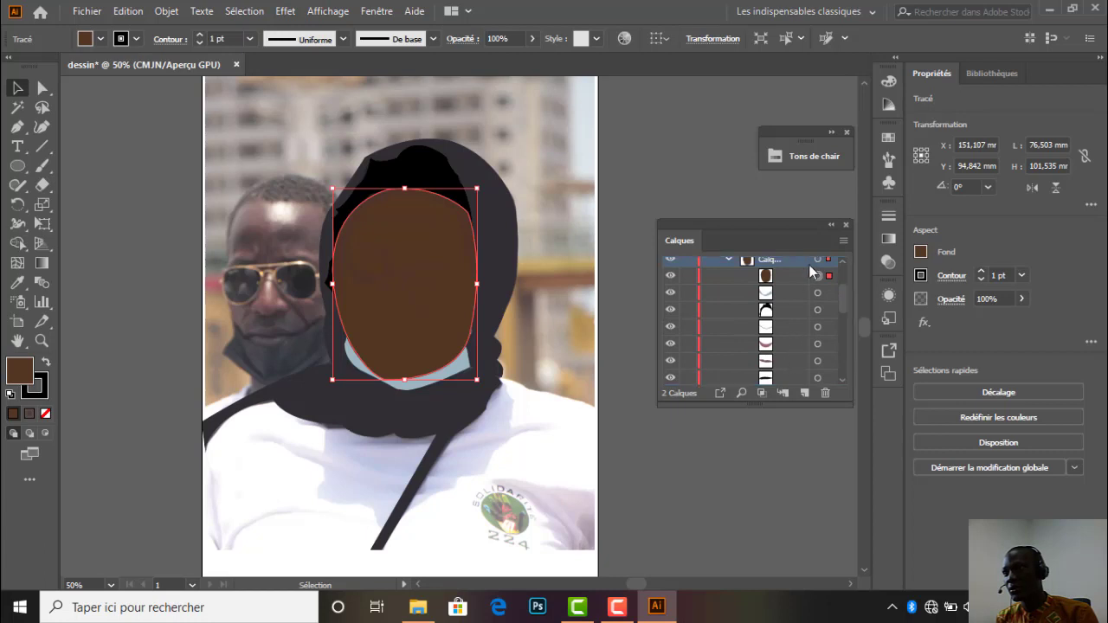
scroll(790, 264, up, 1)
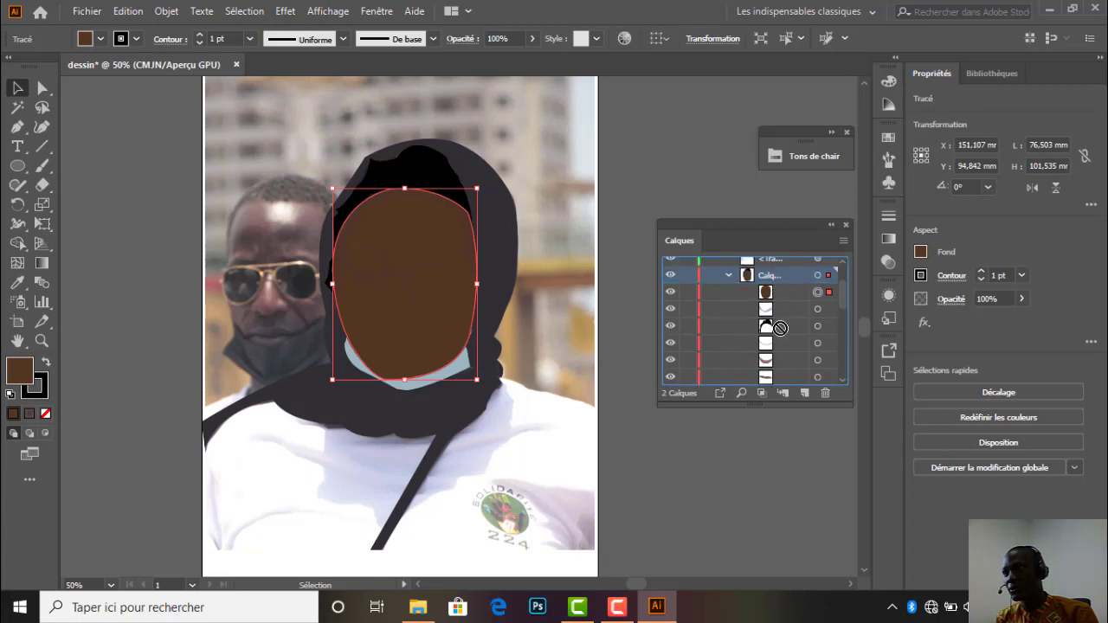
drag(773, 276, 759, 363)
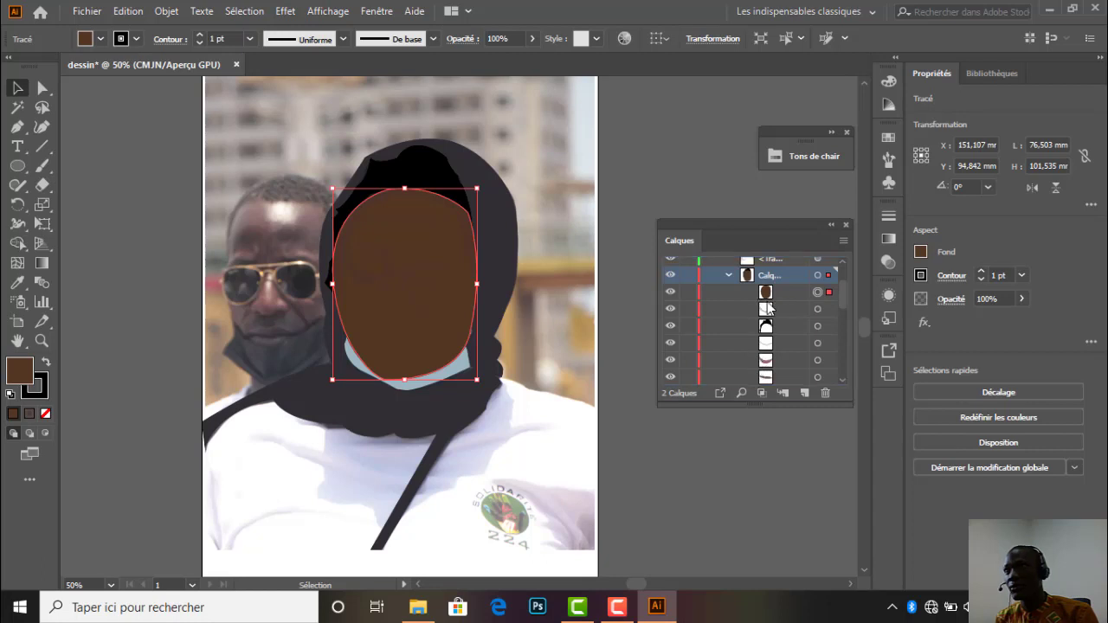
Send the brown face shape to the back of its sublayer, behind the eyes, nose, mouth and mask.
right_click(460, 351)
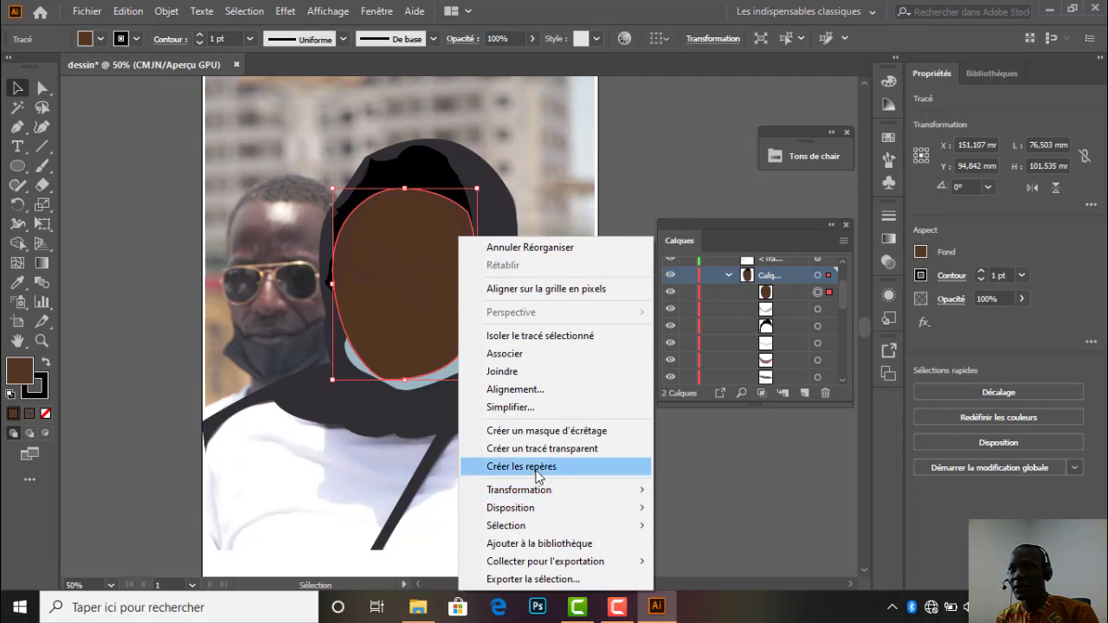
mouse_move(543, 507)
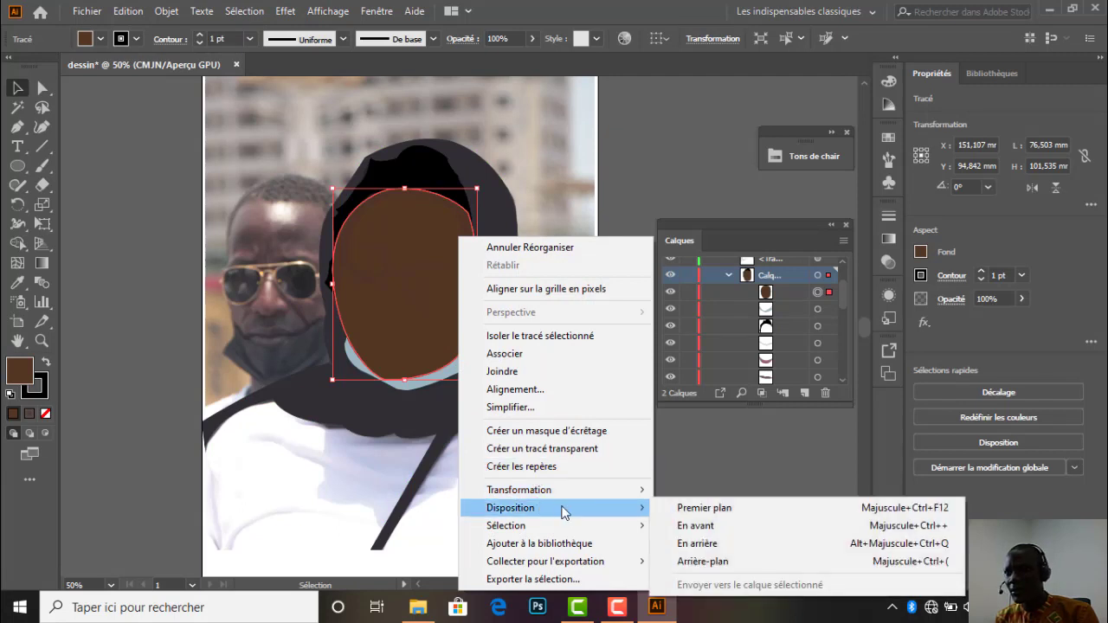
click(702, 570)
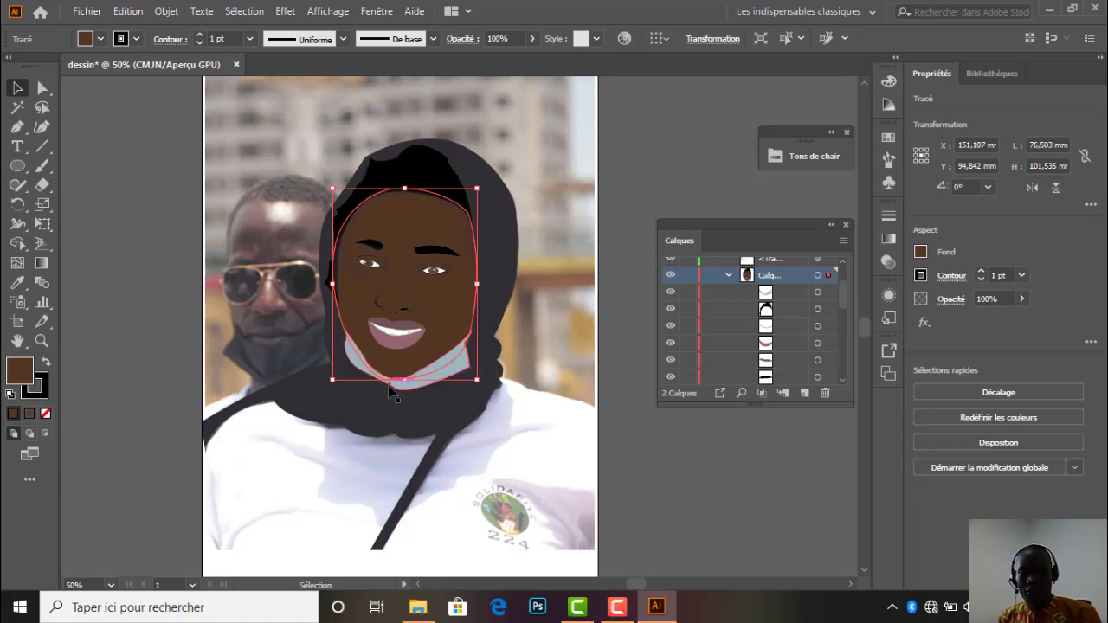
Reduce the brown face shape's opacity to 81%.
scroll(396, 396, up, 3)
scroll(404, 372, down, 1)
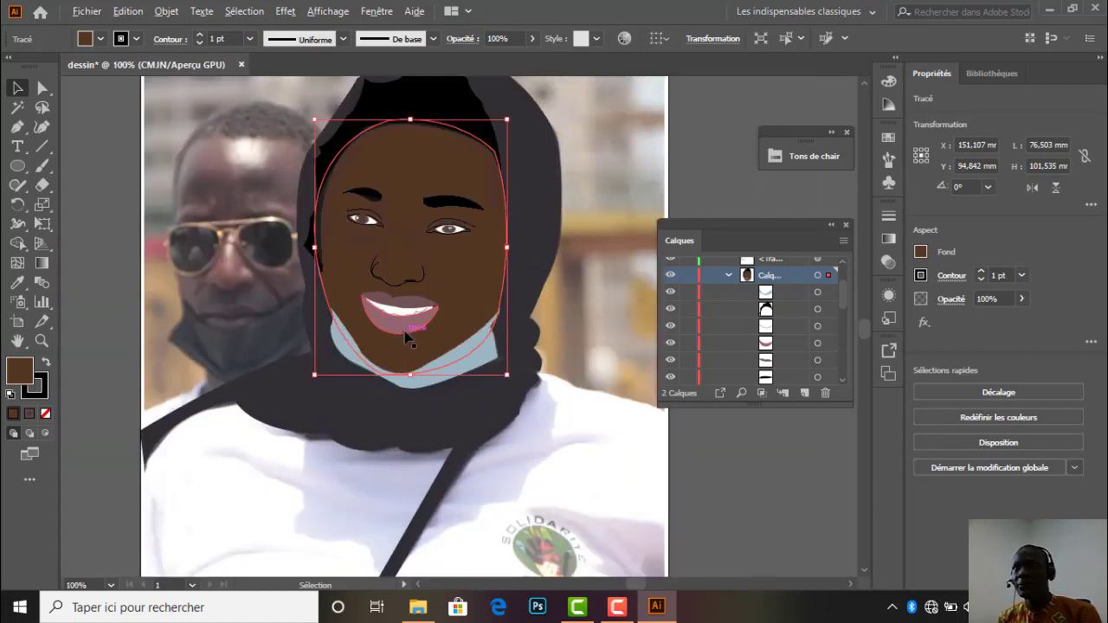
scroll(407, 329, down, 1)
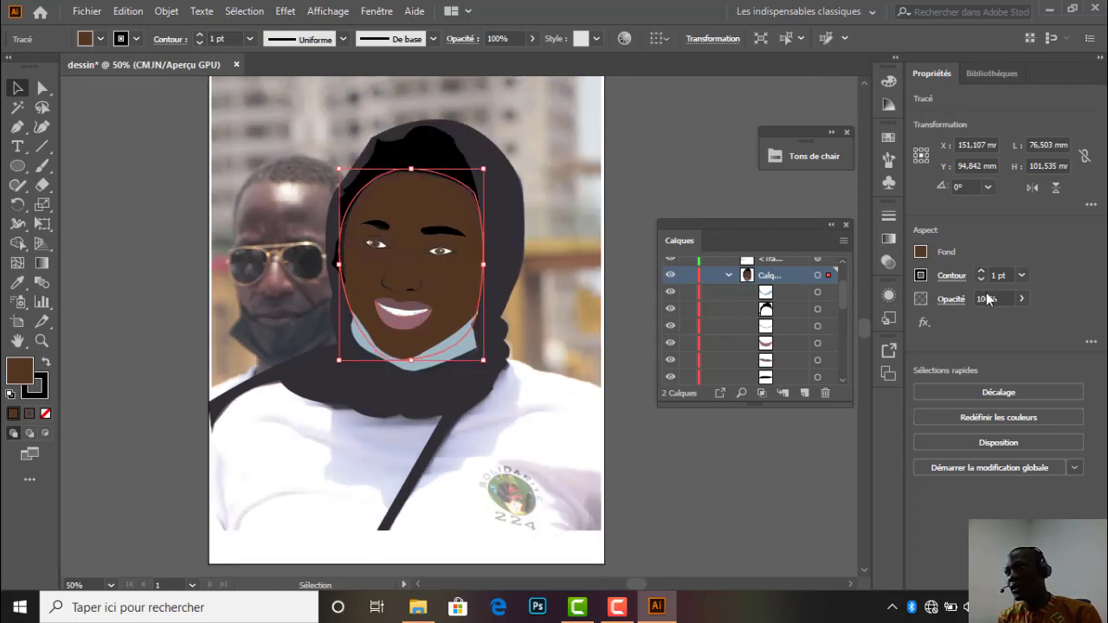
click(1022, 299)
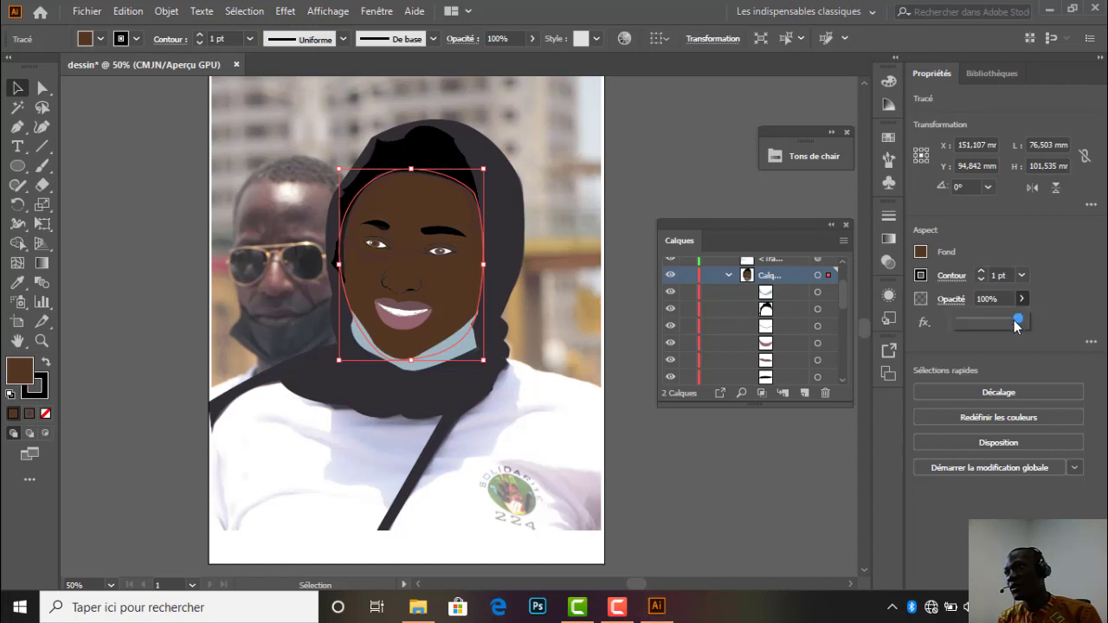
drag(1017, 321, 992, 323)
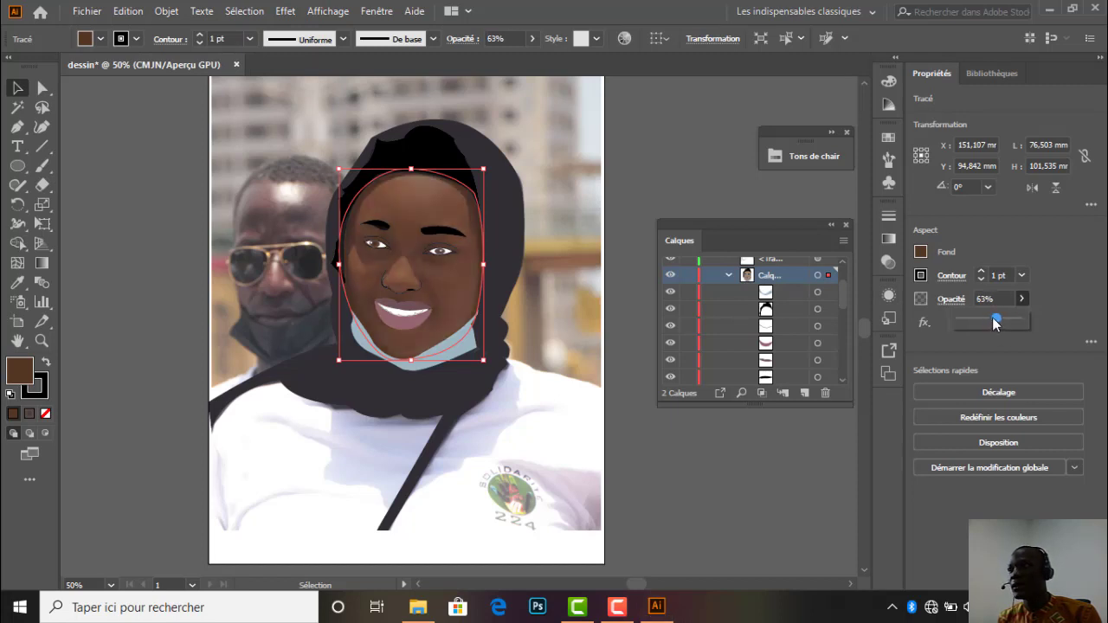
drag(995, 323, 1007, 323)
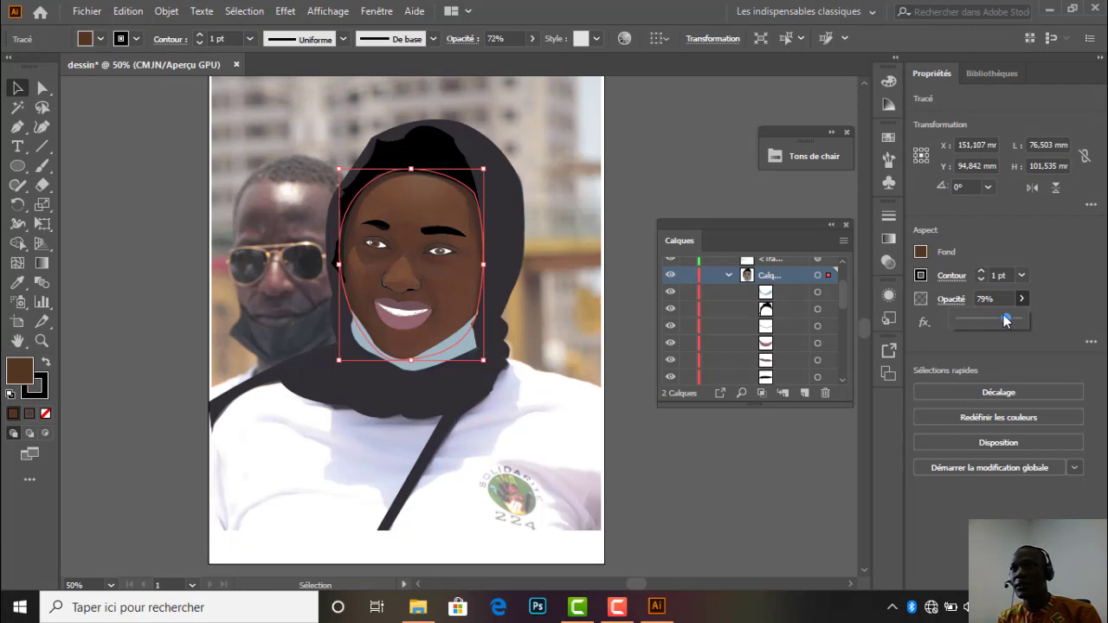
scroll(533, 240, down, 2)
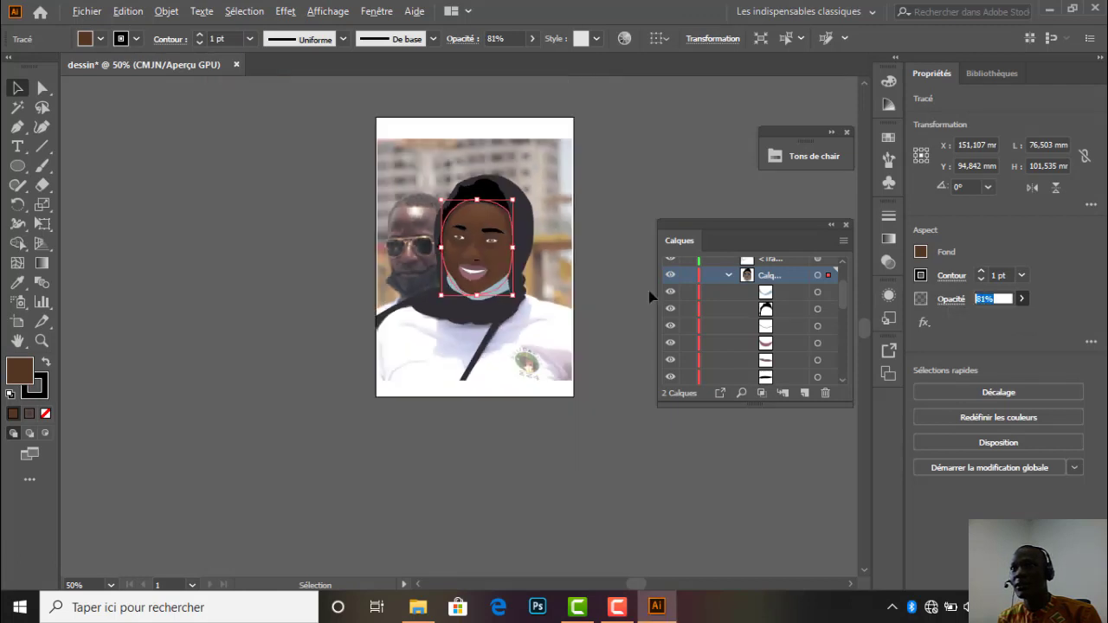
Collapse the Calque 2 sublayer, briefly hide the Calque 1 photo to check the illustration alone, and deselect the face.
click(728, 275)
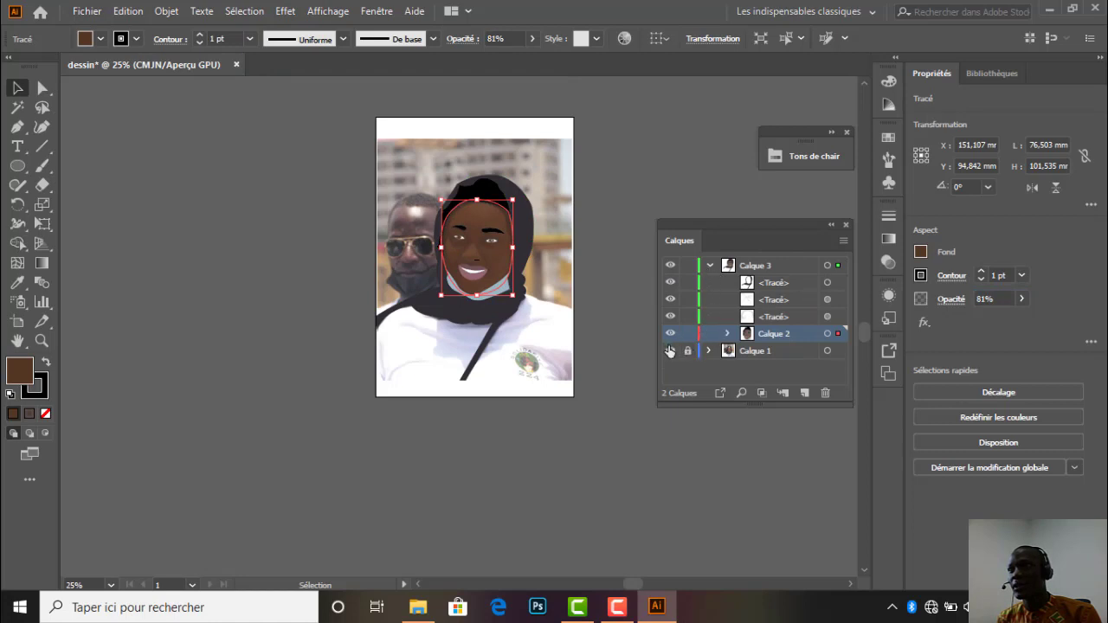
click(670, 352)
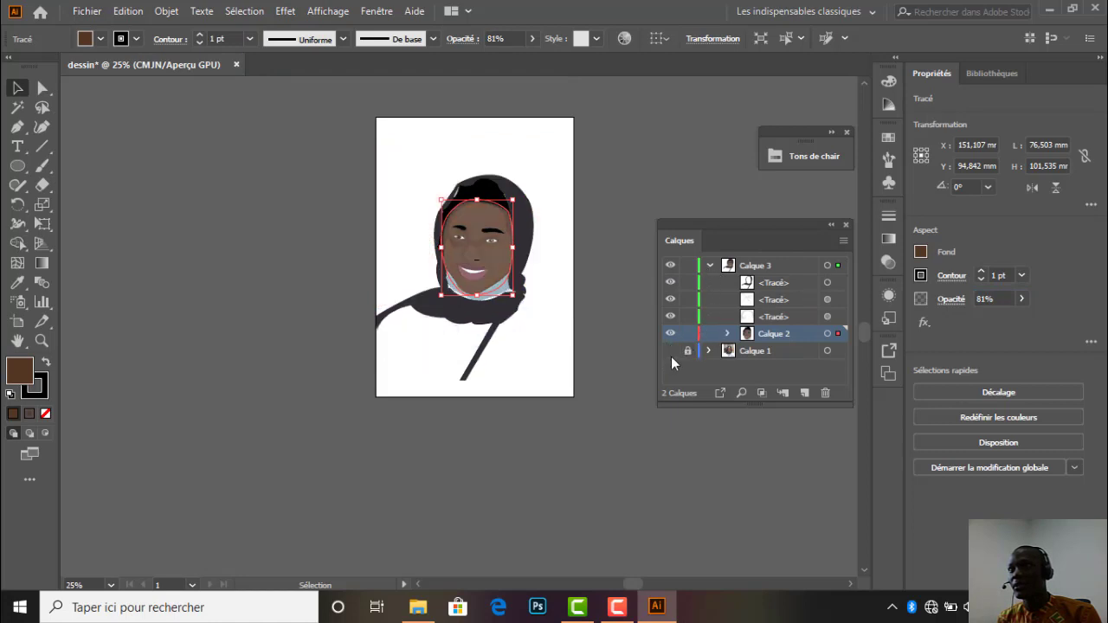
click(672, 351)
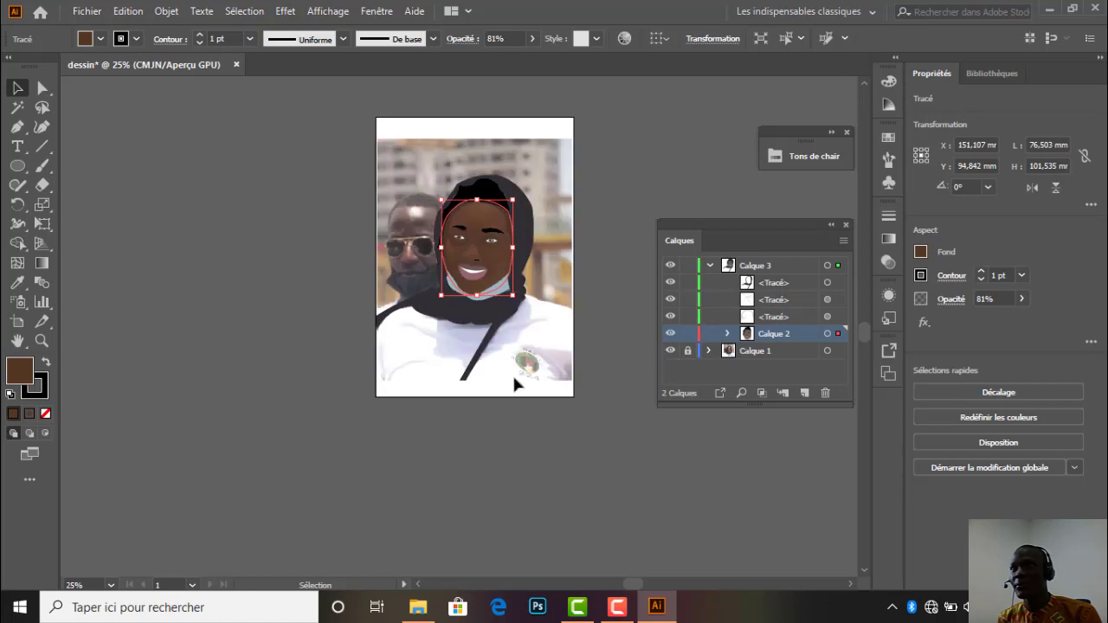
scroll(496, 409, up, 1)
scroll(496, 405, down, 1)
click(581, 272)
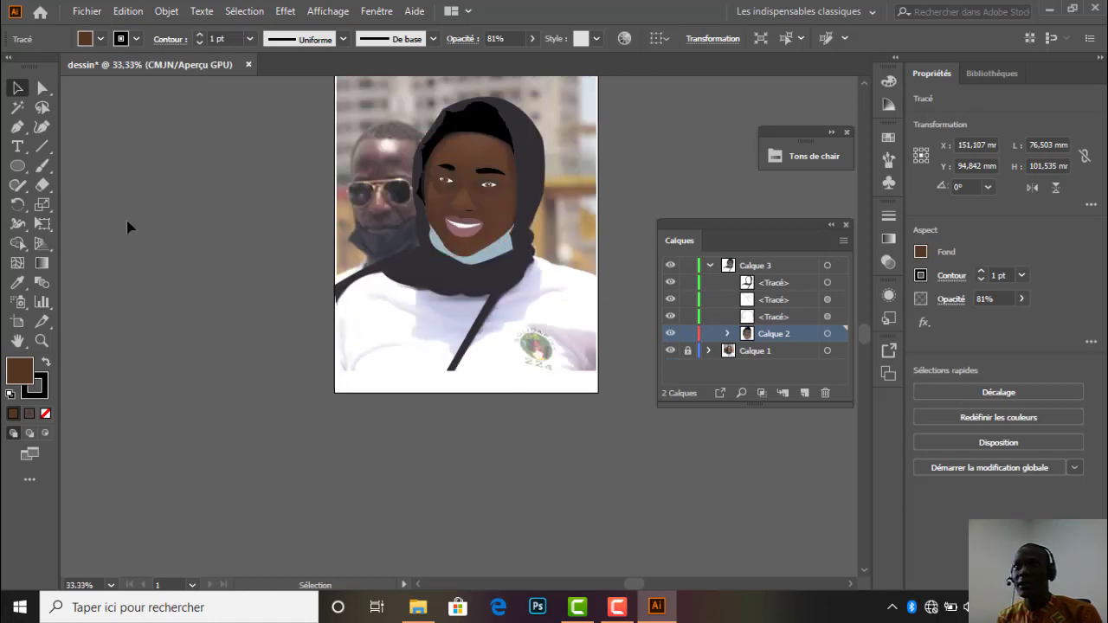
Trace the shirt's shoulder line from the scarf to the artboard's edge with the Pen tool, with no fill.
click(18, 129)
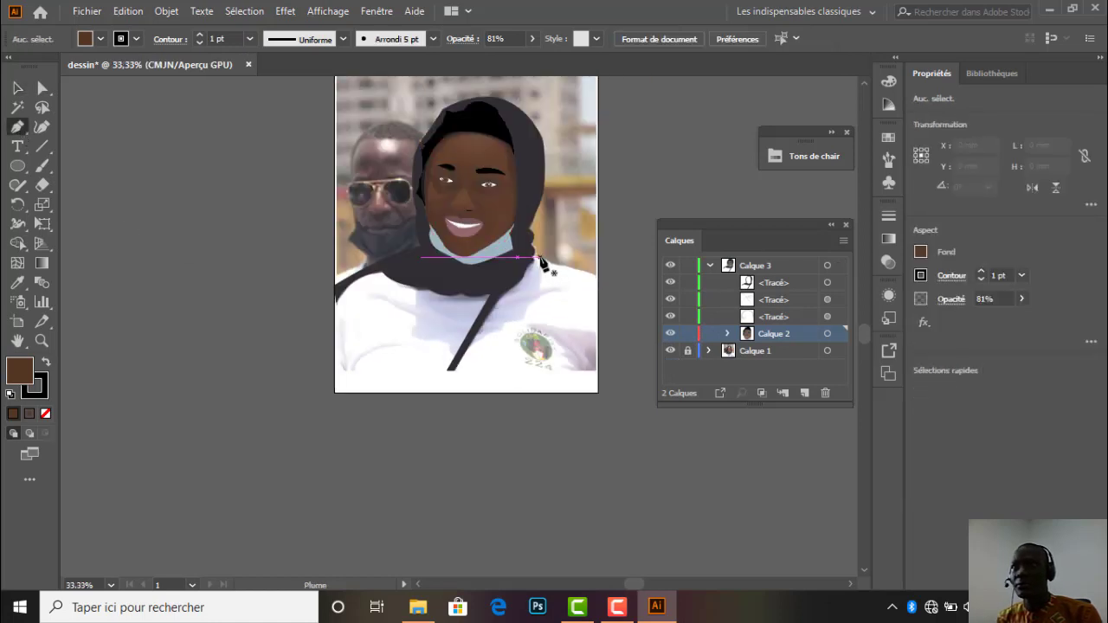
scroll(586, 299, up, 2)
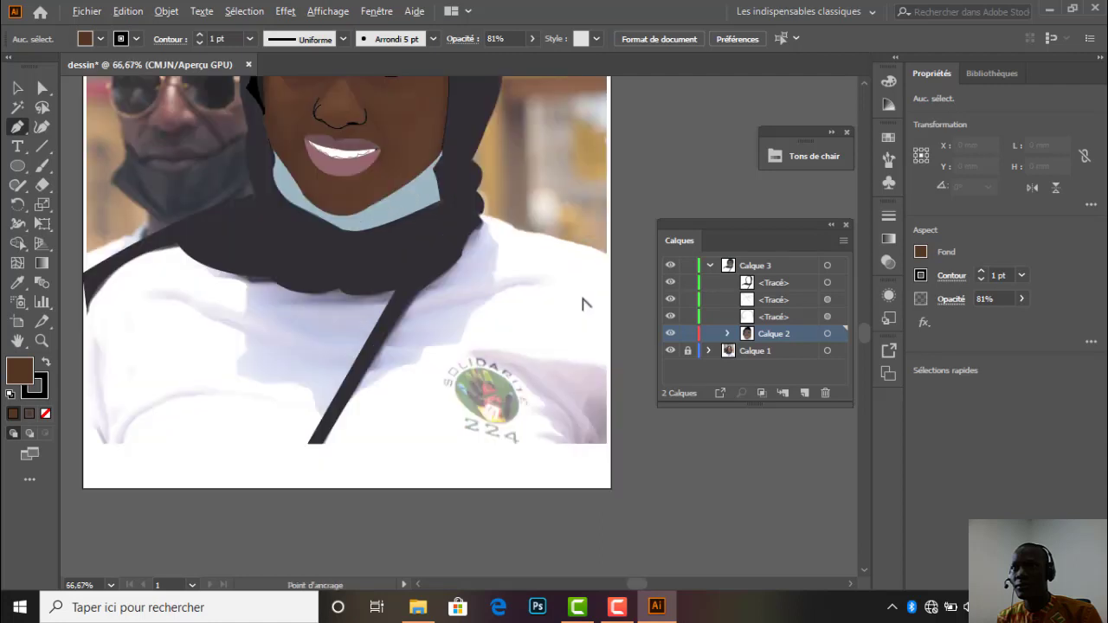
click(487, 217)
click(531, 235)
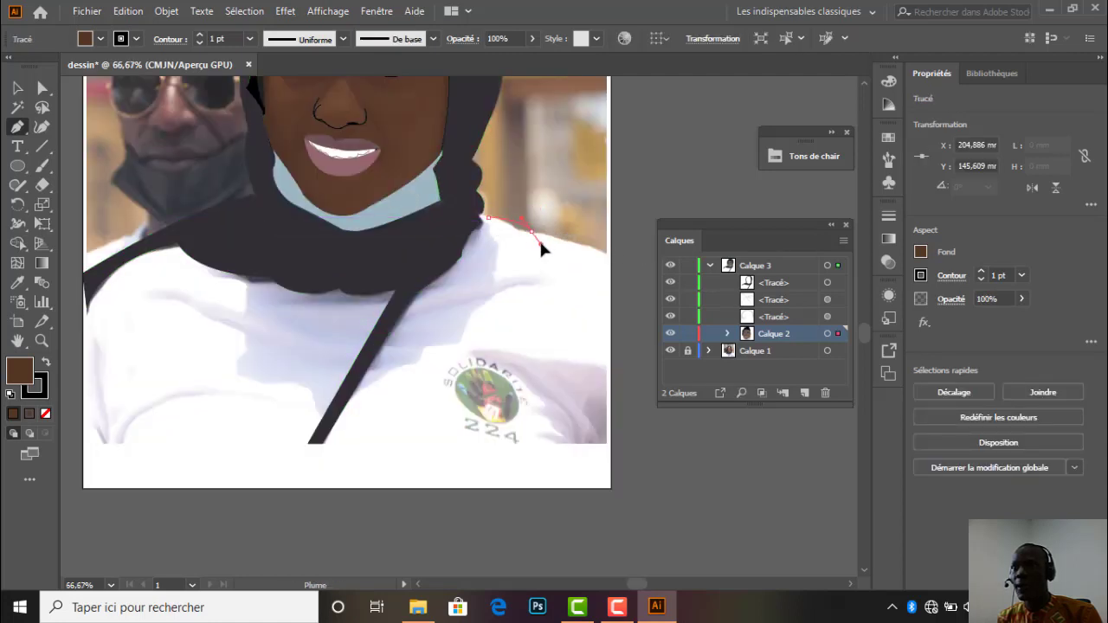
drag(610, 257, 614, 275)
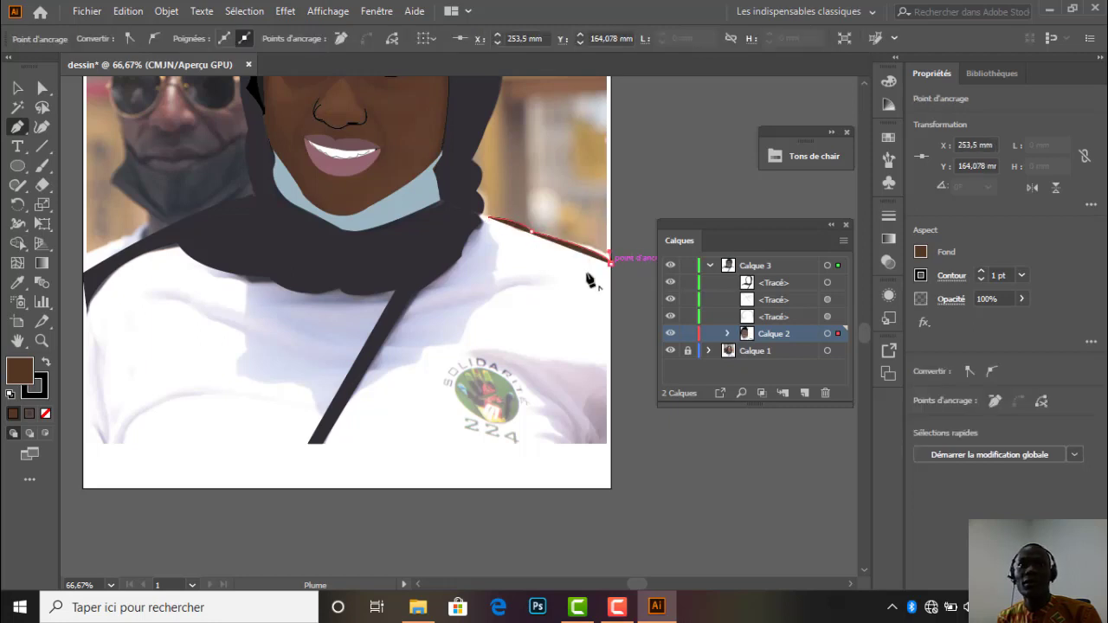
key(slash)
click(46, 389)
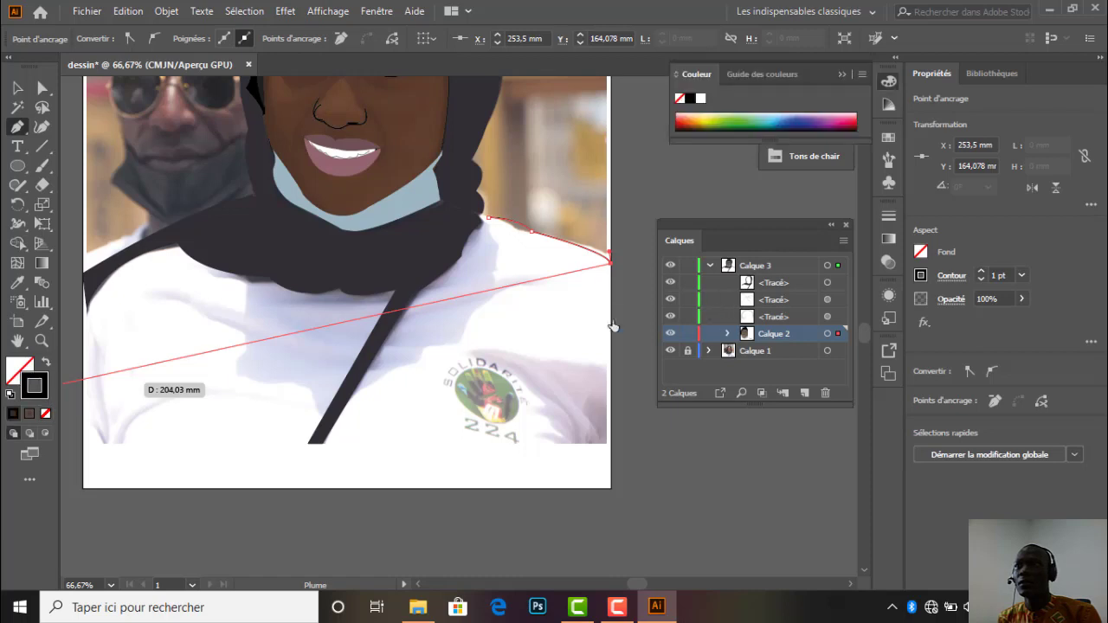
Set the shoulder line's stroke weight to 5 pt.
scroll(552, 304, down, 1)
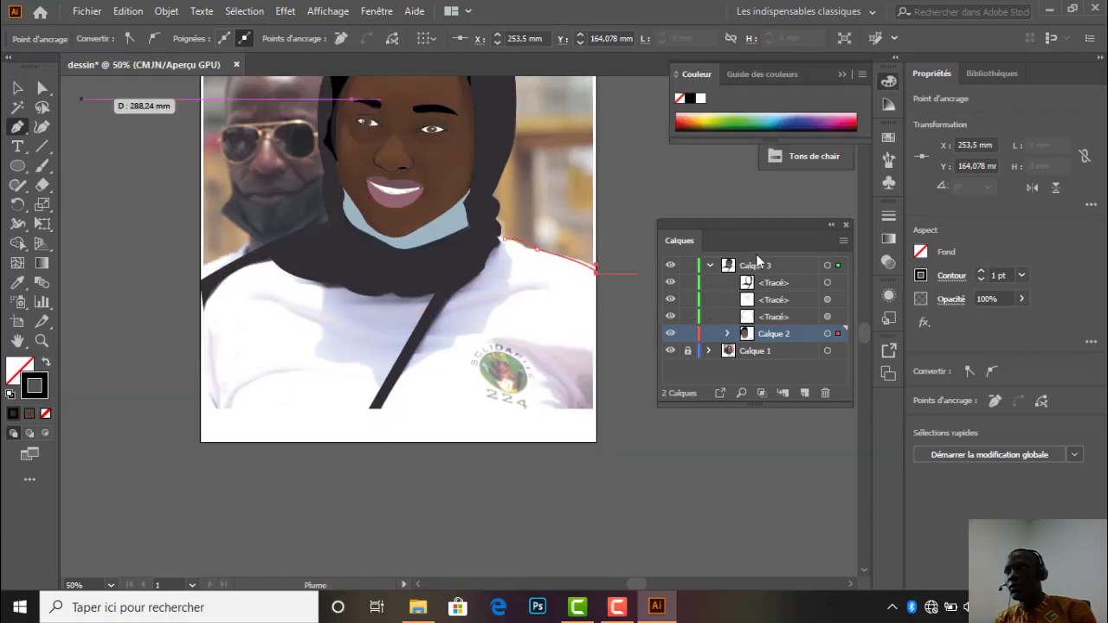
click(981, 272)
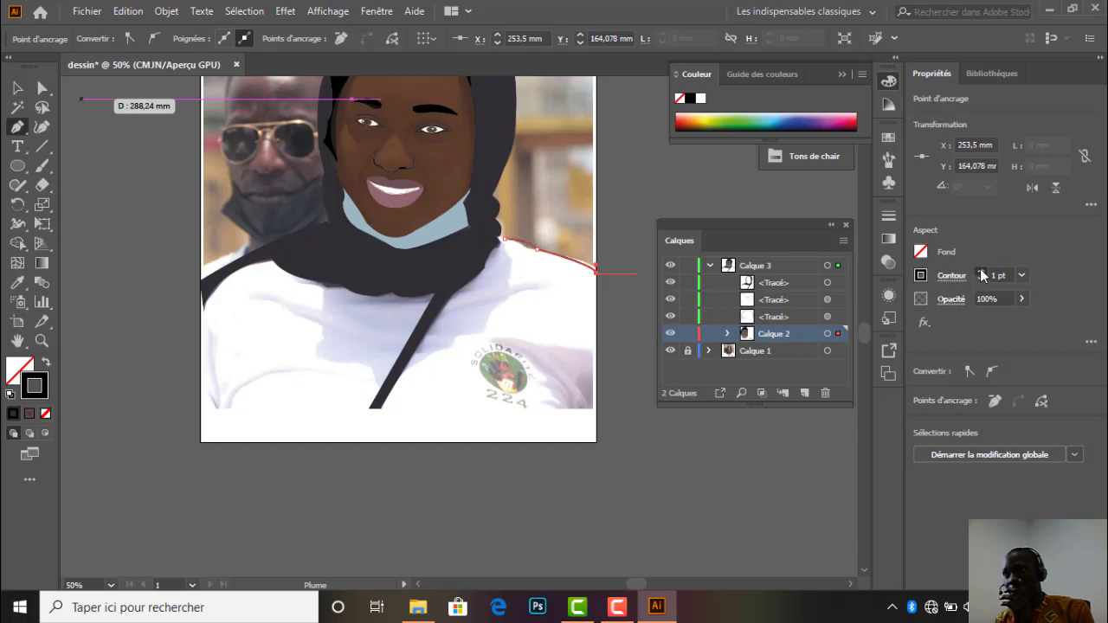
click(981, 273)
click(981, 273)
click(980, 273)
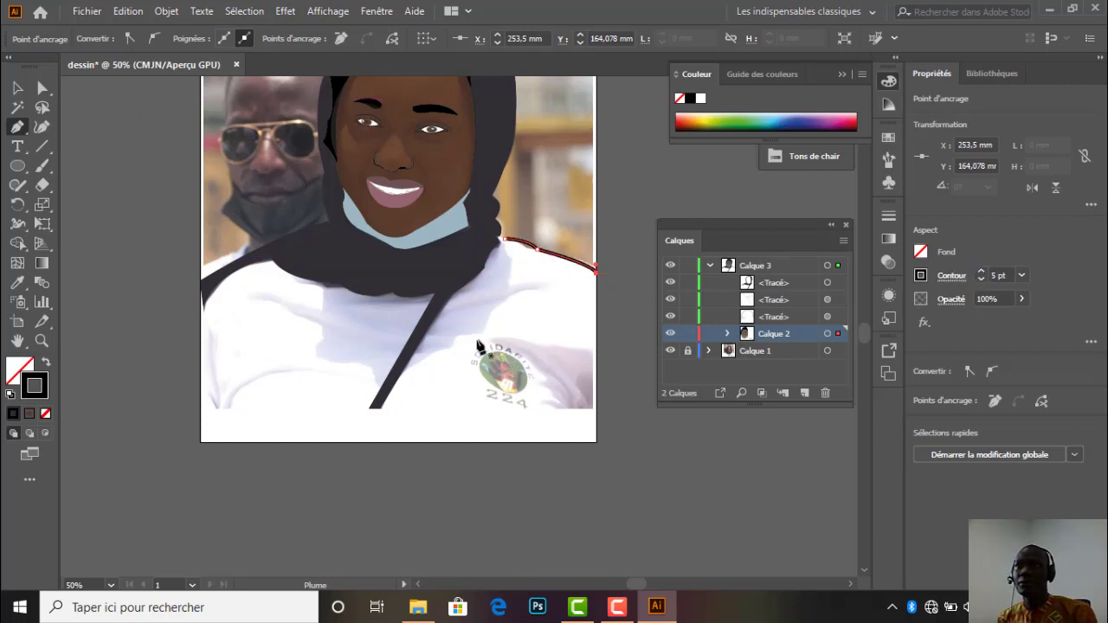
click(17, 88)
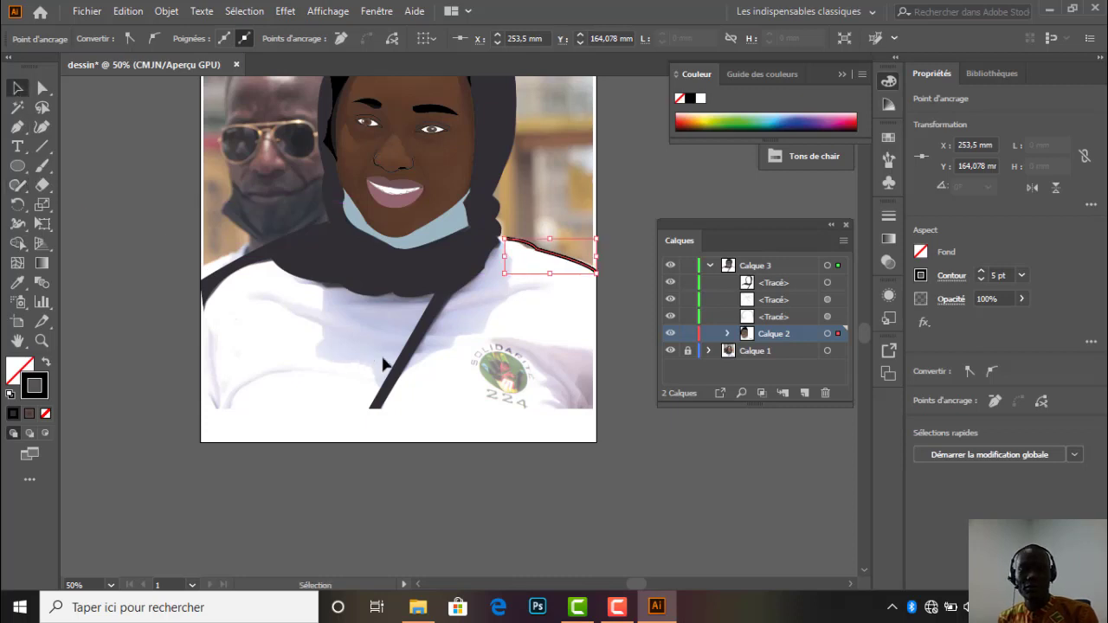
Reduce the brown face shape's opacity to 34% and deselect it.
scroll(414, 350, down, 3)
scroll(404, 304, up, 1)
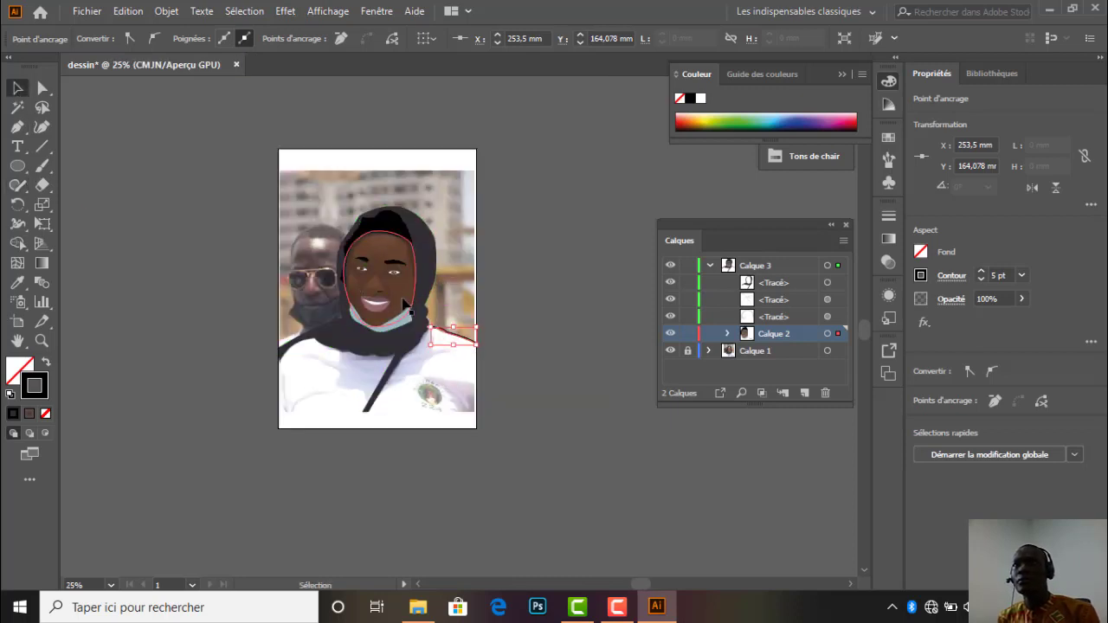
scroll(404, 305, up, 3)
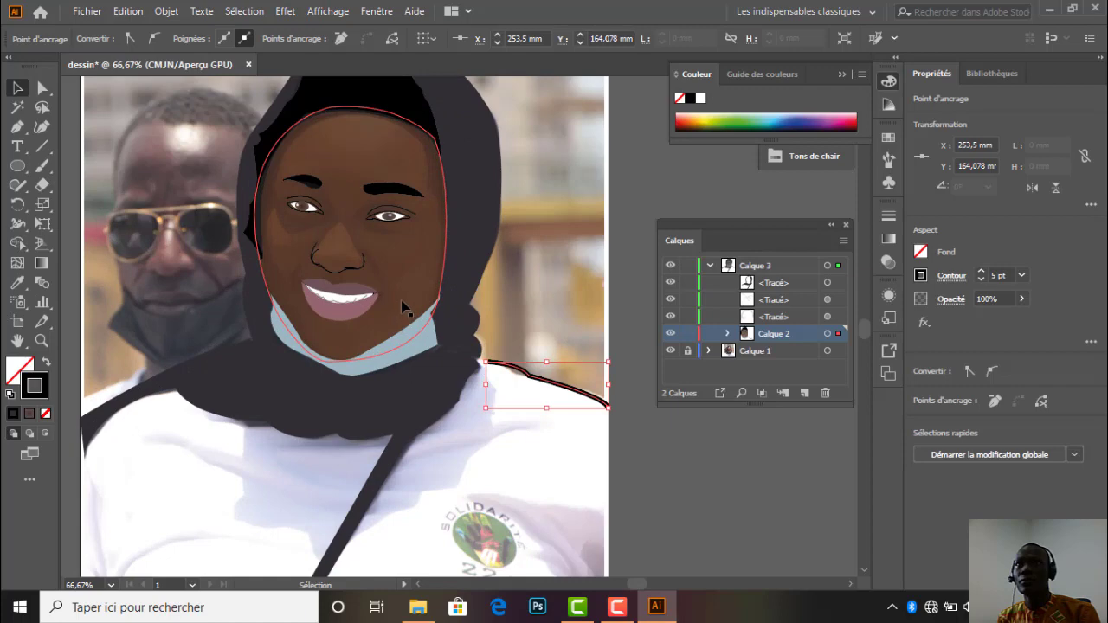
click(414, 308)
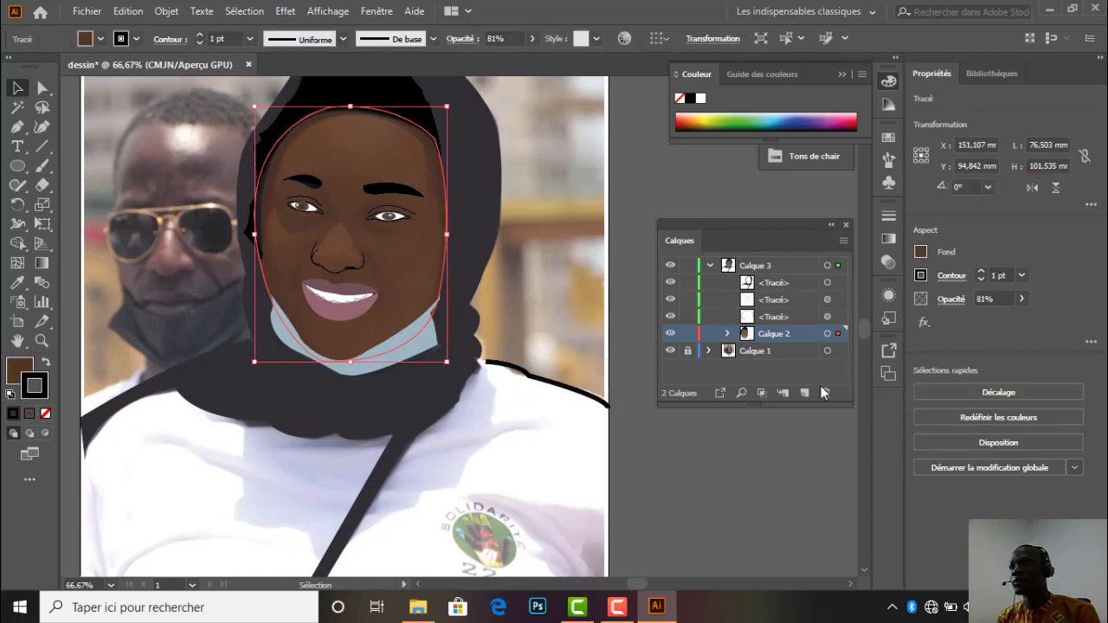
click(1022, 298)
drag(1010, 321, 981, 326)
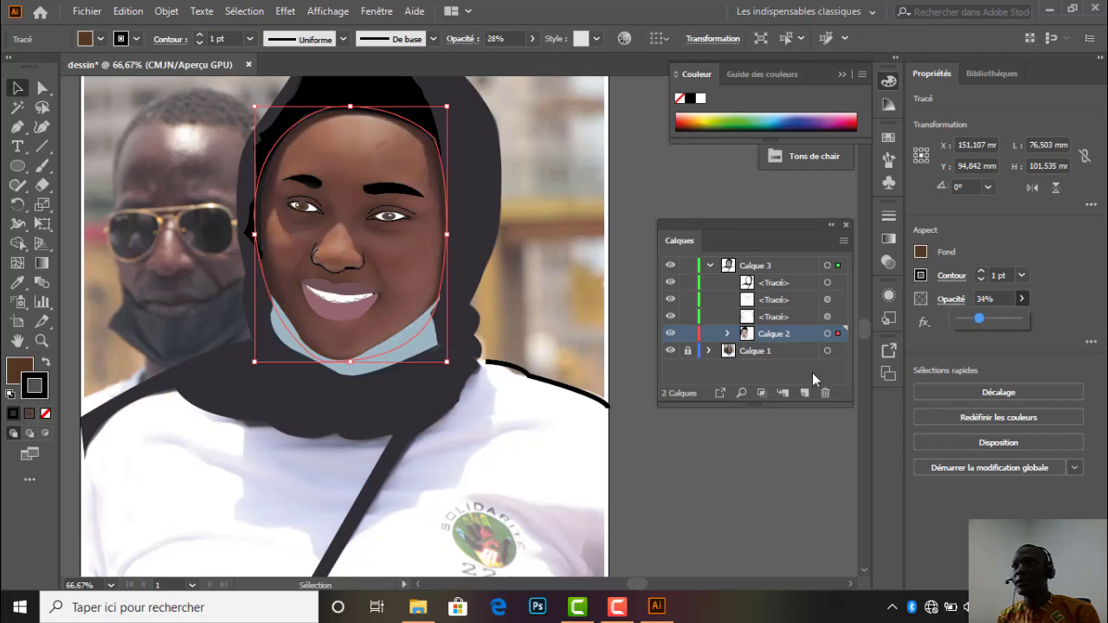
click(680, 368)
Hide the photo layer Calque 1 and set the brown face shape's opacity to 65%.
click(670, 350)
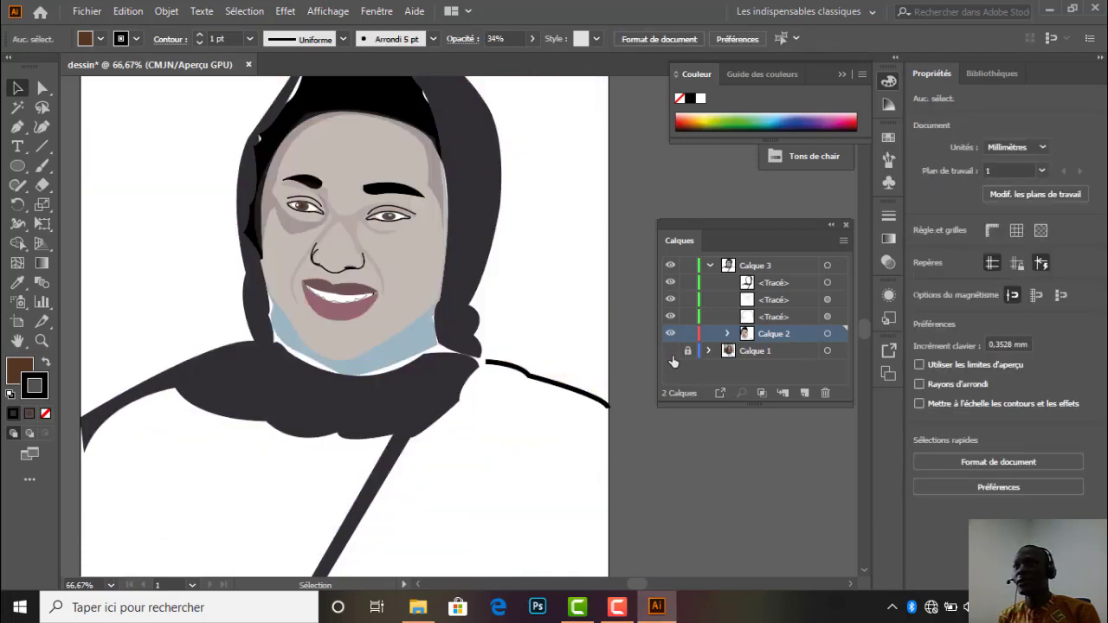
scroll(484, 372, down, 3)
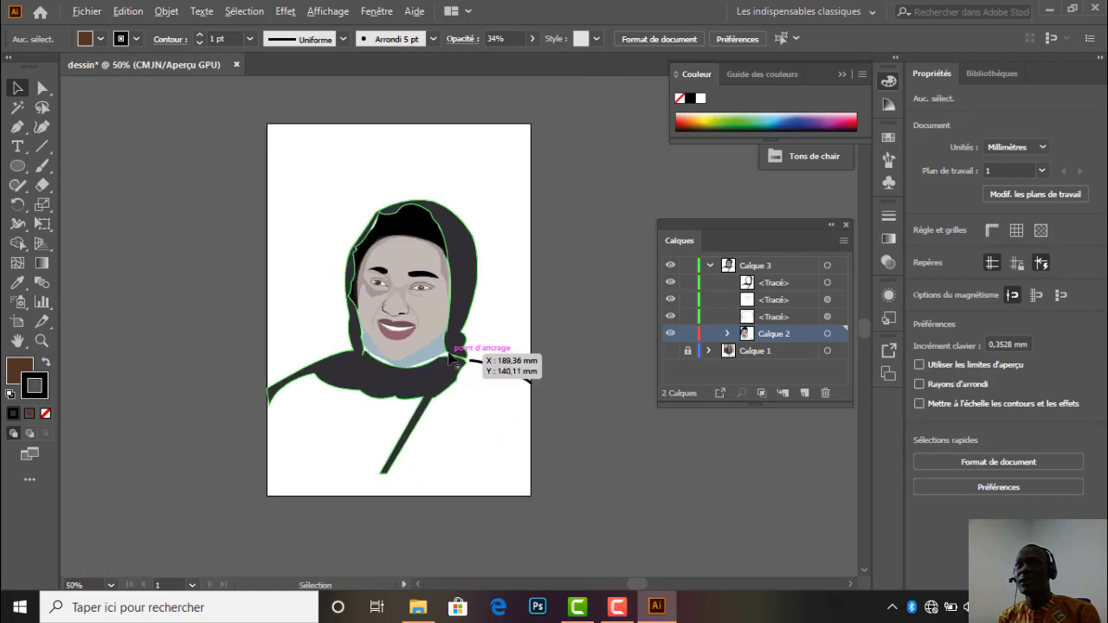
scroll(424, 368, up, 2)
click(447, 315)
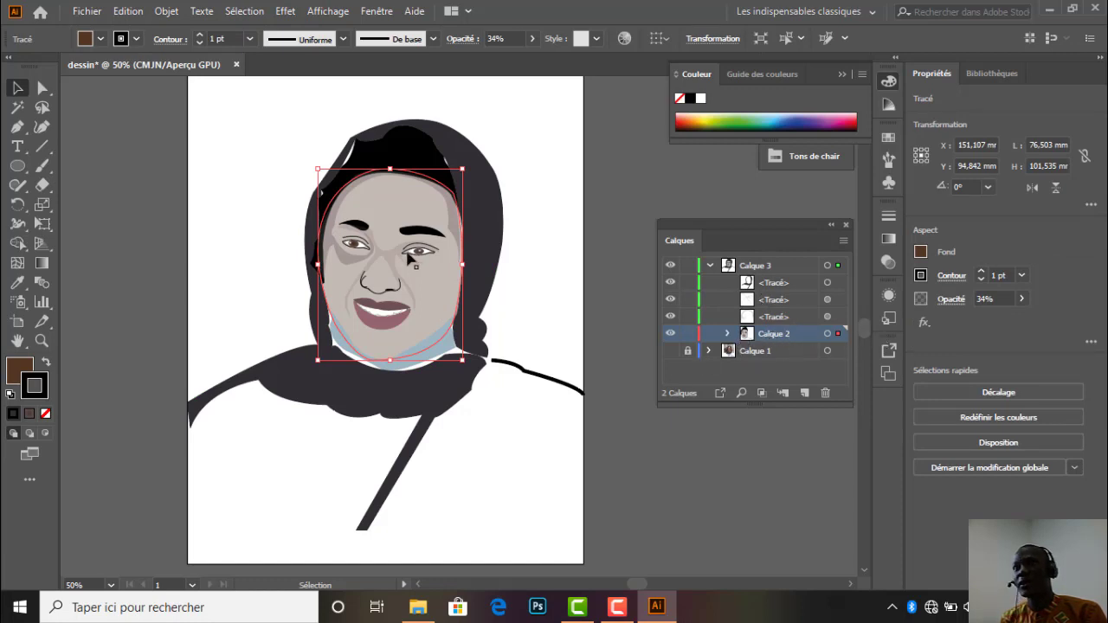
click(1023, 303)
drag(980, 319, 1004, 318)
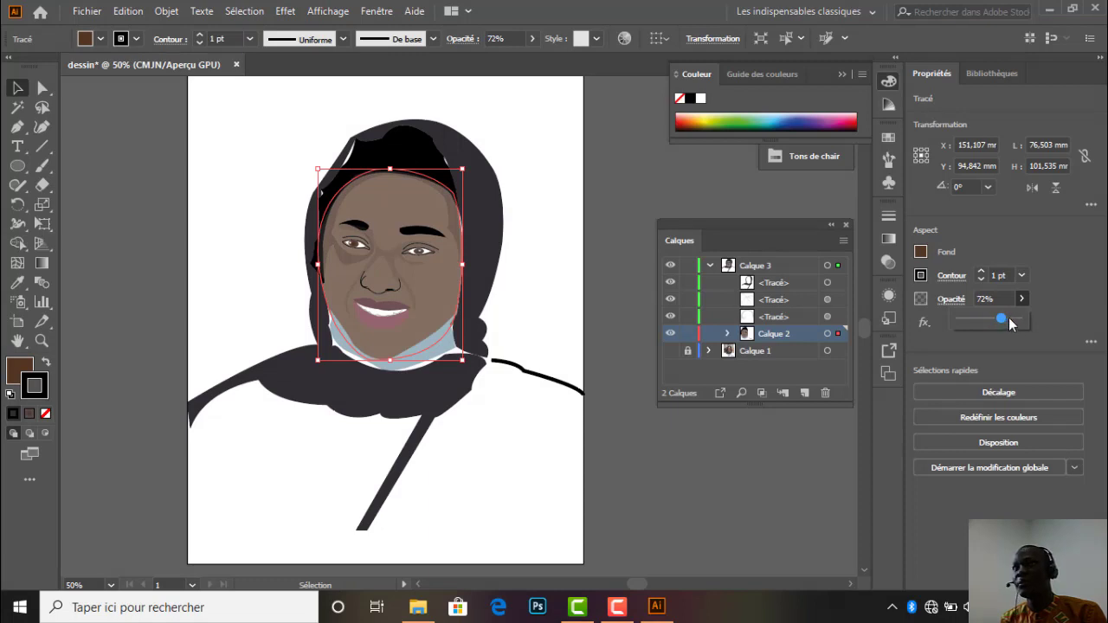
click(1008, 319)
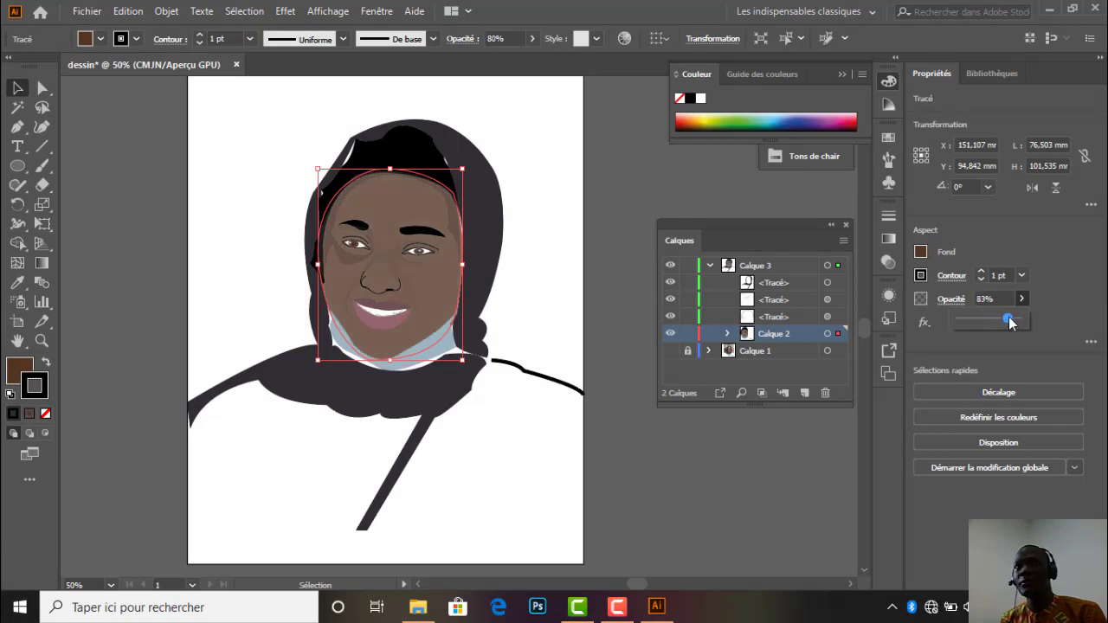
drag(1012, 322, 1000, 323)
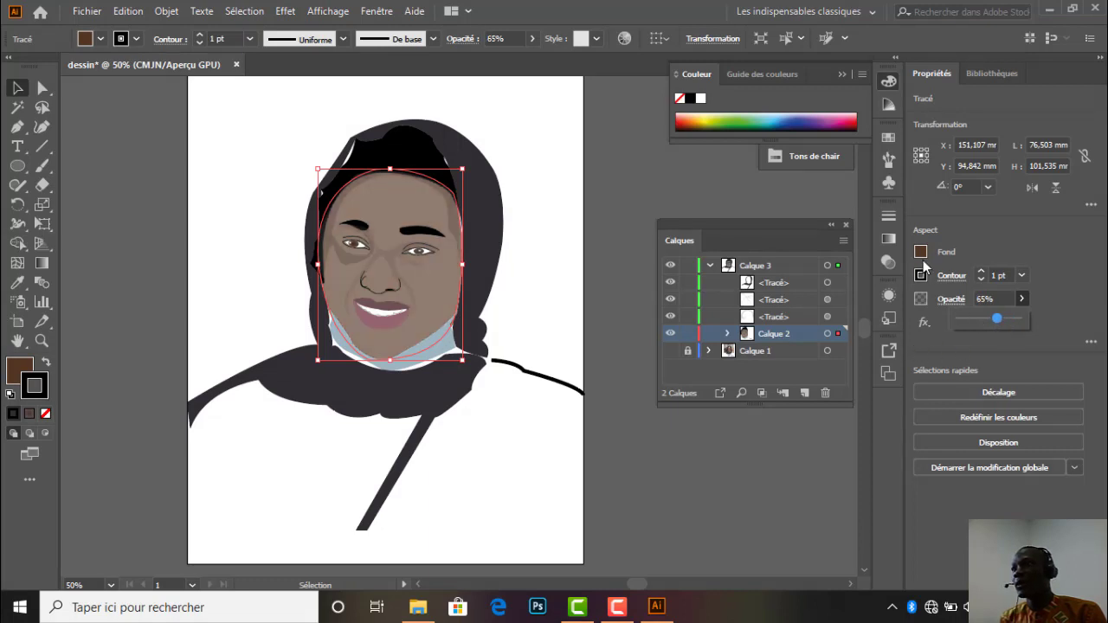
Try several beige and brown swatches as the face shape's fill and apply the warm dark brown one.
click(924, 257)
click(921, 254)
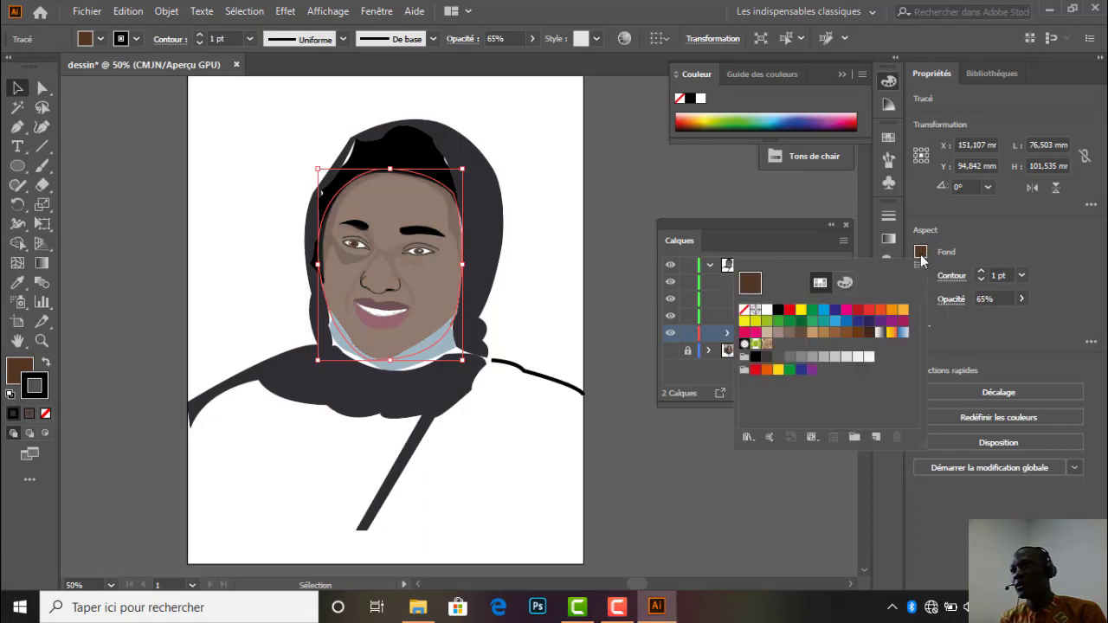
click(858, 332)
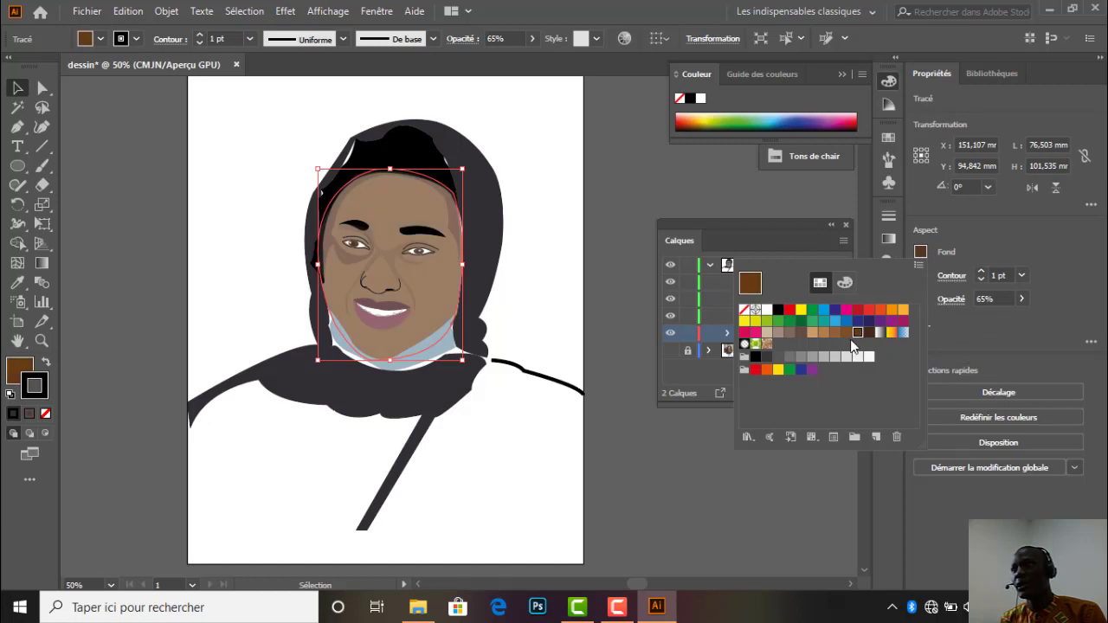
click(849, 335)
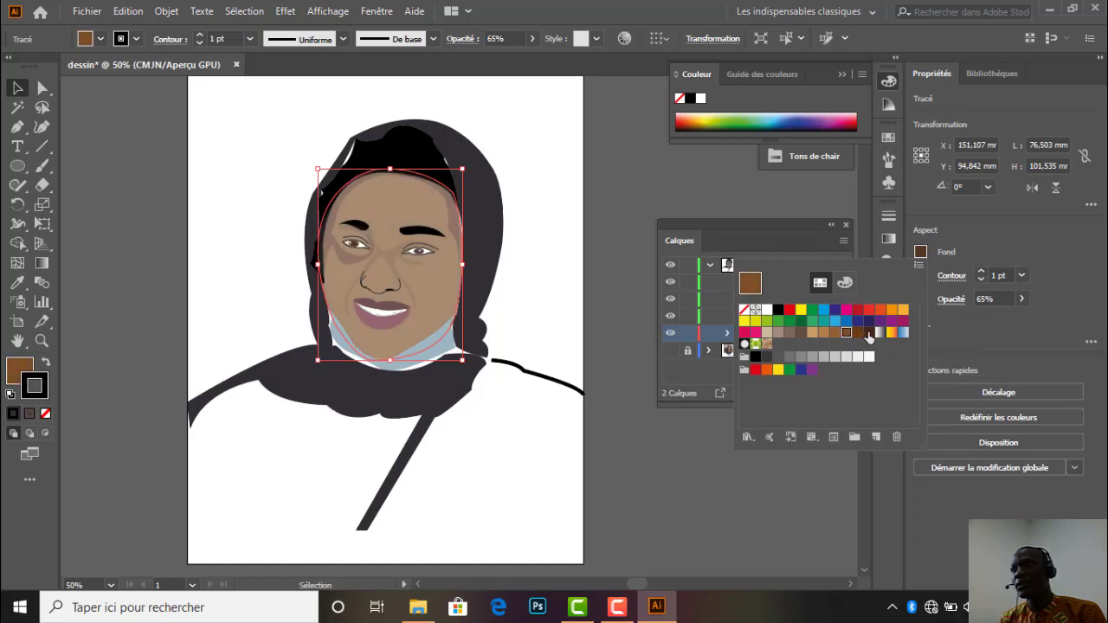
click(869, 333)
click(836, 335)
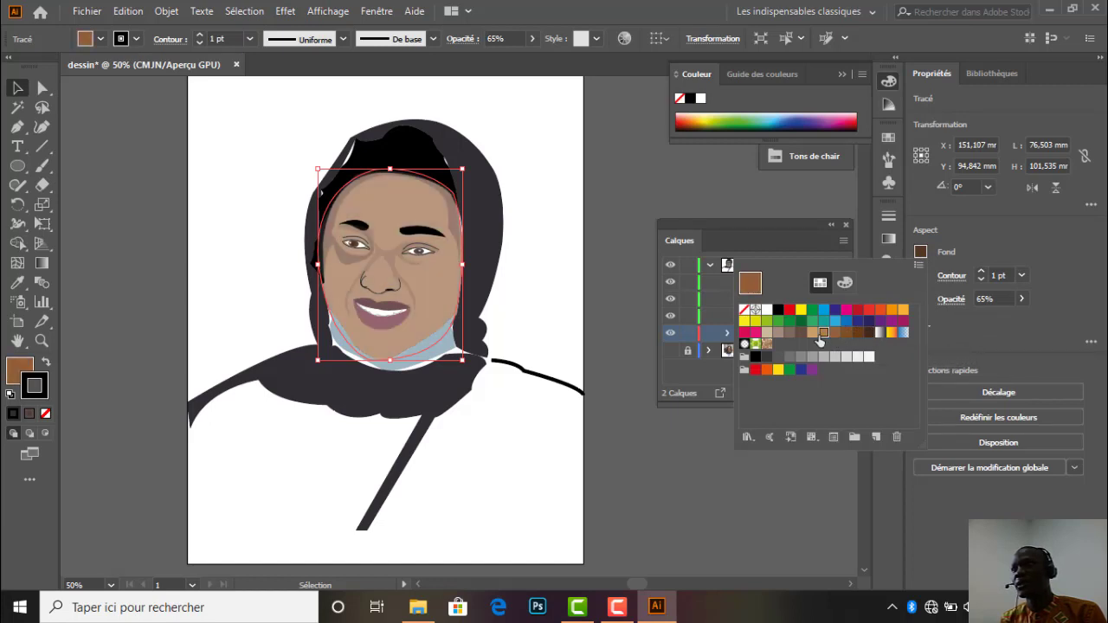
click(823, 335)
click(812, 334)
click(791, 334)
click(782, 334)
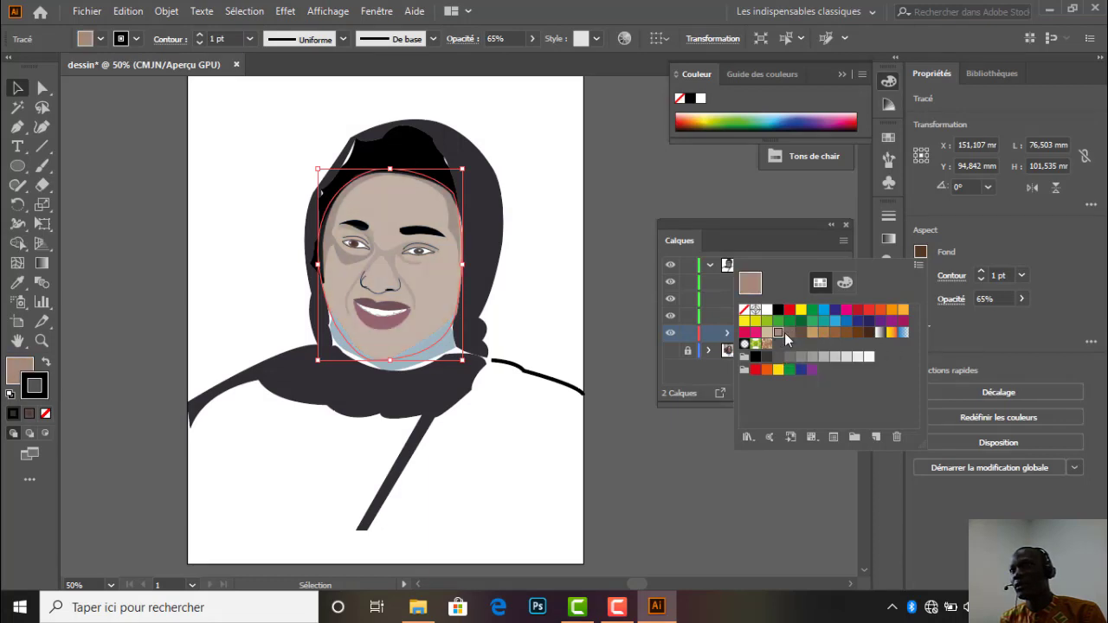
click(837, 334)
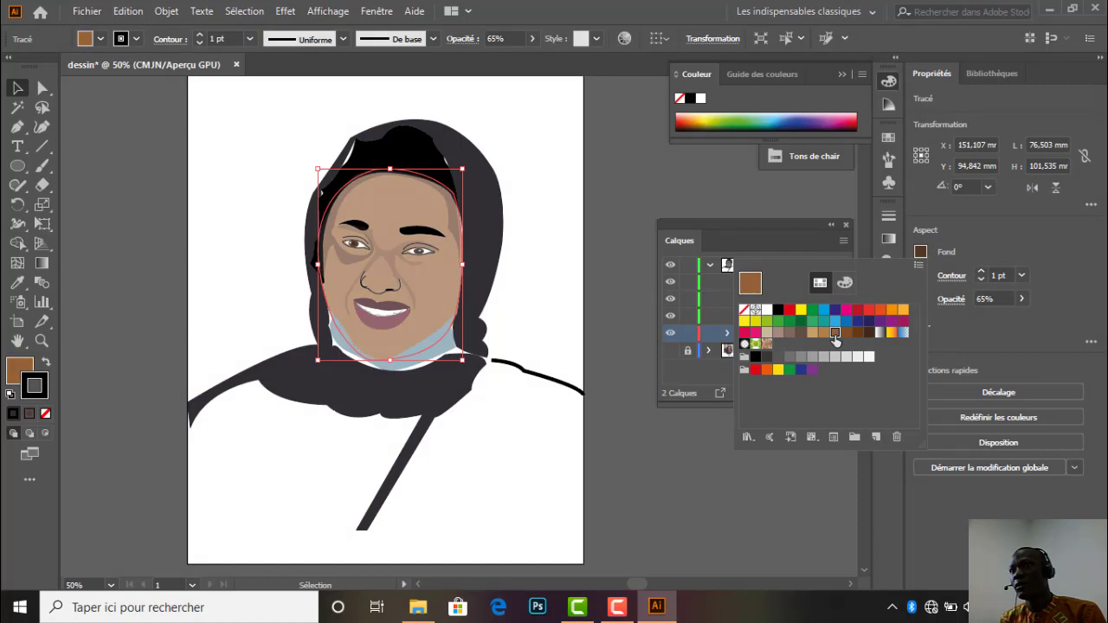
click(847, 334)
click(857, 334)
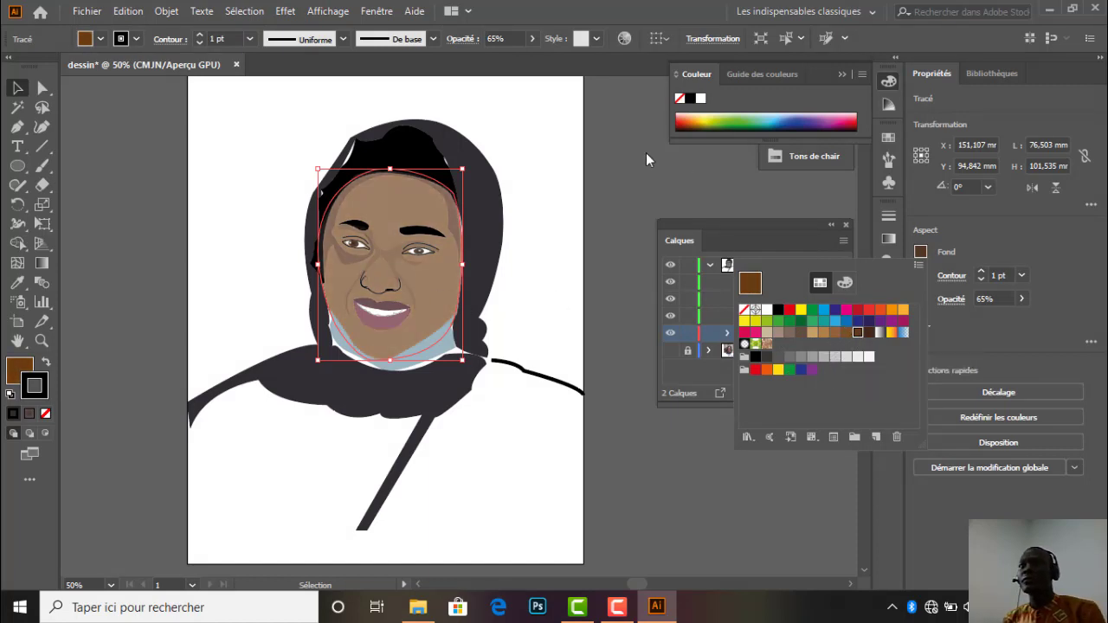
click(567, 136)
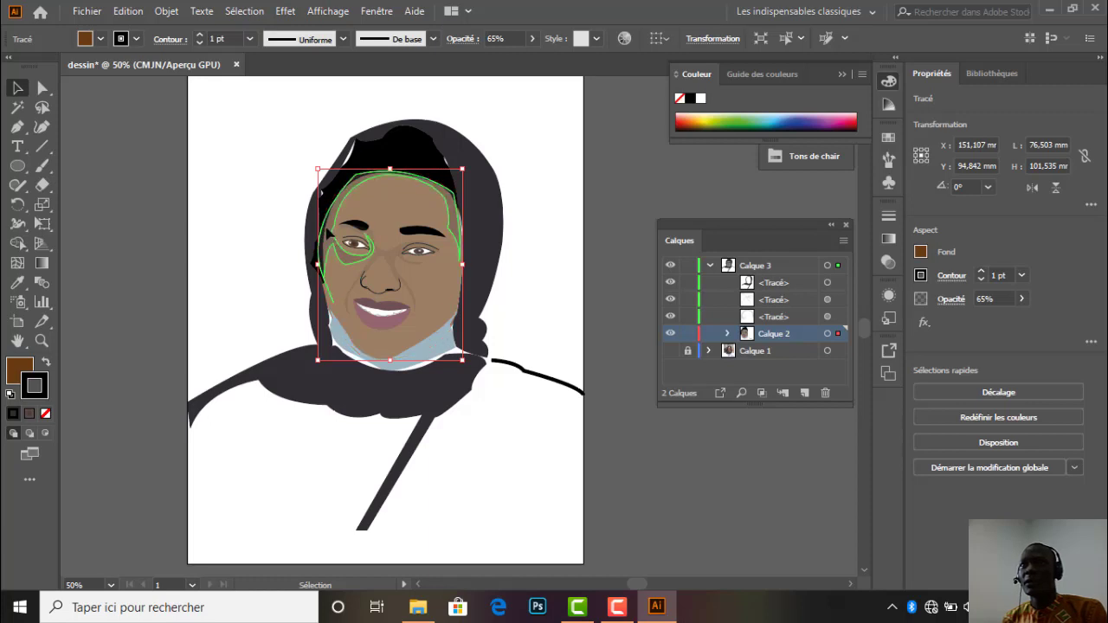
Reduce the opacity of the shading shape around the face's outline and under the eye to 16%.
click(327, 229)
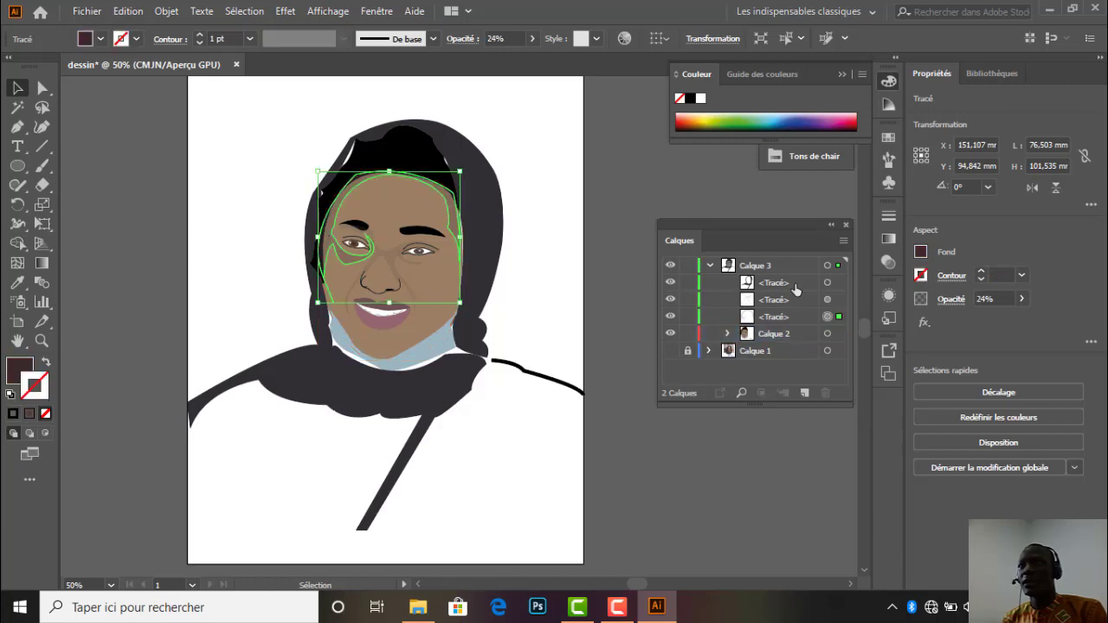
click(1020, 300)
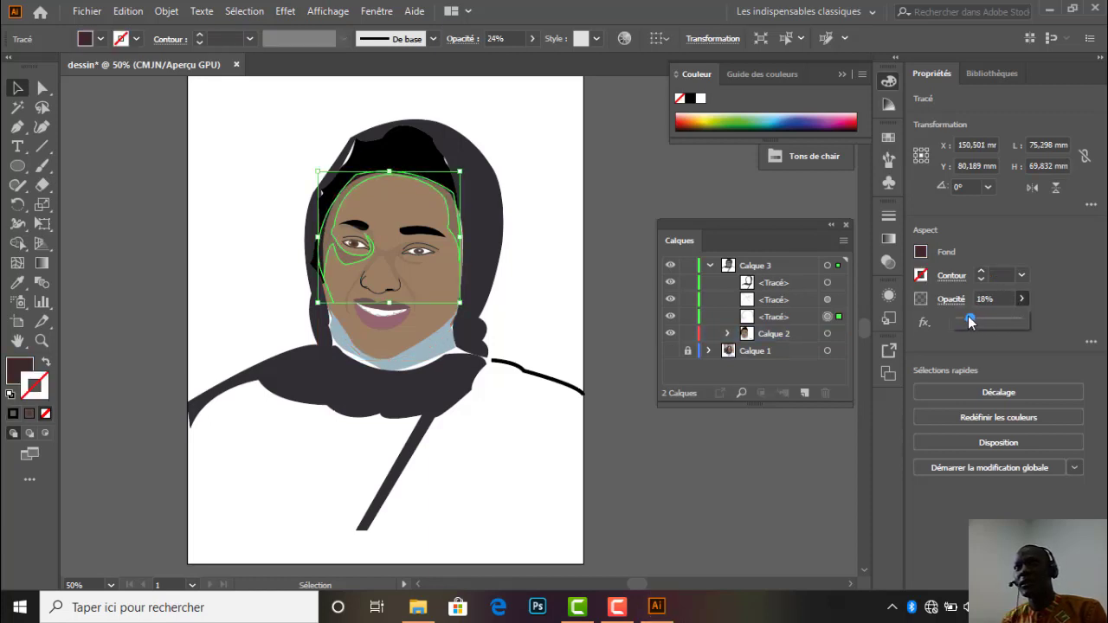
click(545, 217)
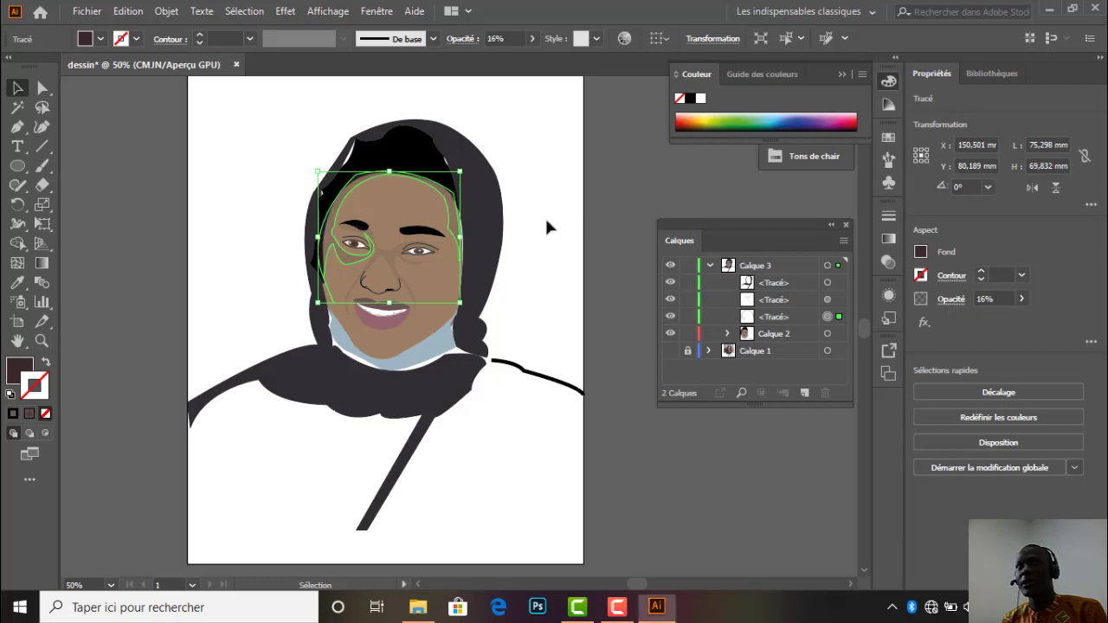
Inspect the face's two translucent shading shapes and compare the whole drawing with the photo layer Calque 1.
click(394, 275)
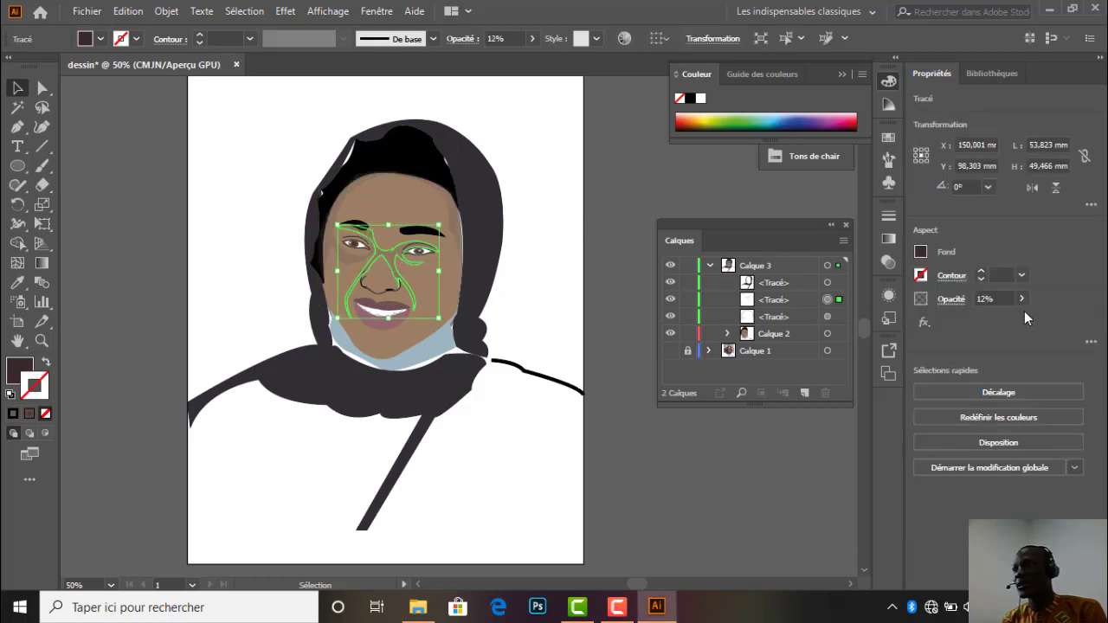
click(527, 259)
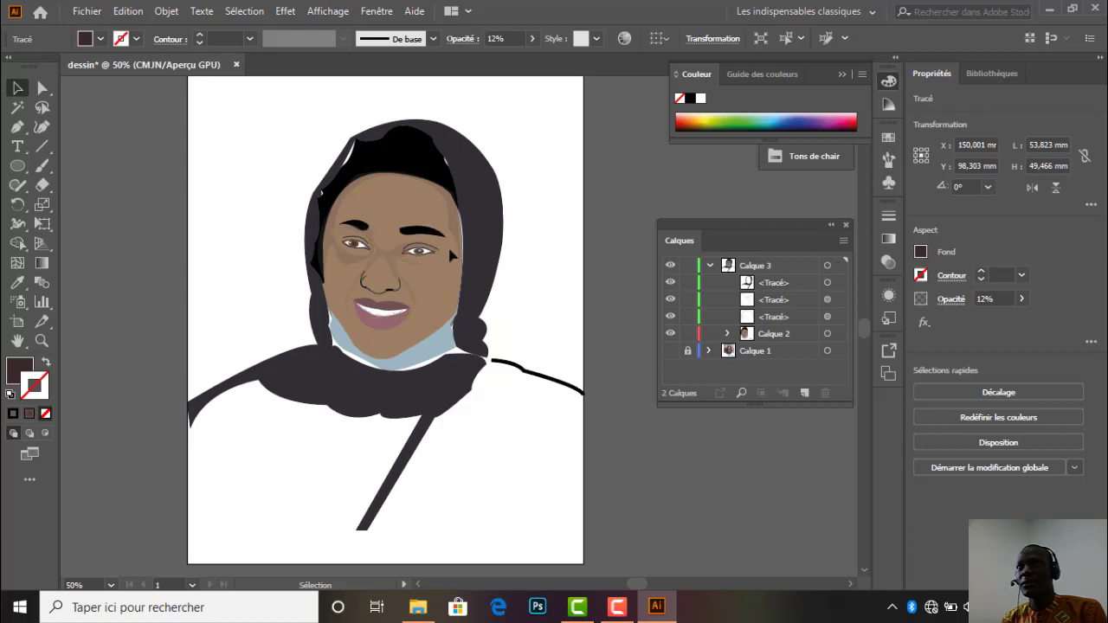
click(397, 272)
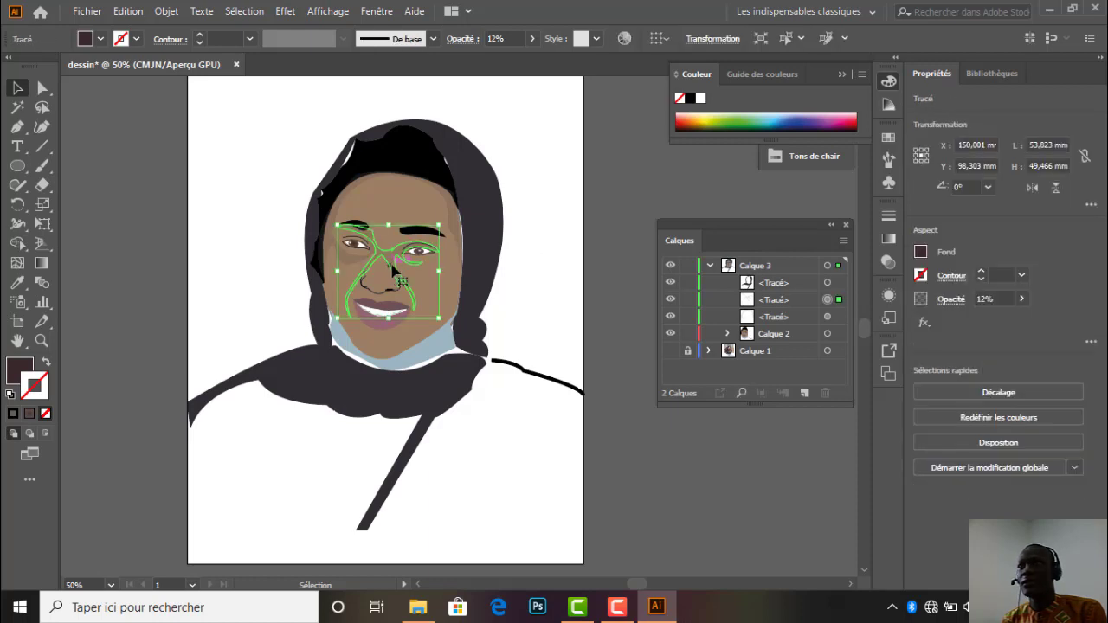
click(438, 277)
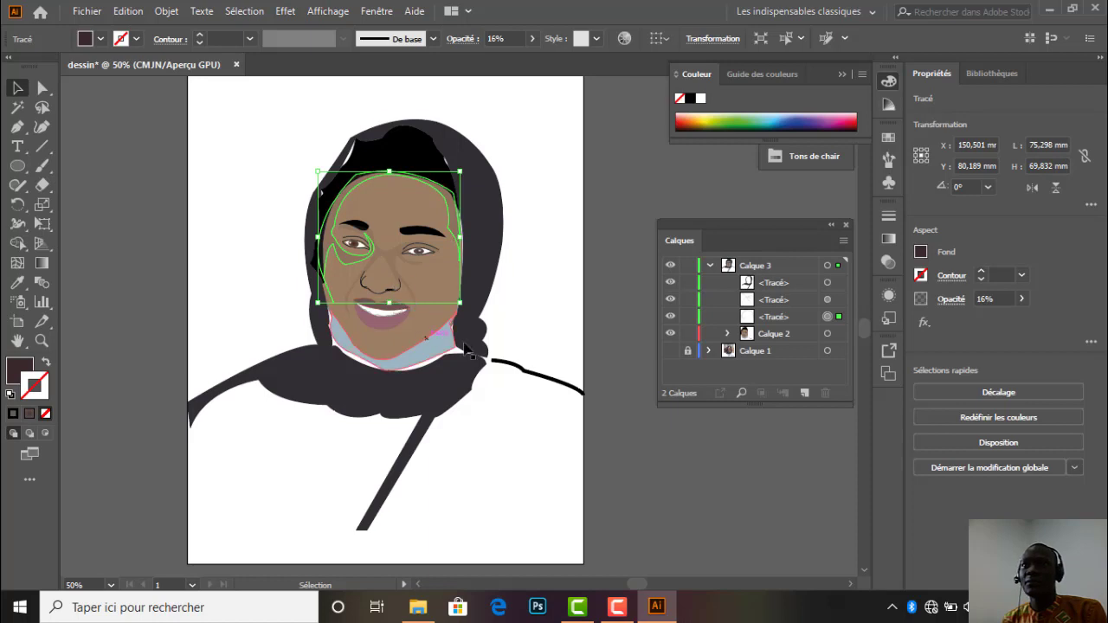
click(594, 285)
key(ctrl+minus)
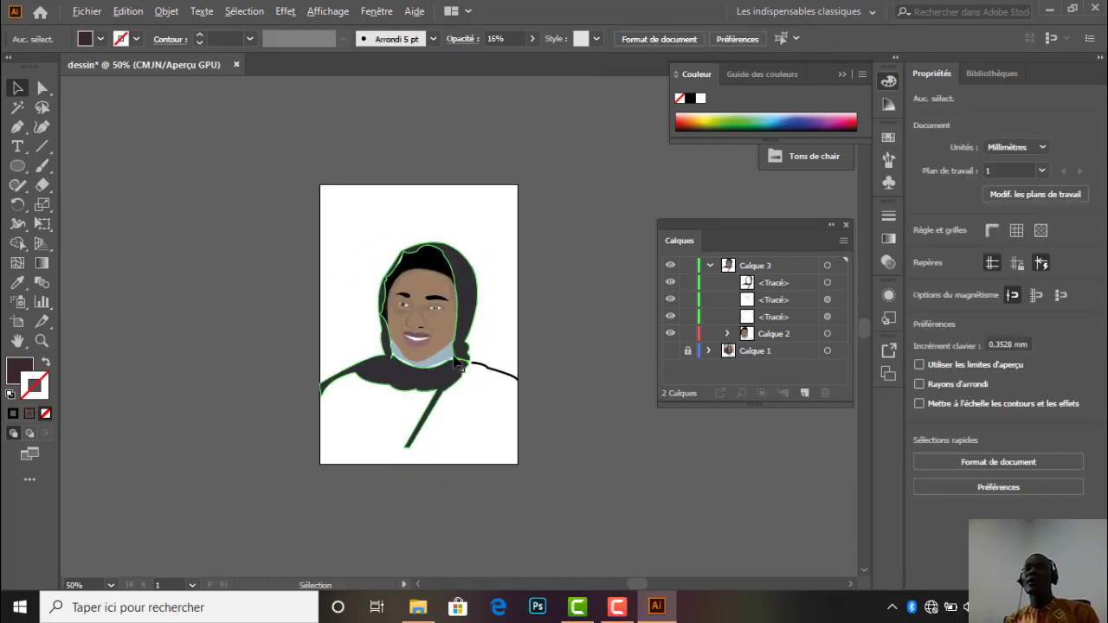
scroll(449, 387, up, 1)
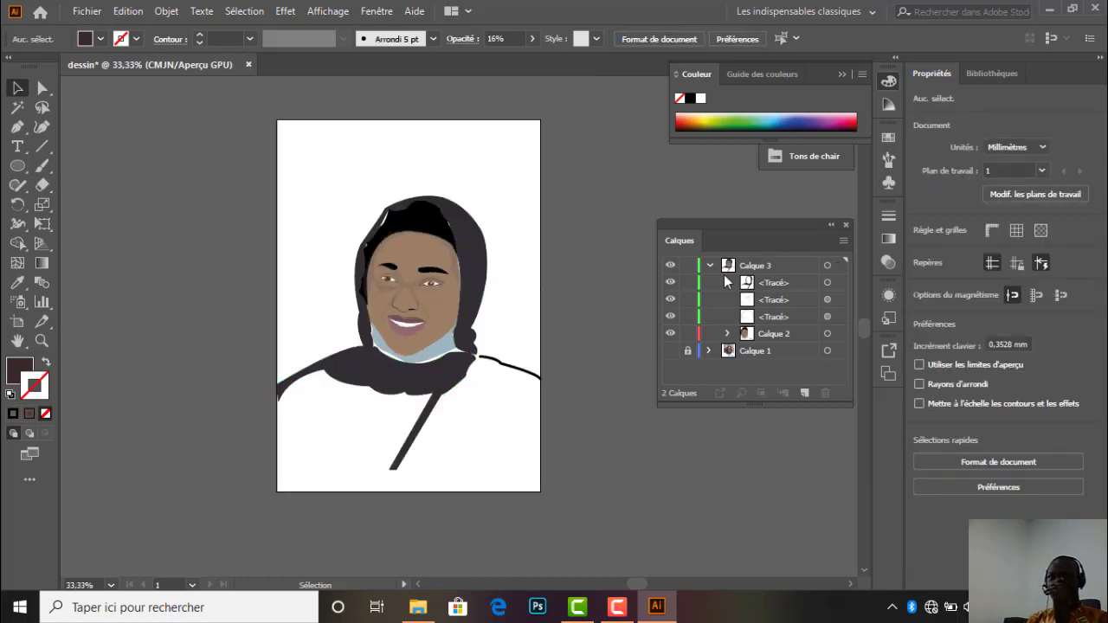
click(671, 351)
click(671, 351)
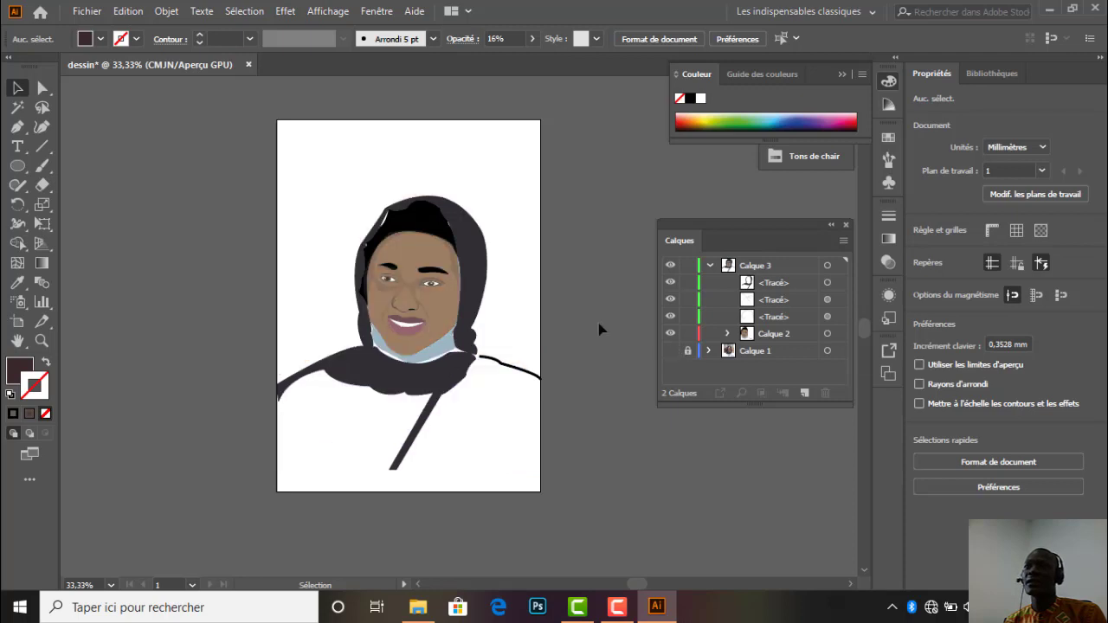
Set the brown face shape's stroke to the dark brown Tons de chair swatch C=0 M=68 Y=90 K=79.
click(416, 307)
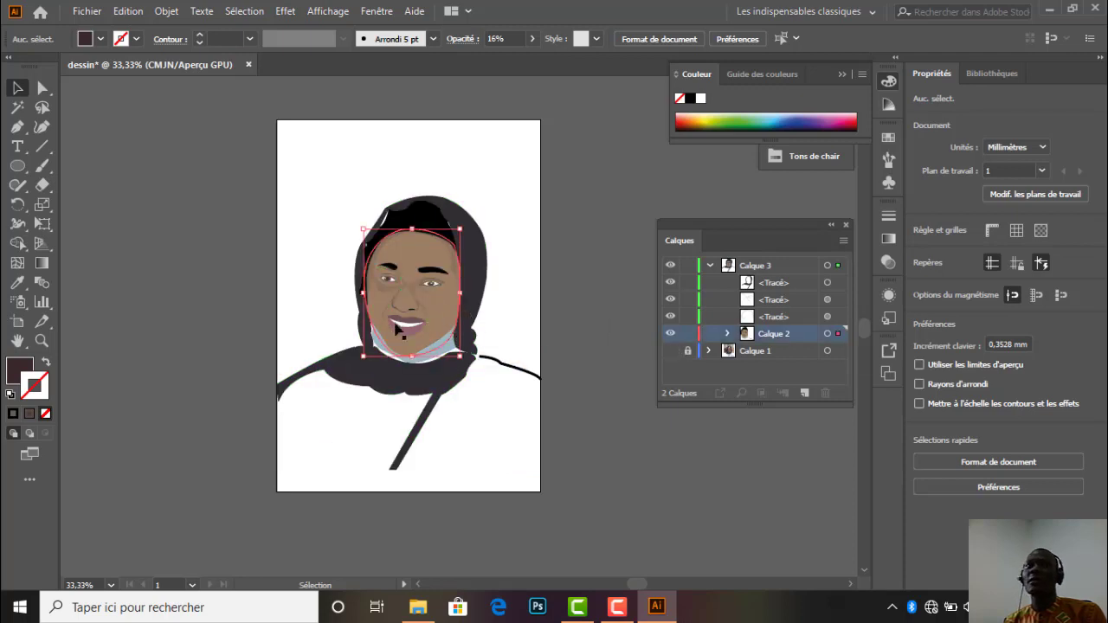
click(84, 38)
click(28, 139)
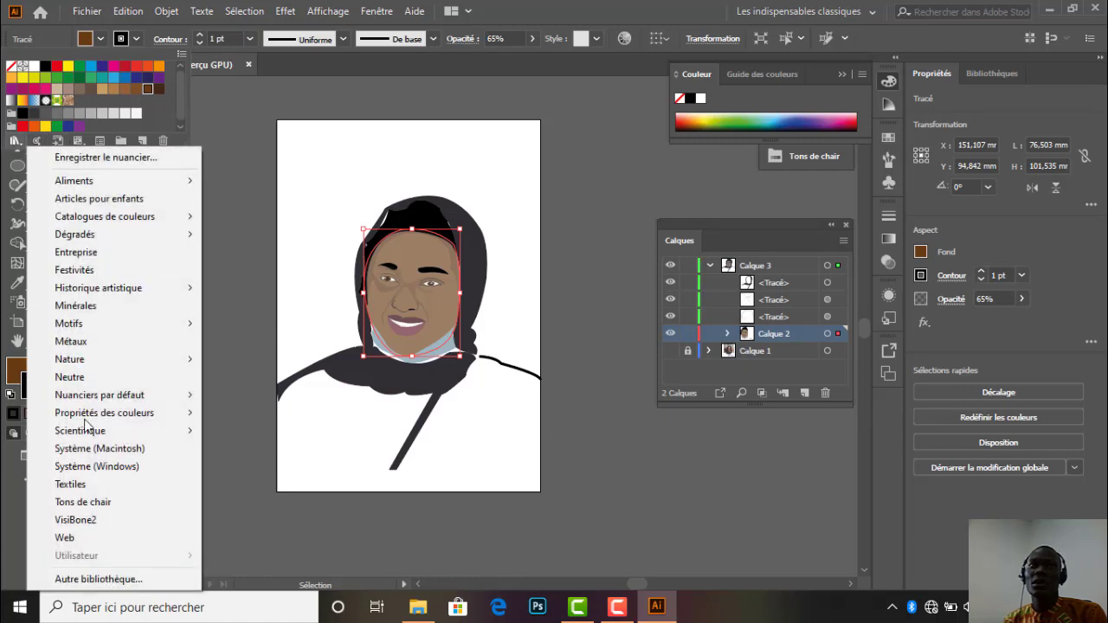
click(130, 504)
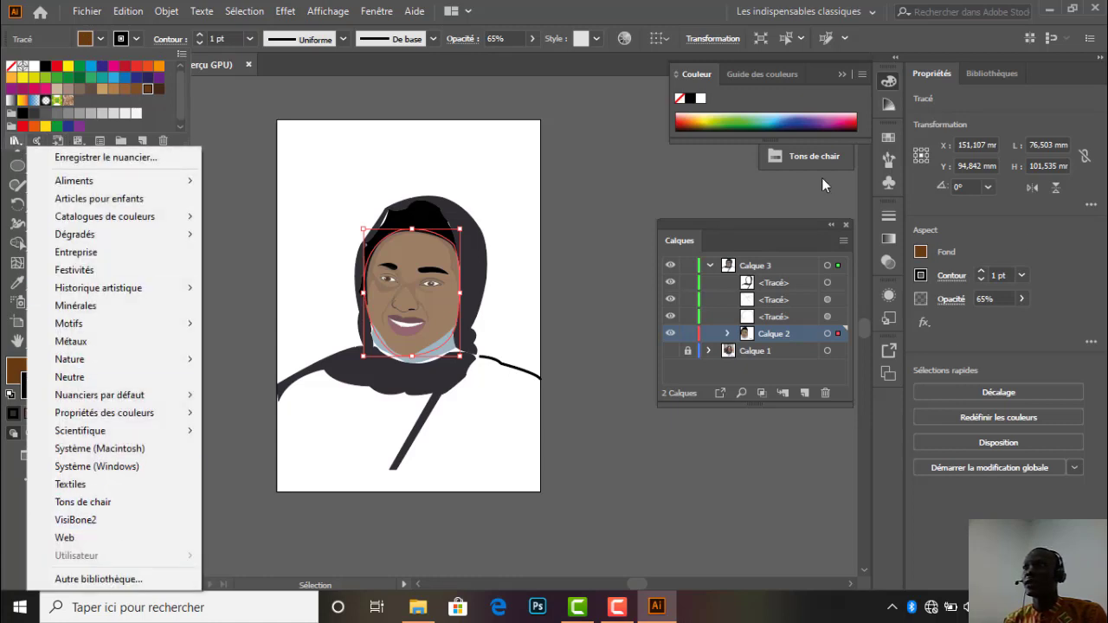
click(820, 158)
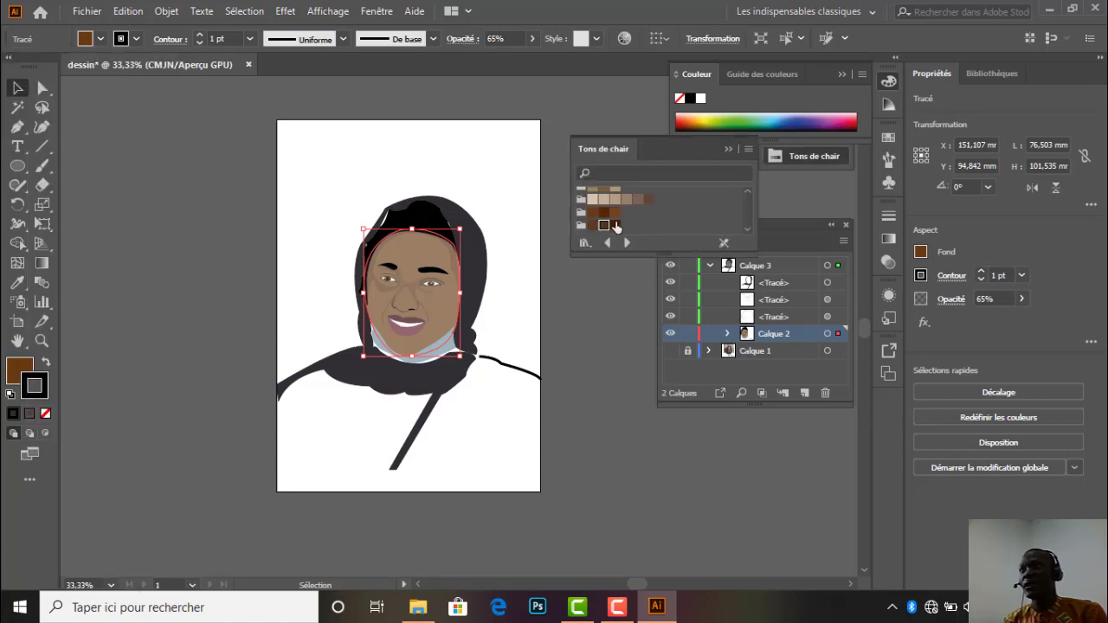
click(616, 226)
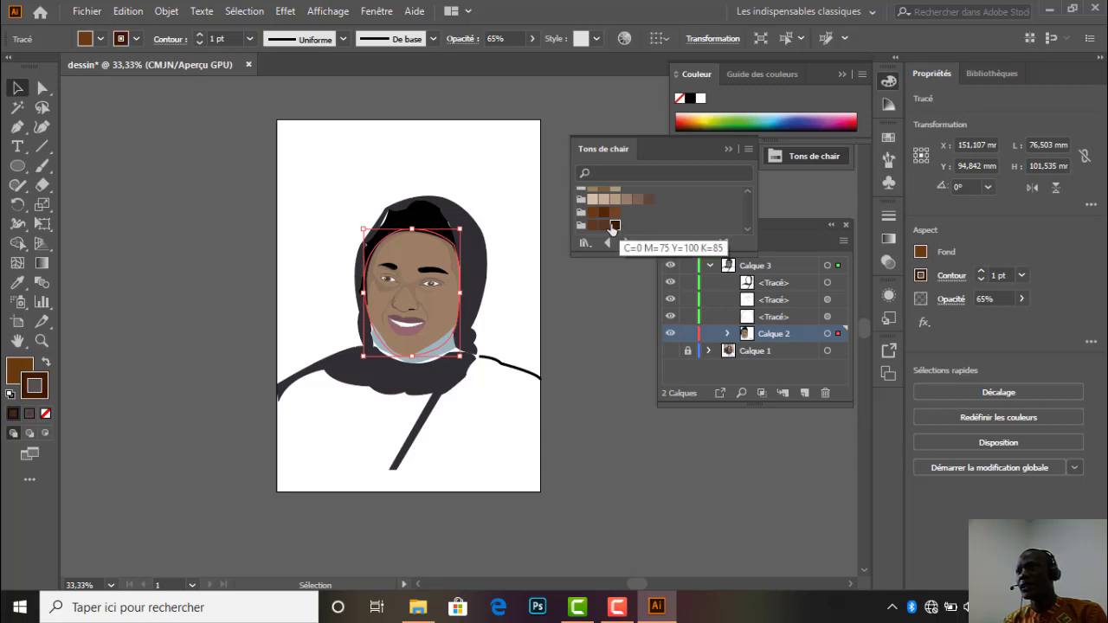
click(615, 215)
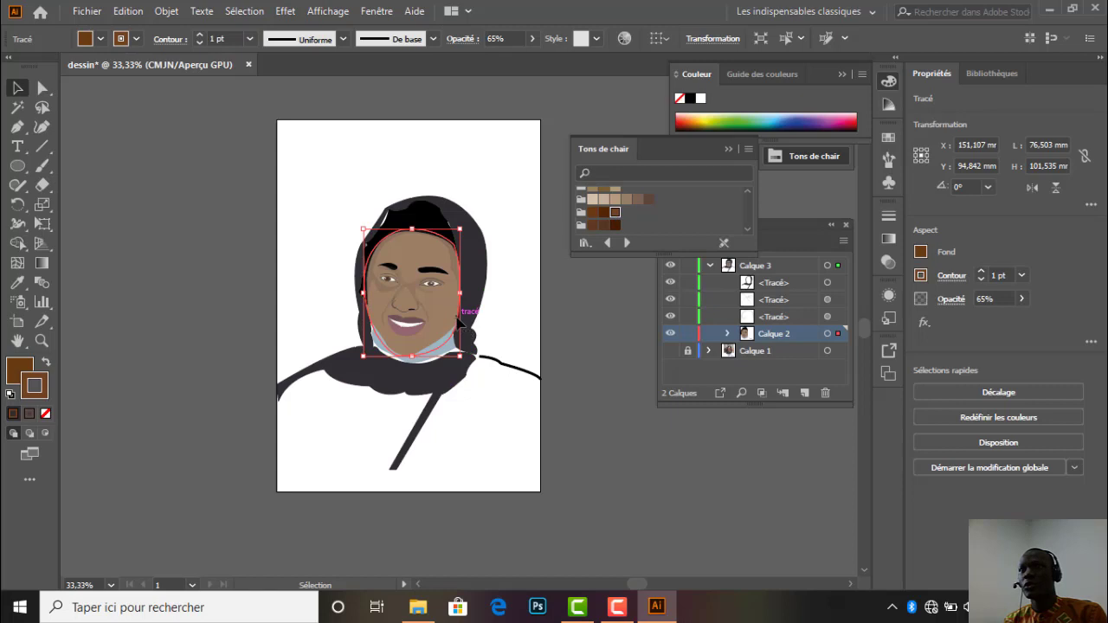
click(594, 214)
click(603, 216)
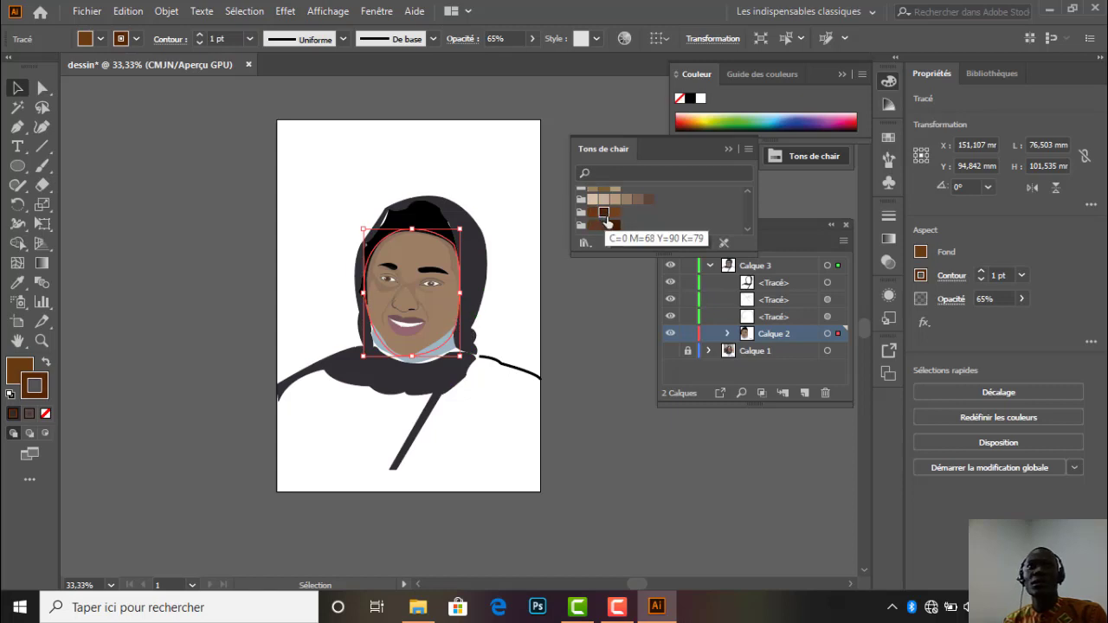
Try dark brown skin-tone swatches as the face shape's fill and apply the reddish brown C=0 M=56 Y=75 K=66.
click(32, 371)
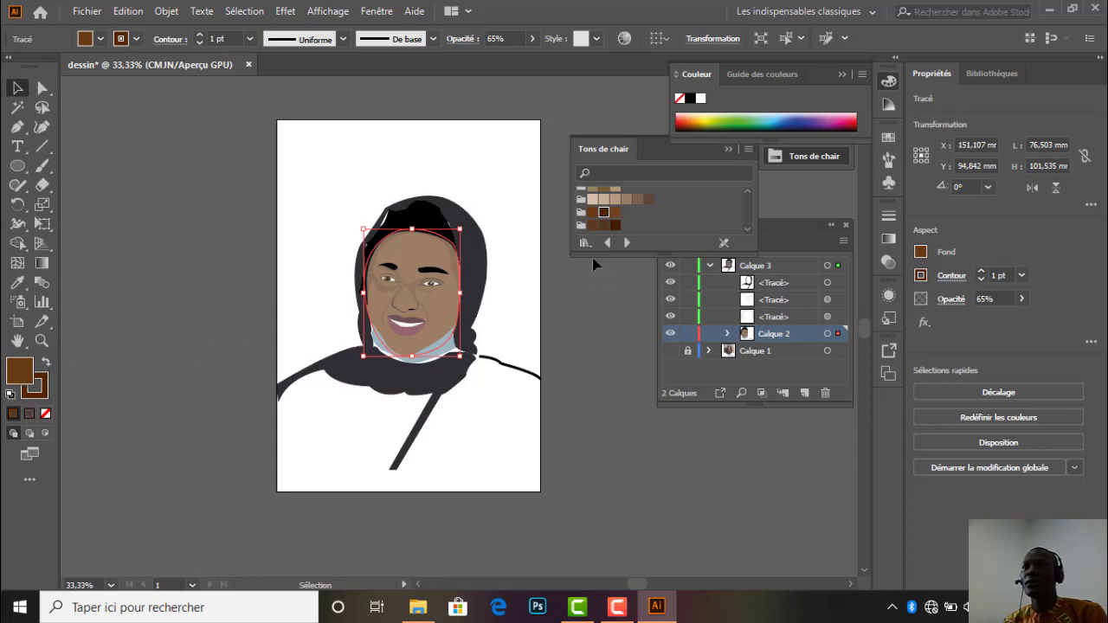
click(605, 225)
click(613, 226)
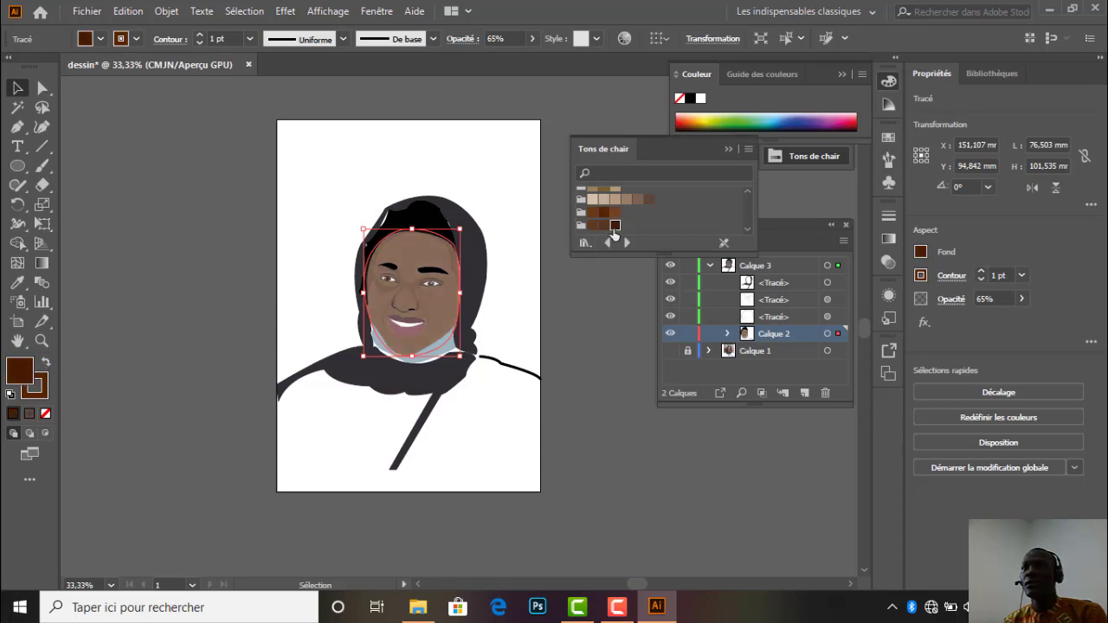
click(615, 228)
click(604, 229)
click(593, 227)
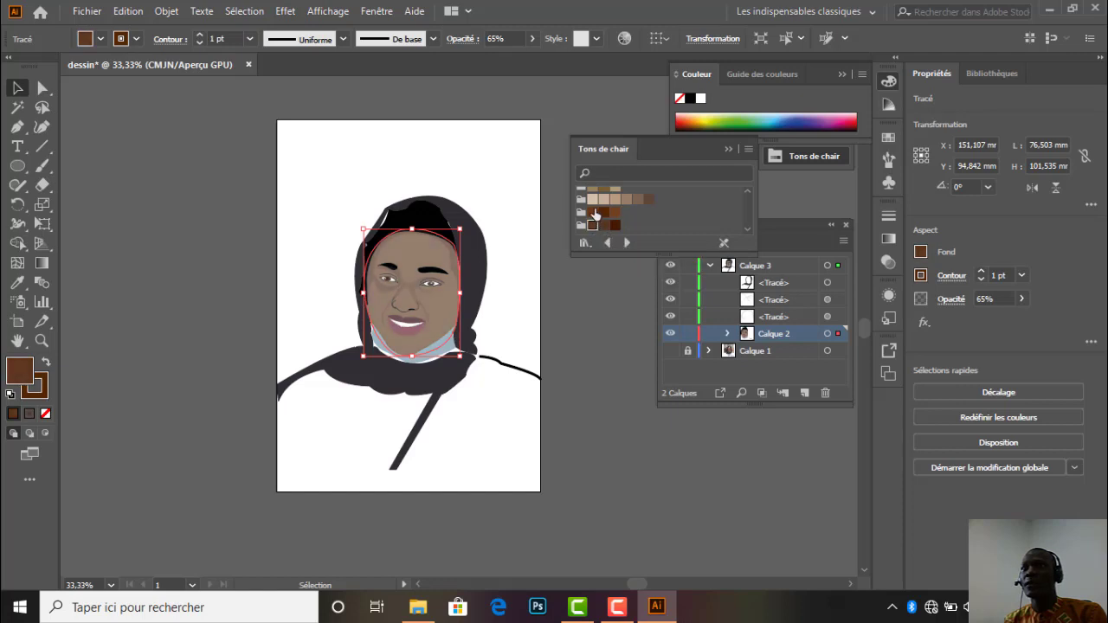
click(605, 213)
click(615, 213)
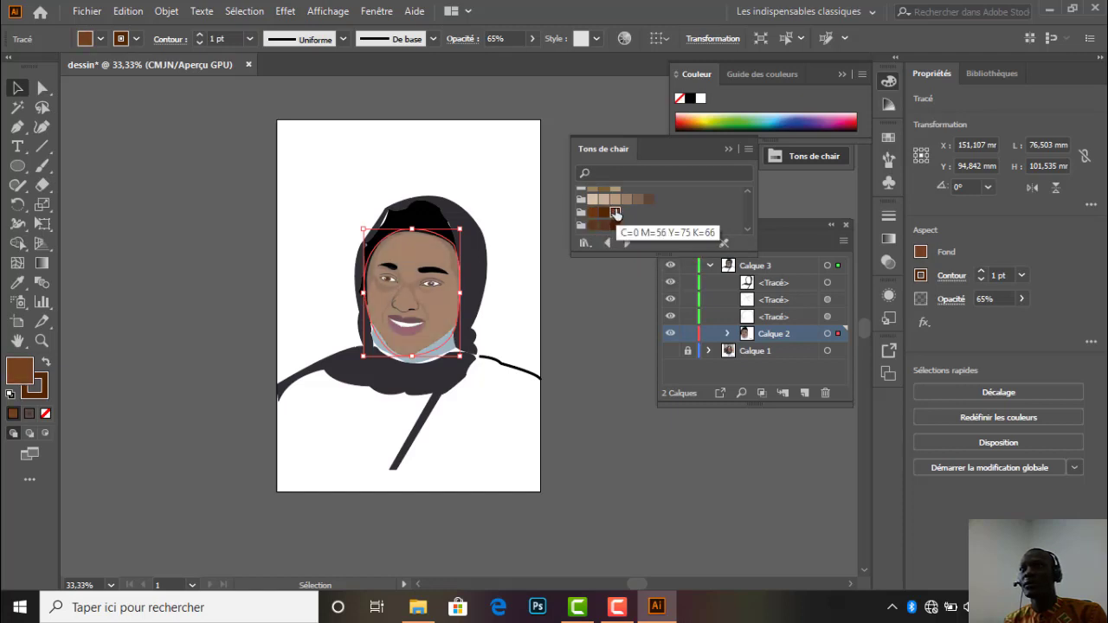
click(606, 211)
click(615, 213)
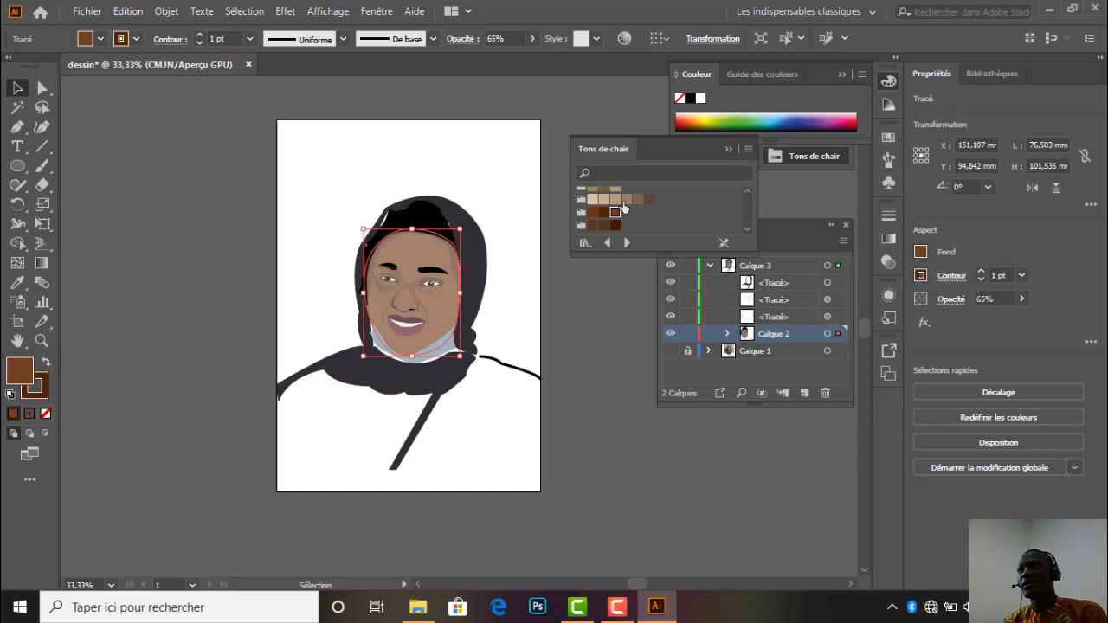
Try ochre, medium brown and very dark brown skin-tone swatches as the face shape's fill.
scroll(626, 210, up, 2)
click(626, 223)
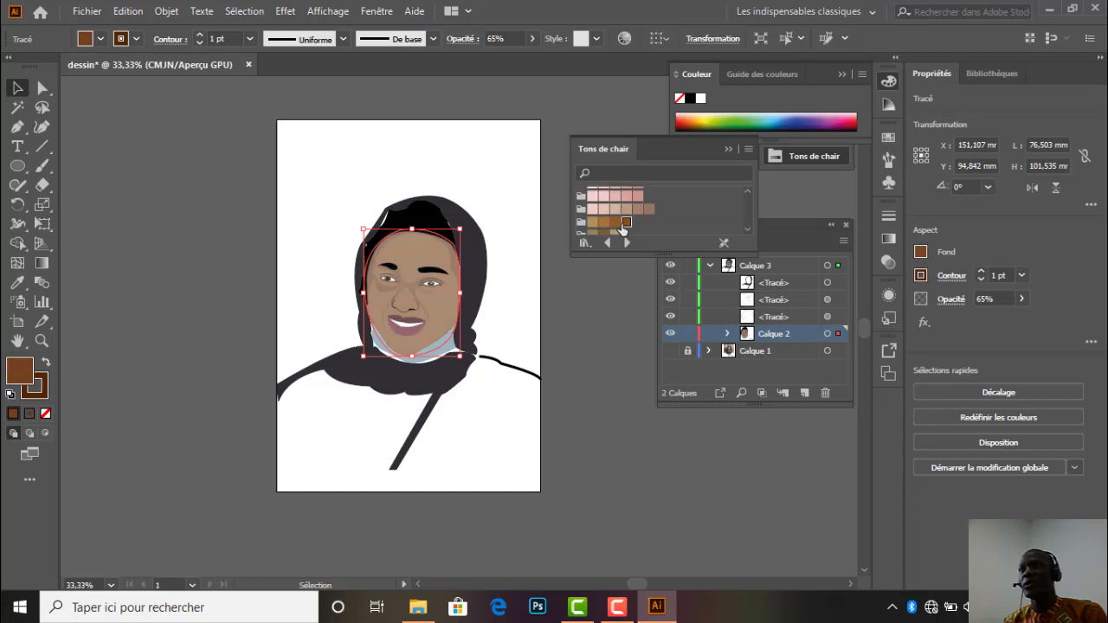
click(604, 223)
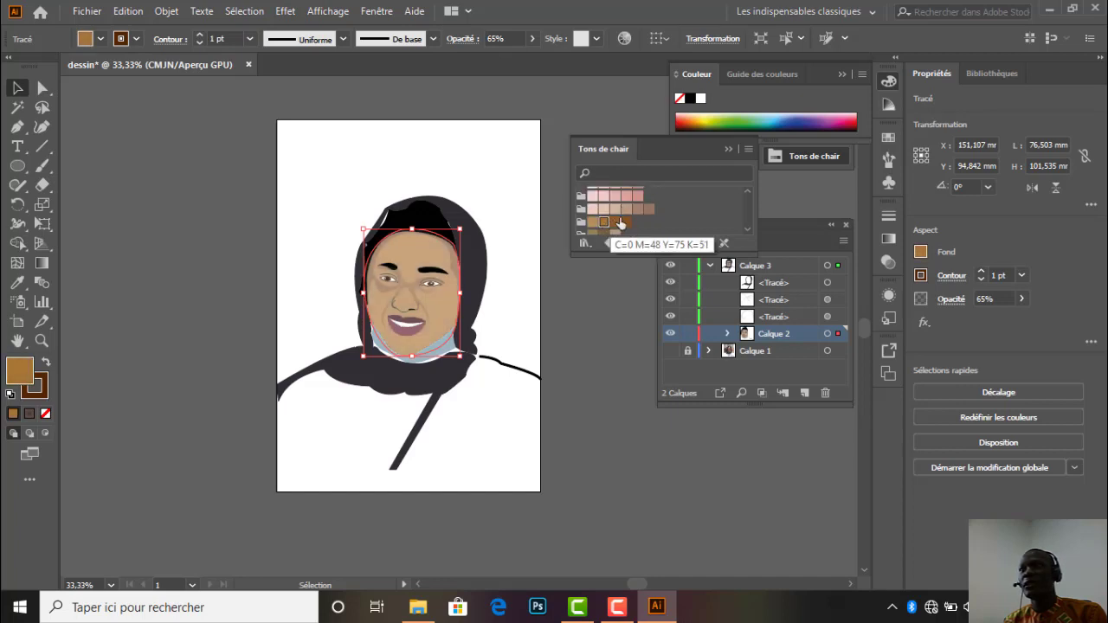
scroll(616, 215, down, 2)
click(649, 199)
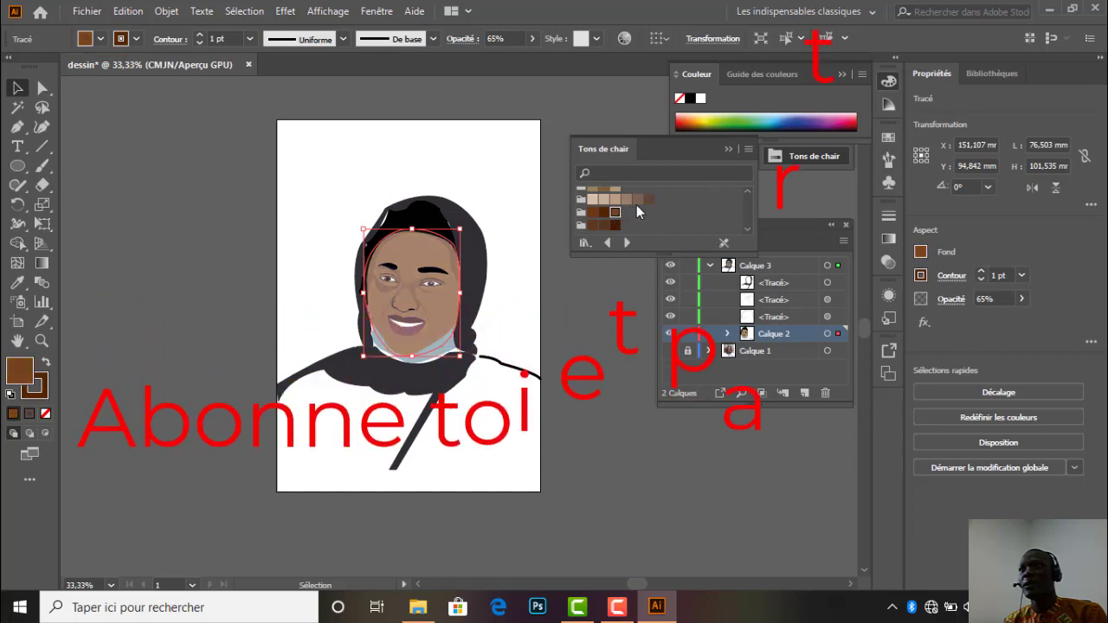
click(603, 213)
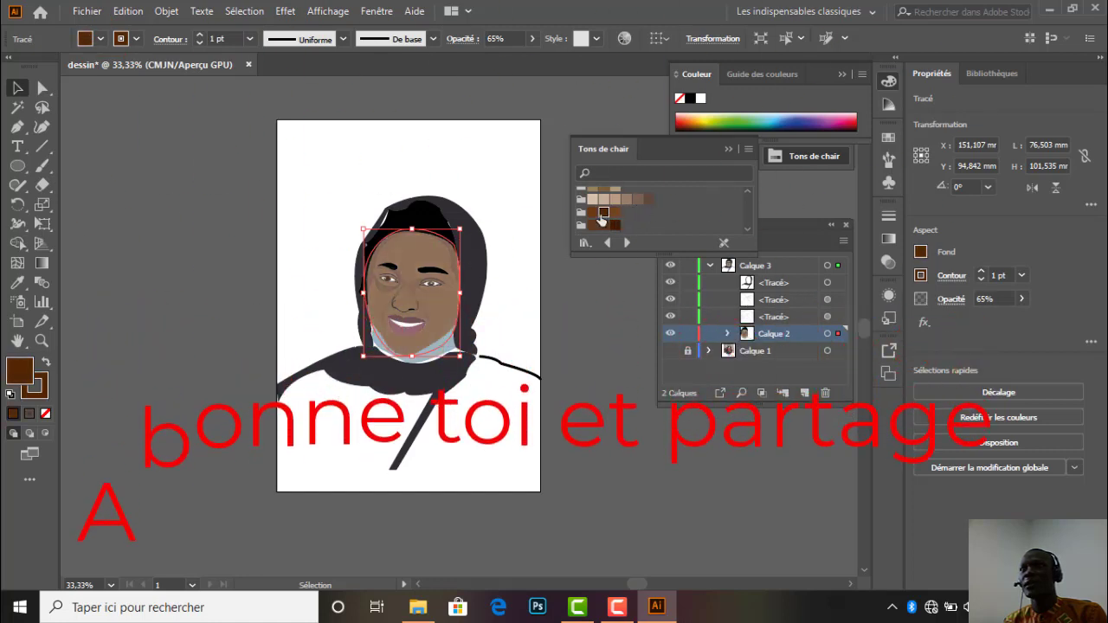
click(593, 220)
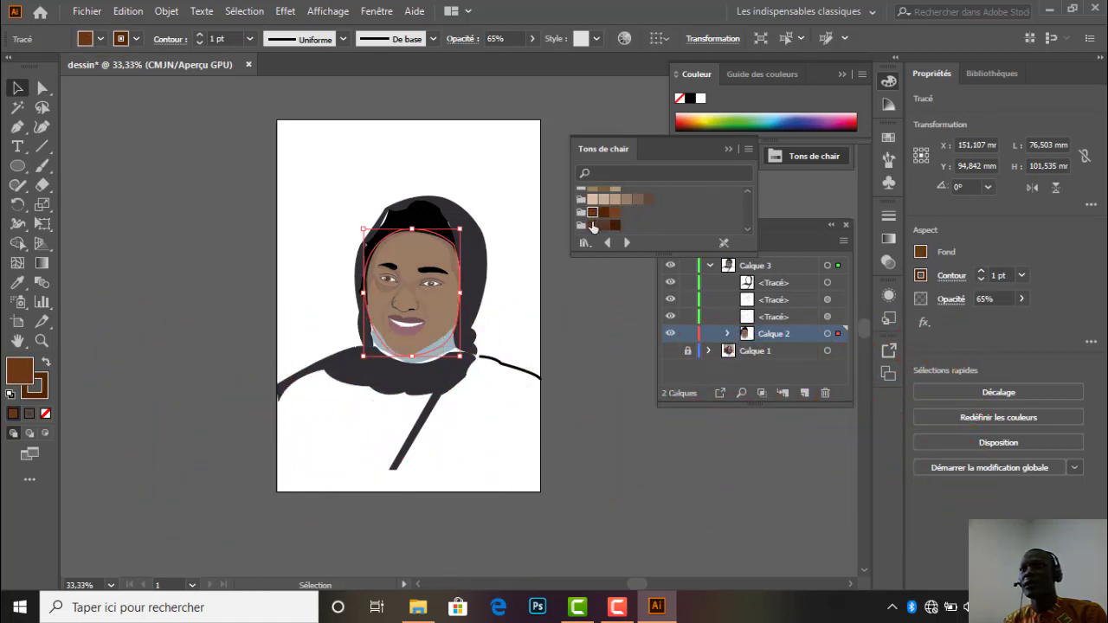
click(615, 226)
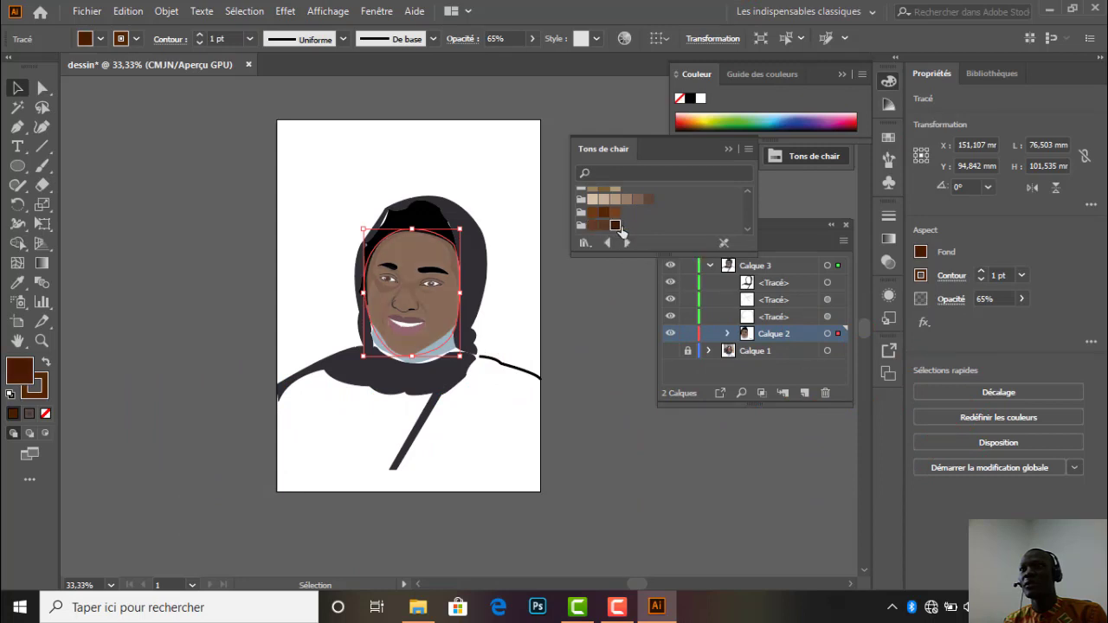
Try lighter caramel, tan and pinkish-beige skin-tone swatches as the face shape's fill.
scroll(624, 226, up, 2)
click(617, 224)
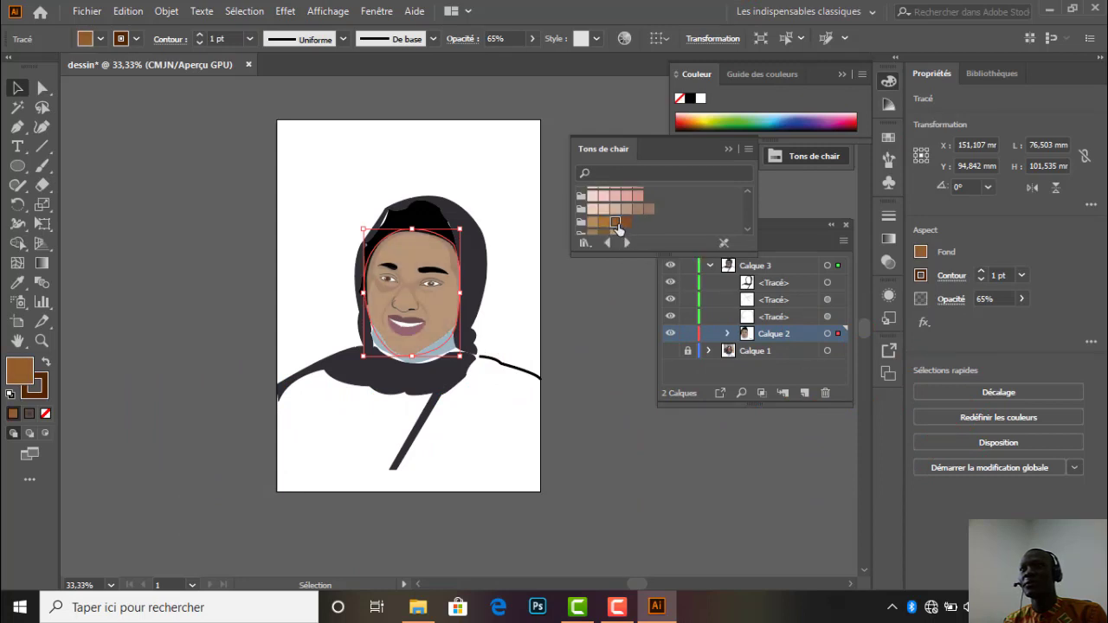
click(627, 224)
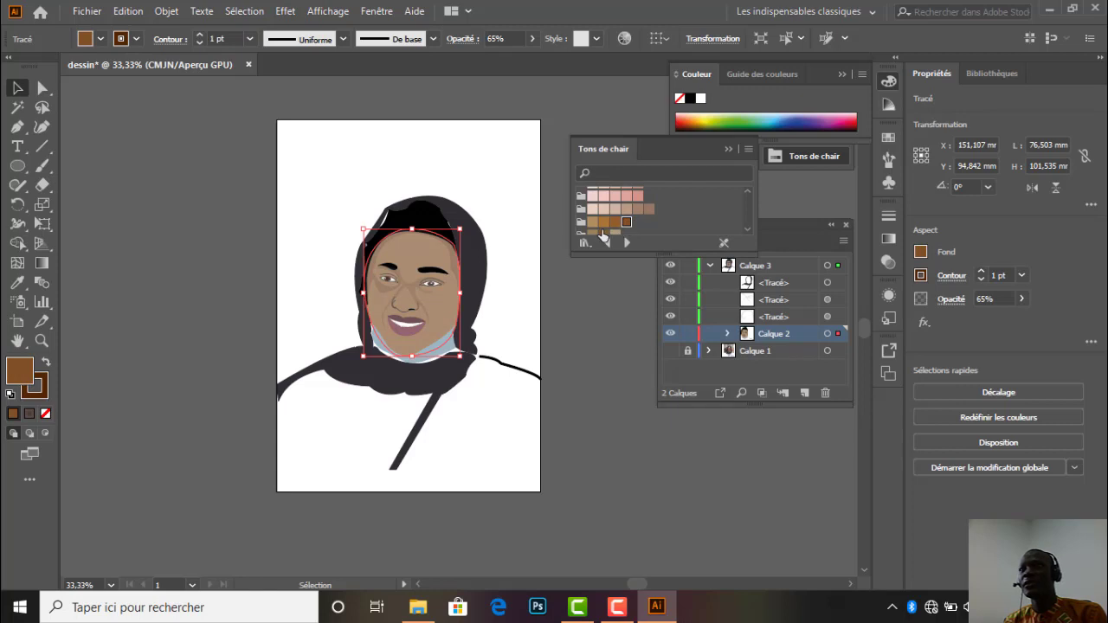
click(604, 223)
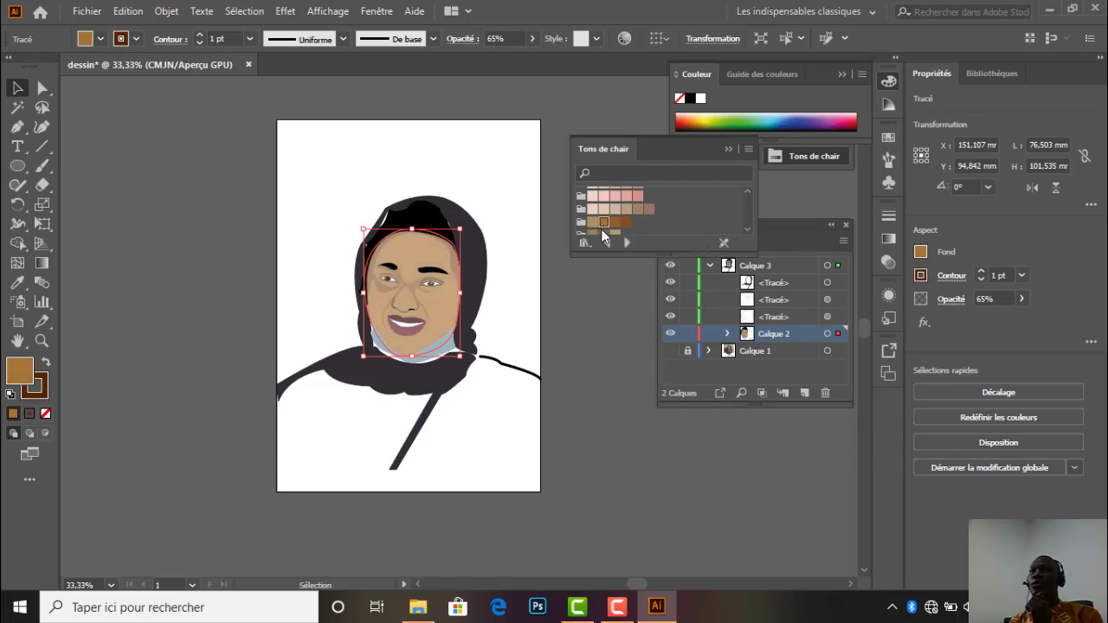
click(592, 223)
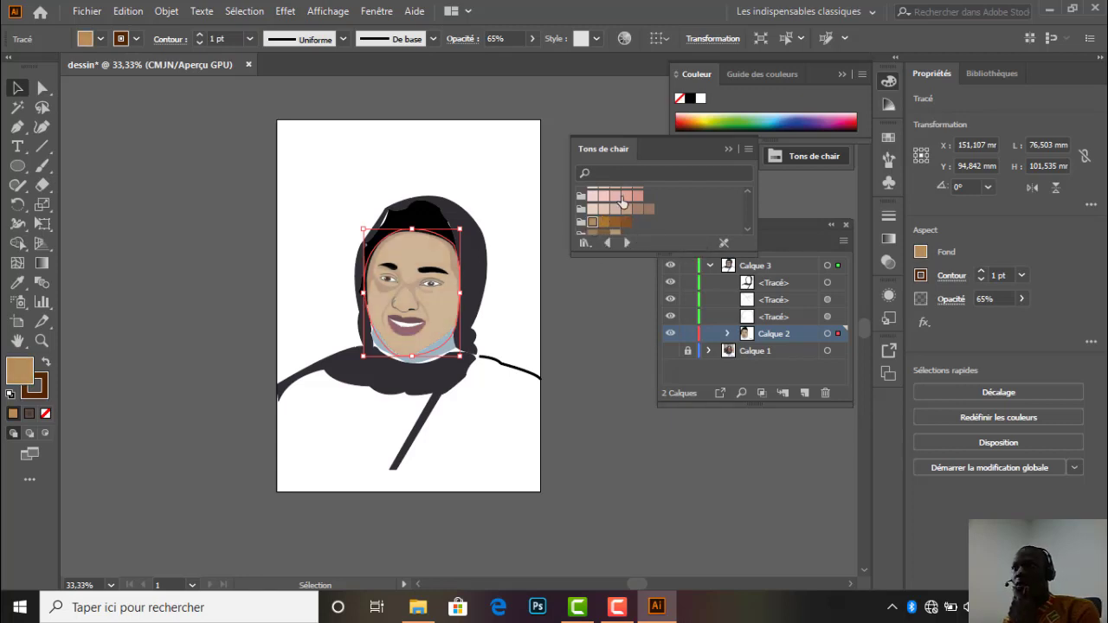
click(626, 224)
click(637, 211)
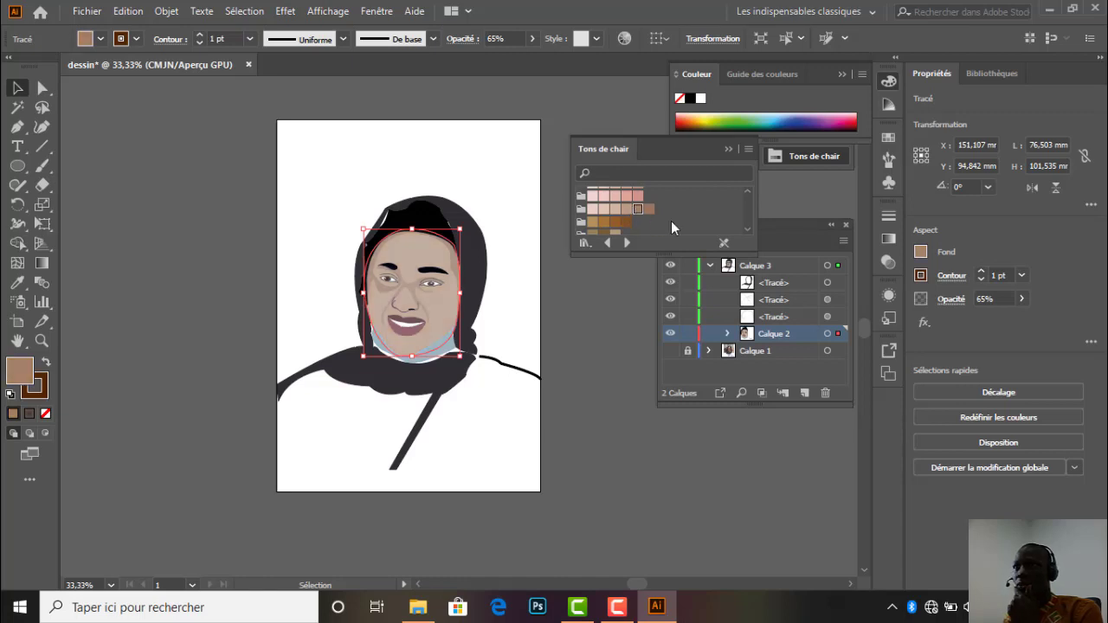
click(648, 210)
scroll(639, 220, down, 2)
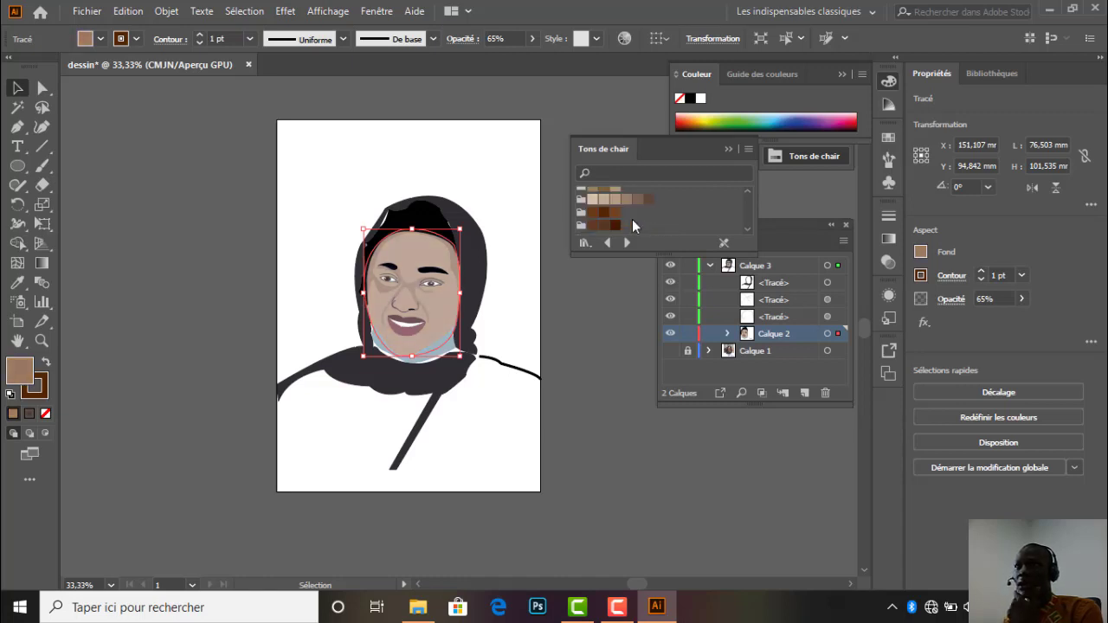
Apply the reddish brown swatch C=0 M=56 Y=75 K=66 as the face fill, deselect the shape and collapse the skin-tone library.
click(614, 213)
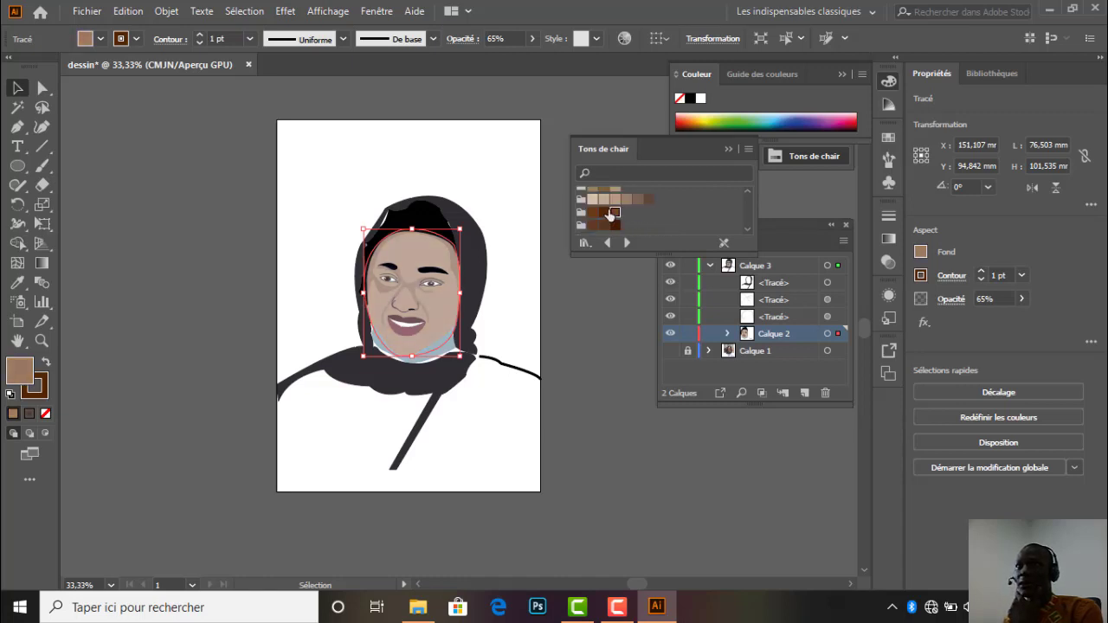
click(528, 303)
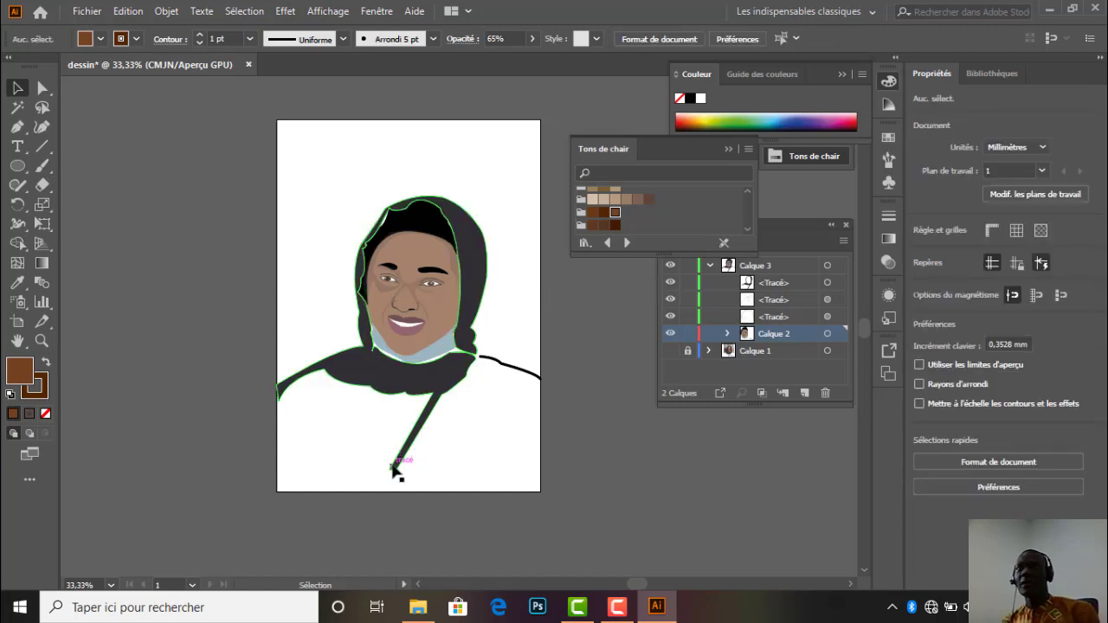
scroll(396, 463, up, 1)
scroll(396, 448, down, 1)
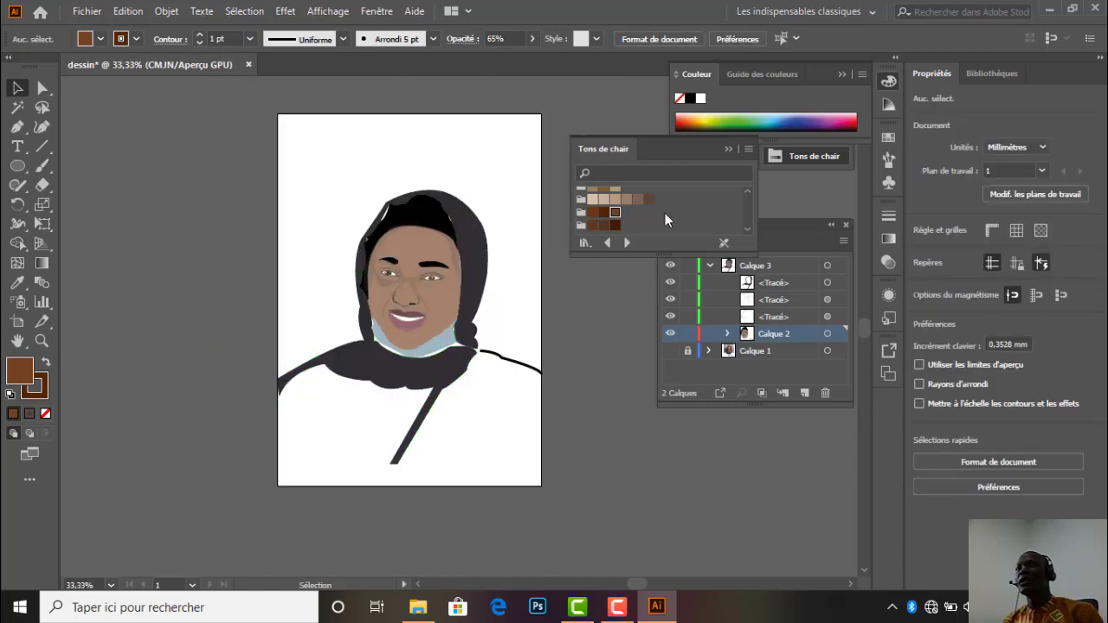
click(729, 149)
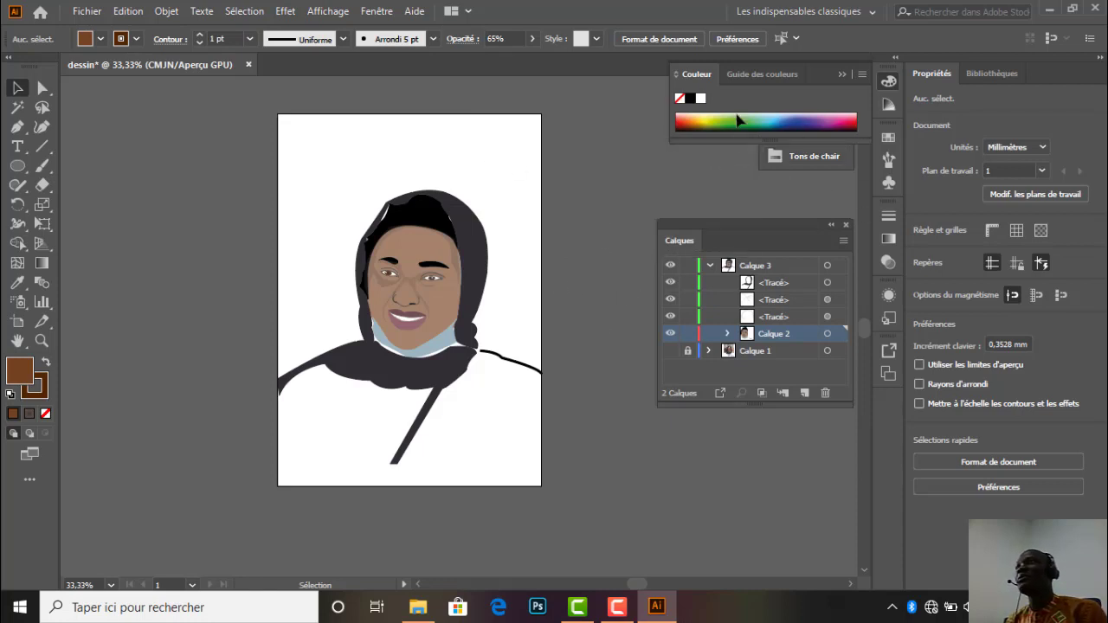
Minimise the illustration and shrink the File Explorer window showing the FT picture folder.
click(1050, 8)
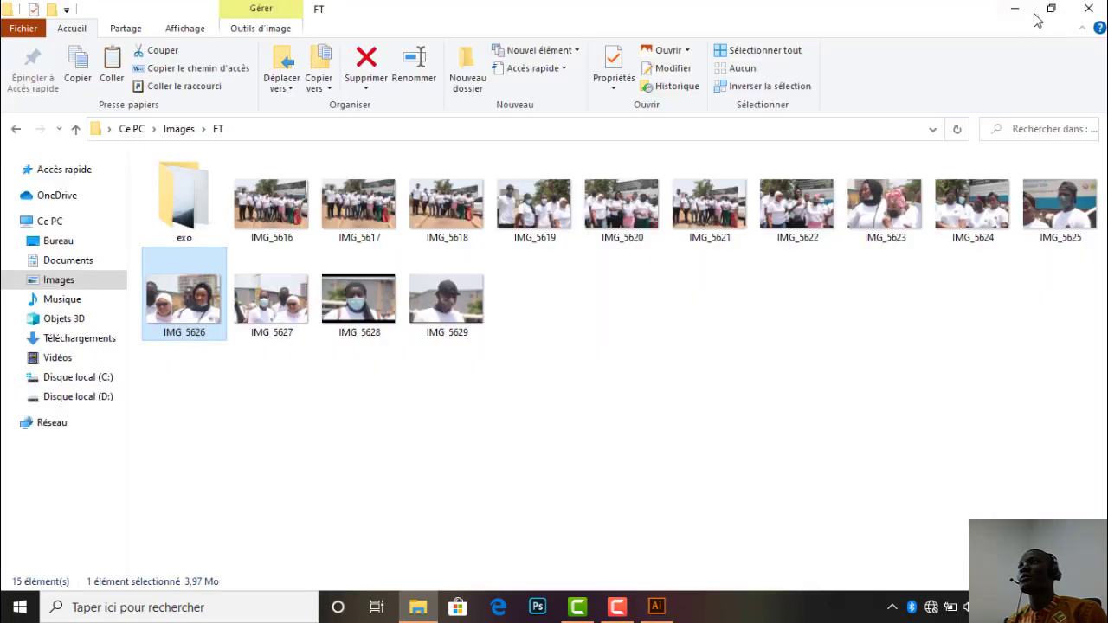
click(1049, 10)
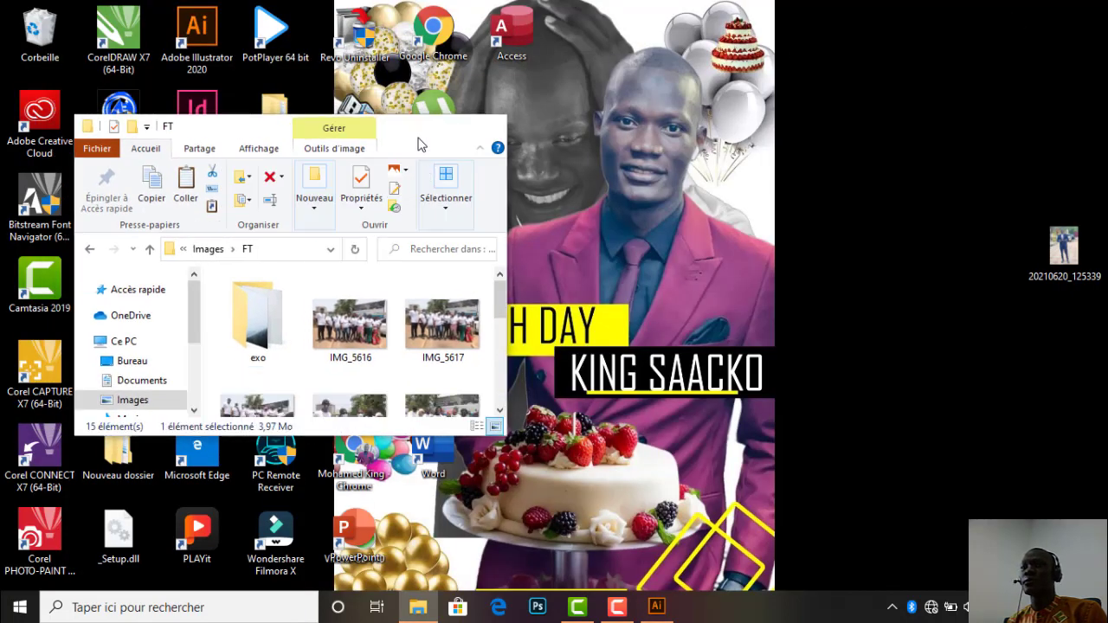